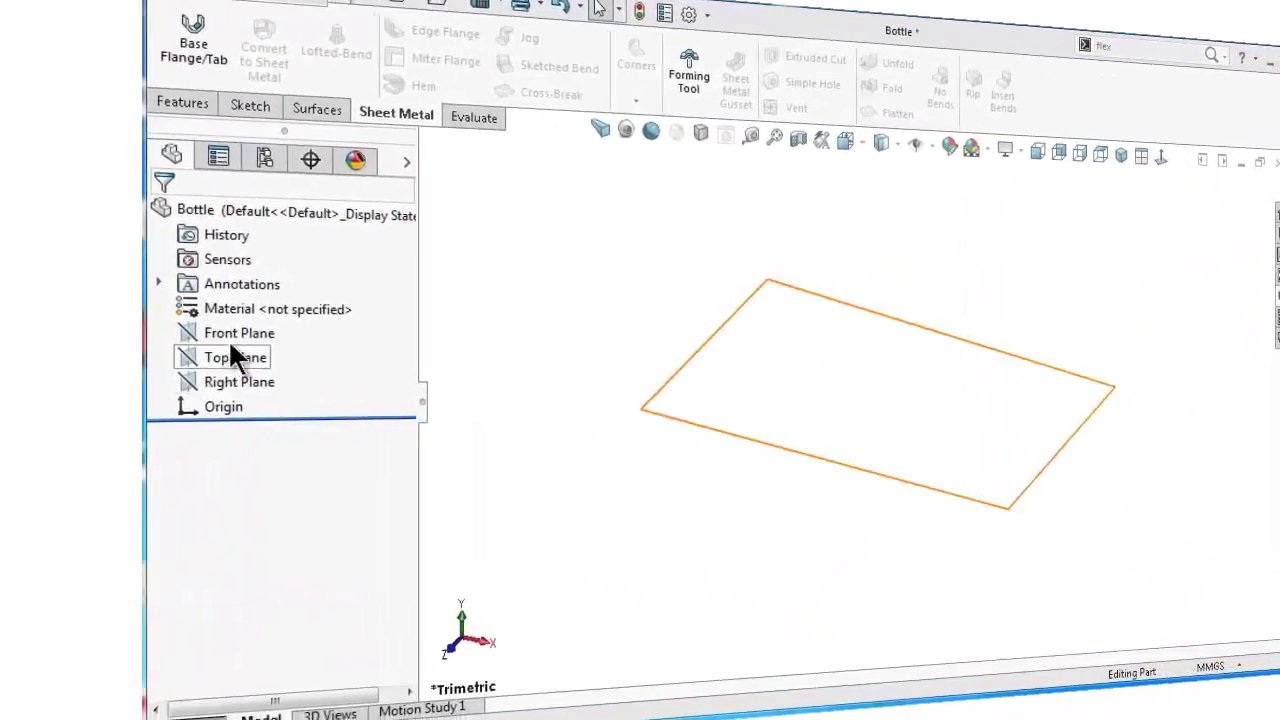
Step: On the Front Plane, sketch a tall vertical line from the origin, a short horizontal, and a short drop
left_click(82, 336)
left_click(117, 302)
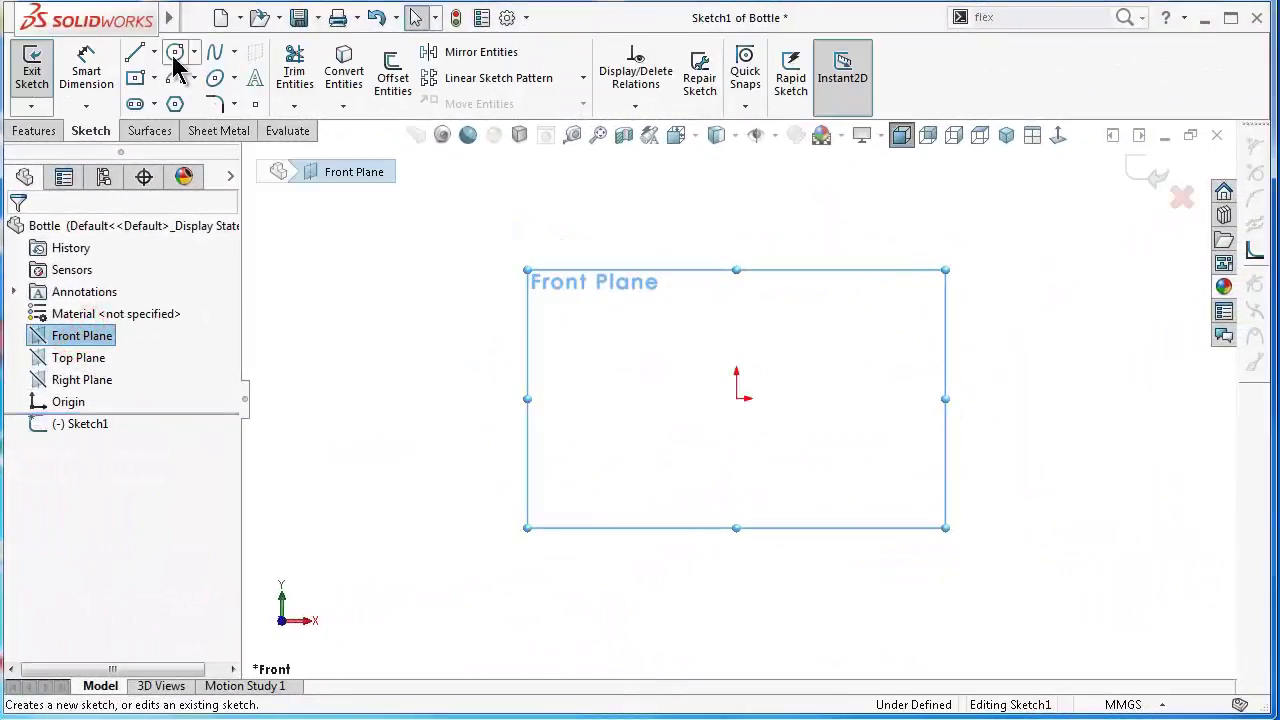
left_click(137, 53)
left_click(736, 398)
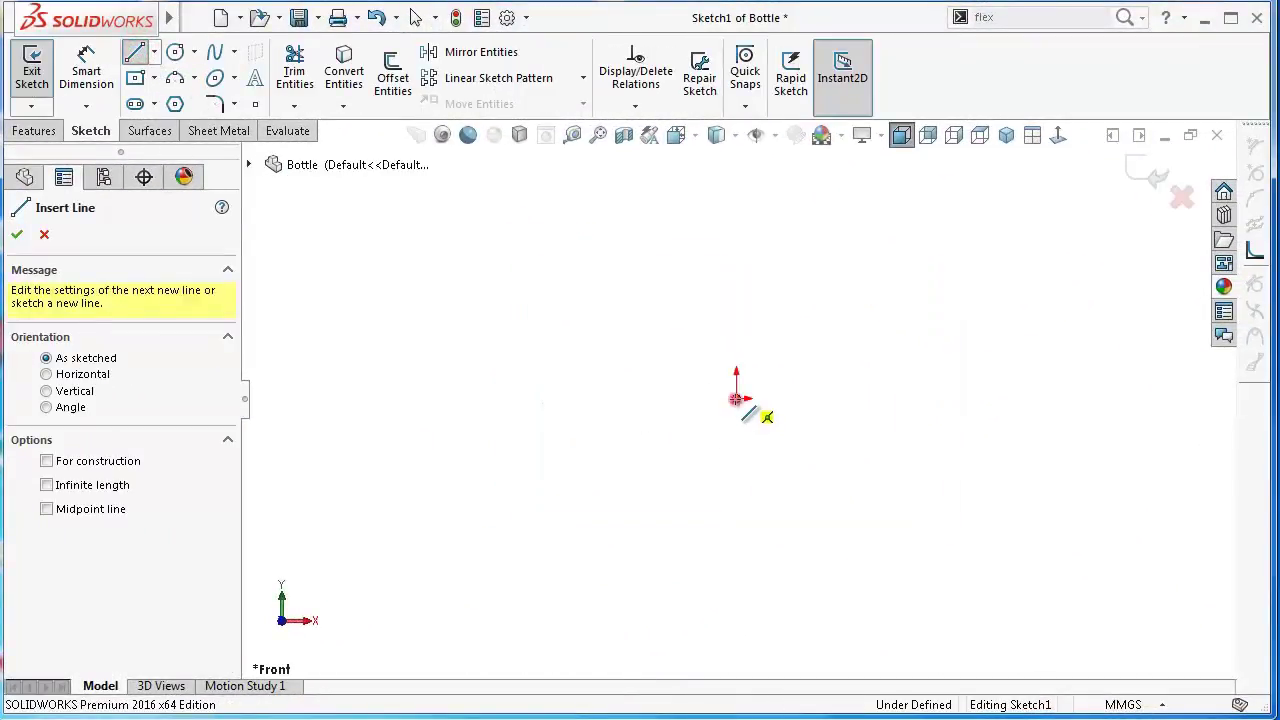
left_click(737, 256)
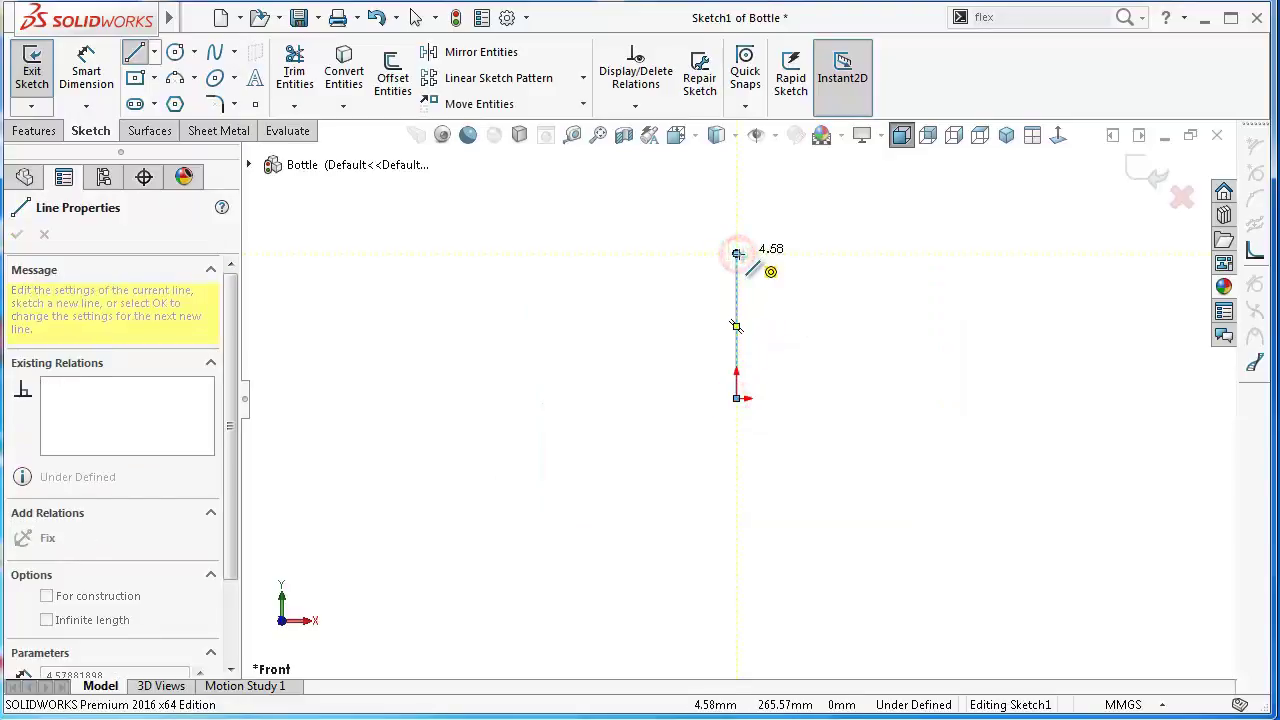
scroll(745, 290, "down", 3)
scroll(744, 349, "down", 1)
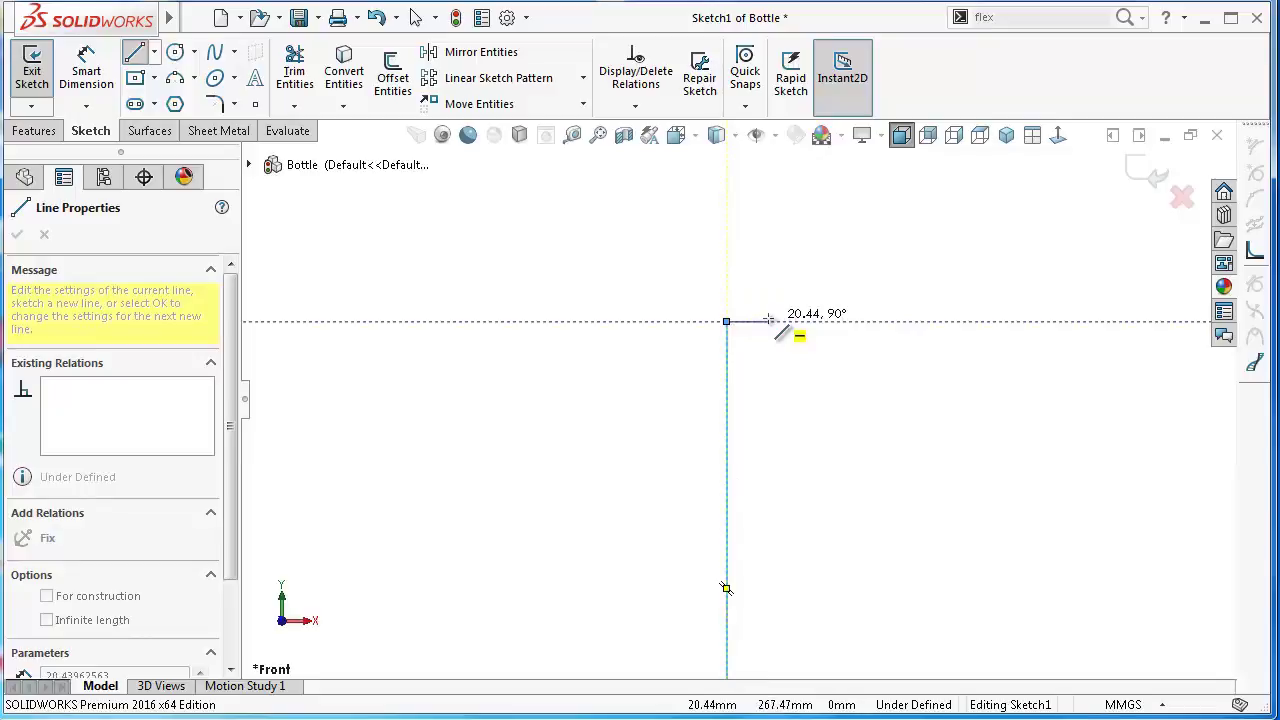
left_click(768, 321)
left_click(769, 345)
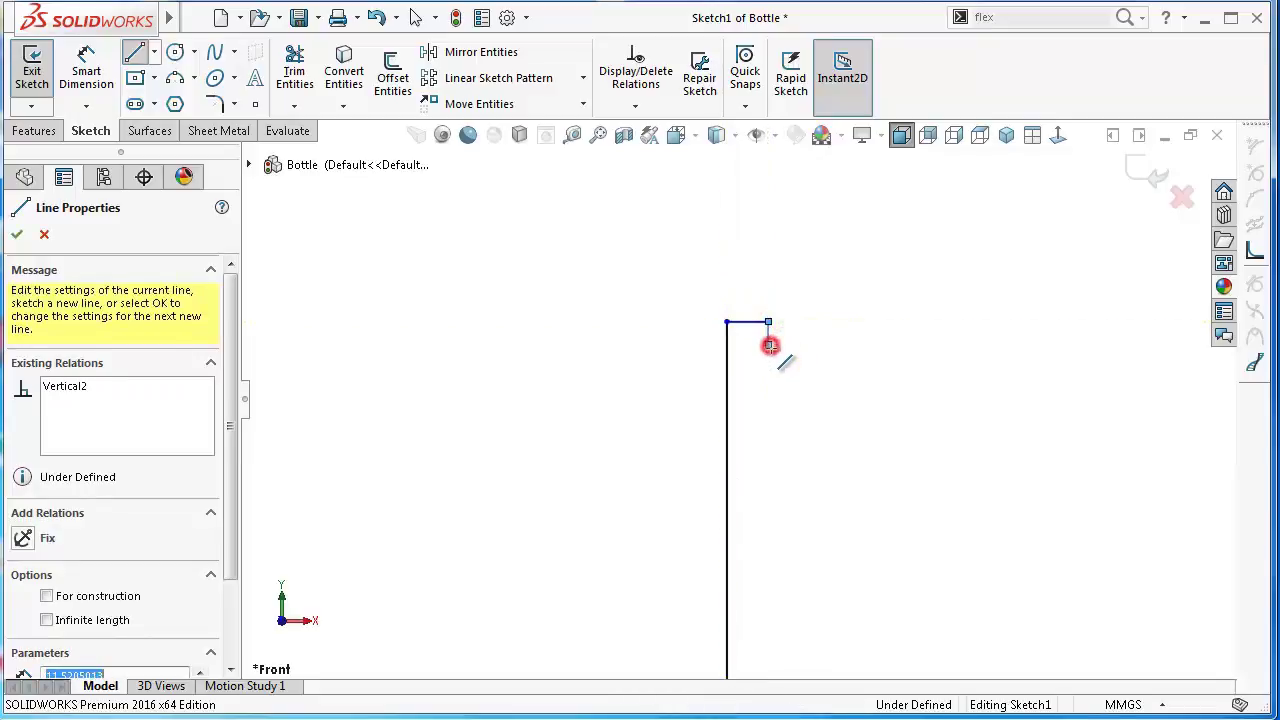
left_click(769, 345)
Step: Dimension the tall vertical line to 360 mm
right_click_drag(648, 362, 666, 286)
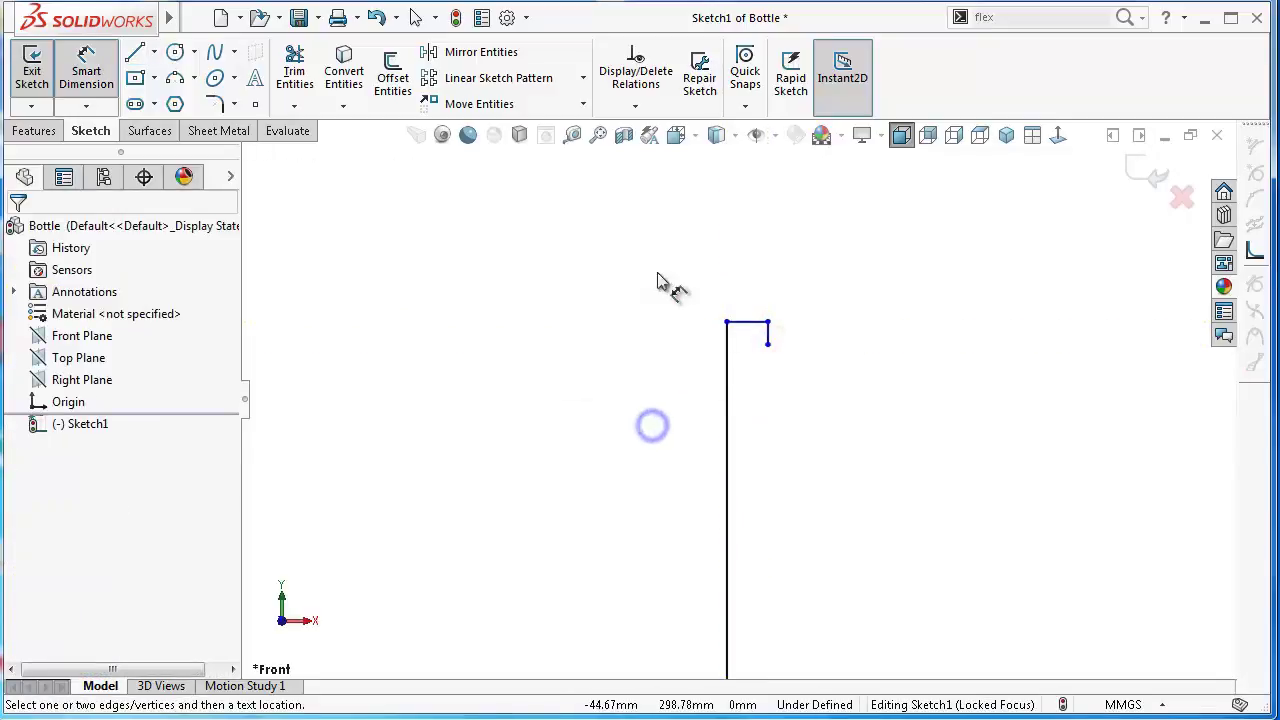
left_click(727, 352)
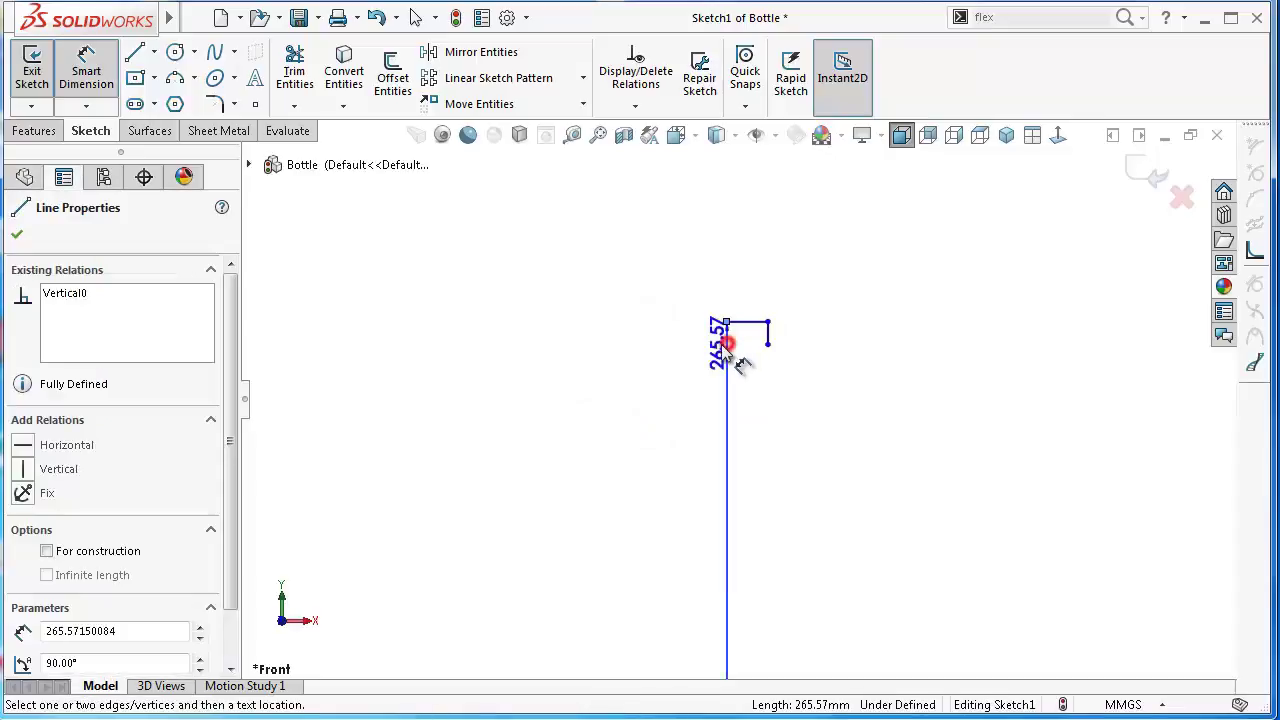
left_click(648, 403)
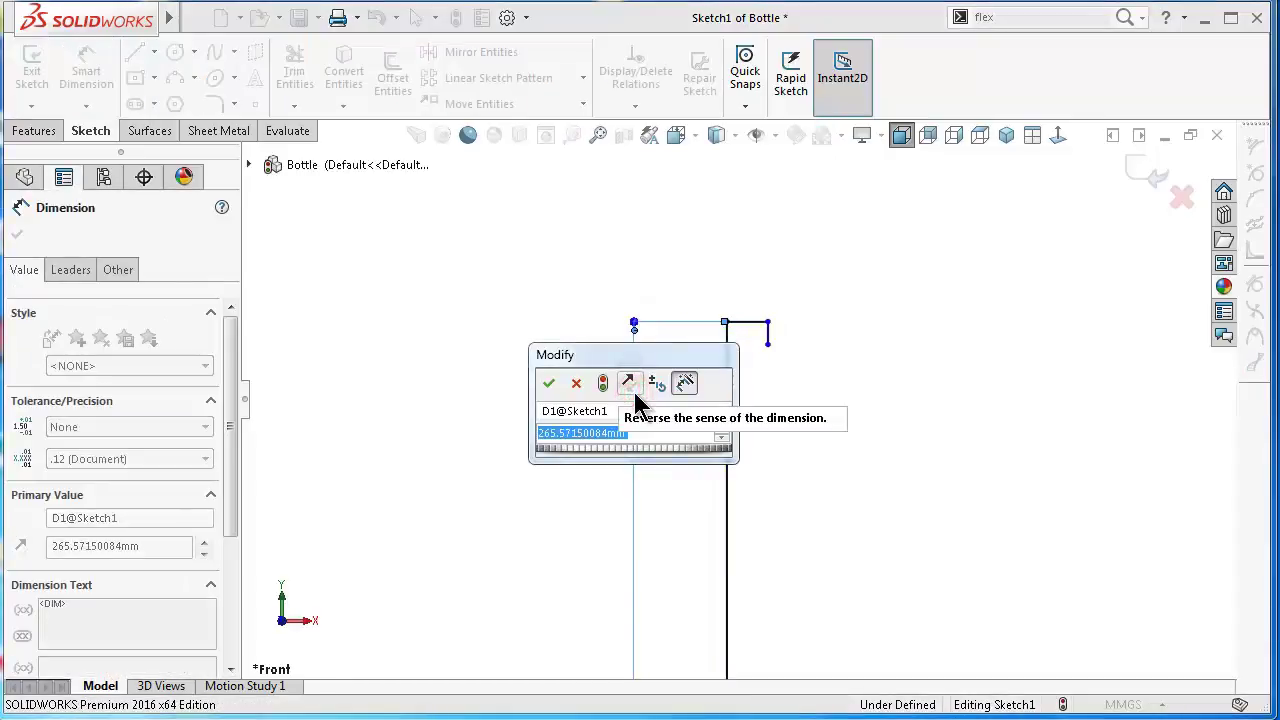
type("360")
key("Return")
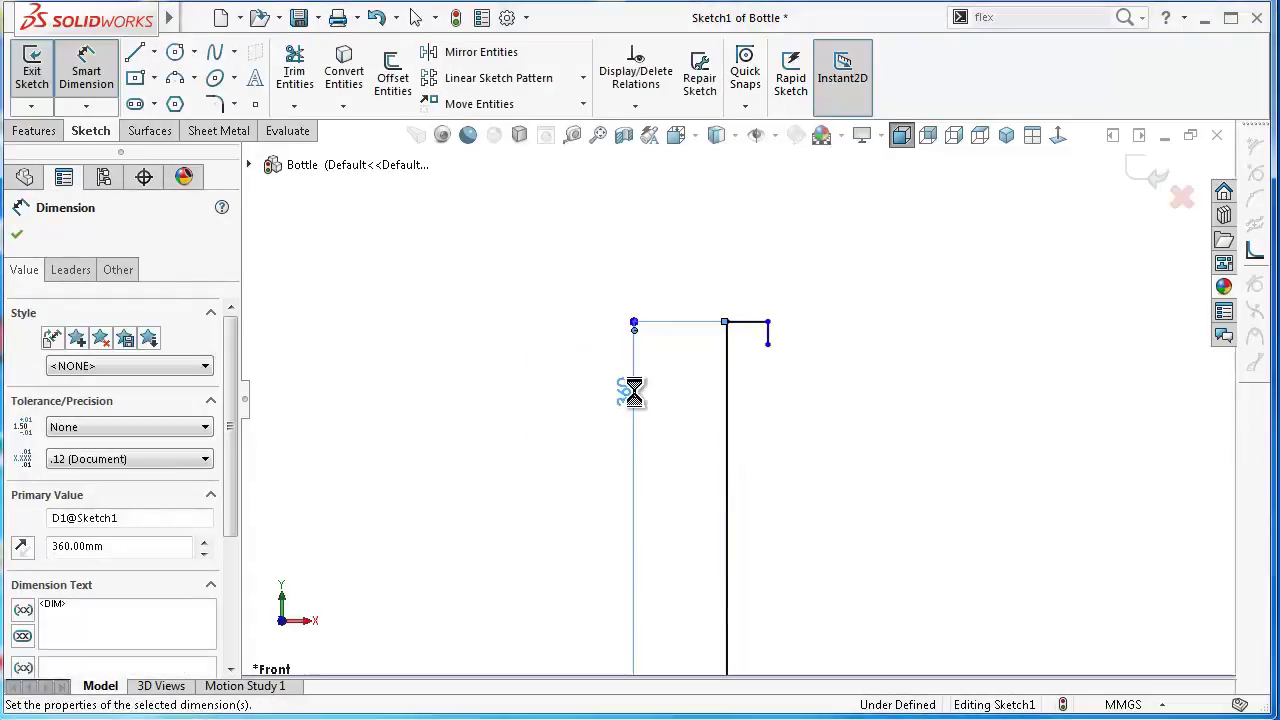
Step: Dimension the top horizontal line to 17 mm and the short drop to 15 mm
left_click(758, 323)
left_click(745, 286)
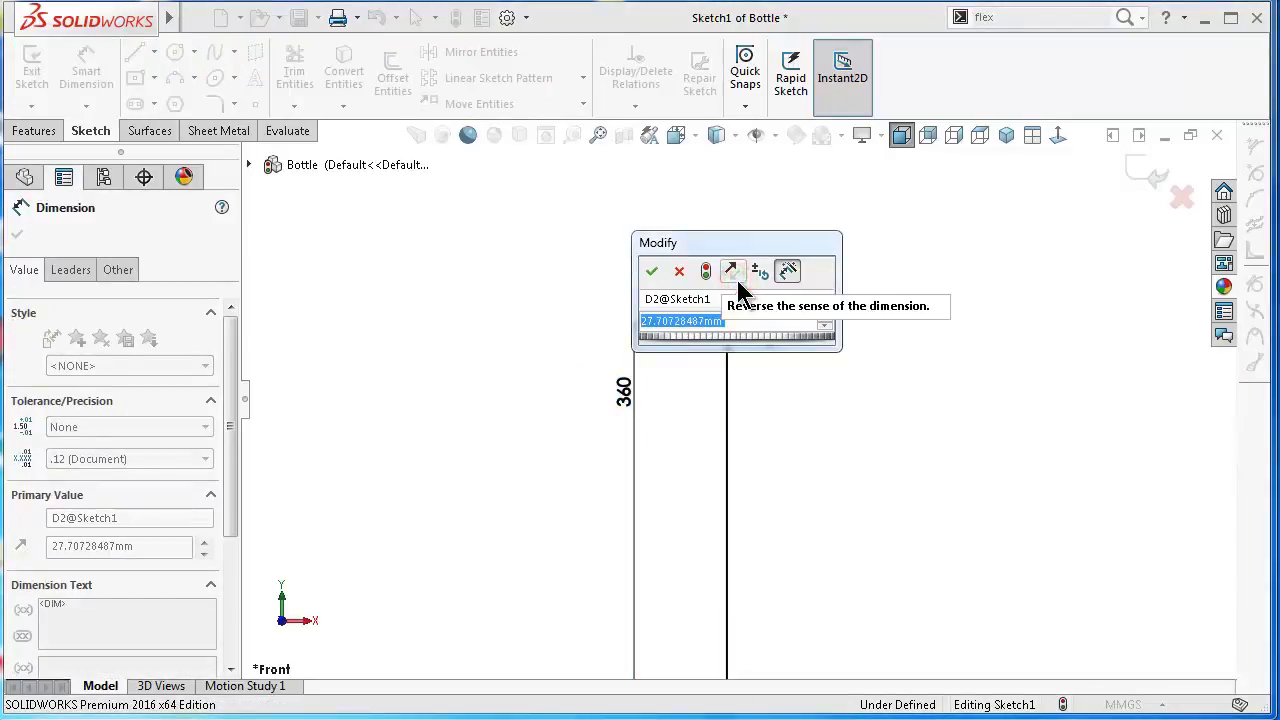
type("17")
key("Return")
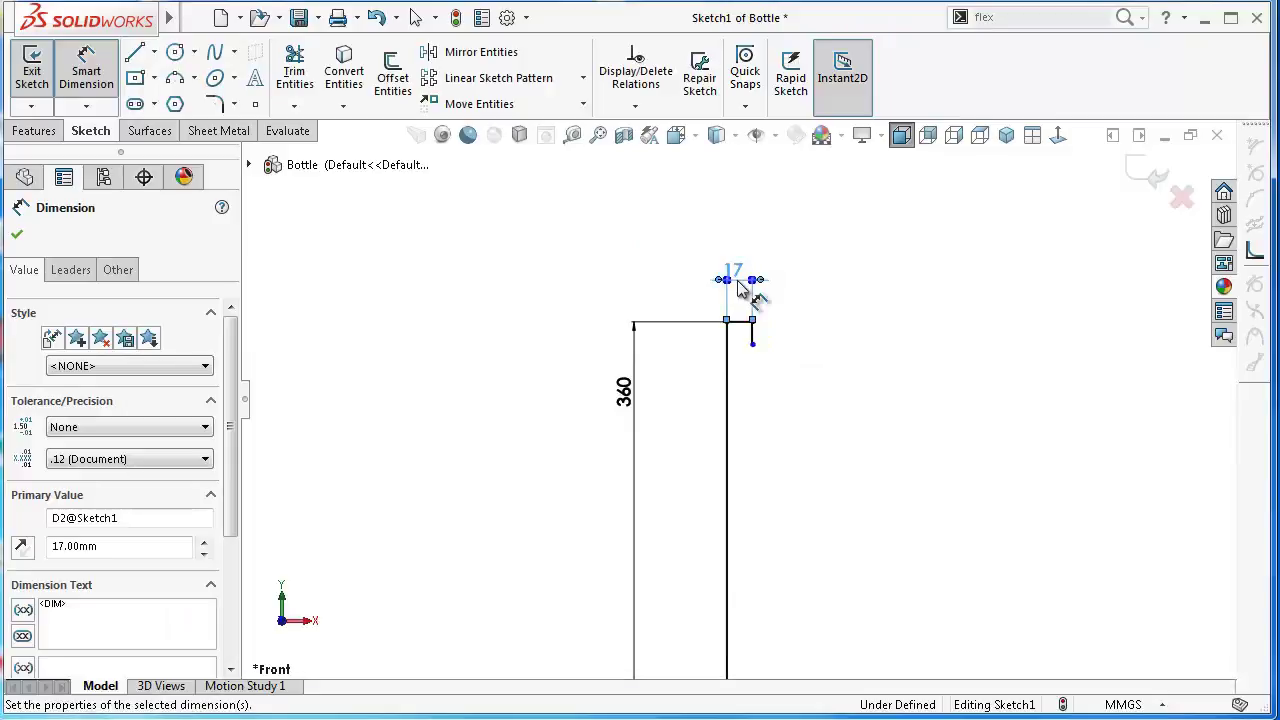
scroll(745, 292, "down", 2)
scroll(757, 320, "down", 2)
left_click(745, 393)
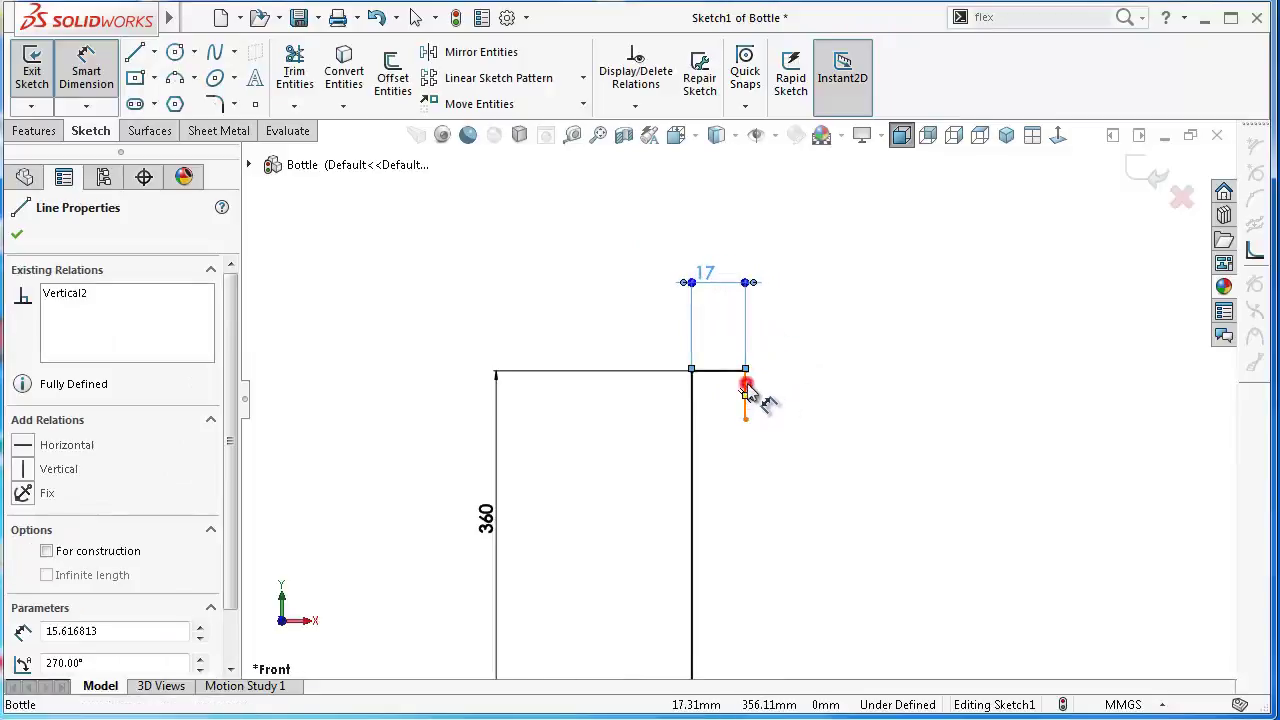
left_click(922, 395)
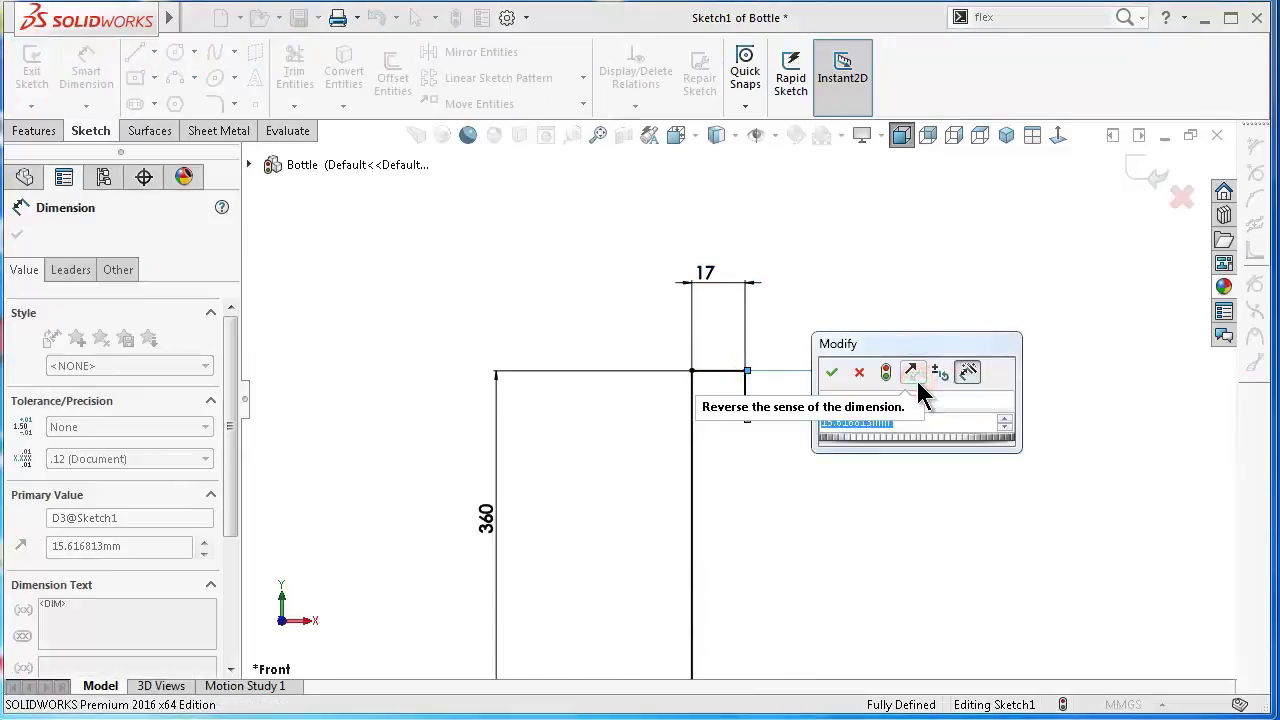
type("15")
key("Return")
left_click(585, 290)
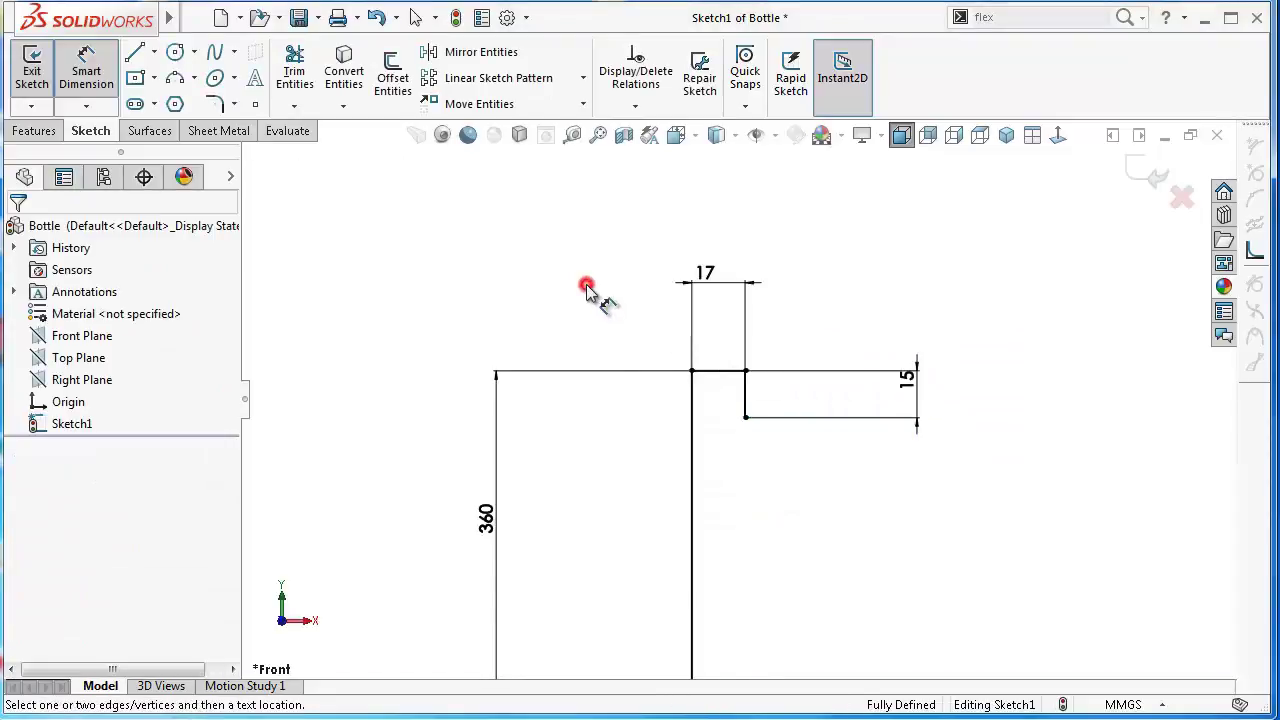
key("Escape")
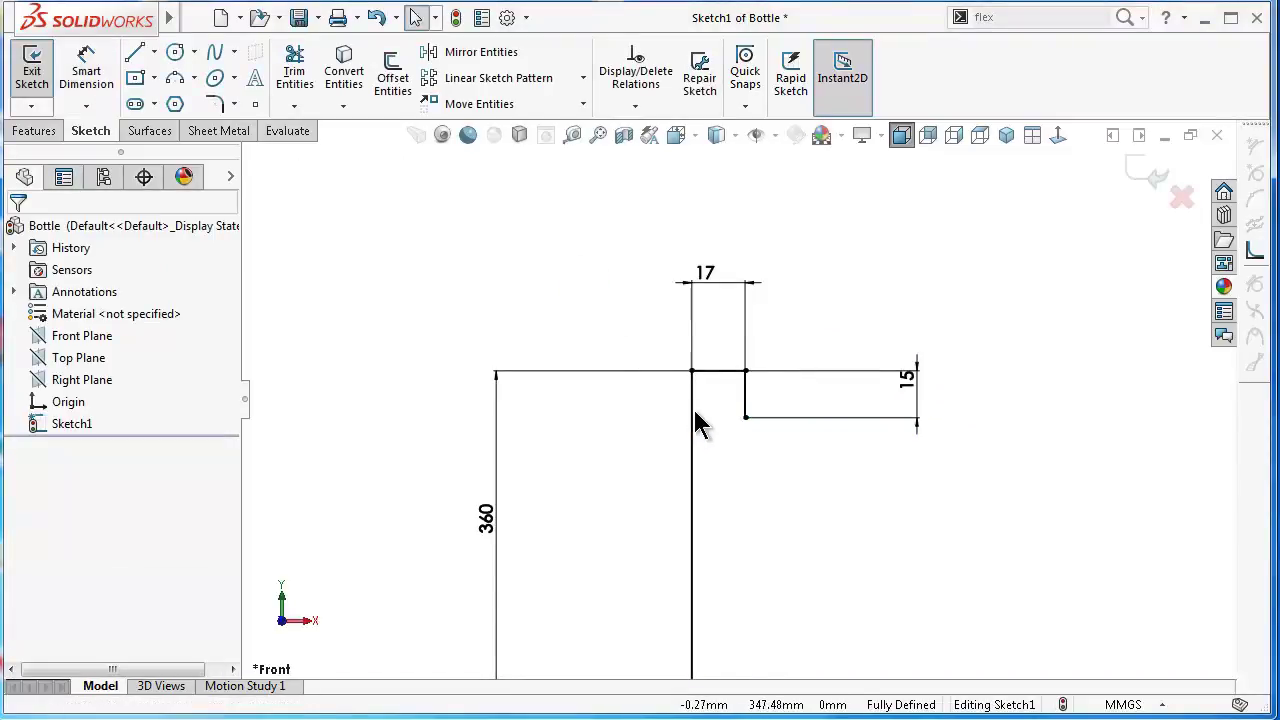
Step: Convert the tall 360 mm line into construction geometry and fit the sketch in view
left_click(692, 410)
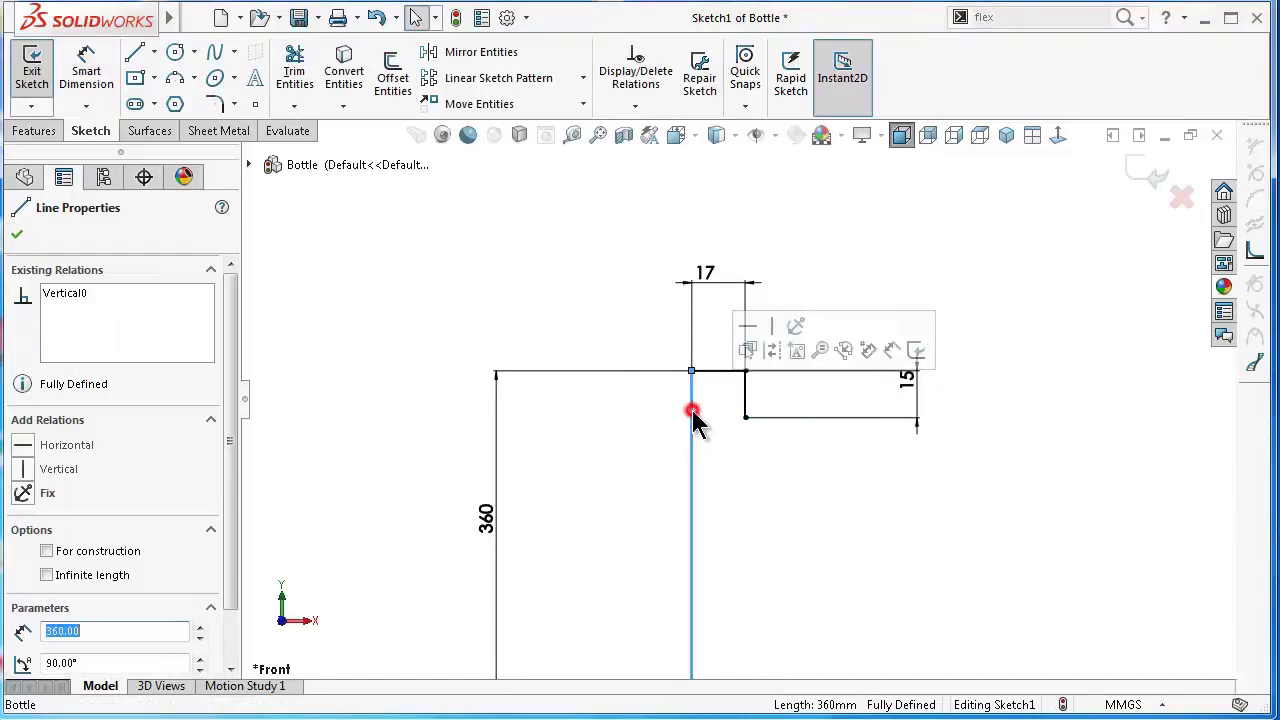
left_click(771, 350)
scroll(811, 543, "up", 3)
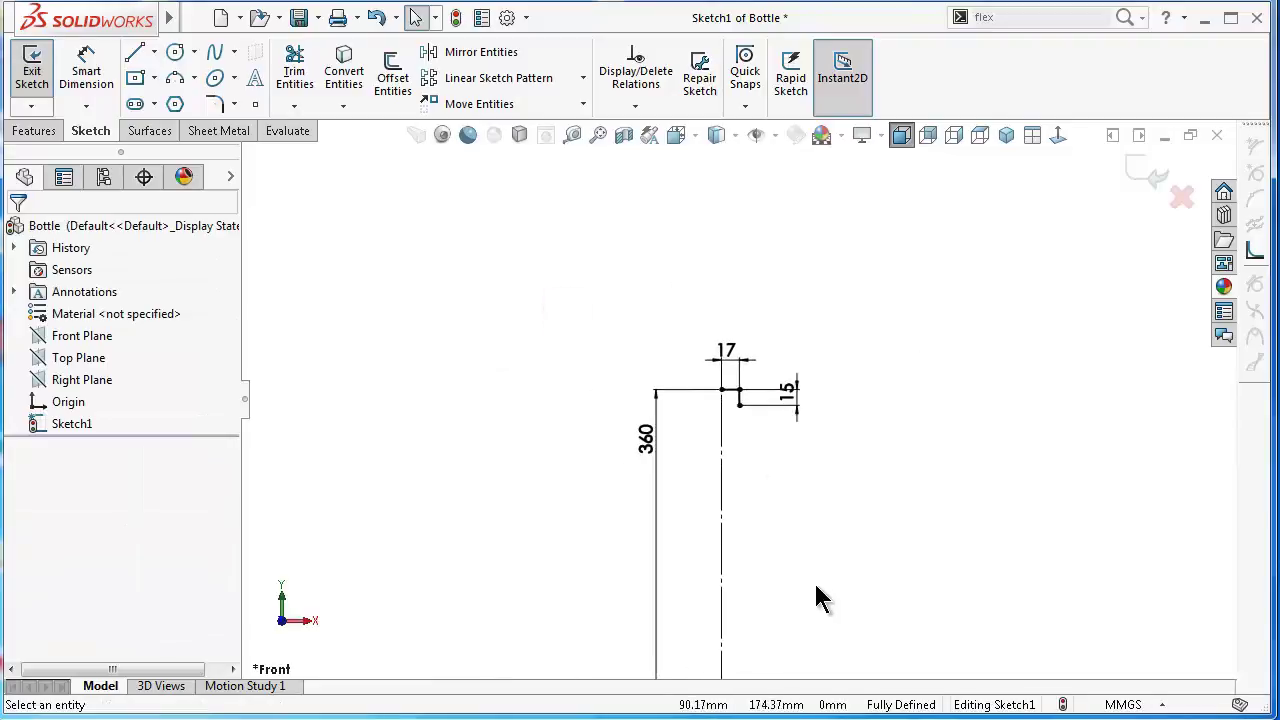
key("f")
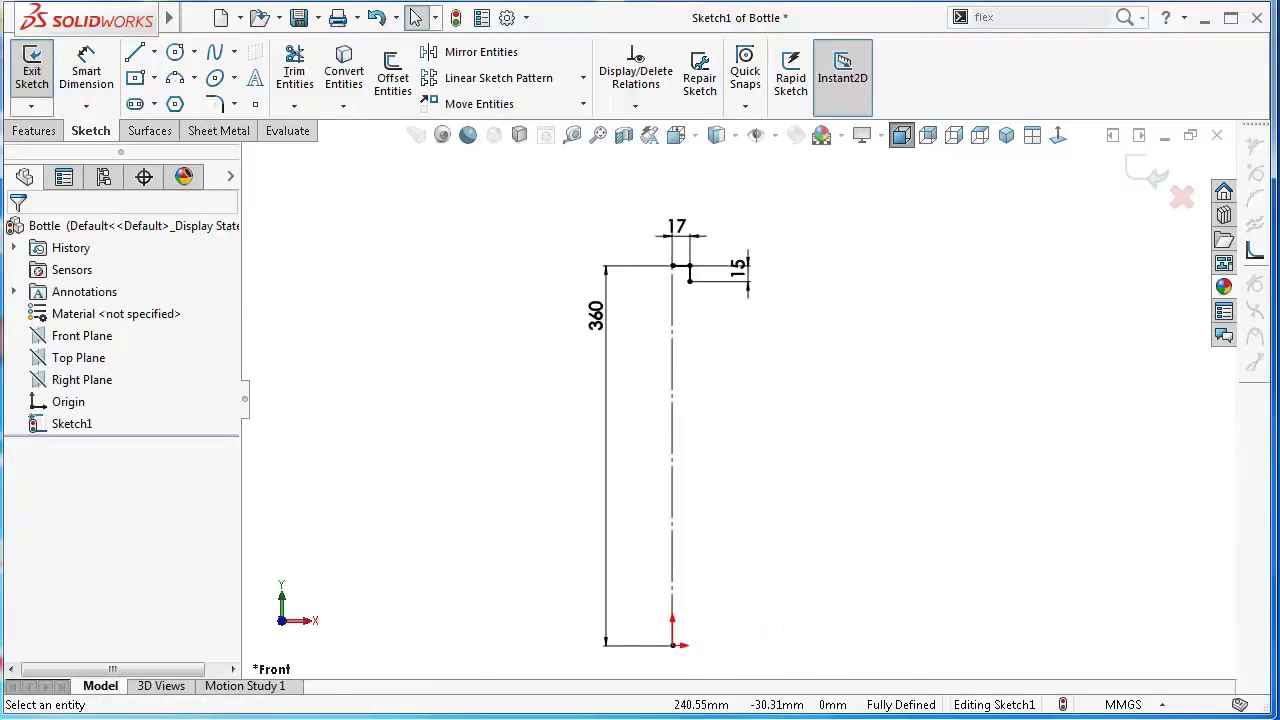
Step: Draw a 3-point arc curving down from the lower end of the 15 mm drop
left_click(172, 80)
scroll(750, 355, "down", 2)
scroll(682, 300, "down", 1)
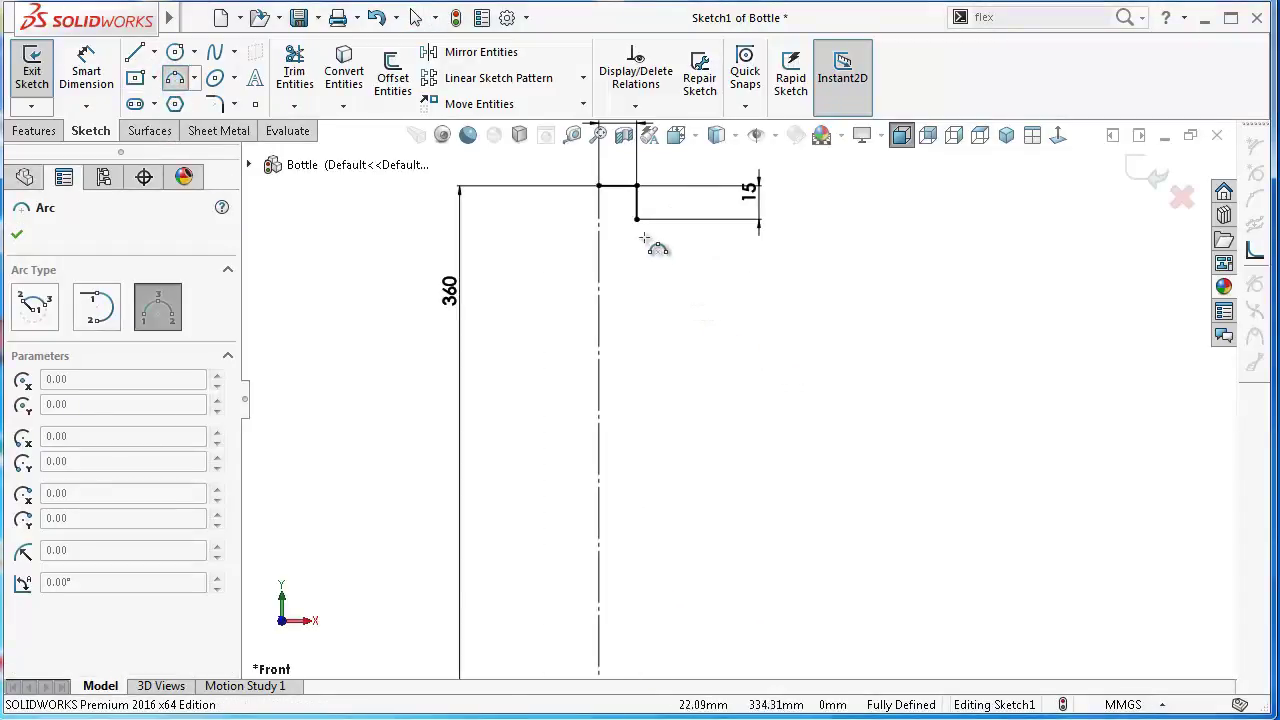
left_click(637, 219)
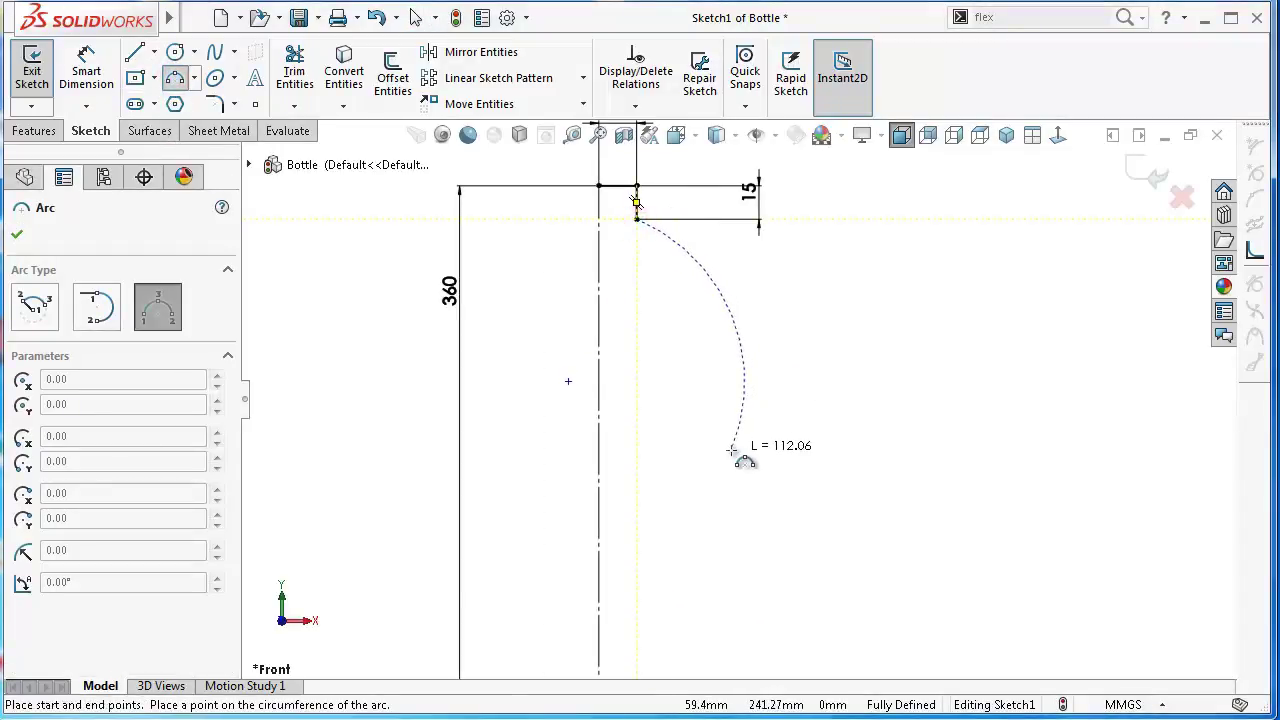
left_click(729, 453)
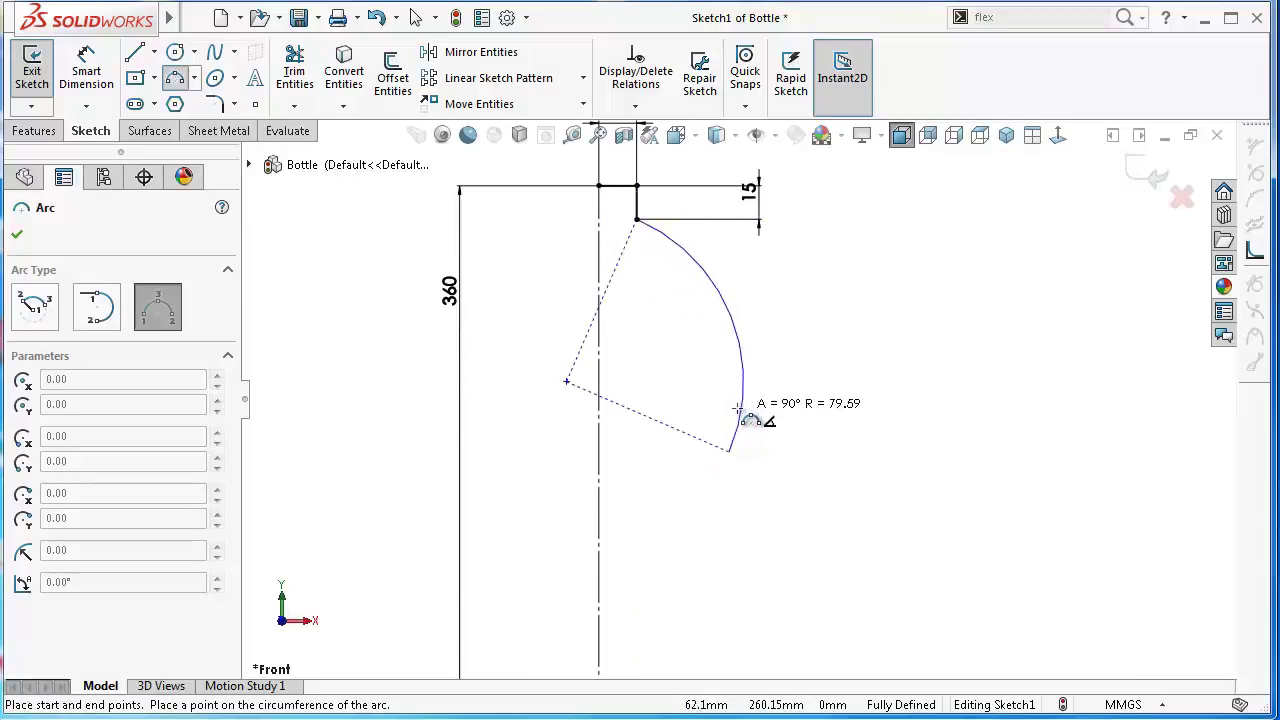
left_click(731, 409)
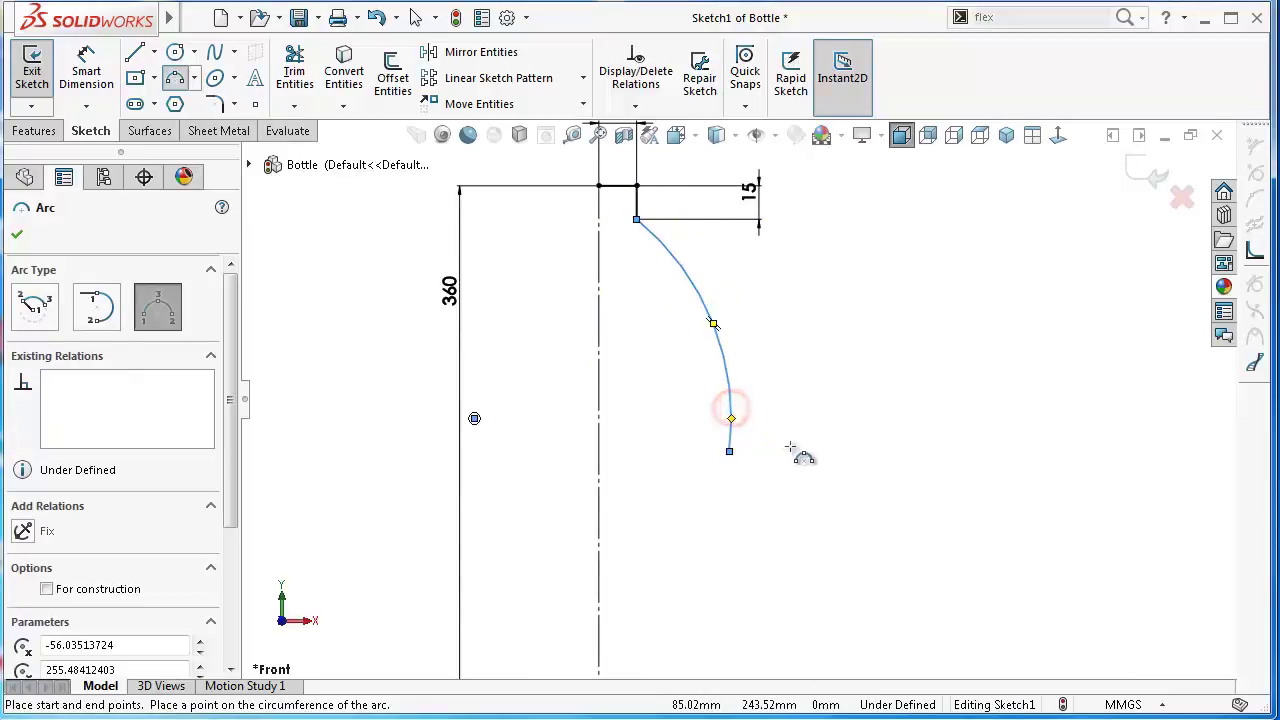
Step: Dimension the arc's bottom endpoint 50.50 mm from the centreline
right_click_drag(869, 398, 871, 297)
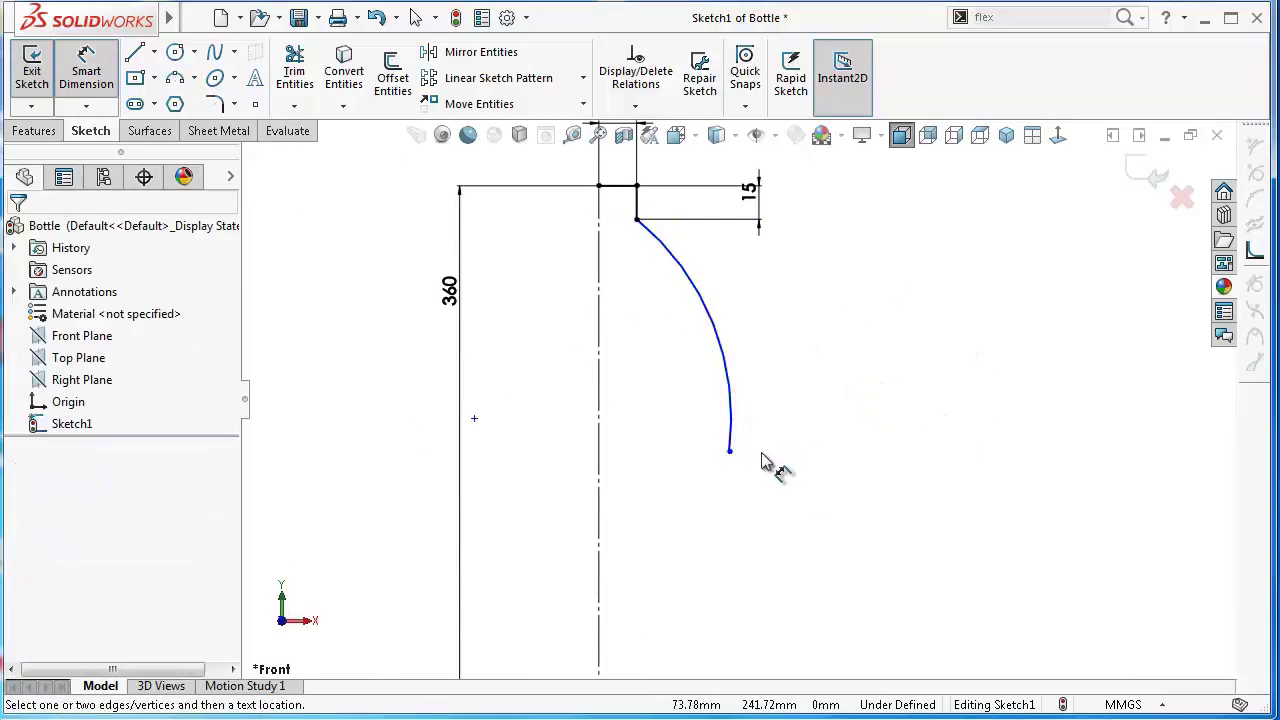
left_click(730, 453)
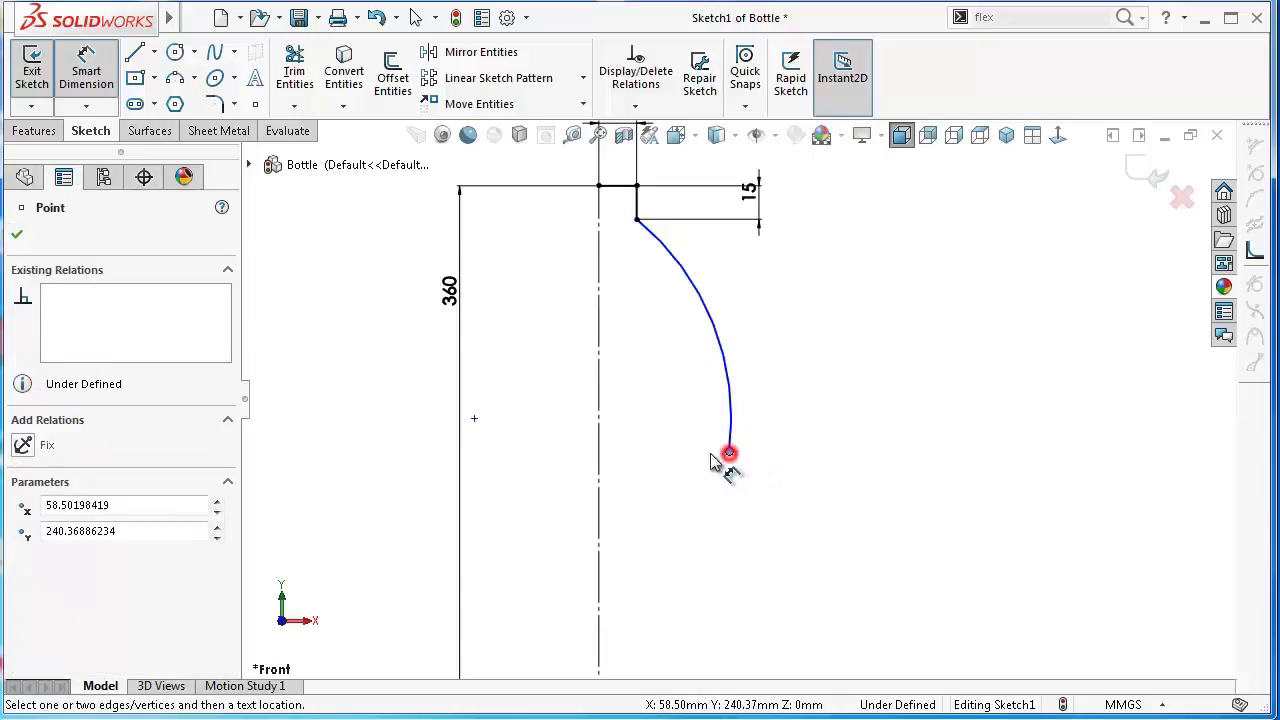
left_click(601, 452)
left_click(648, 477)
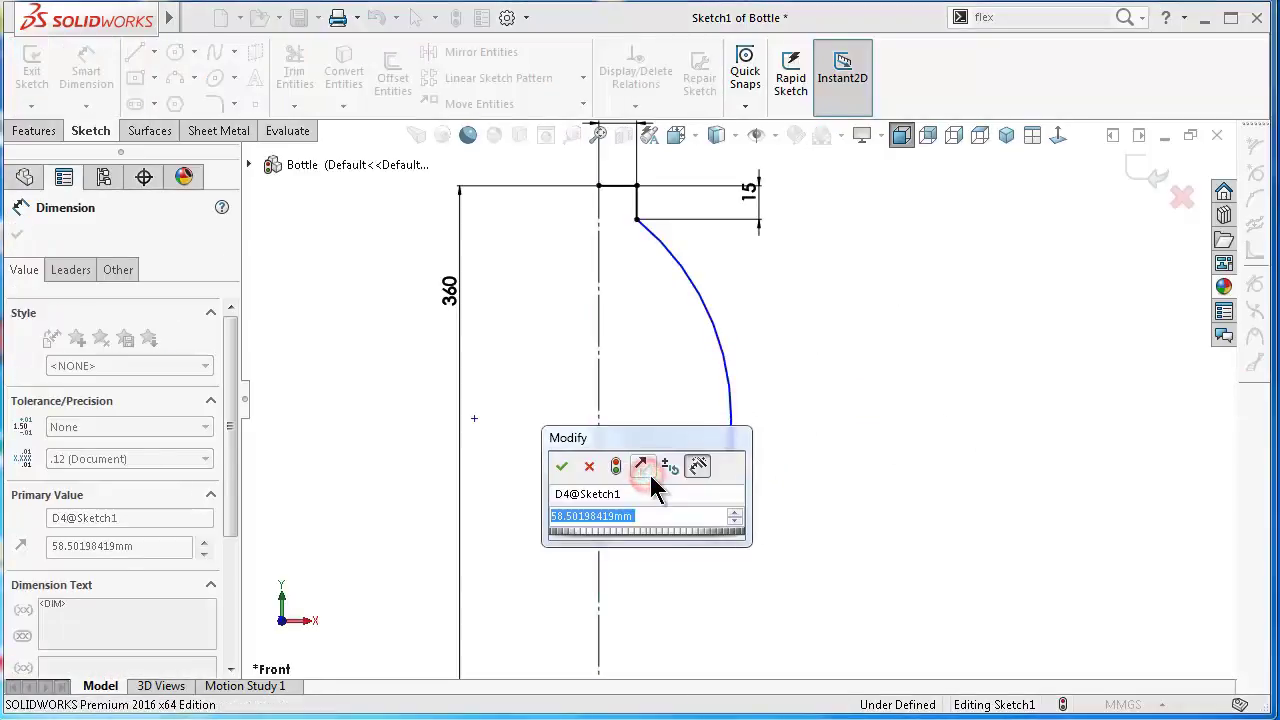
type("50.5")
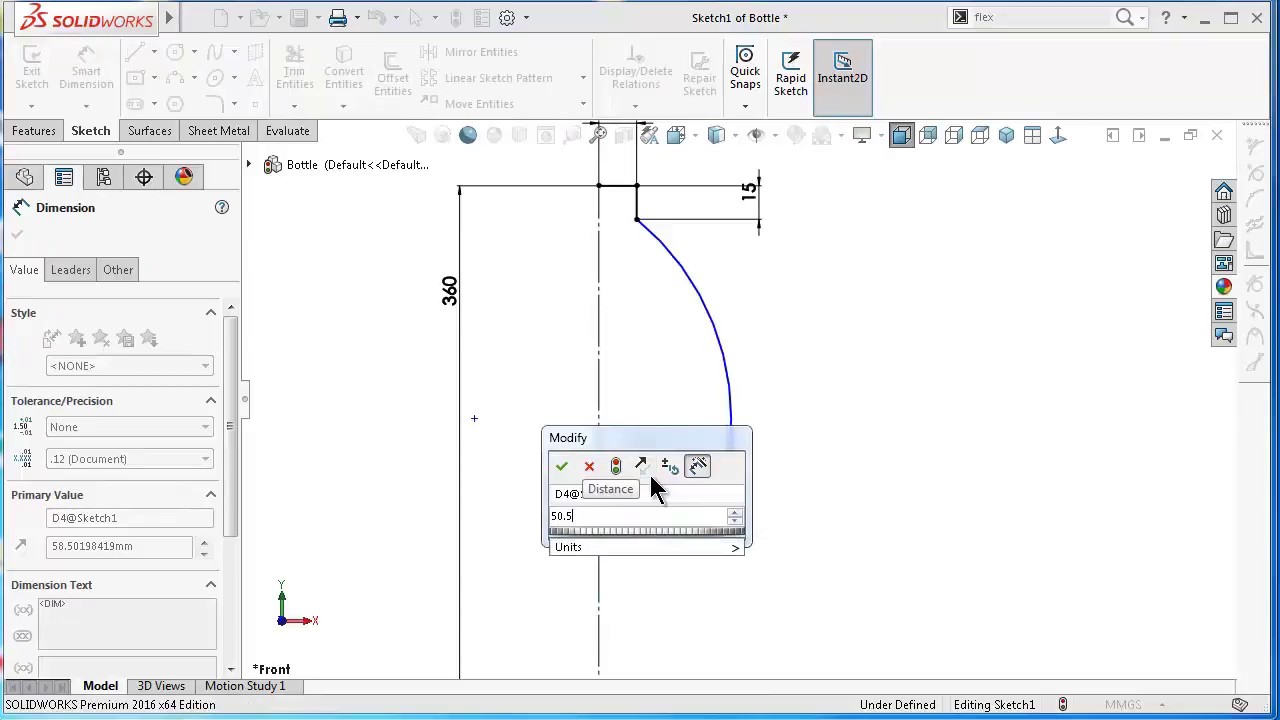
key("Return")
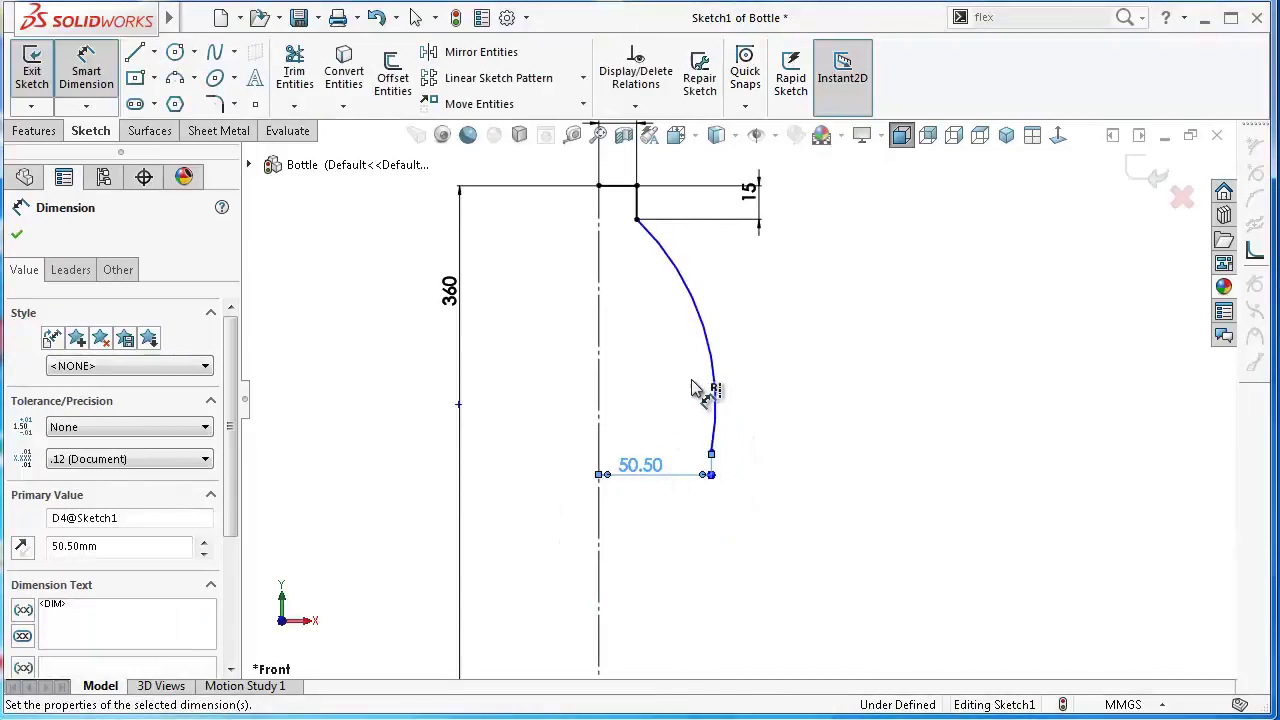
Step: Try dimensioning the arc's endpoints and the arc itself, cancelling each attempt
left_click(637, 221)
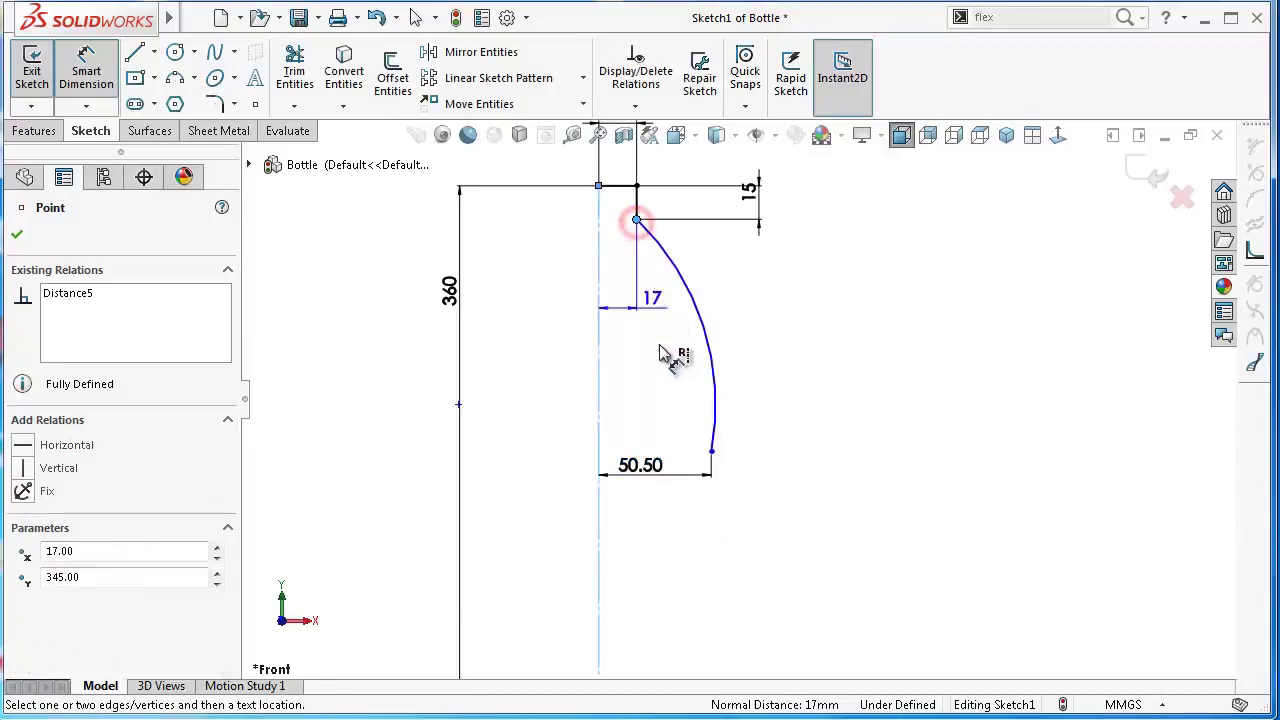
left_click(711, 451)
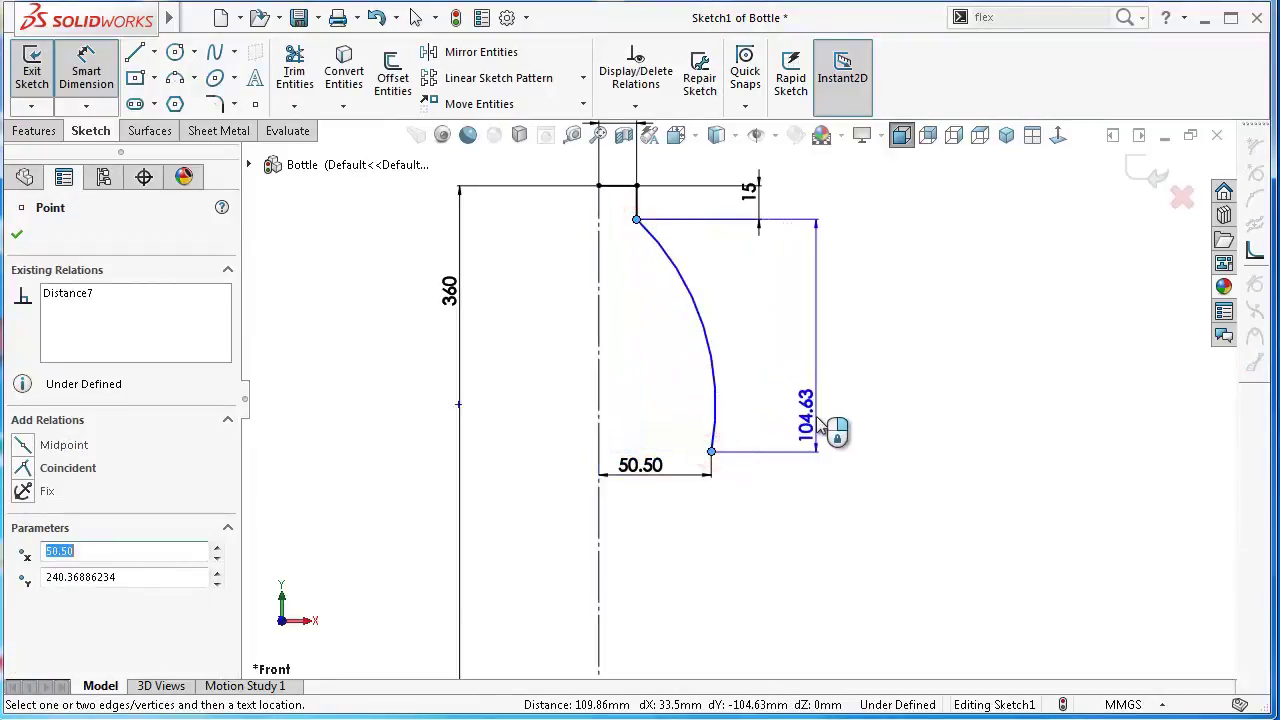
key("Escape")
left_click(707, 346)
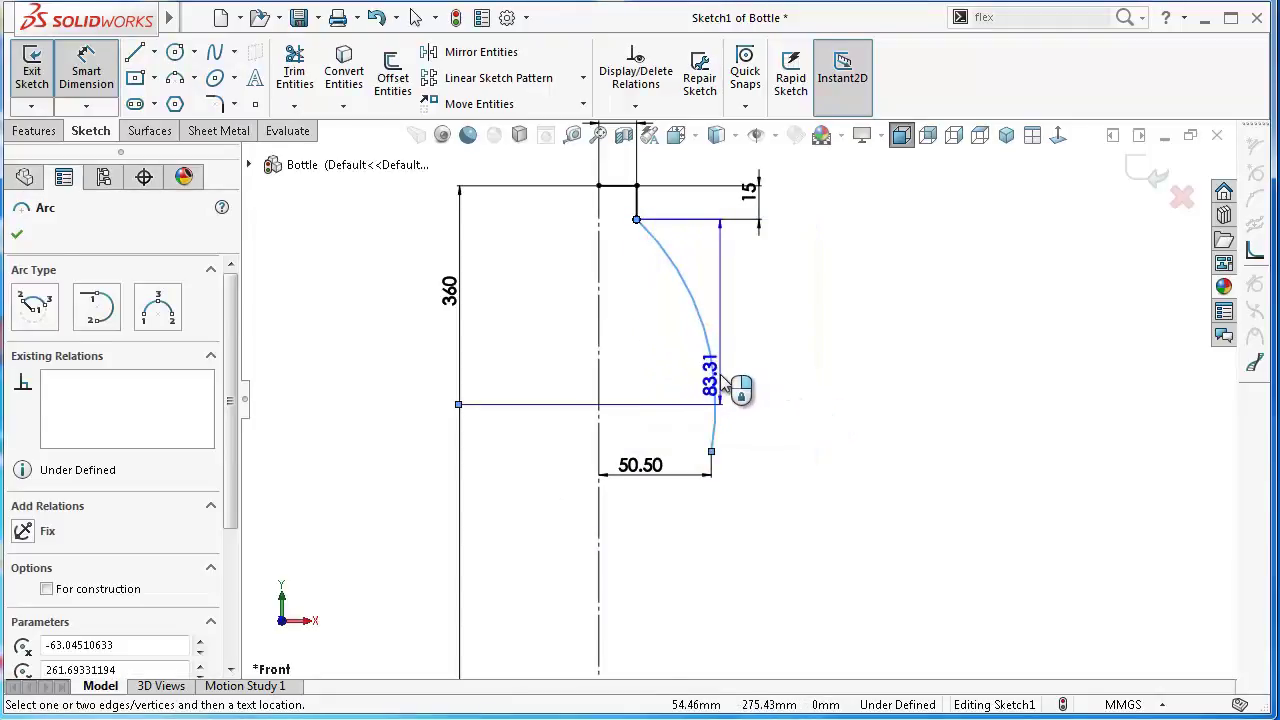
key("Escape")
left_click(711, 374)
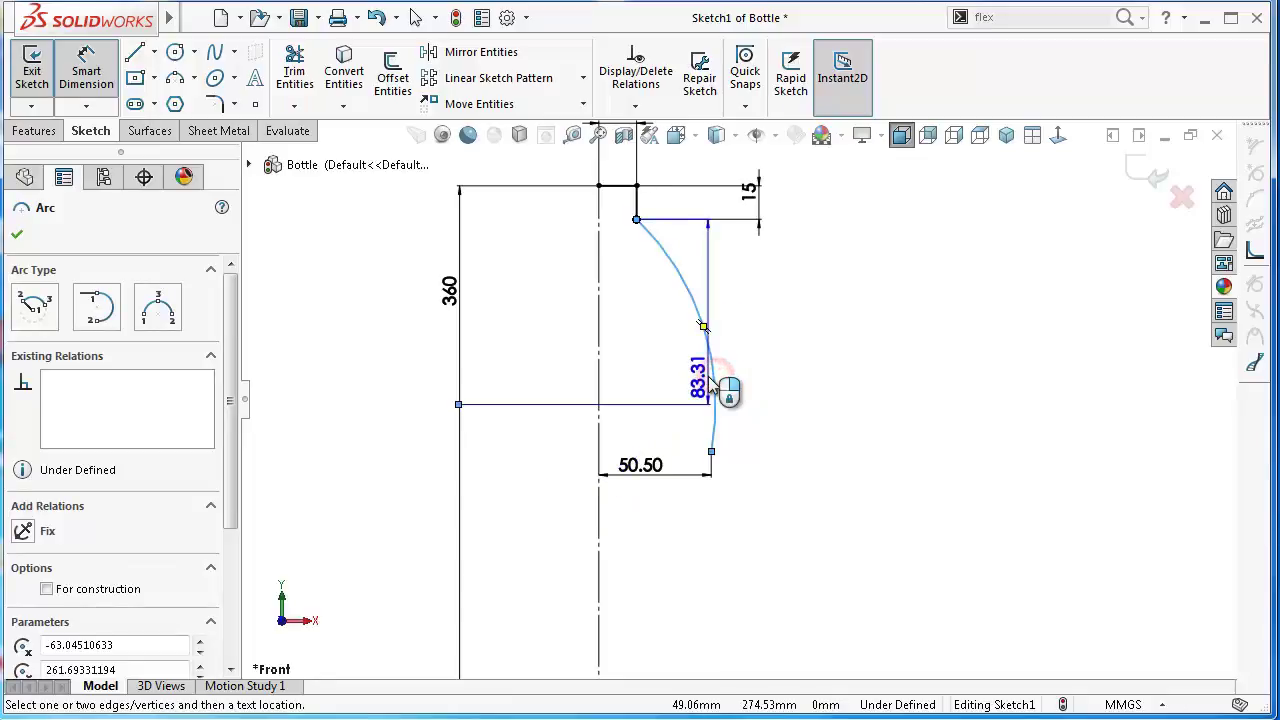
key("Escape")
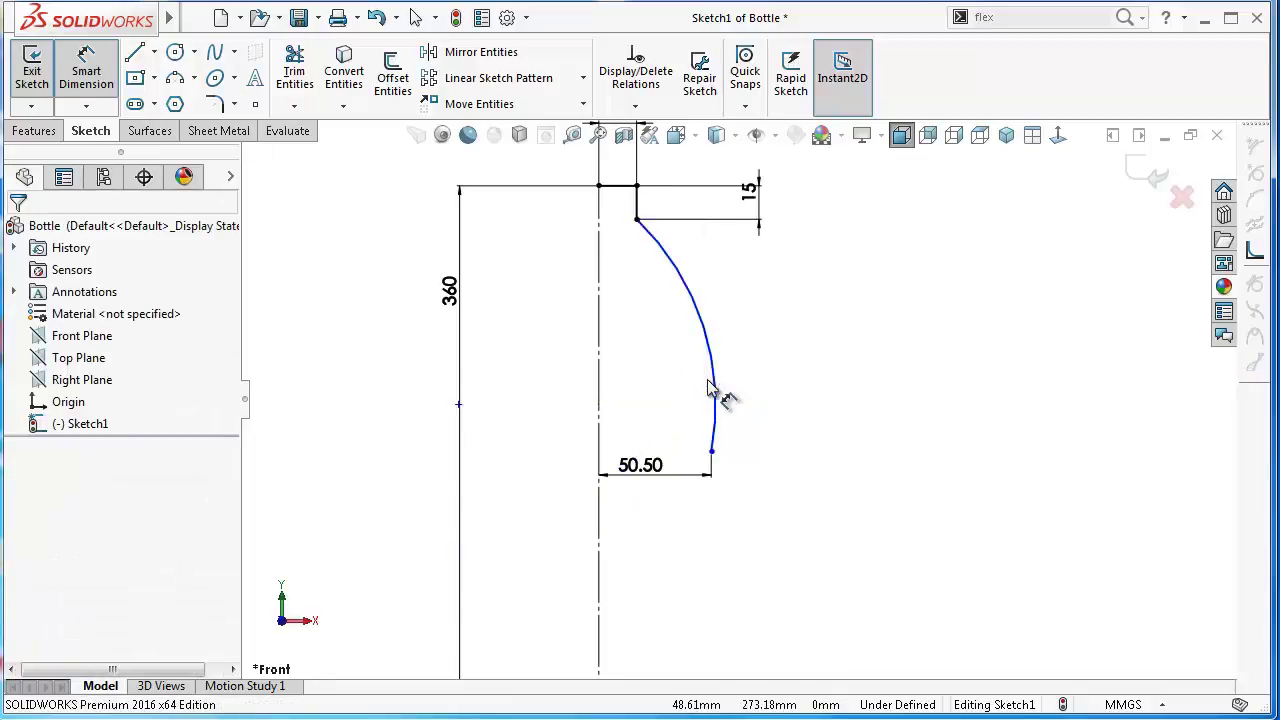
Step: Give the arc a 105 mm radius
left_click(714, 390)
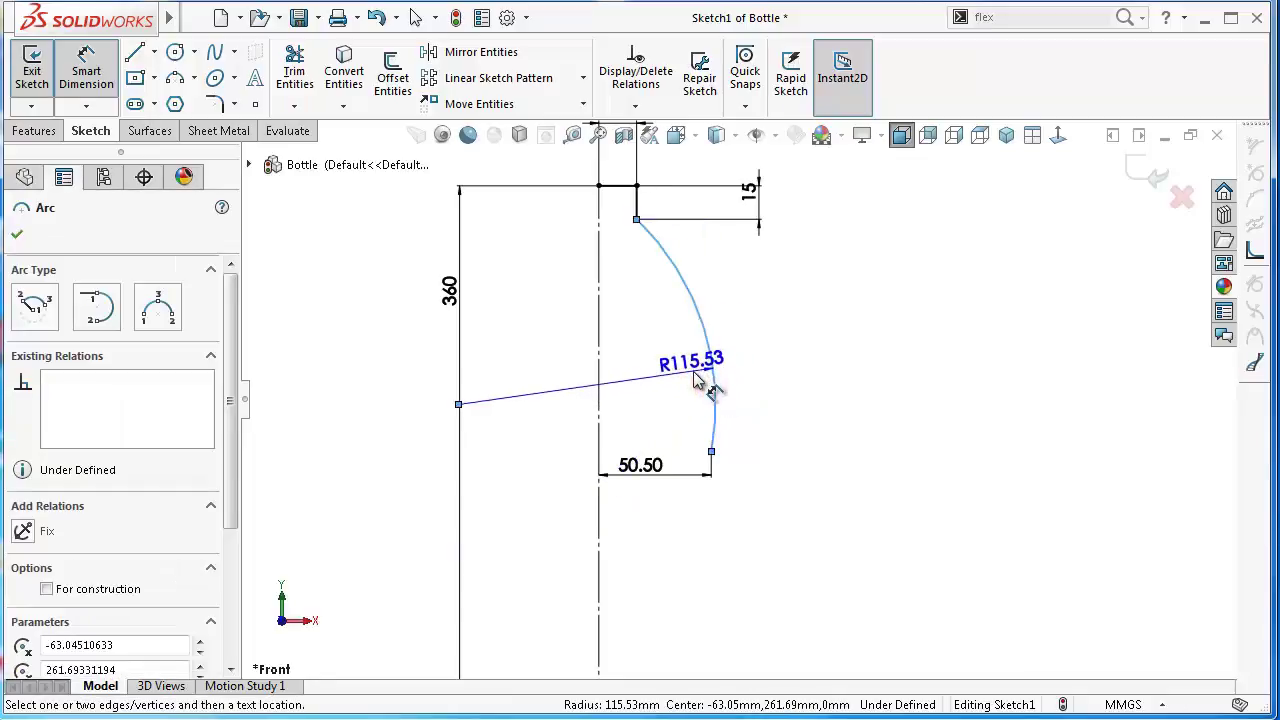
left_click(697, 380)
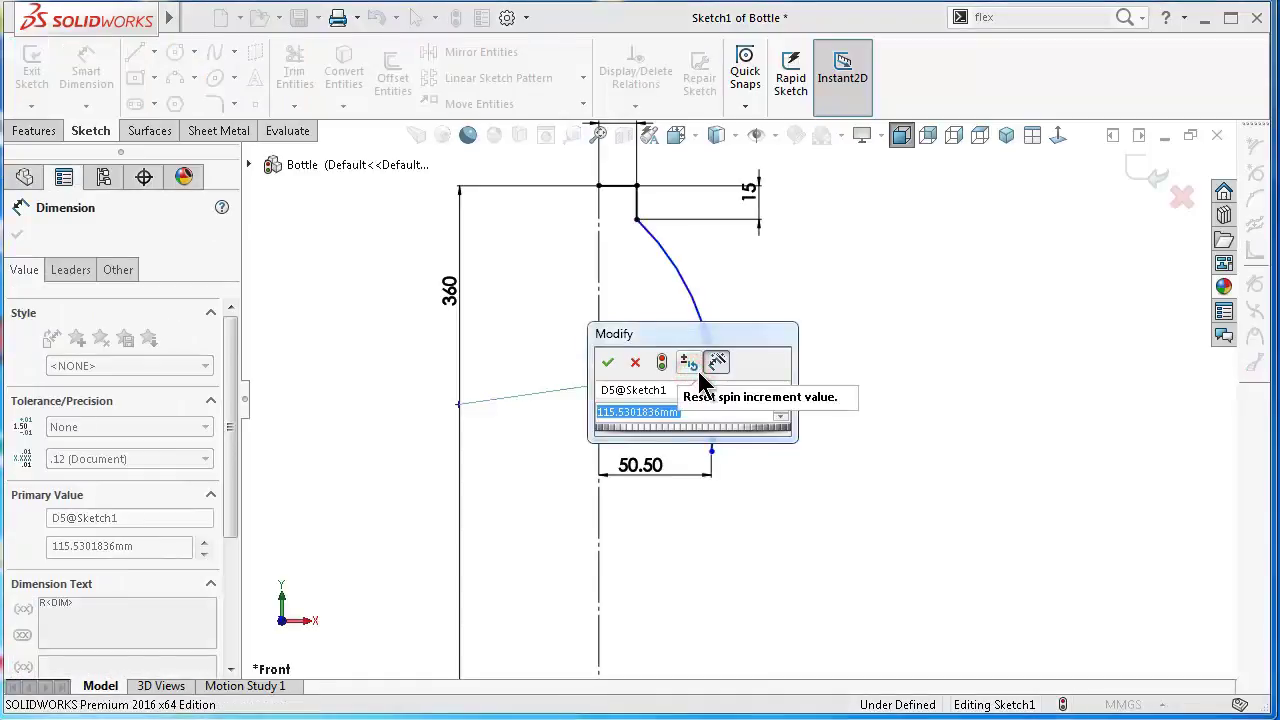
type("105")
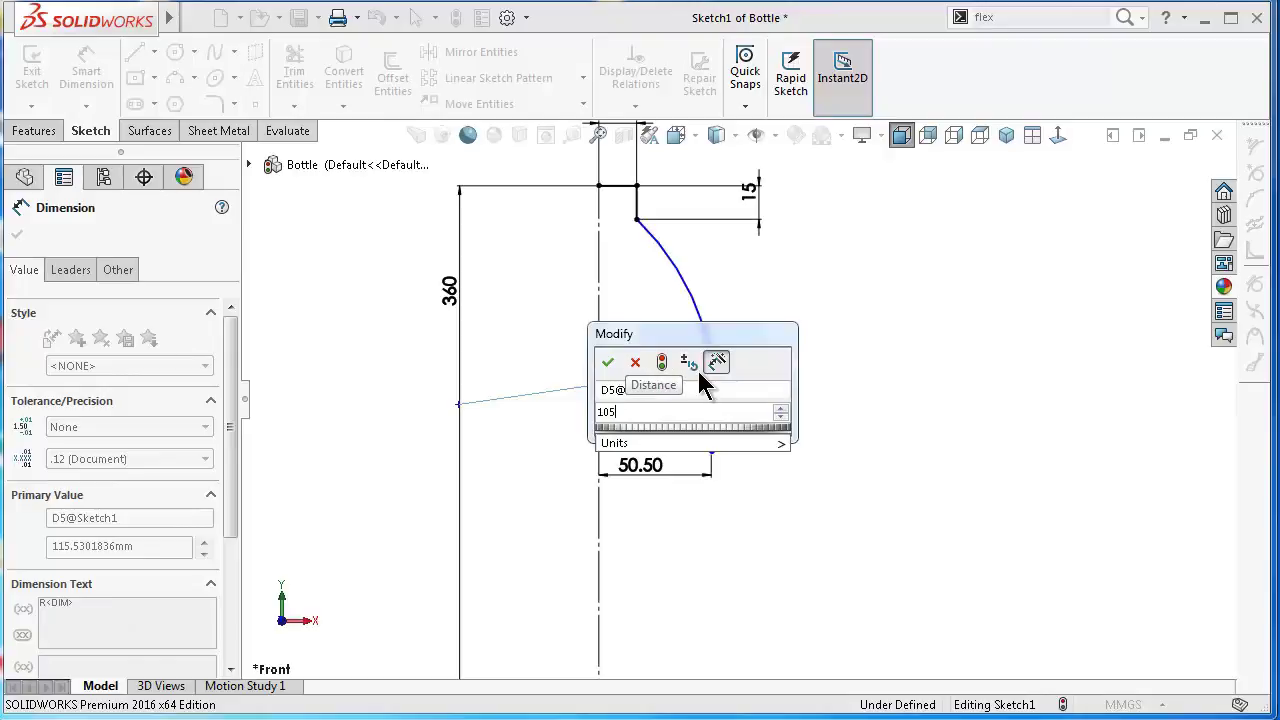
key("Return")
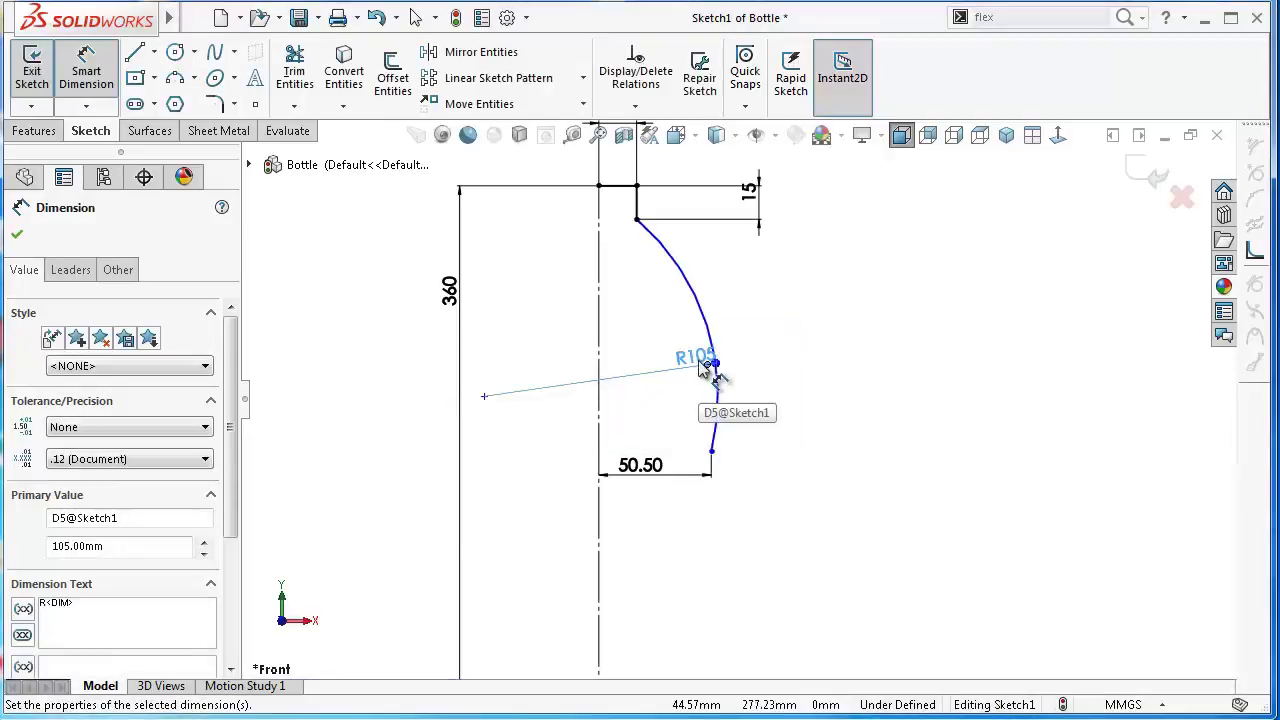
Step: Set a 122.50 mm vertical span between the arc's ends, and move the 50.50 dimension above the bottom line
scroll(658, 305, "down", 2)
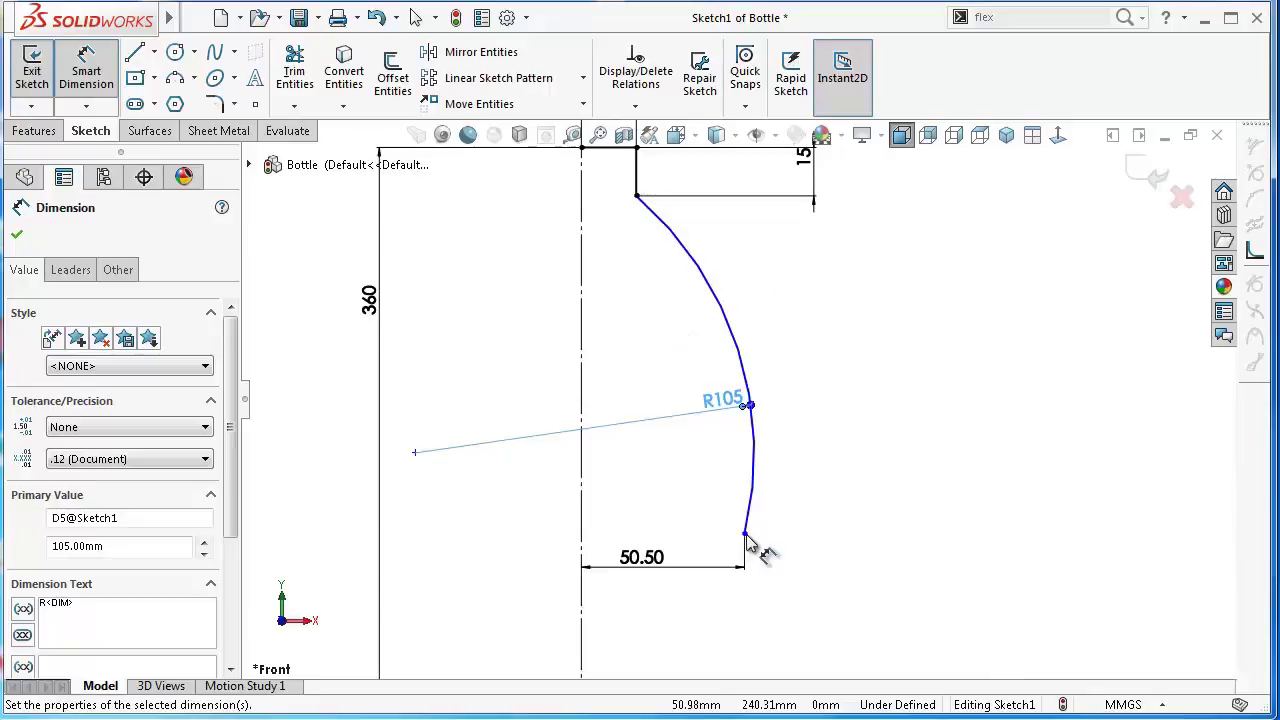
left_click(745, 535)
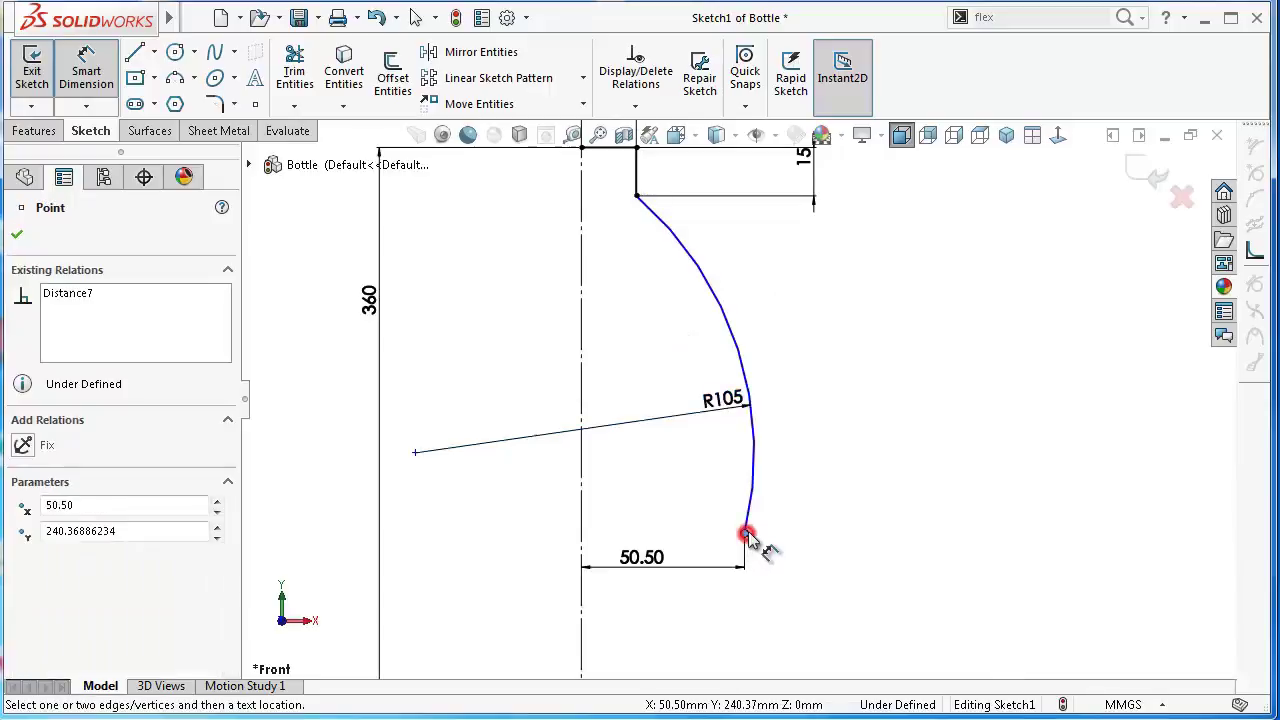
left_click(637, 198)
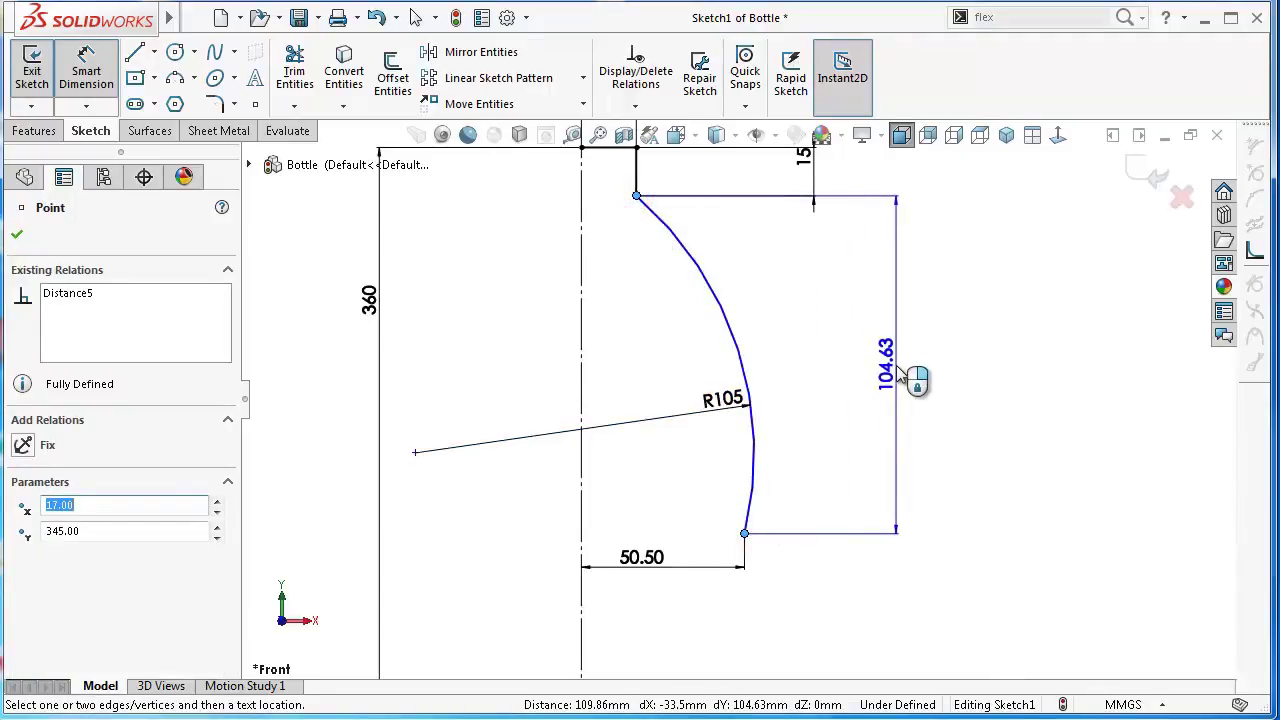
left_click(898, 370)
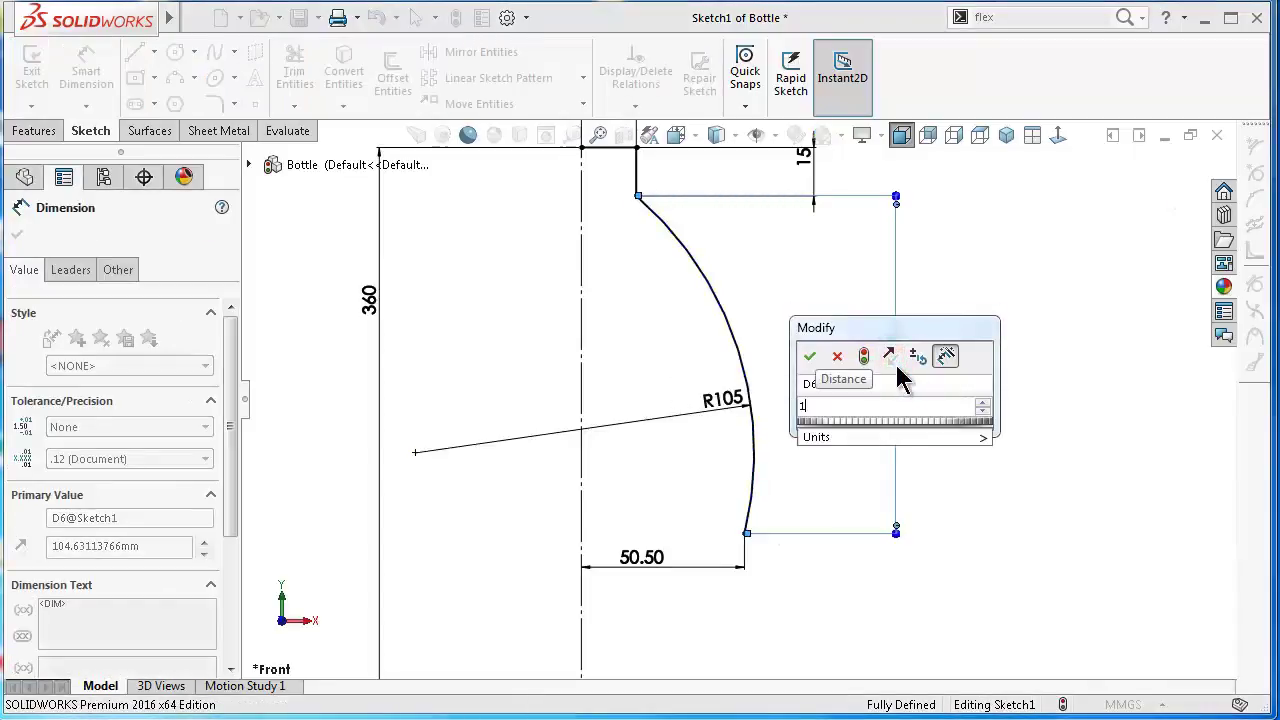
type("122.5")
key("Return")
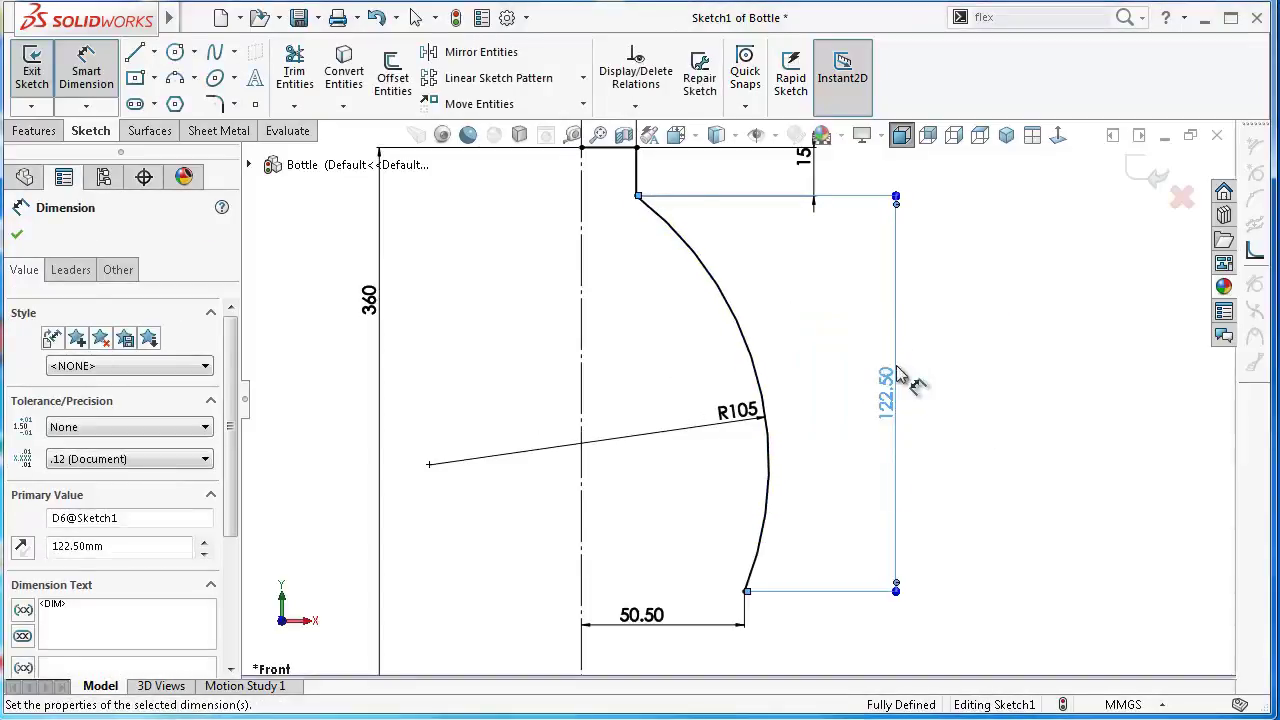
left_click(937, 376)
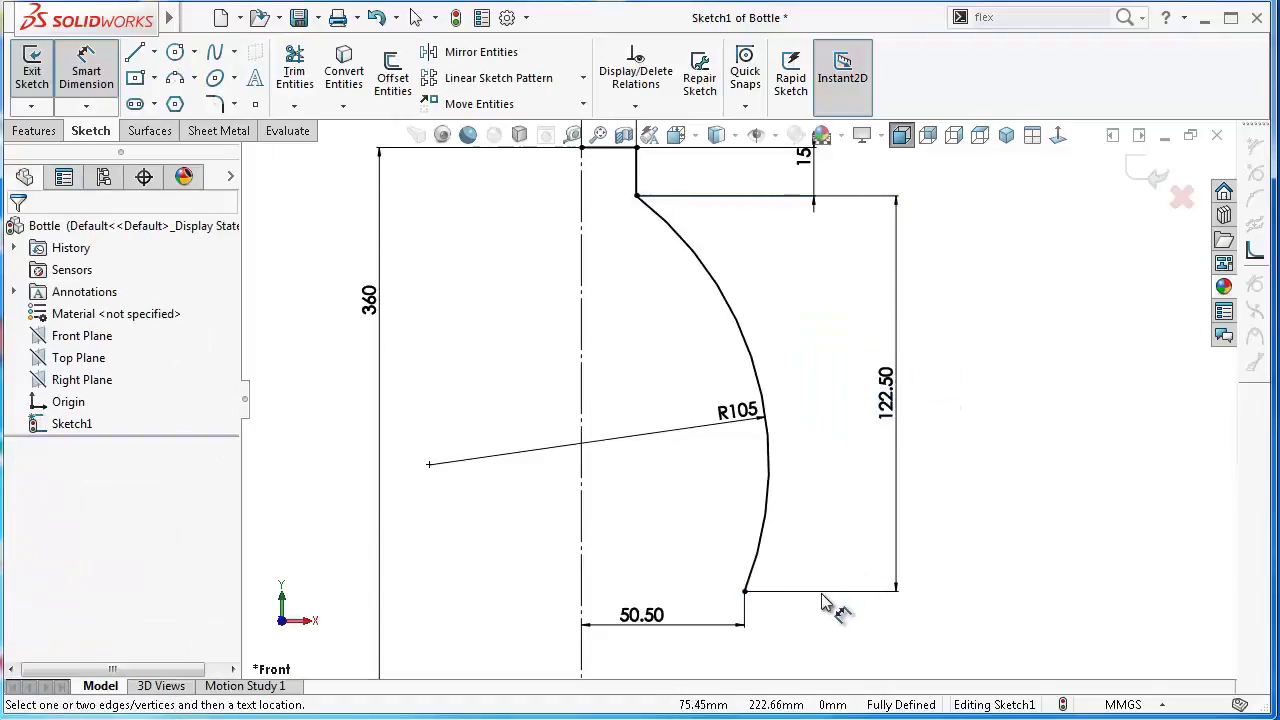
scroll(790, 593, "up", 1)
left_click_drag(657, 581, 658, 512)
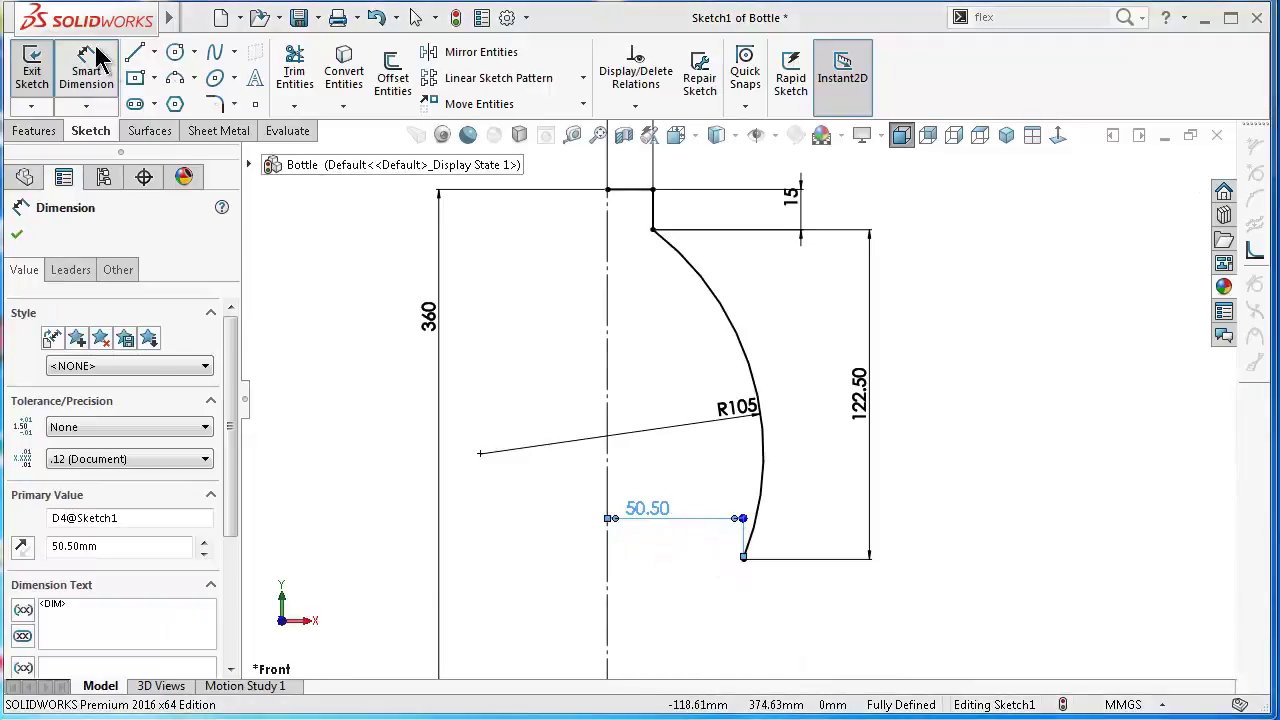
left_click(135, 52)
Step: Draw a short line and a longer line running down from the arc's lower end
scroll(680, 490, "down", 2)
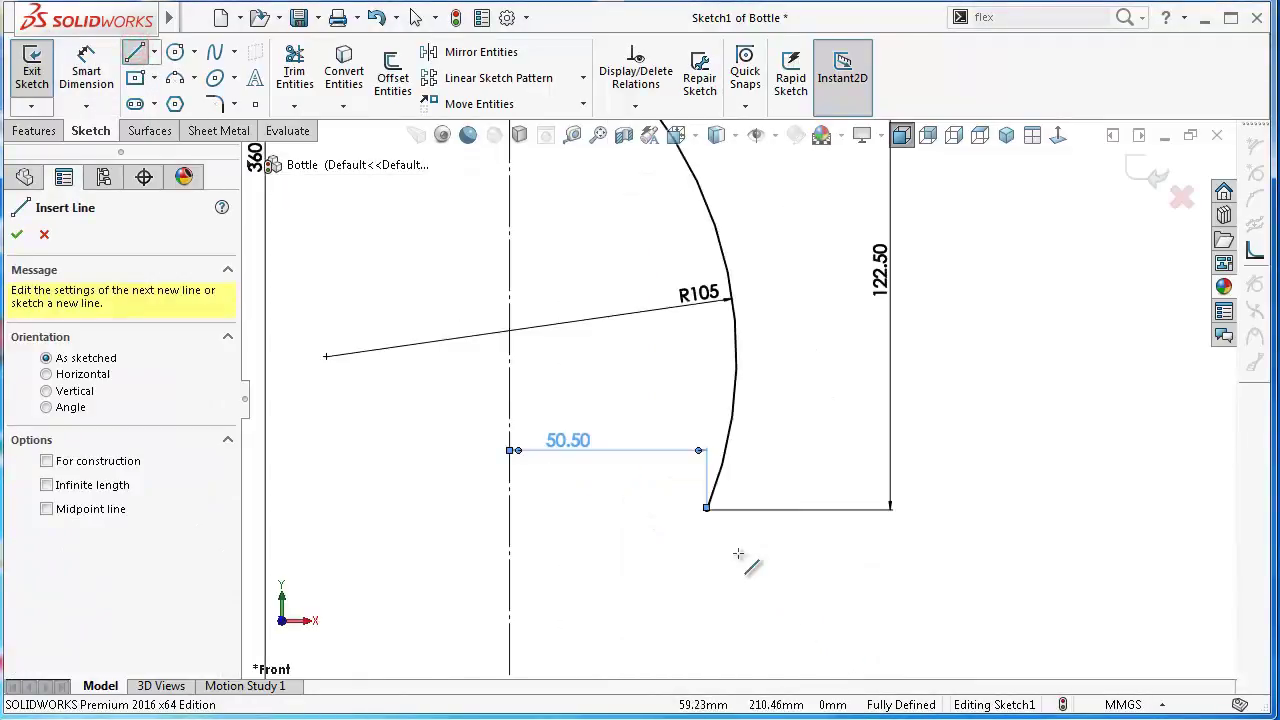
scroll(712, 502, "down", 4)
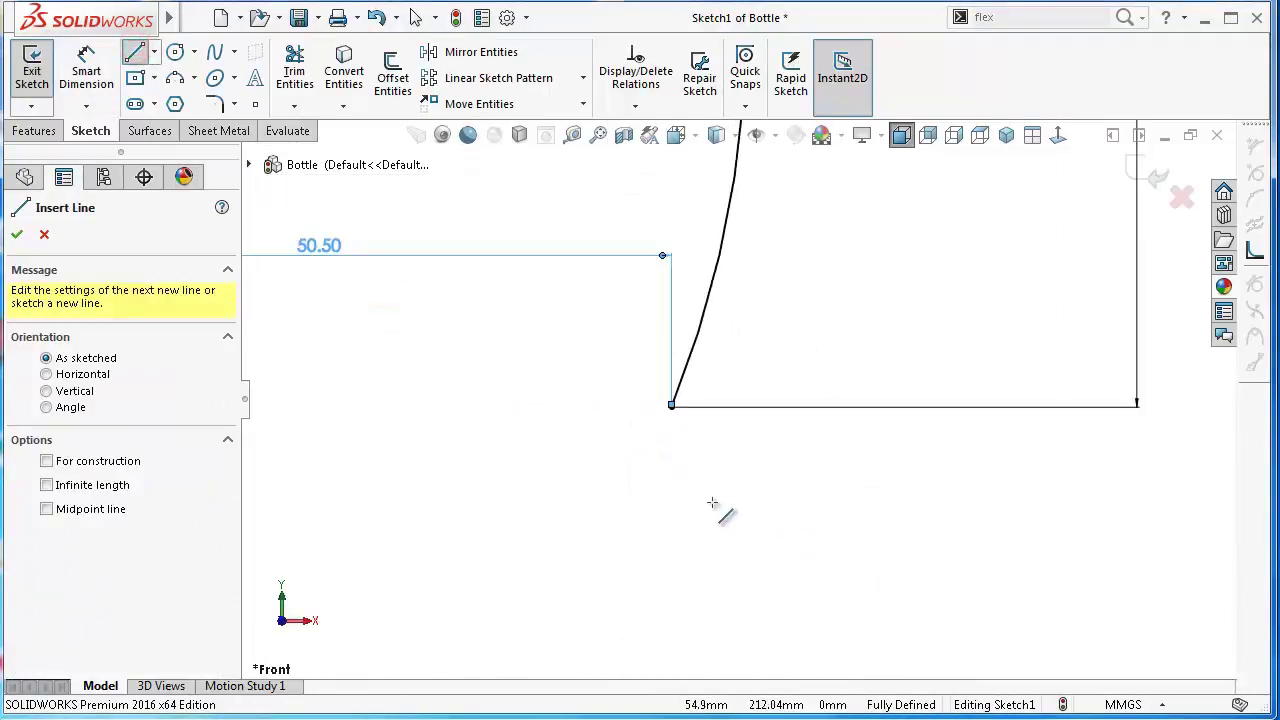
left_click(671, 407)
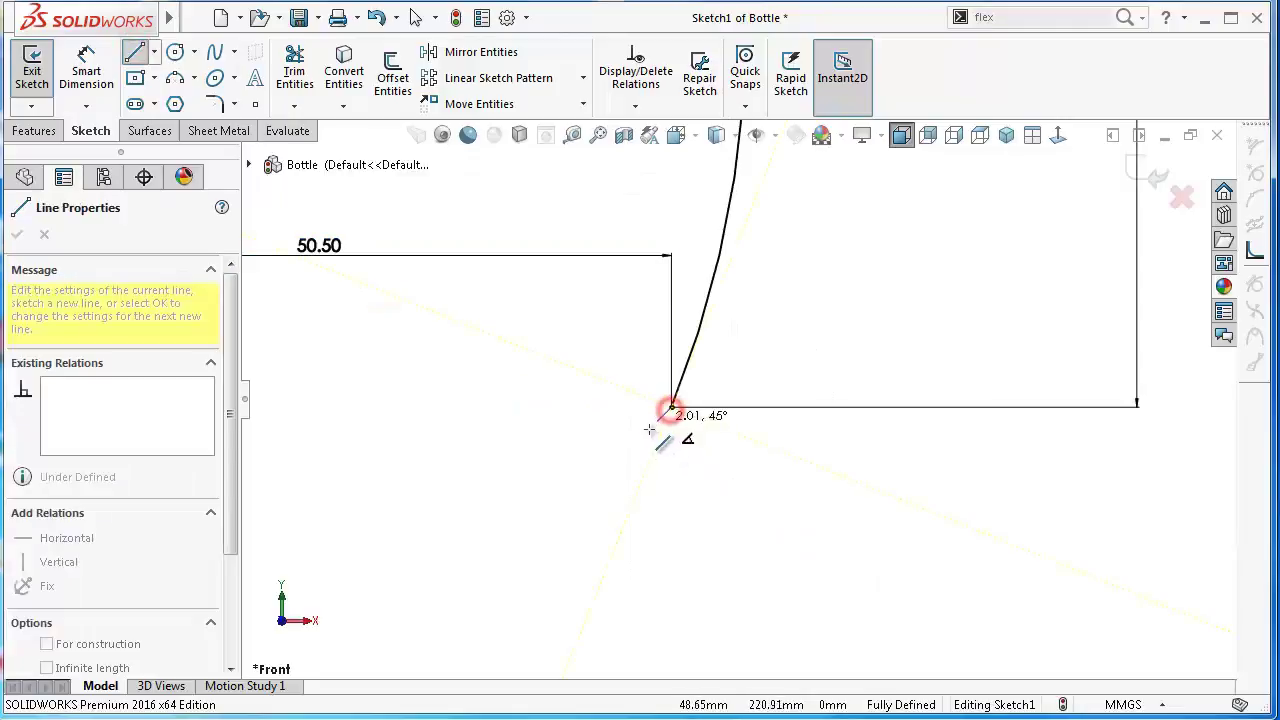
left_click(625, 502)
scroll(735, 600, "up", 1)
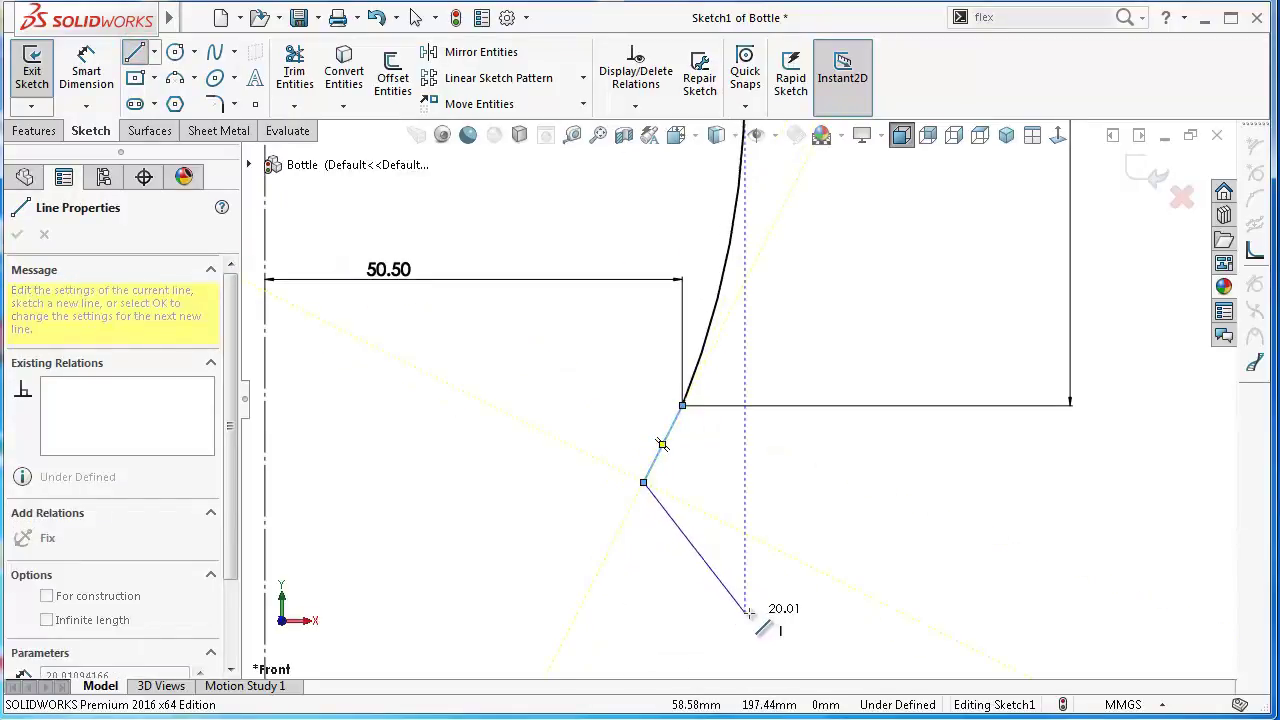
left_click(783, 621)
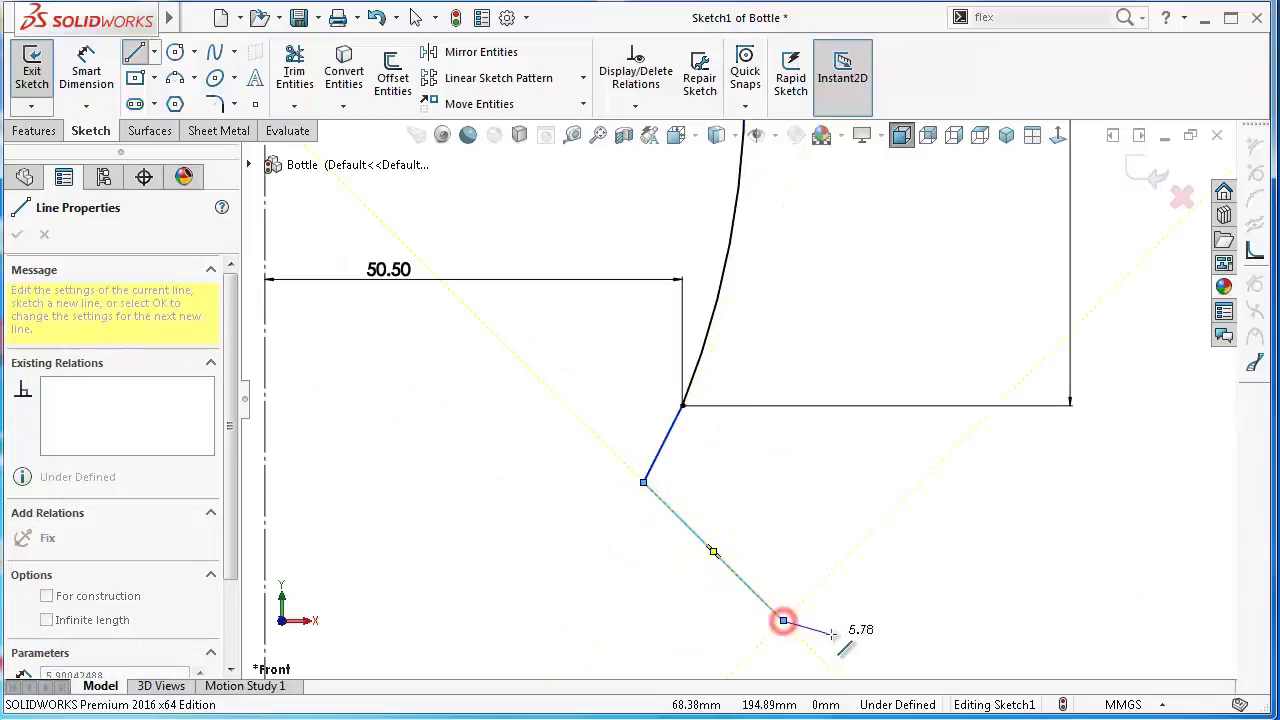
double_click(785, 621)
scroll(622, 471, "down", 2)
scroll(601, 389, "down", 1)
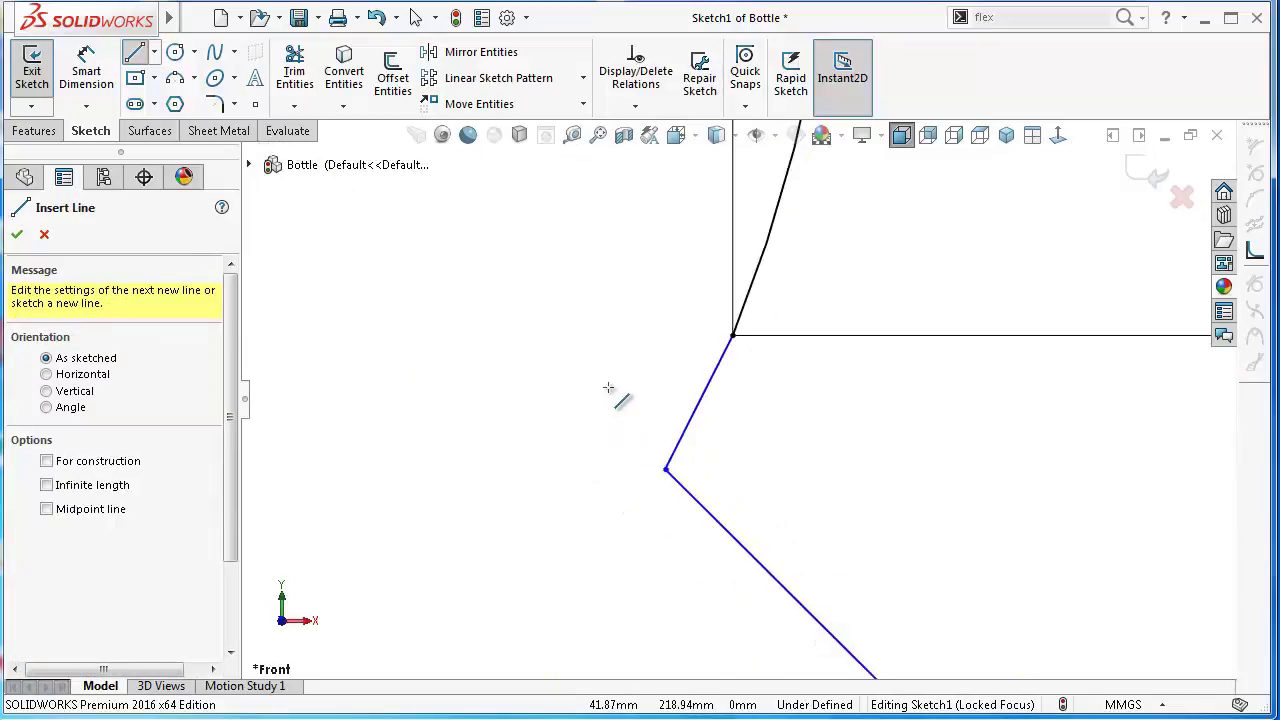
scroll(612, 374, "up", 1)
scroll(612, 374, "up", 1)
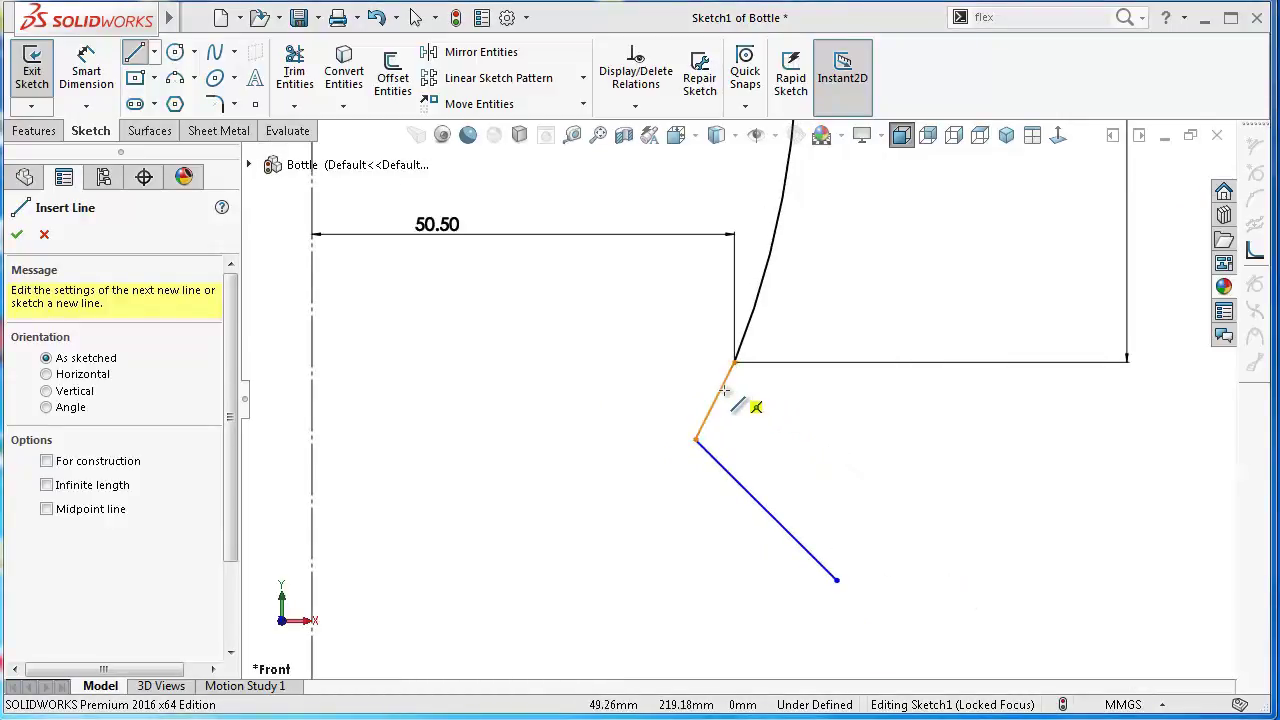
left_click(735, 362)
key("Escape")
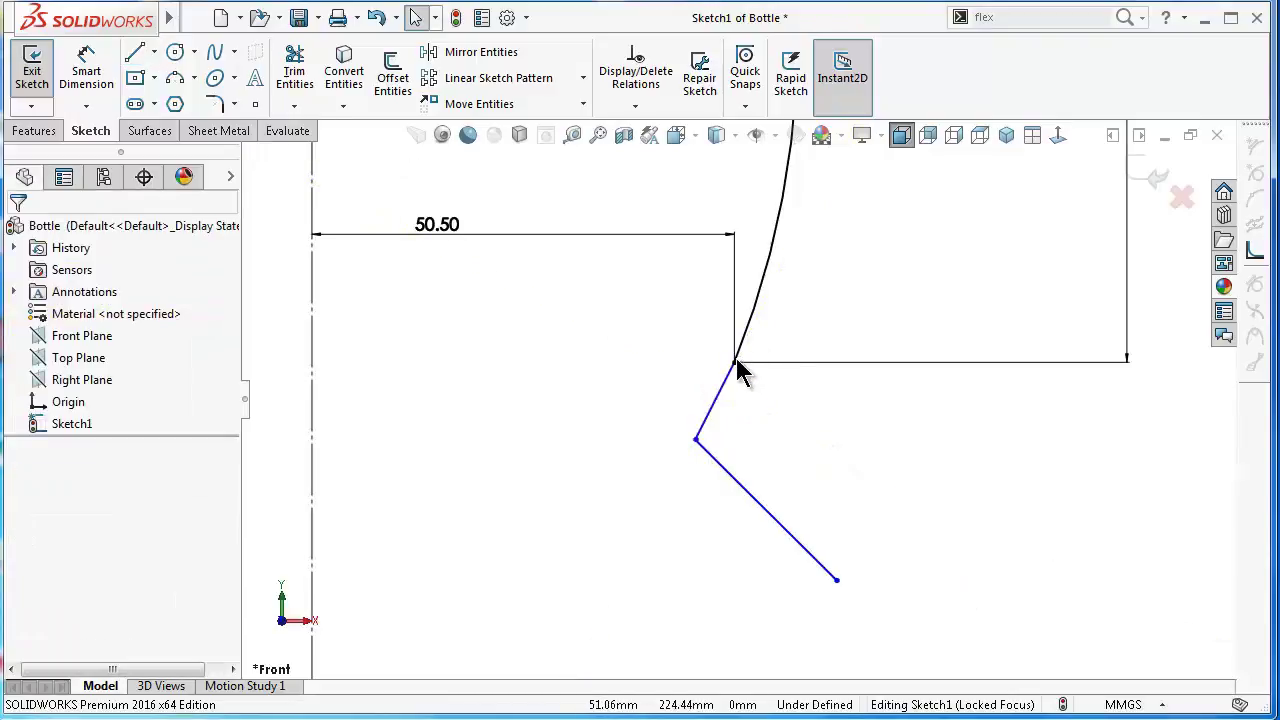
Step: Make the short line tangent to the arc
left_click(724, 388)
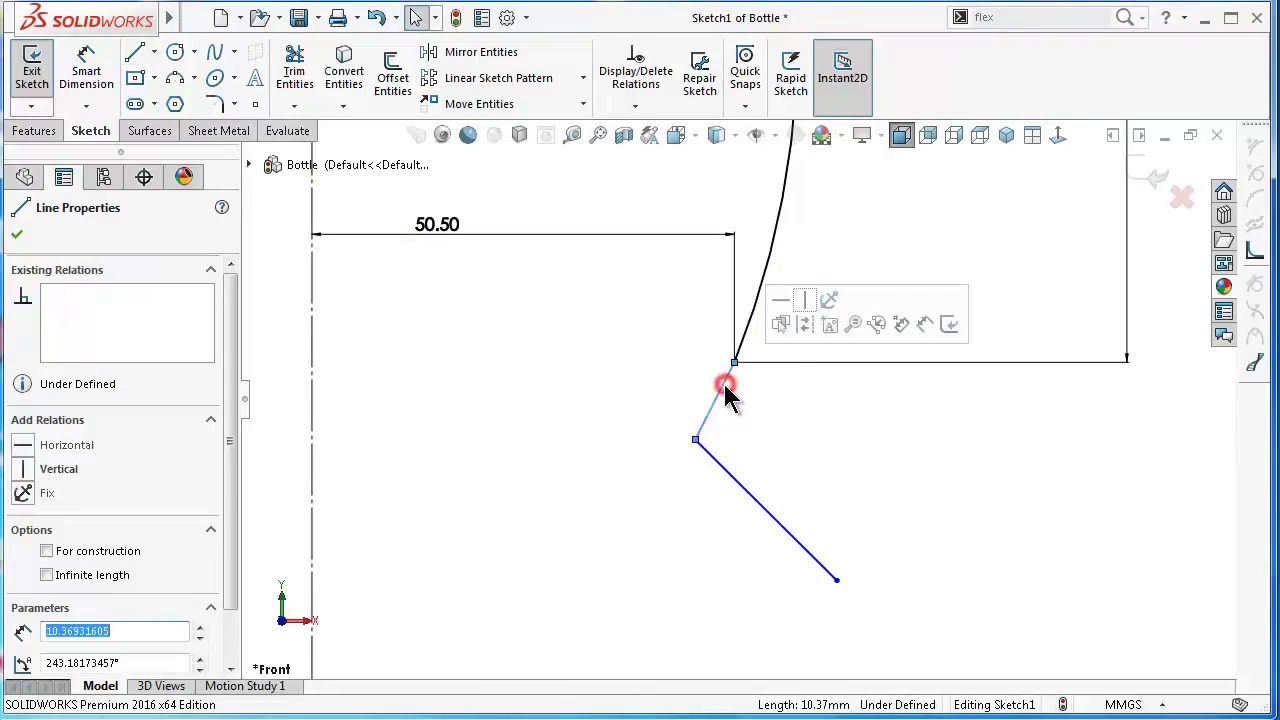
left_click(749, 330, "ctrl")
left_click(810, 249)
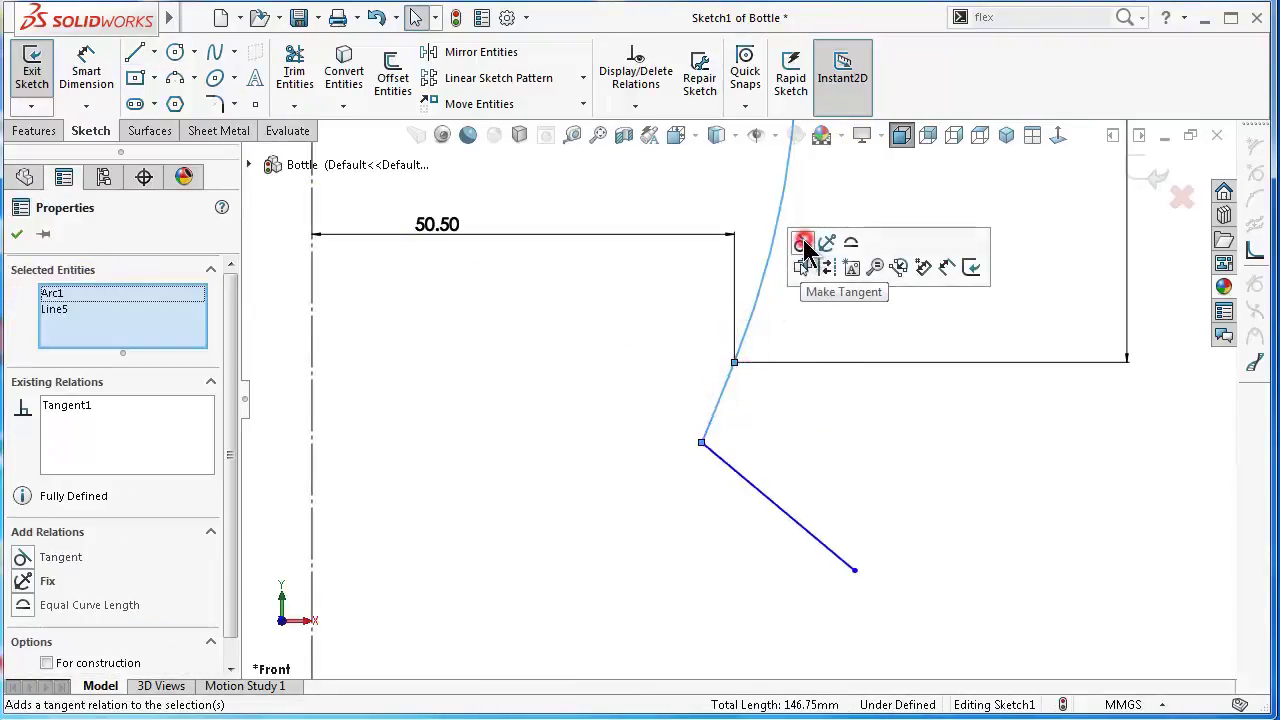
left_click(660, 350)
Step: Dimension the short tangent line, then delete the unwanted 9.62 length dimension
scroll(663, 423, "down", 2)
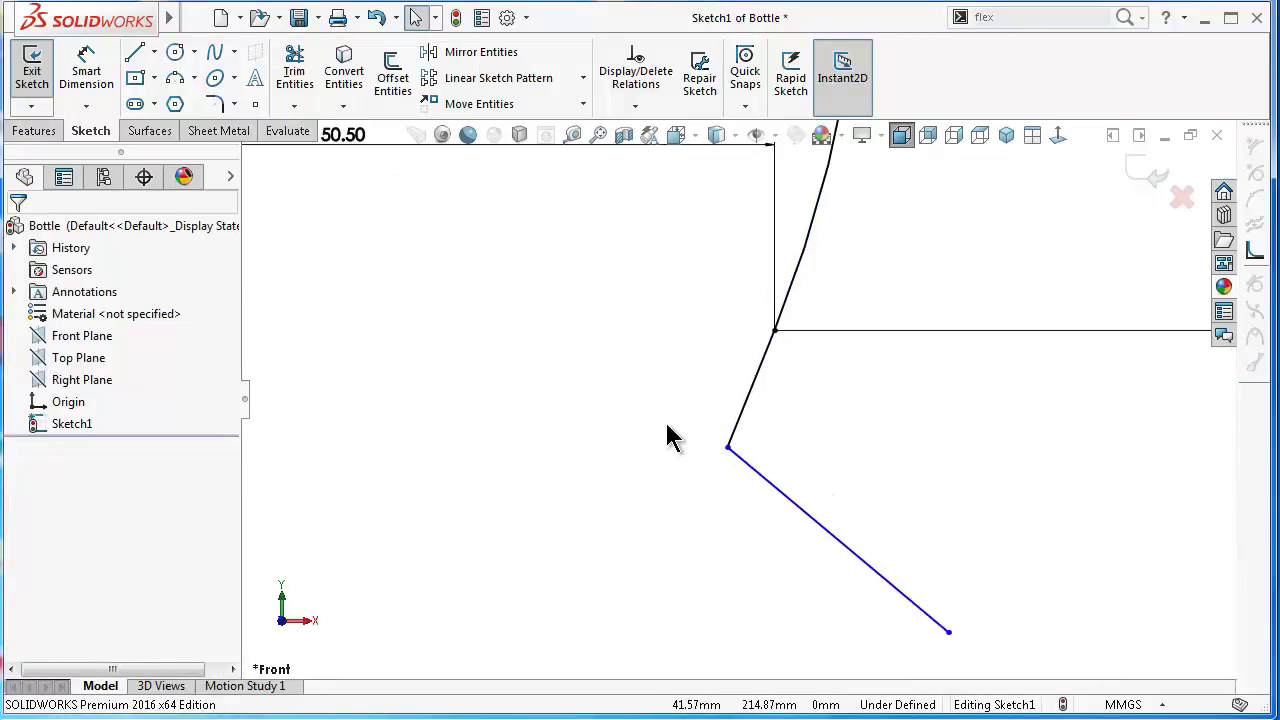
right_click_drag(660, 432, 737, 352)
left_click(758, 368)
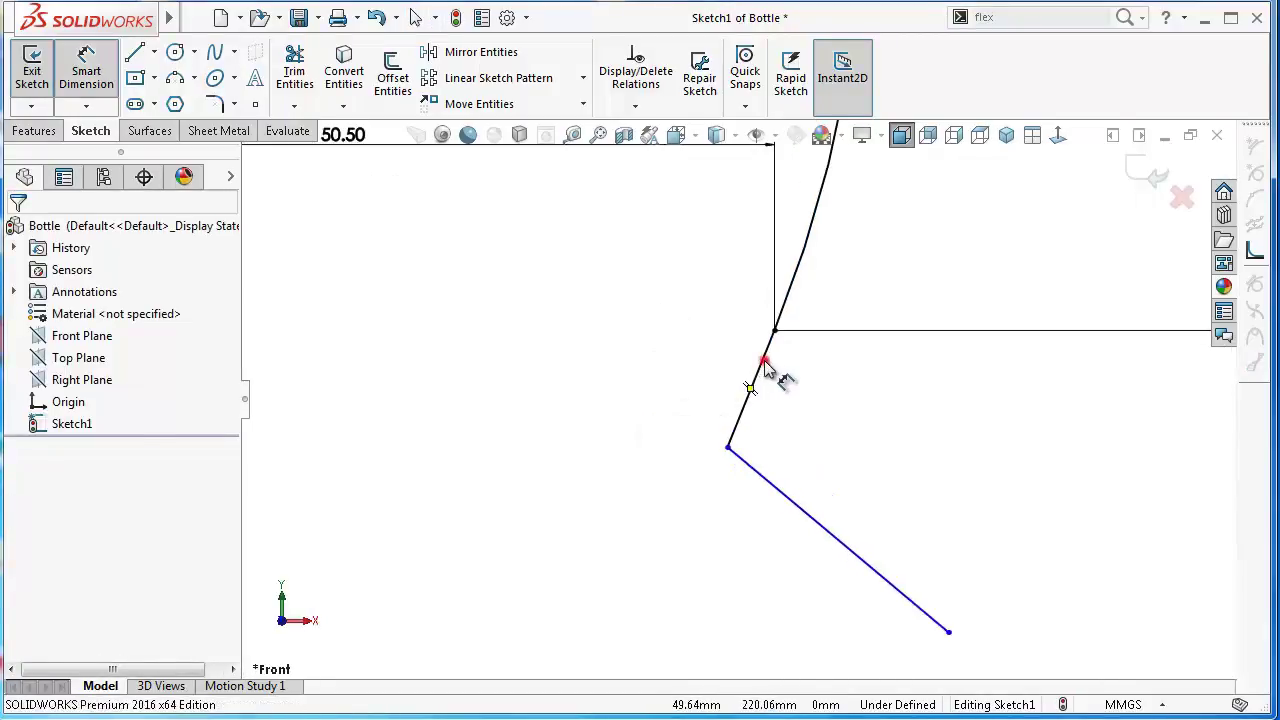
left_click(735, 360)
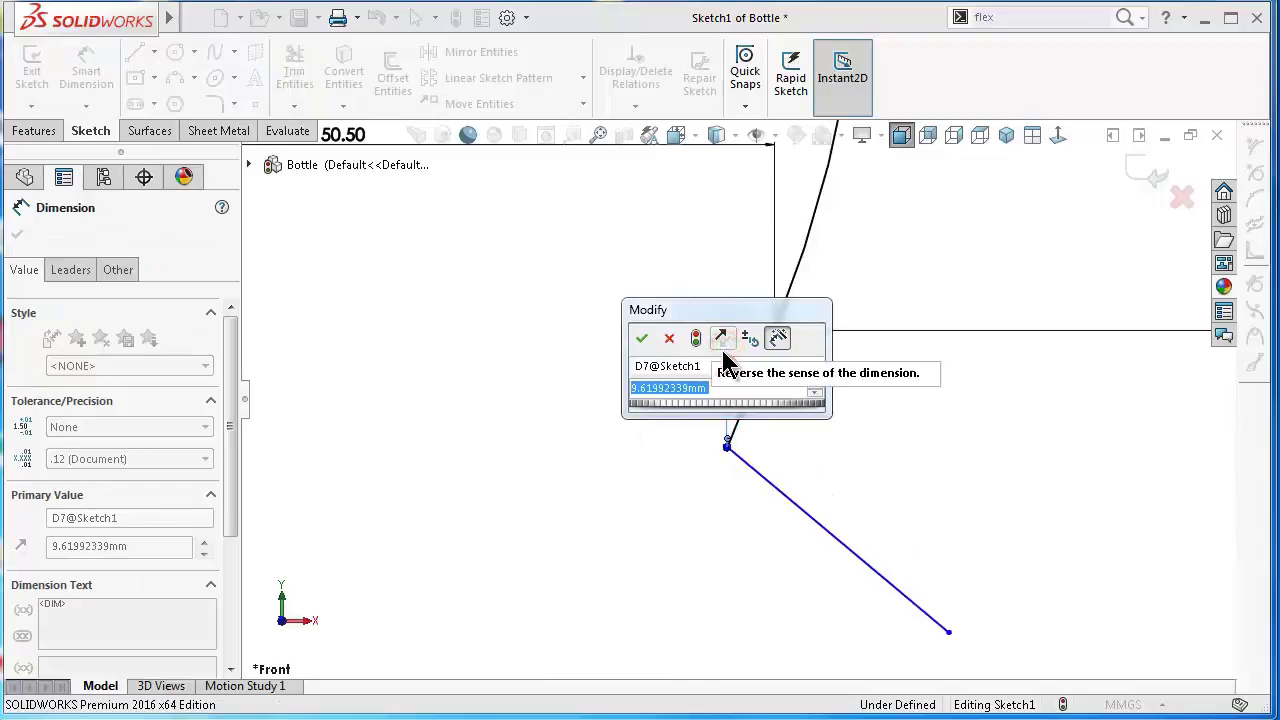
key("Return")
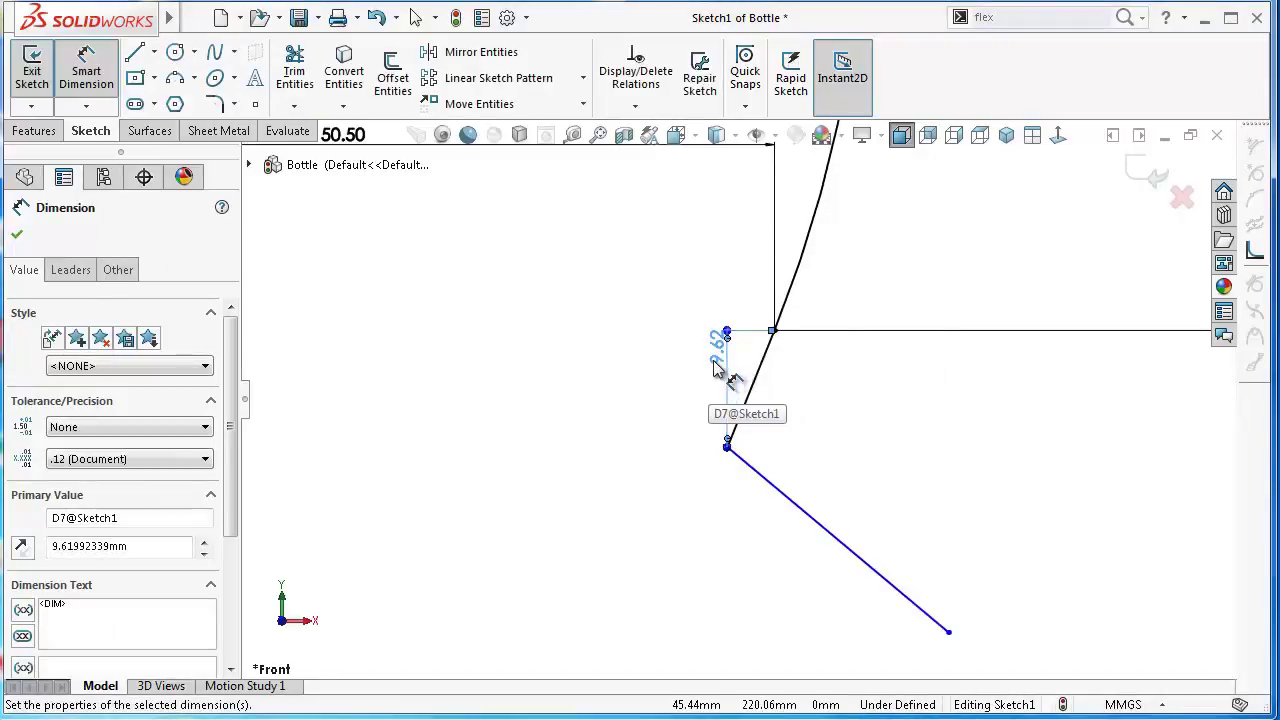
left_click(727, 362)
left_click(745, 333)
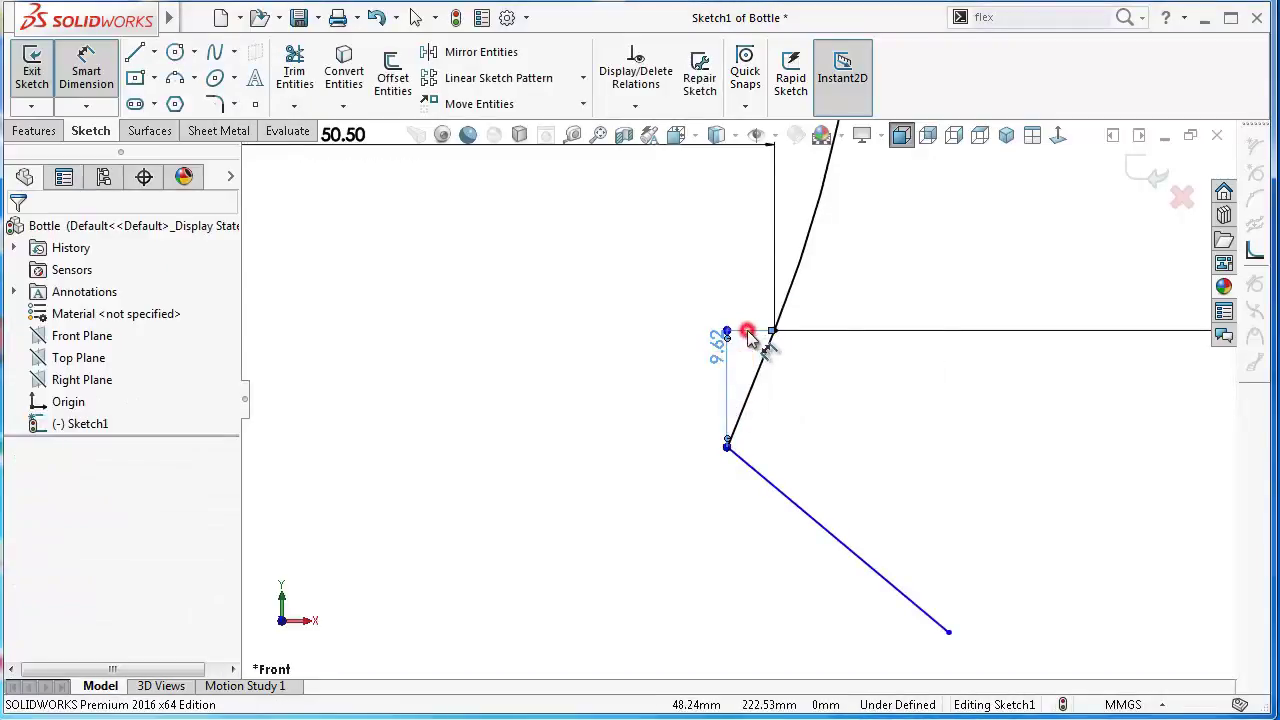
key("Delete")
Step: Dimension the short tangent line to 13 mm and the lower line to 26 mm
left_click(756, 380)
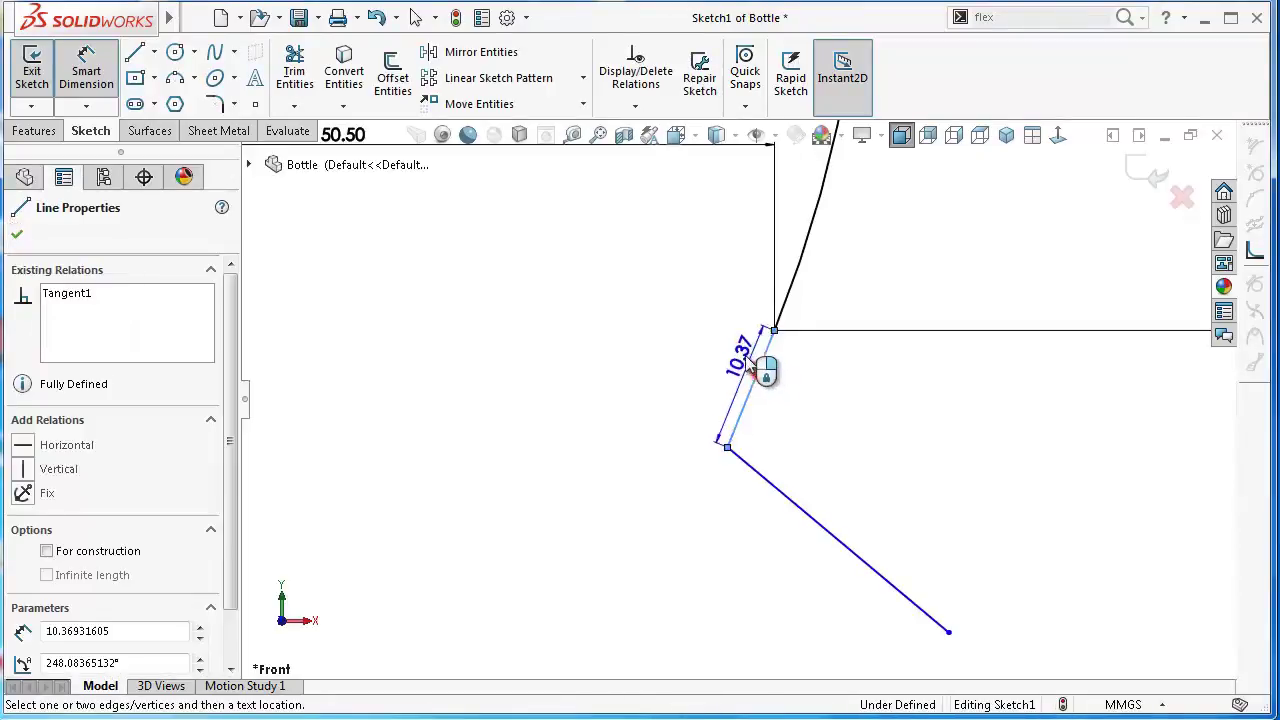
left_click(741, 343)
type("1")
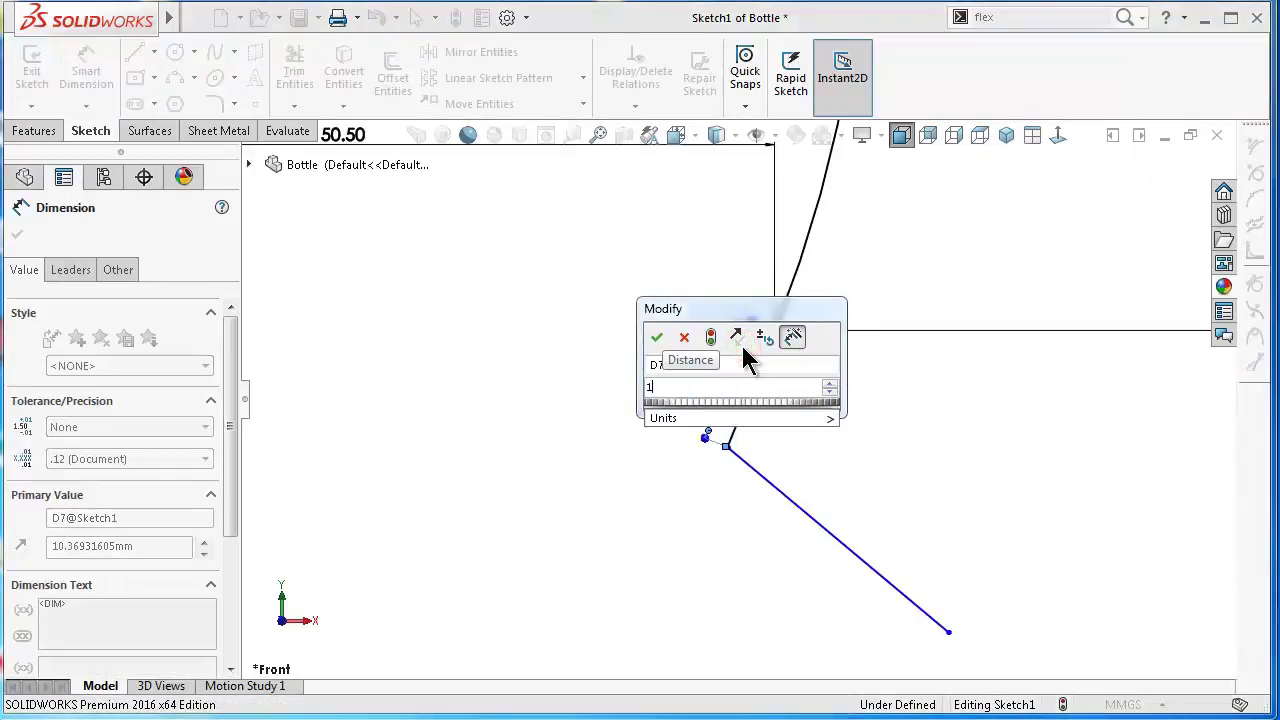
type("3")
key("Return")
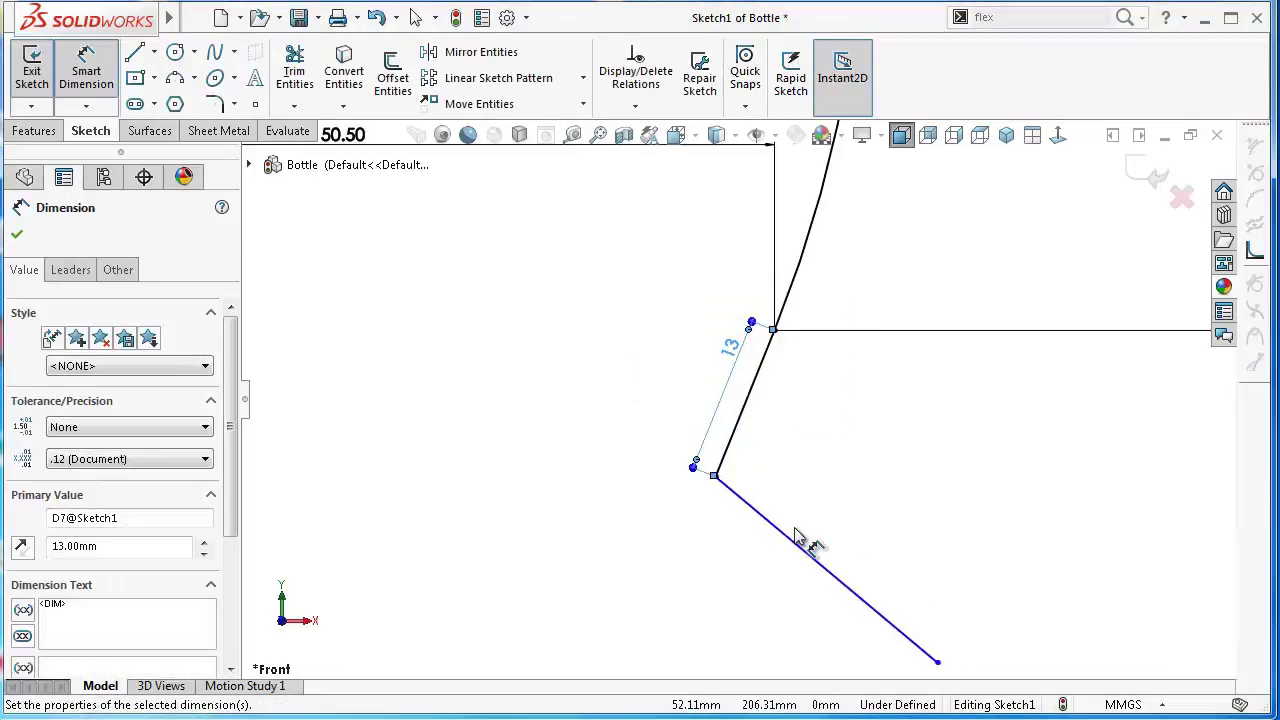
left_click(795, 540)
left_click(725, 585)
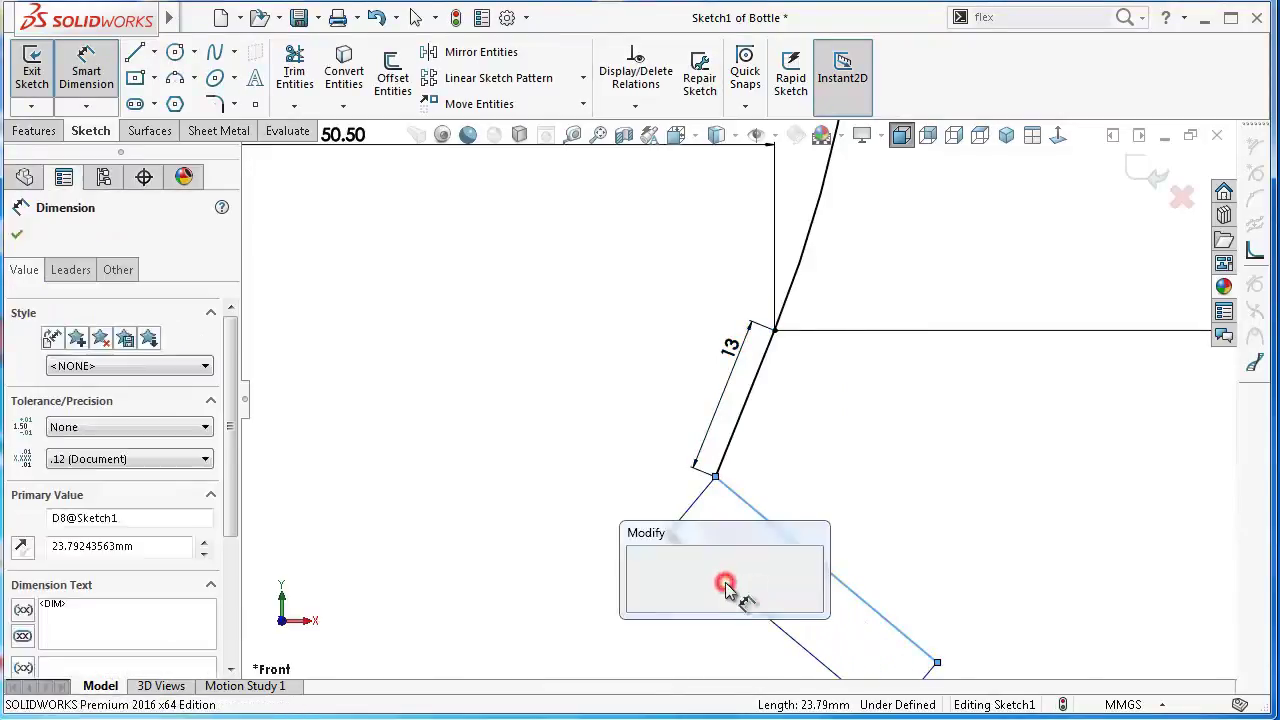
type("13")
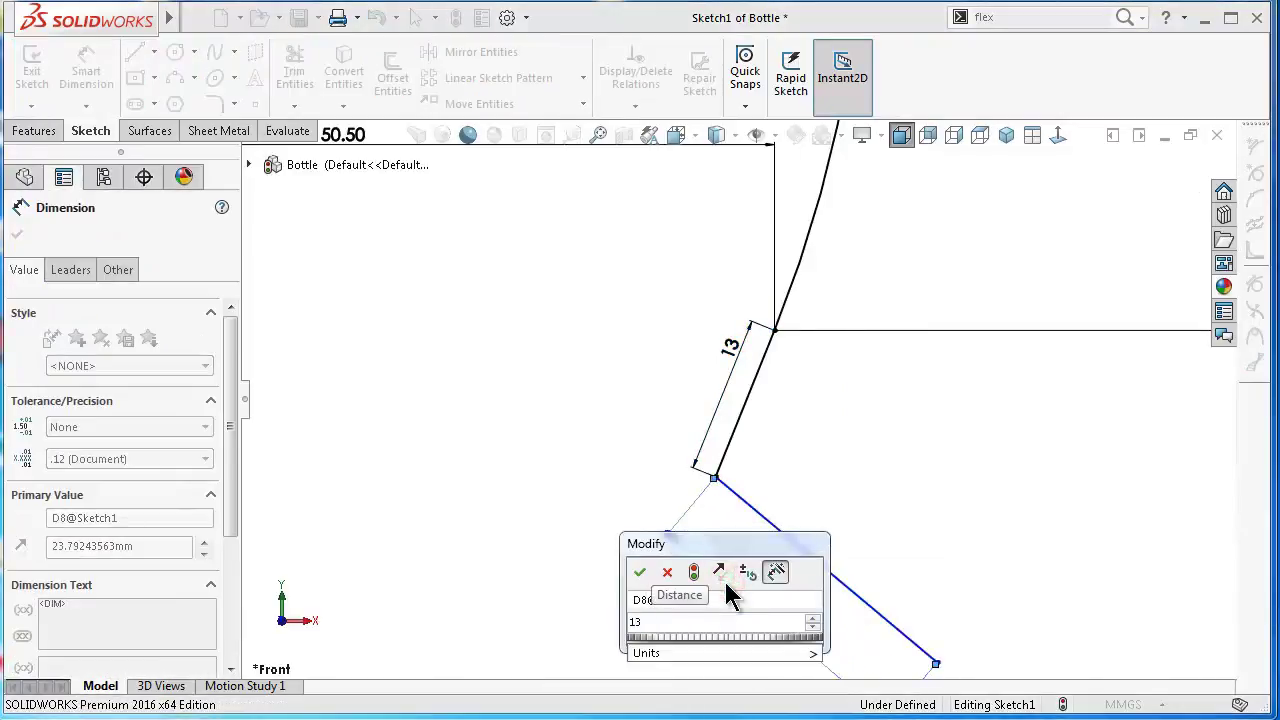
type("26")
key("Return")
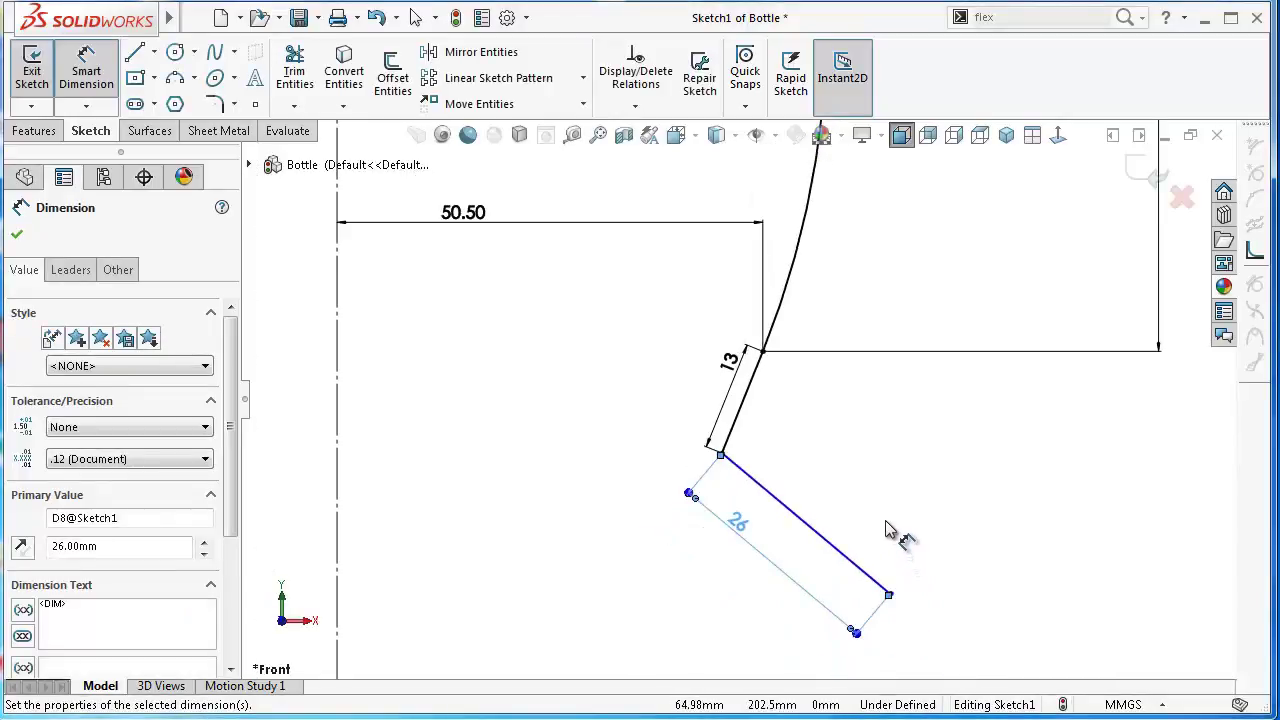
key("Escape")
Step: Drag the 26 mm line's free endpoint down and left so the line drops more steeply
left_click(890, 595)
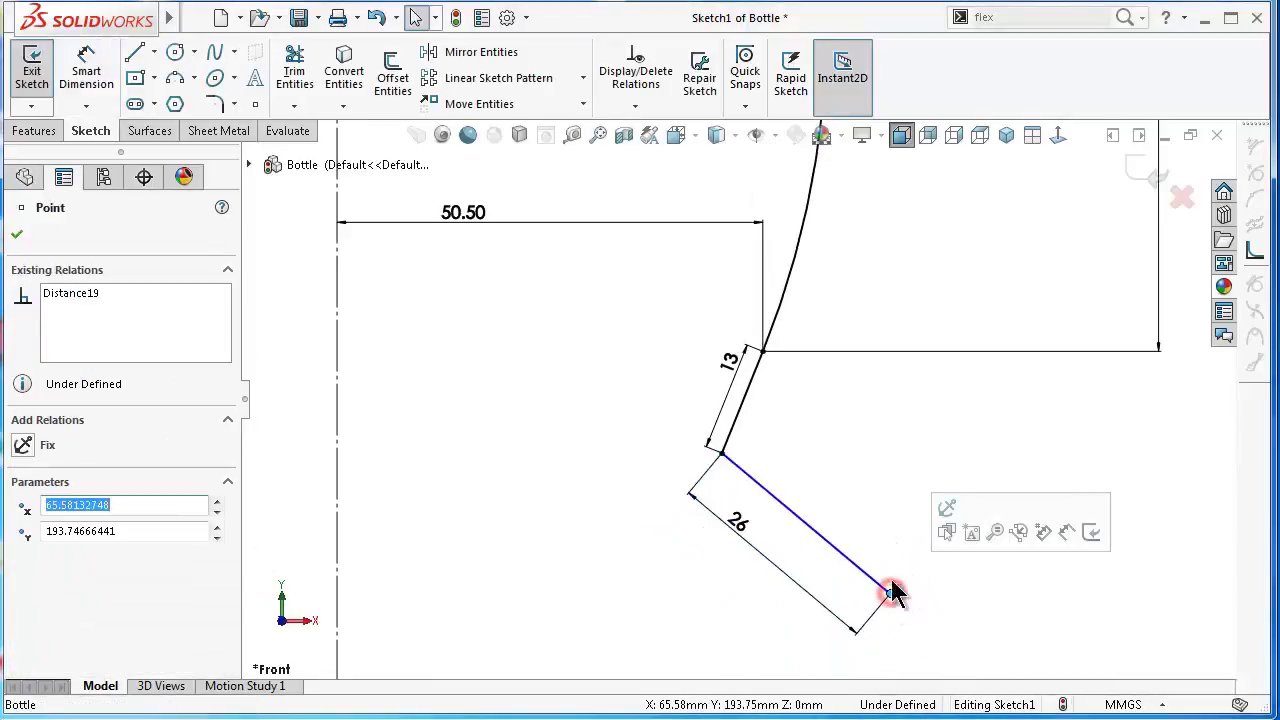
scroll(840, 400, "up", 2)
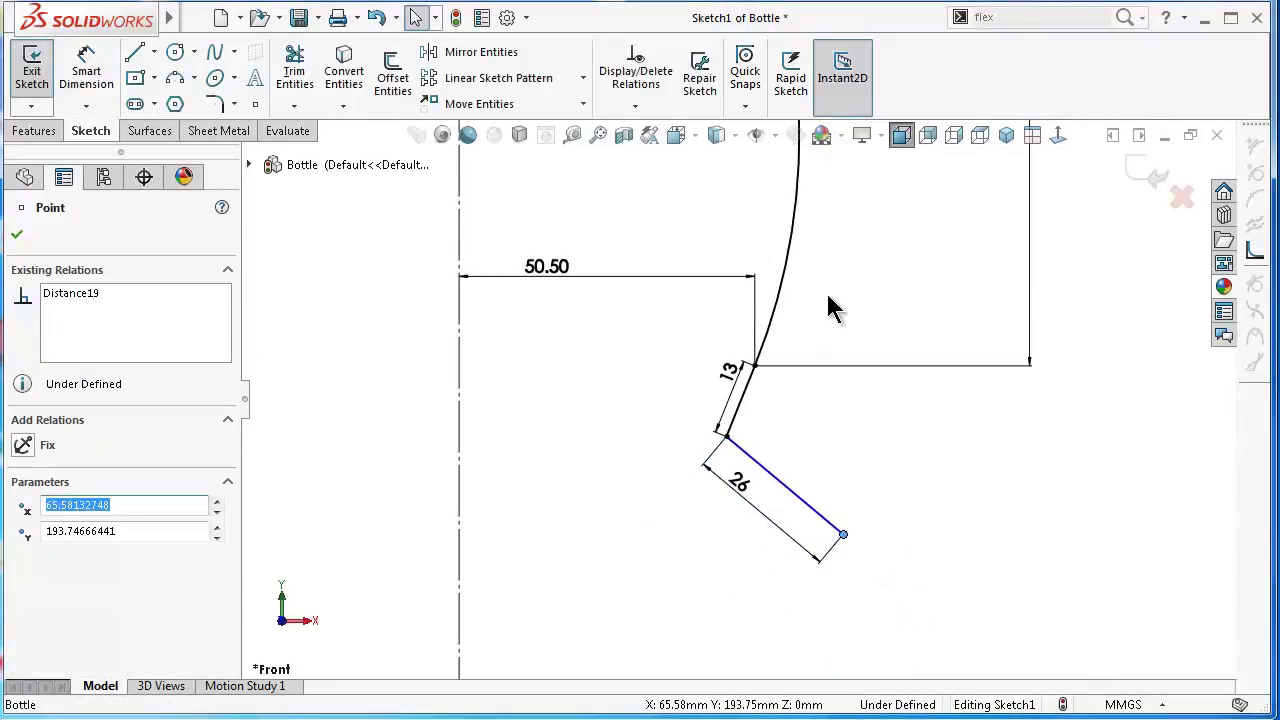
left_click(795, 238, "ctrl")
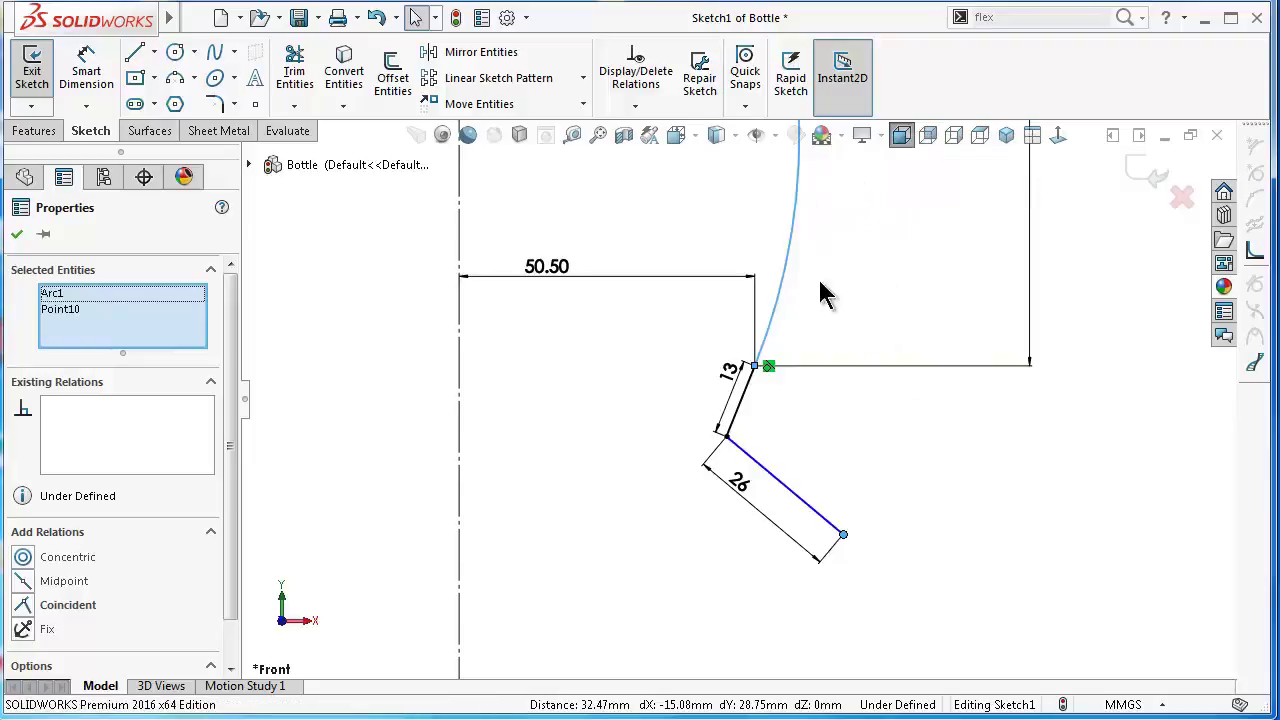
left_click(853, 276)
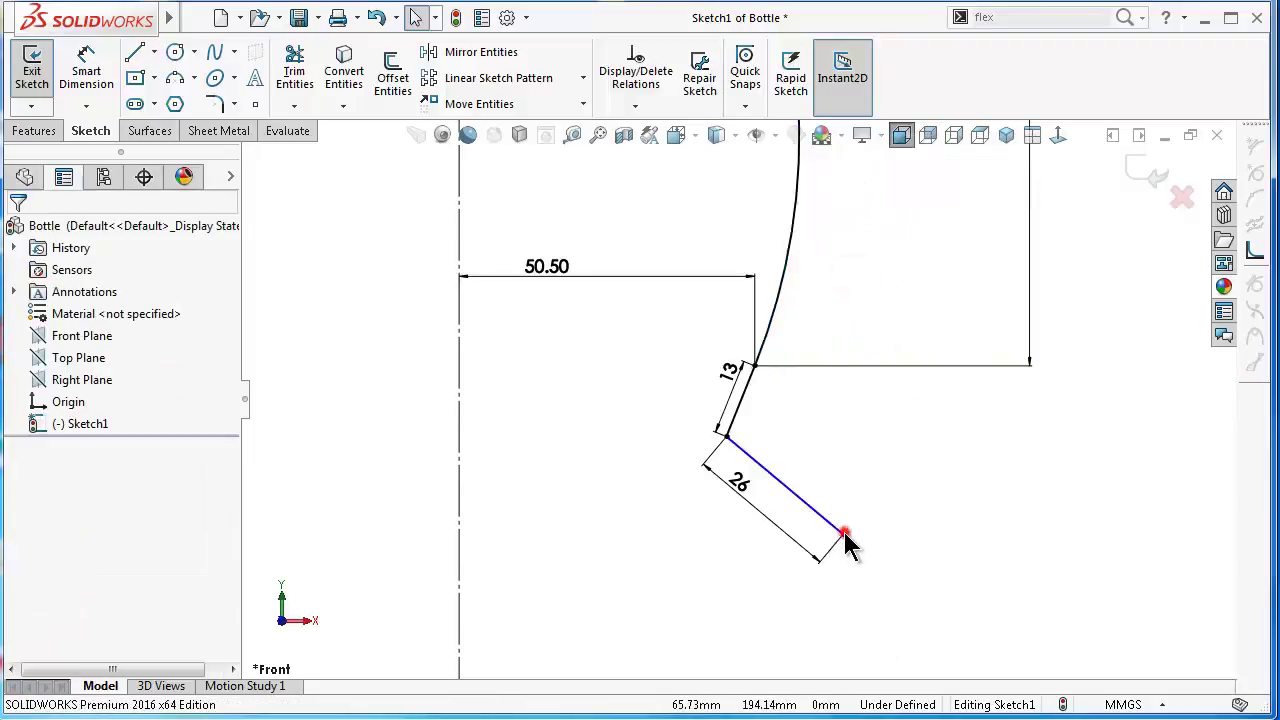
mouse_move(840, 535)
left_mouse_down()
mouse_move(755, 588)
mouse_move(831, 545)
mouse_move(872, 425)
mouse_move(810, 575)
left_mouse_up()
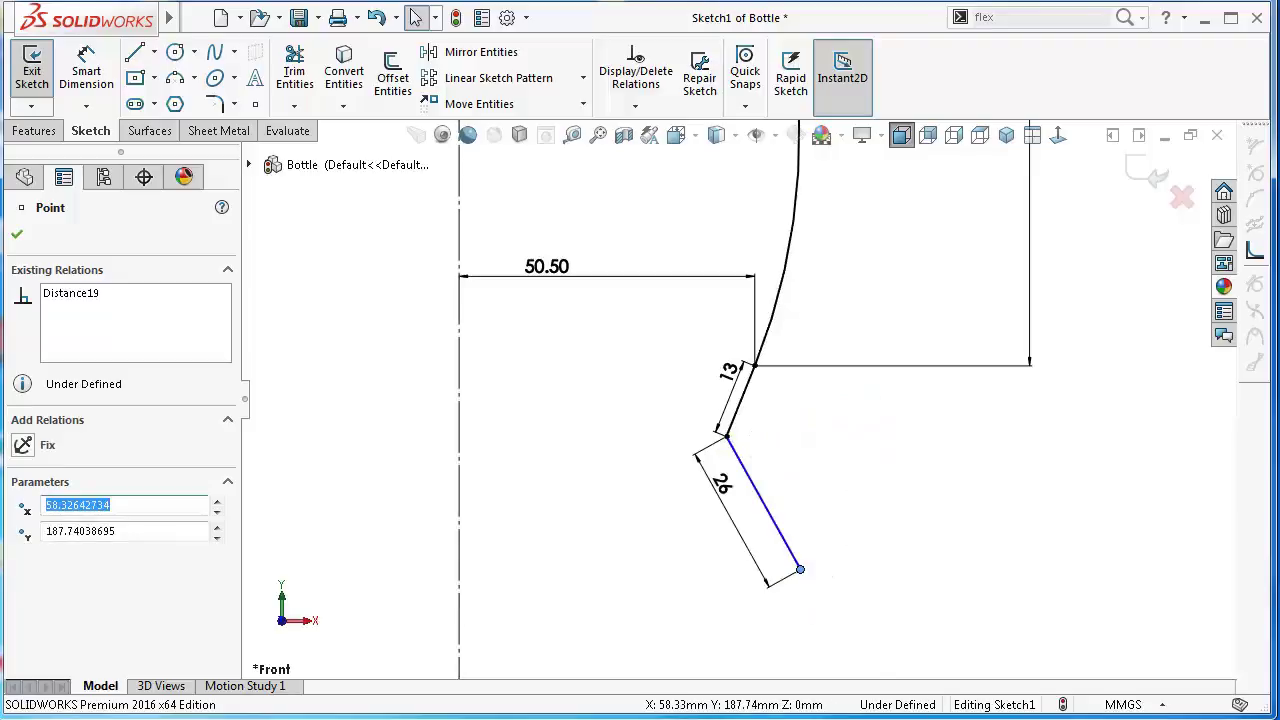
left_click(835, 640)
scroll(835, 640, "down", 2)
mouse_move(782, 594)
left_mouse_down()
mouse_move(820, 560)
mouse_move(777, 534)
mouse_move(755, 598)
mouse_move(770, 598)
left_mouse_up()
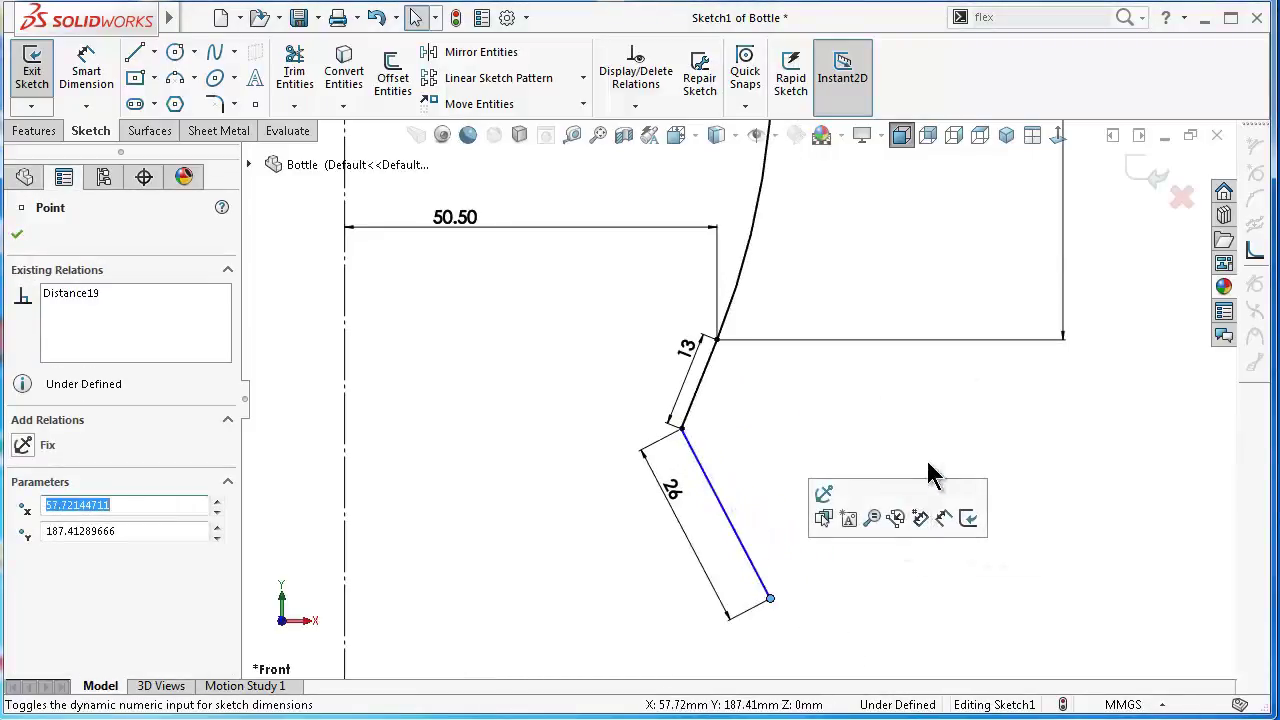
left_click(847, 457)
Step: Draw a centerline from the arc down to the 26 mm line's end, and make it vertical
left_click(154, 52)
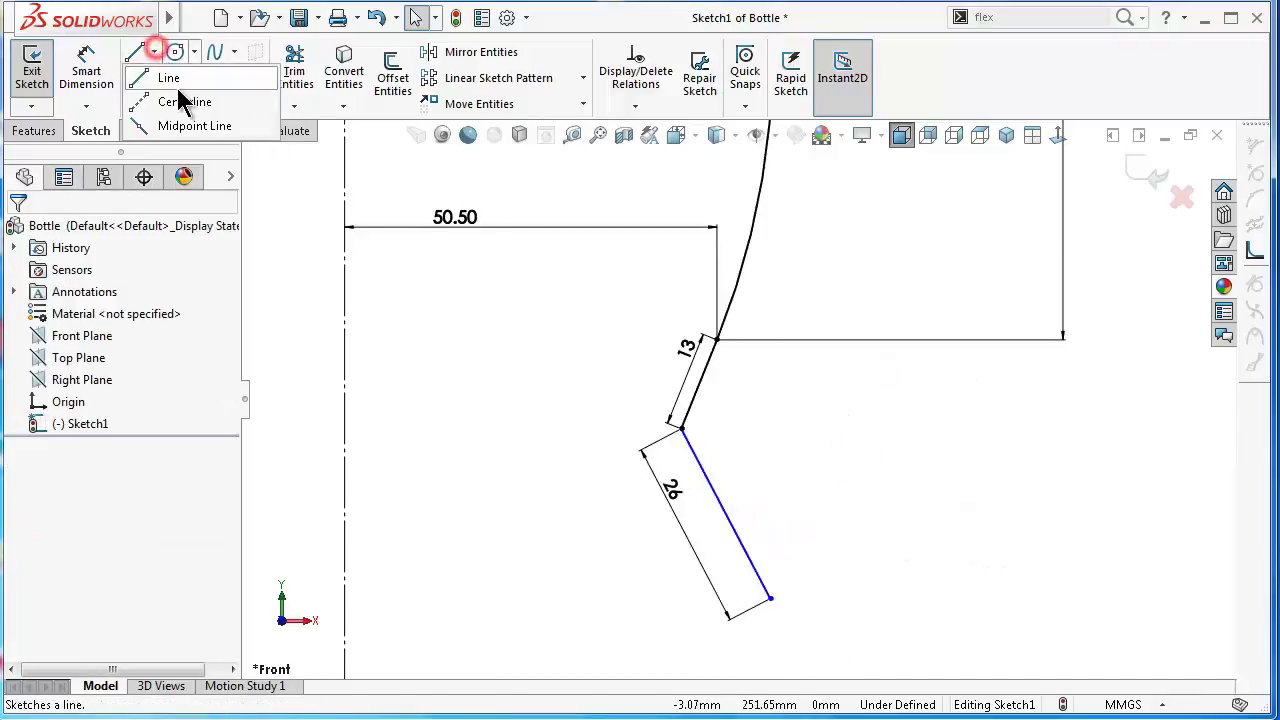
left_click(185, 98)
scroll(636, 174, "up", 3)
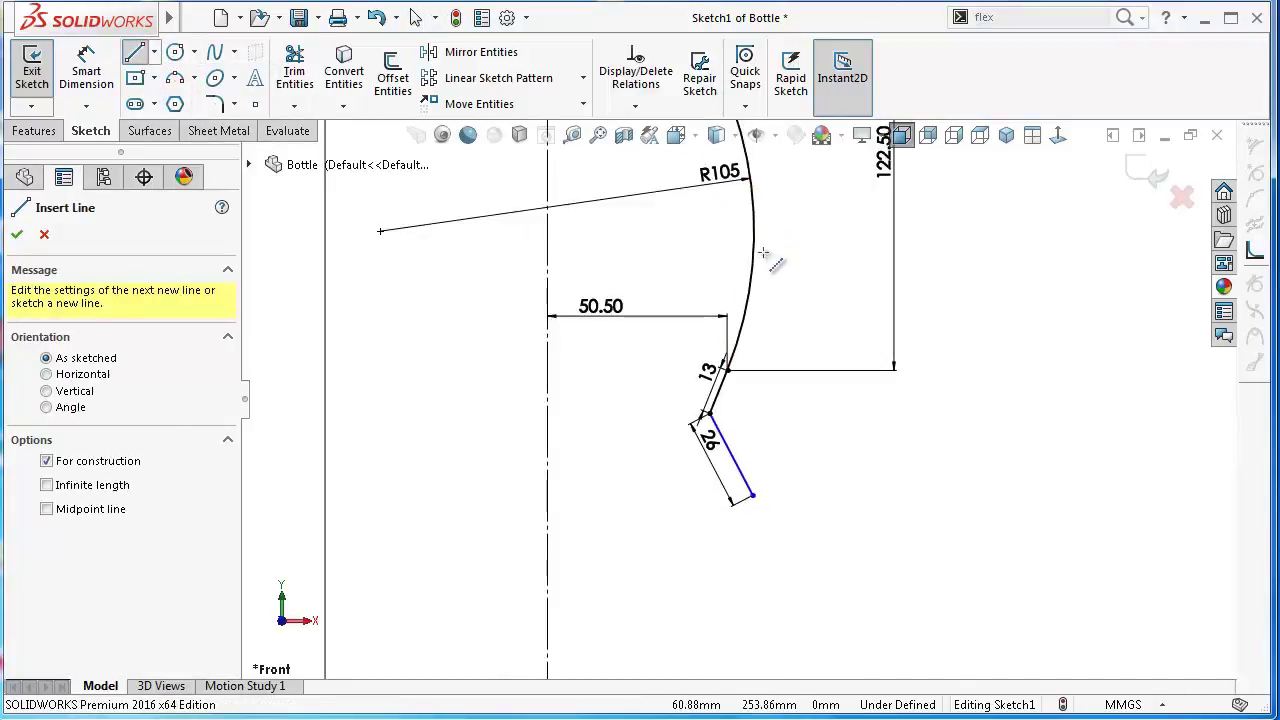
left_click(755, 232)
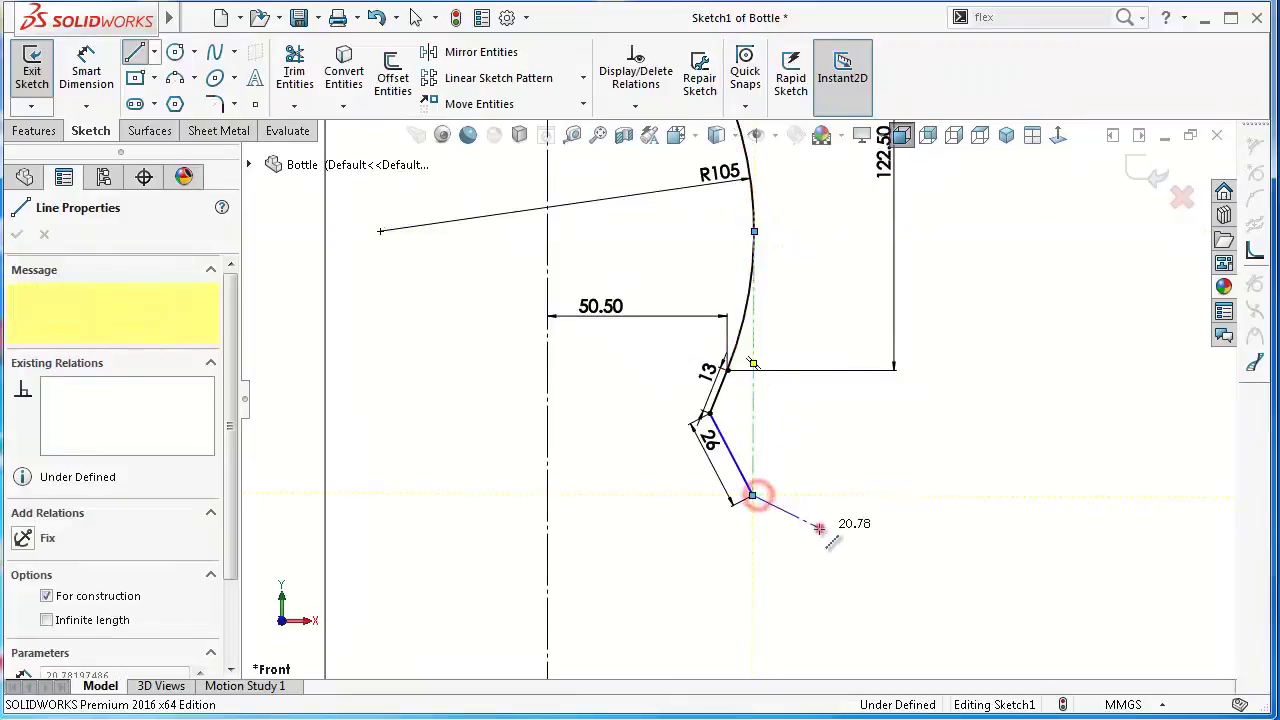
double_click(754, 494)
scroll(755, 410, "down", 2)
key("Escape")
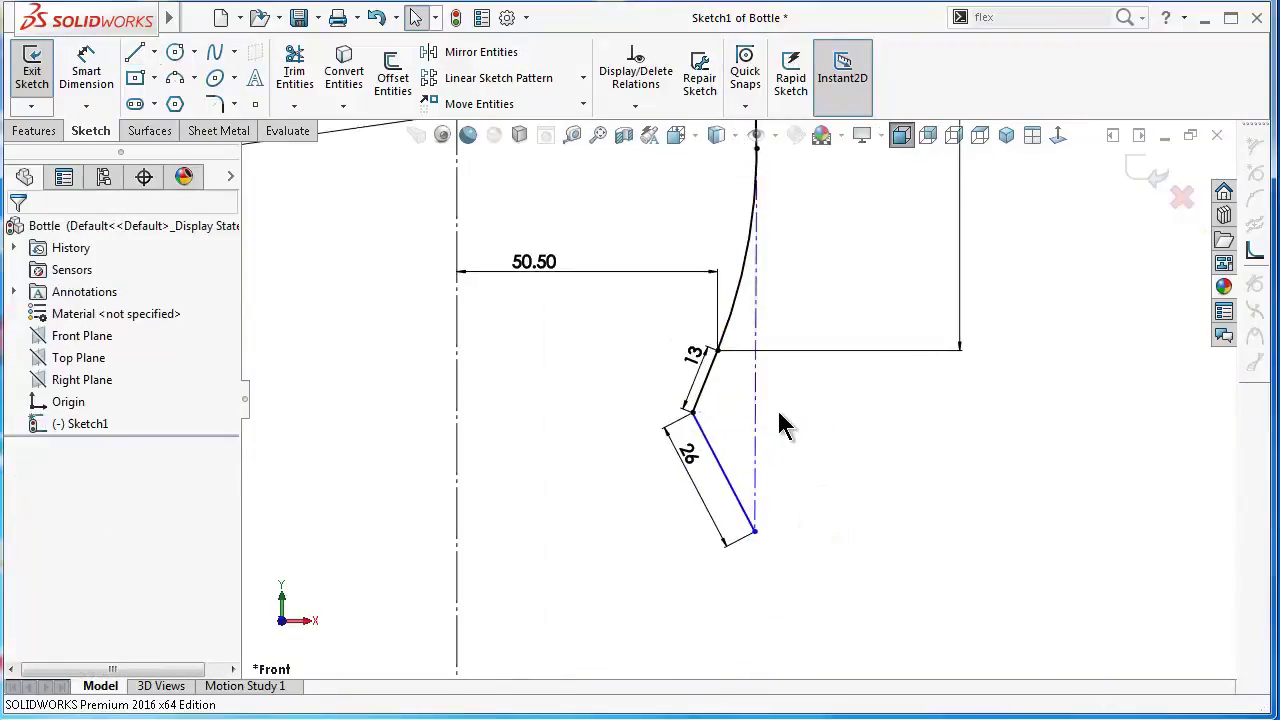
left_click(757, 428)
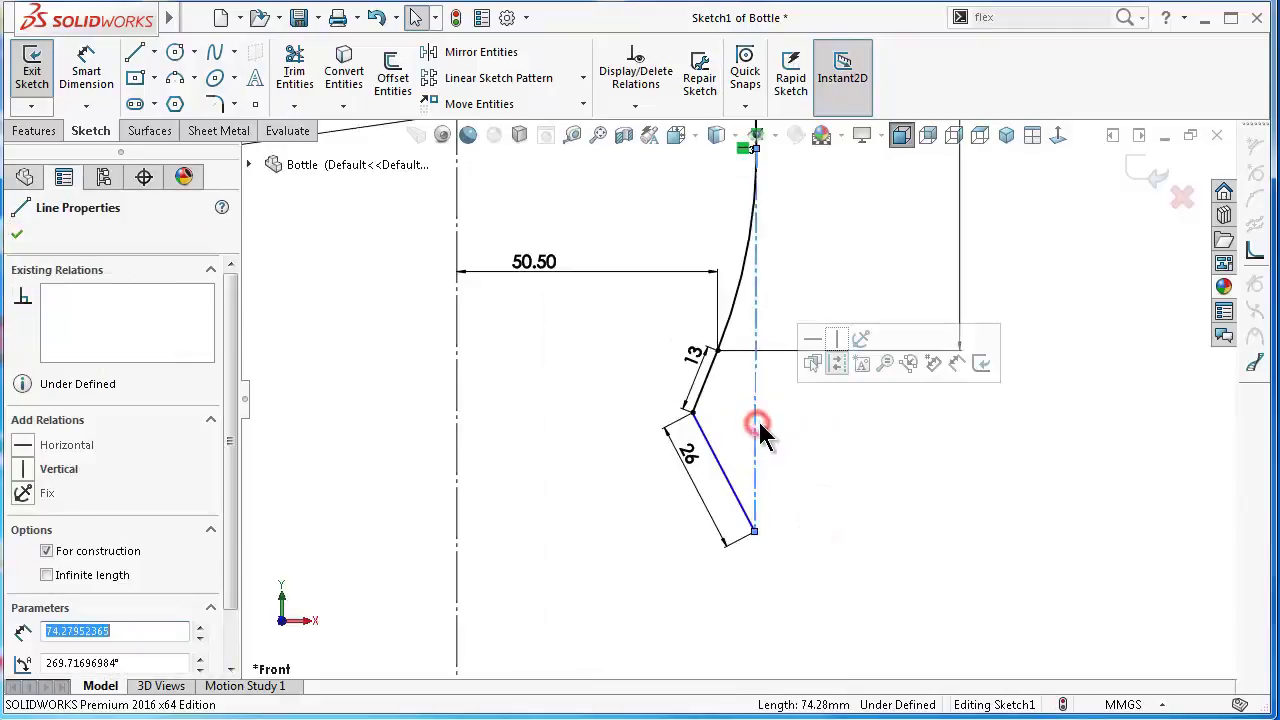
left_click(814, 340)
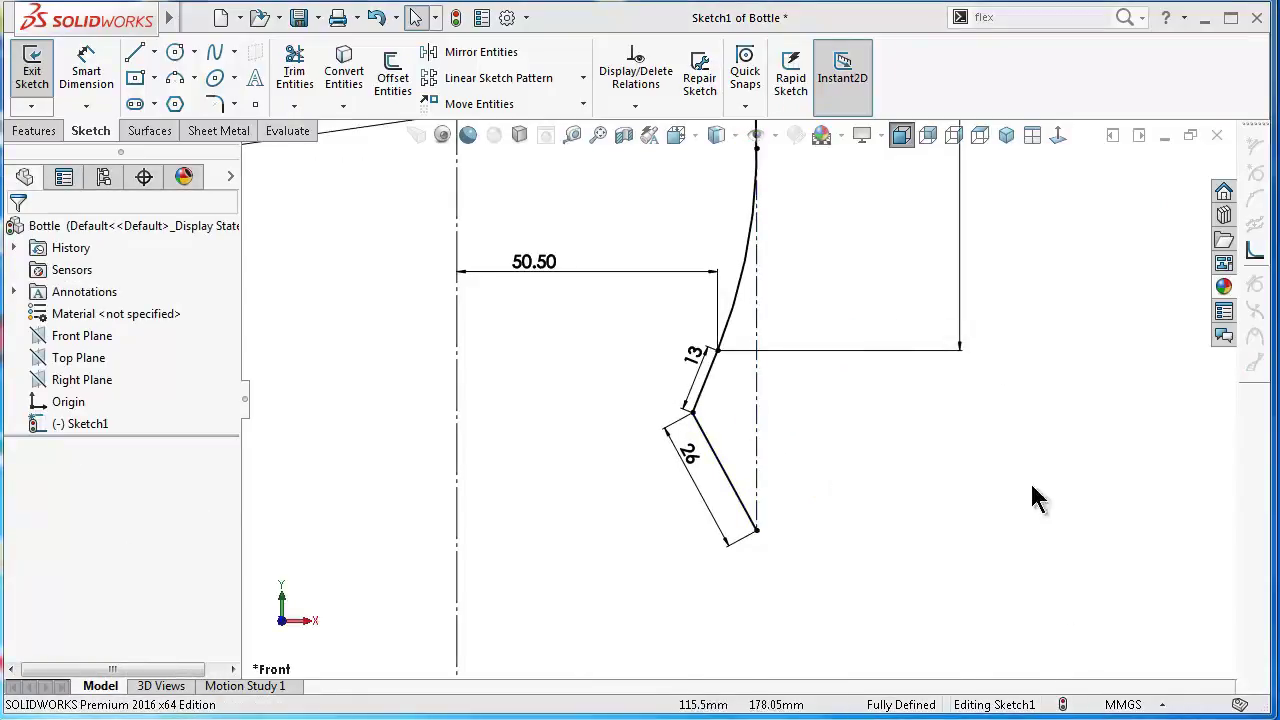
left_click(1028, 449)
Step: Zoom out, check the sketch in isometric view, then return to the normal front view
scroll(1033, 450, "up", 2)
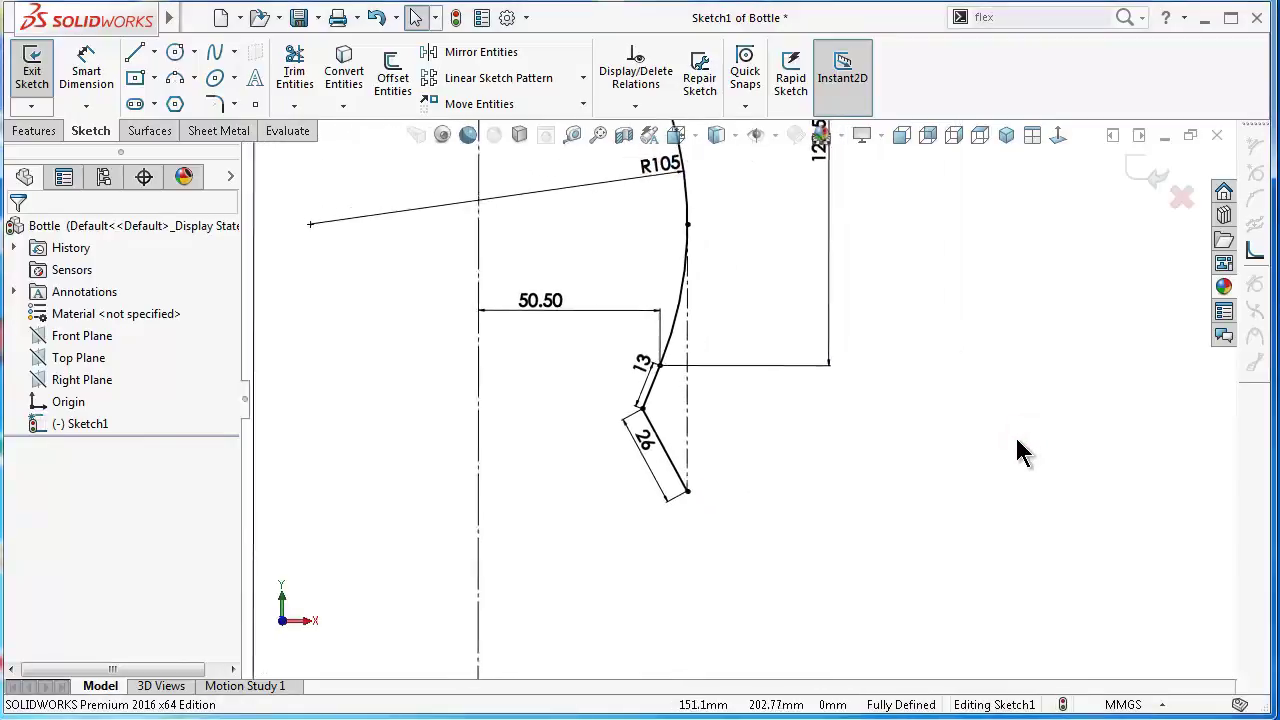
scroll(1020, 449, "up", 1)
scroll(1003, 463, "up", 1)
scroll(989, 463, "up", 1)
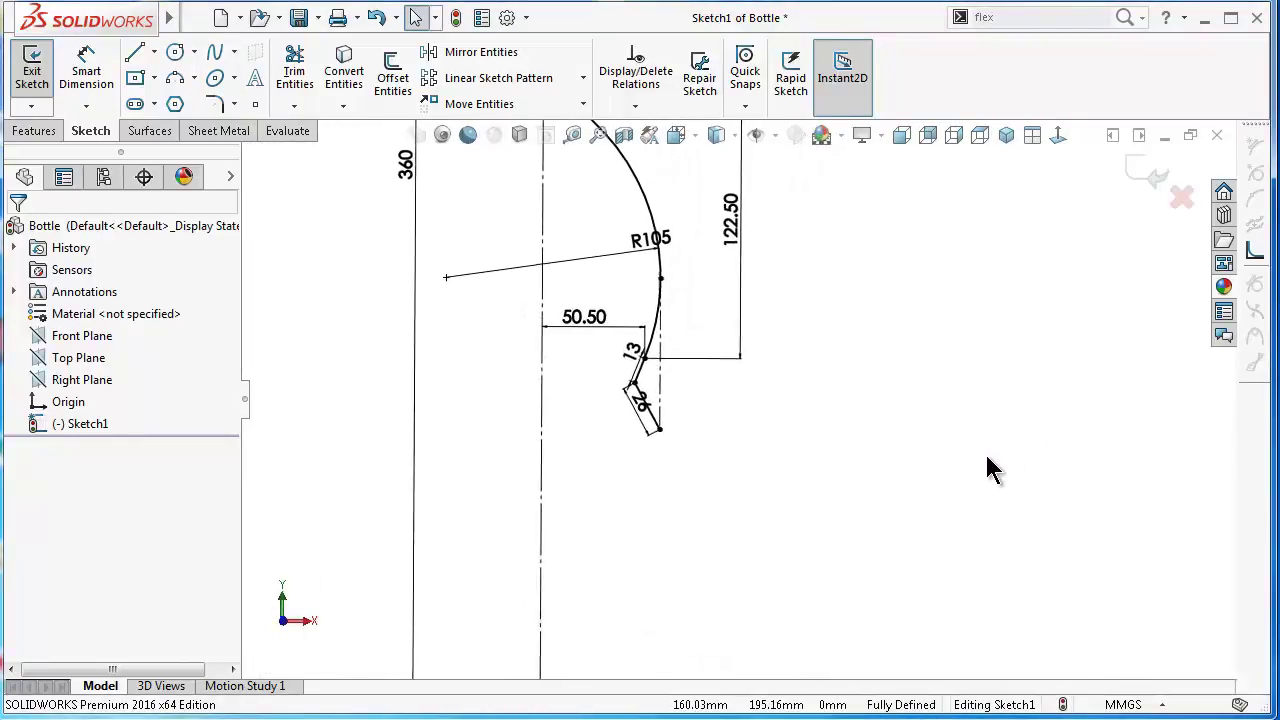
left_click(1006, 135)
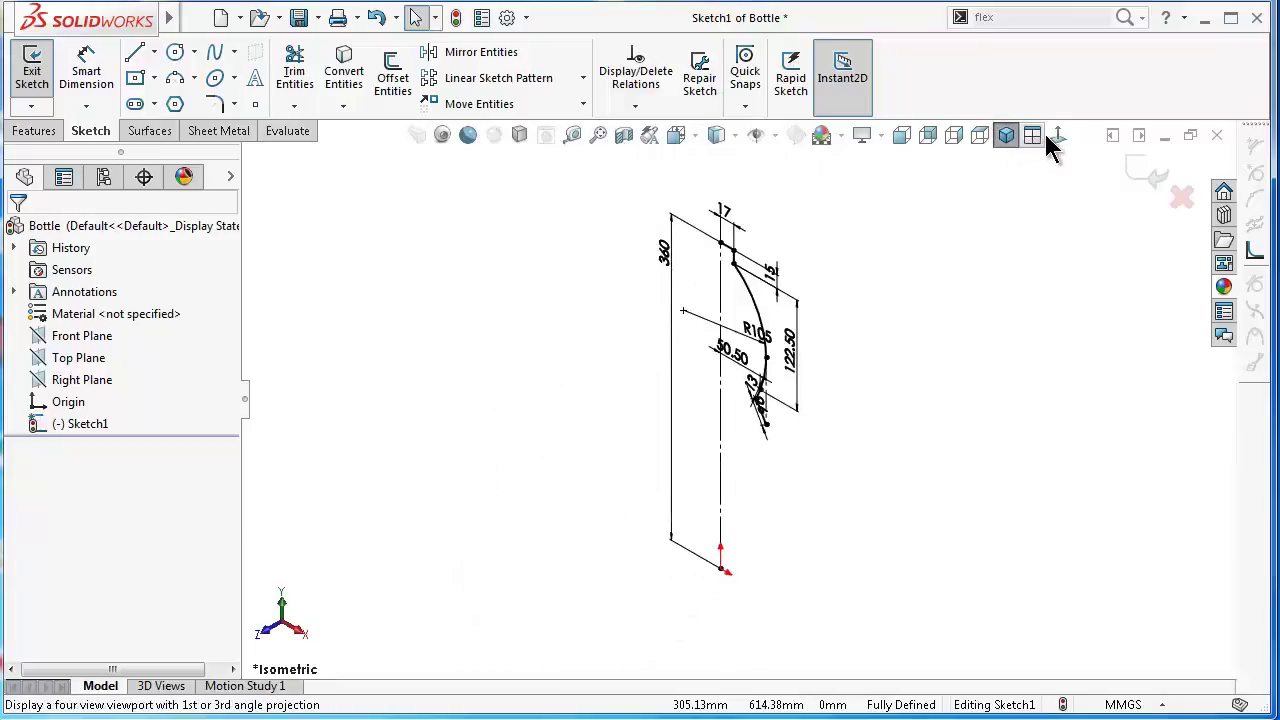
left_click(1058, 137)
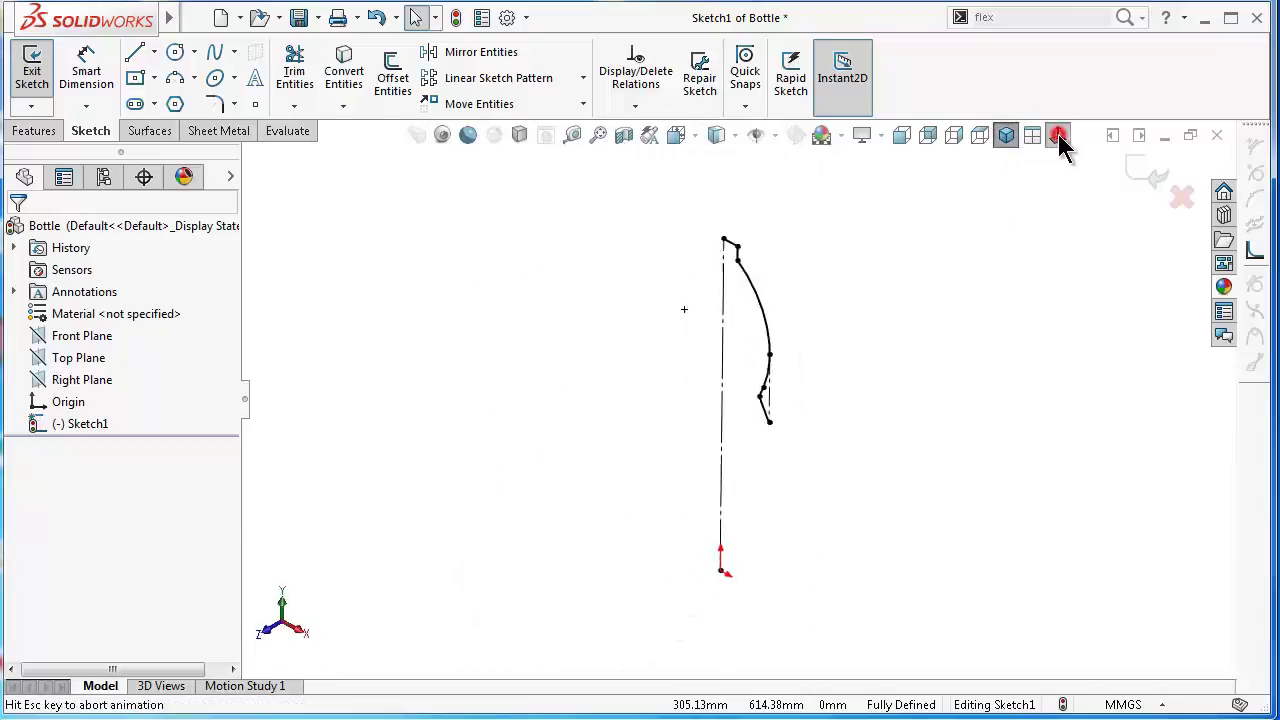
Step: Draw a vertical line from the 26 mm line's end down to the base, then a base line back to the origin
left_click(134, 52)
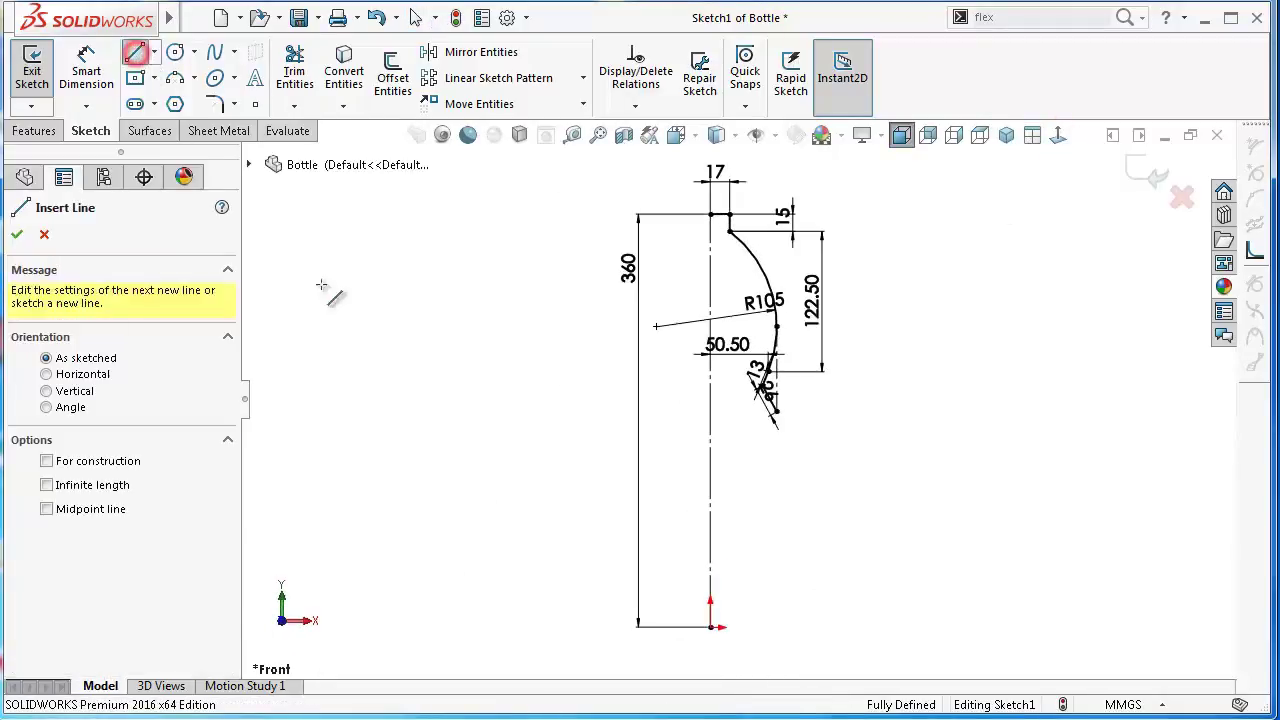
left_click(777, 425)
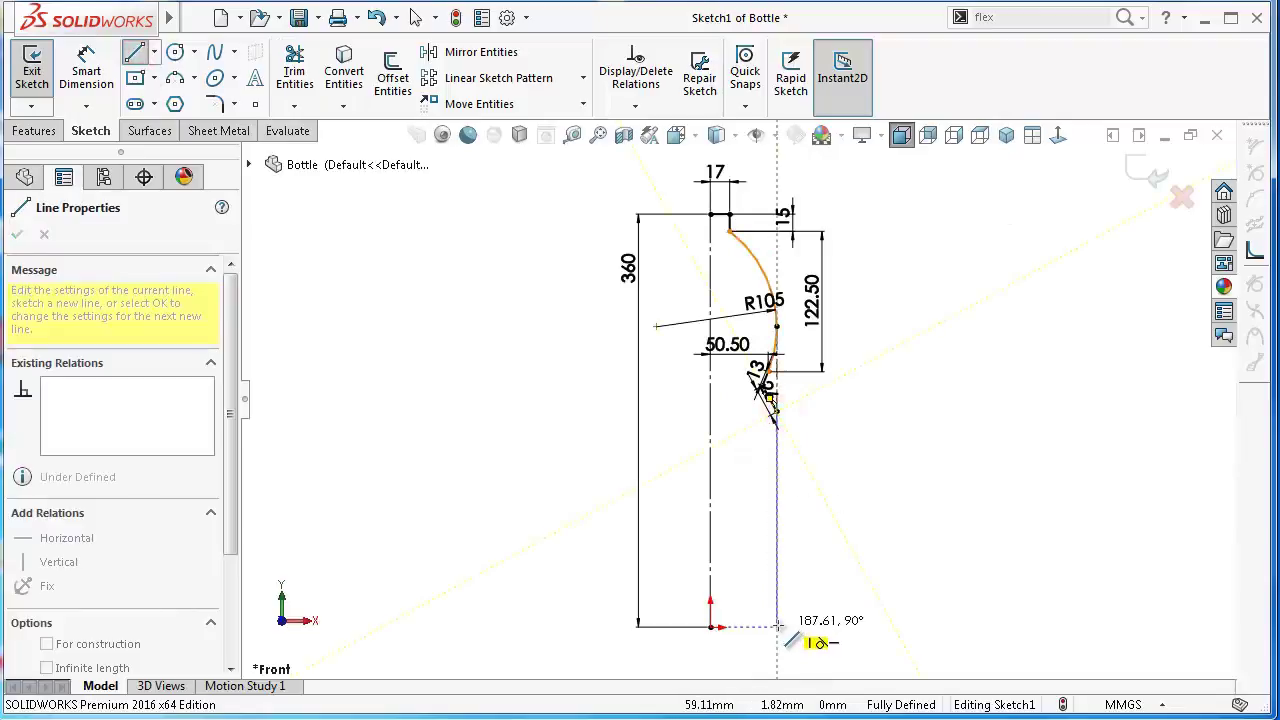
left_click(777, 627)
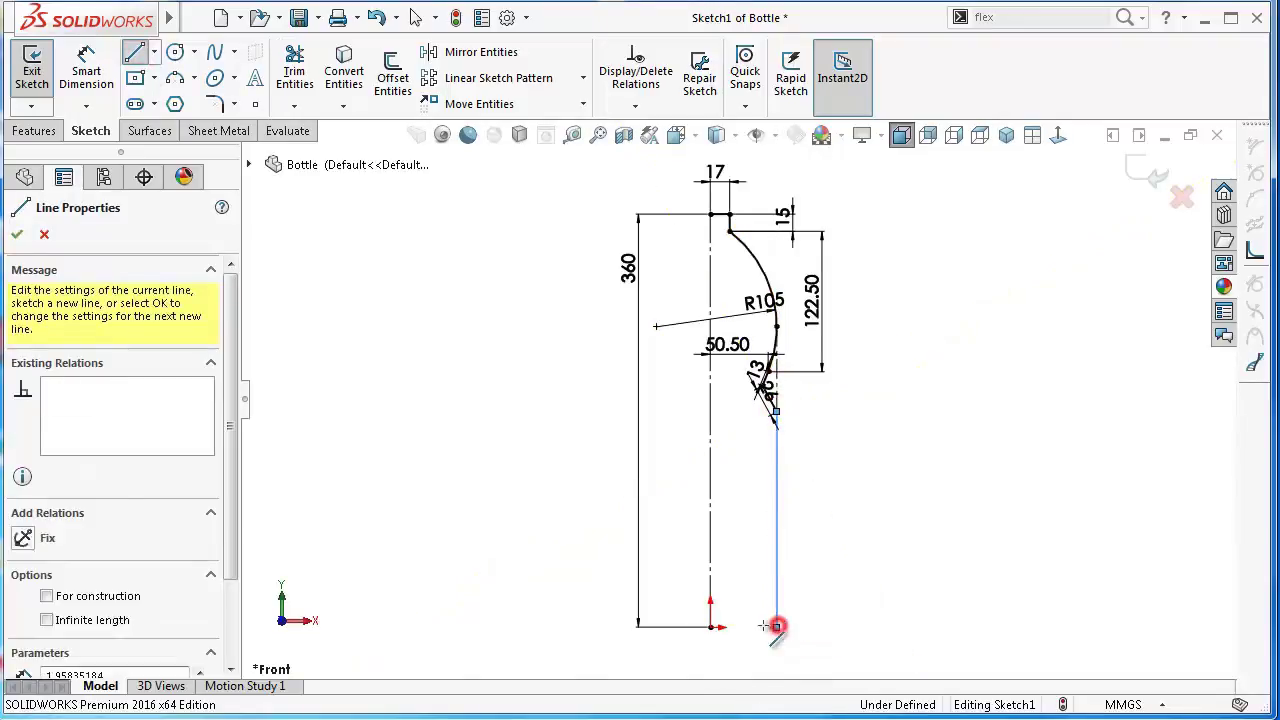
left_click(712, 627)
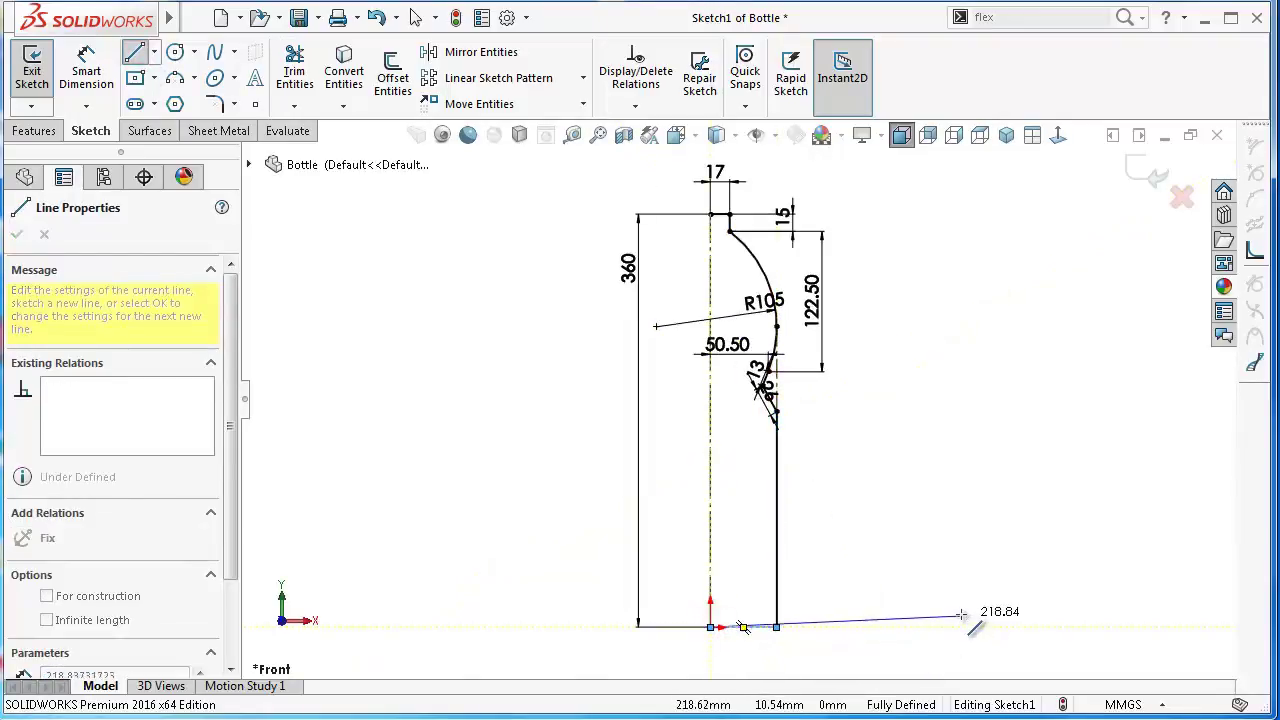
key("Escape")
scroll(816, 296, "down", 5)
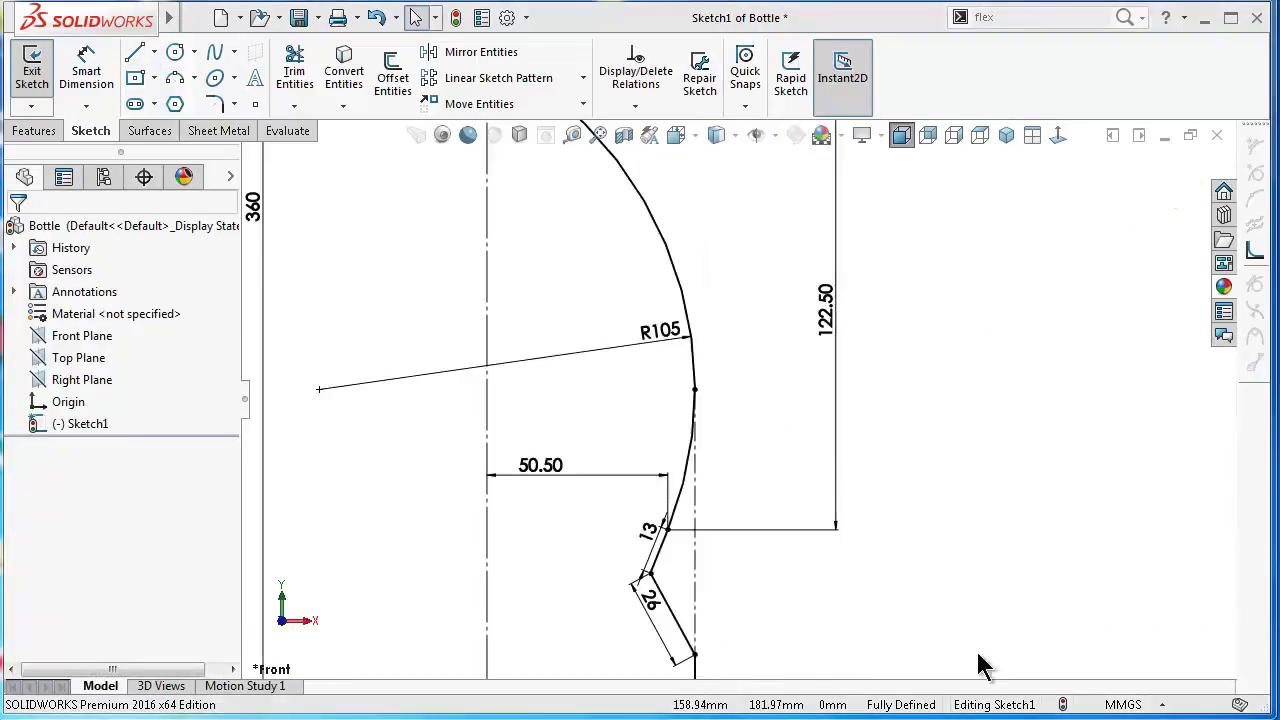
Step: Fillet both corners at the 26 mm line's ends with a 26 mm sketch fillet radius
left_click(216, 104)
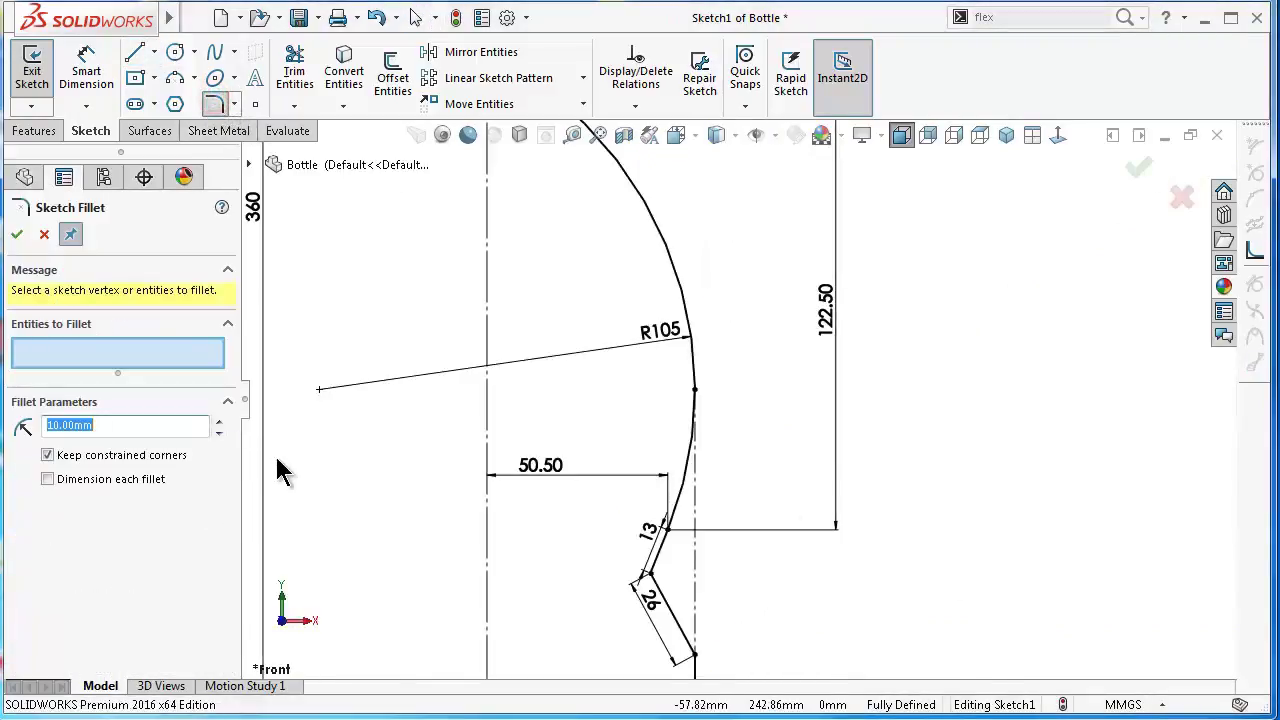
left_click(218, 421)
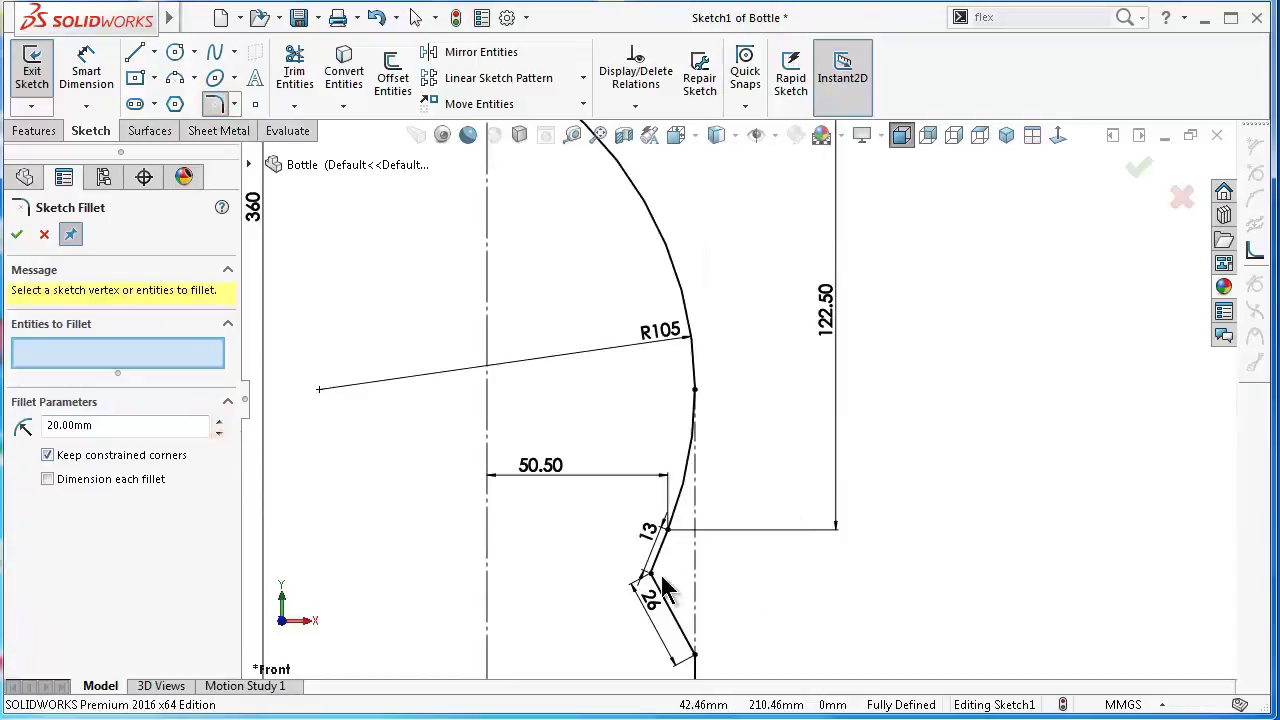
scroll(660, 575, "down", 3)
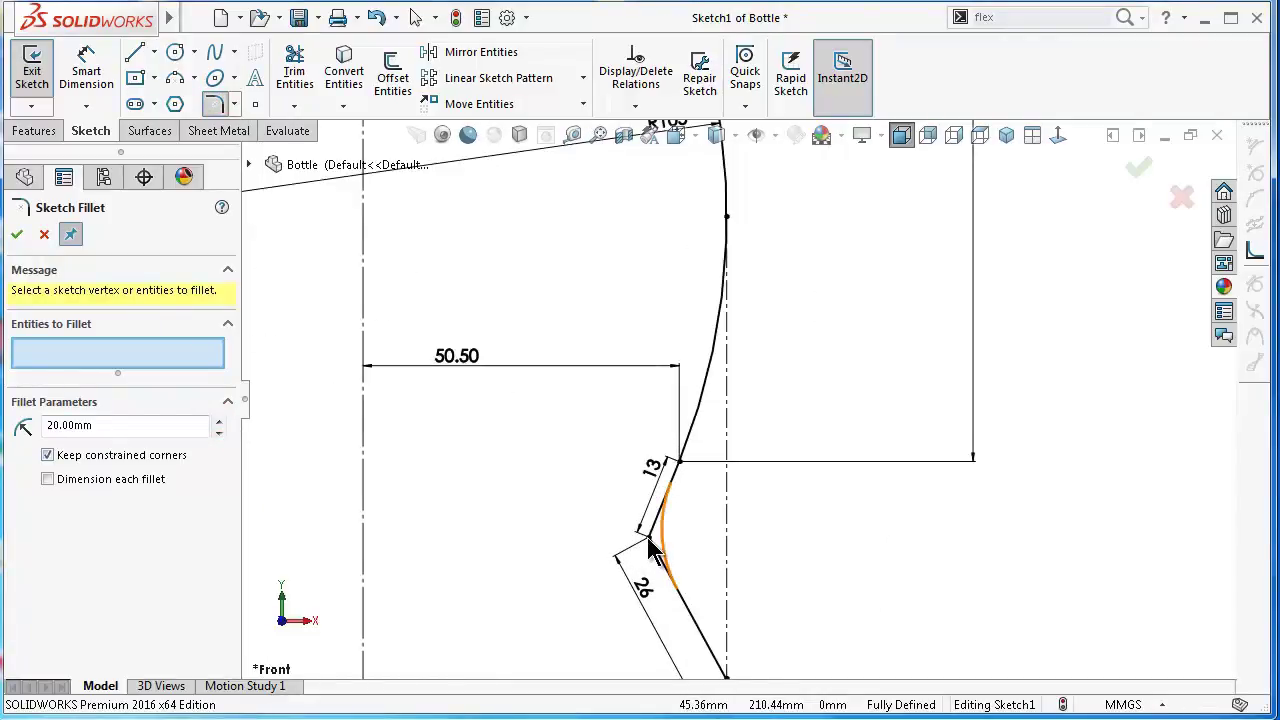
double_click(115, 428)
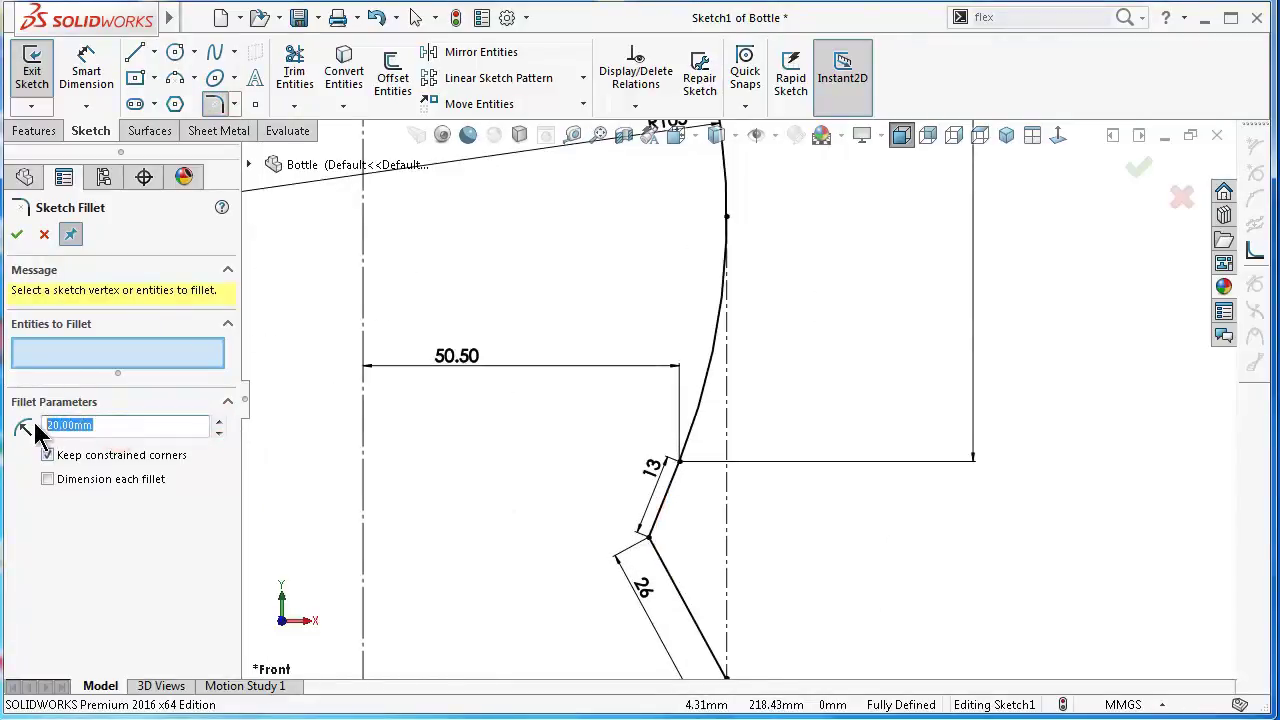
type("26")
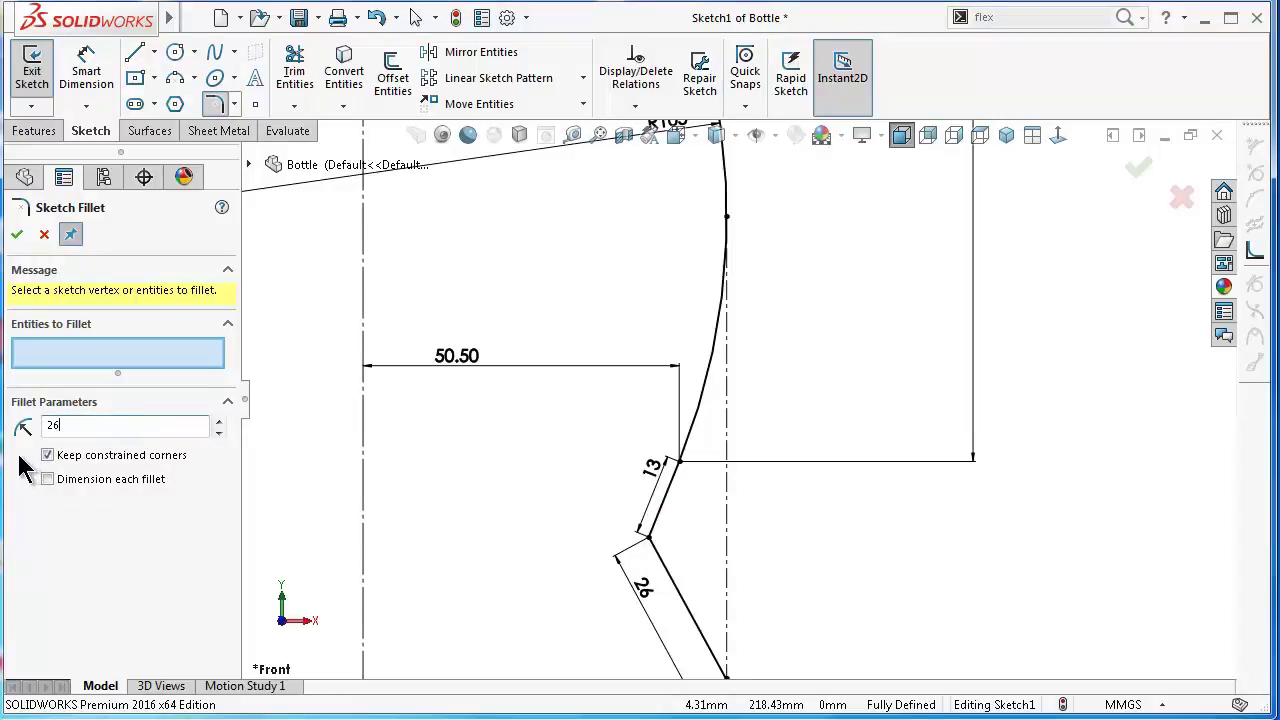
left_click(19, 456)
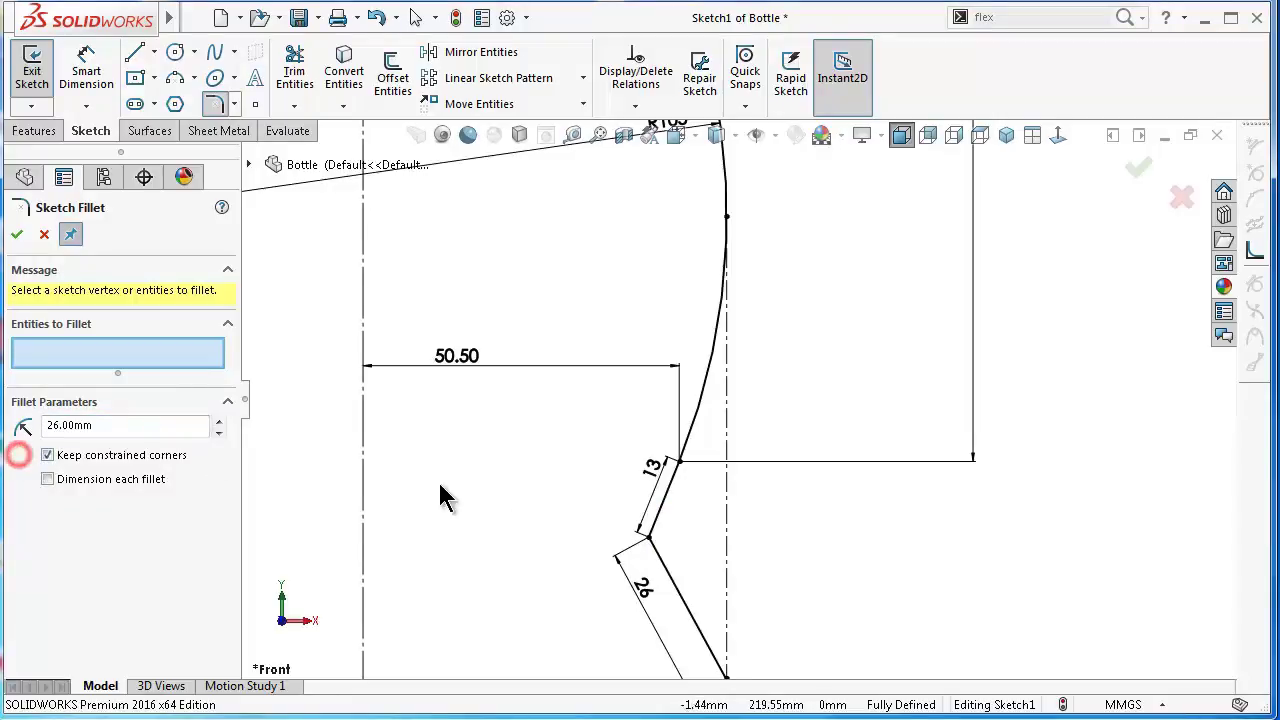
left_click(646, 537)
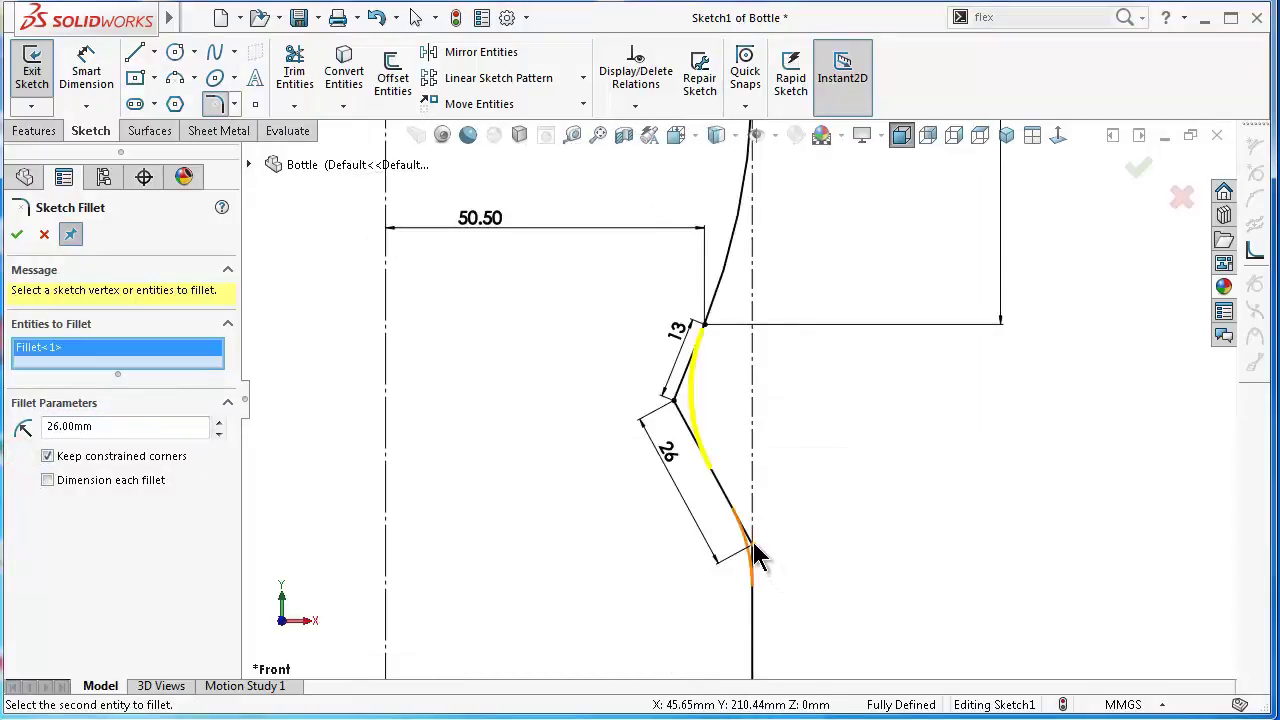
left_click(754, 550)
right_click(754, 550)
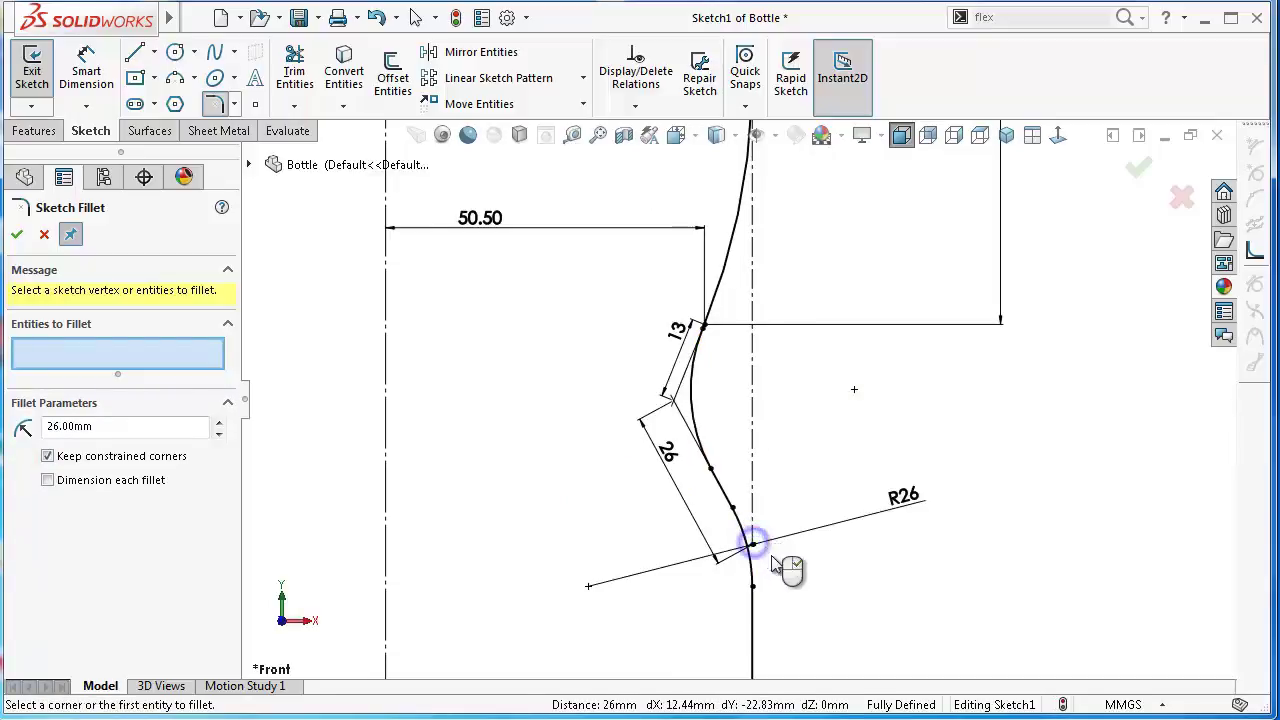
Step: Draw a tall, narrow corner rectangle from the vertical edge just below the R26 arc downward
key("Escape")
key("f")
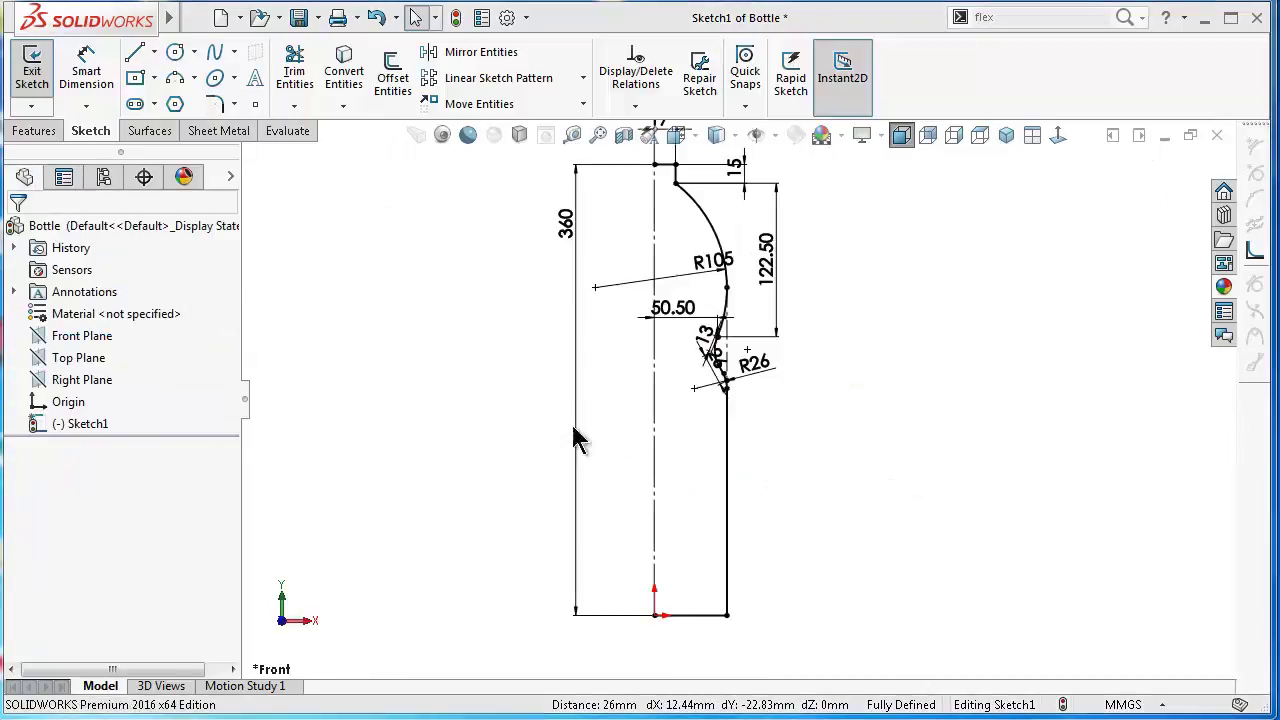
left_click(157, 80)
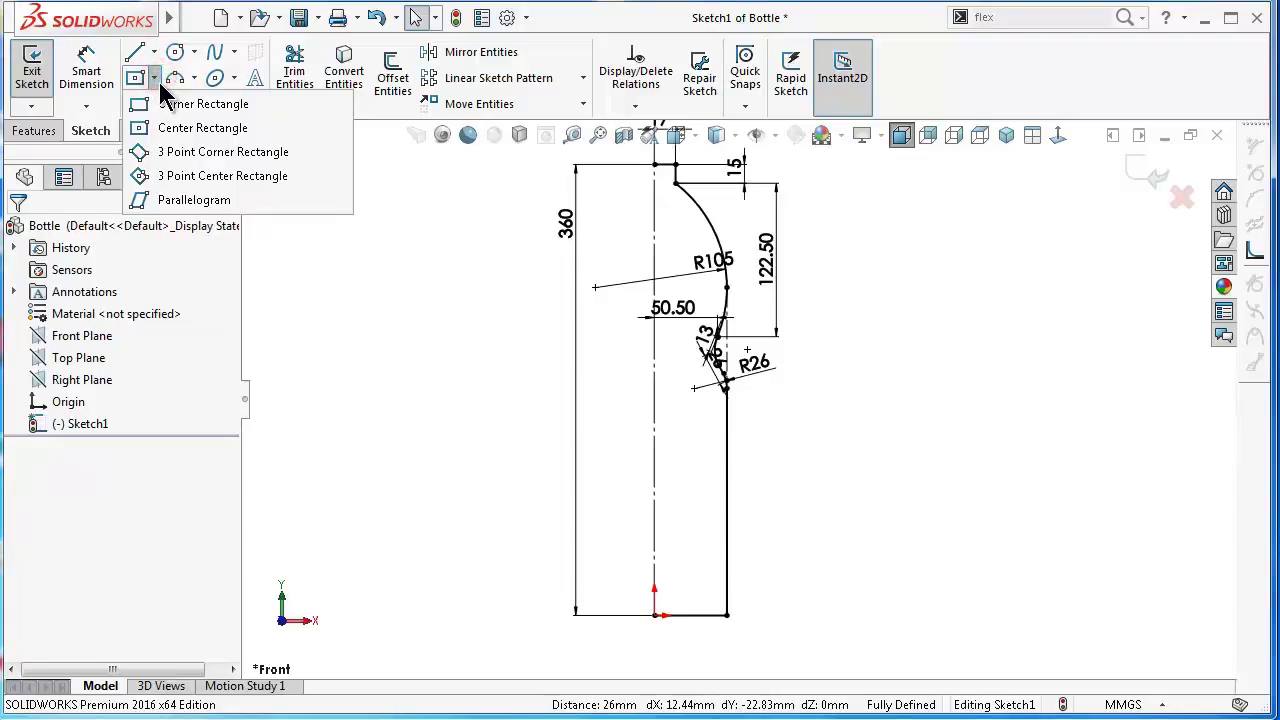
left_click(168, 104)
scroll(700, 430, "down", 1)
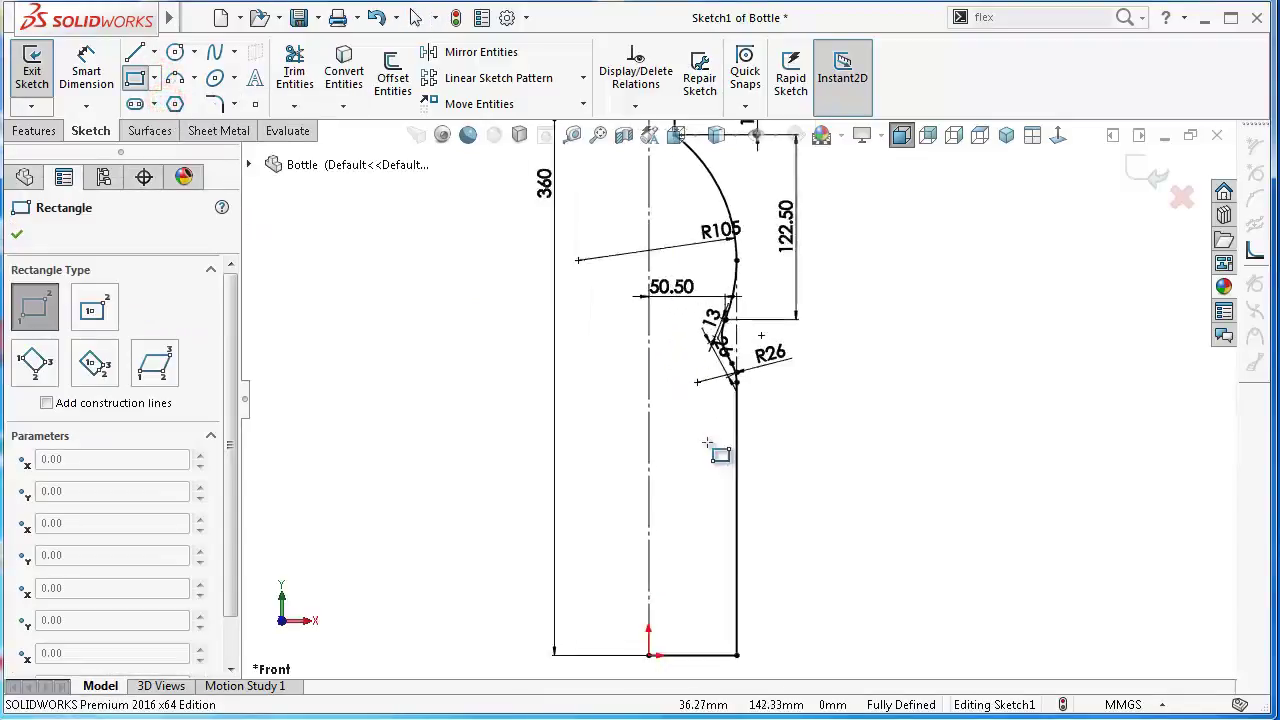
scroll(707, 443, "down", 3)
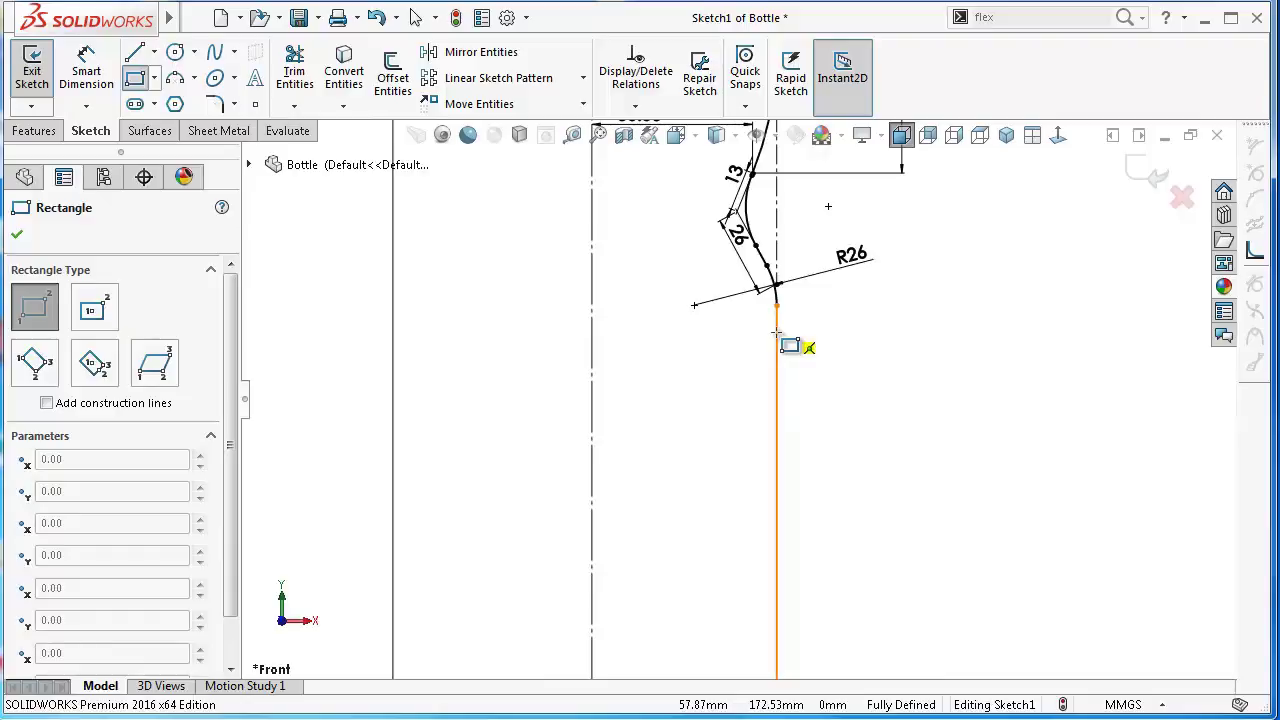
left_click(776, 333)
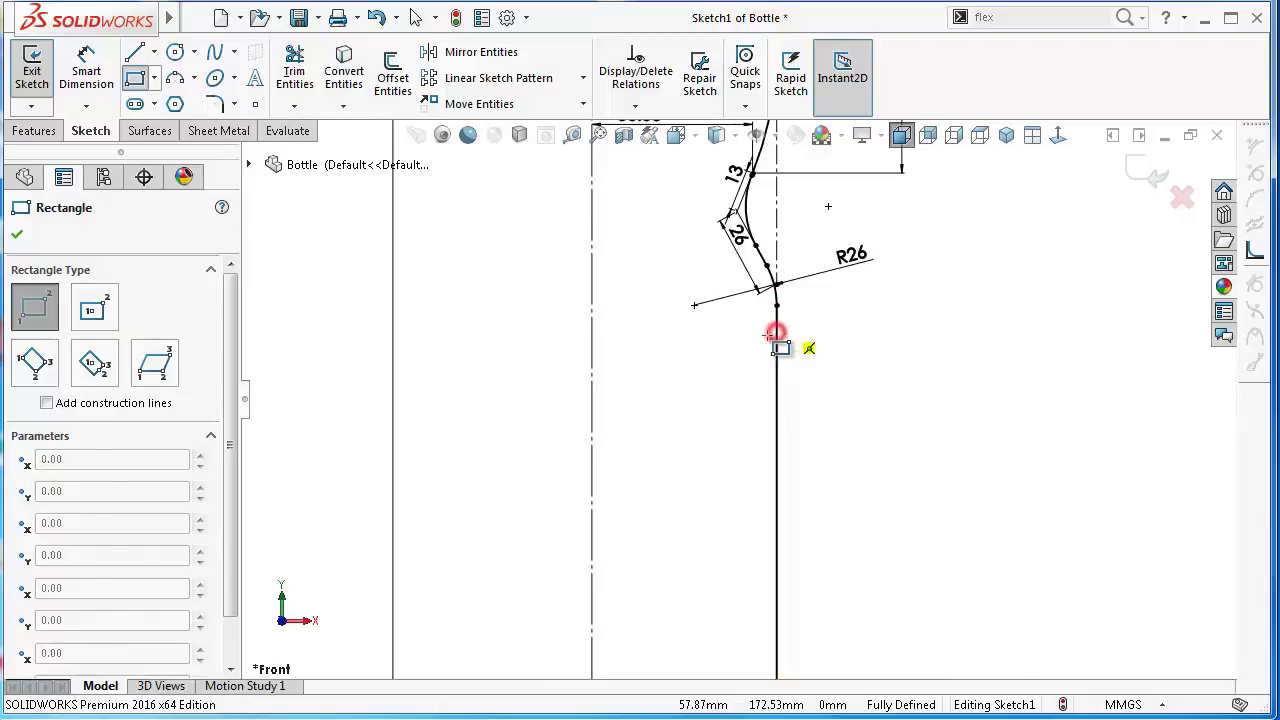
scroll(748, 510, "up", 1)
scroll(747, 510, "up", 1)
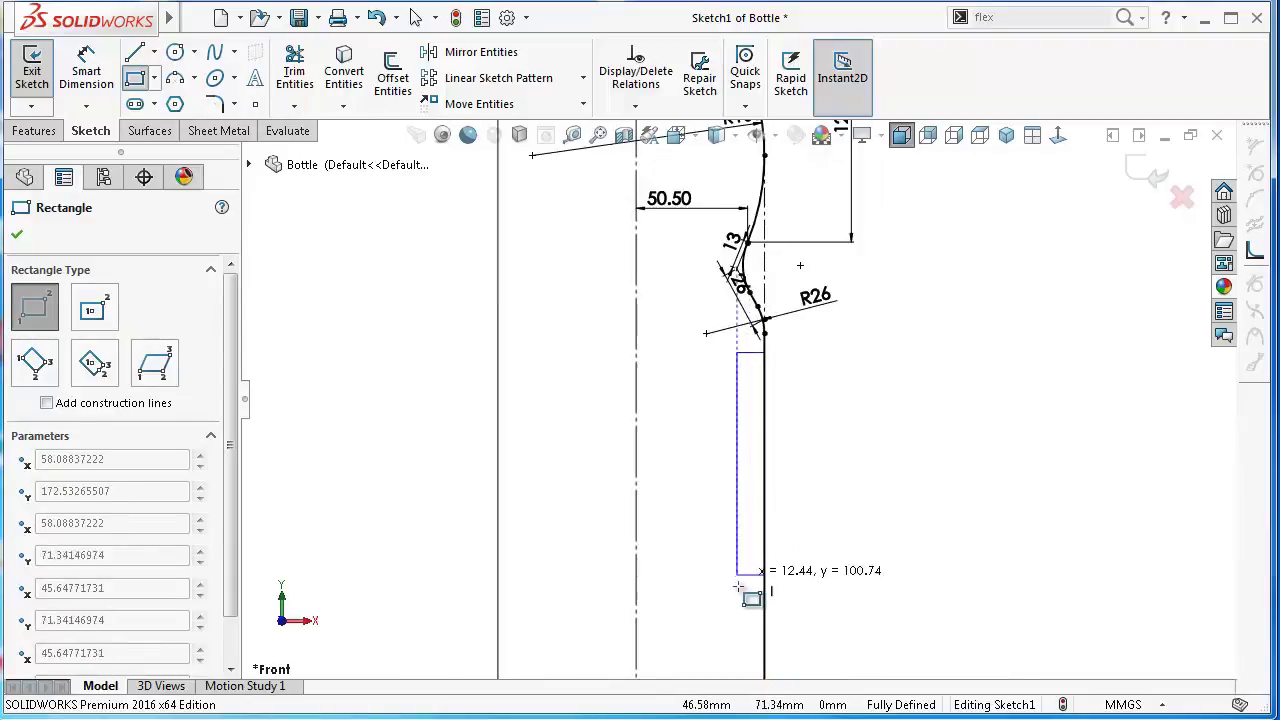
scroll(755, 572, "up", 1)
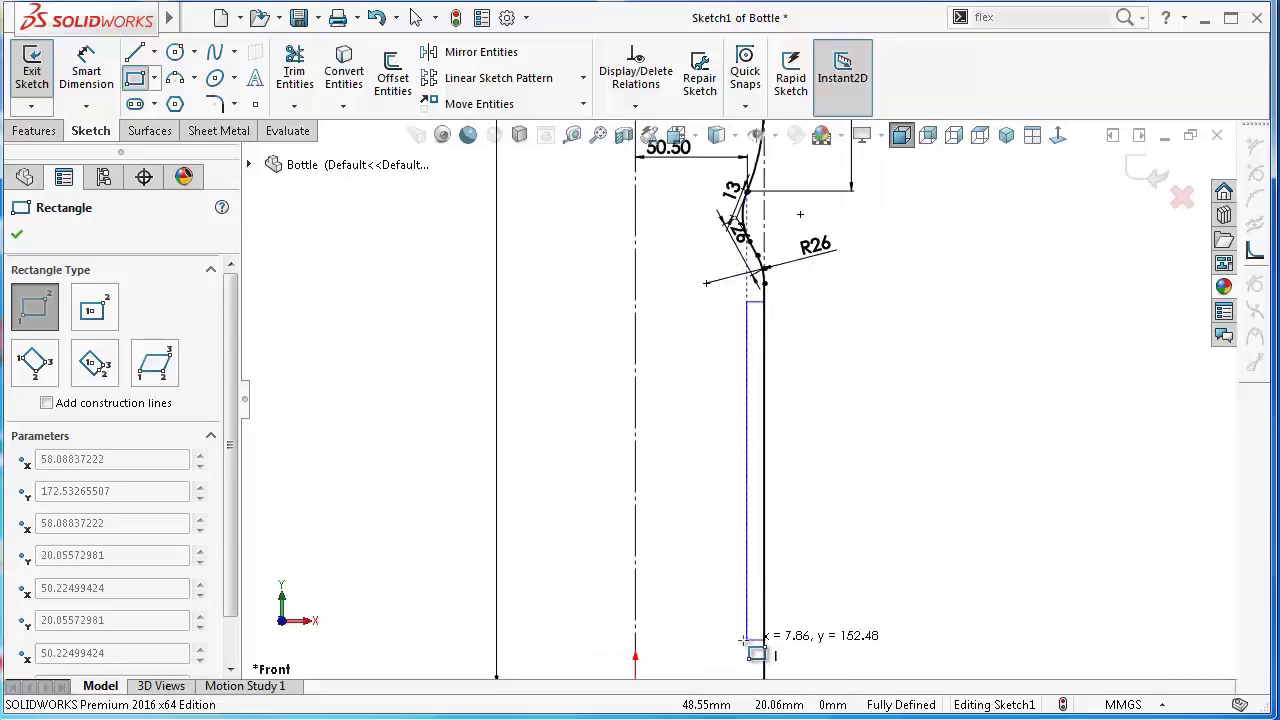
left_click(746, 639)
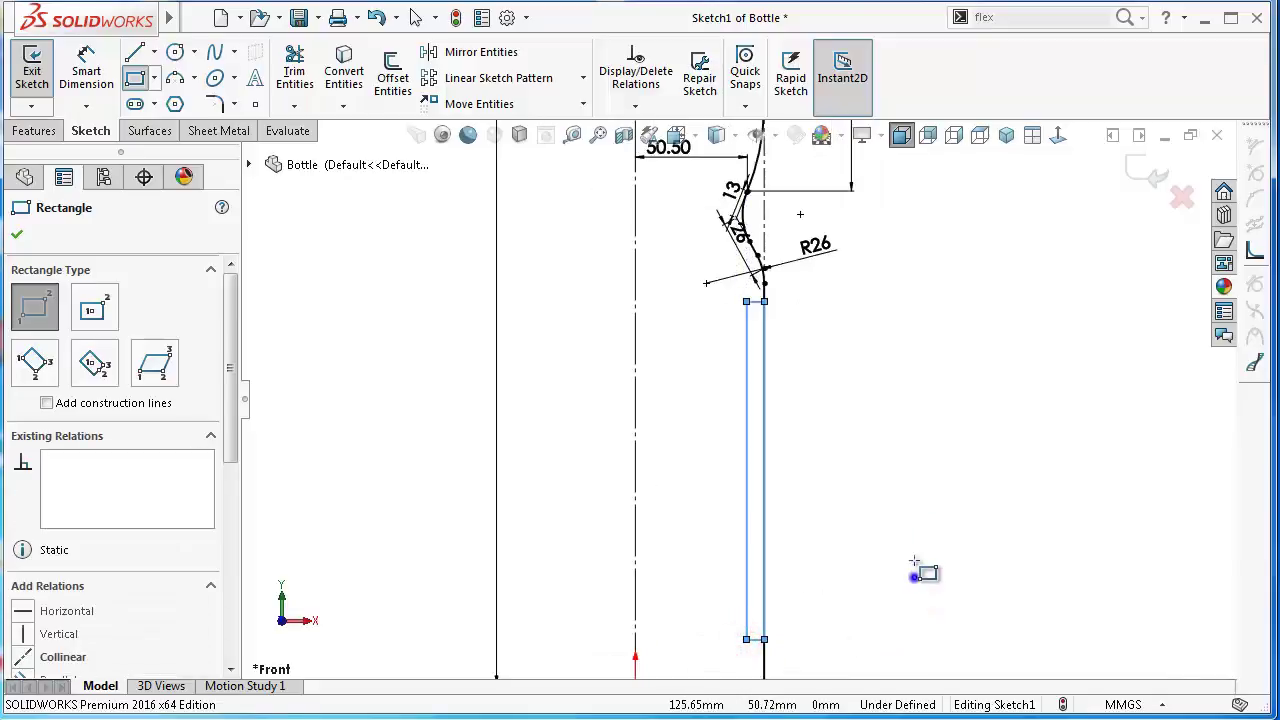
right_click_drag(914, 562, 914, 423)
scroll(790, 400, "down", 2)
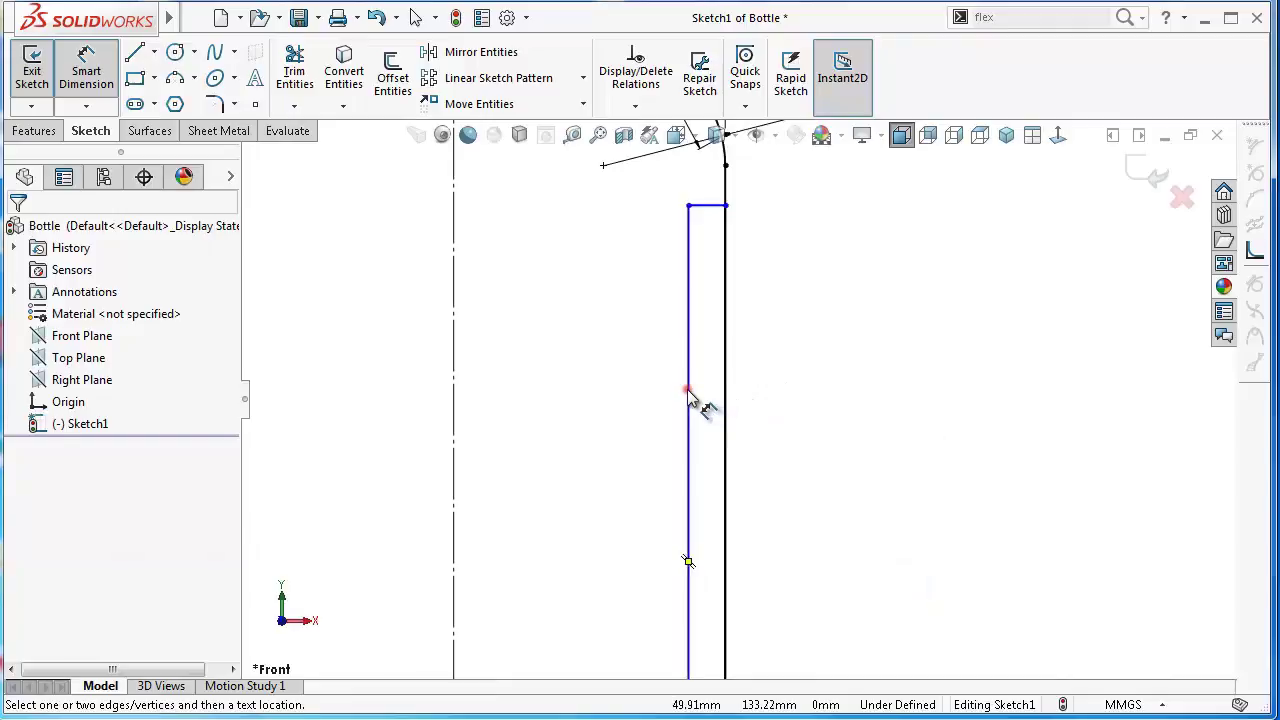
Step: Dimension the rectangle's width between its two vertical sides to 2.60 mm
left_click(687, 389)
left_click(724, 395)
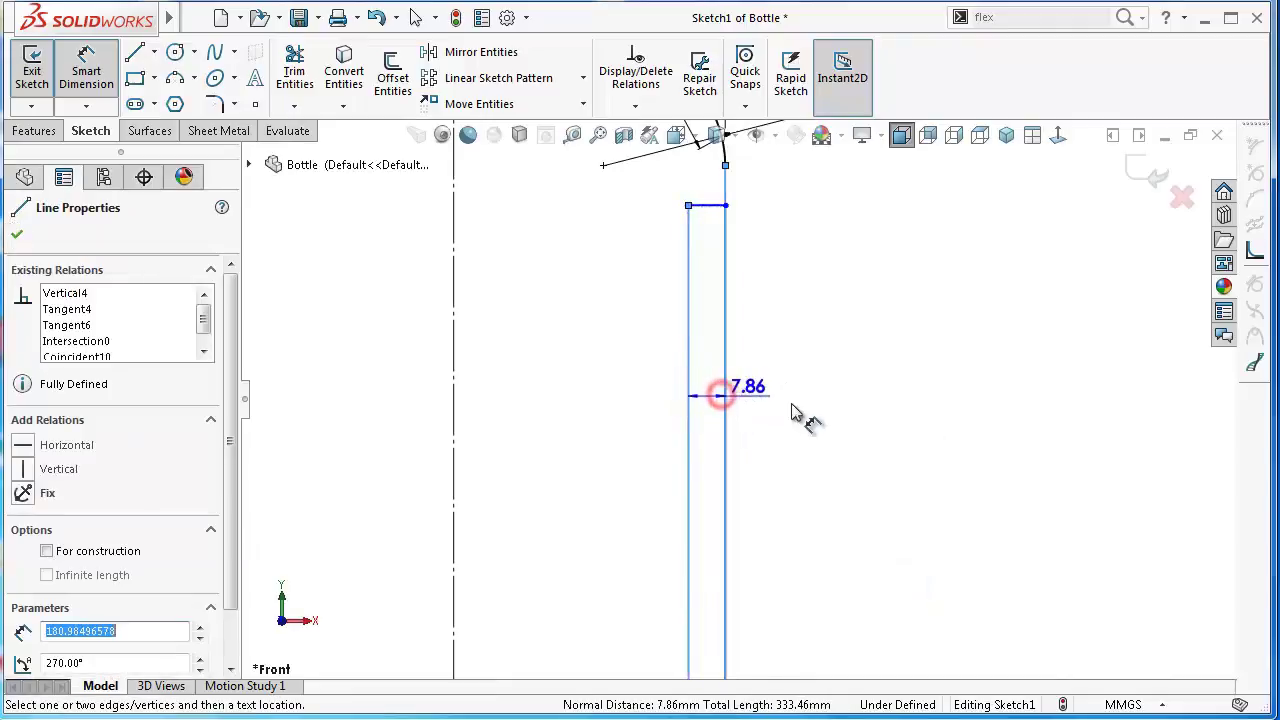
left_click(869, 411)
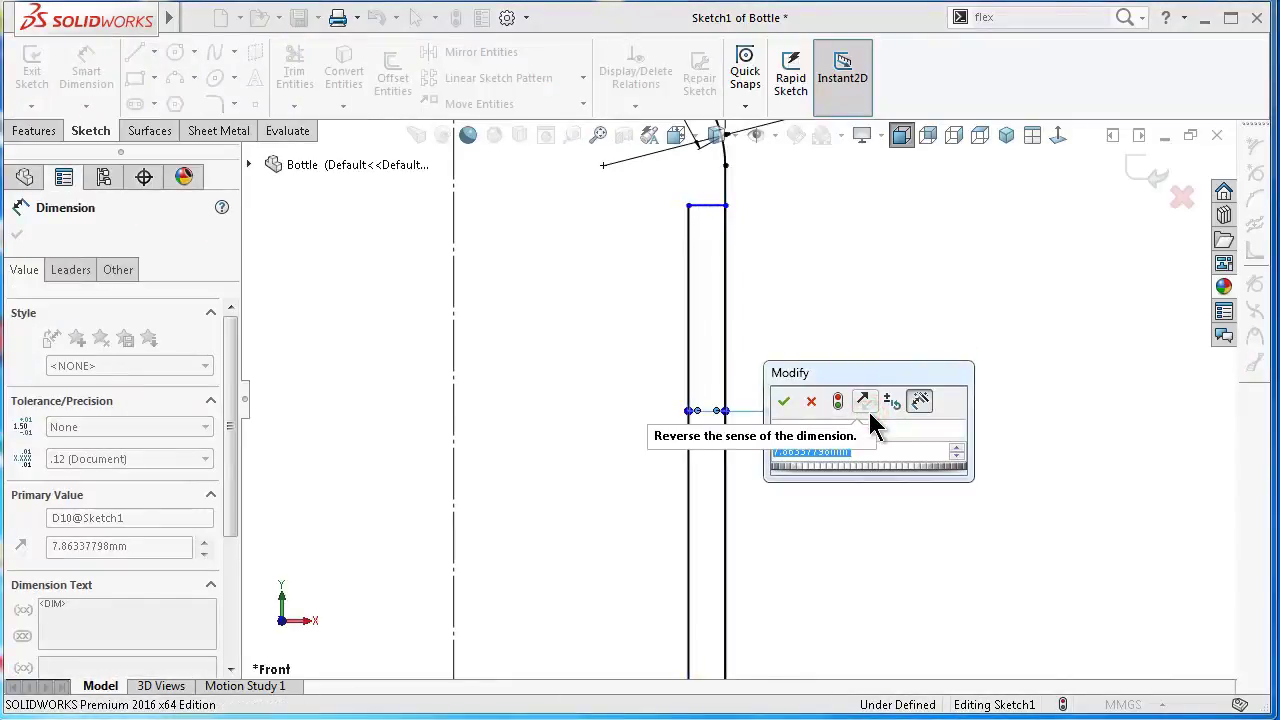
type("2..6")
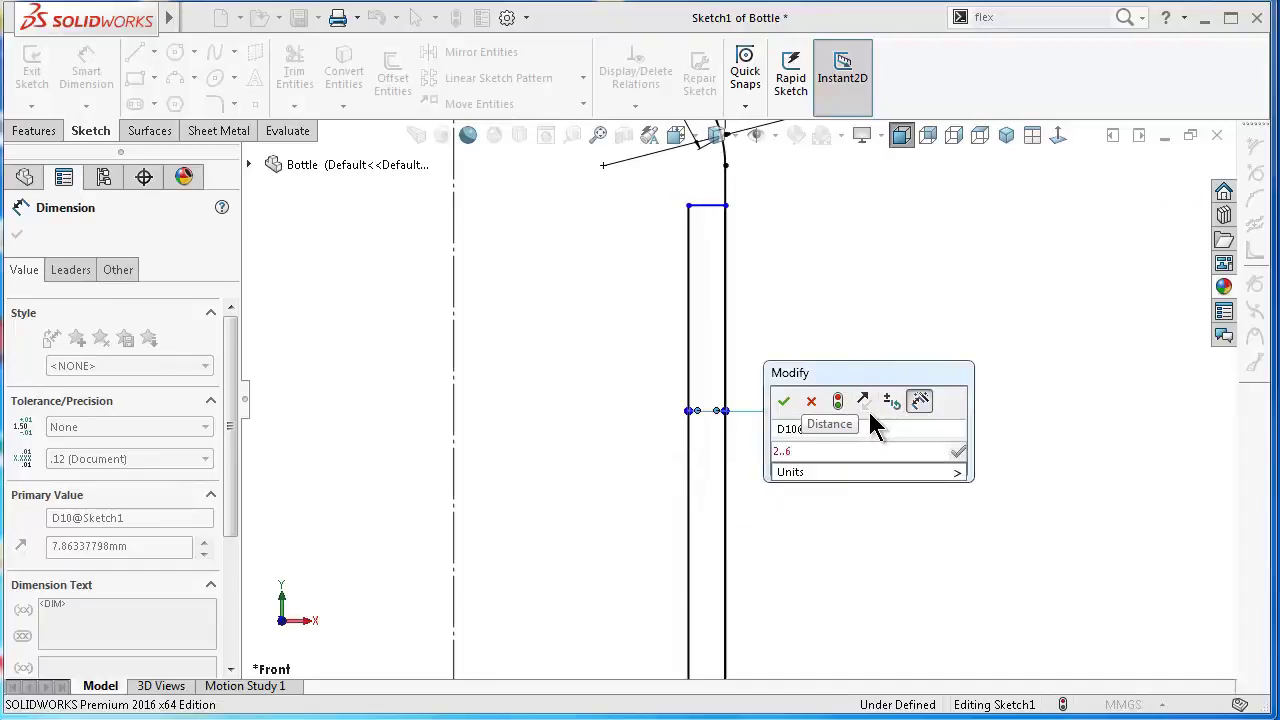
key("BackSpace")
key("BackSpace")
key("BackSpace")
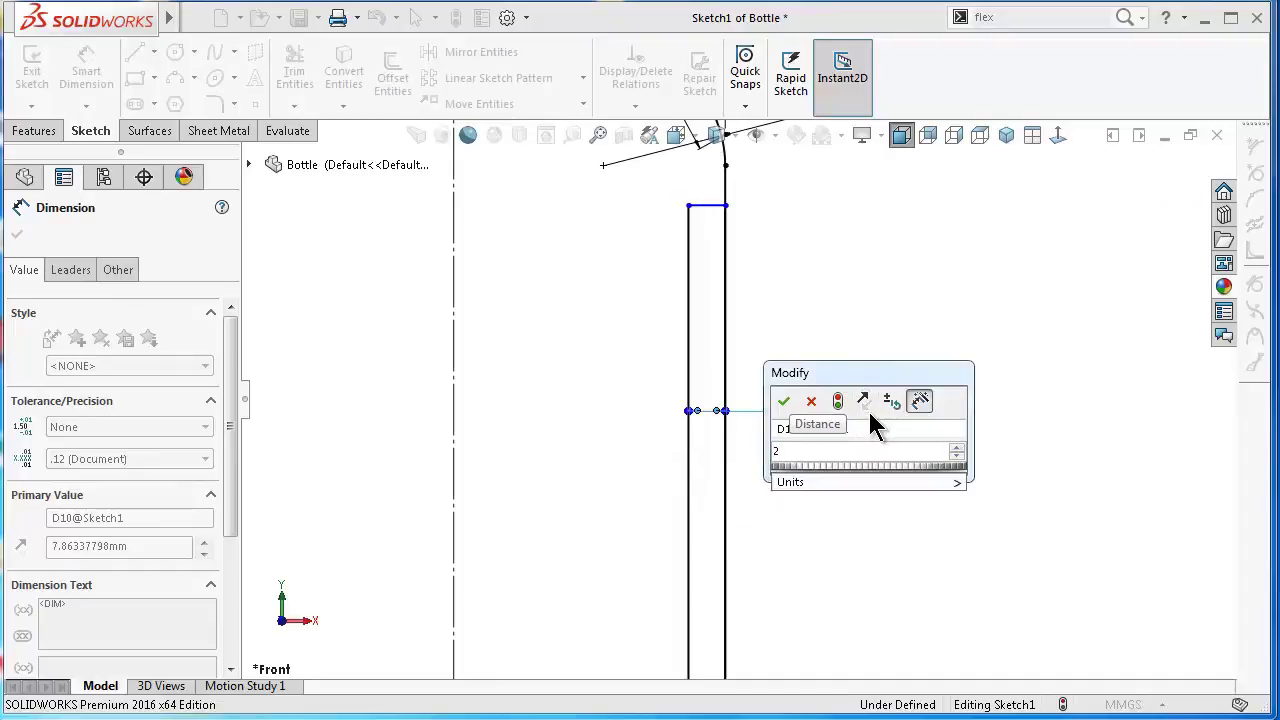
type(".6")
key("Return")
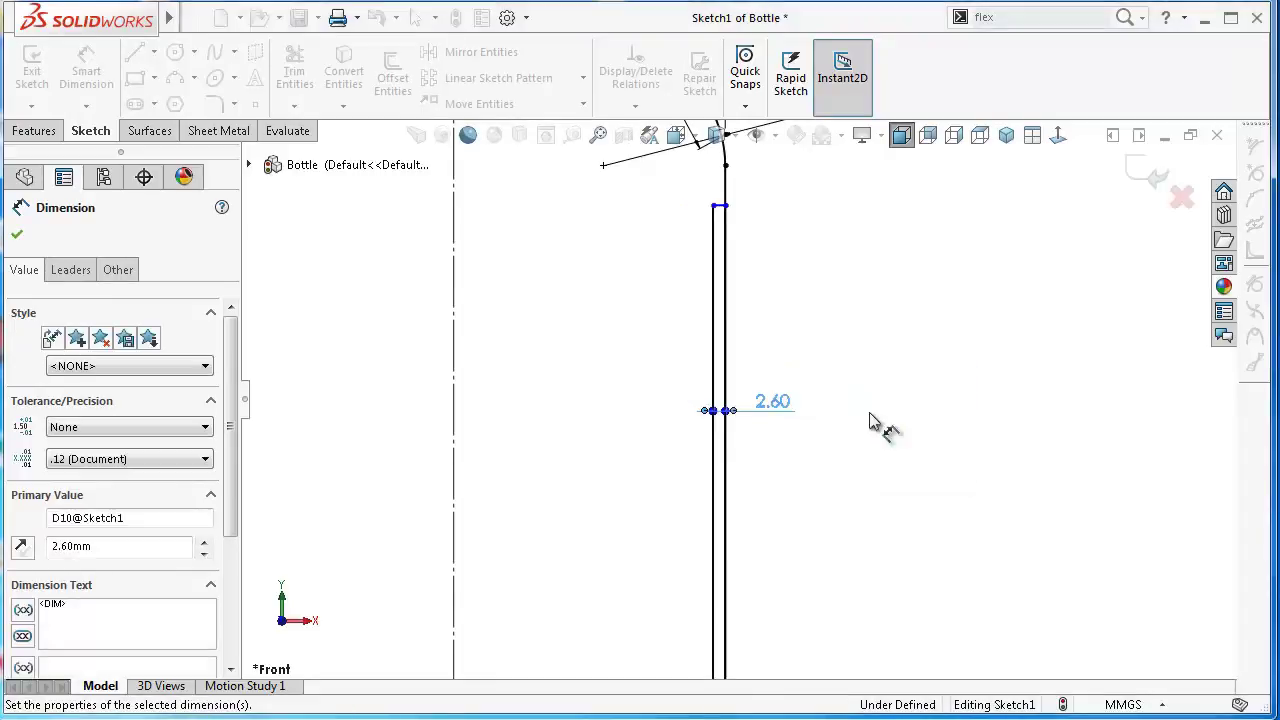
scroll(737, 196, "down", 2)
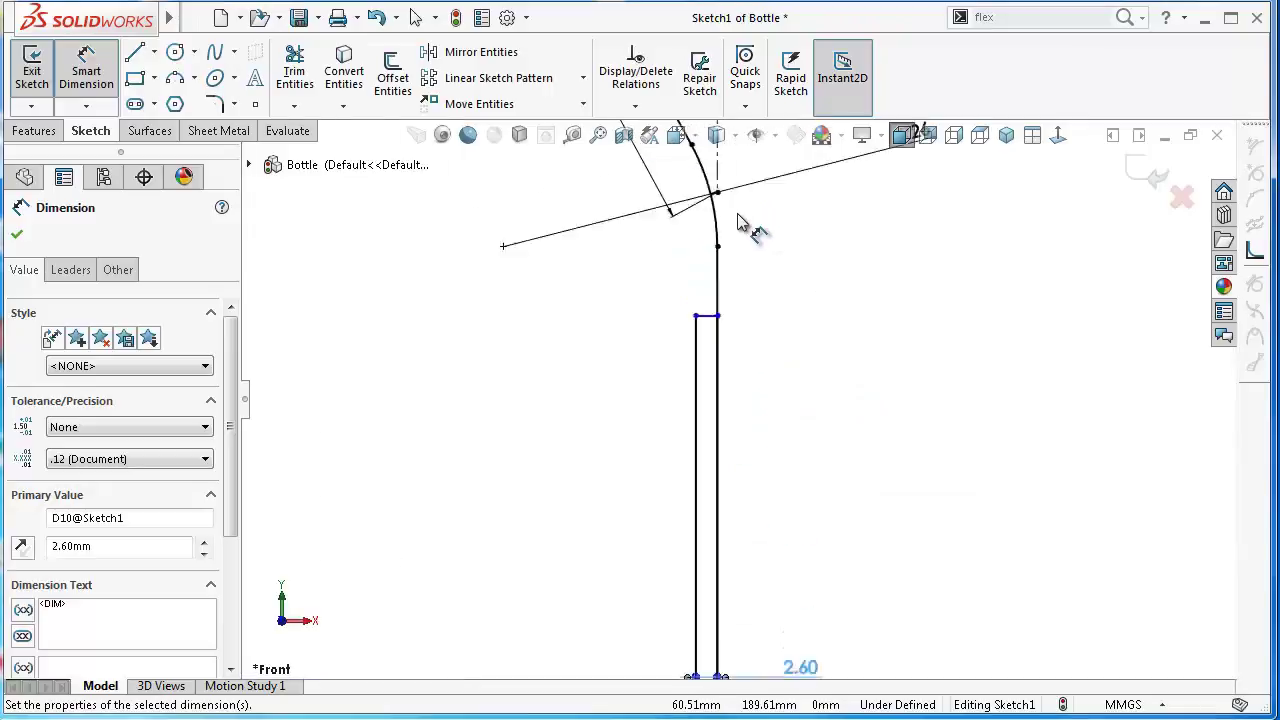
Step: Dimension the rectangle's top edge 13 mm below the R26 arc's endpoint
scroll(748, 322, "up", 1)
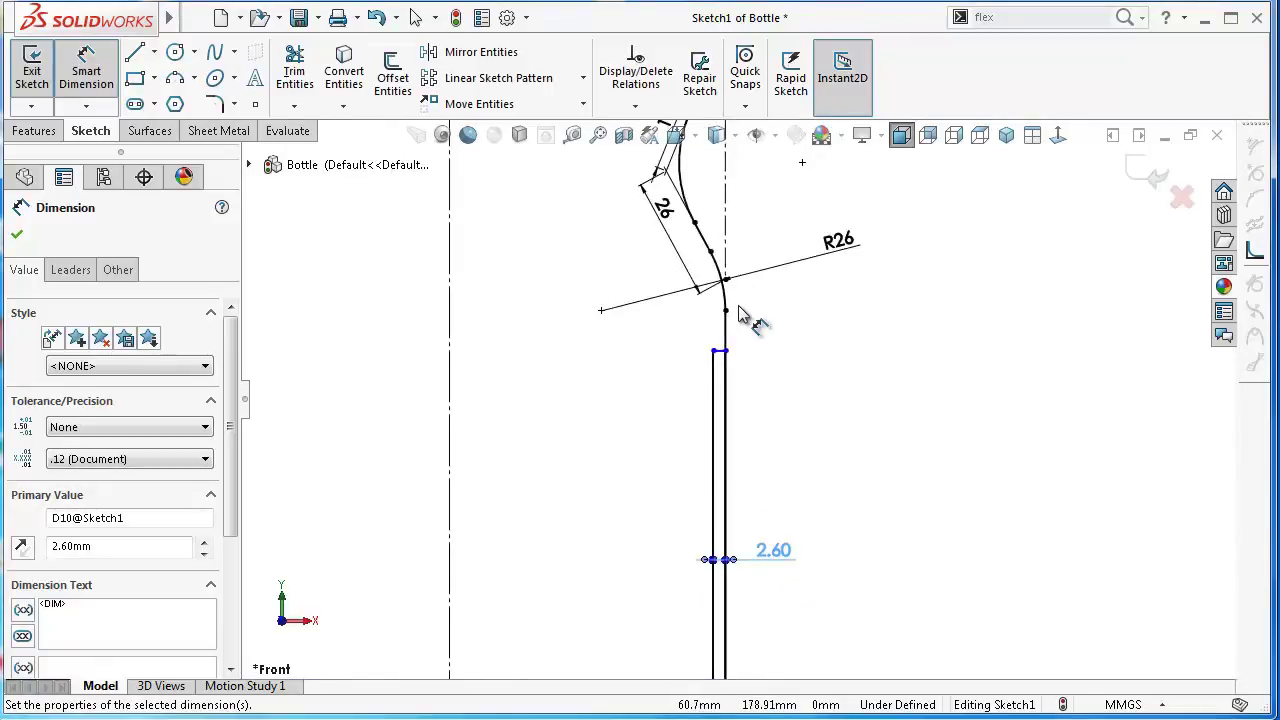
scroll(750, 320, "up", 1)
scroll(746, 312, "up", 1)
scroll(742, 305, "down", 1)
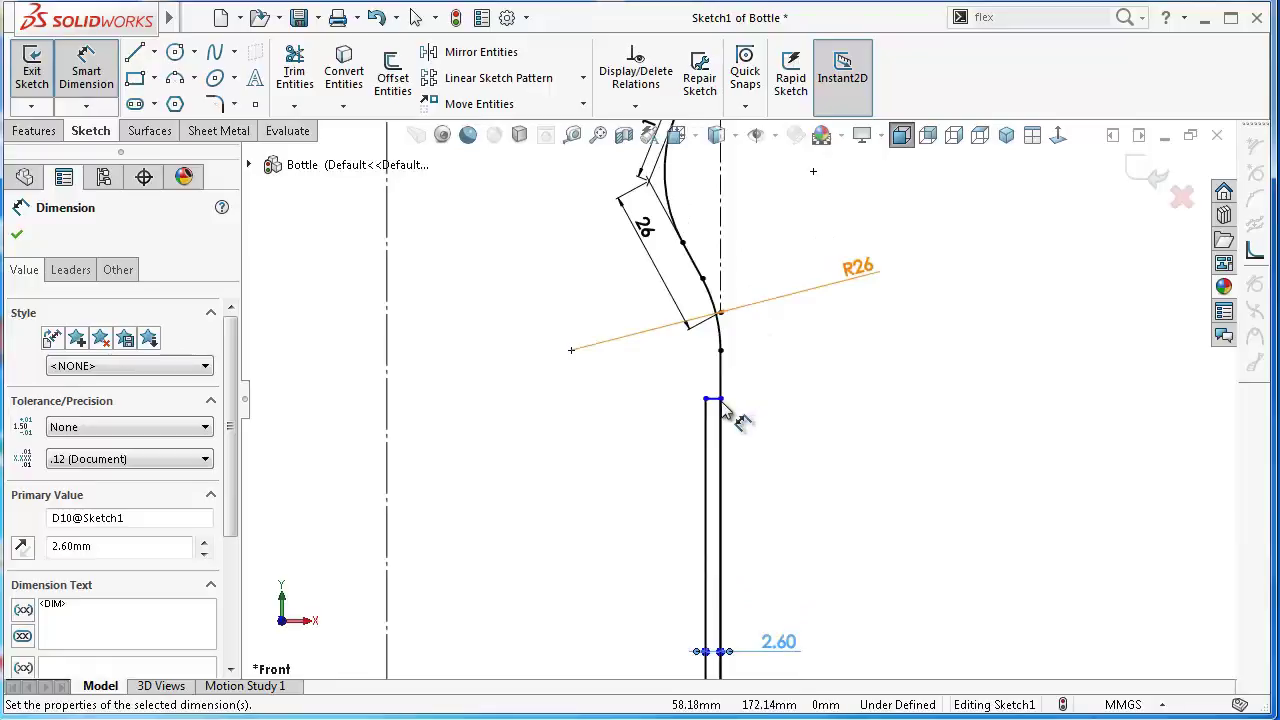
left_click(720, 399)
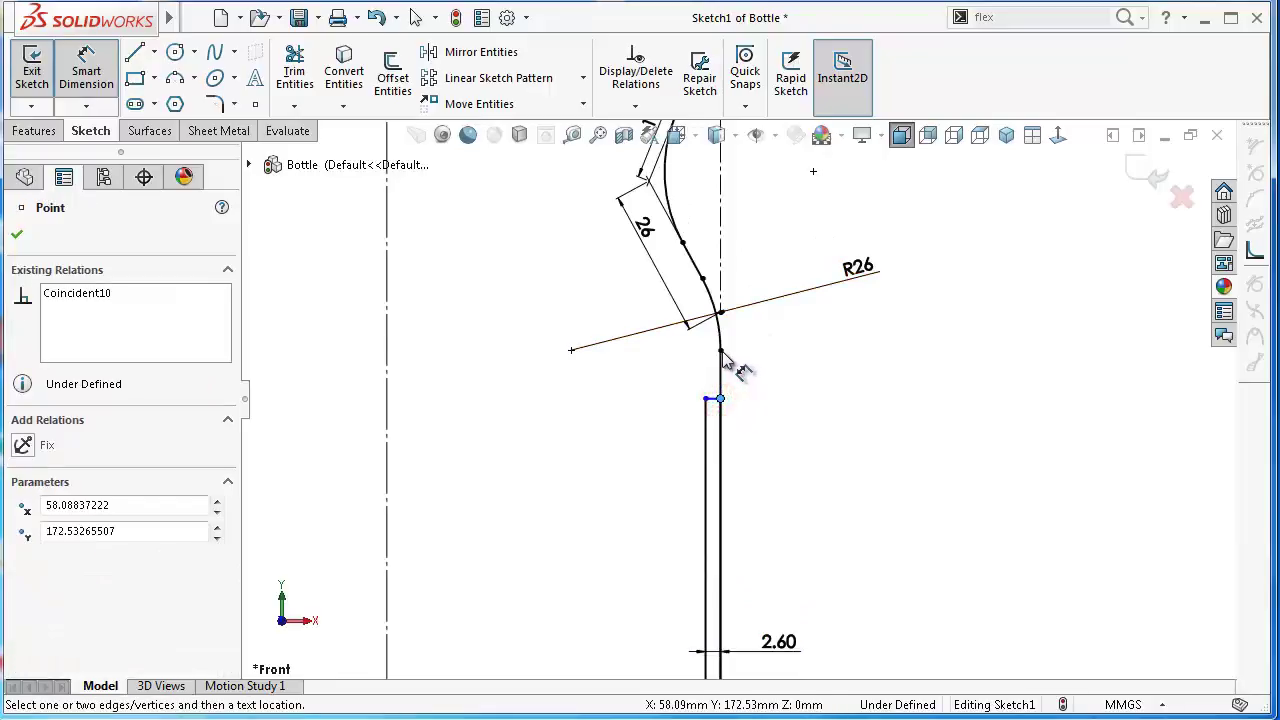
left_click(720, 350)
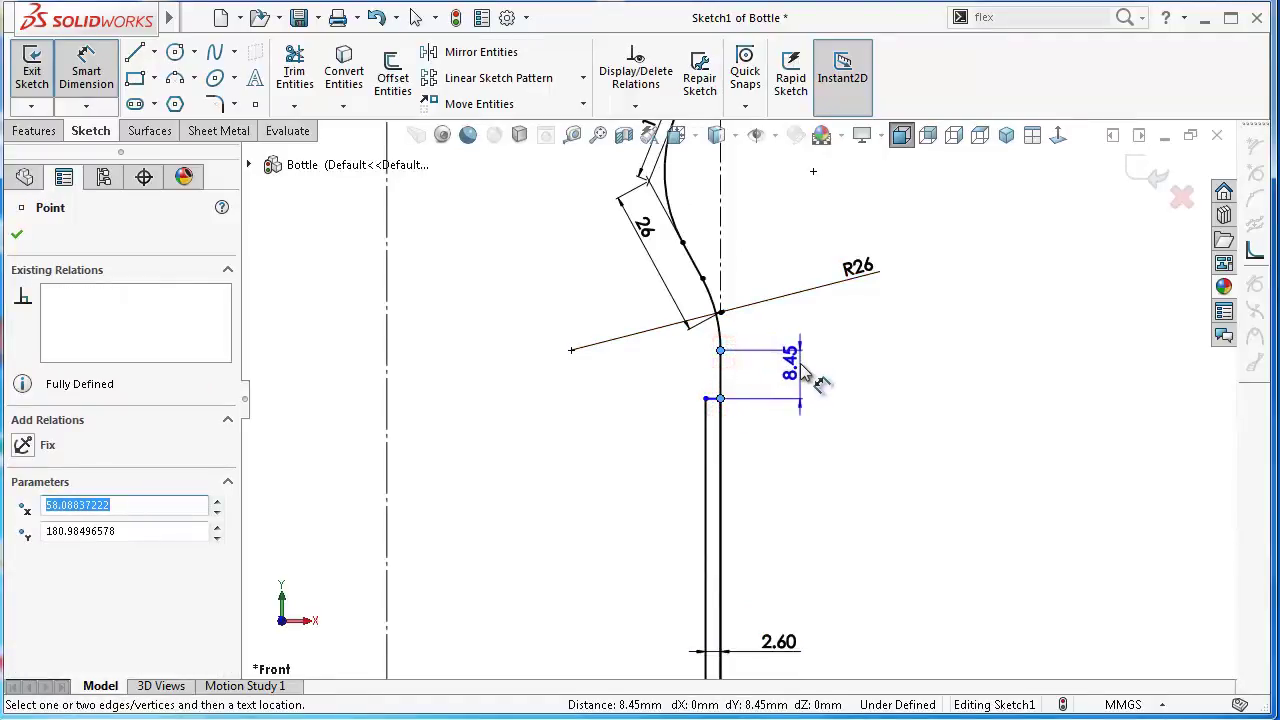
key("Escape")
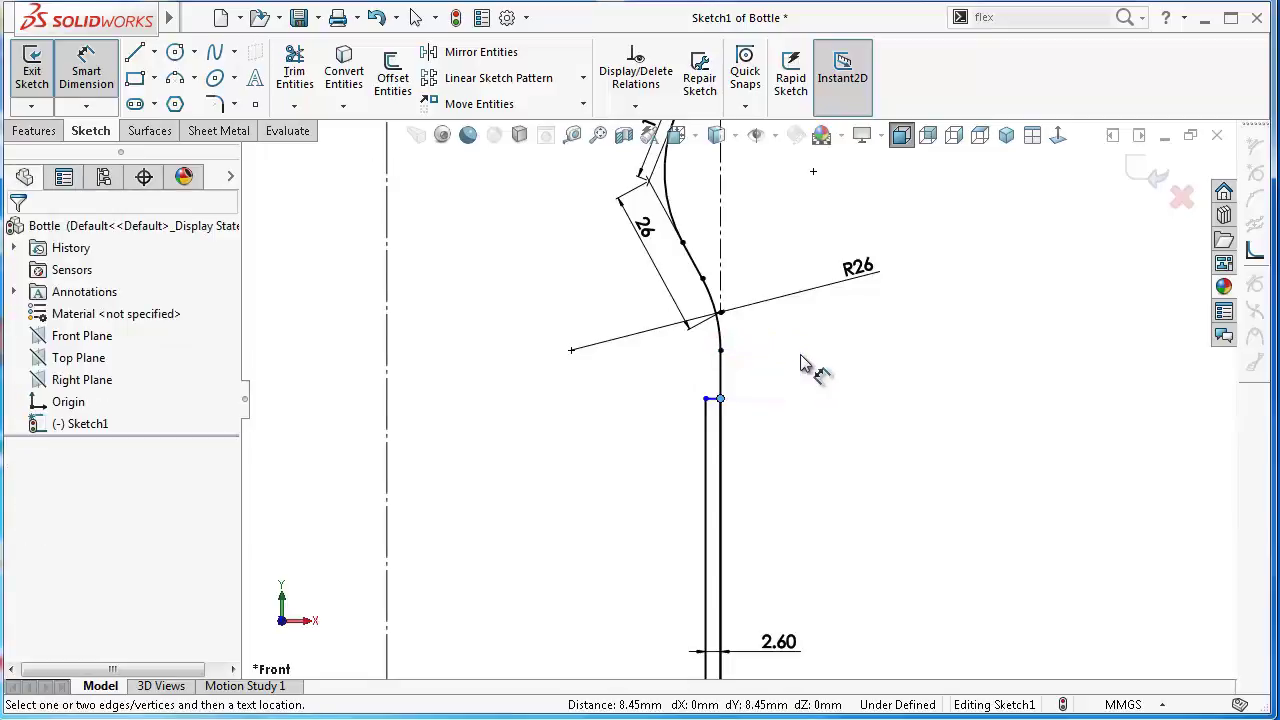
scroll(720, 300, "down", 1)
scroll(735, 320, "down", 3)
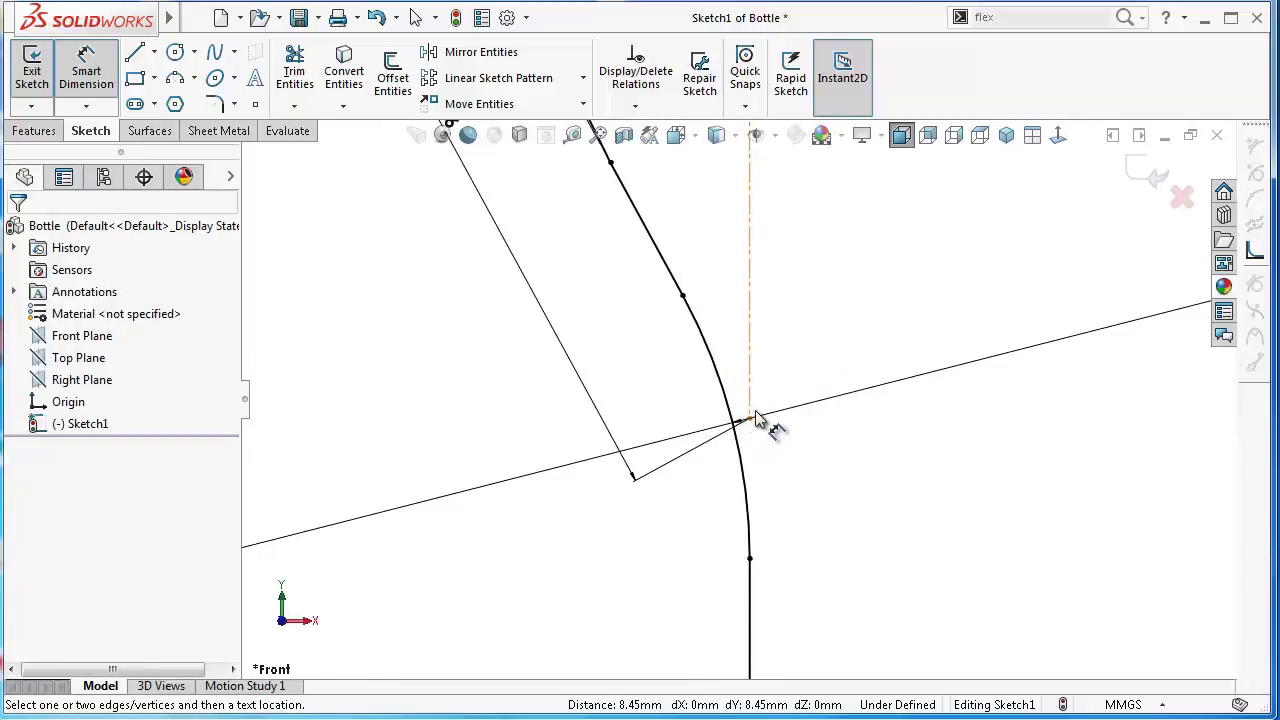
scroll(857, 414, "up", 2)
scroll(855, 411, "up", 1)
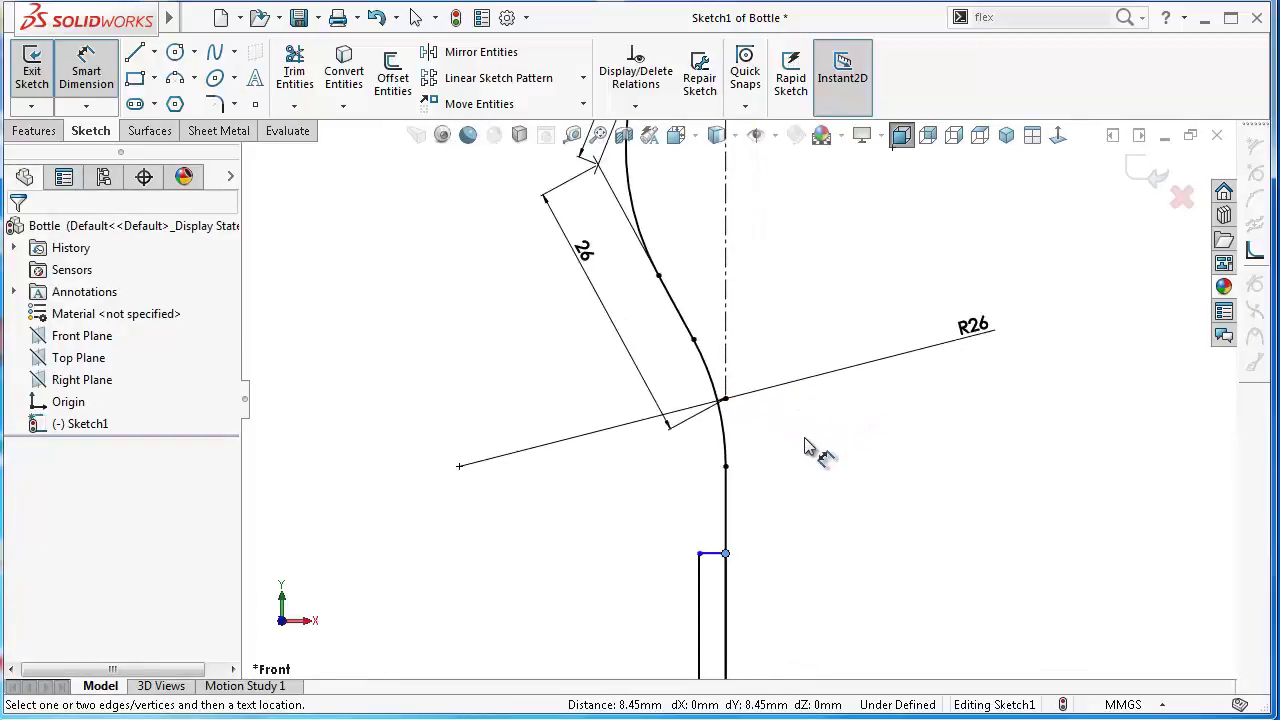
left_click(718, 556)
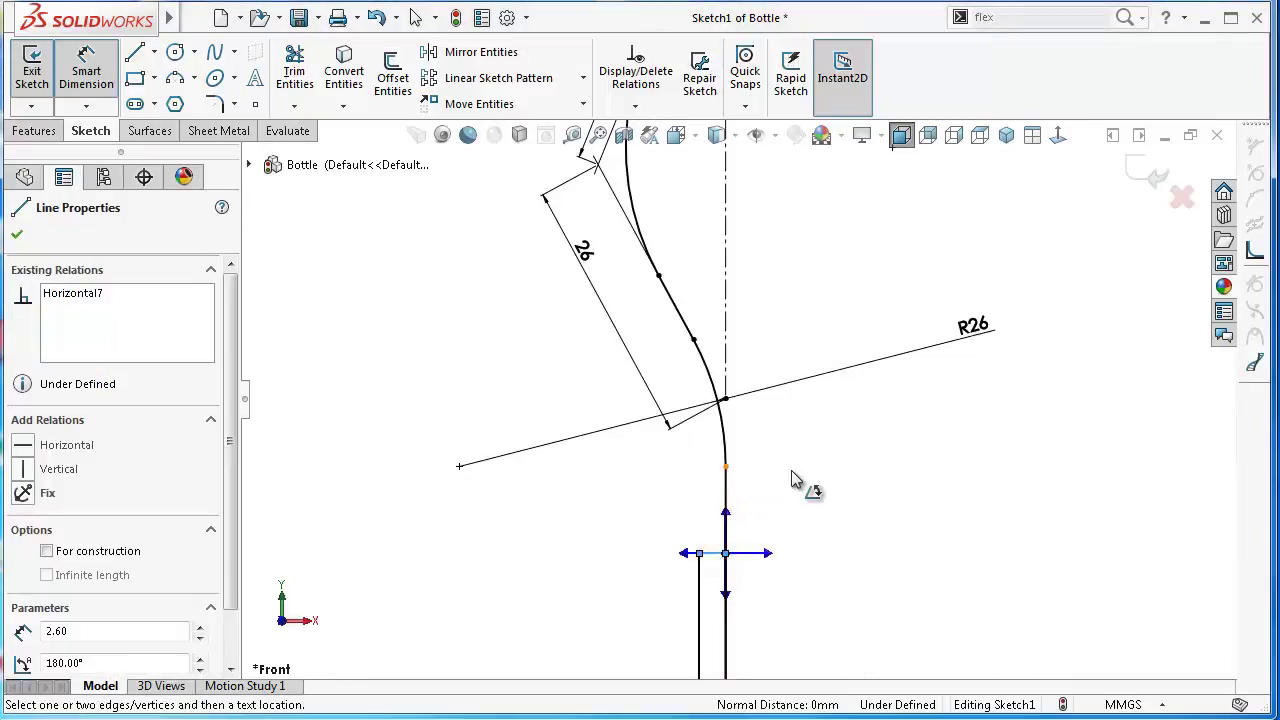
key("Escape")
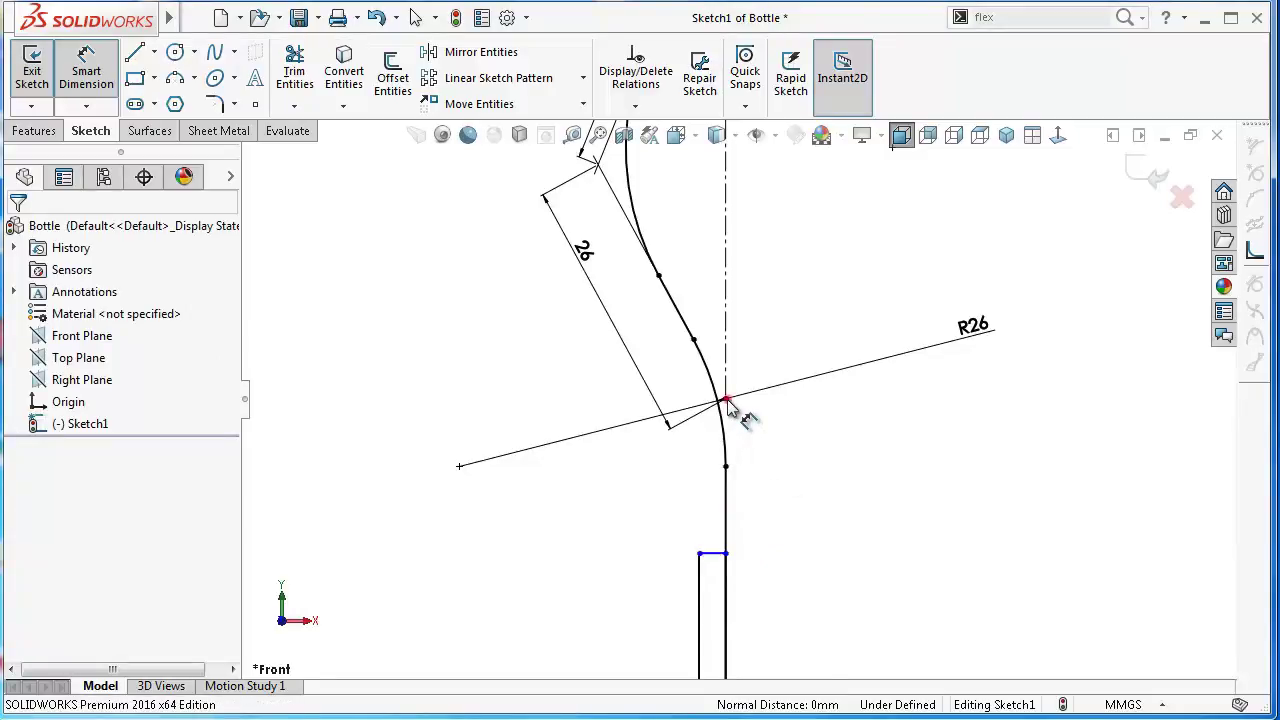
left_click(726, 400)
left_click(718, 552)
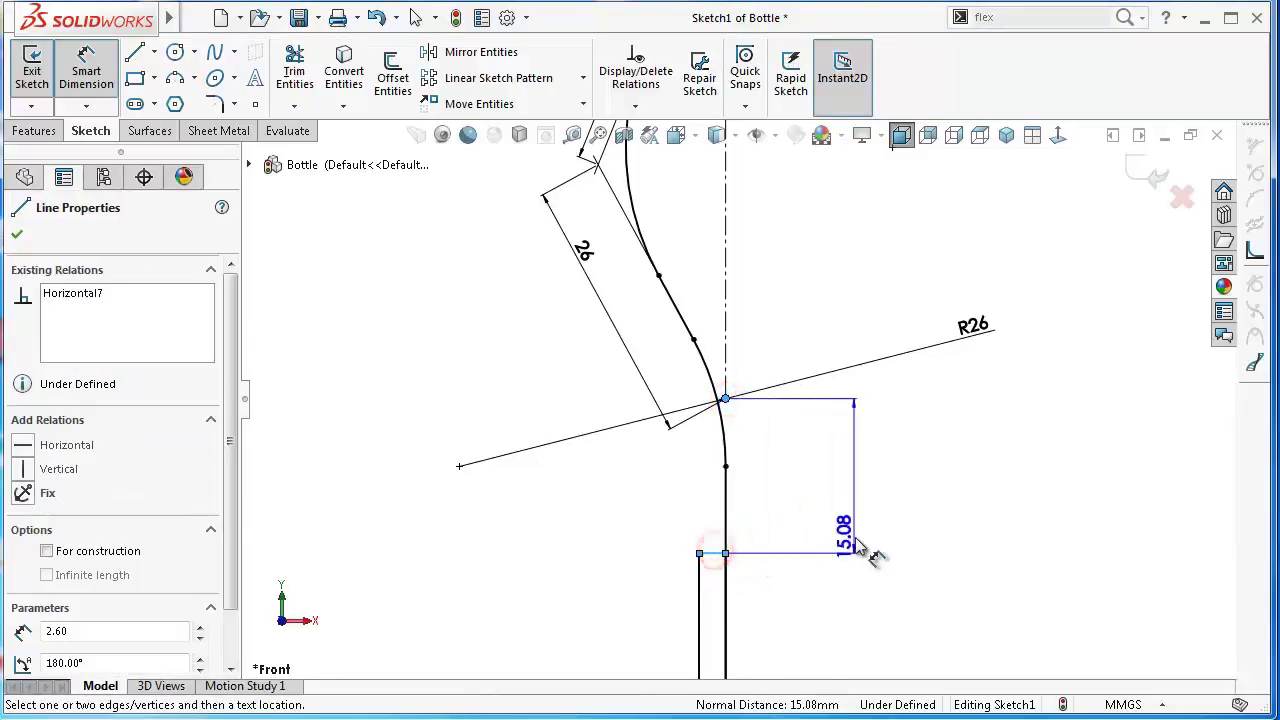
left_click(857, 543)
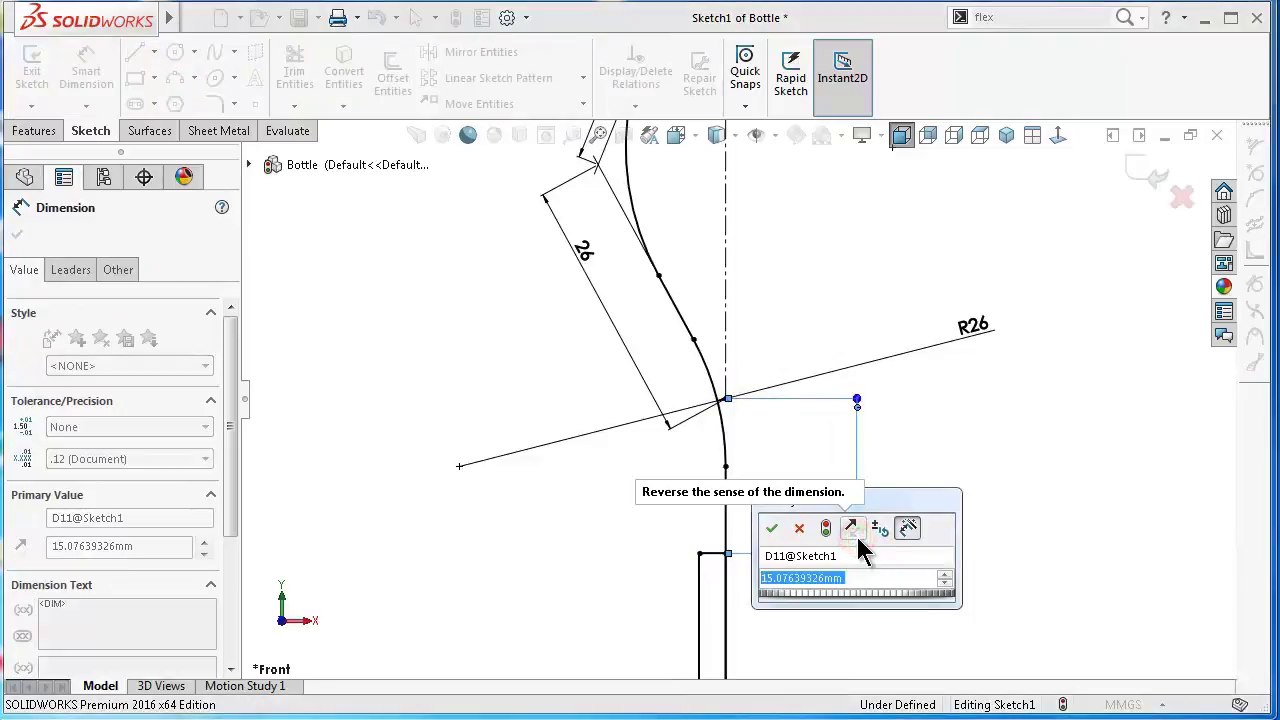
type("13")
key("Return")
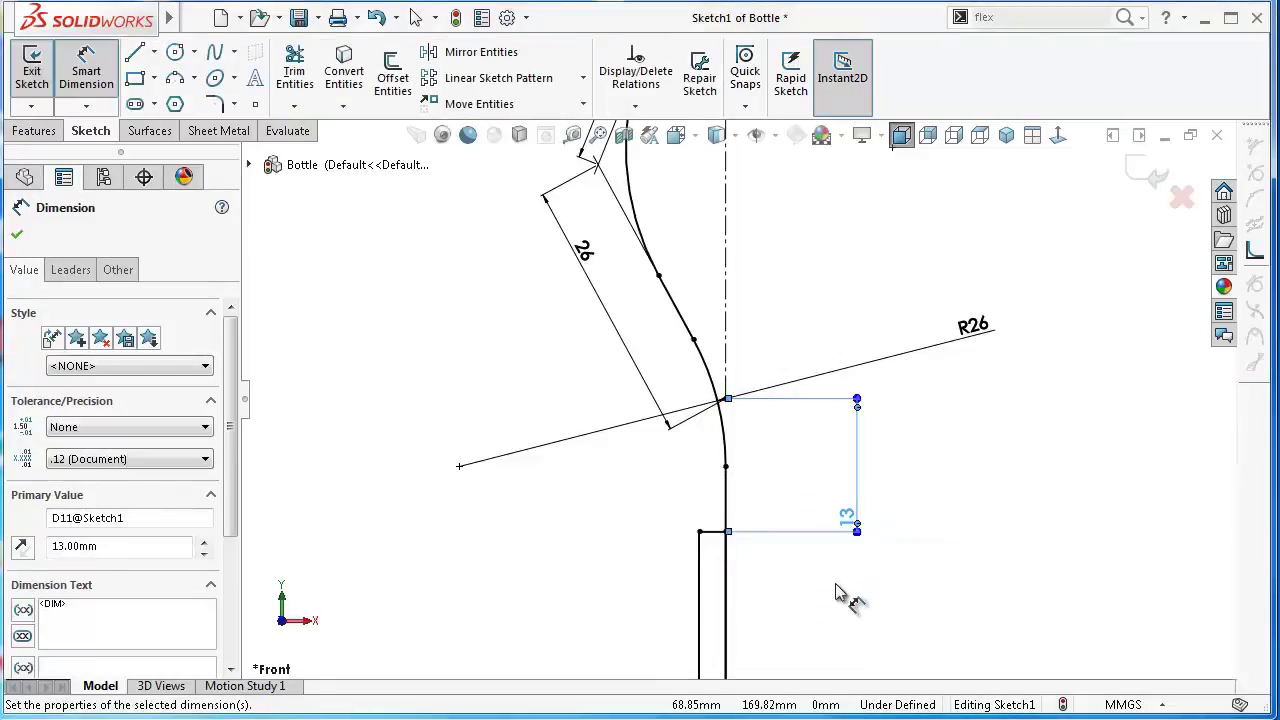
Step: Dimension the rectangle's bottom edge 26 mm above the bottle's base line
scroll(830, 605, "up", 2)
scroll(814, 620, "up", 1)
scroll(786, 630, "up", 1)
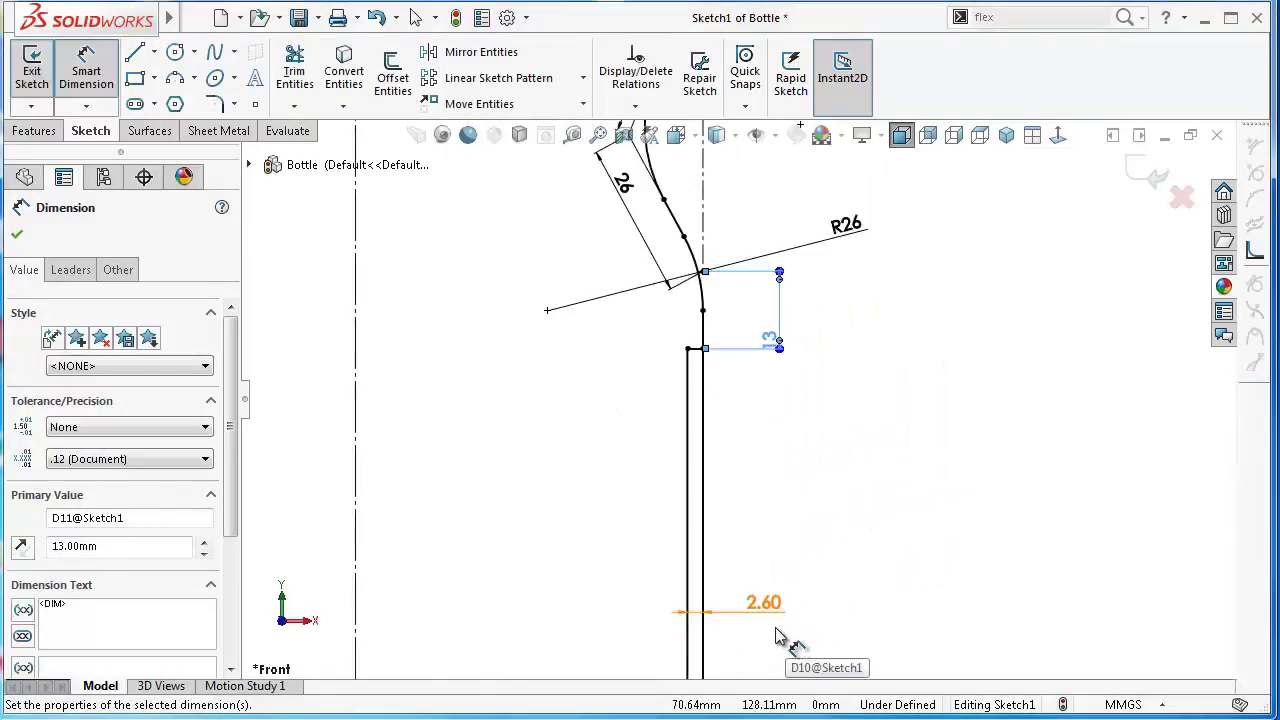
scroll(777, 634, "up", 1)
scroll(749, 651, "up", 1)
scroll(749, 654, "up", 1)
scroll(734, 651, "up", 1)
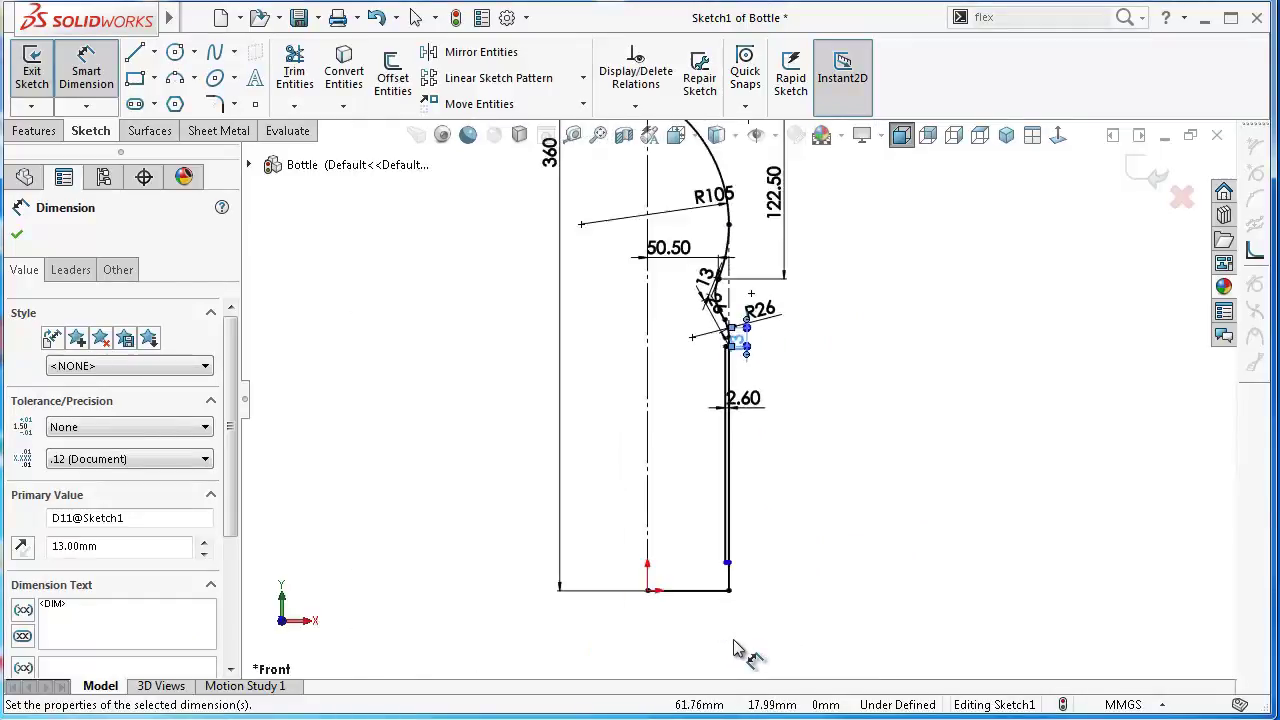
scroll(743, 600, "down", 3)
scroll(741, 480, "down", 1)
scroll(713, 265, "down", 1)
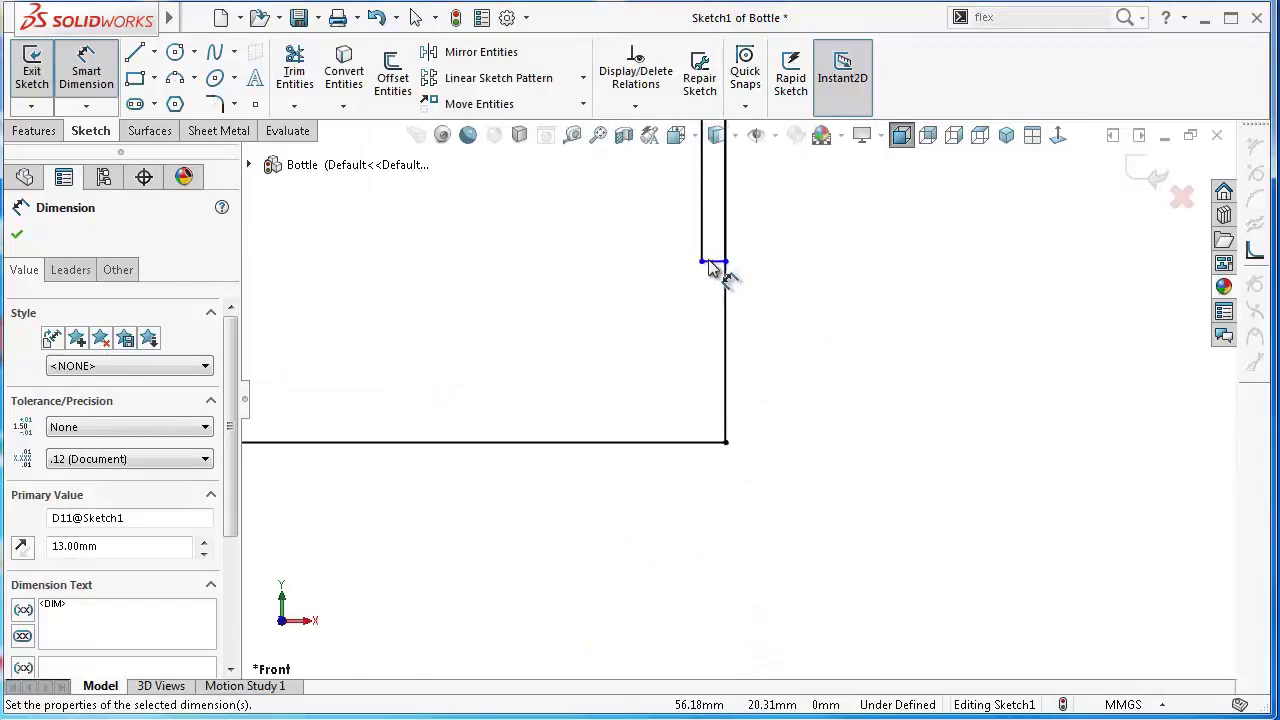
left_click(713, 262)
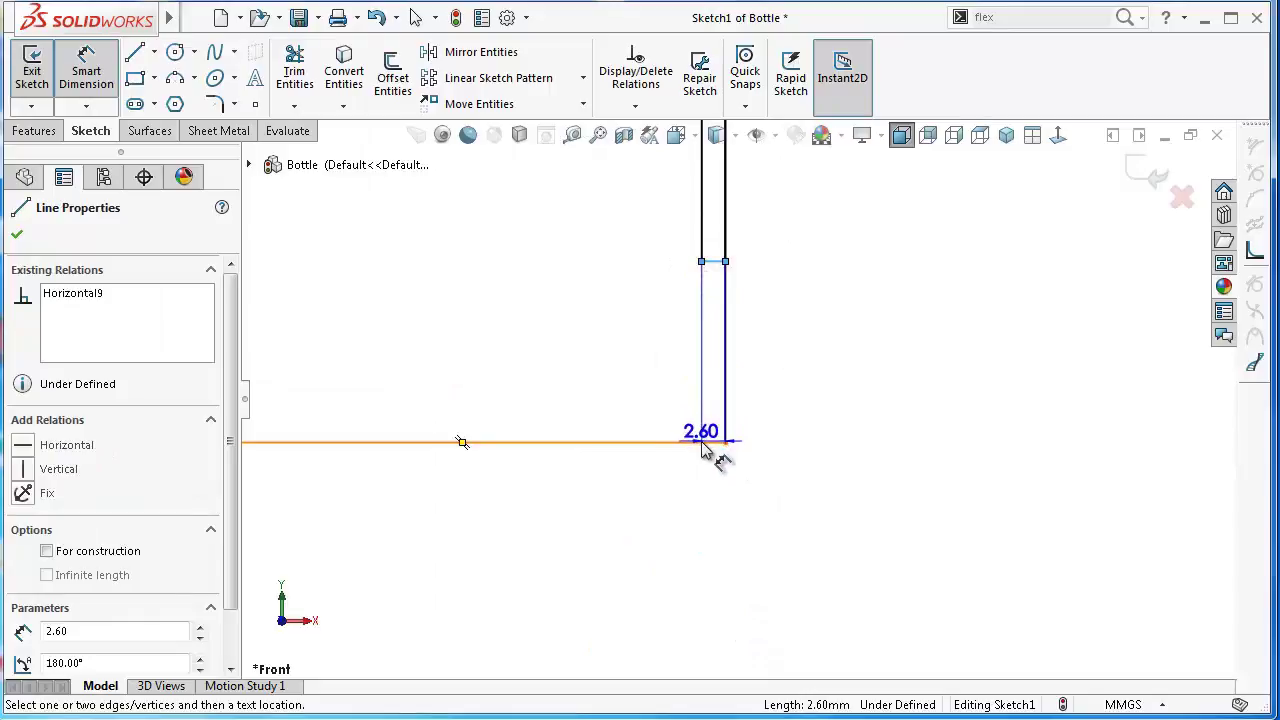
left_click(713, 443)
left_click(898, 447)
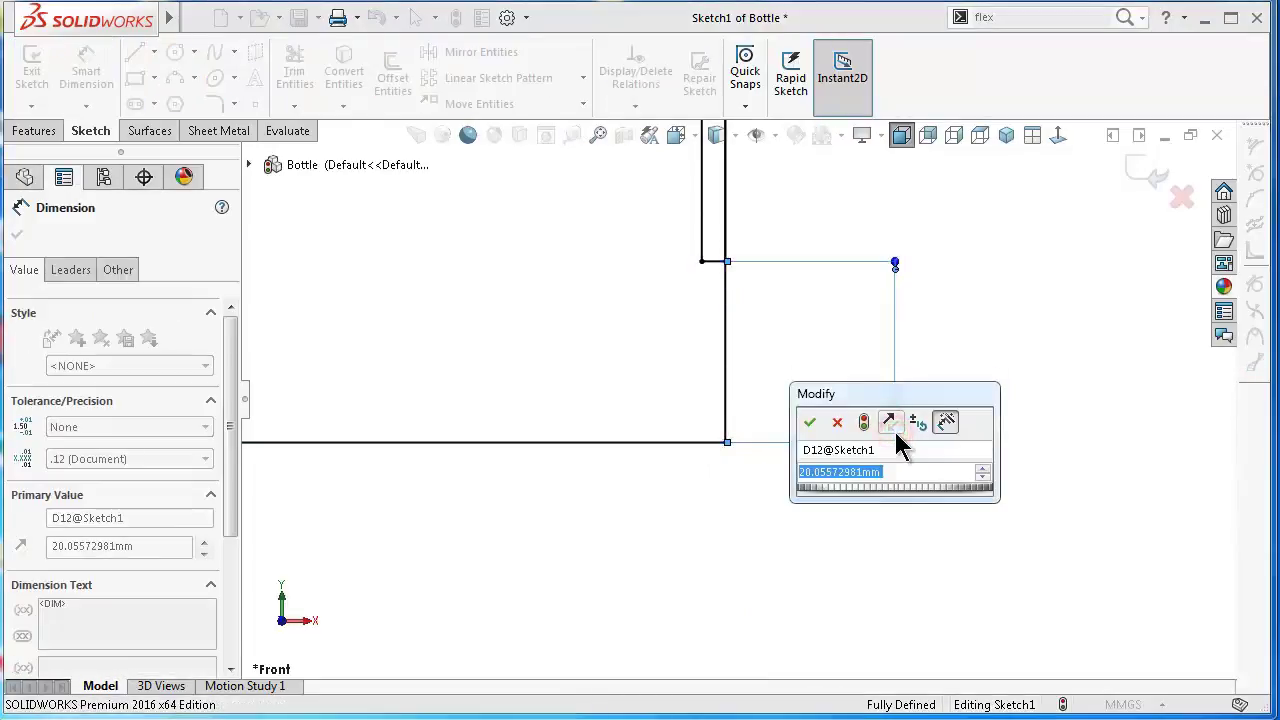
type("26")
key("Return")
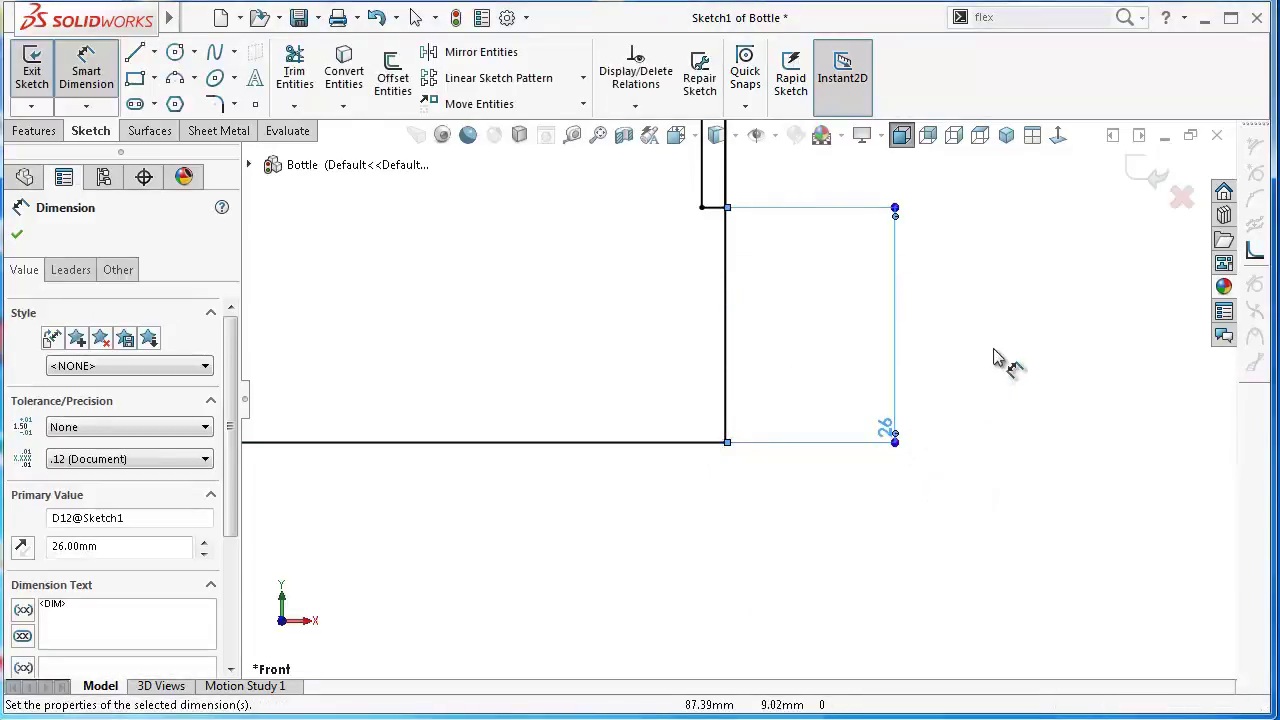
left_click(990, 357)
scroll(800, 270, "up", 3)
scroll(752, 230, "up", 2)
scroll(752, 228, "up", 3)
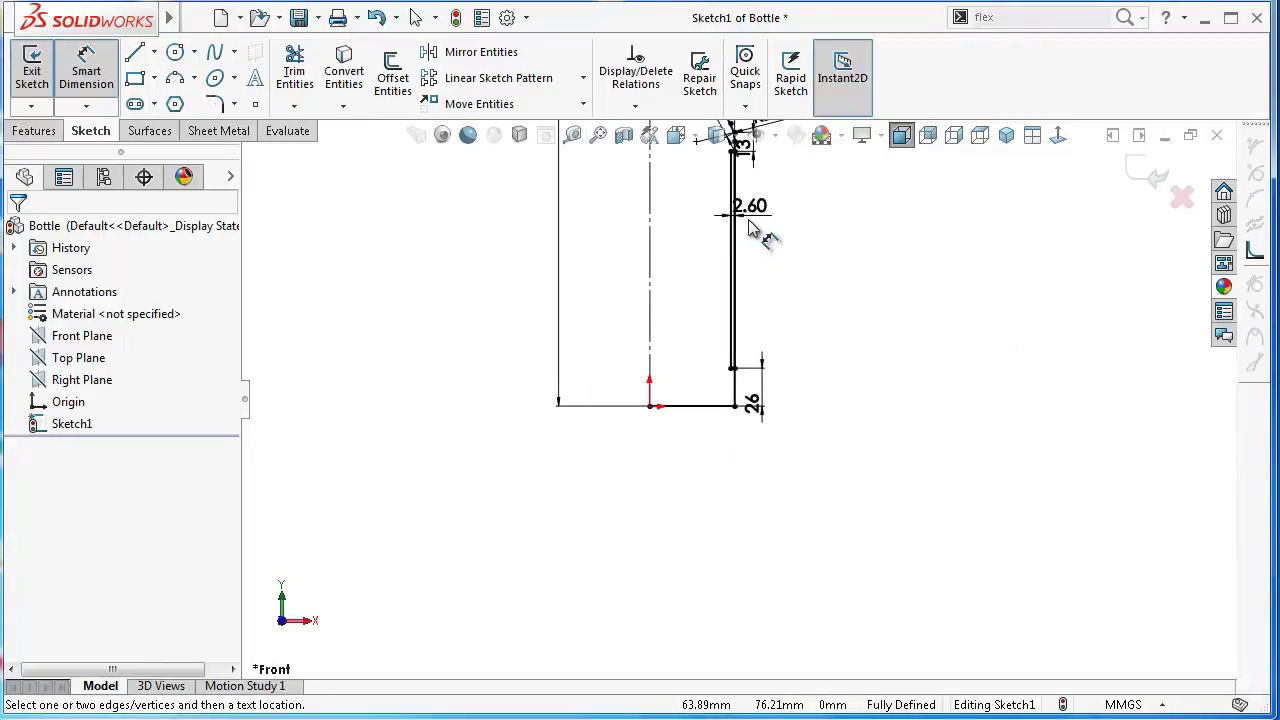
scroll(750, 228, "down", 3)
scroll(748, 227, "up", 1)
scroll(745, 226, "down", 1)
scroll(742, 224, "down", 2)
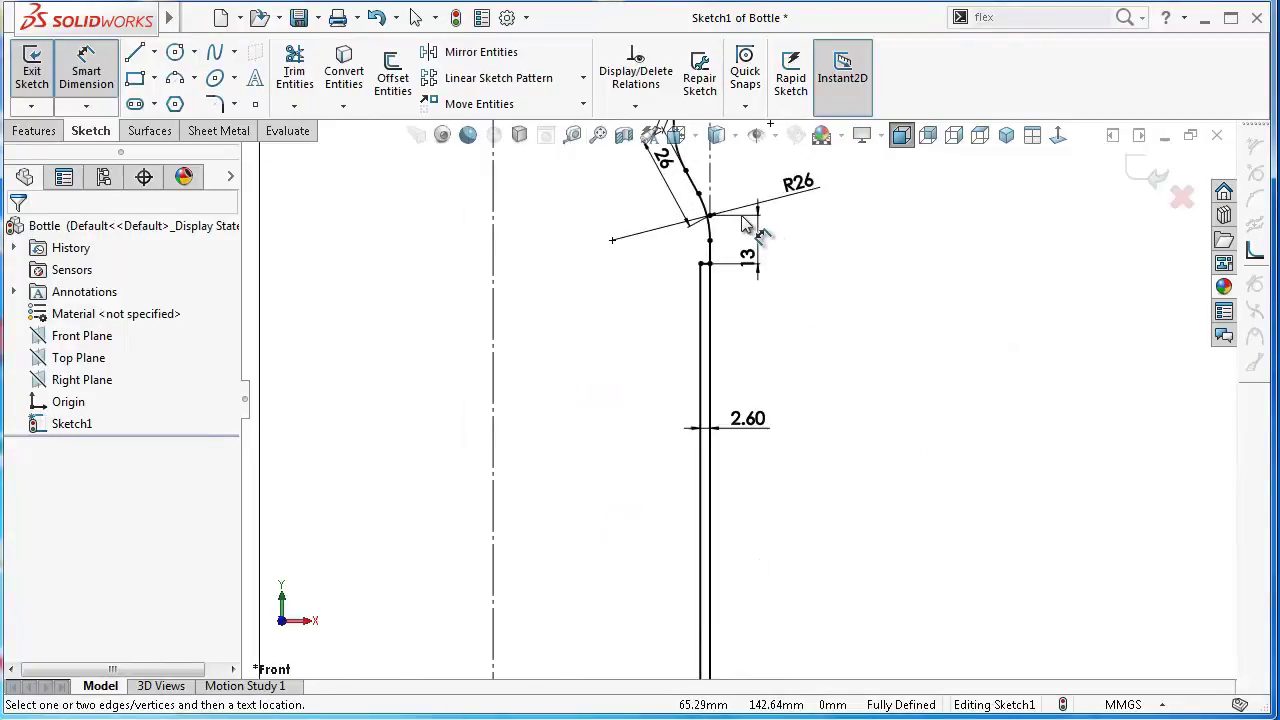
scroll(728, 308, "down", 1)
scroll(726, 315, "down", 1)
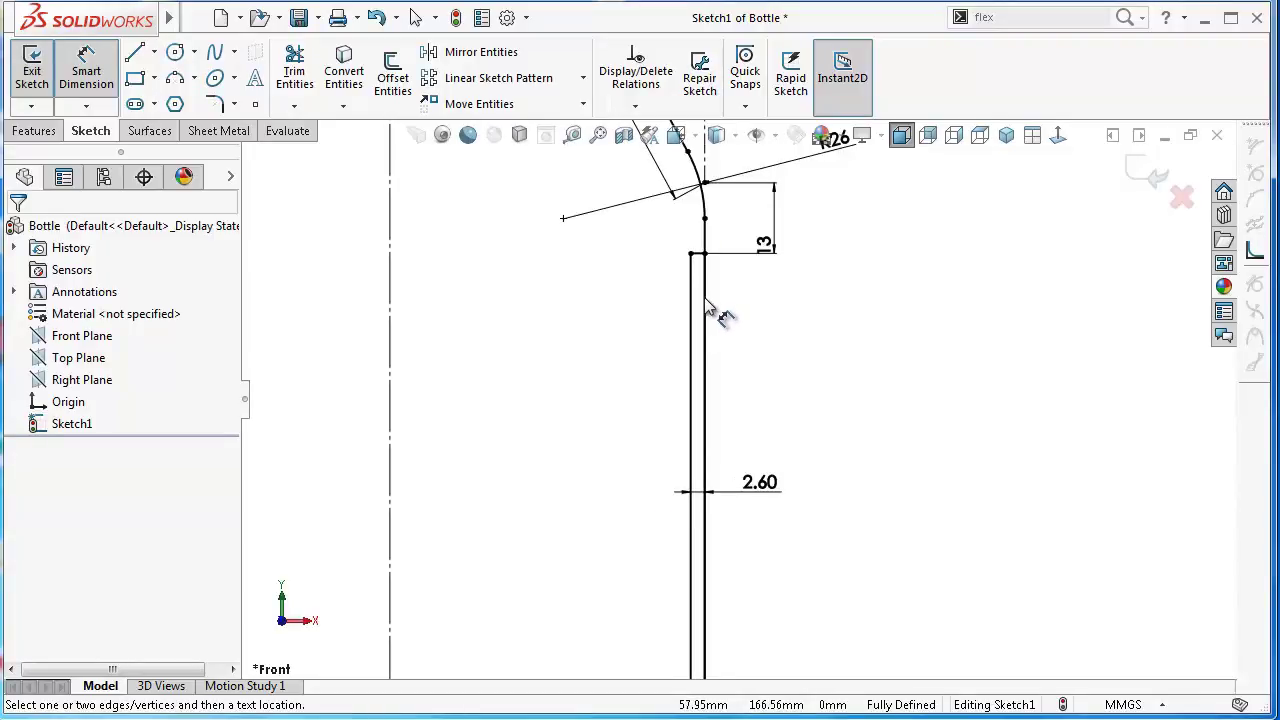
scroll(770, 418, "up", 1)
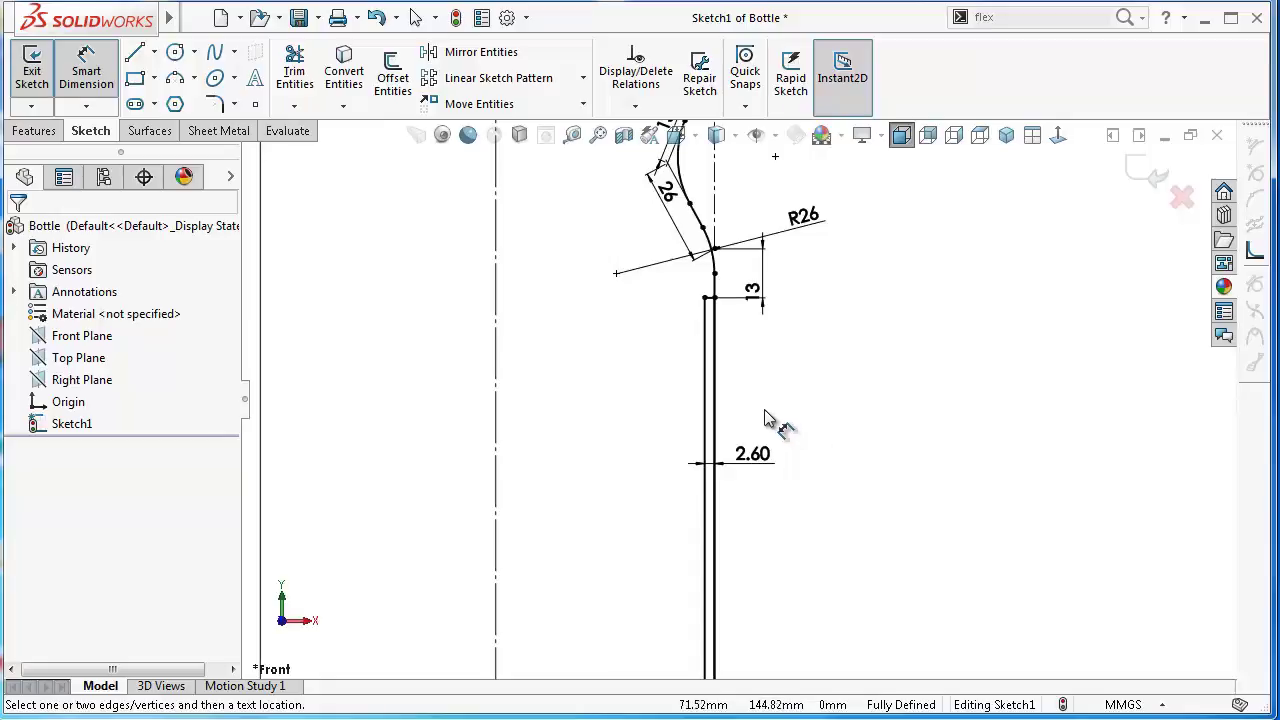
key("Escape")
Step: Convert the dash-dot centreline beside the bottle profile into a solid sketch line
left_click(714, 350)
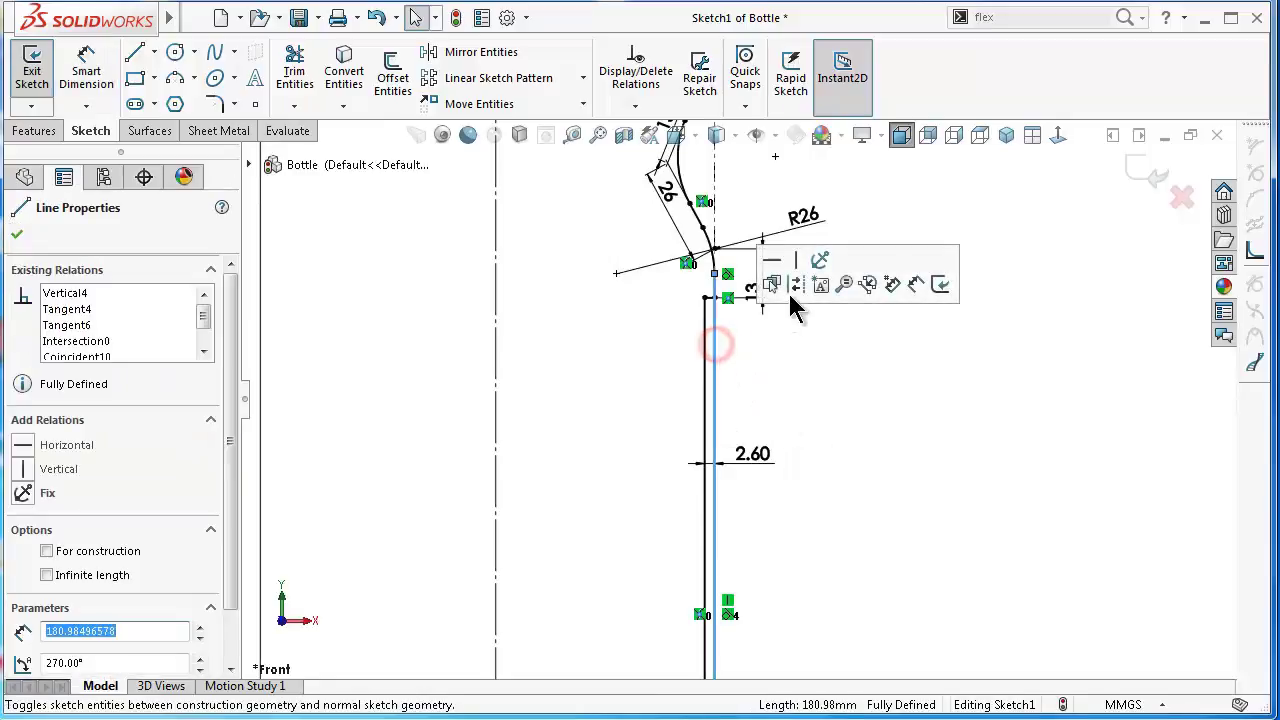
left_click(791, 294)
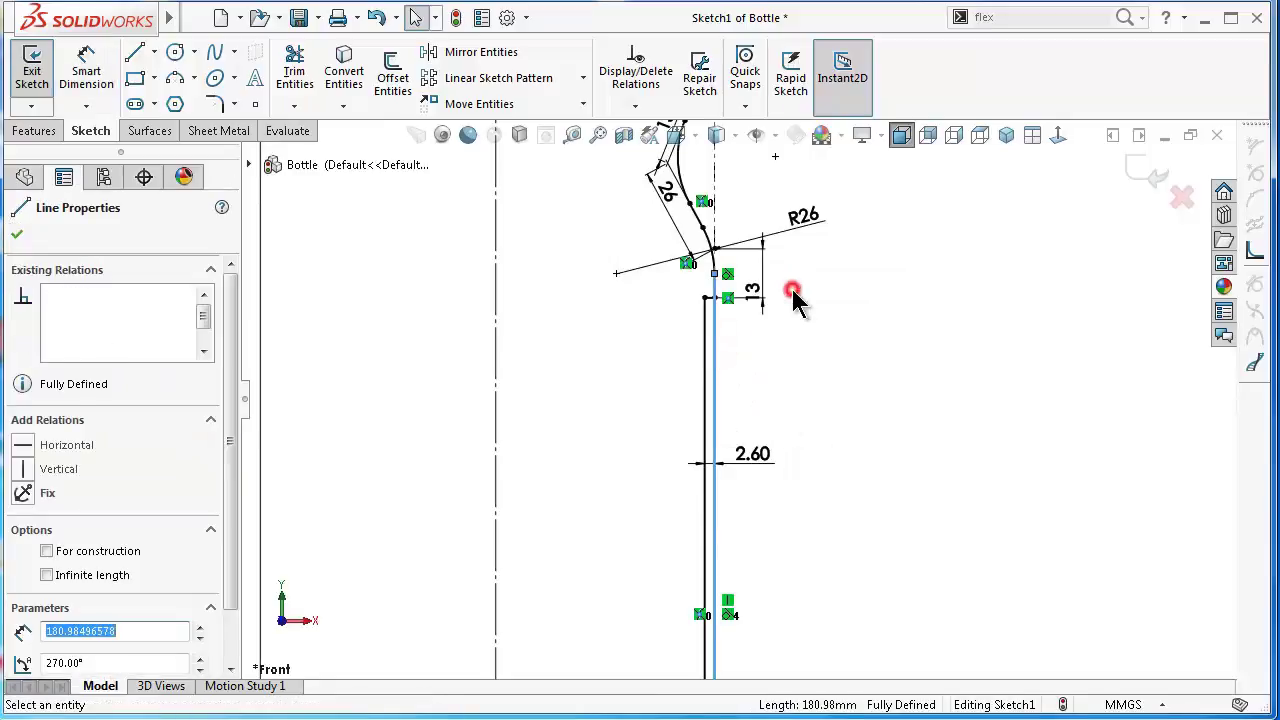
scroll(754, 406, "up", 1)
scroll(754, 406, "up", 1)
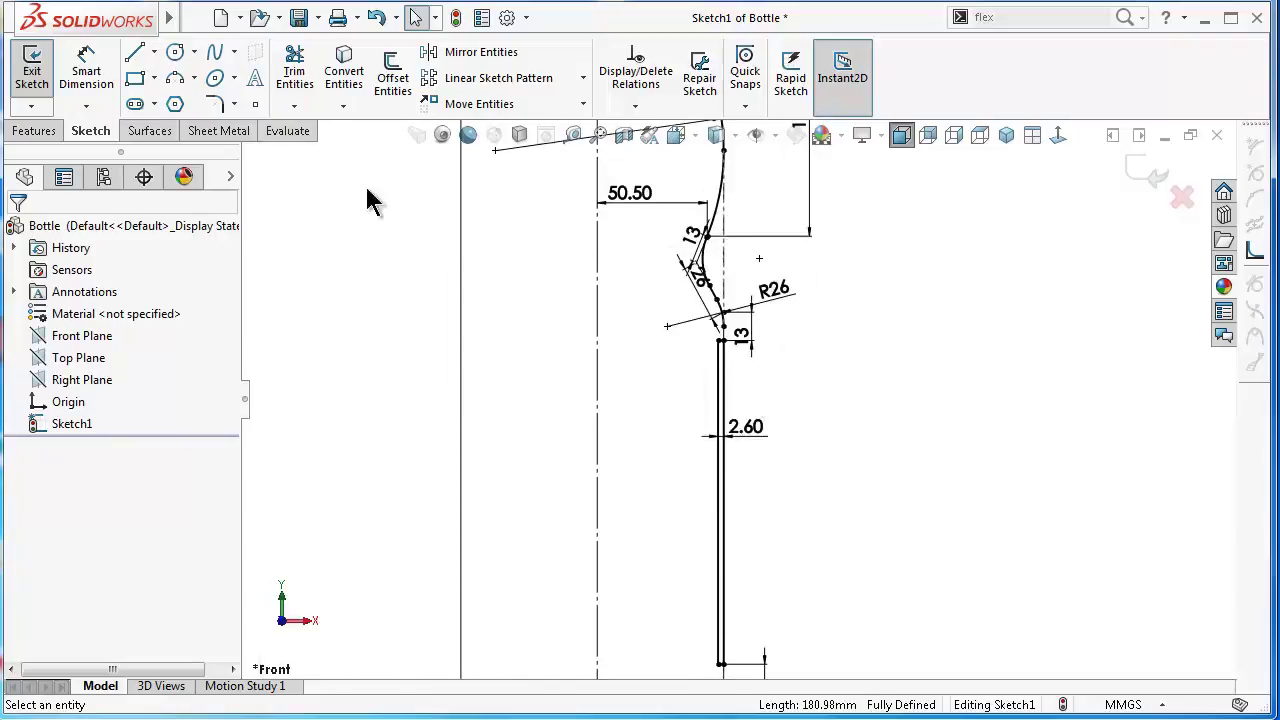
left_click(597, 437)
left_click(673, 364)
left_click(855, 414)
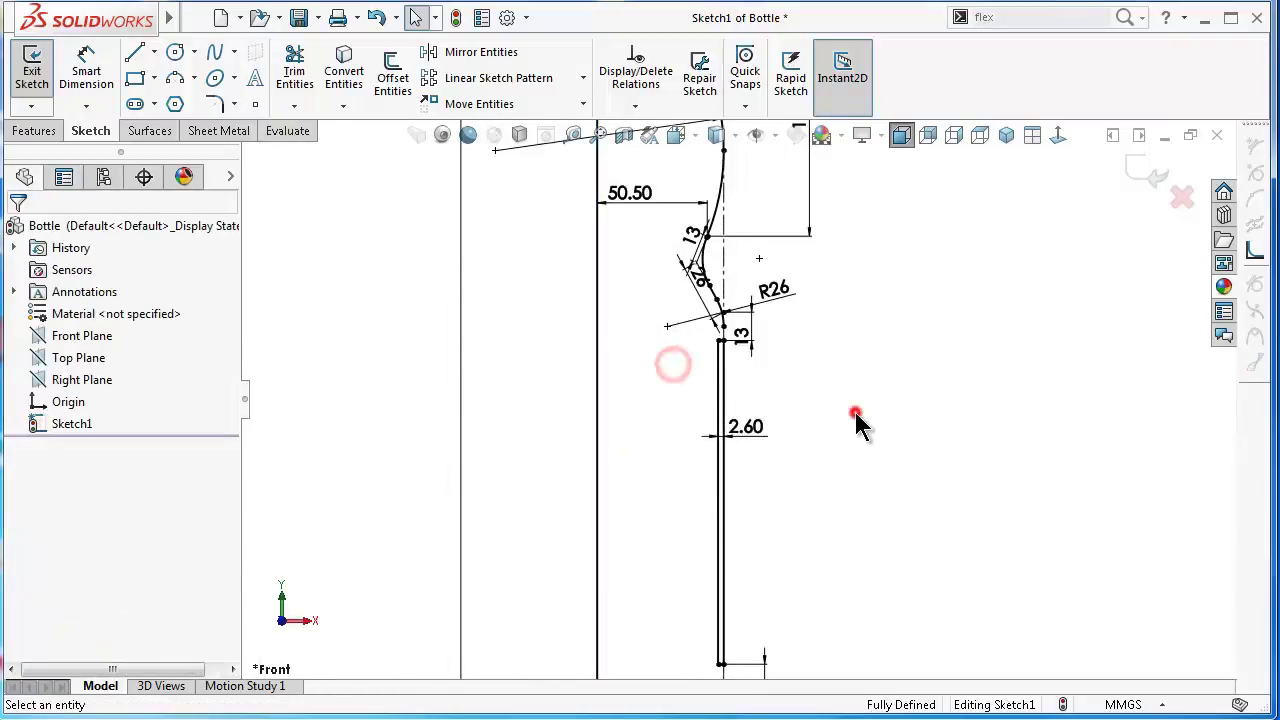
scroll(778, 375, "down", 3)
right_click_drag(855, 412, 771, 400)
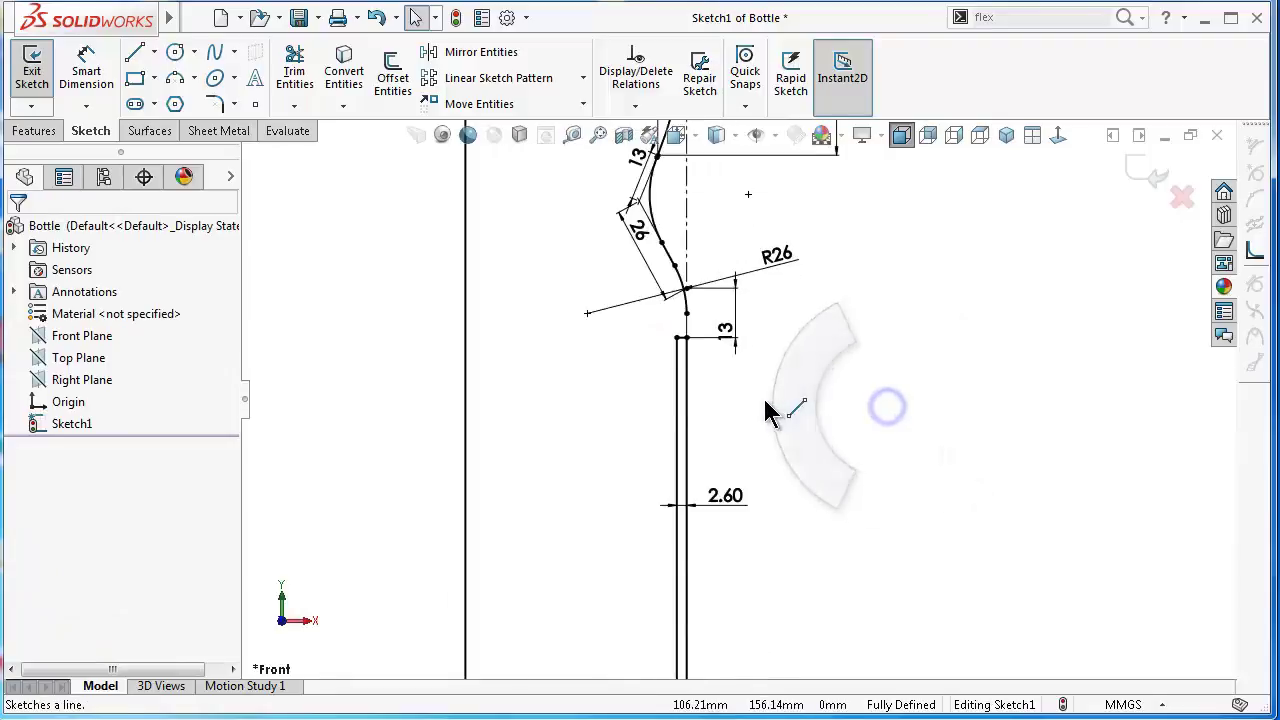
Step: Draw vertical lines from the R26 curve's end to the neck wall and from the wall to the base edge
scroll(690, 320, "down", 3)
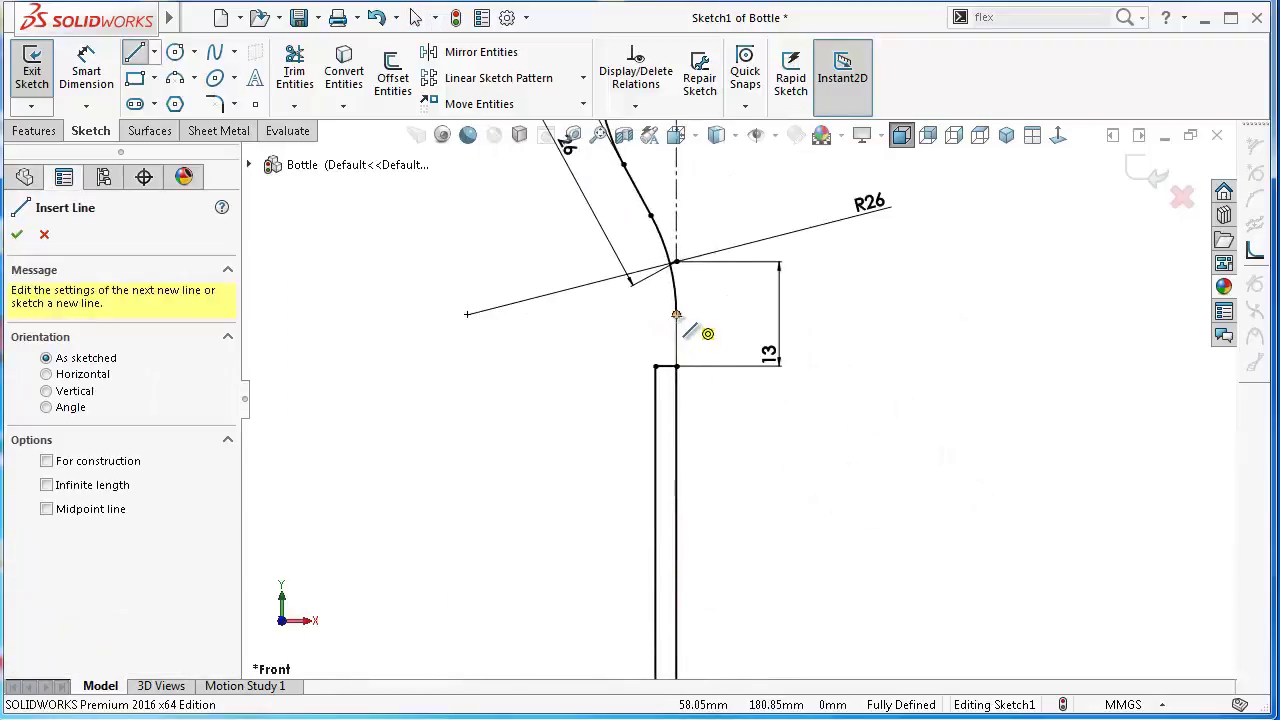
left_click(676, 316)
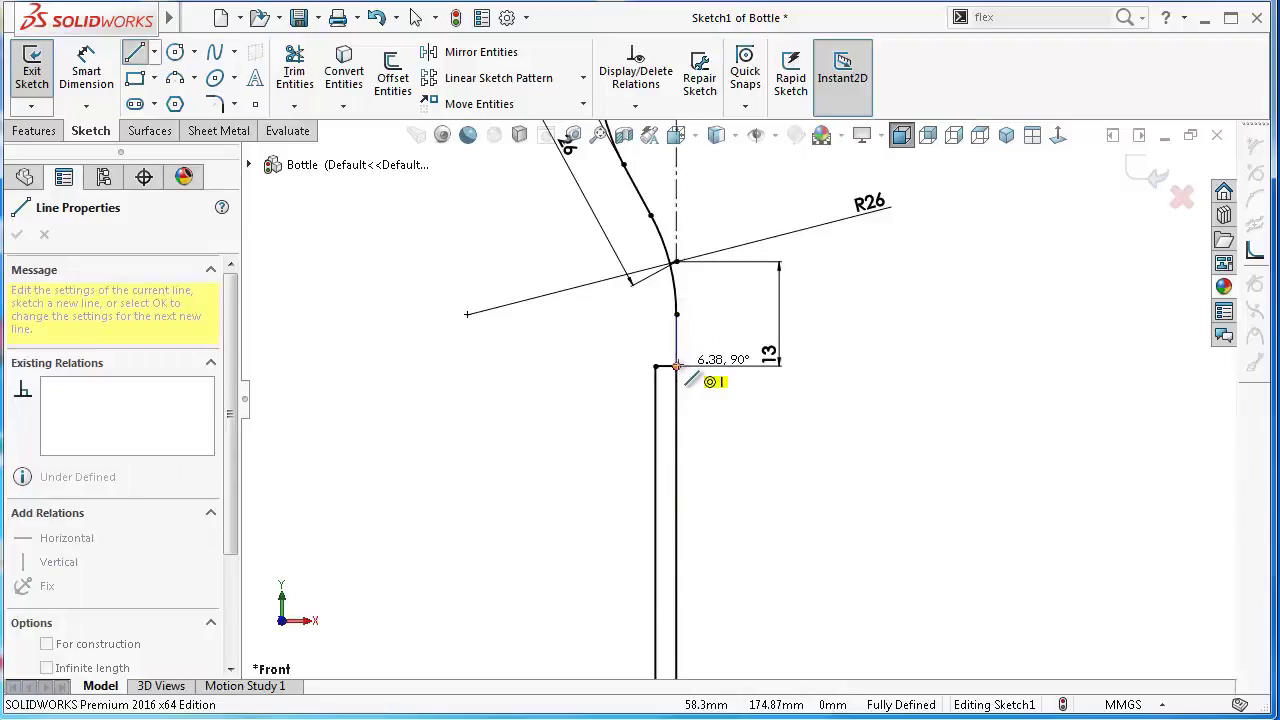
left_click(676, 366)
scroll(808, 457, "up", 2)
scroll(760, 500, "up", 3)
scroll(747, 613, "up", 3)
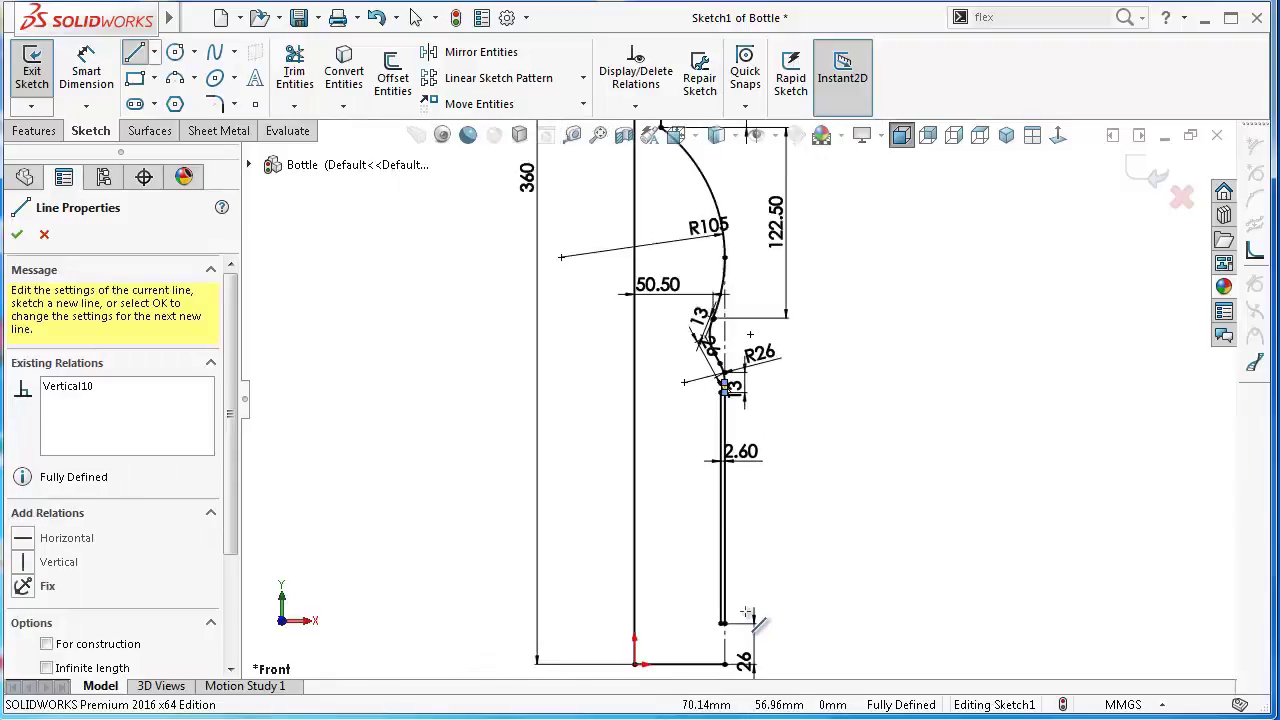
scroll(747, 613, "down", 3)
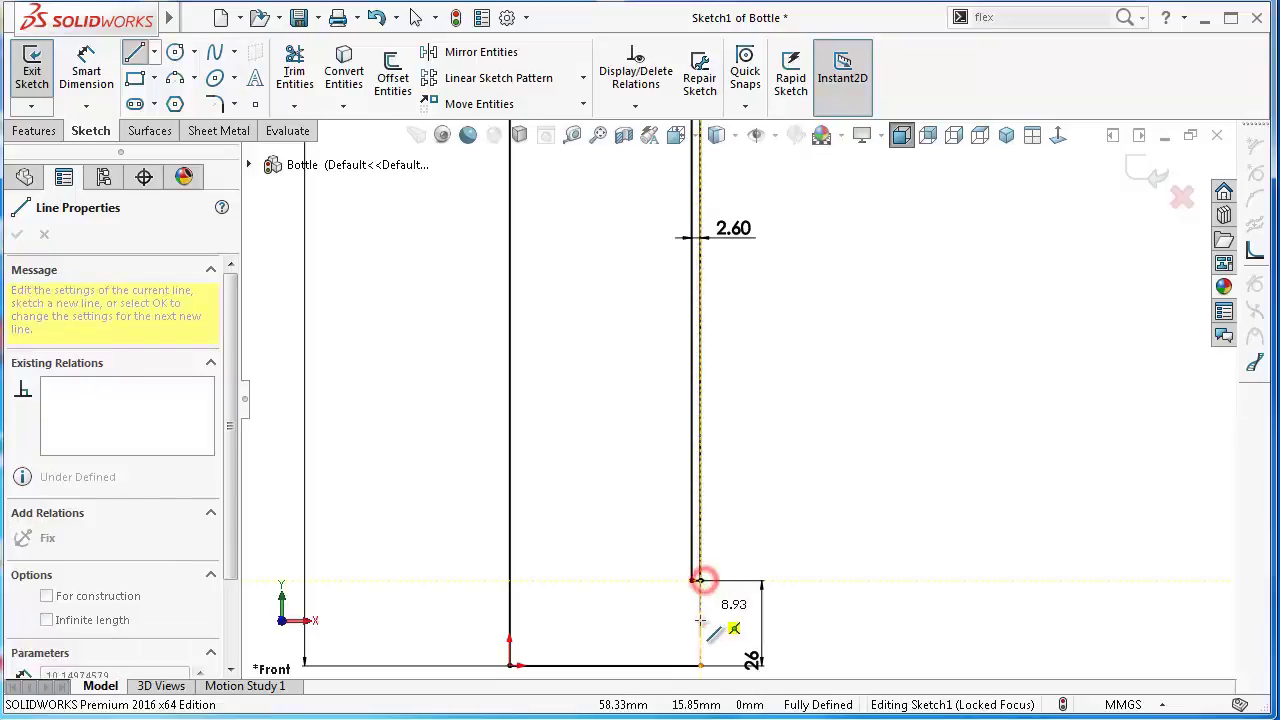
left_click(700, 663)
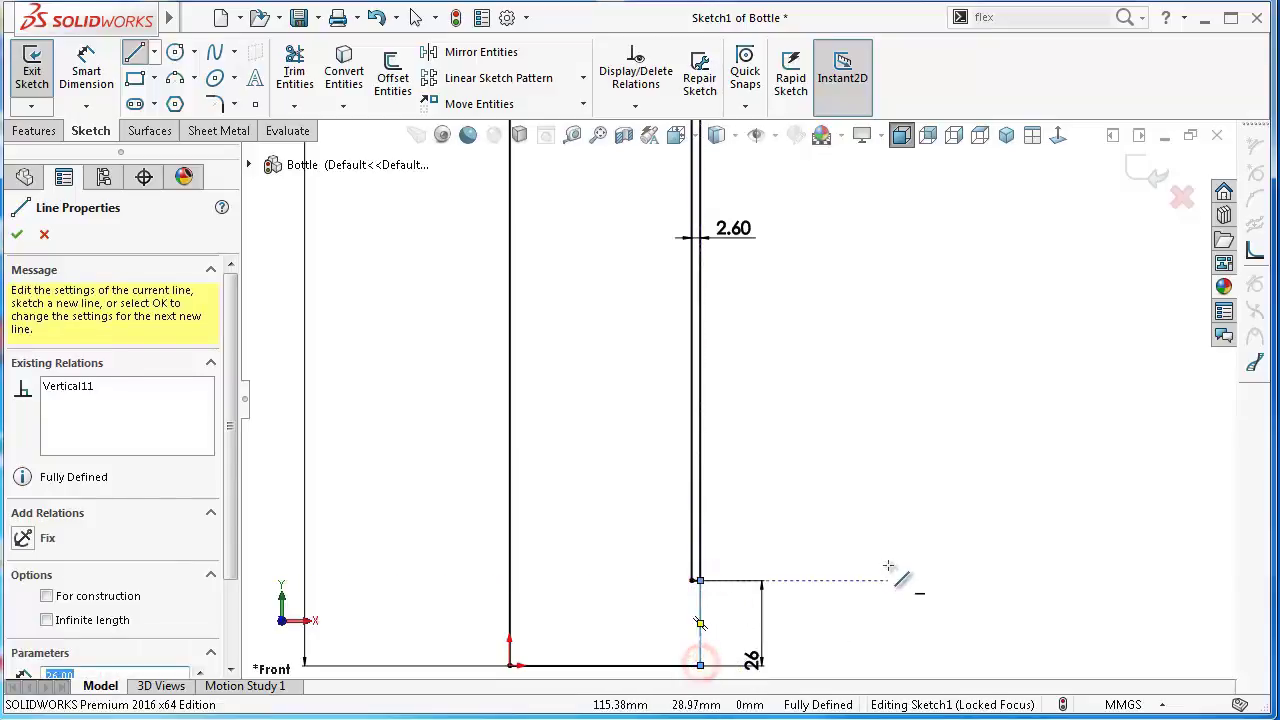
scroll(815, 500, "down", 2)
key("Escape")
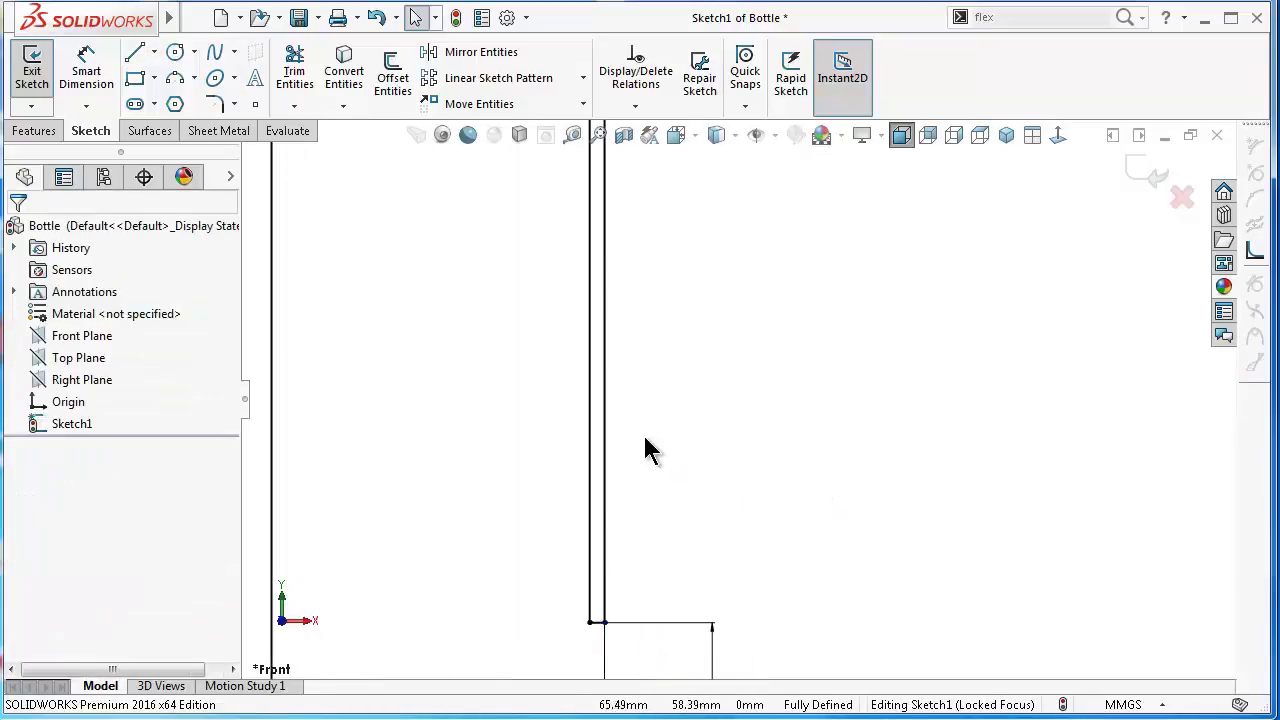
left_click(605, 432)
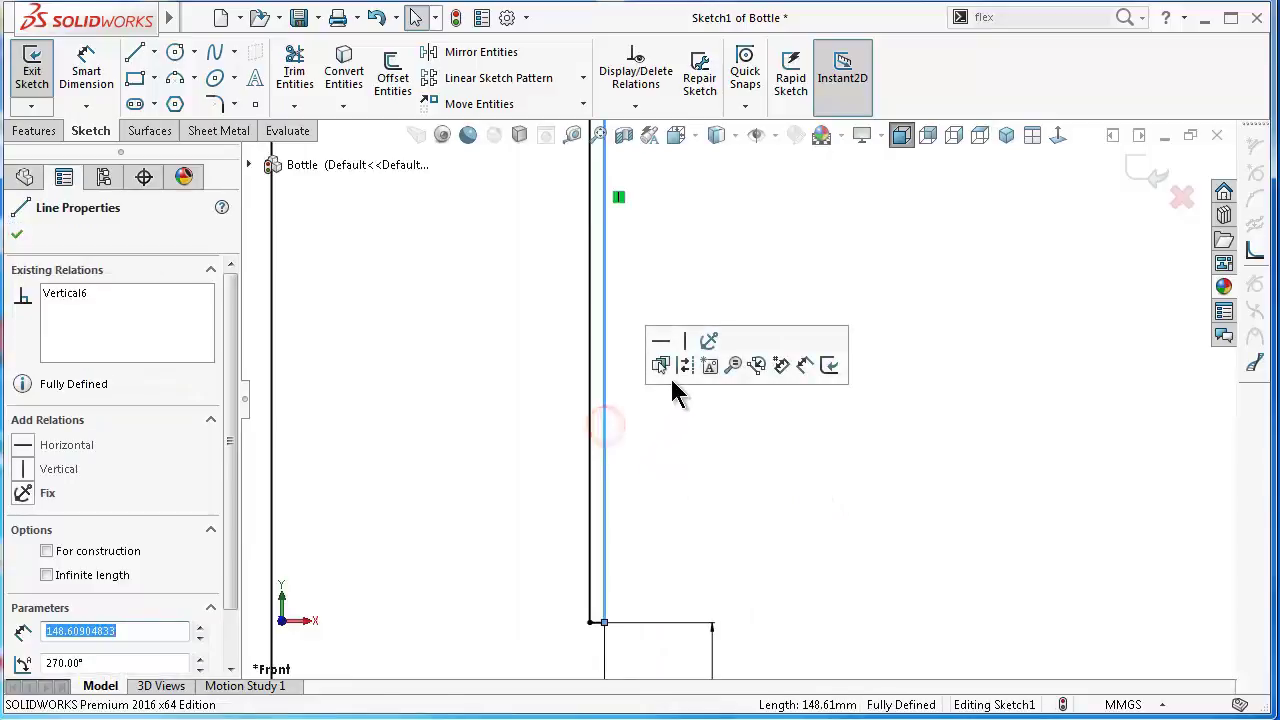
left_click(685, 370)
left_click(669, 433)
scroll(670, 440, "up", 2)
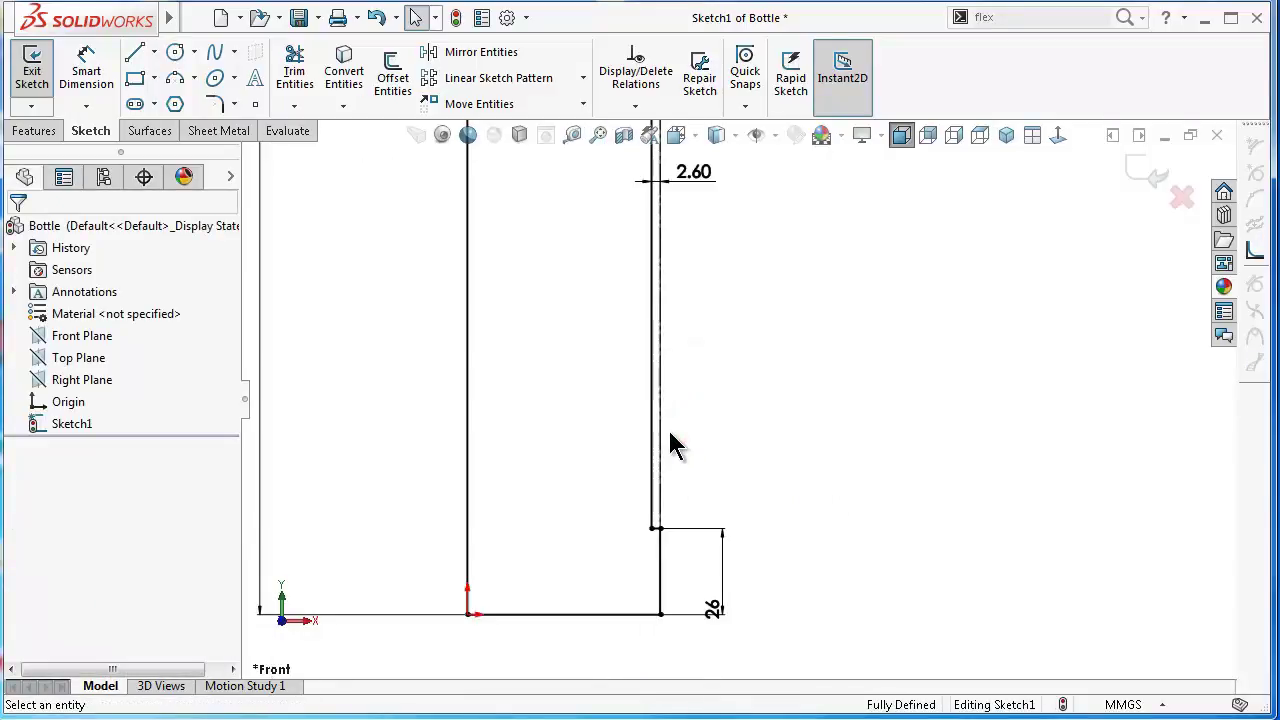
scroll(672, 441, "up", 1)
scroll(672, 340, "up", 1)
scroll(680, 306, "up", 1)
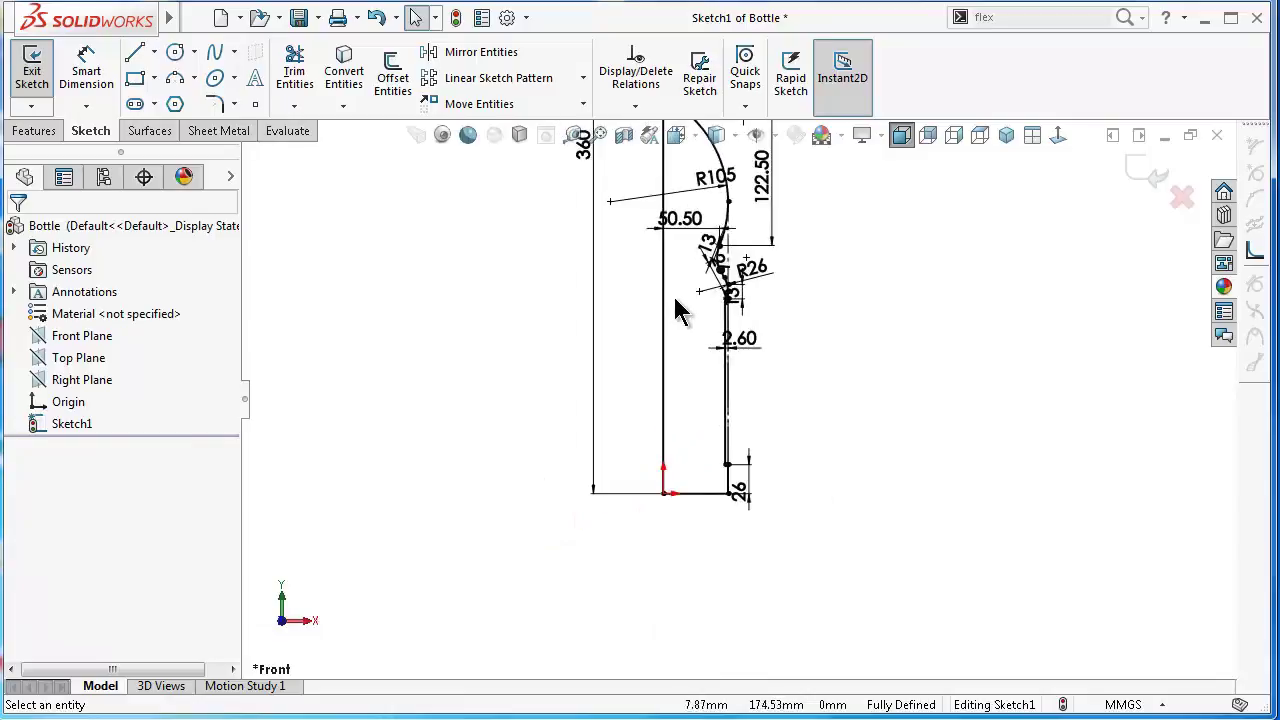
scroll(695, 300, "up", 1)
scroll(720, 292, "down", 1)
scroll(717, 290, "down", 1)
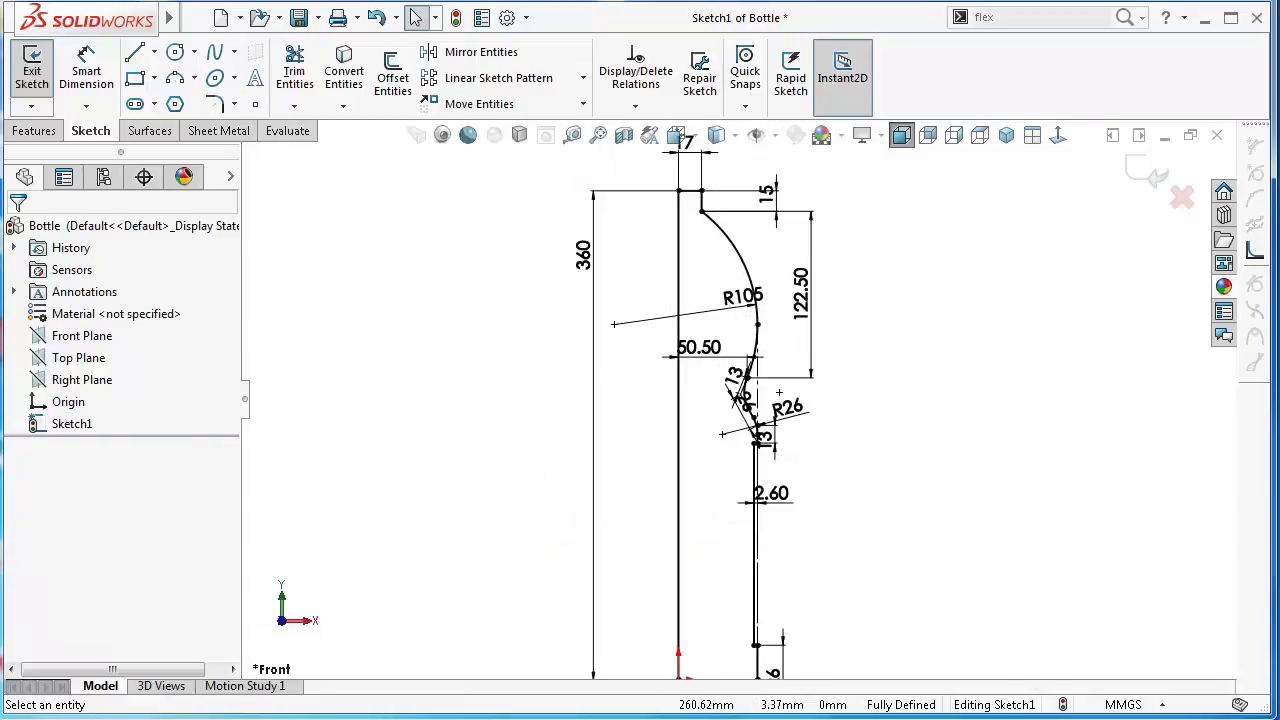
Step: Draw a closed four-sided lip with a slanted top edge against the vertical wall near the top
key("l")
scroll(734, 375, "down", 5)
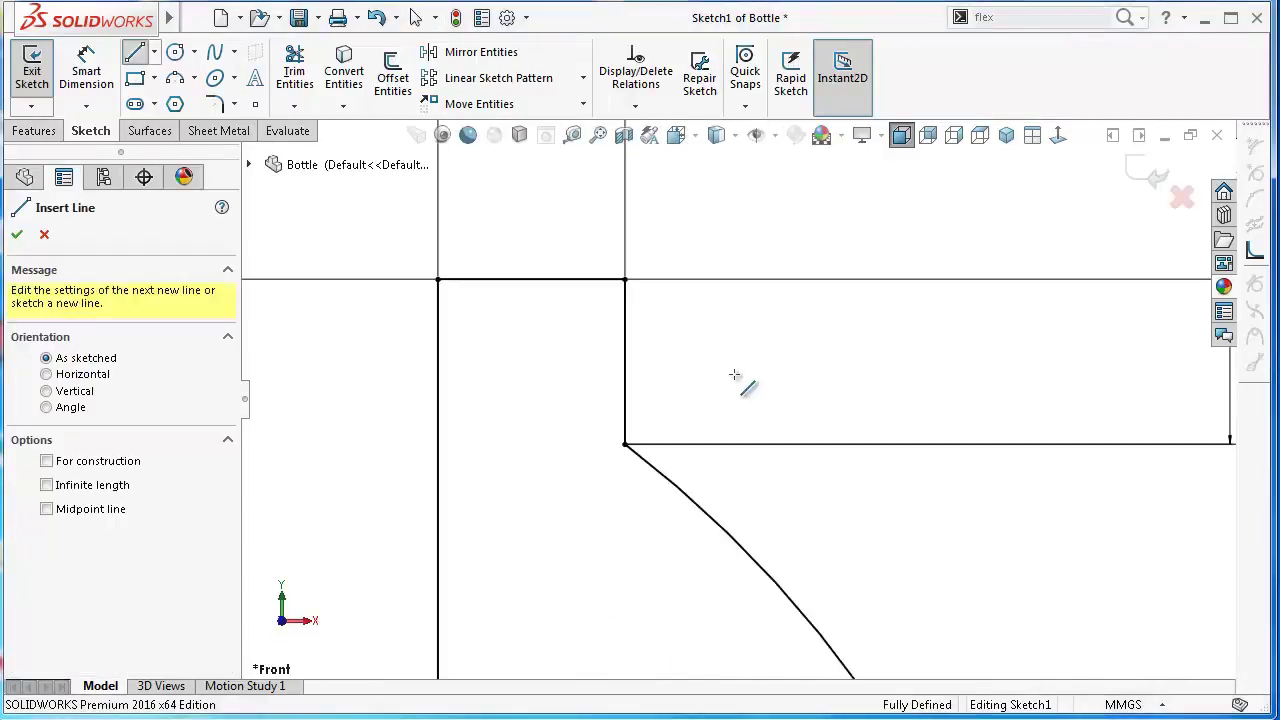
left_click(625, 393)
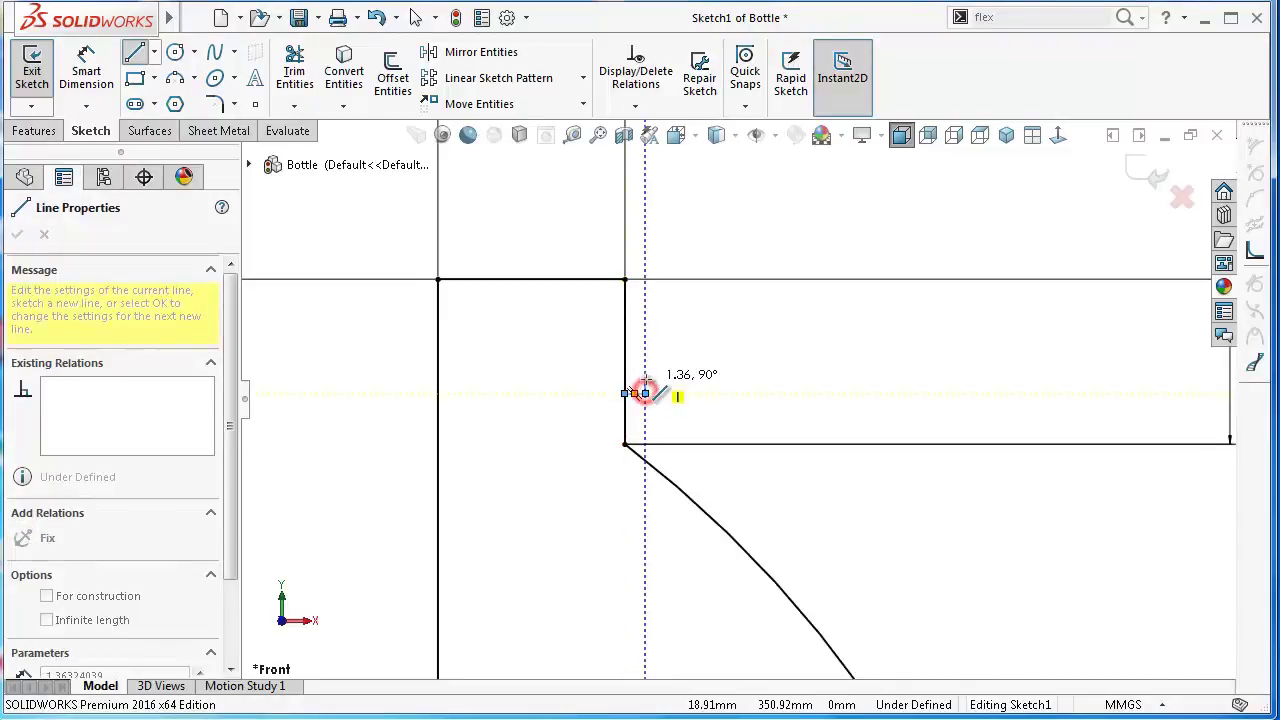
left_click(645, 391)
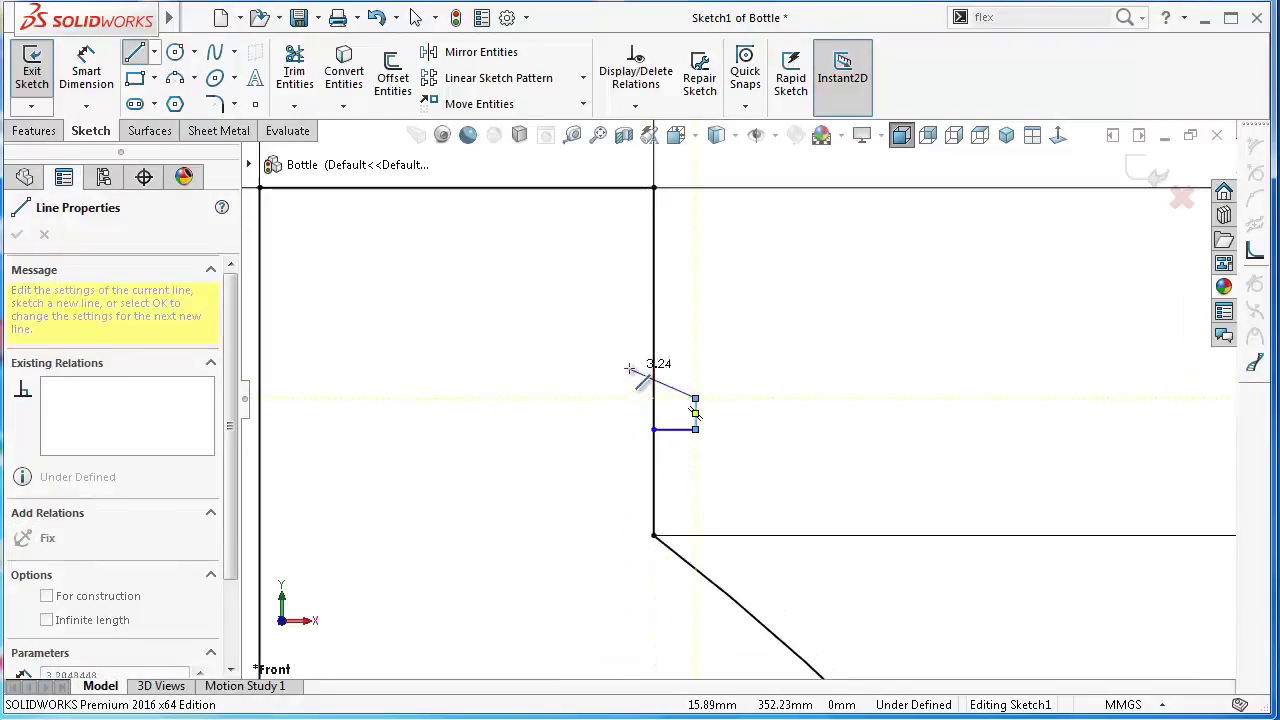
scroll(636, 372, "down", 3)
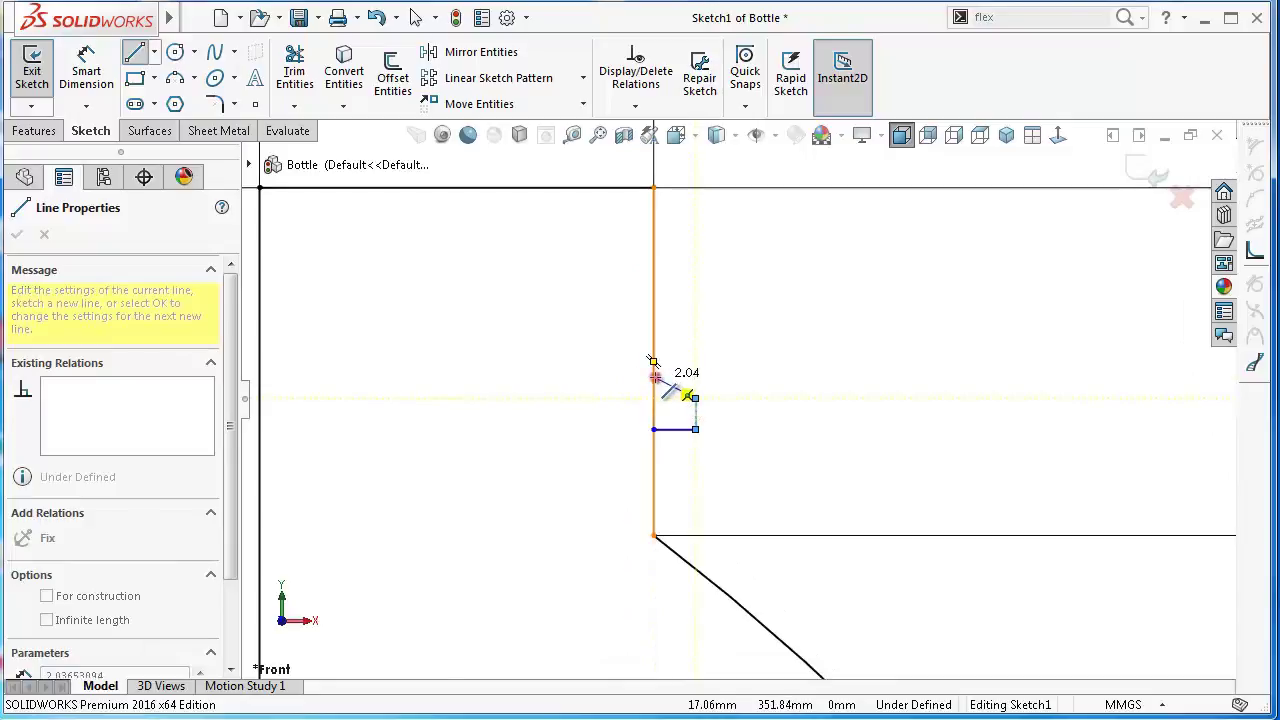
left_click(654, 377)
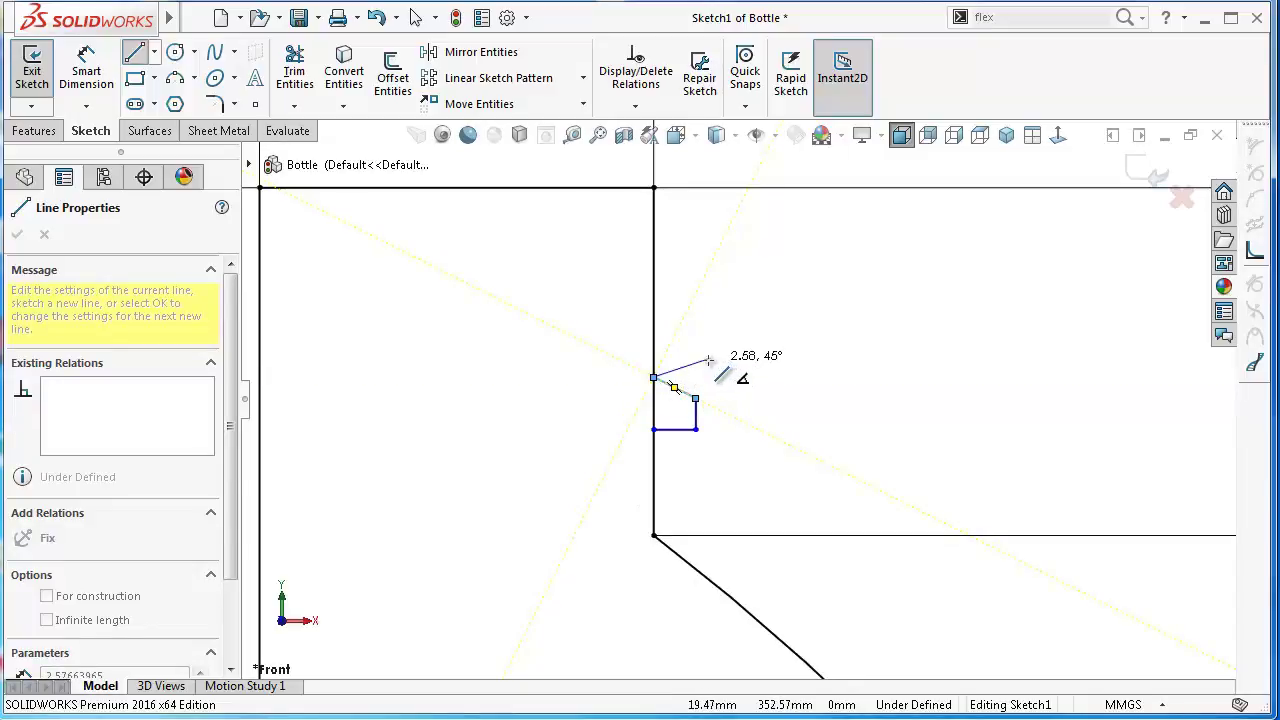
left_click(653, 404)
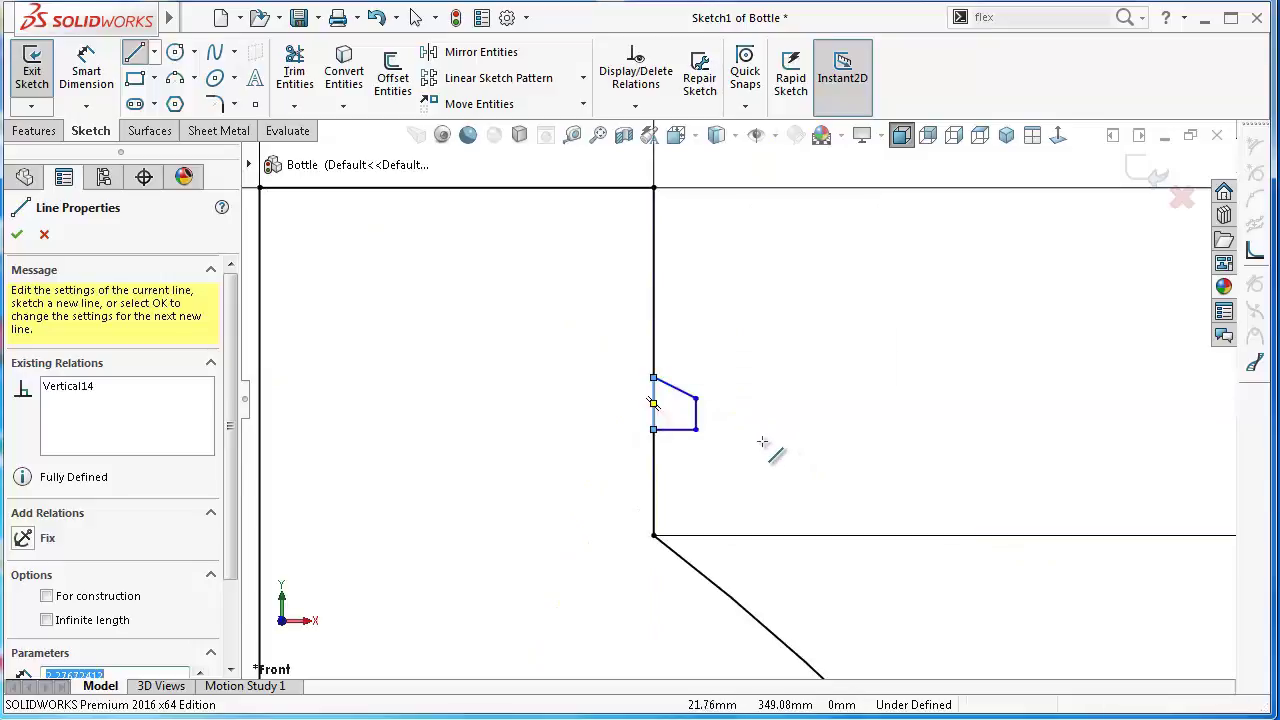
scroll(766, 449, "up", 1)
right_click_drag(761, 441, 760, 317)
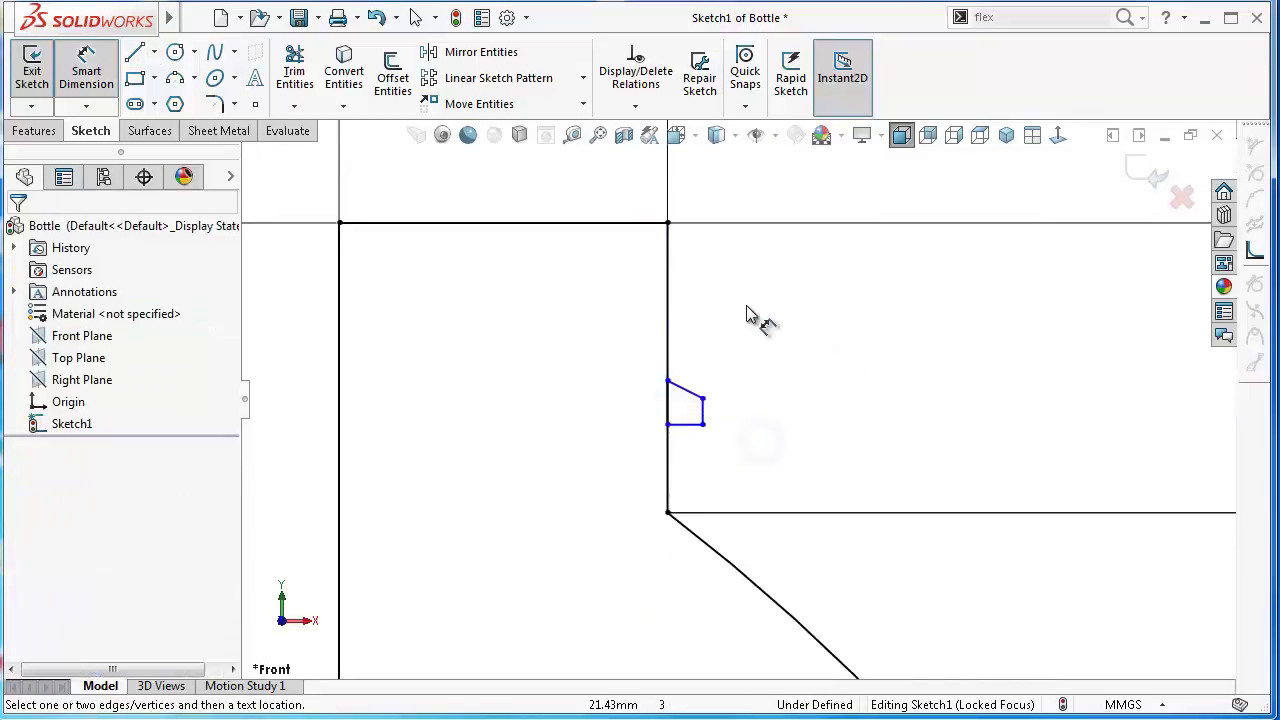
Step: Dimension the lip 10.5 below the top edge and give its short vertical line 1 mm
left_click(686, 424)
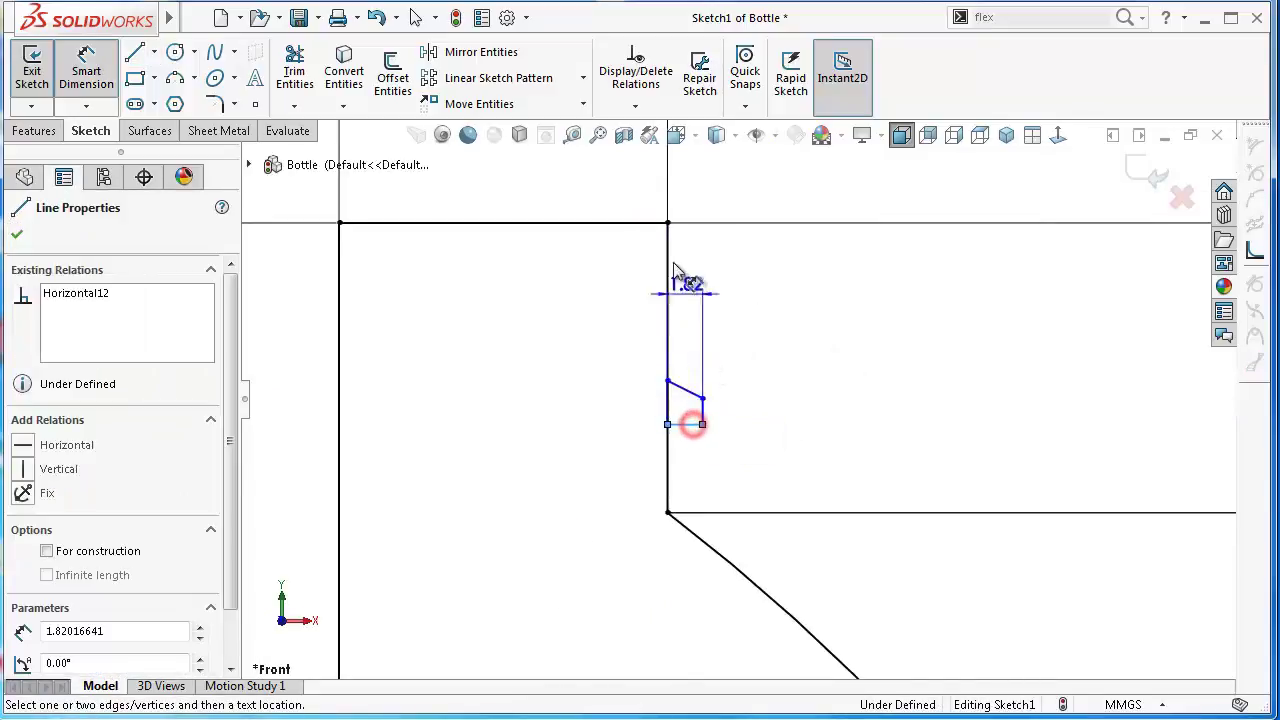
left_click(643, 220)
left_click(853, 316)
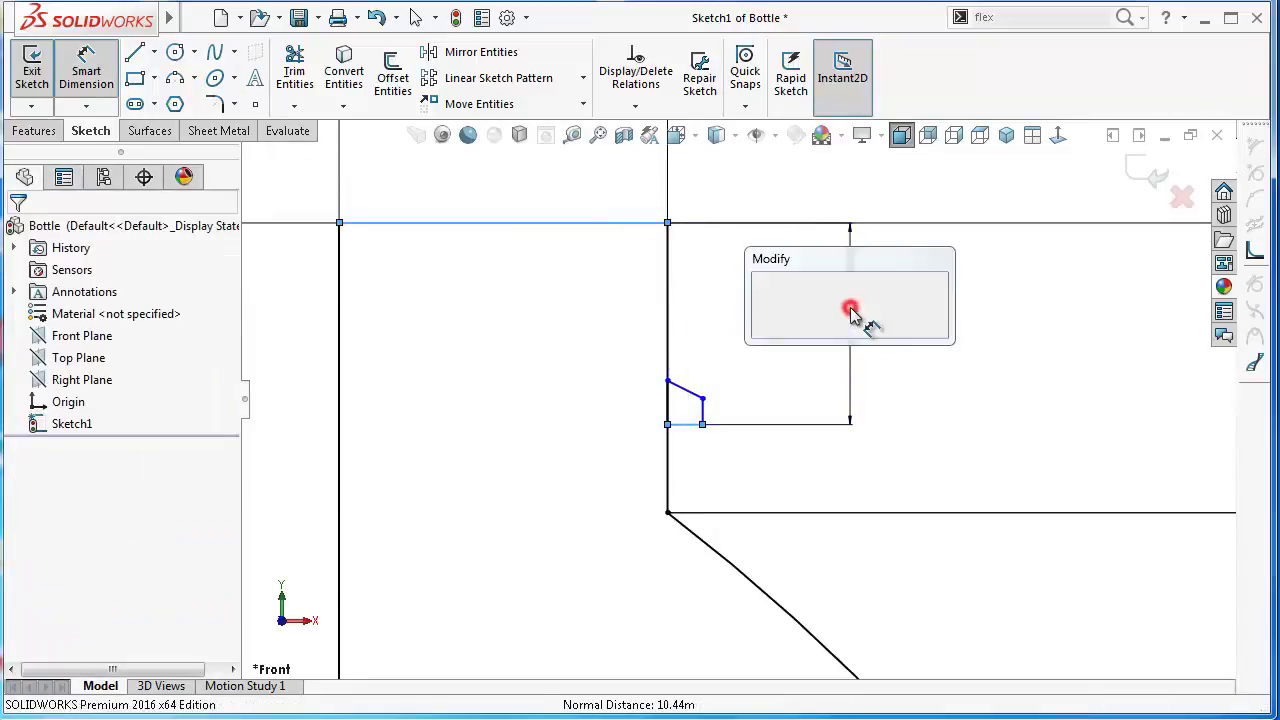
type("10.5")
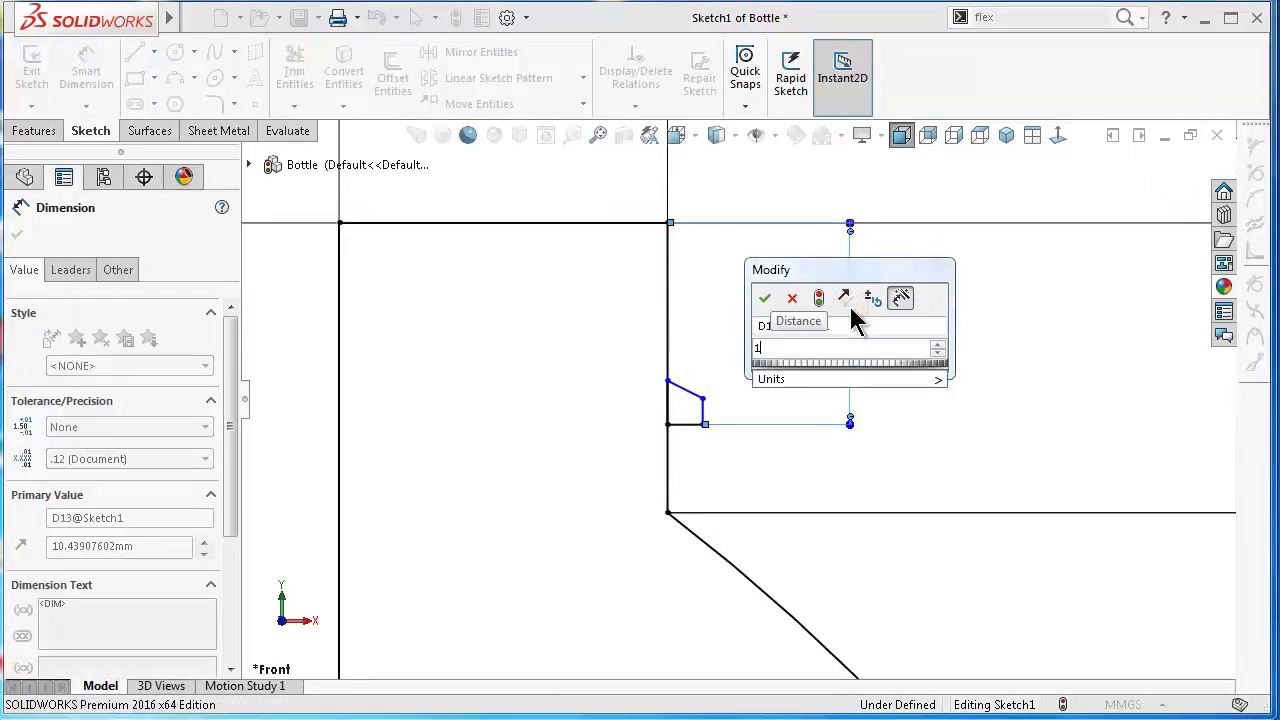
key("Return")
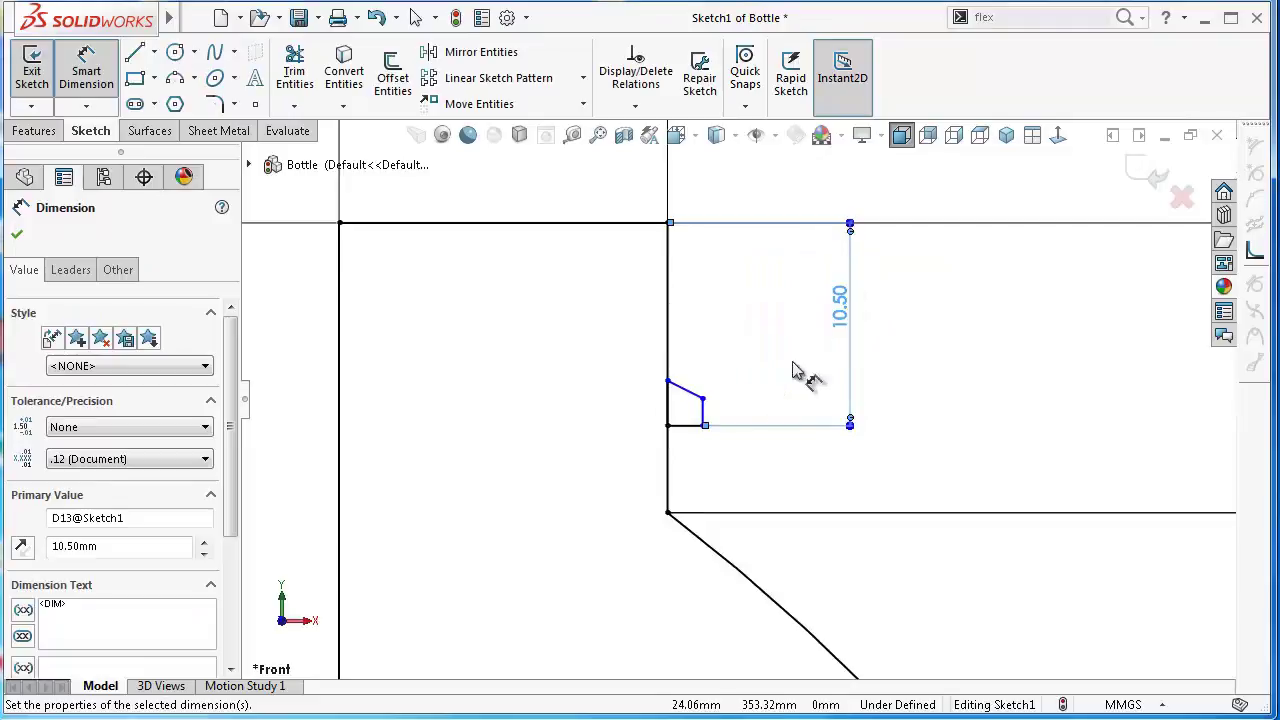
scroll(734, 392, "down", 2)
left_click(690, 420)
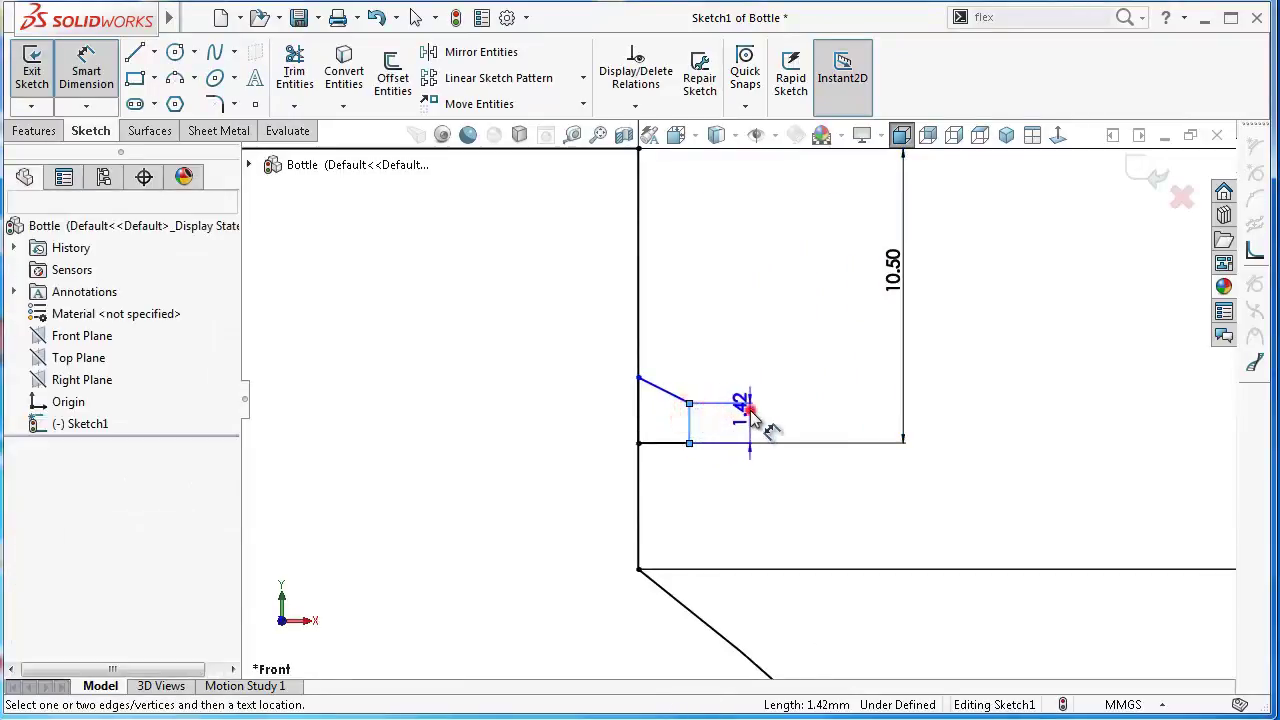
left_click(750, 408)
type("1")
key("Return")
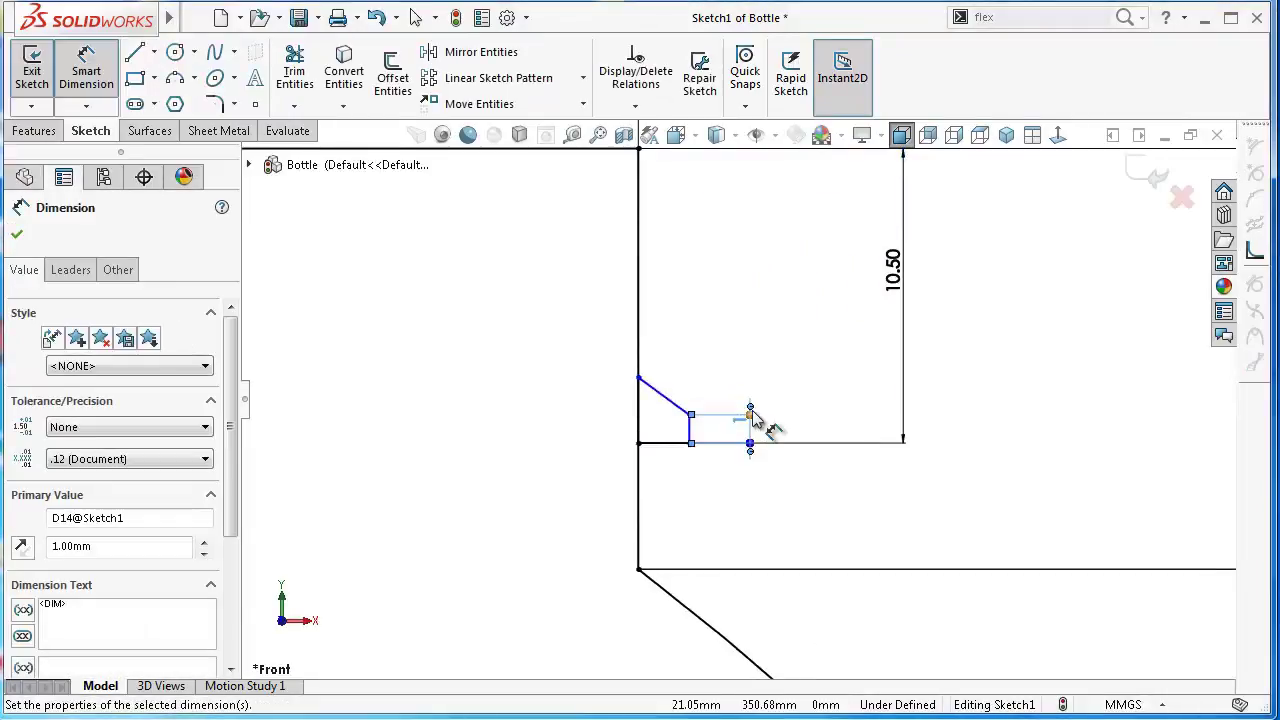
Step: Set both the chamfer's width and height to 1.5 mm
left_click(675, 445)
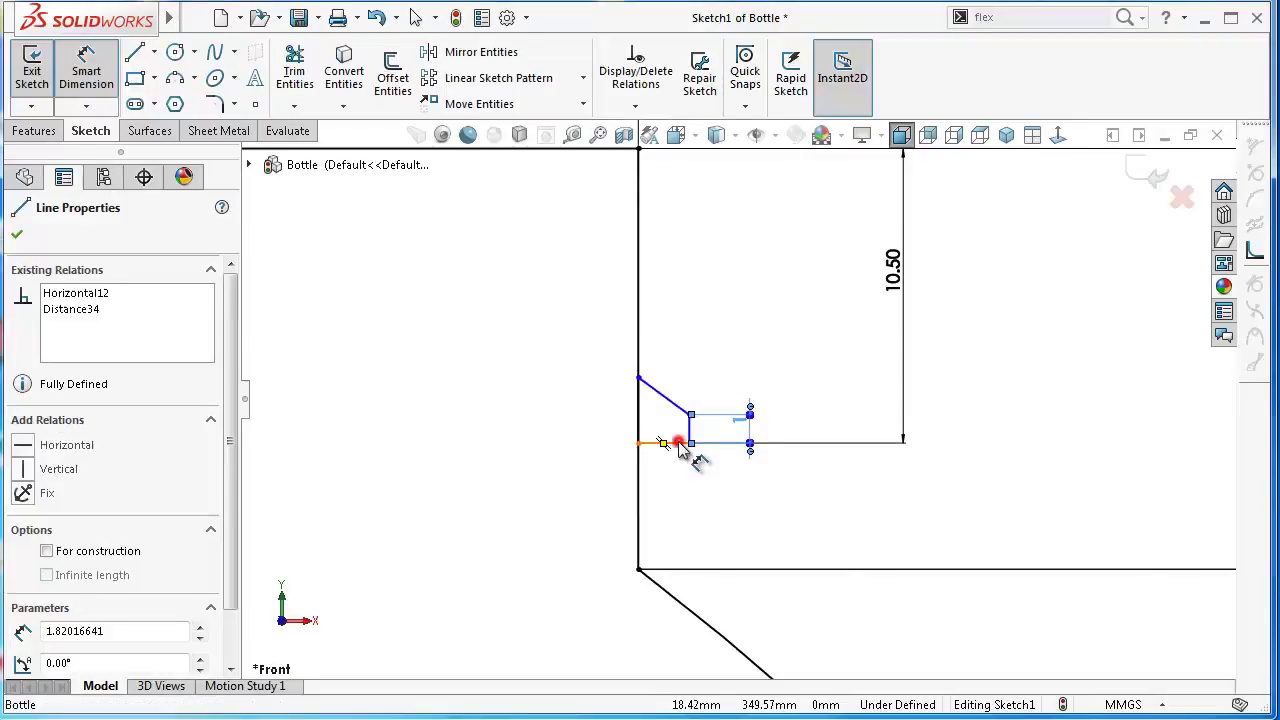
left_click(710, 508)
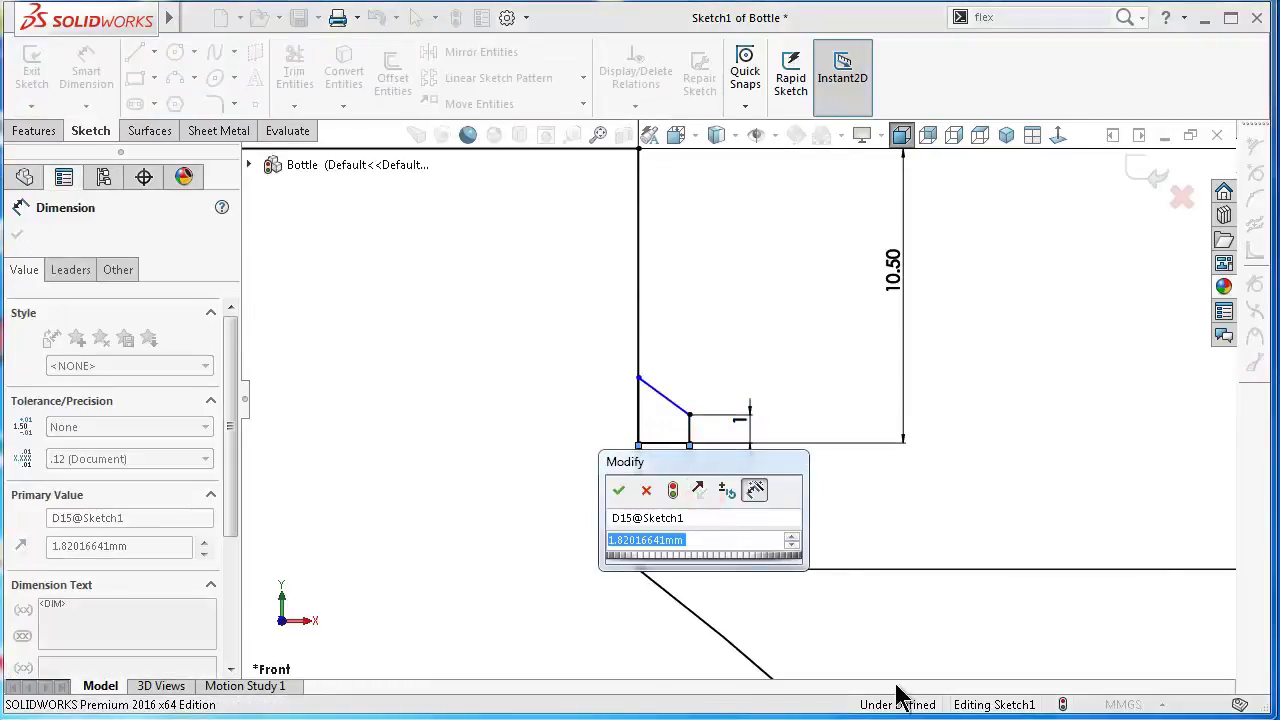
left_click(710, 539)
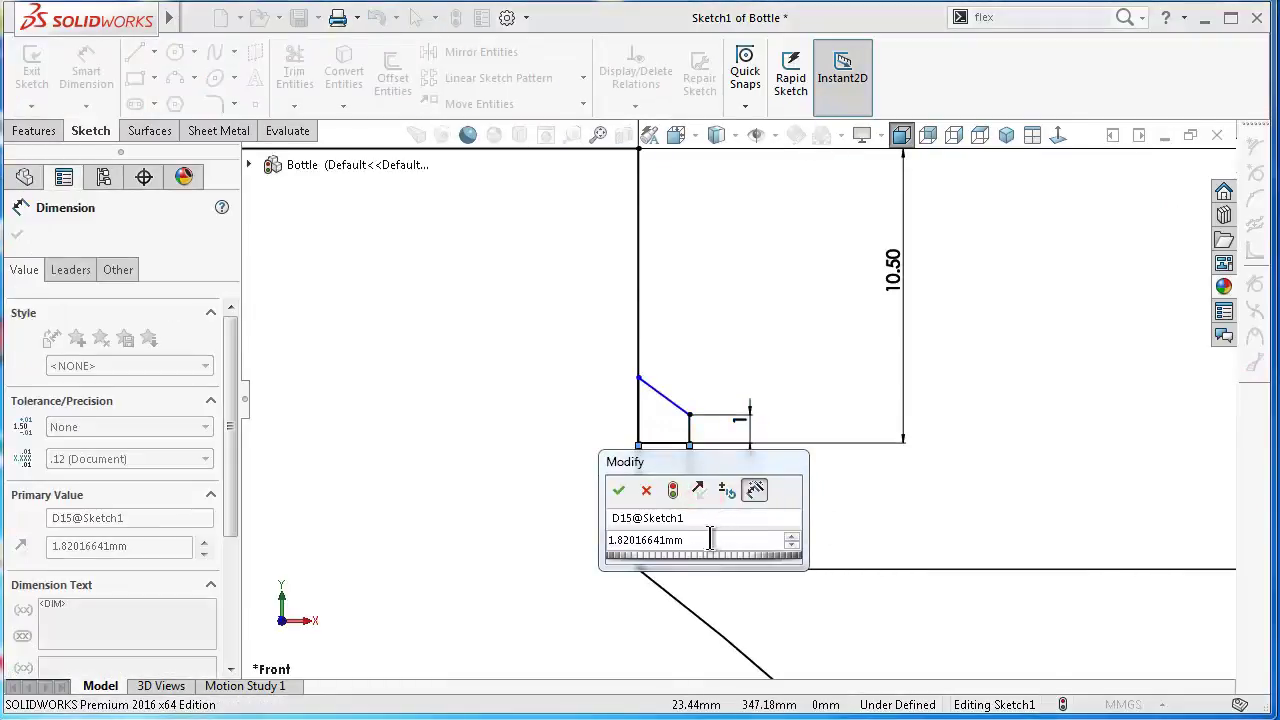
double_click(707, 540)
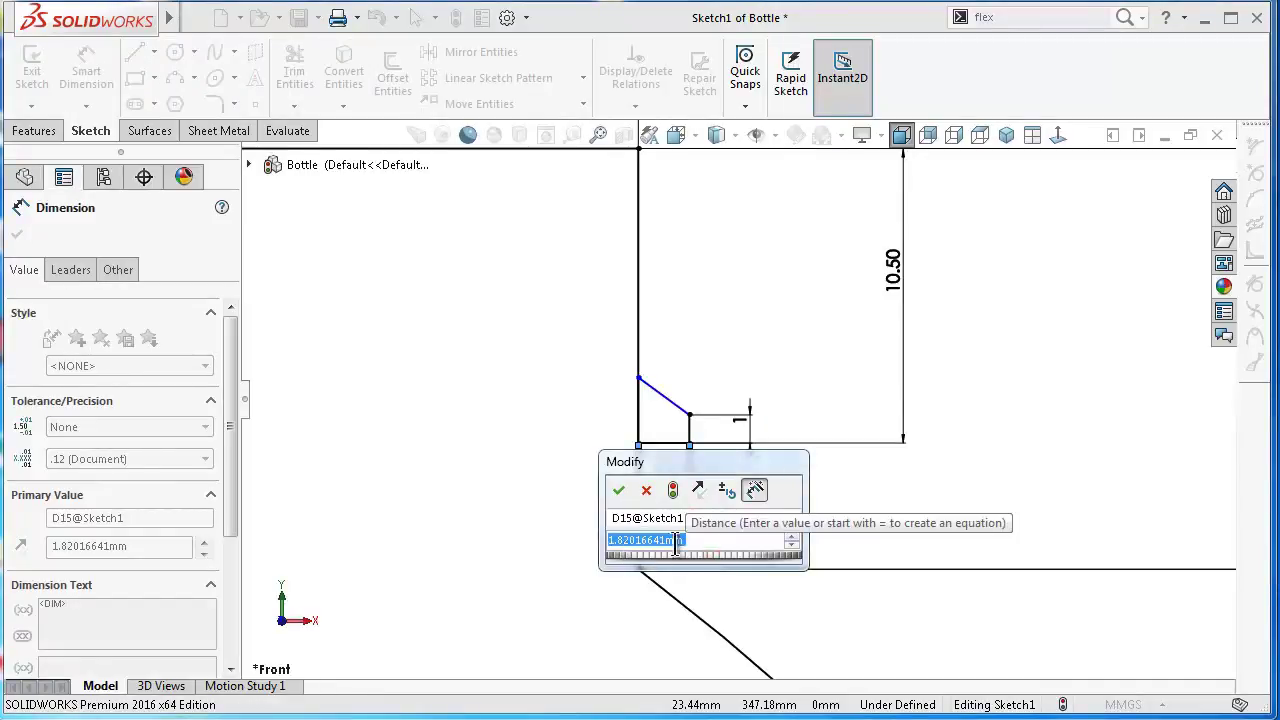
type("1.5")
key("Return")
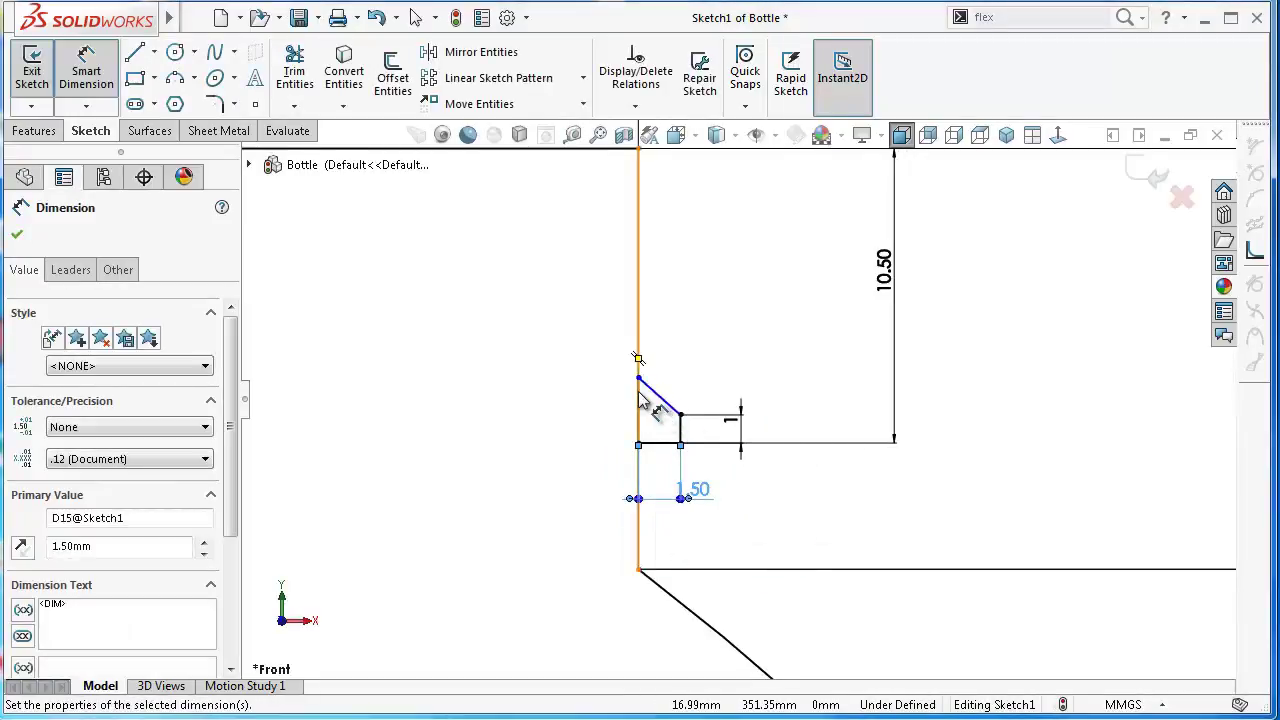
left_click(639, 400)
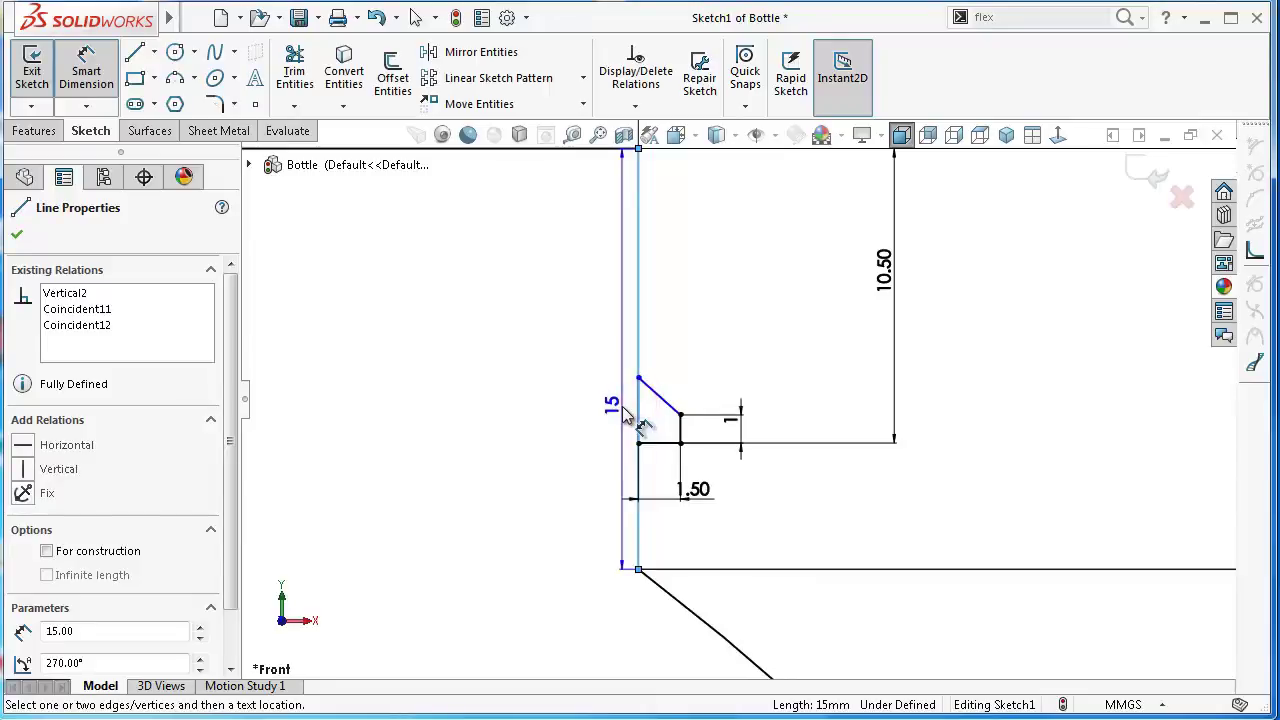
key("Escape")
left_click(662, 444)
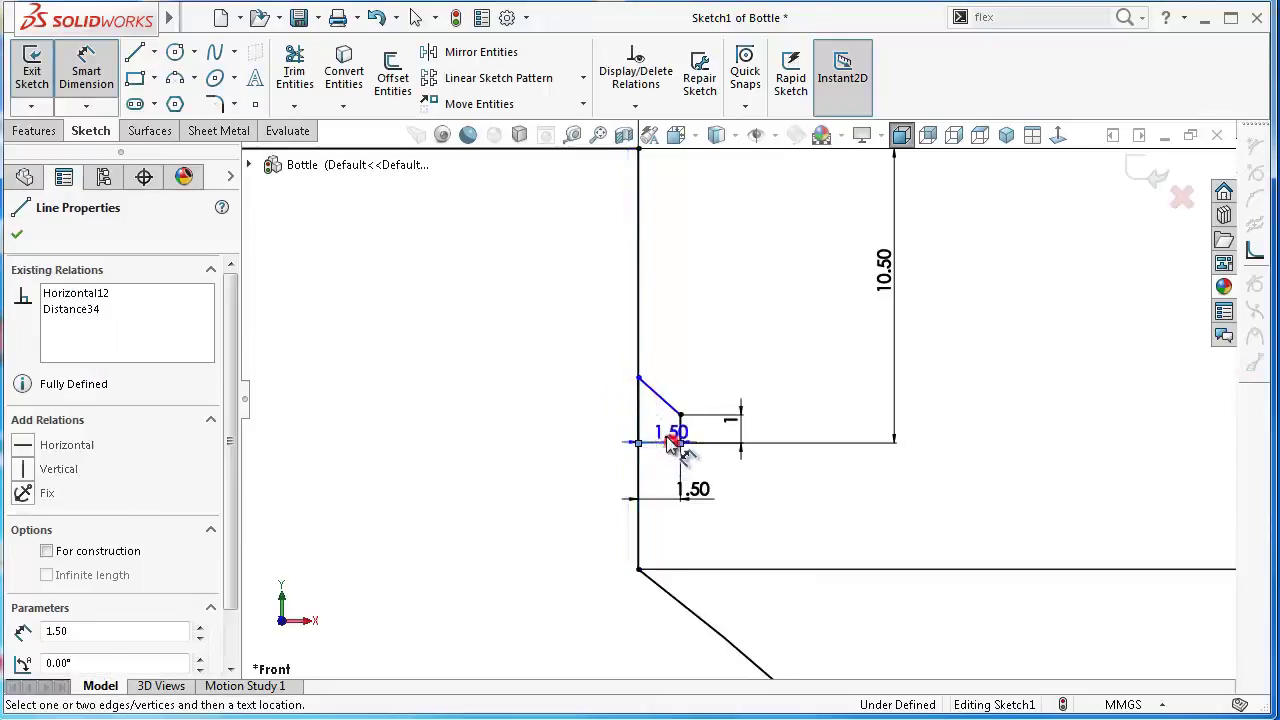
left_click(640, 382)
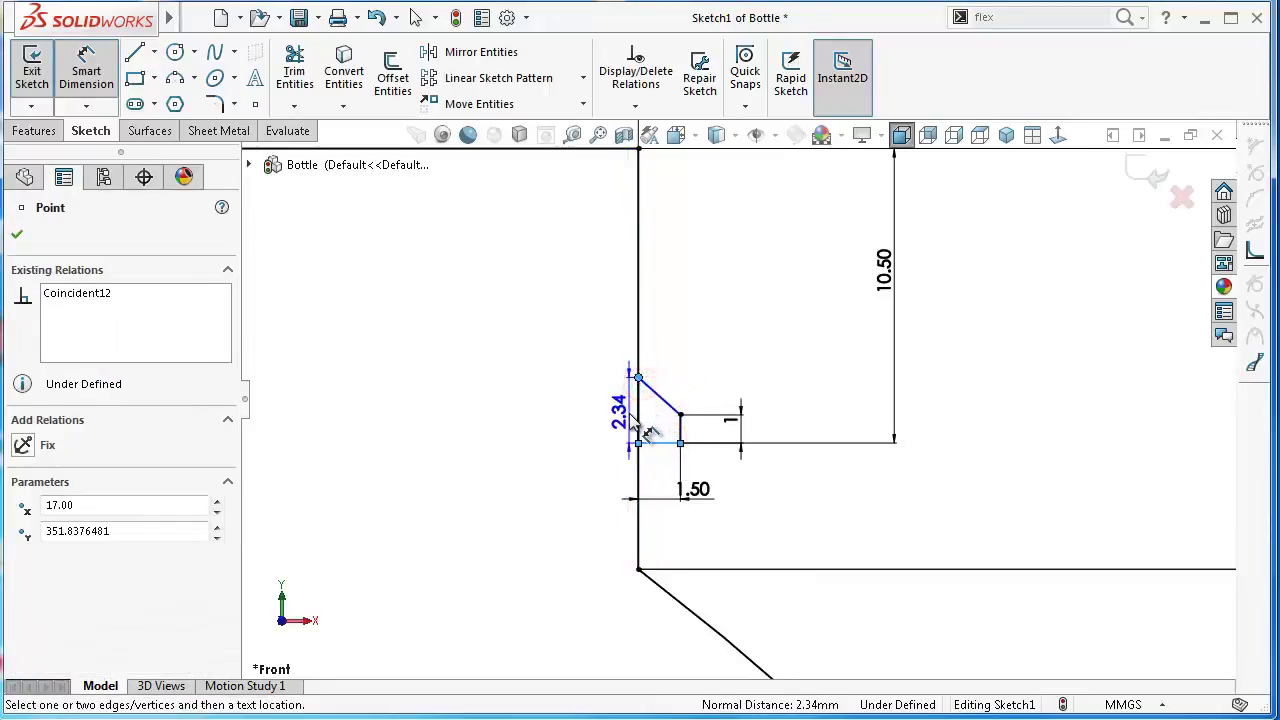
left_click(630, 412)
type("1.5")
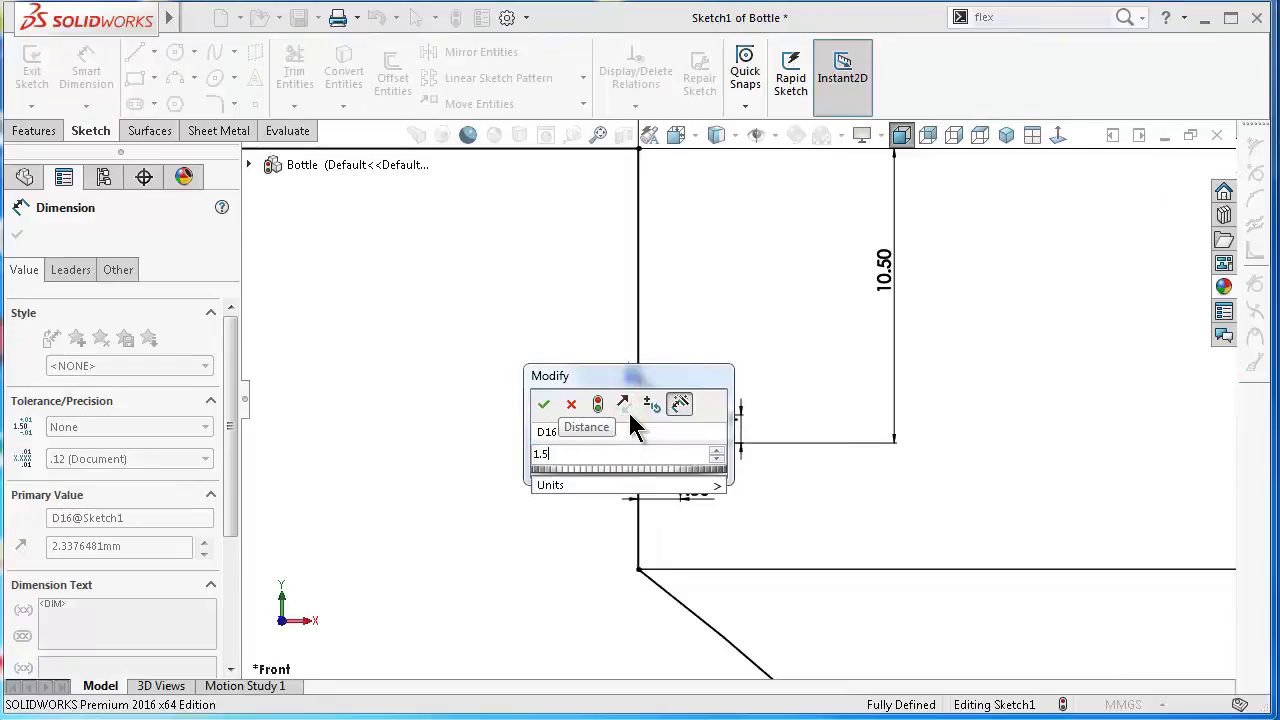
key("Return")
Step: Draw the vertical wall line filling the gap above the lip tab
left_click(685, 340)
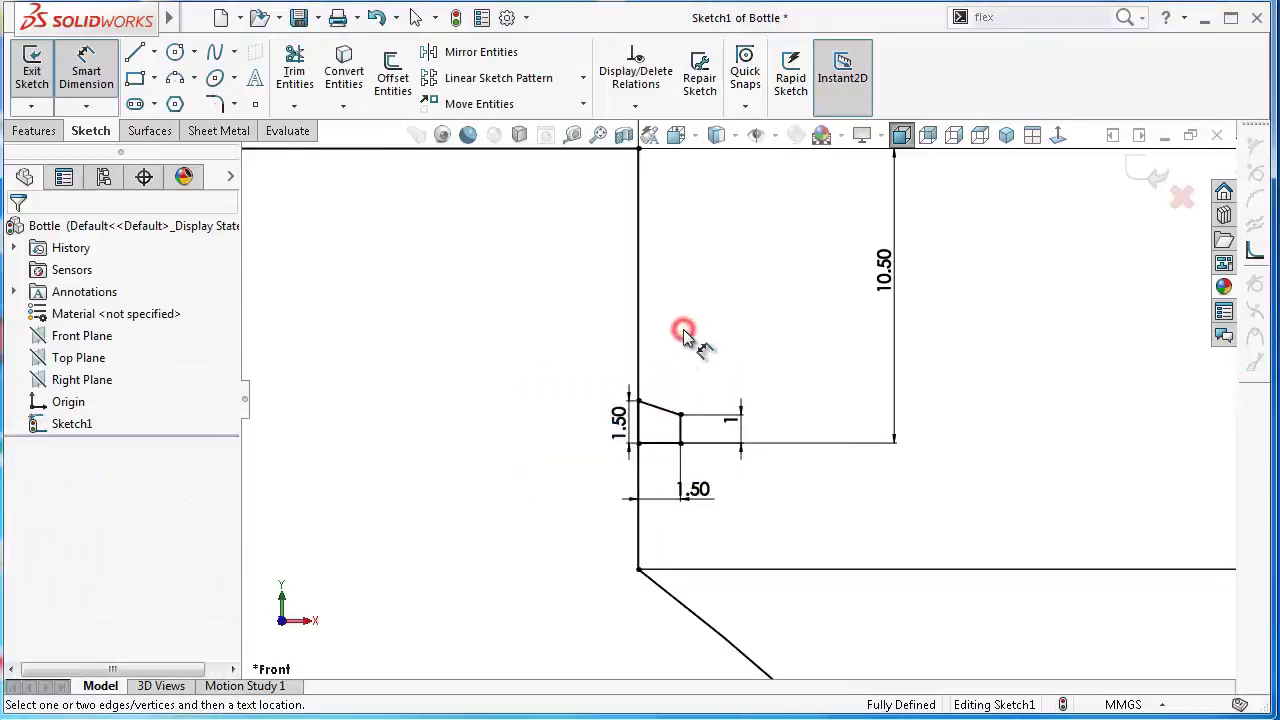
scroll(685, 340, "up", 1)
scroll(685, 340, "up", 1)
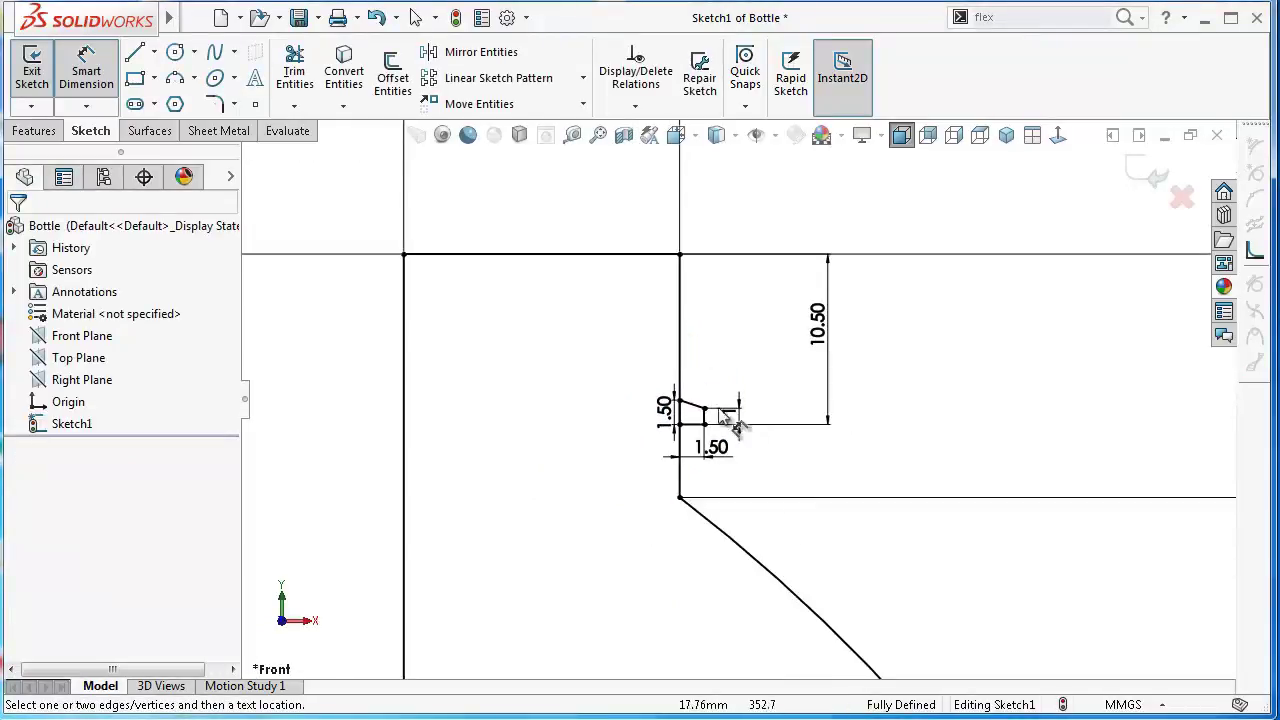
scroll(737, 428, "up", 1)
scroll(823, 586, "down", 1)
scroll(697, 328, "down", 2)
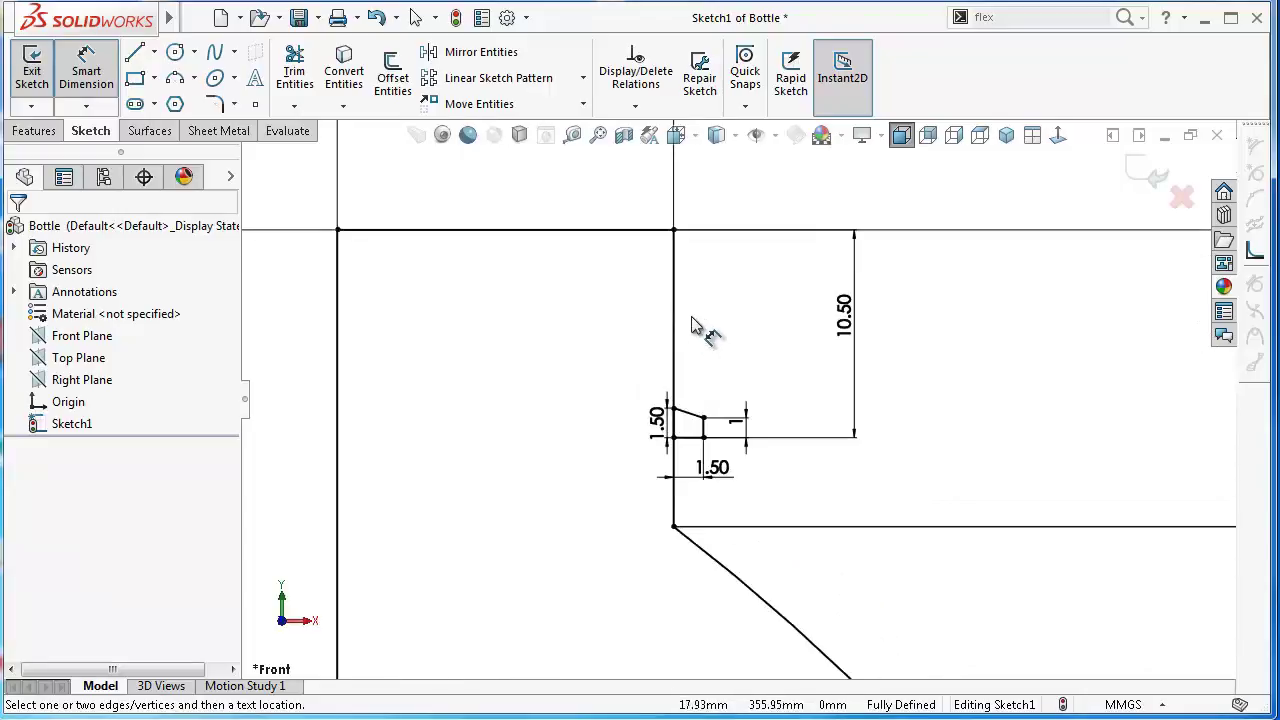
key("Escape")
left_click(675, 330)
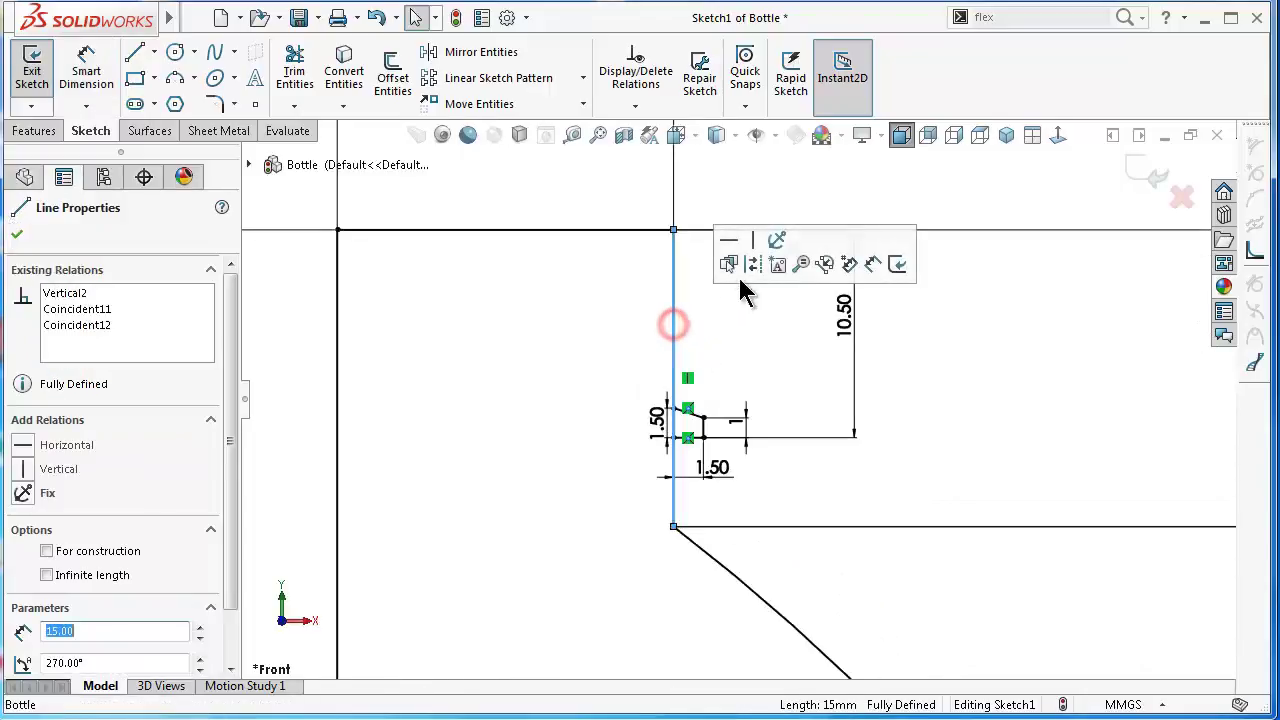
left_click(752, 266)
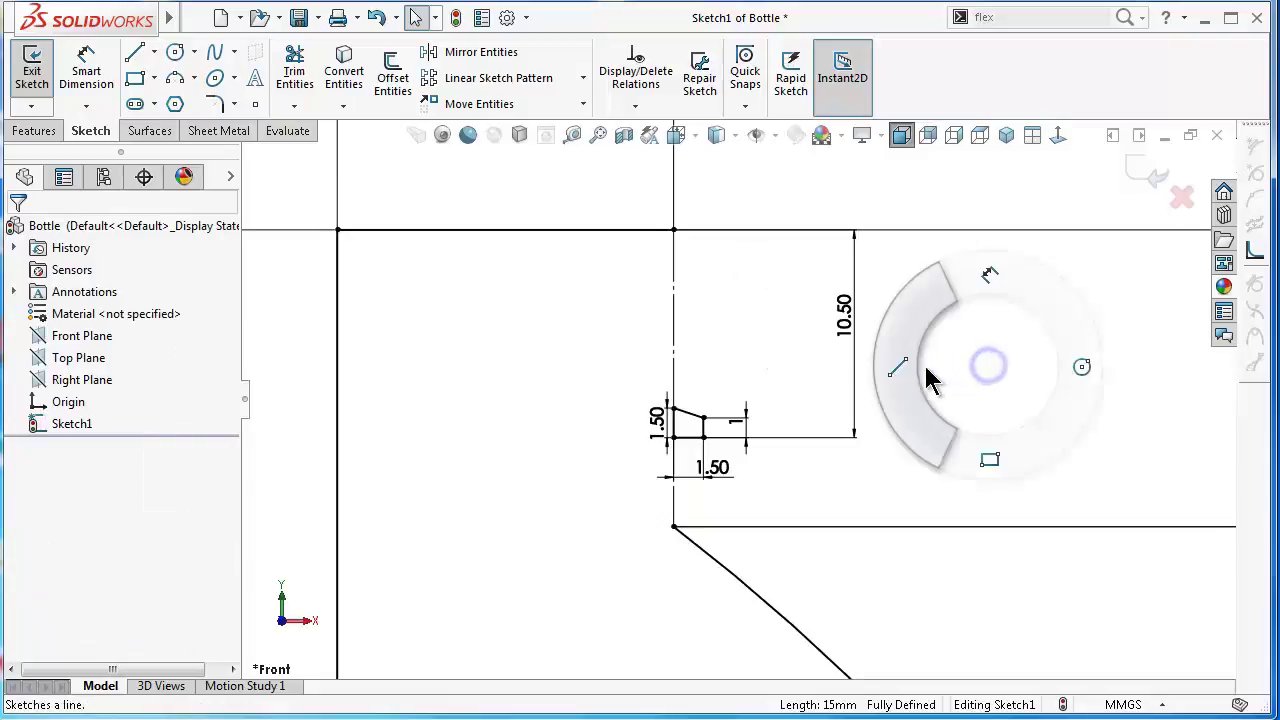
right_click_drag(982, 375, 928, 371)
left_click(673, 230)
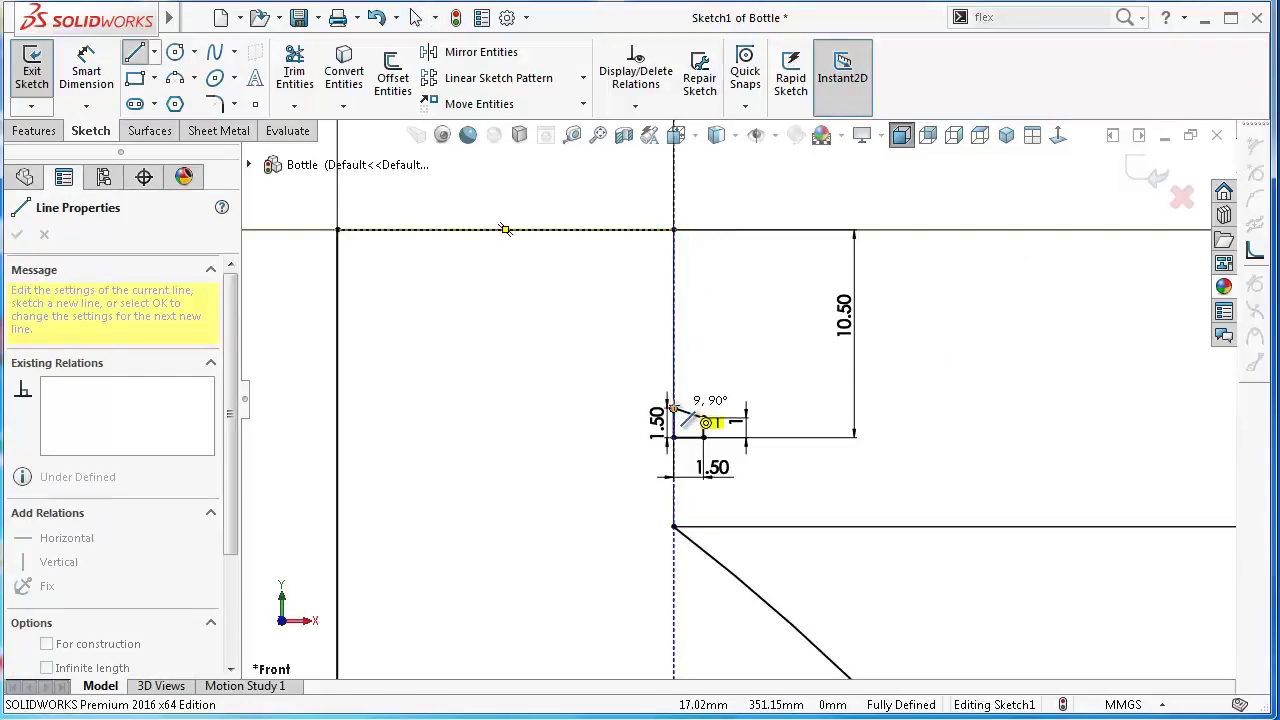
left_click(674, 405)
Step: Add a vertical line from just below the neck step down to the lower corner
left_click(676, 437)
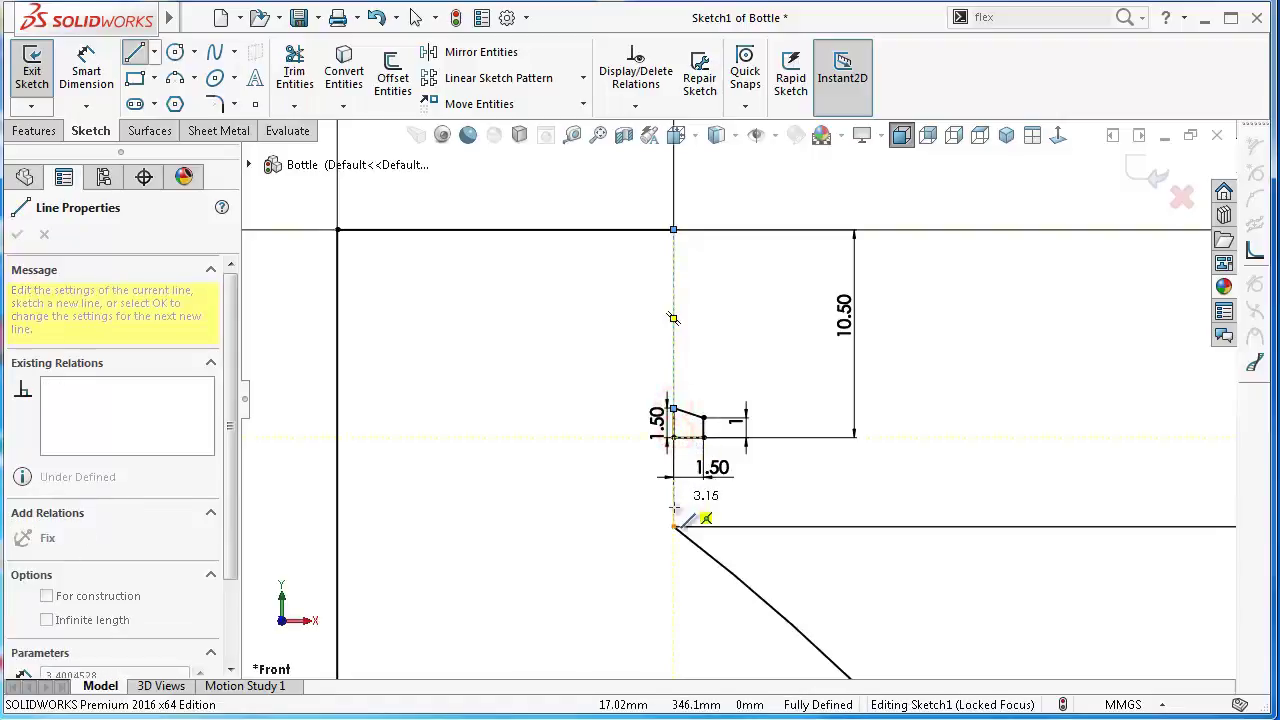
left_click(673, 526)
scroll(709, 481, "down", 3)
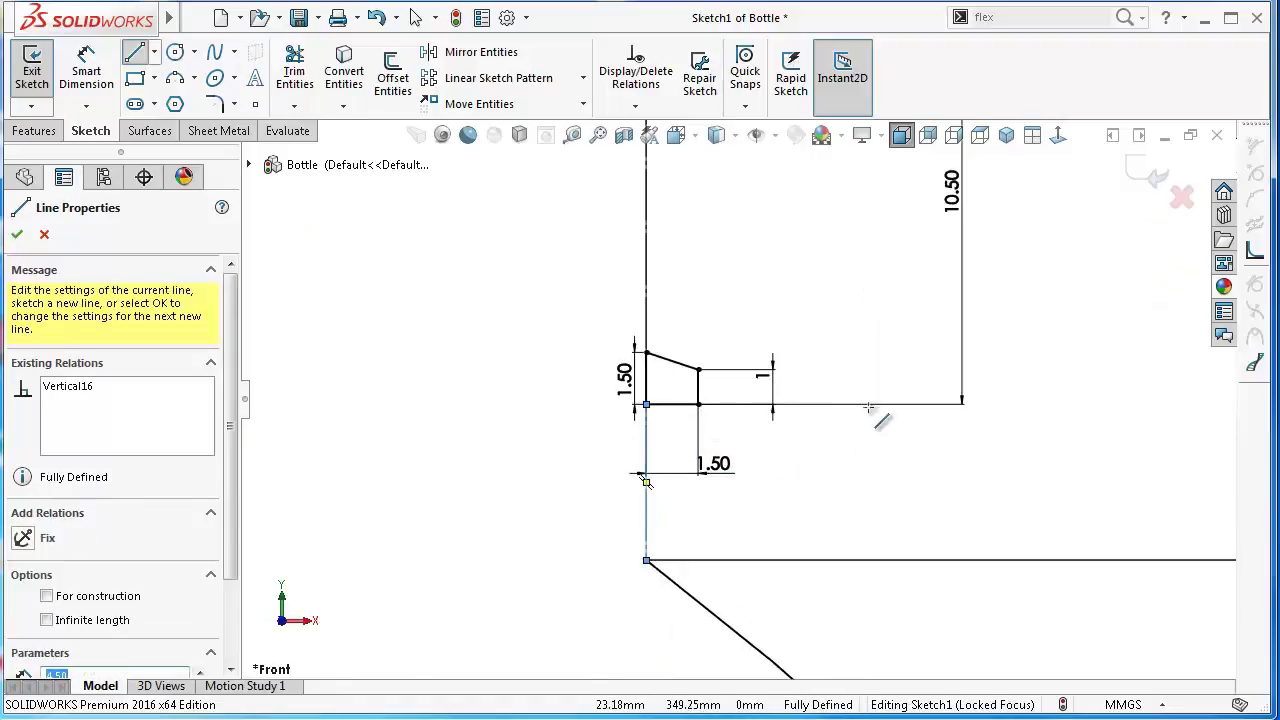
key("Escape")
left_click(648, 388)
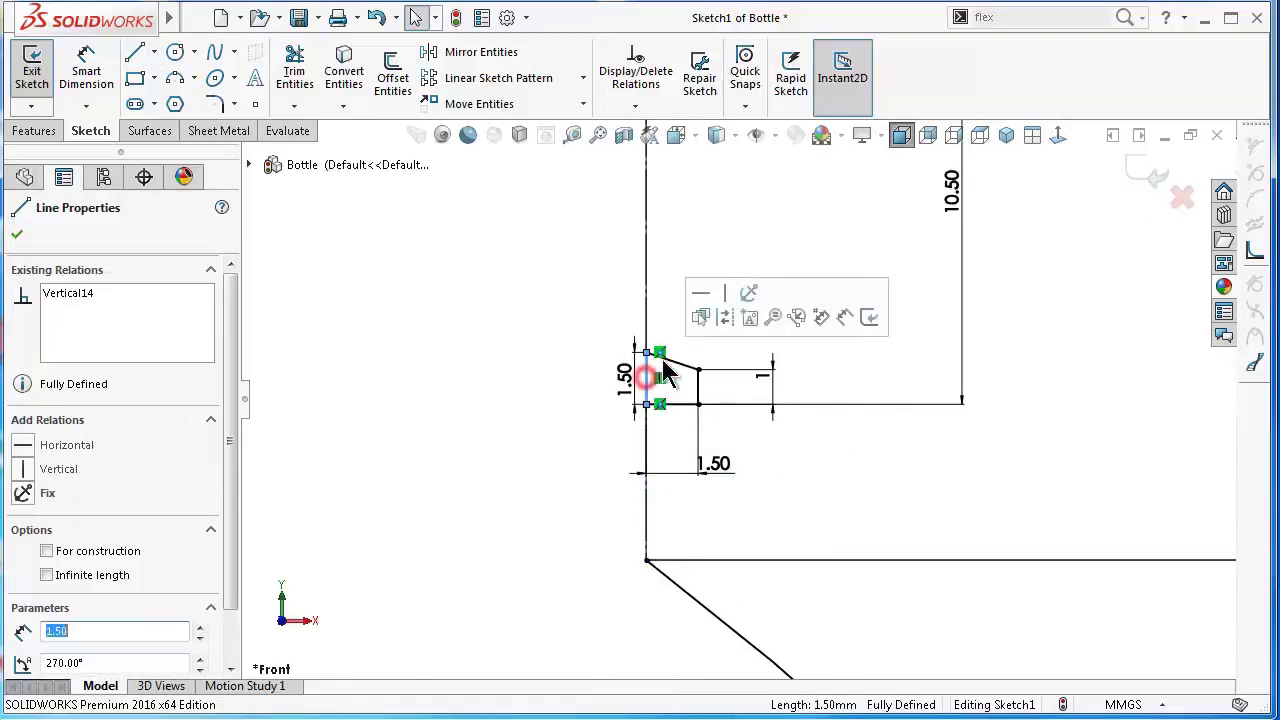
left_click(723, 317)
left_click(985, 440)
scroll(985, 445, "up", 2)
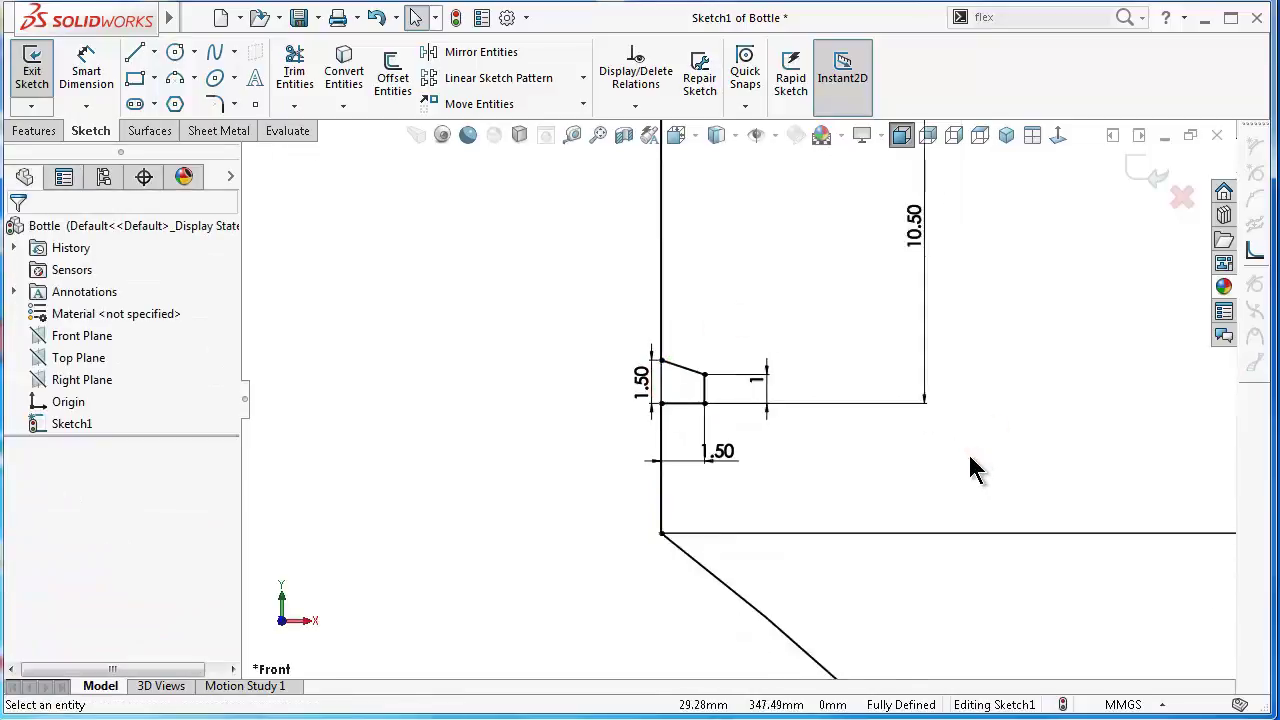
scroll(969, 455, "up", 3)
scroll(966, 494, "up", 3)
scroll(971, 534, "up", 3)
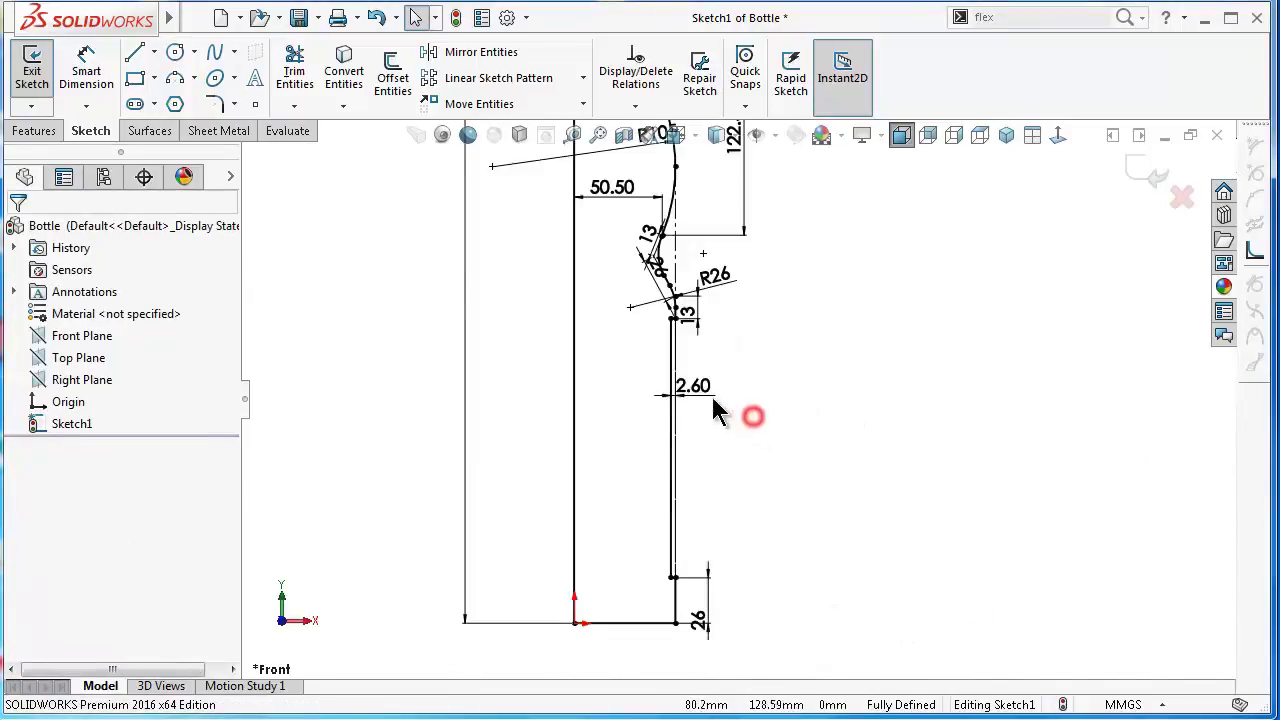
Step: Set the profile's wall width to 1.5 mm and its bottom offset to 36, then fit the view
double_click(708, 392)
type("1")
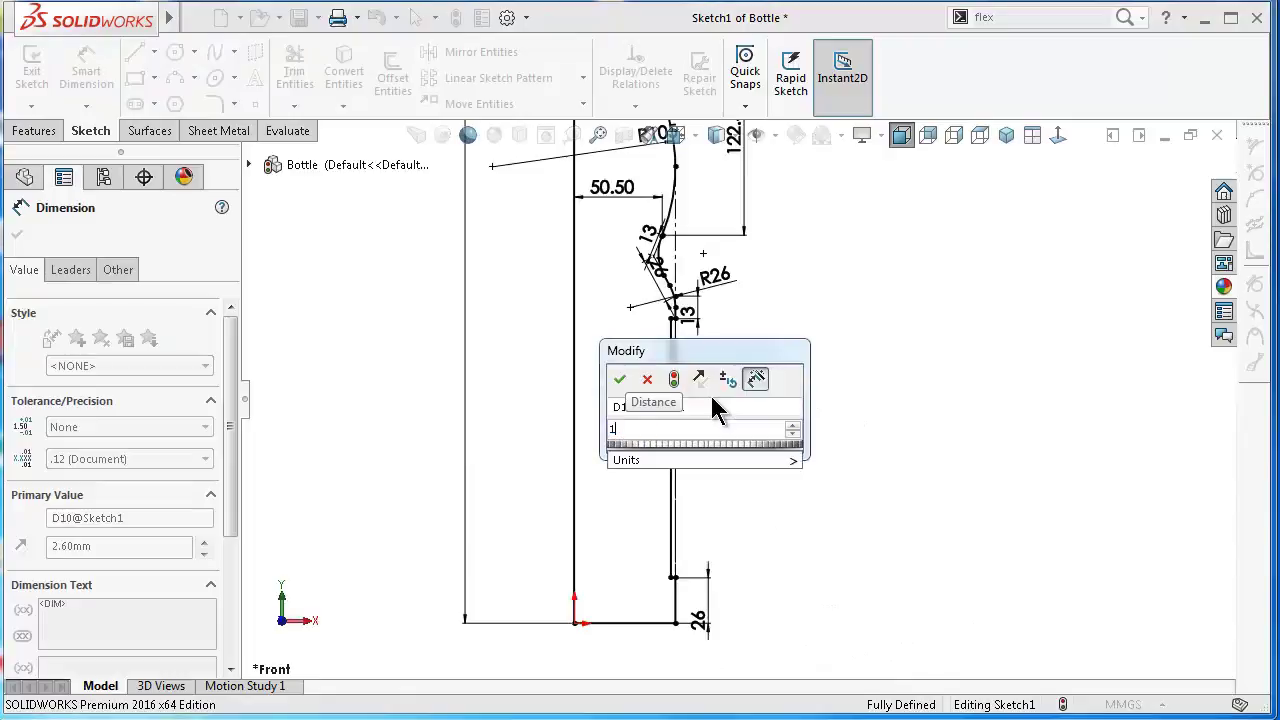
type(".5")
key("Return")
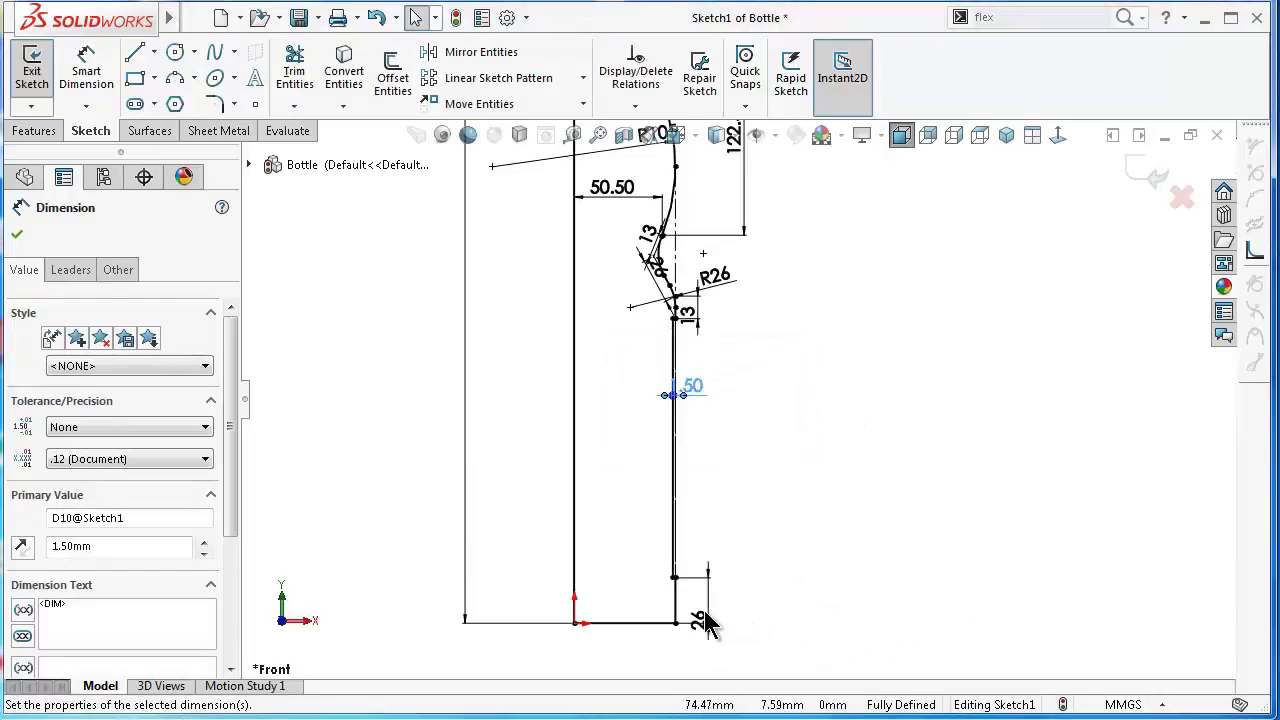
double_click(704, 611)
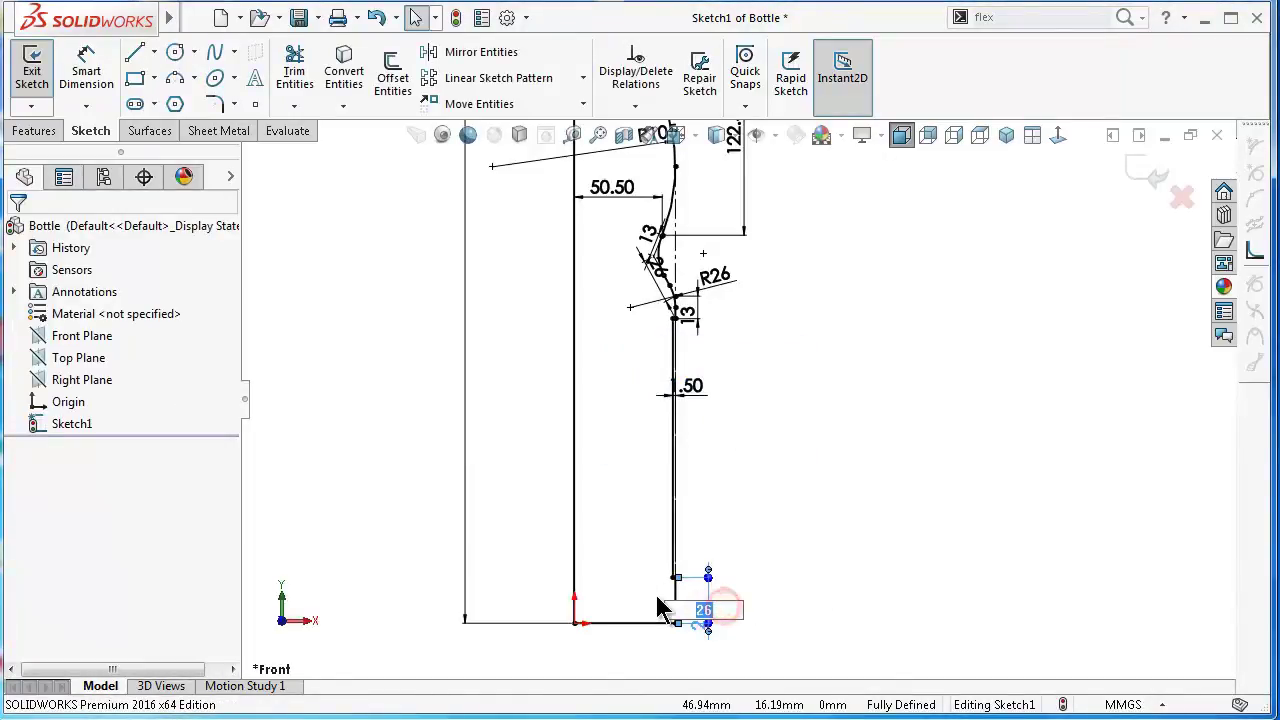
key("Return")
left_click(866, 533)
scroll(754, 494, "up", 3)
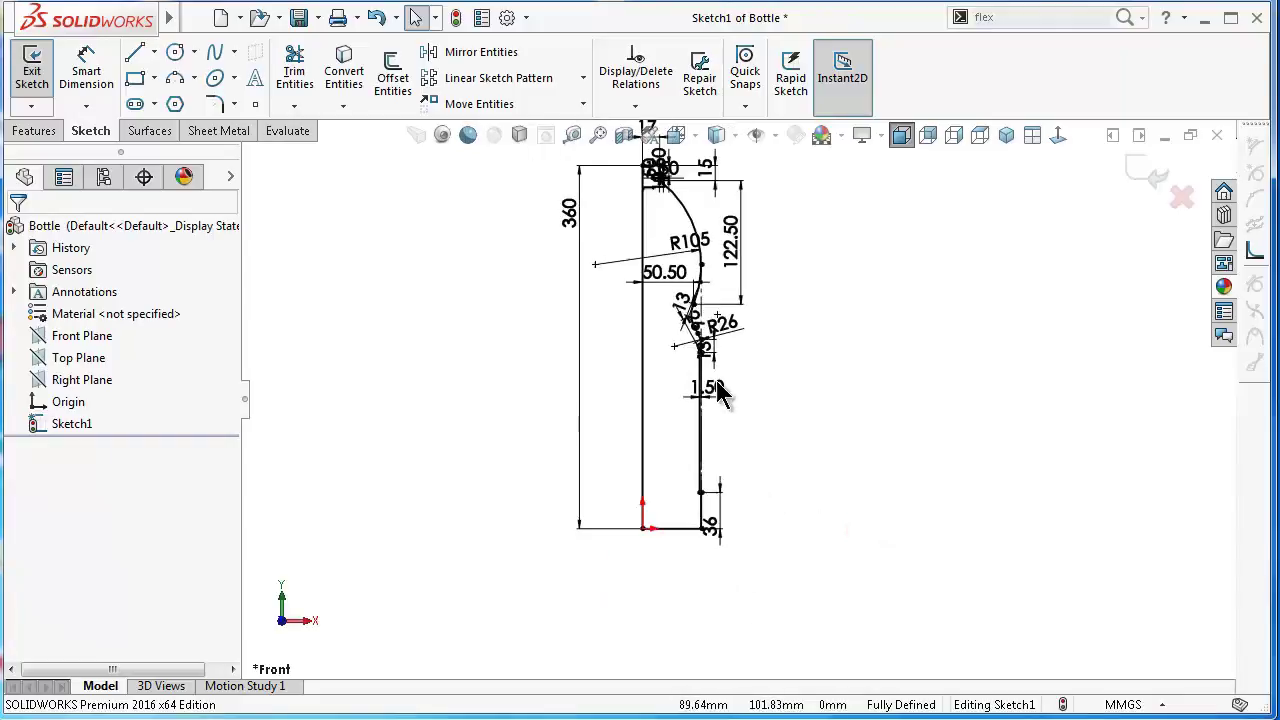
scroll(690, 250, "down", 3)
scroll(690, 250, "up", 1)
scroll(694, 243, "down", 1)
scroll(708, 408, "down", 1)
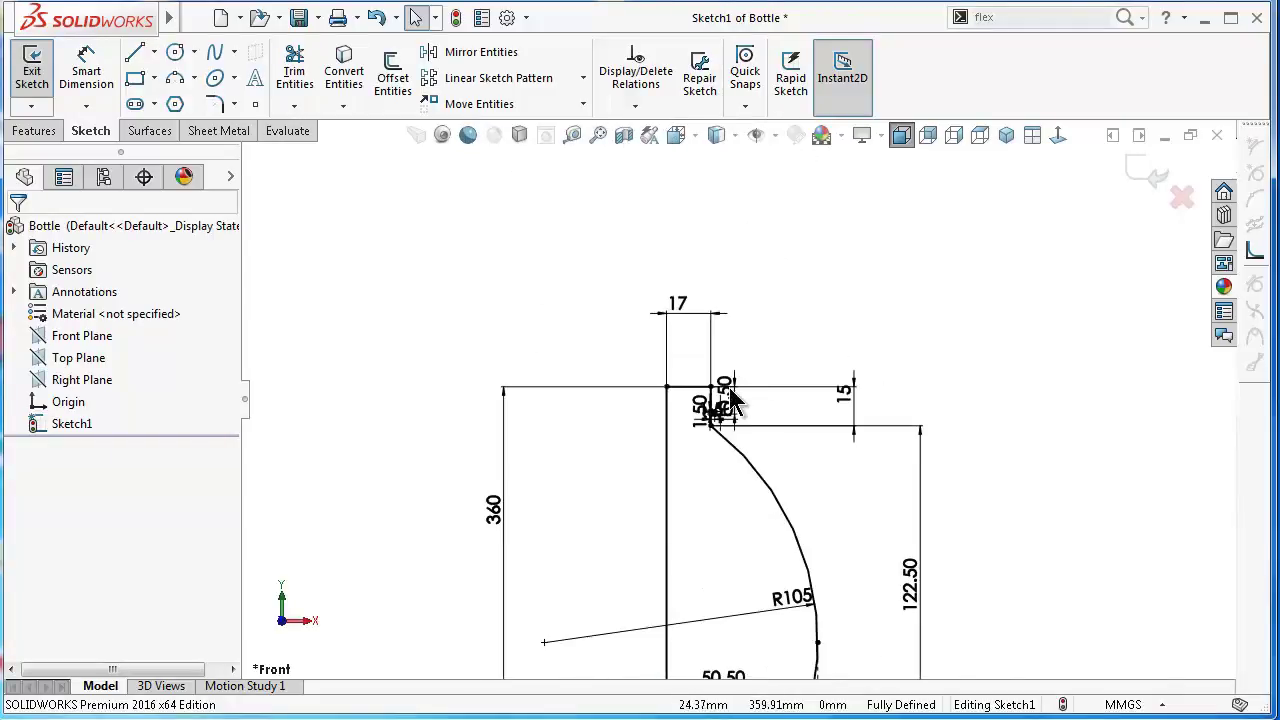
scroll(740, 410, "down", 1)
scroll(740, 410, "down", 2)
scroll(714, 449, "down", 1)
scroll(686, 491, "up", 1)
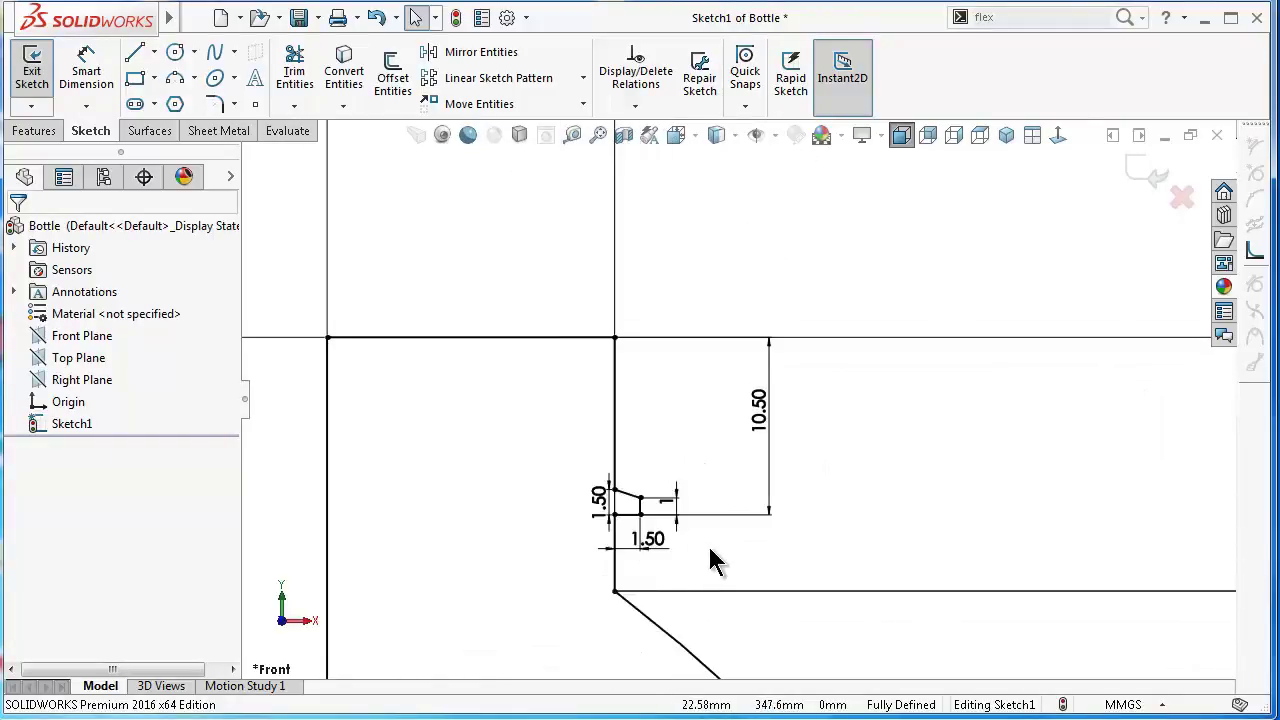
scroll(714, 557, "up", 2)
scroll(830, 640, "up", 2)
scroll(870, 650, "up", 2)
scroll(830, 642, "up", 1)
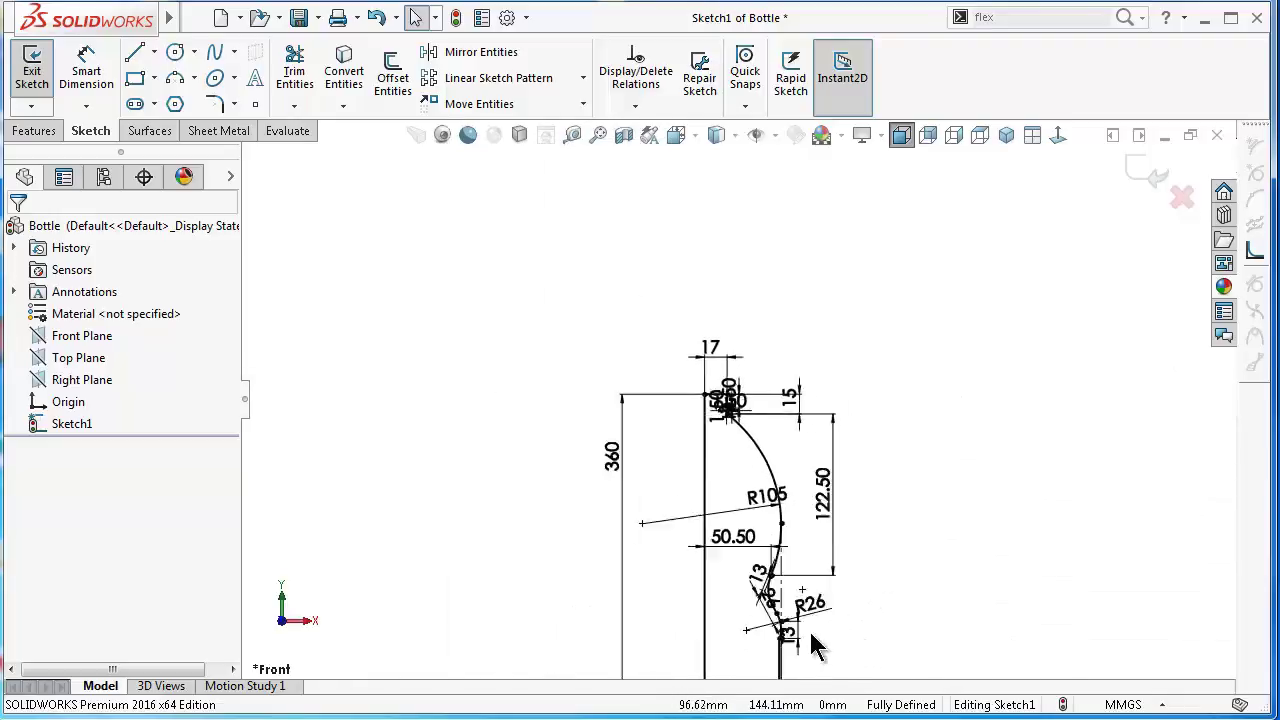
scroll(805, 643, "up", 1)
key("f")
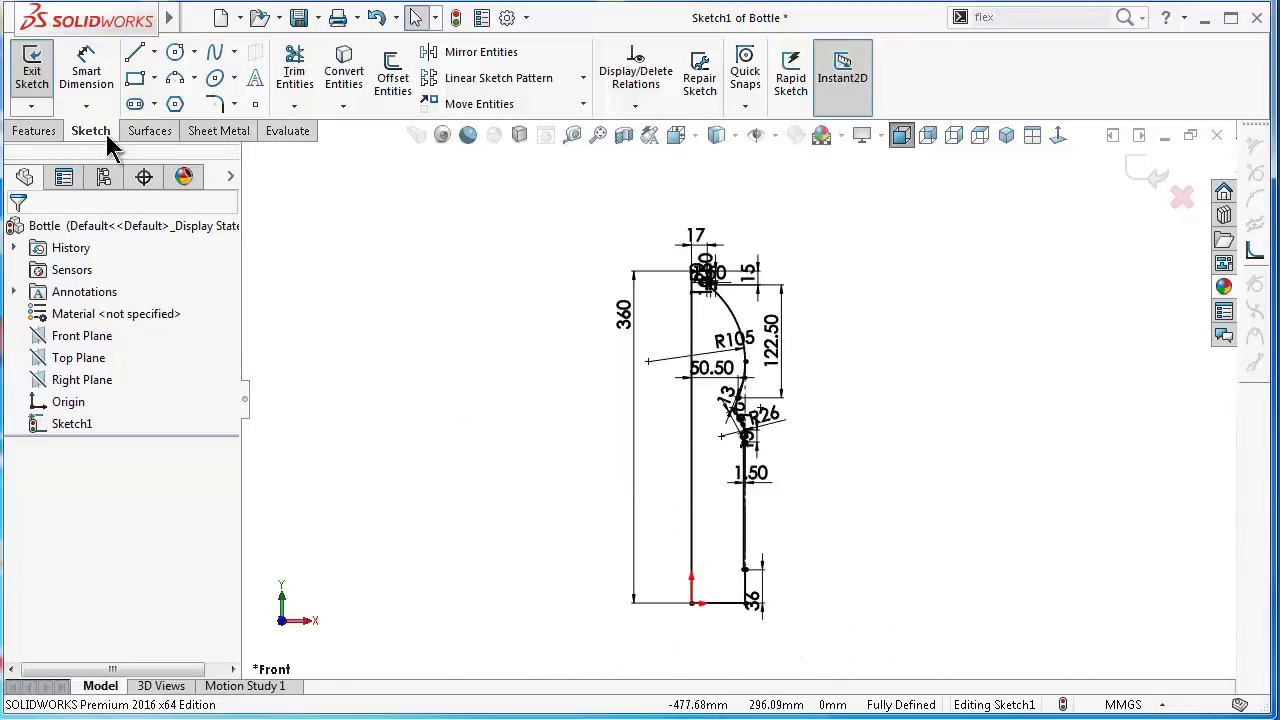
Step: Revolve the profile 180° about the vertical centreline to create the half bottle body
left_click(34, 133)
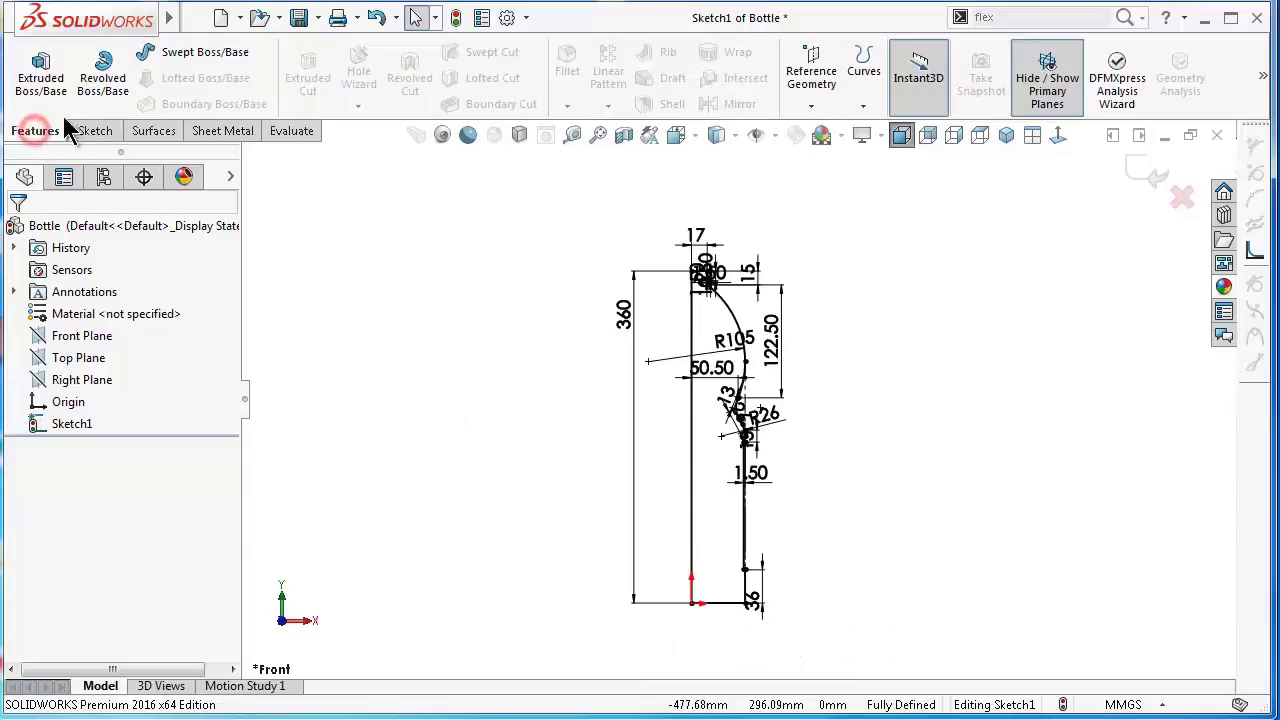
left_click(100, 85)
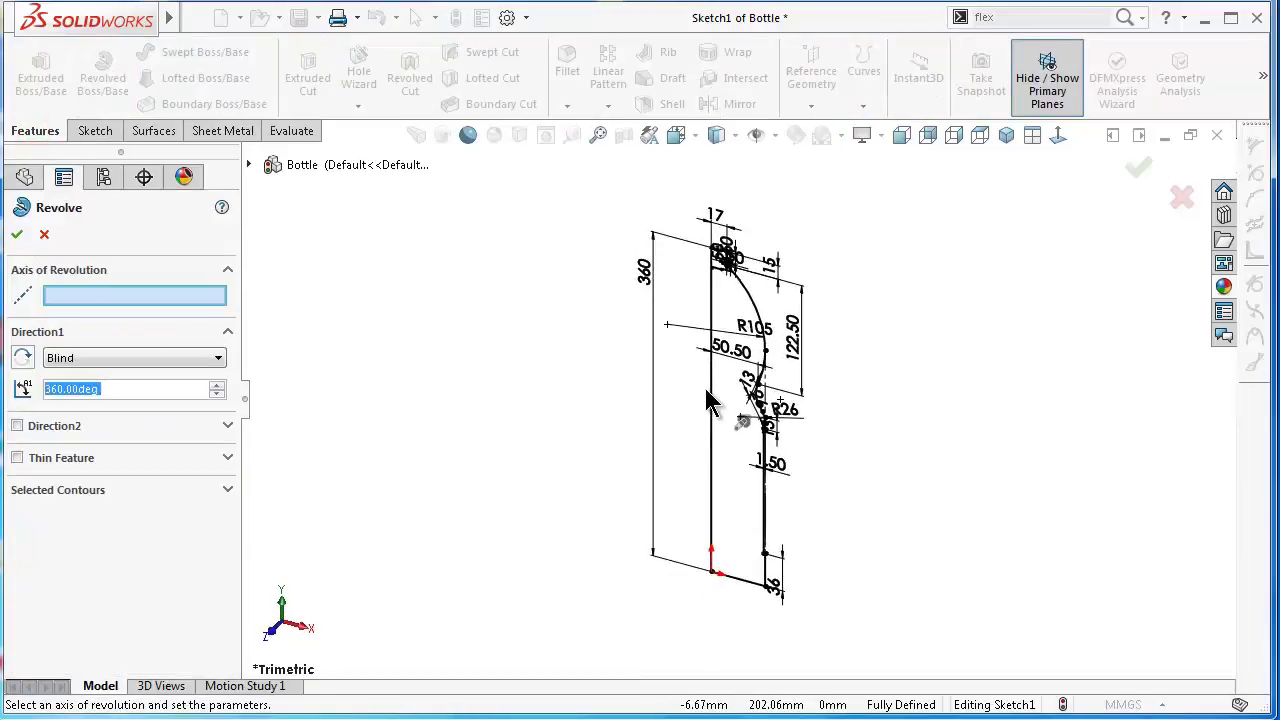
left_click(712, 395)
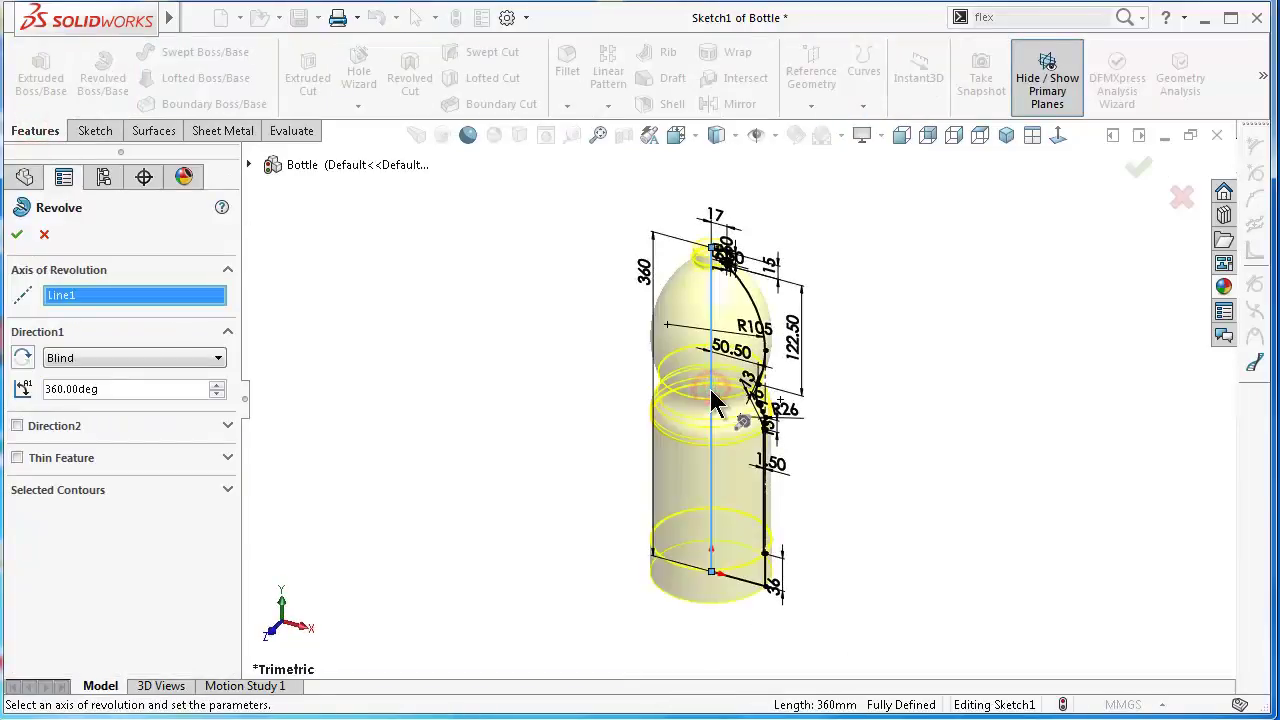
type("18")
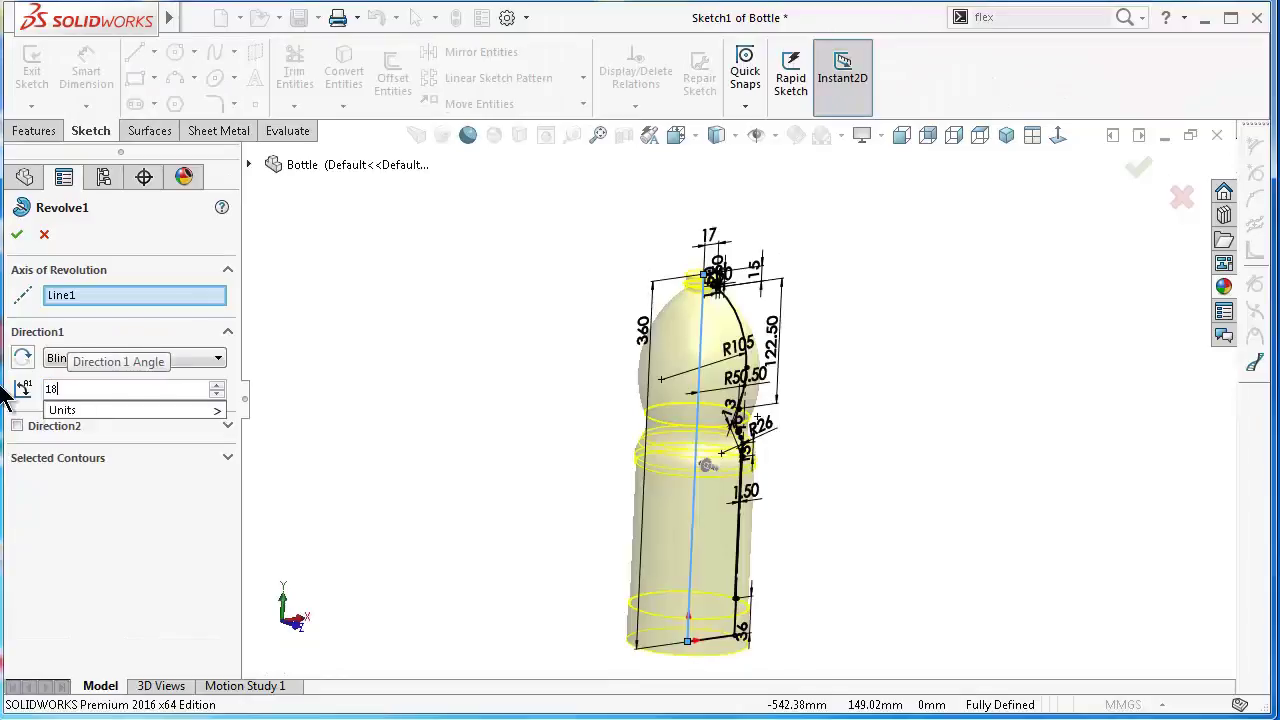
type("0")
key("Return")
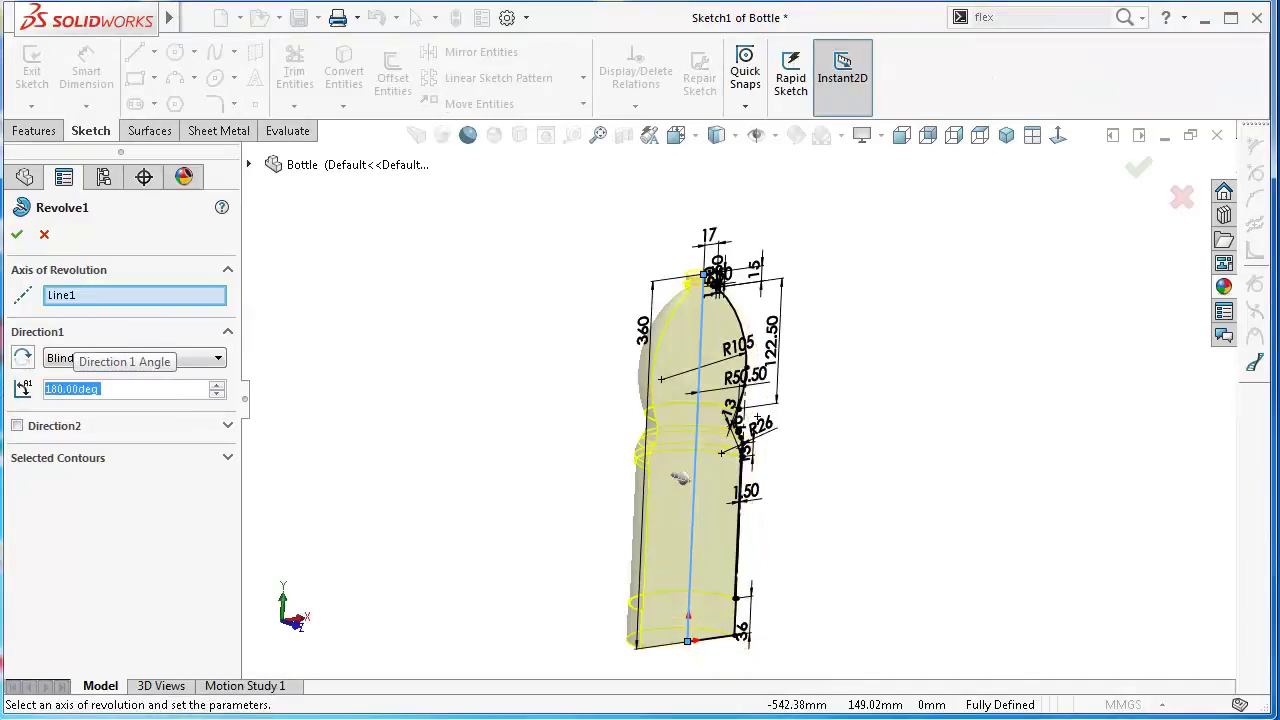
left_click(17, 235)
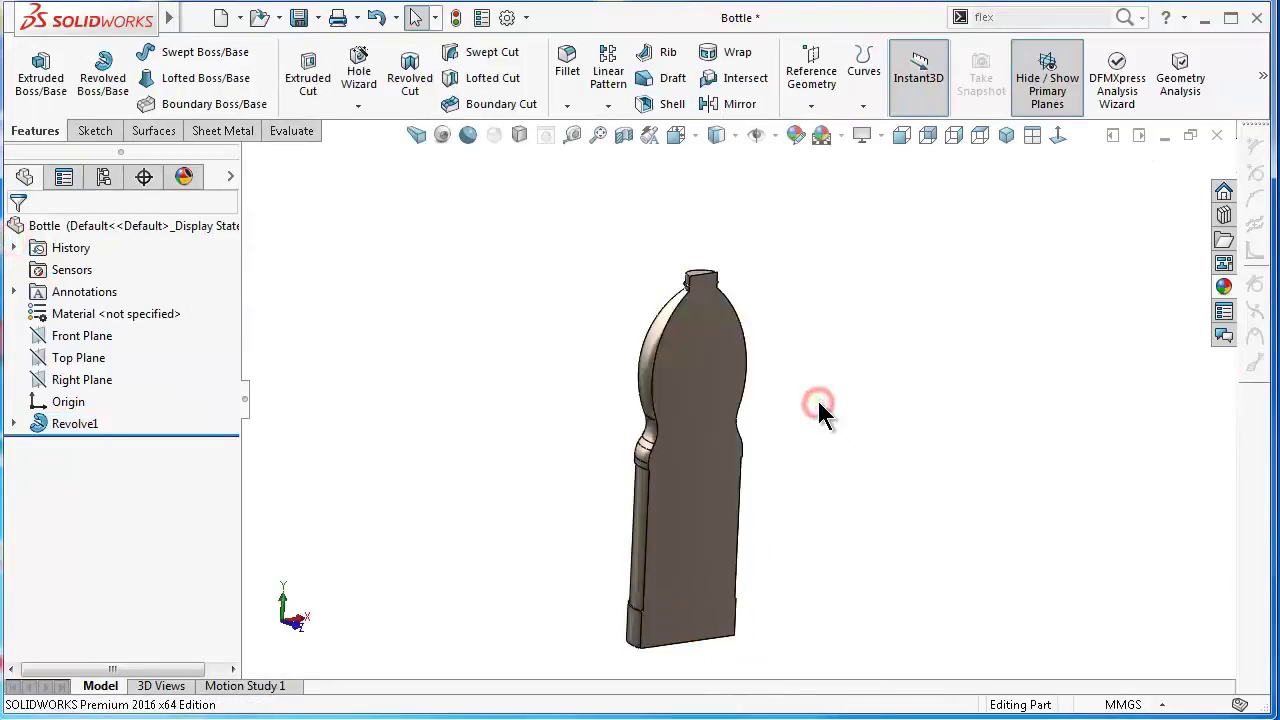
Step: Rotate the view around the bottle with the arrow keys to inspect it
key("Left")
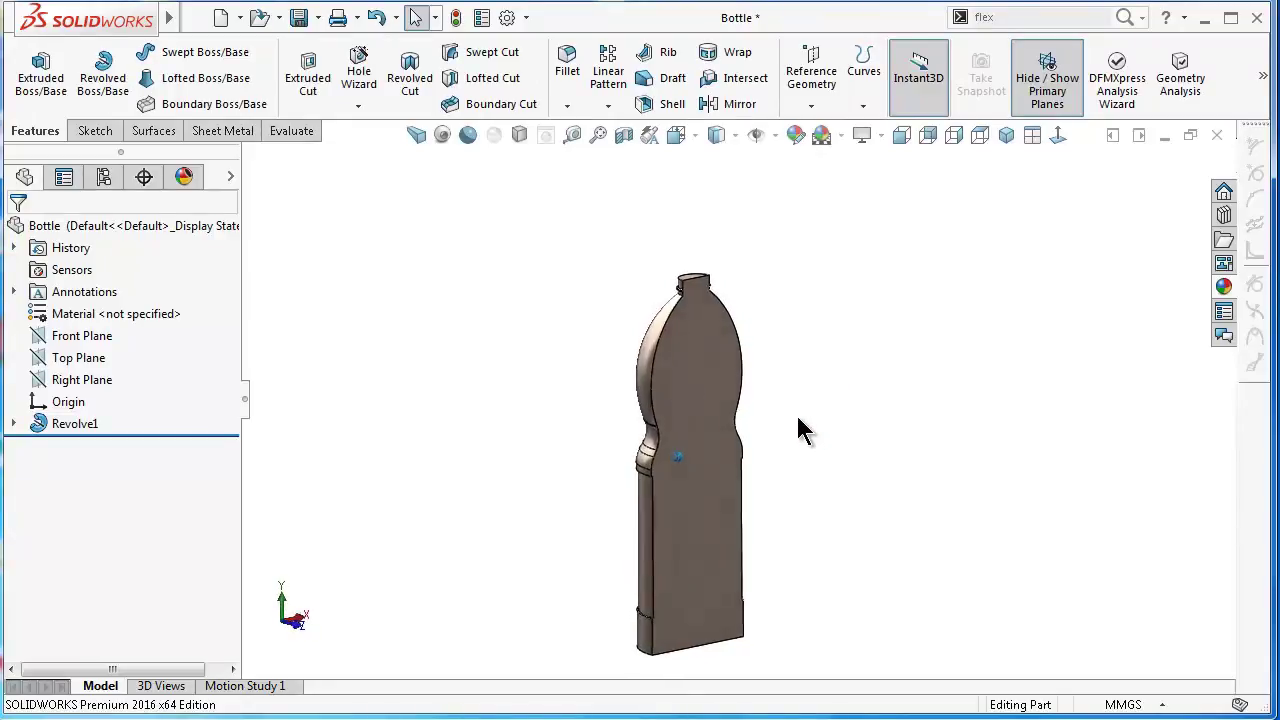
key("Left")
key("Left")
key("Left")
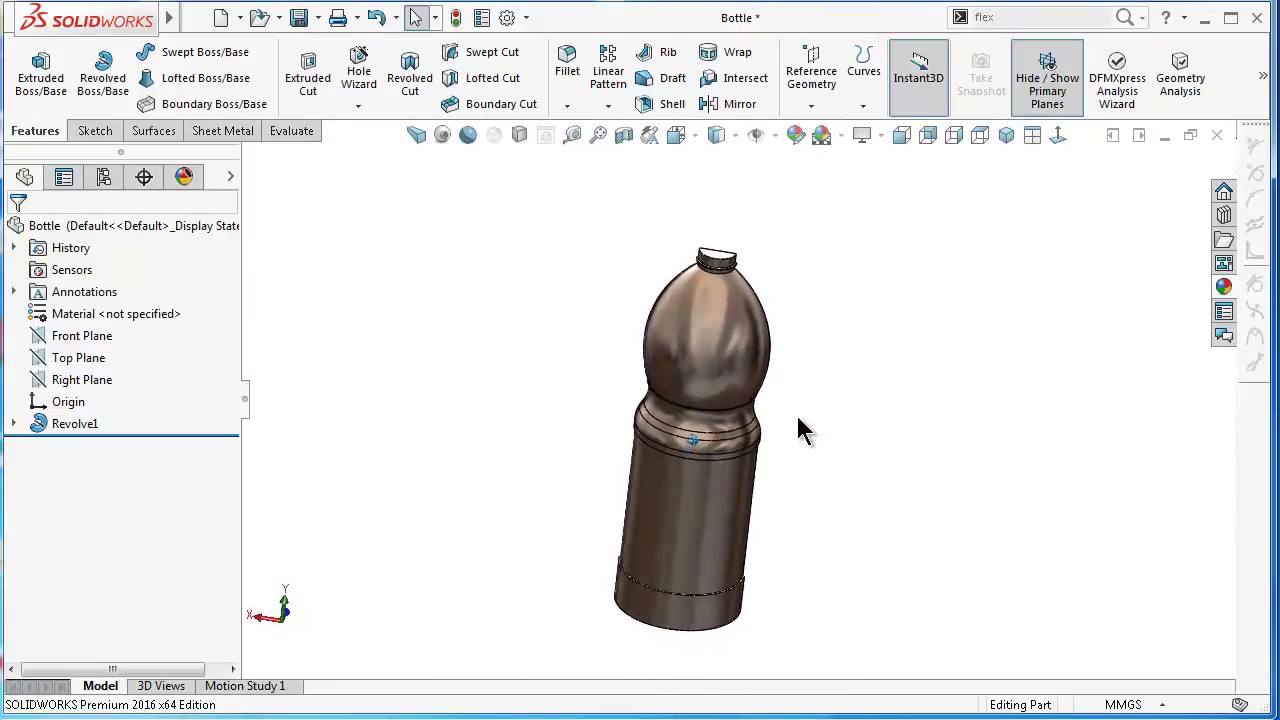
key("Left")
key("Left")
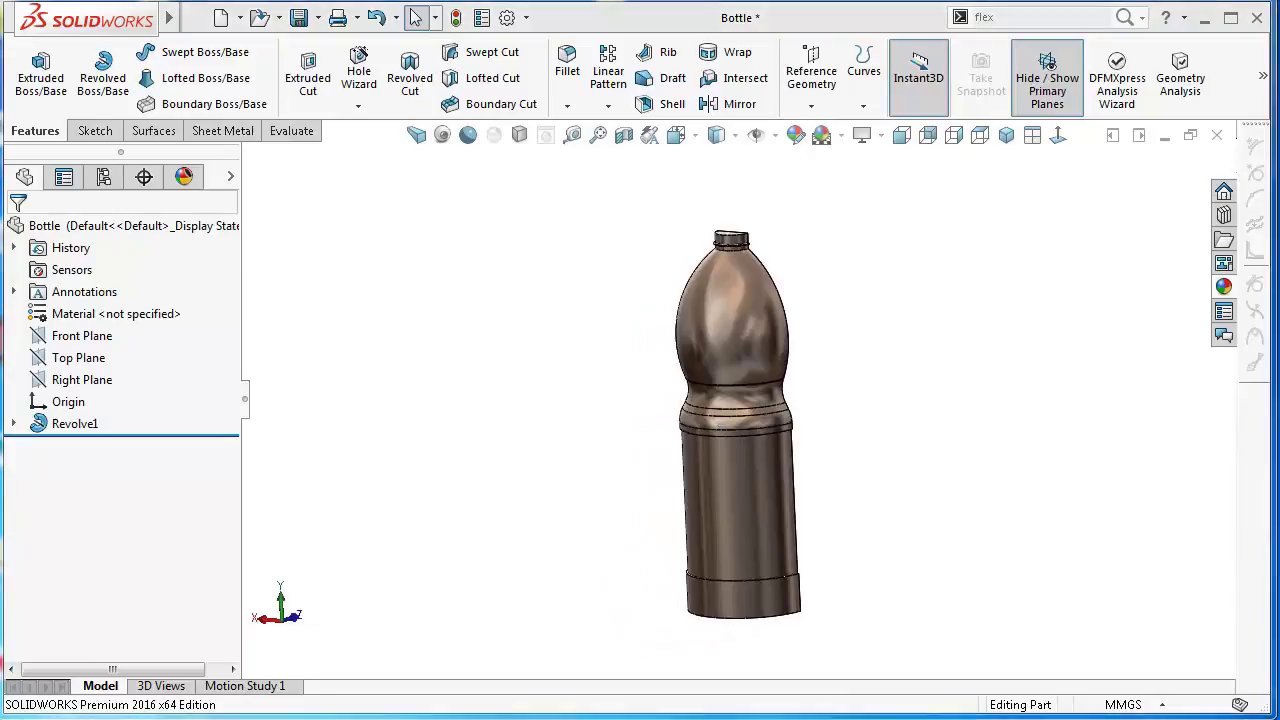
key("Left")
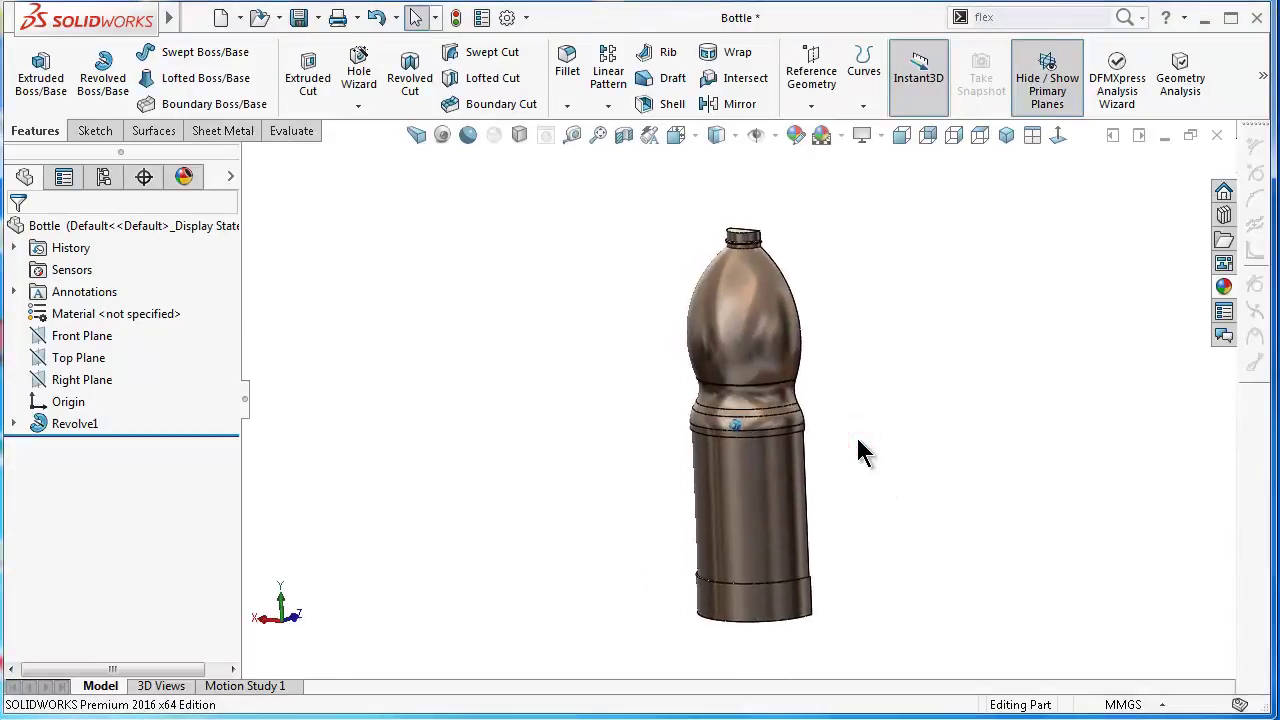
key("Left")
key("Left")
key("Left")
key("Left")
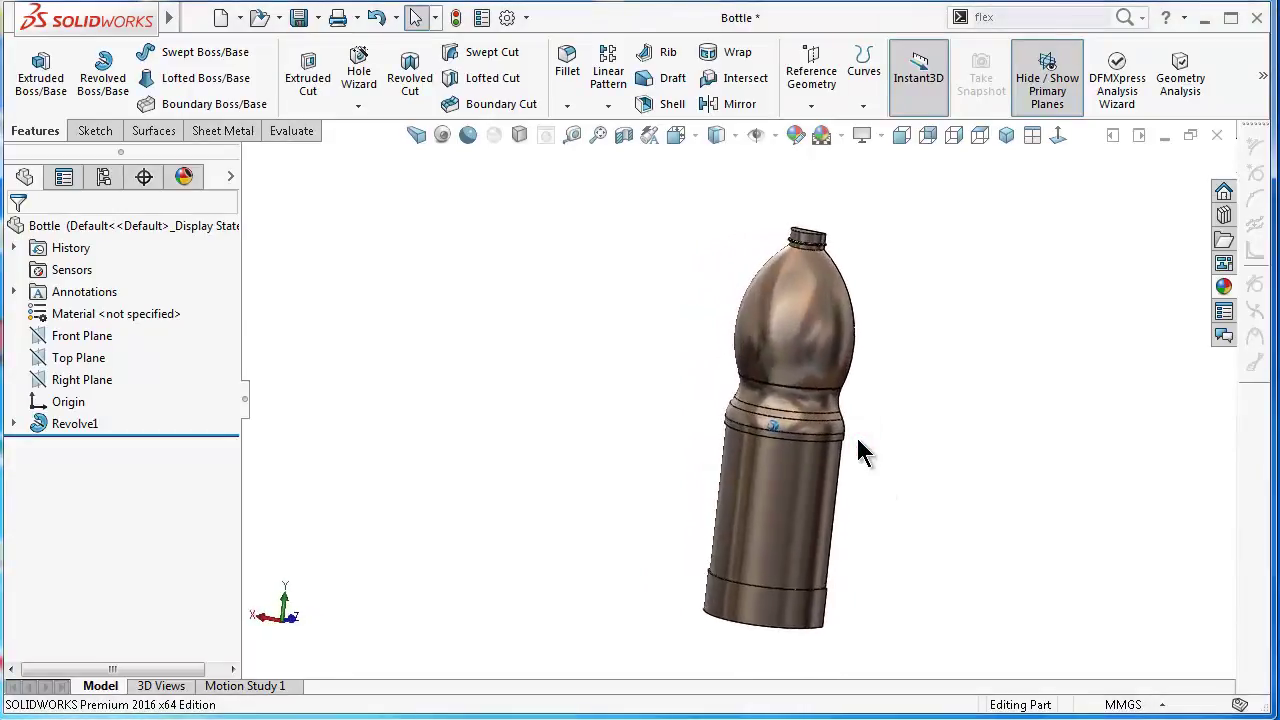
key("Left")
key("Left")
key("Left")
key("Left")
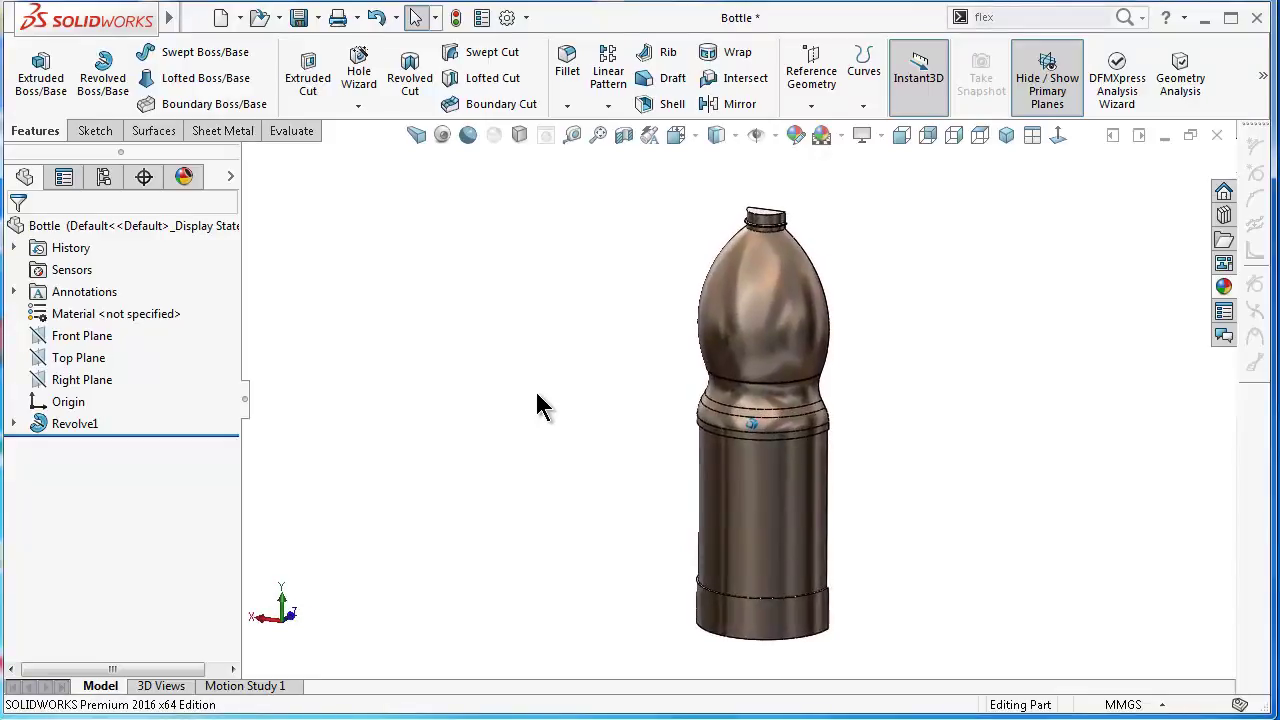
key("Left")
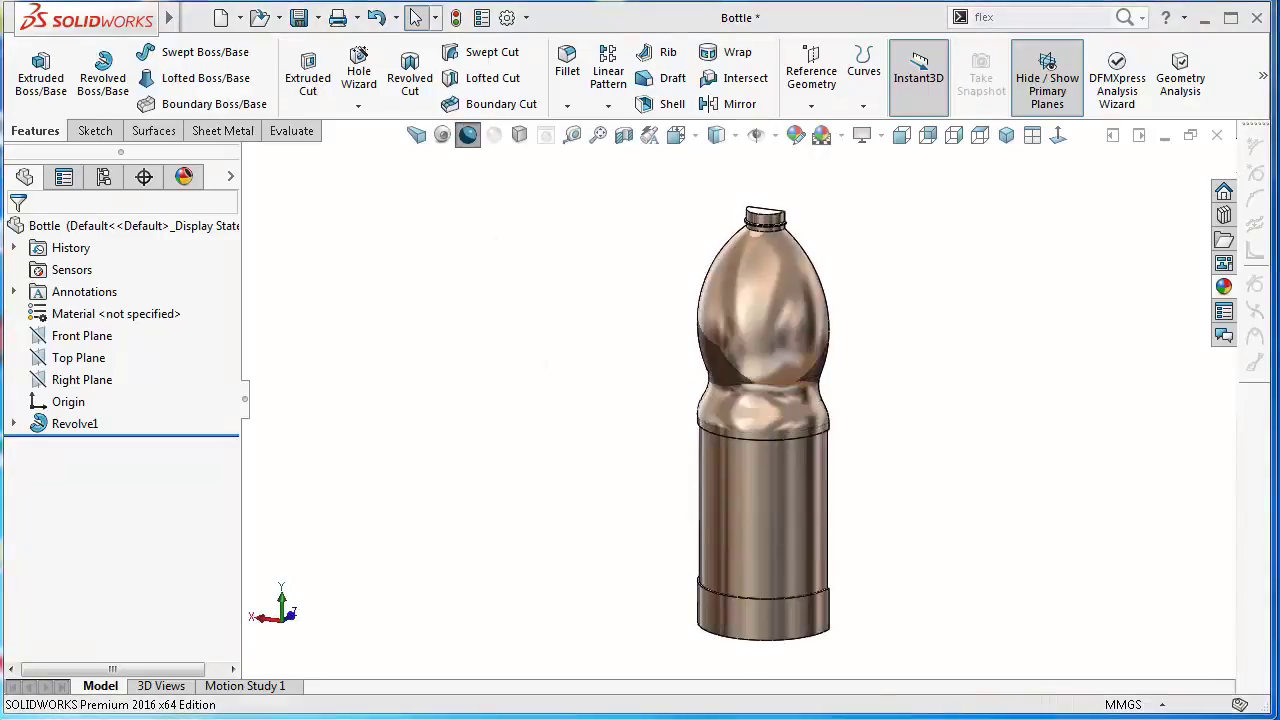
Step: Start a new sketch on the Front Plane, viewed normal to the screen
left_click(80, 335)
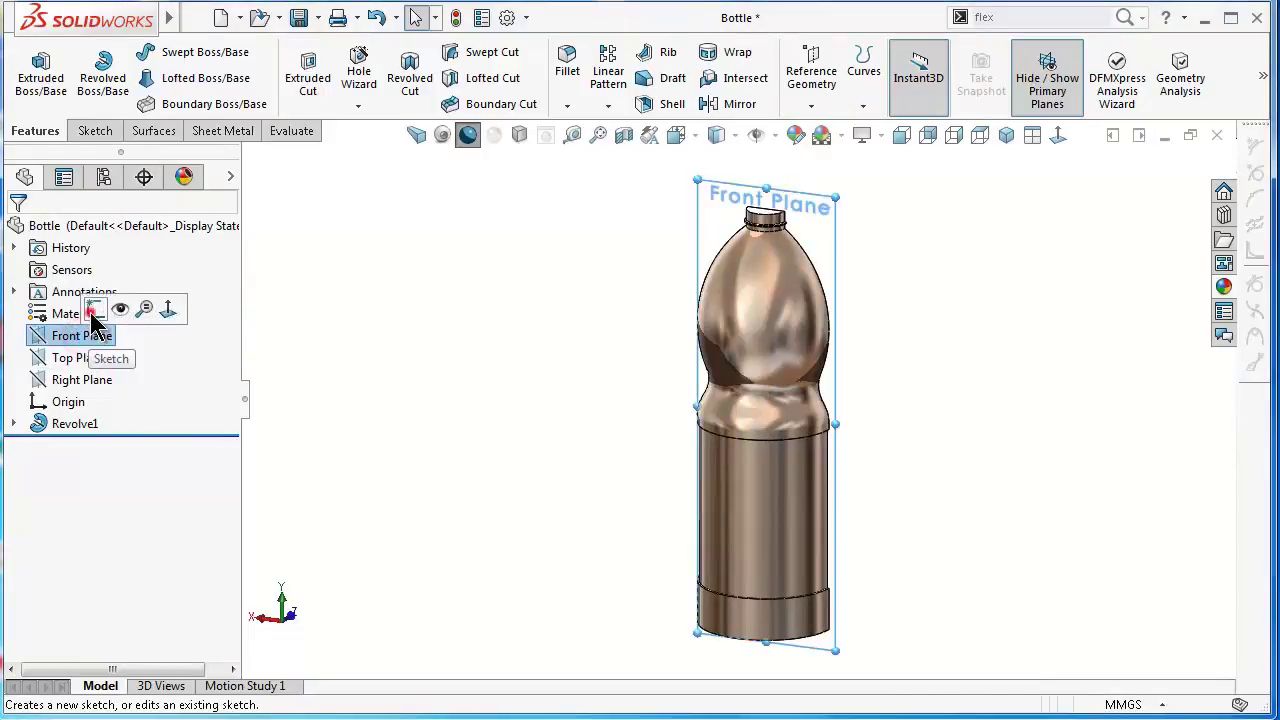
left_click(88, 313)
left_click(1056, 137)
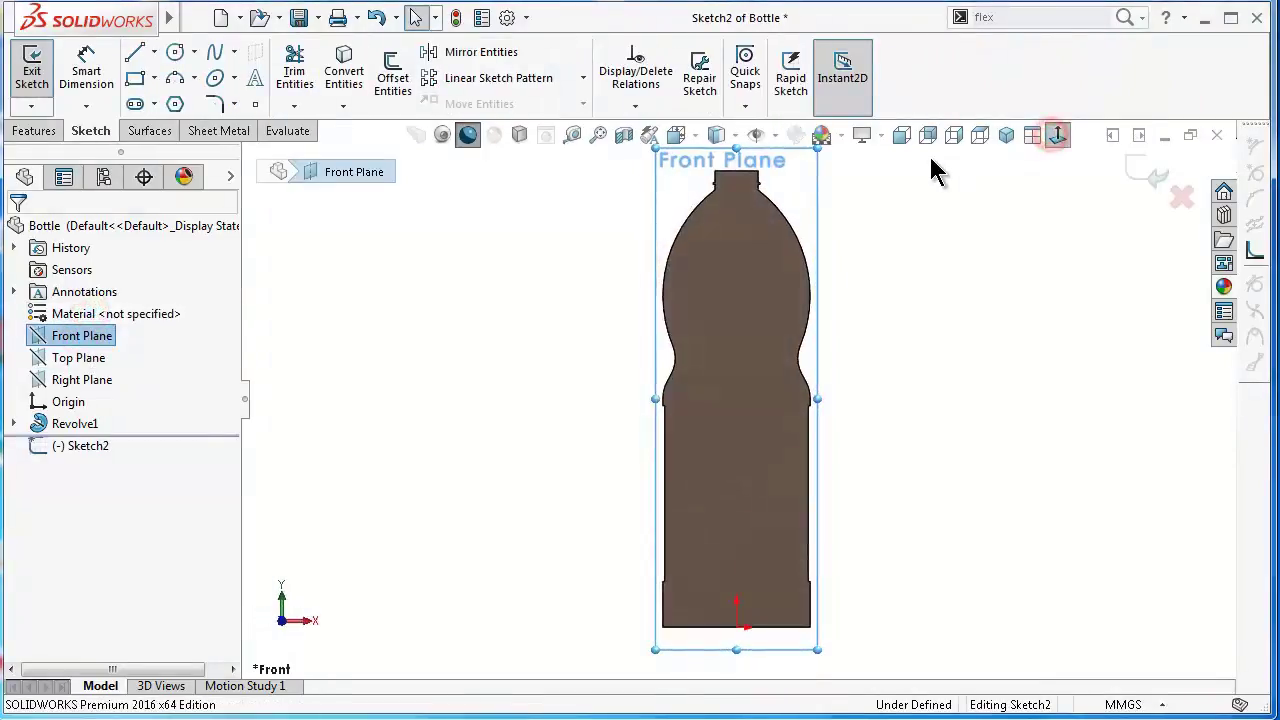
key("f")
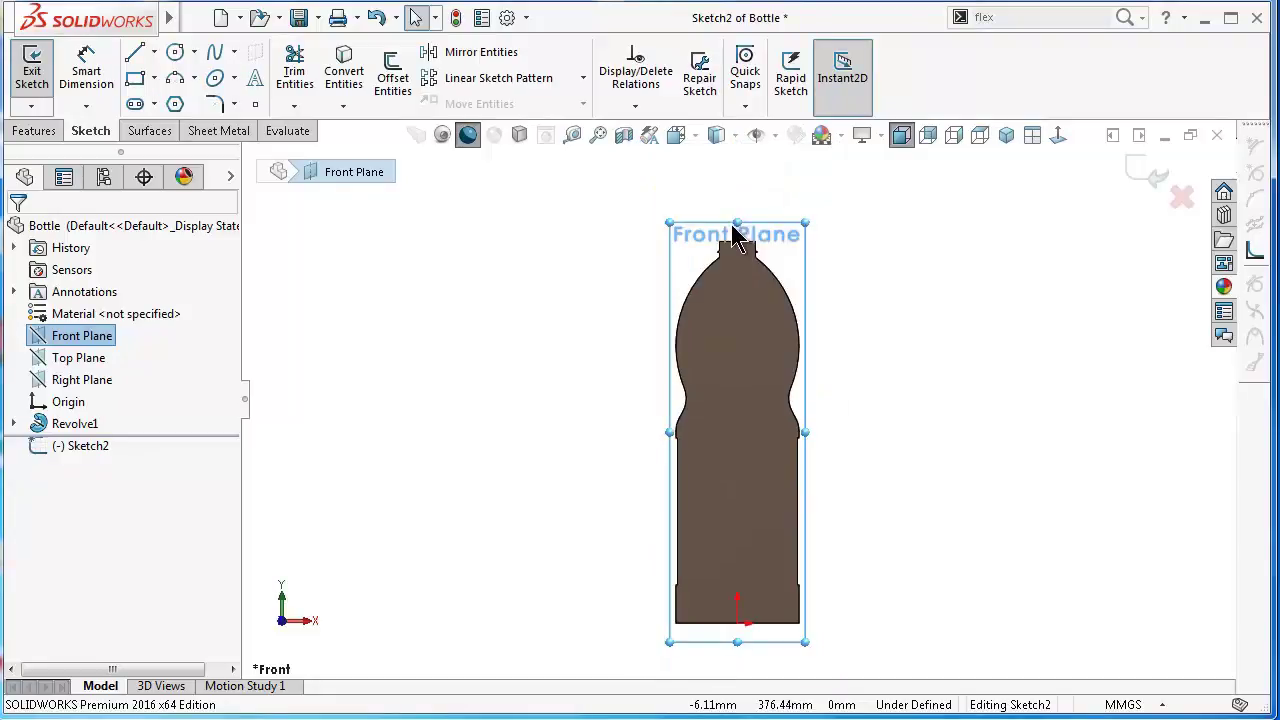
scroll(755, 235, "down", 1)
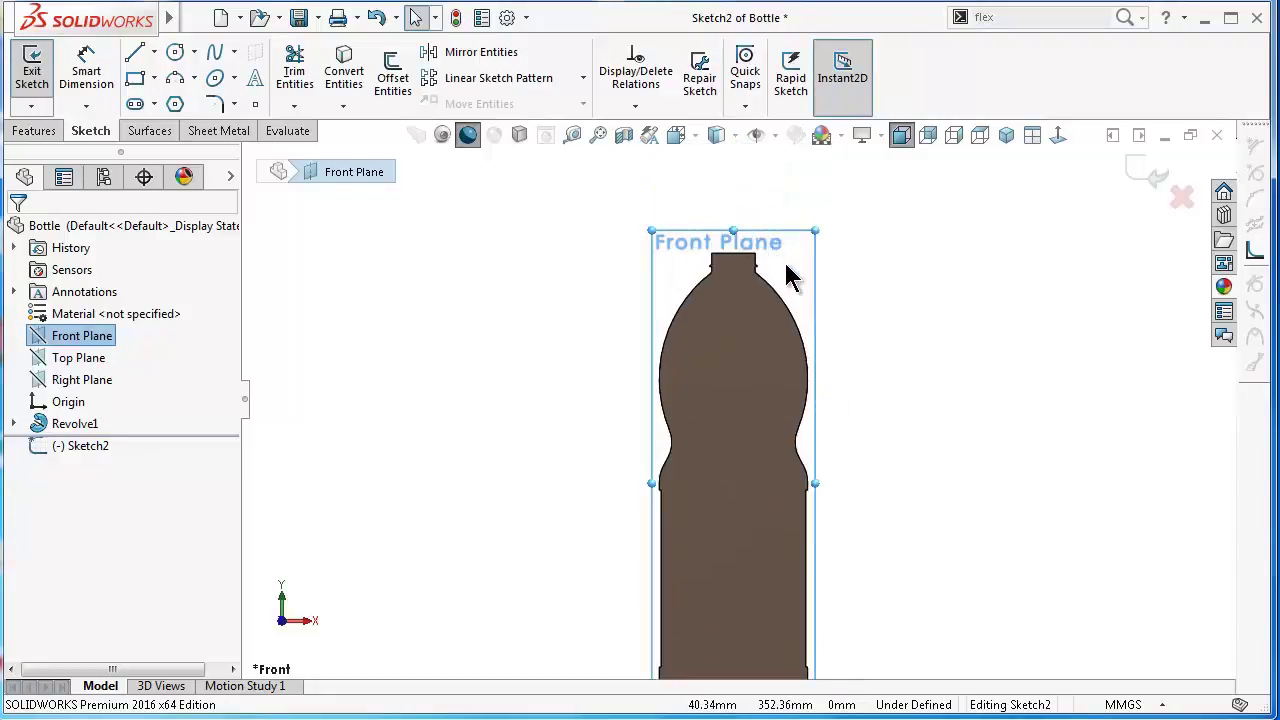
scroll(788, 296, "down", 2)
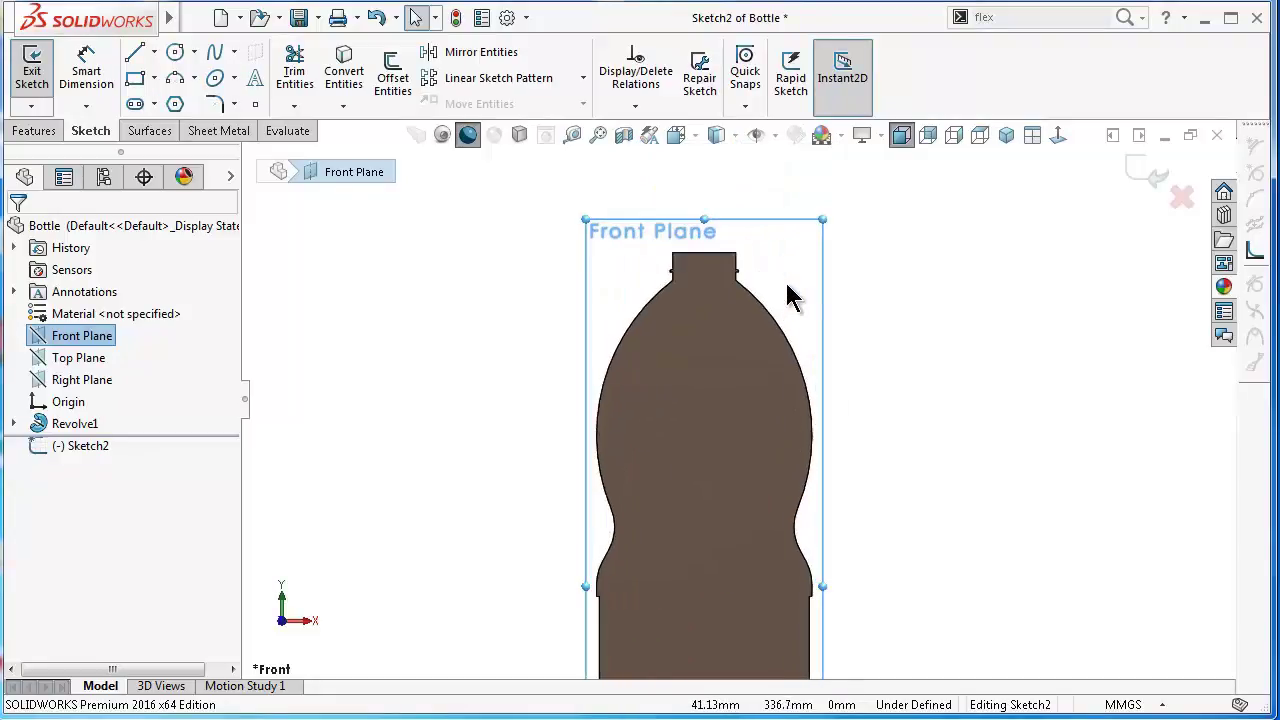
Step: Draw a corner rectangle over the bottle's right shoulder as construction geometry
left_click(135, 80)
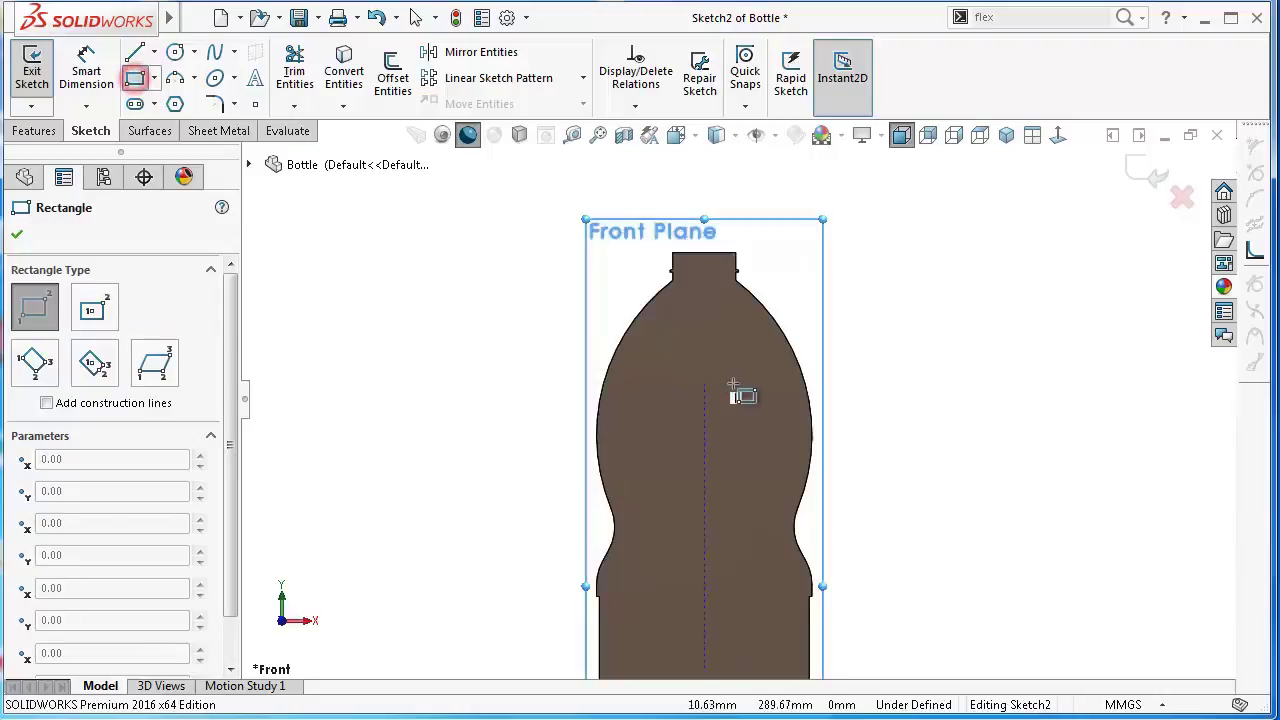
left_click(748, 305)
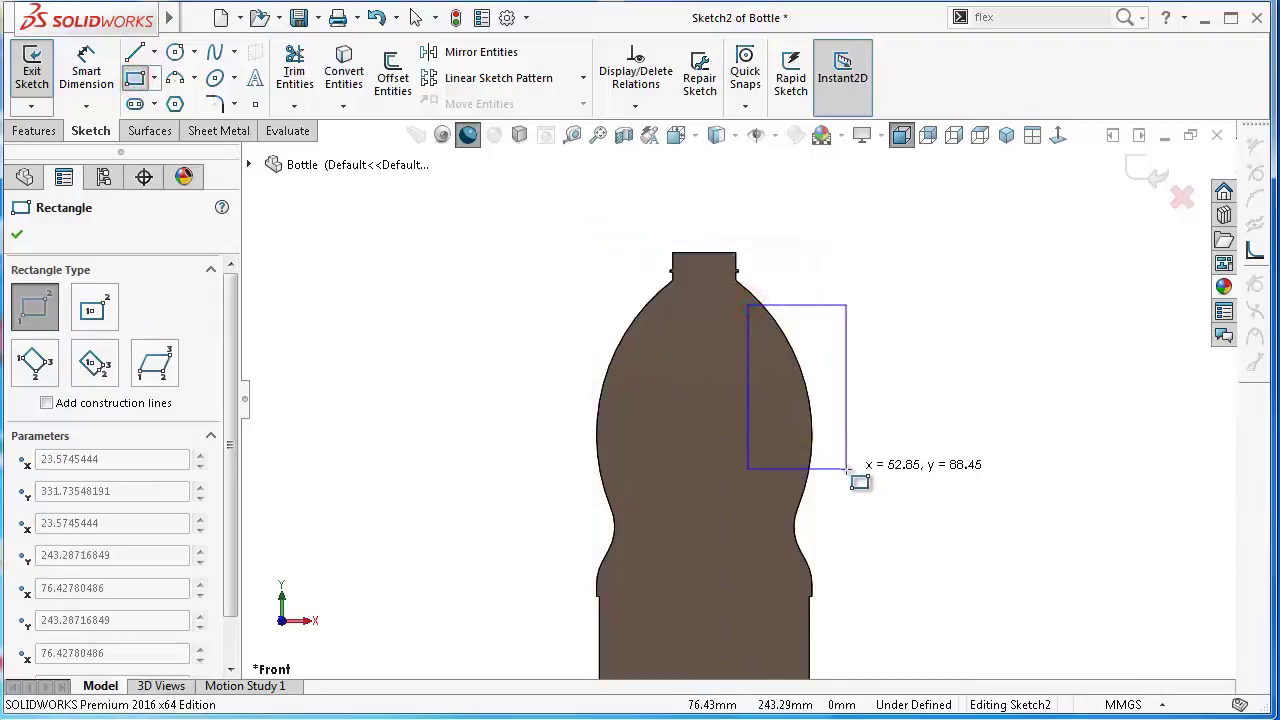
left_click(845, 468)
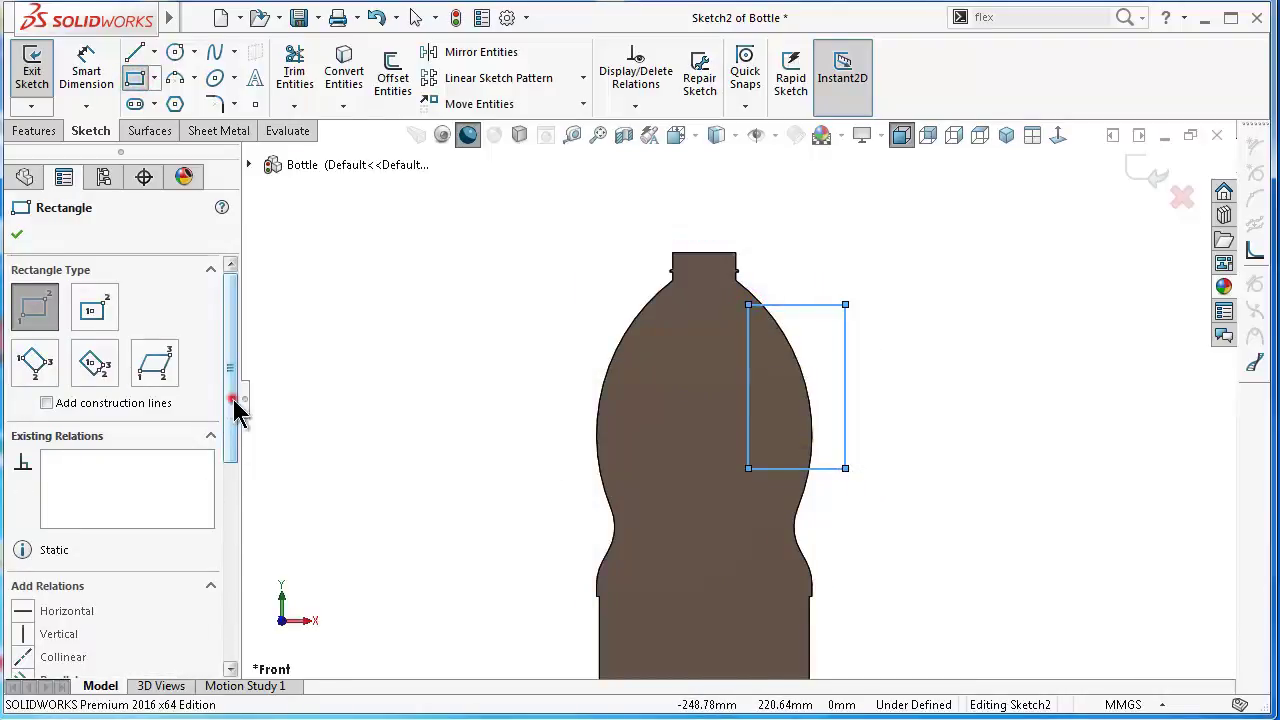
left_click_drag(234, 409, 234, 500)
left_click(124, 576)
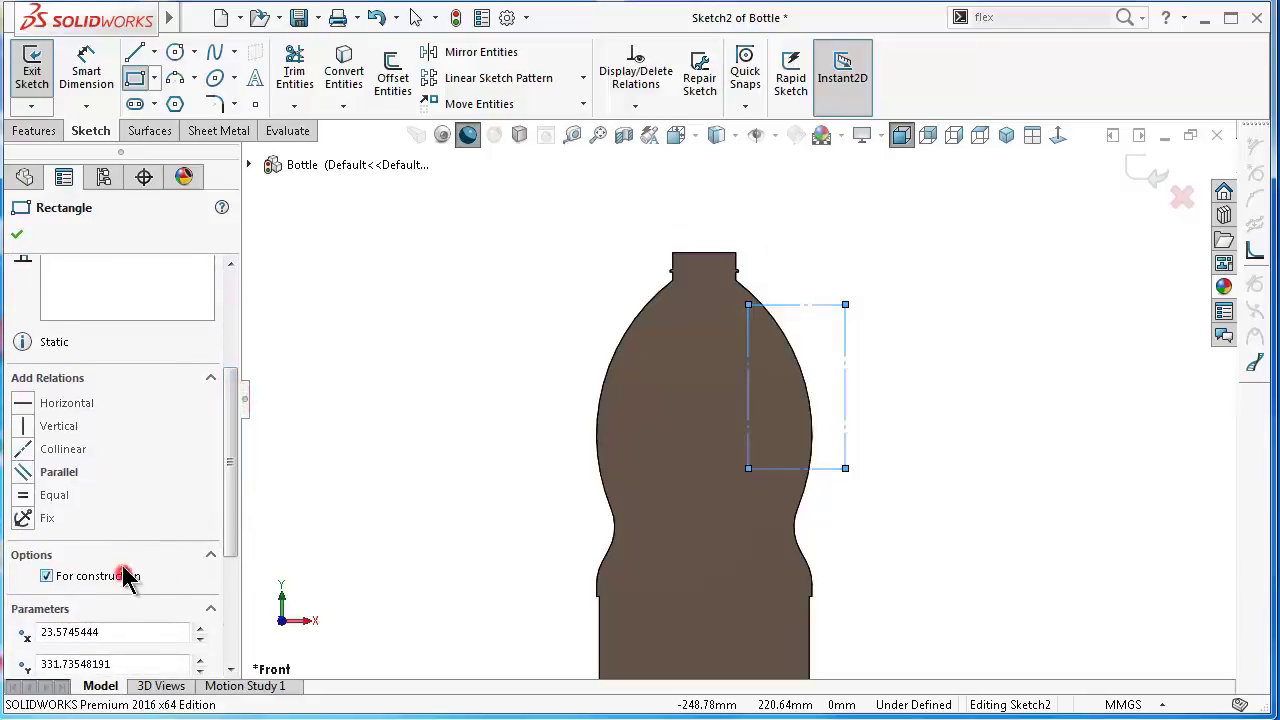
left_click(18, 233)
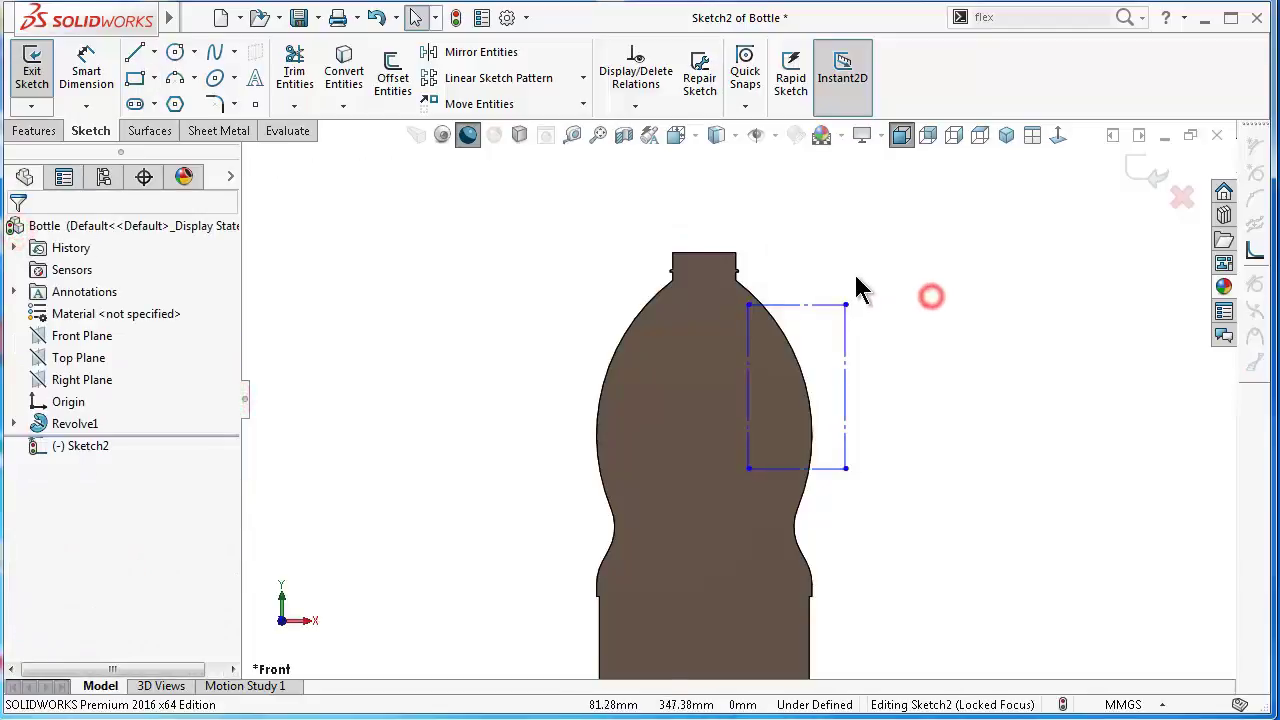
scroll(929, 294, "down", 2)
right_click_drag(945, 418, 925, 250)
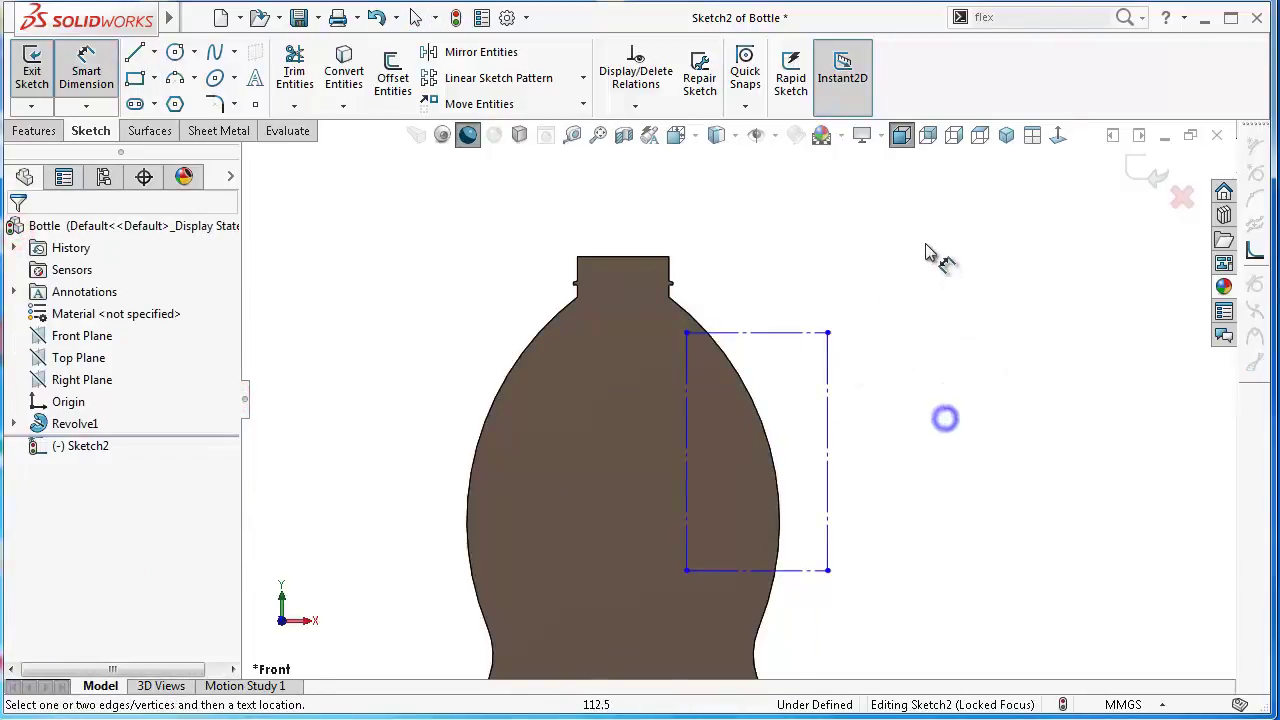
Step: Dimension the rectangle's top edge 32.5 mm from the bottle's top edge
left_click(776, 334)
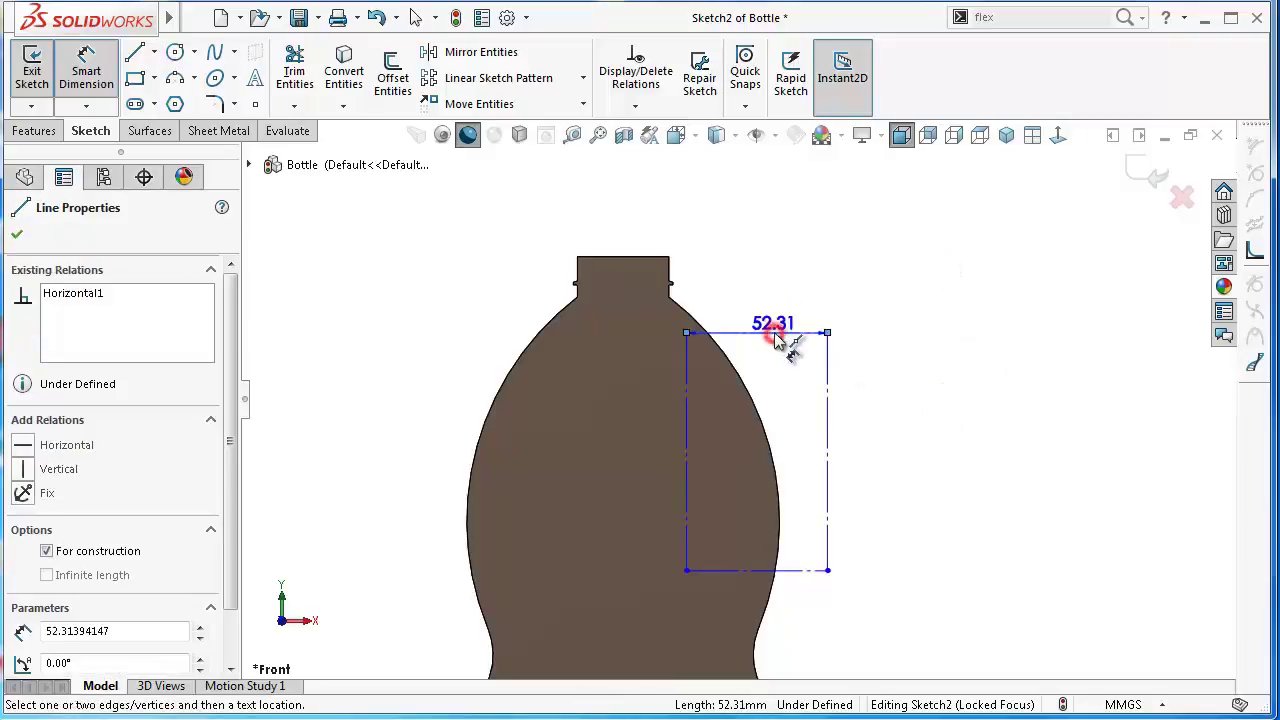
left_click(658, 260)
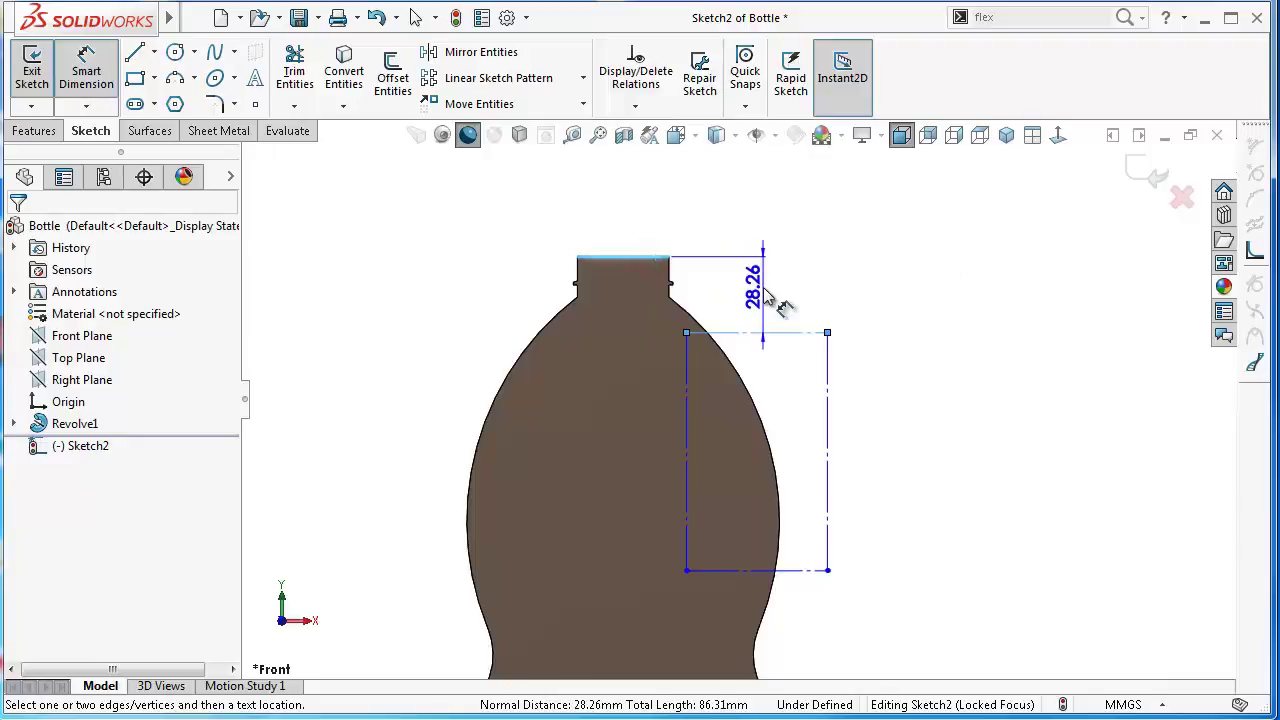
left_click(763, 287)
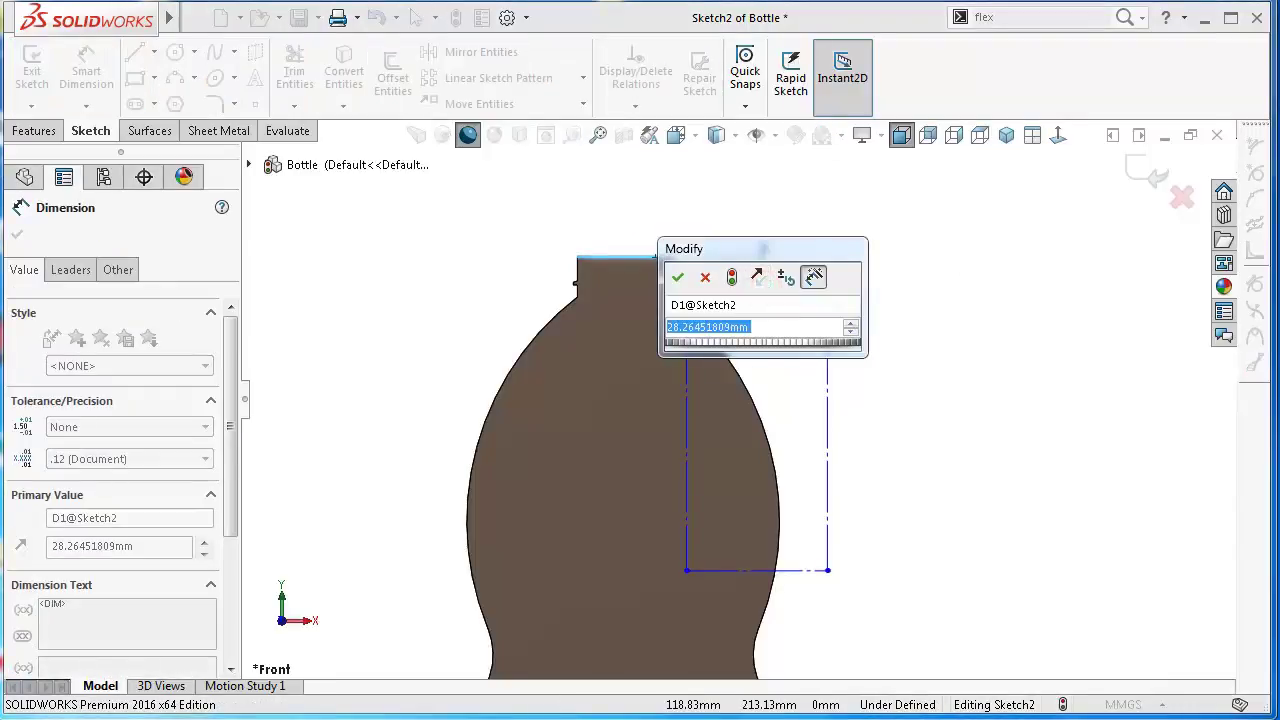
double_click(795, 326)
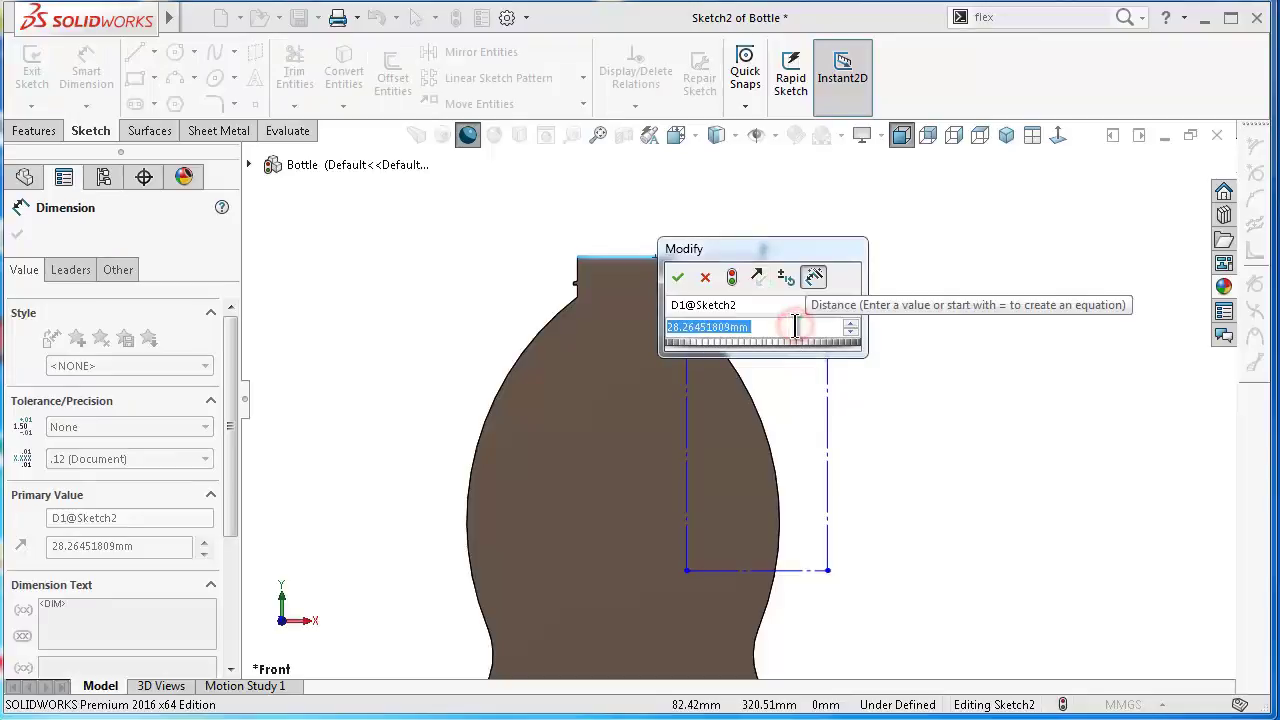
left_click_drag(773, 258, 1028, 264)
type("2")
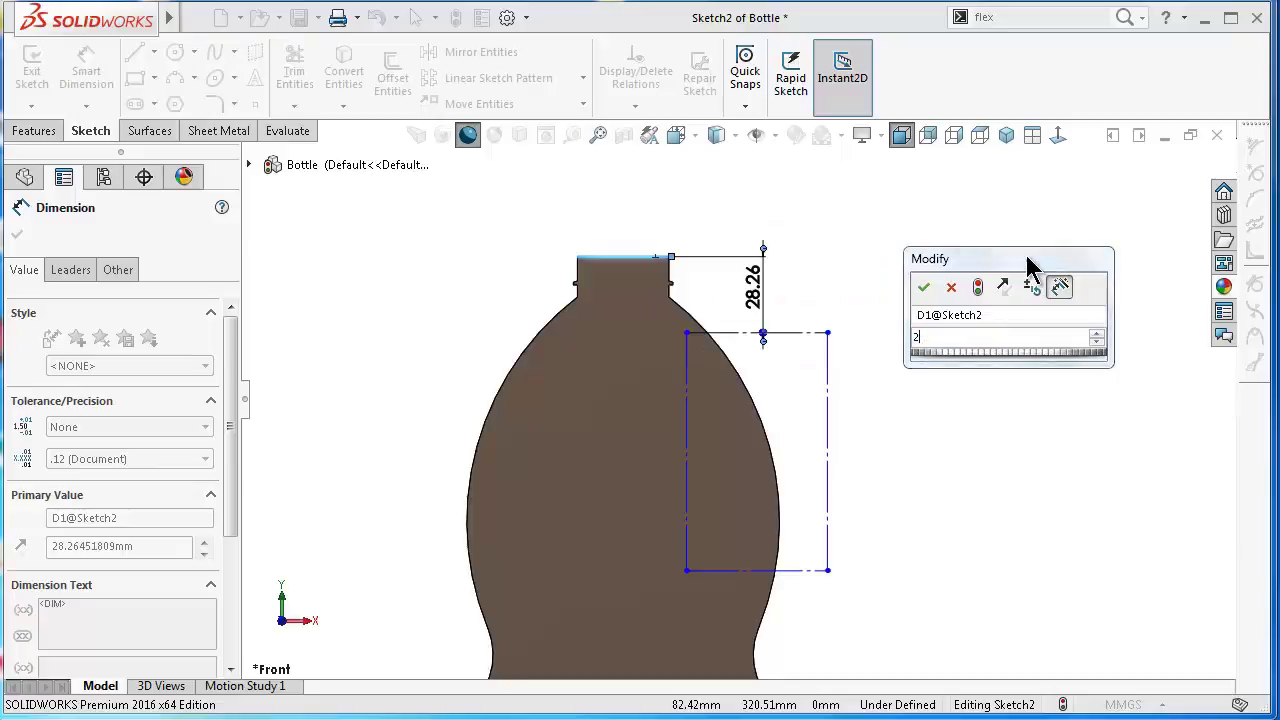
key("BackSpace")
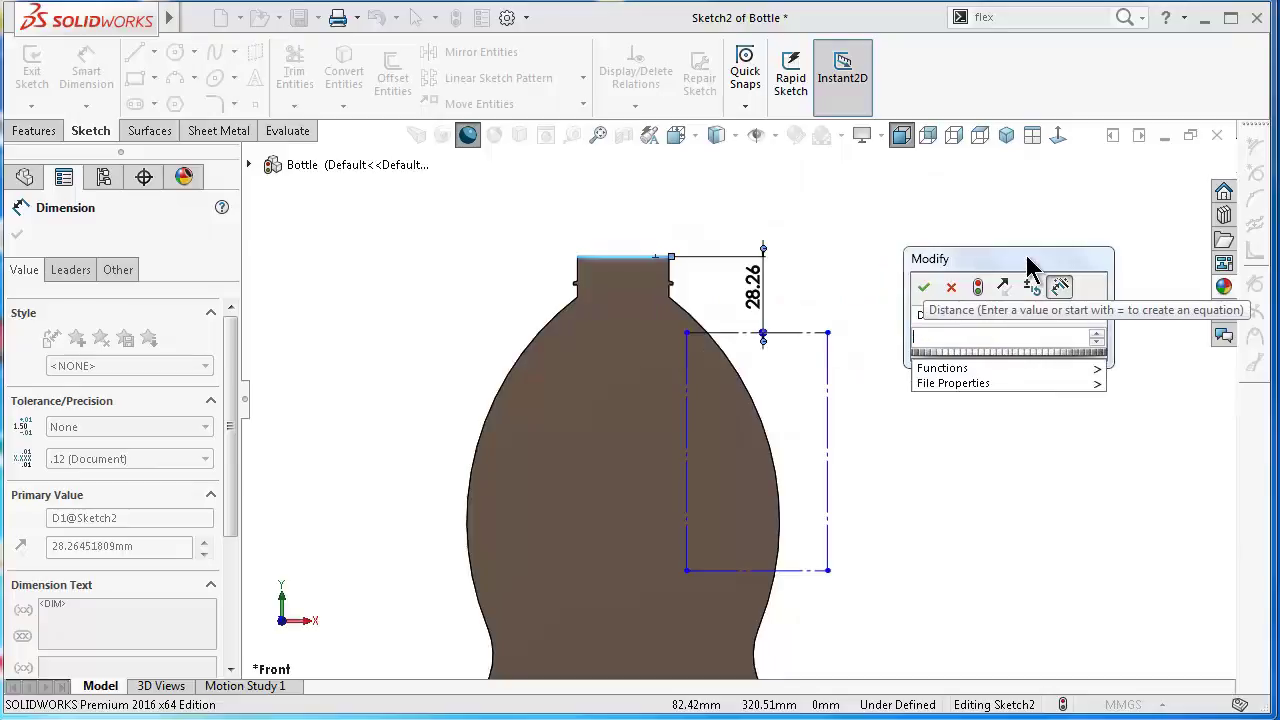
type("32.5")
key("Return")
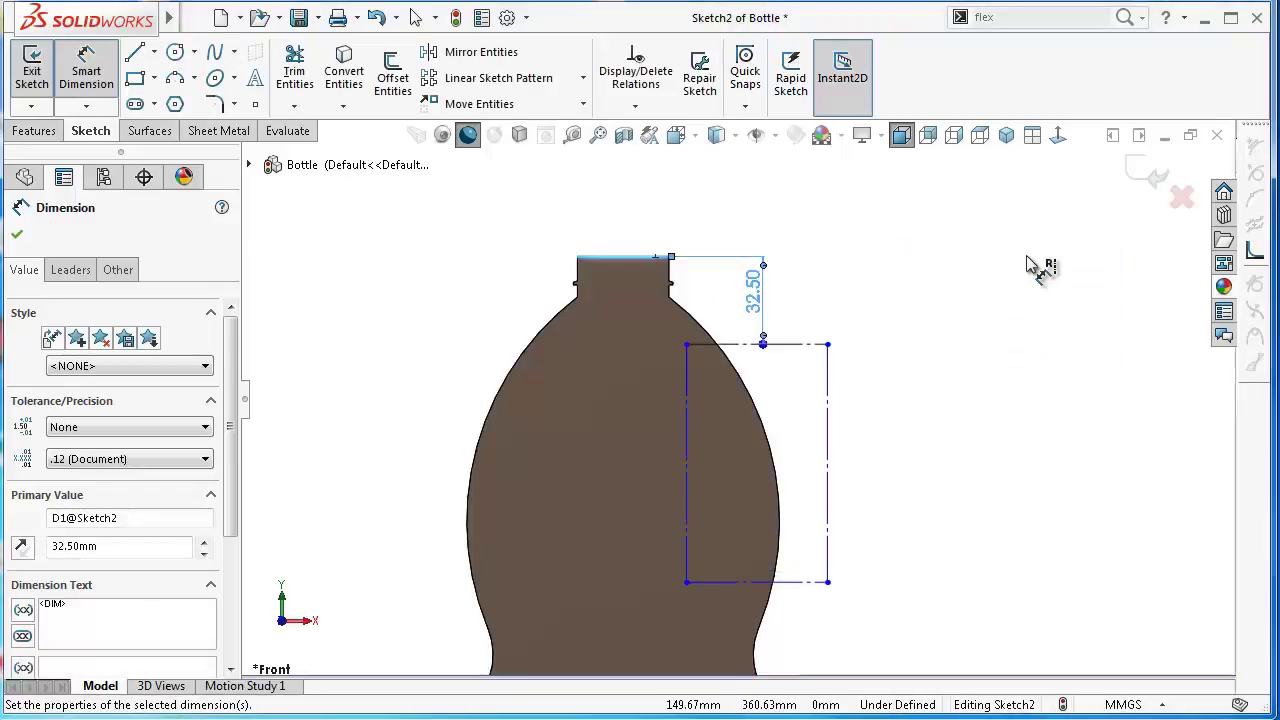
scroll(815, 345, "down", 2)
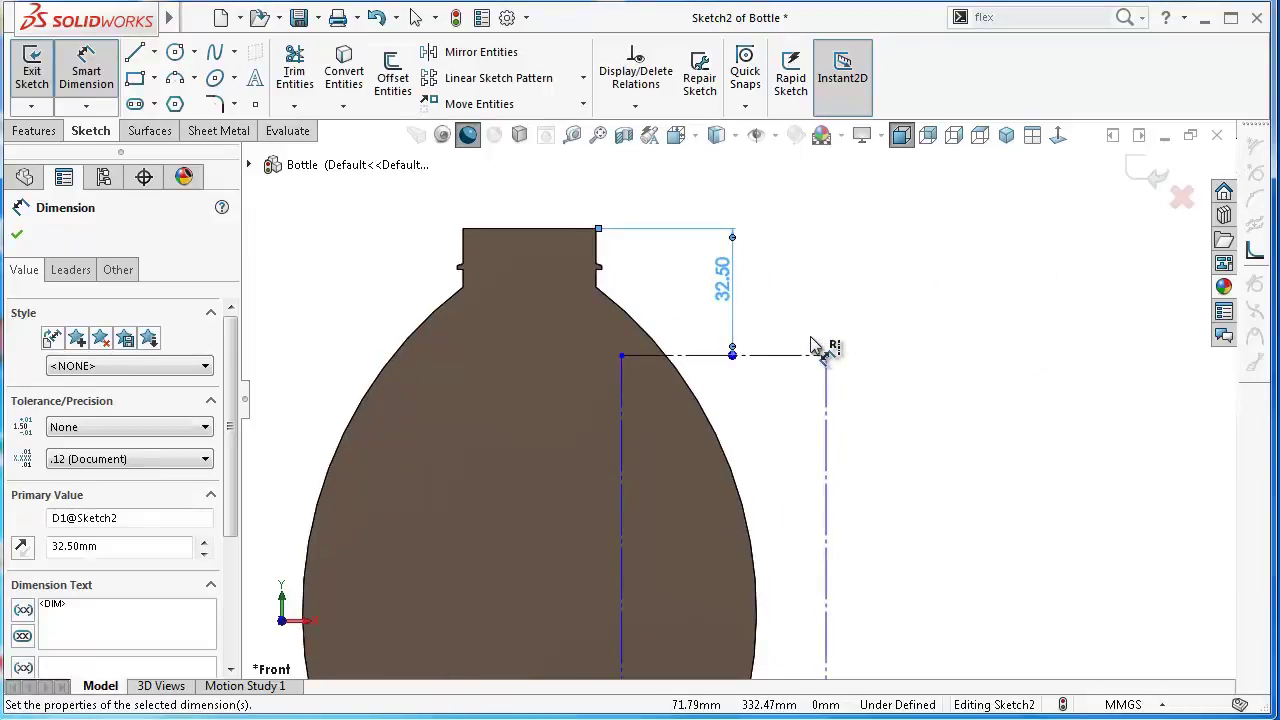
Step: Offset the rectangle's left line 2.5 mm from the neck's side edge
left_click(623, 376)
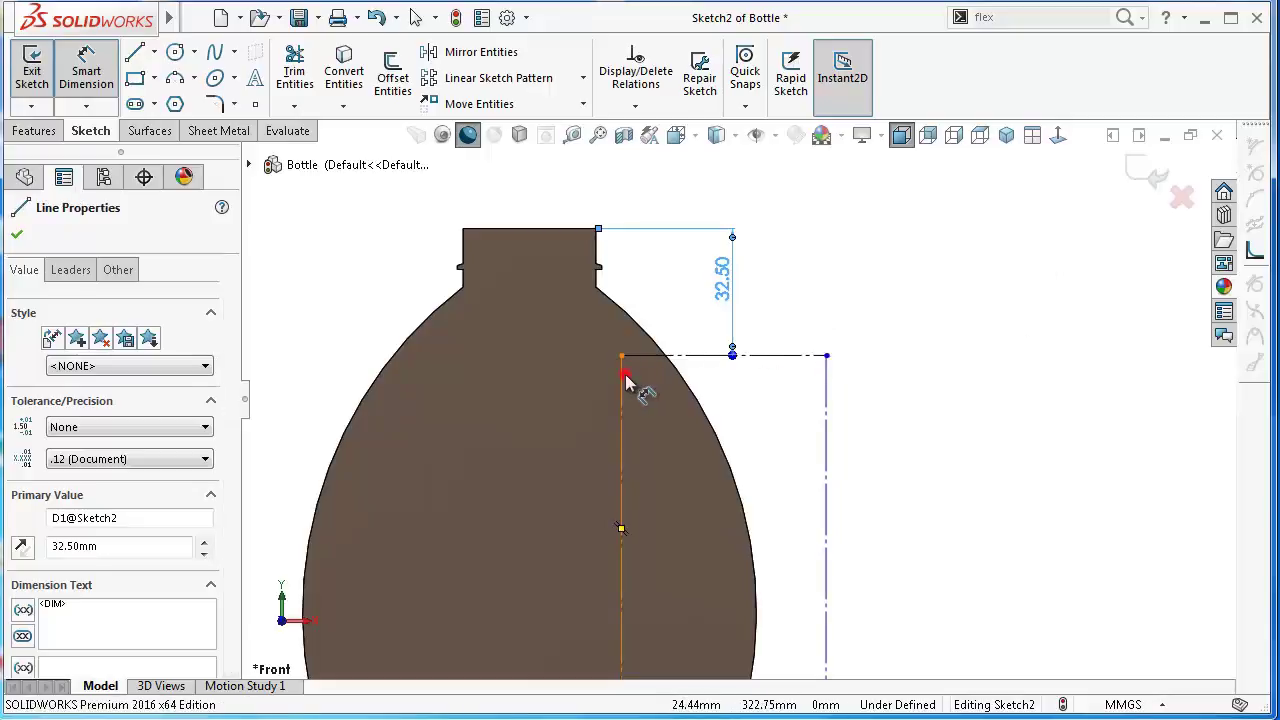
scroll(614, 271, "down", 2)
scroll(610, 245, "down", 1)
left_click(609, 238)
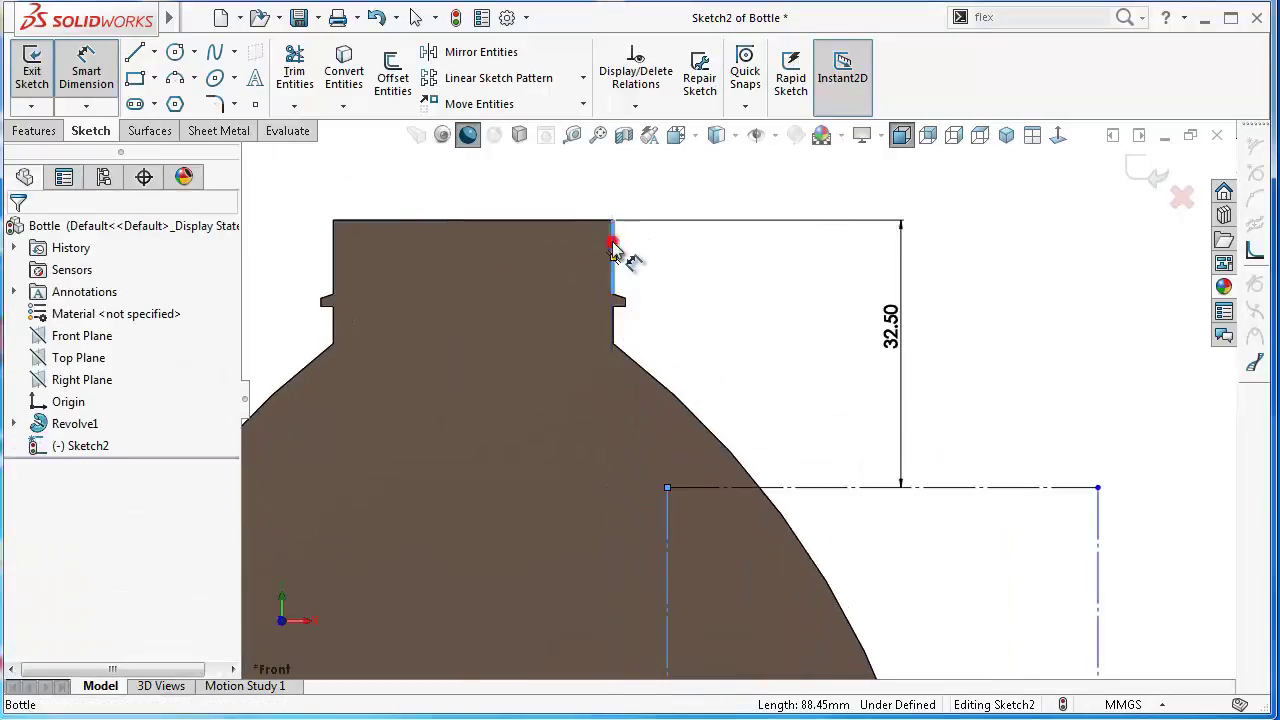
left_click(622, 188)
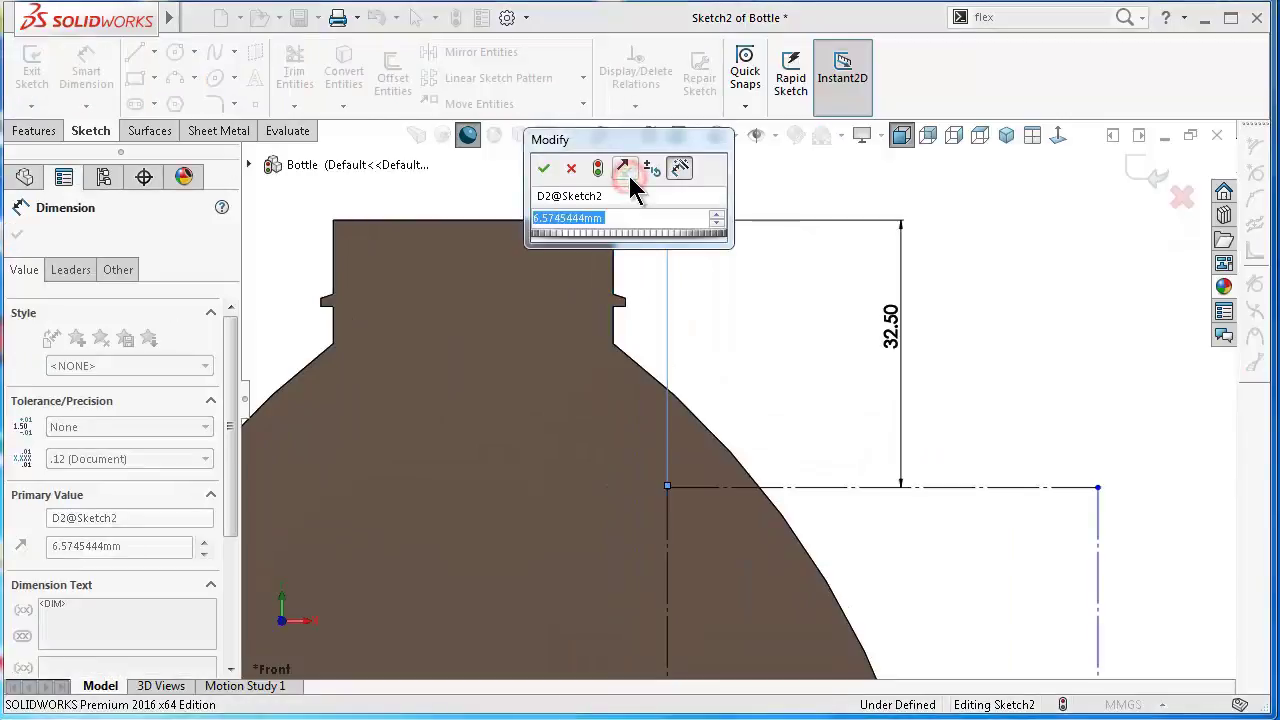
type("2.5")
key("Return")
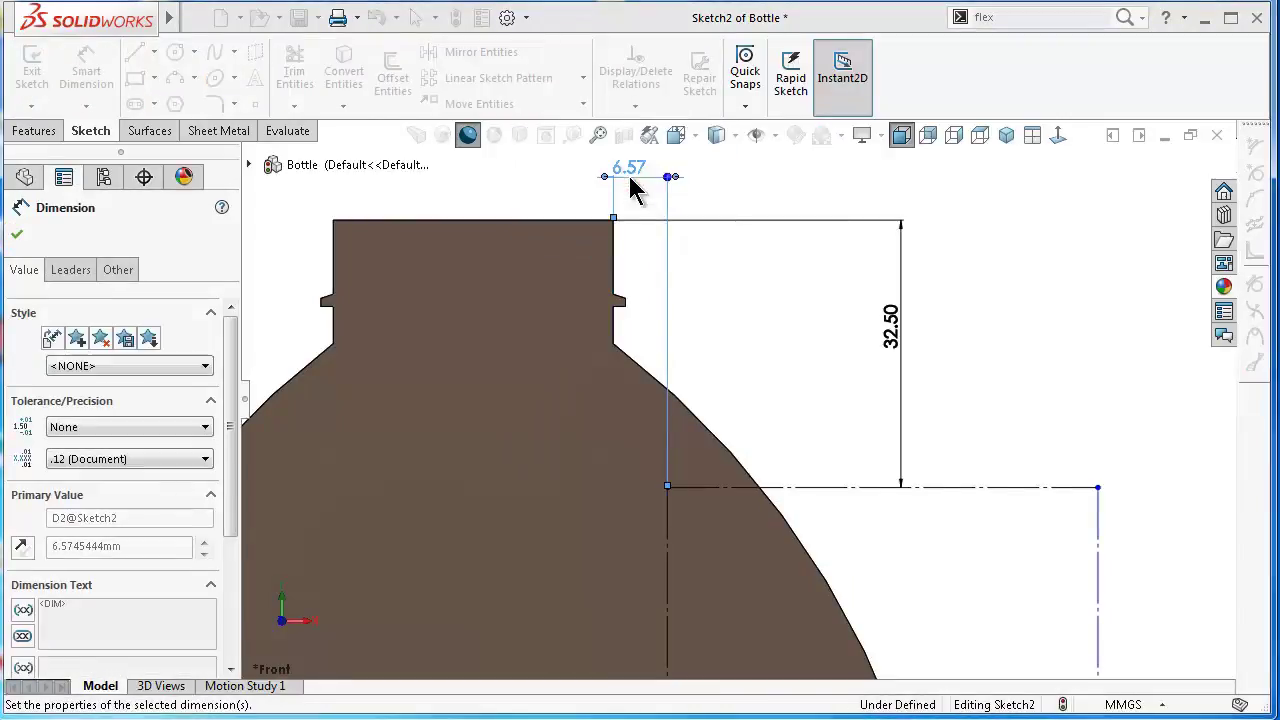
left_click(963, 292)
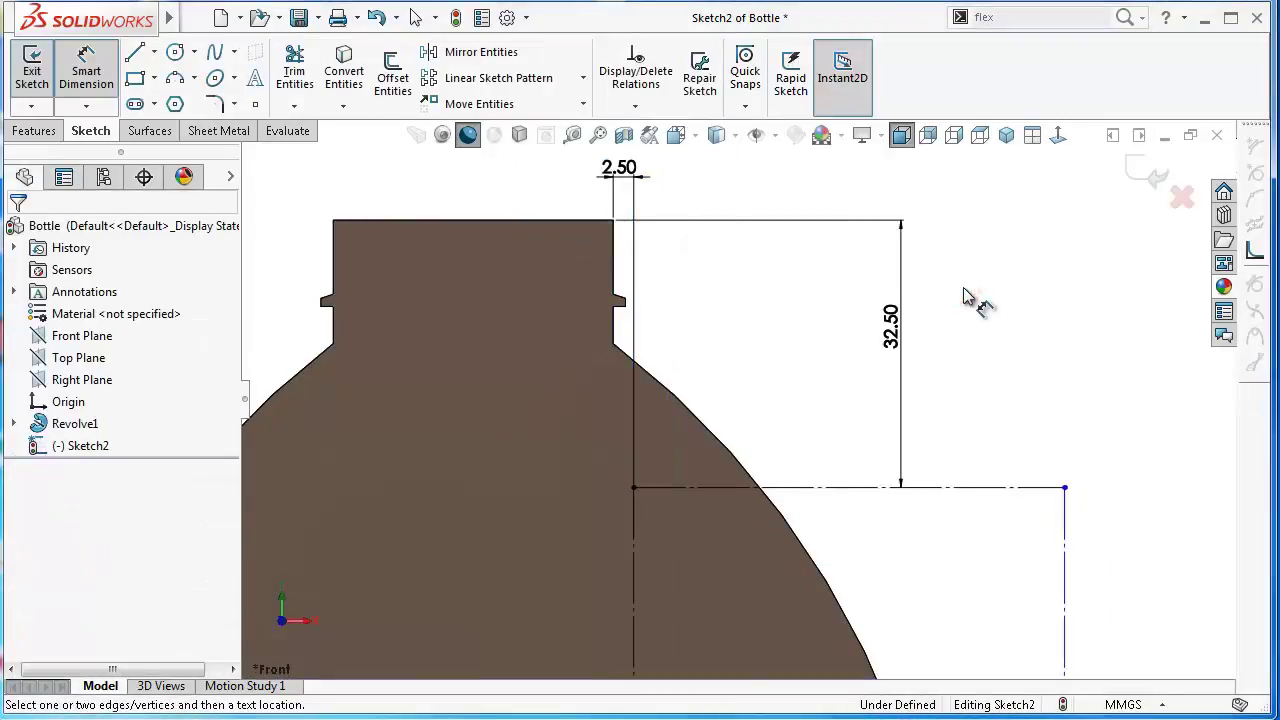
Step: Dimension the rectangle's top edge to 25 mm wide
left_click(1040, 487)
left_click(1030, 440)
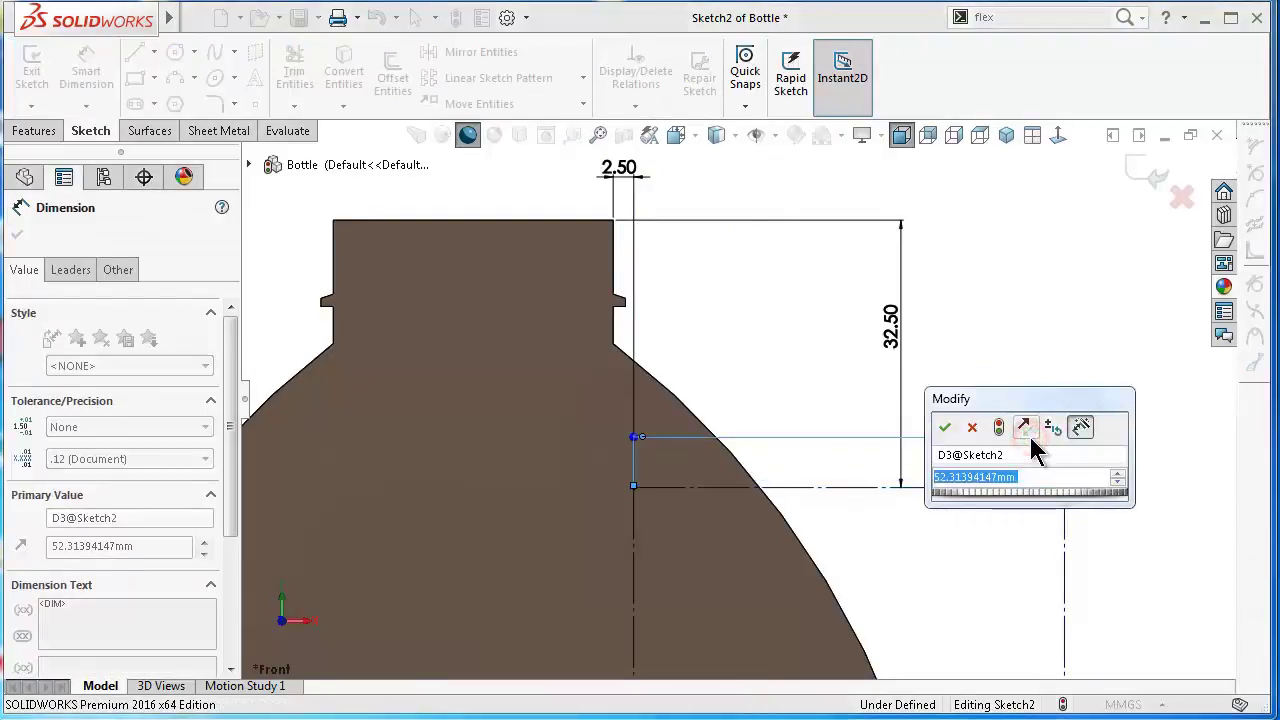
type("25")
key("Return")
left_click(985, 432)
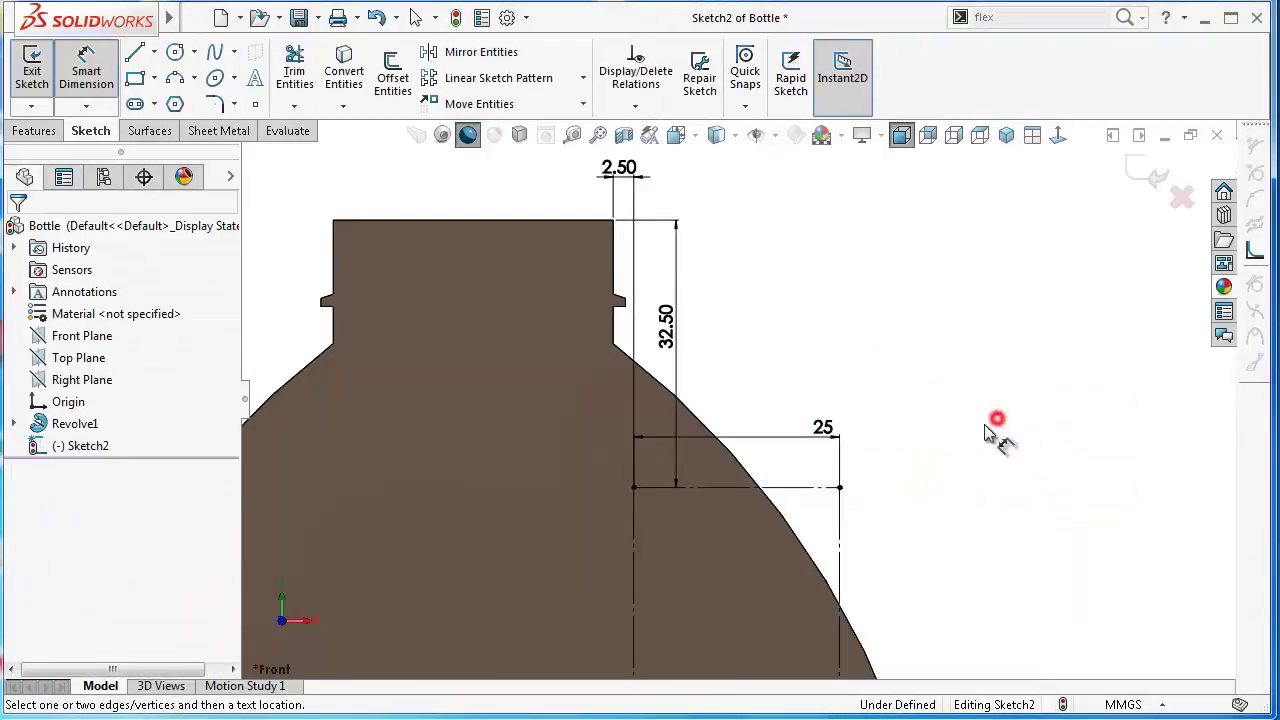
Step: Dimension the rectangle's right side to 78.75 mm tall
scroll(894, 580, "up", 2)
scroll(880, 620, "up", 1)
scroll(820, 638, "up", 1)
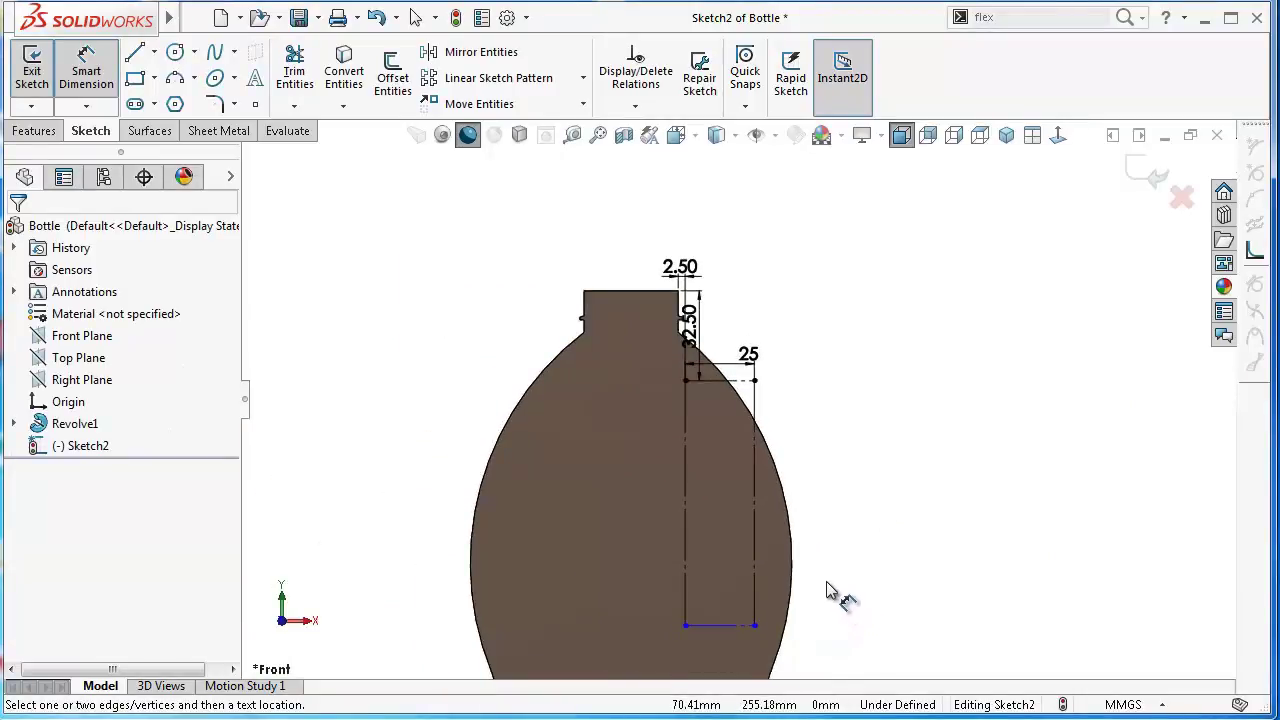
left_click(757, 420)
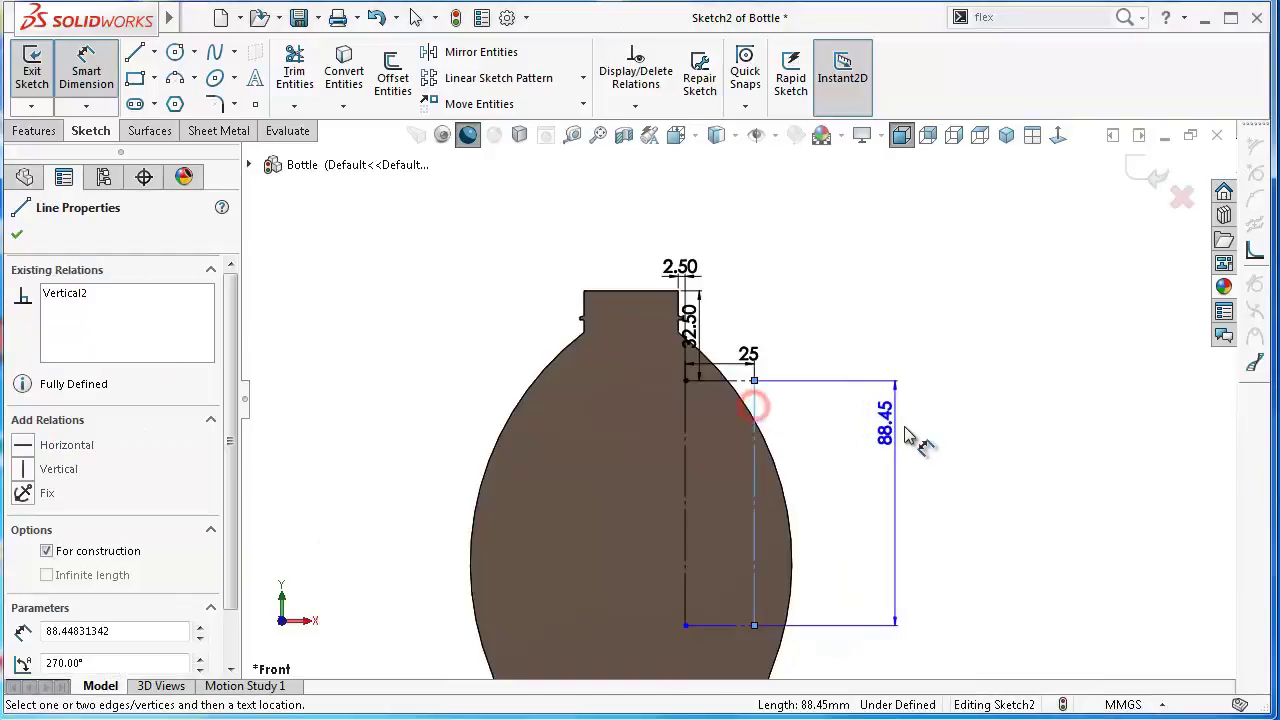
left_click(907, 437)
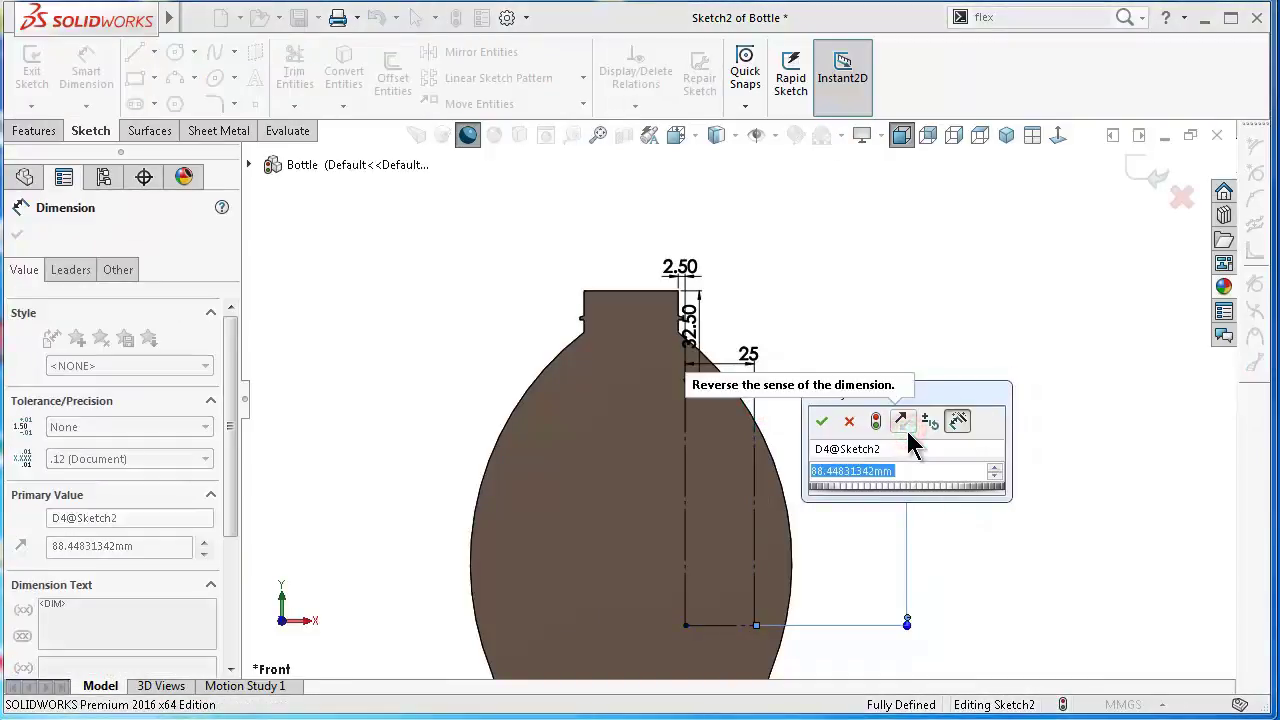
type("88.45")
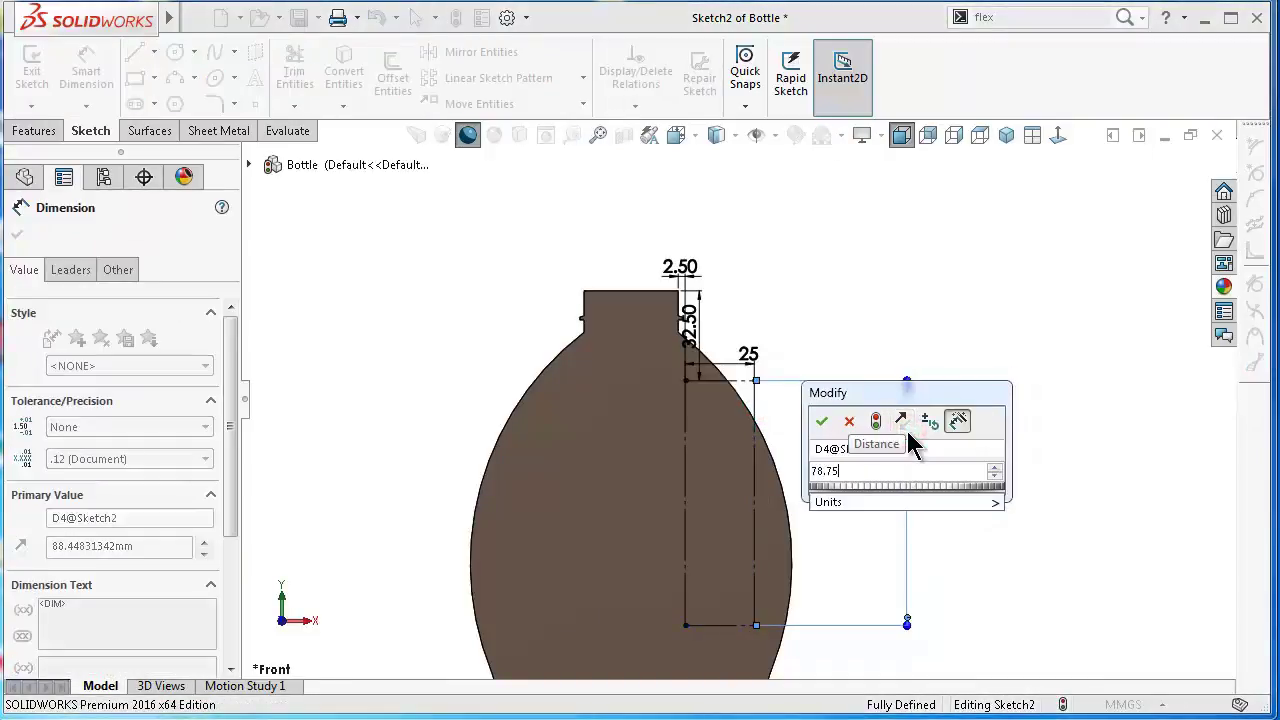
key("Return")
left_click(910, 432)
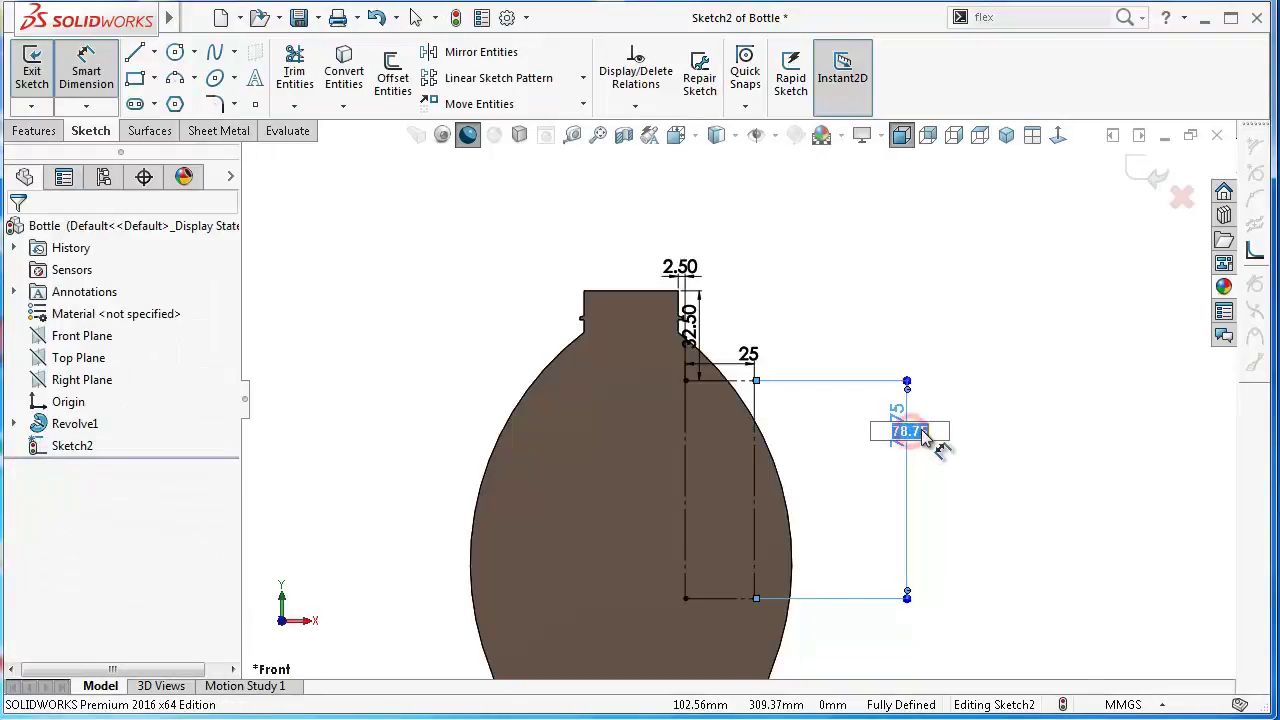
key("Return")
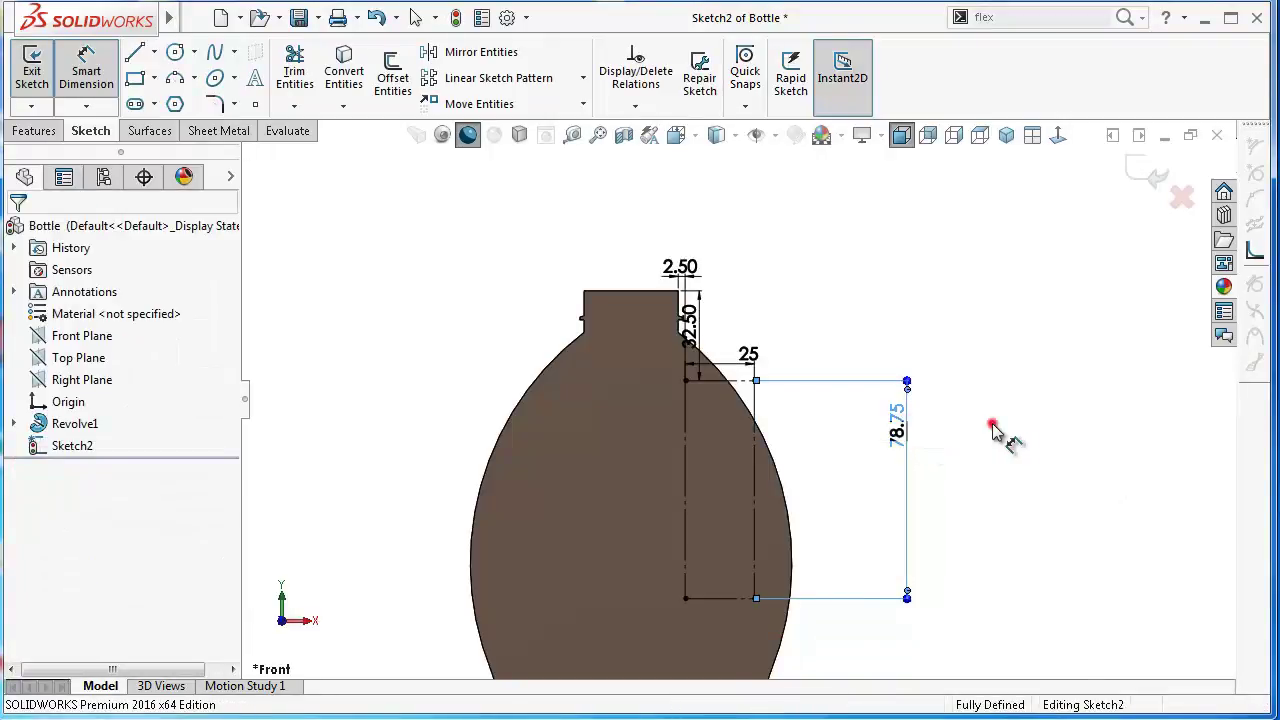
left_click(991, 425)
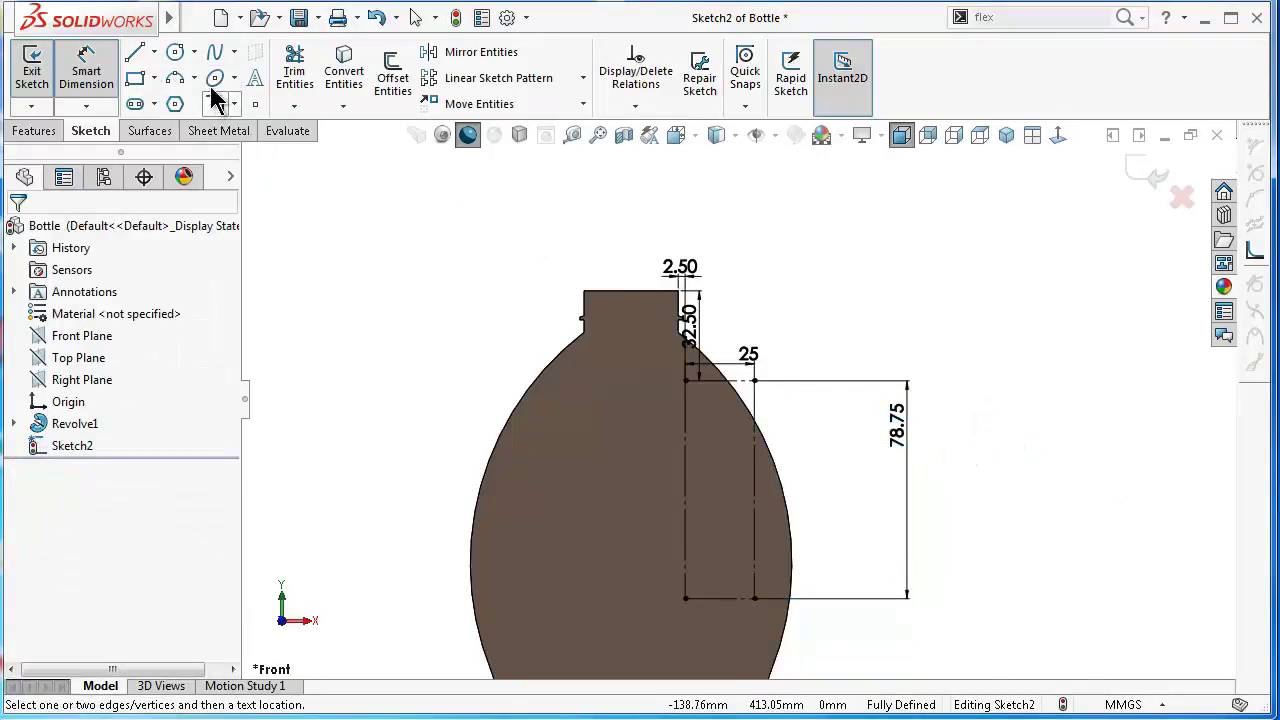
Step: Draw a spline from the rectangle's top-left corner to its bottom-right corner
left_click(212, 56)
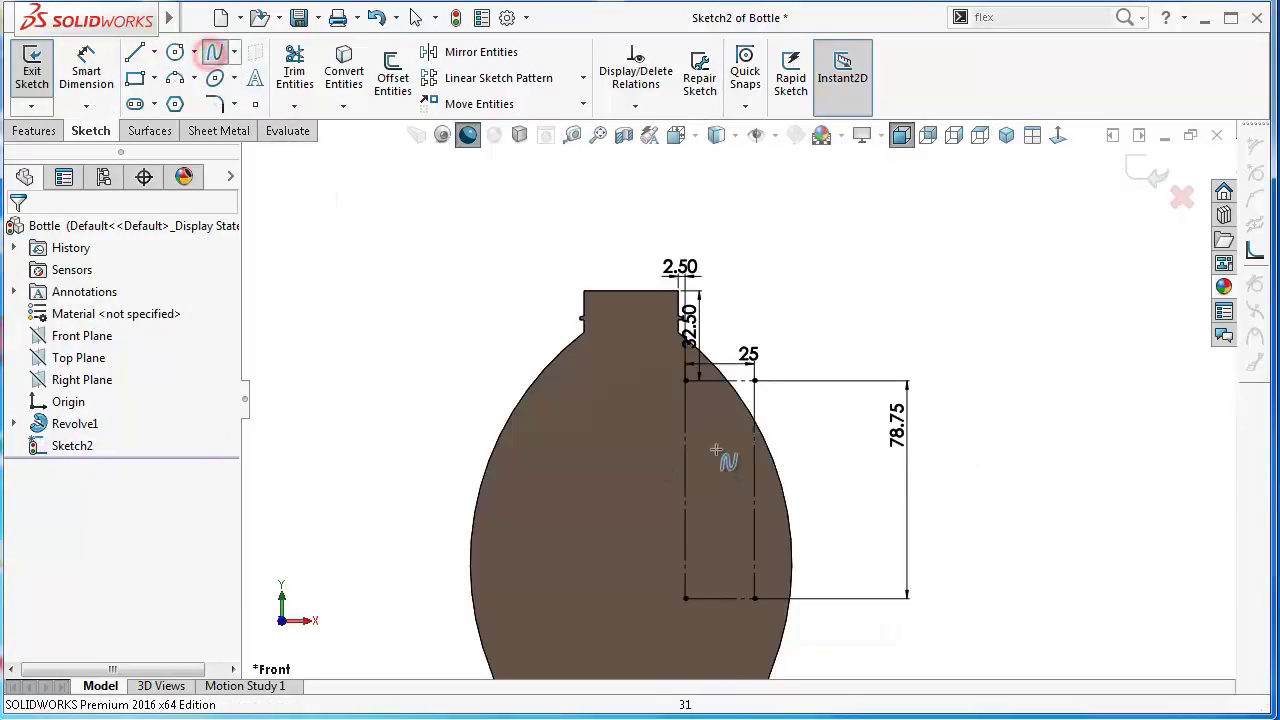
left_click(686, 381)
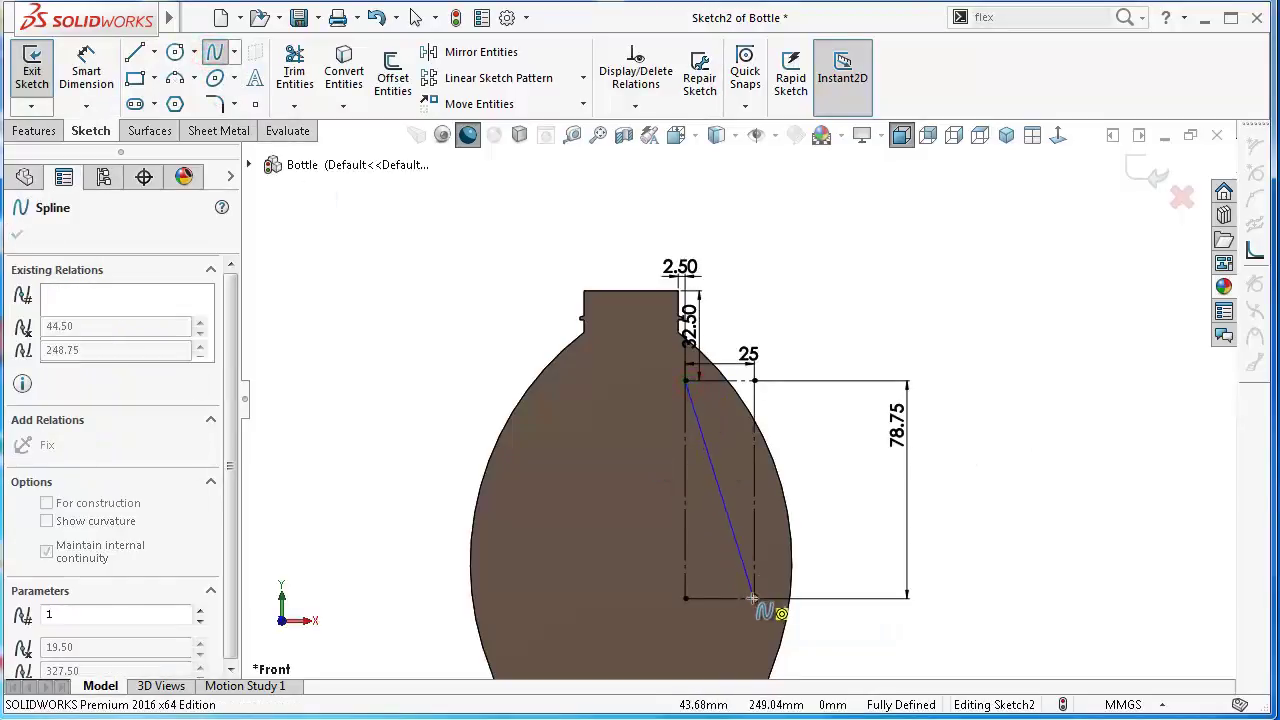
left_click(755, 598)
right_click(804, 623)
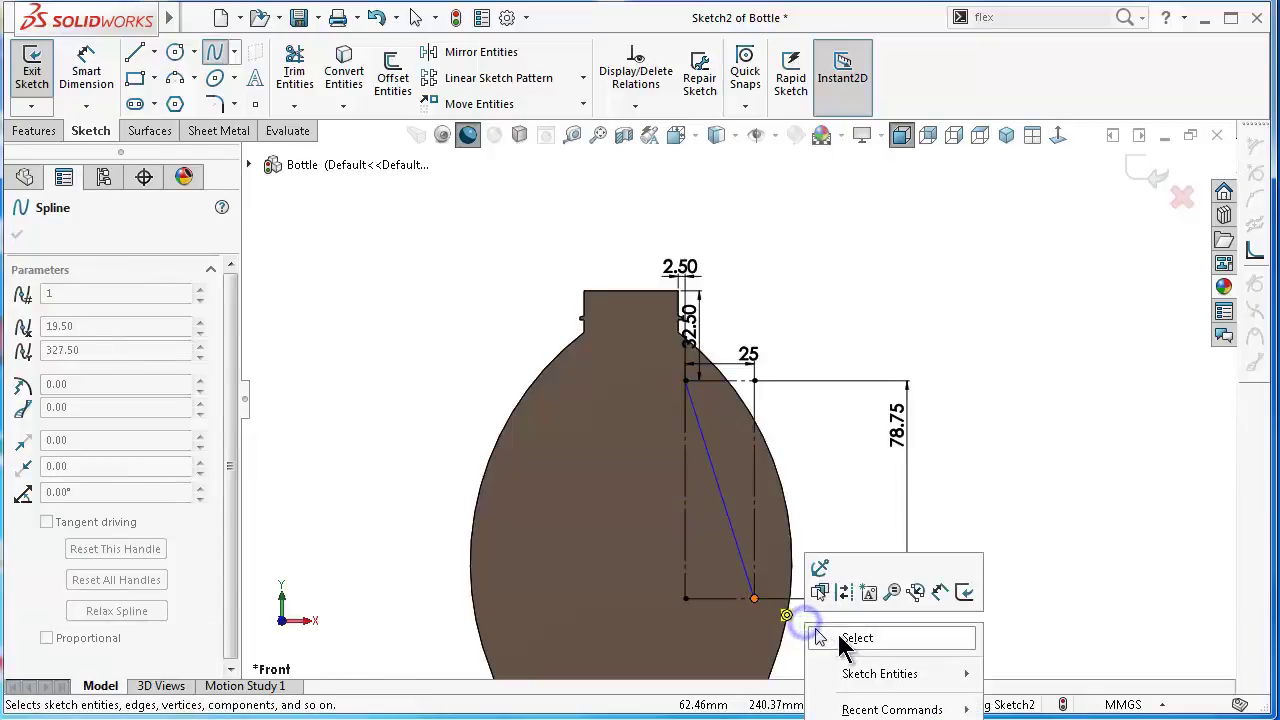
left_click(852, 634)
scroll(745, 548, "down", 2)
Step: Bend the spline by tilting its end tangents so it bulges left near the top
left_click(737, 548)
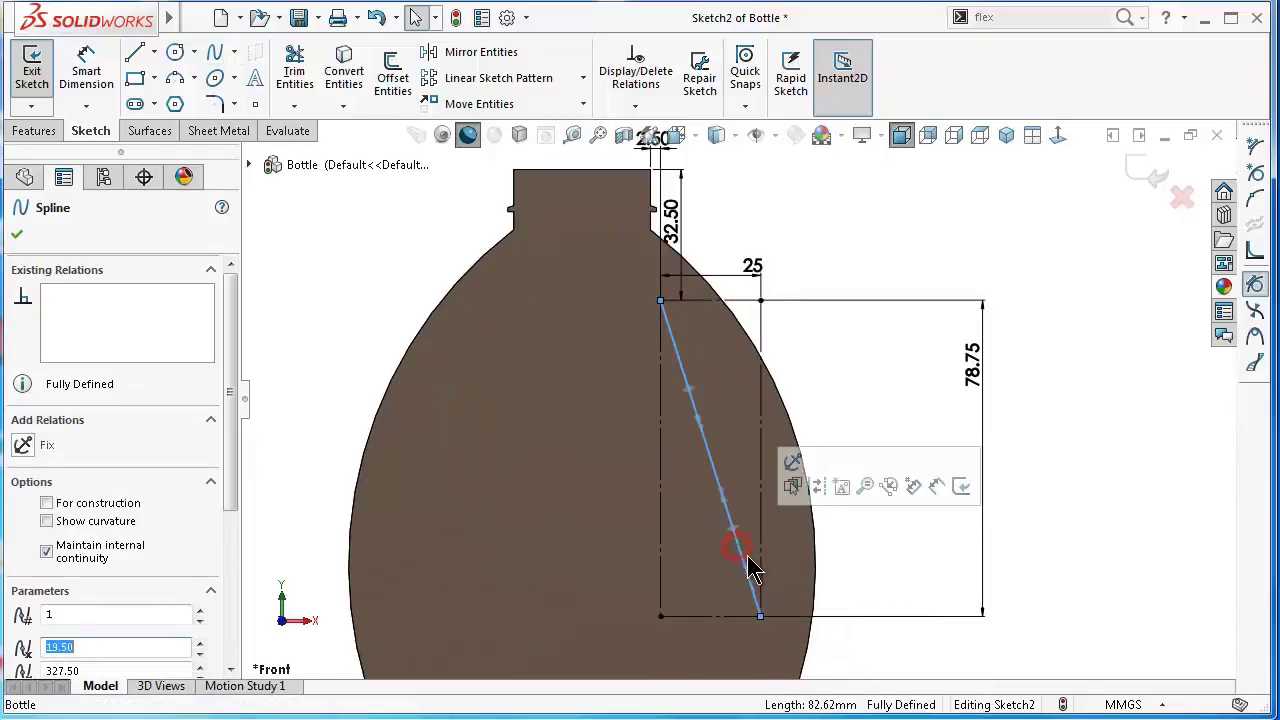
left_click_drag(735, 535, 668, 525)
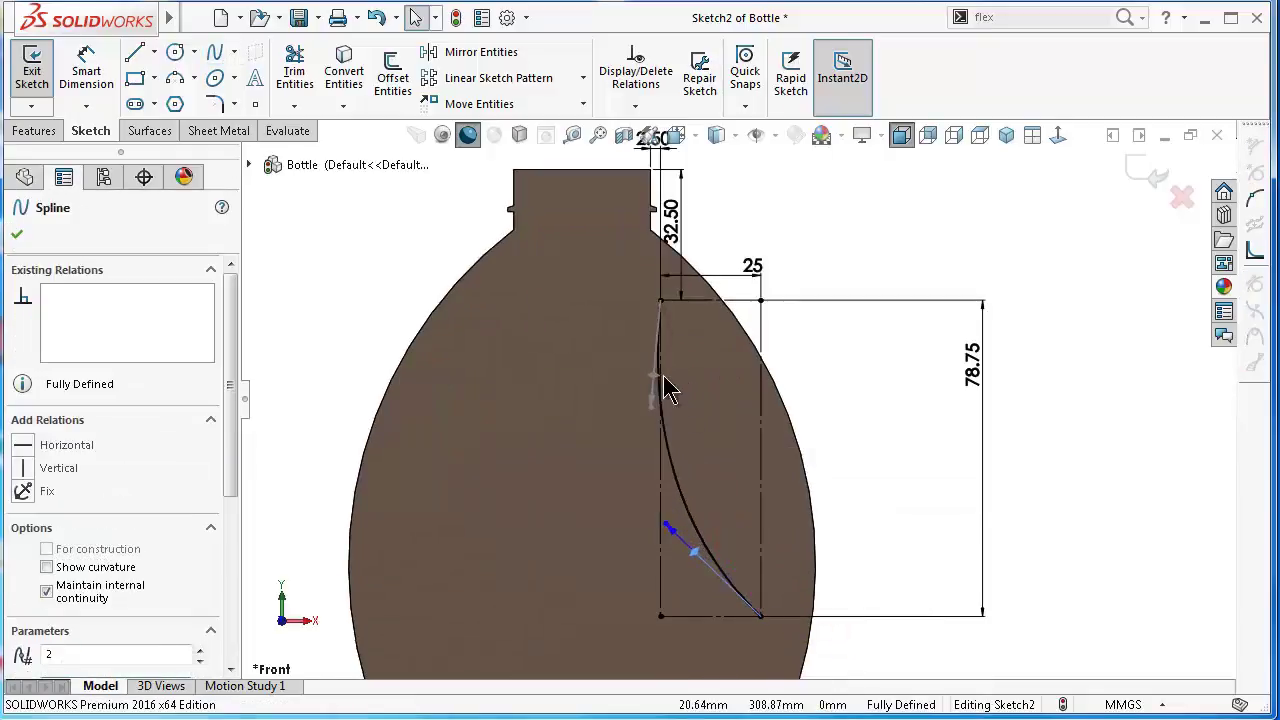
left_click_drag(658, 388, 625, 385)
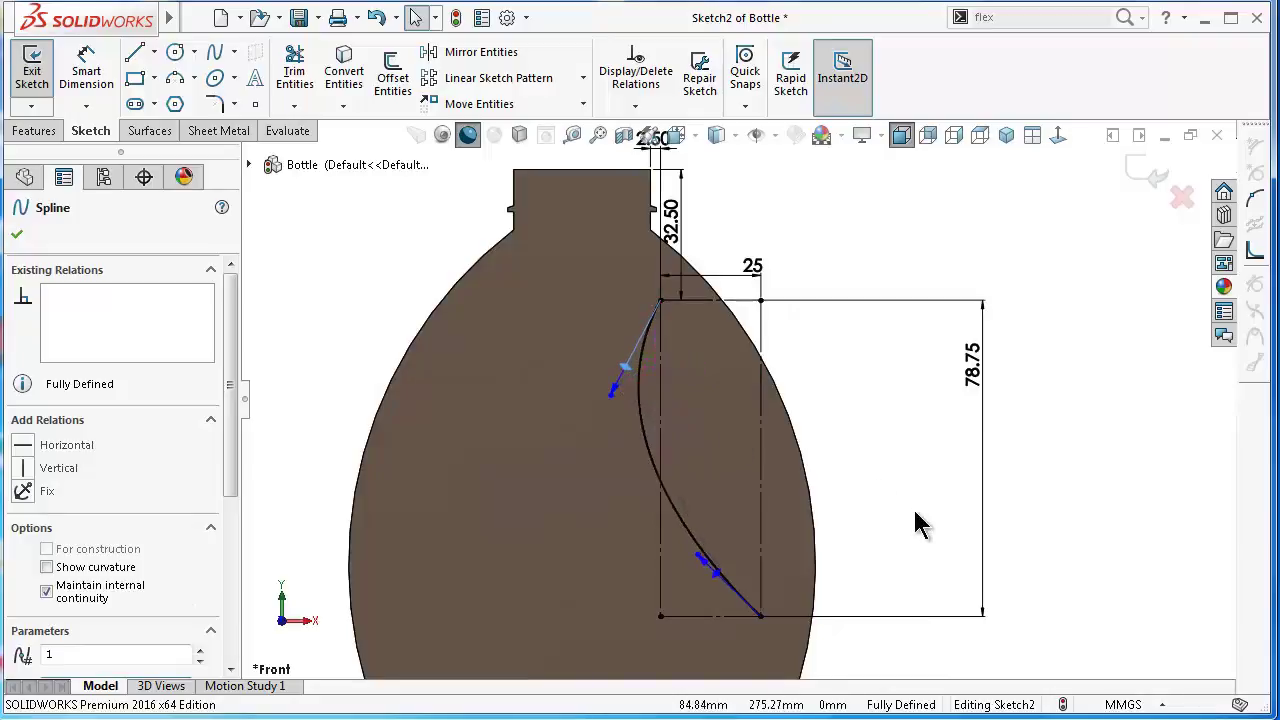
right_click_drag(886, 486, 886, 440)
scroll(735, 585, "down", 3)
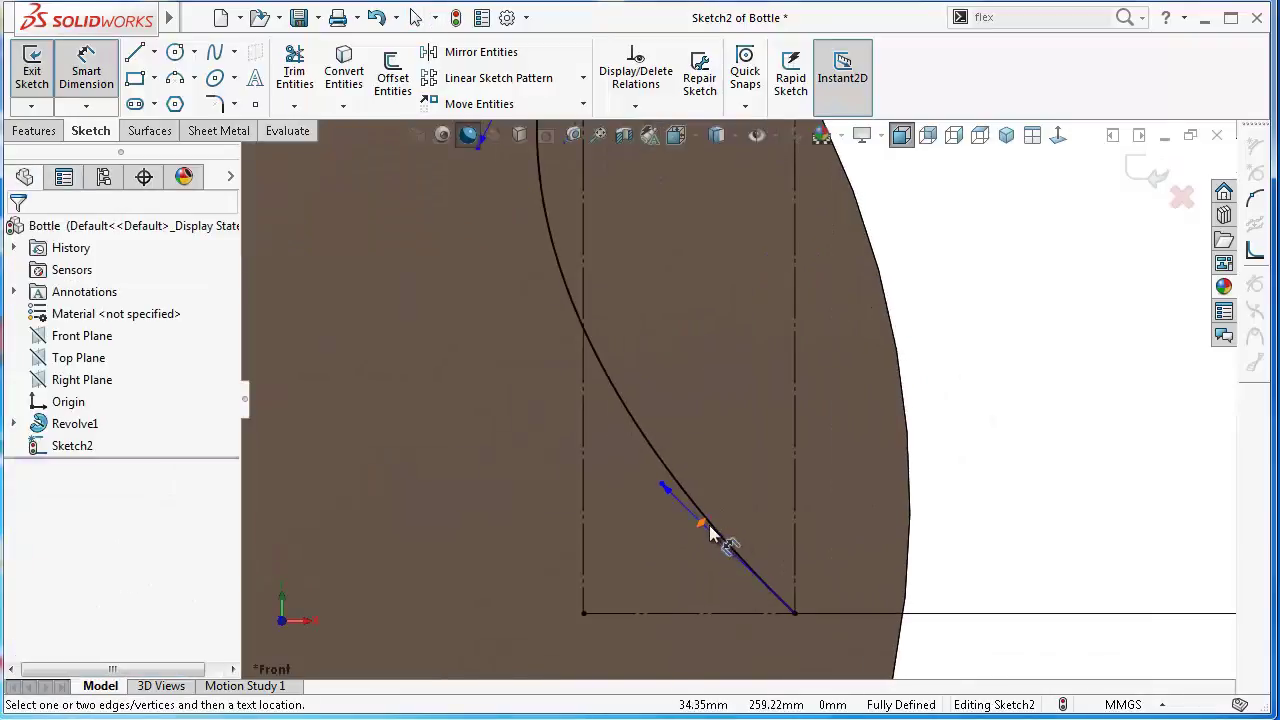
Step: Dimension the spline's bottom tangent at 45° to the rectangle's bottom edge
left_click(710, 535)
left_click(705, 612)
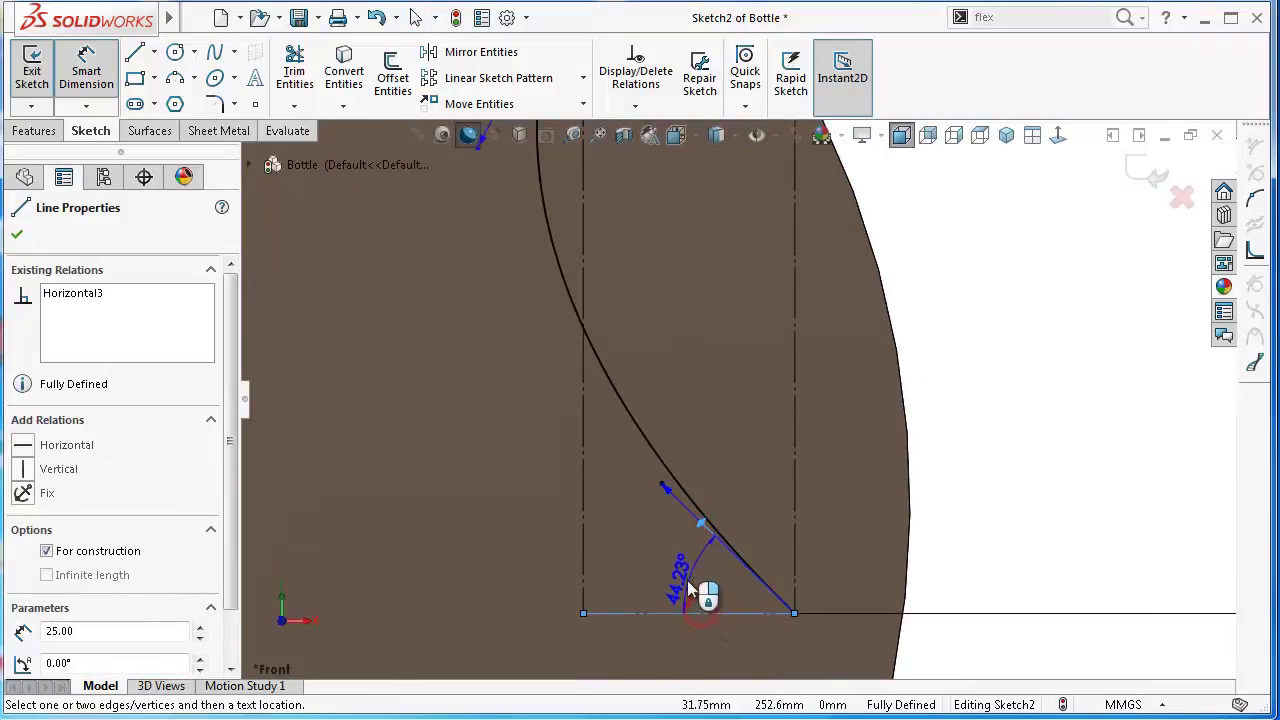
left_click(690, 590)
type("45")
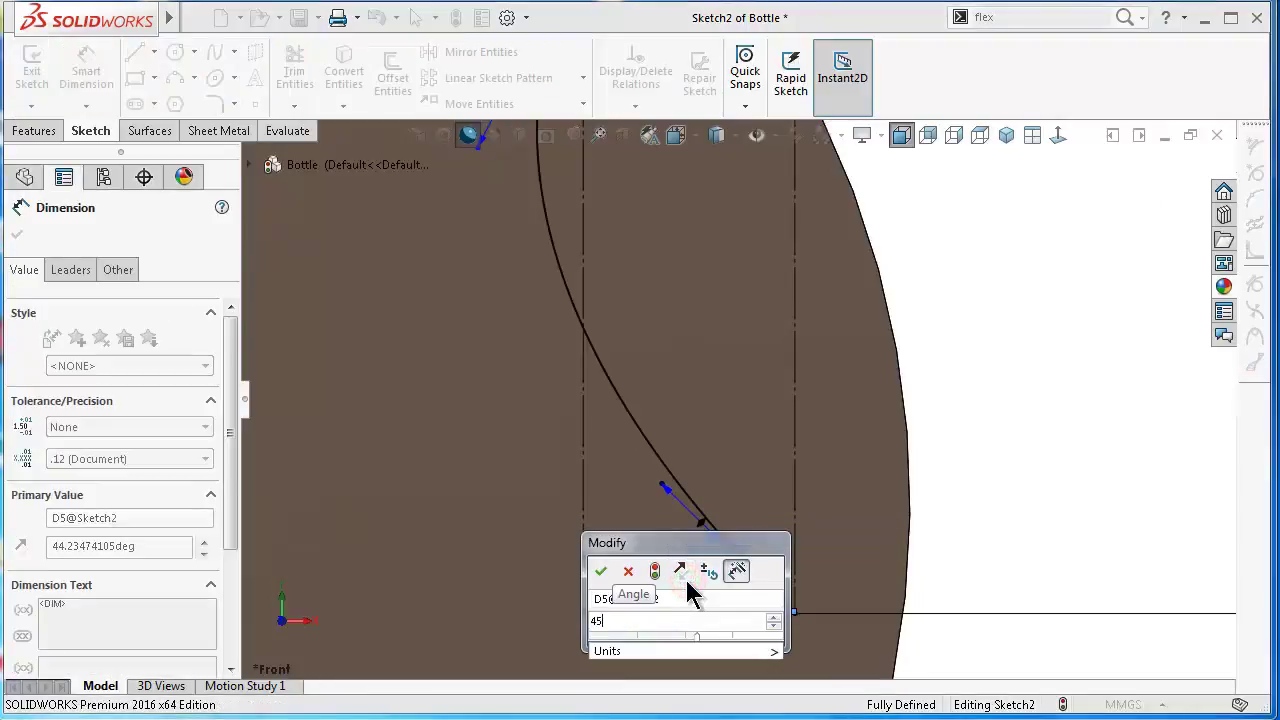
key("Return")
left_click(935, 495)
scroll(704, 391, "up", 2)
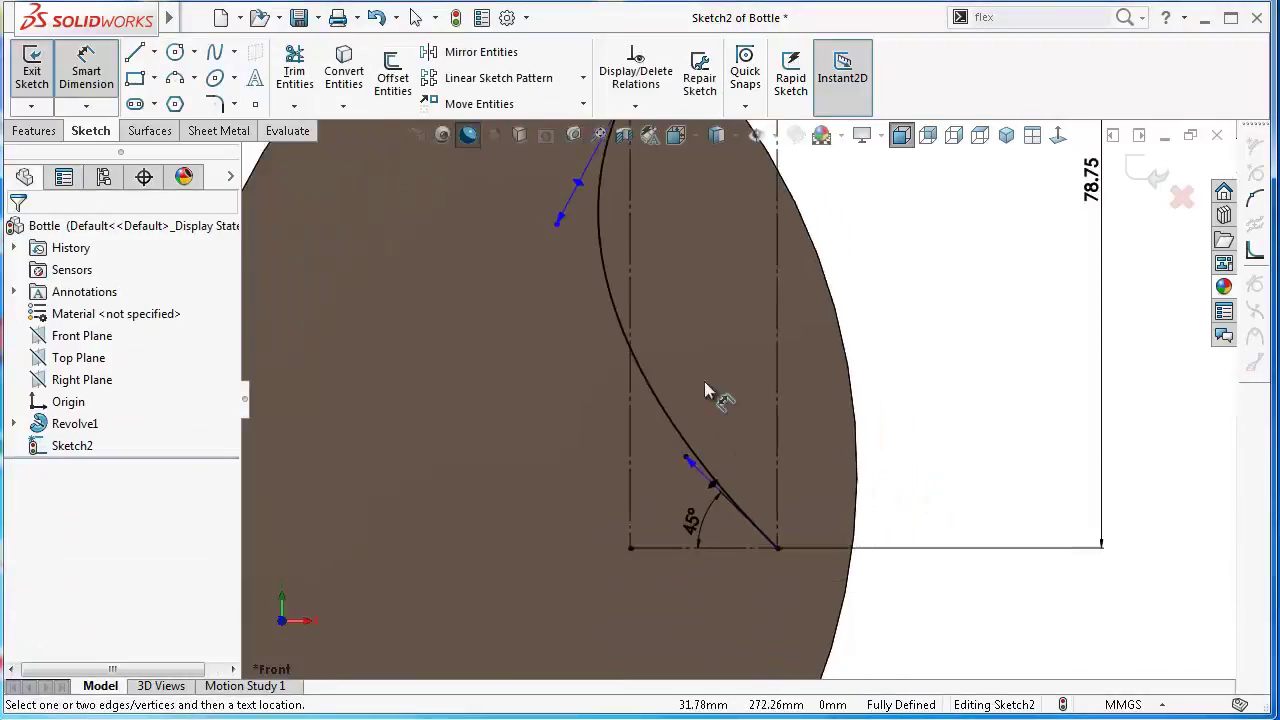
scroll(680, 265, "down", 1)
Step: Dimension the spline's top tangent angle to 15°
left_click(598, 230)
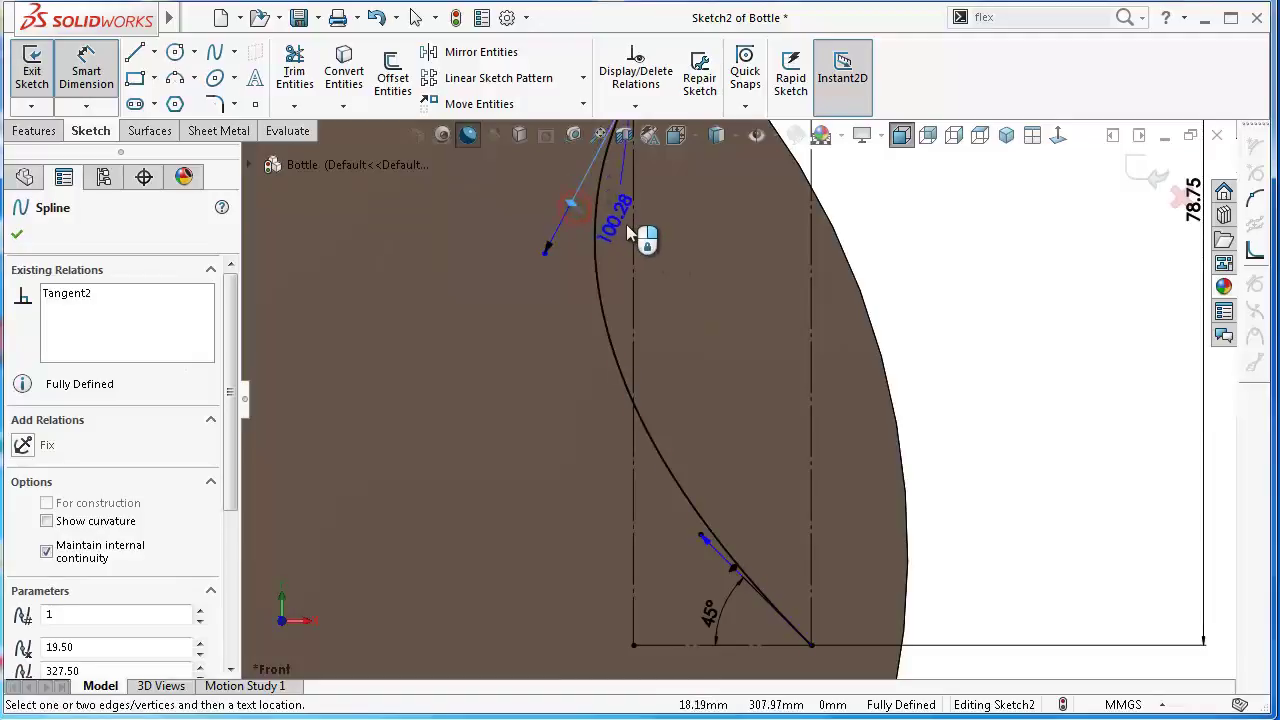
left_click(628, 232)
left_click(634, 246)
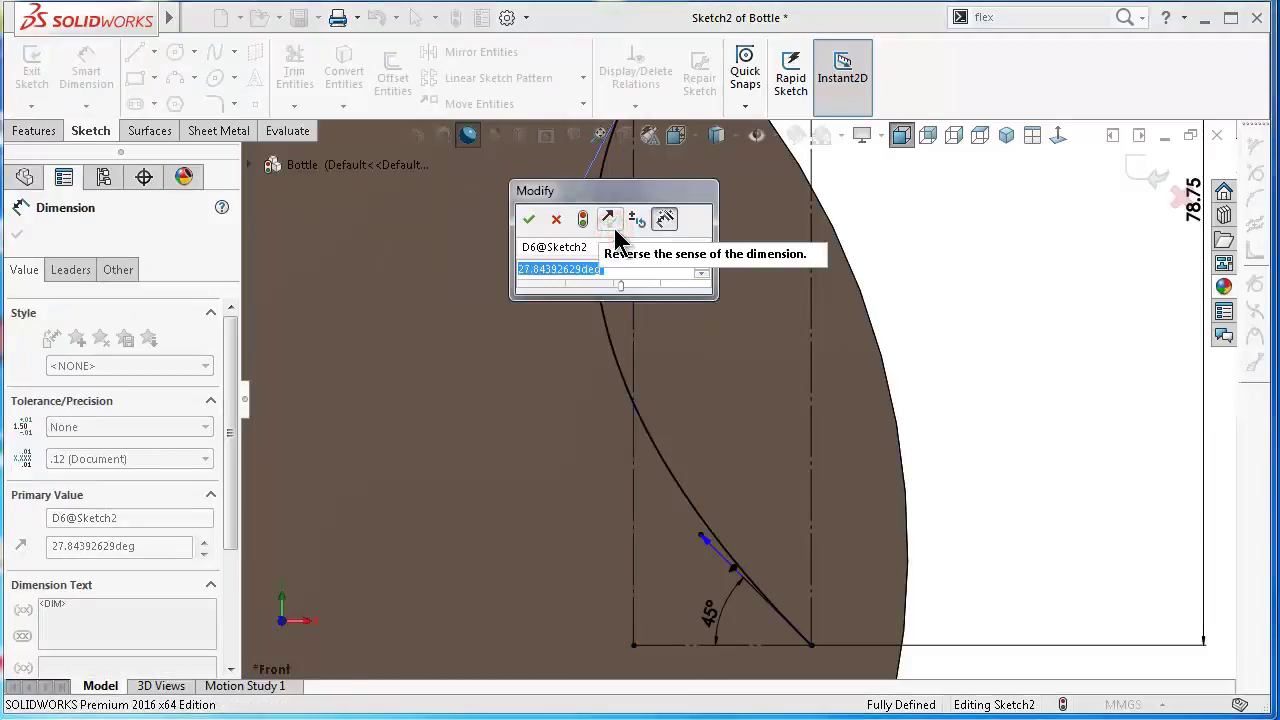
type("15")
key("Return")
left_click(1003, 289)
scroll(655, 270, "up", 1)
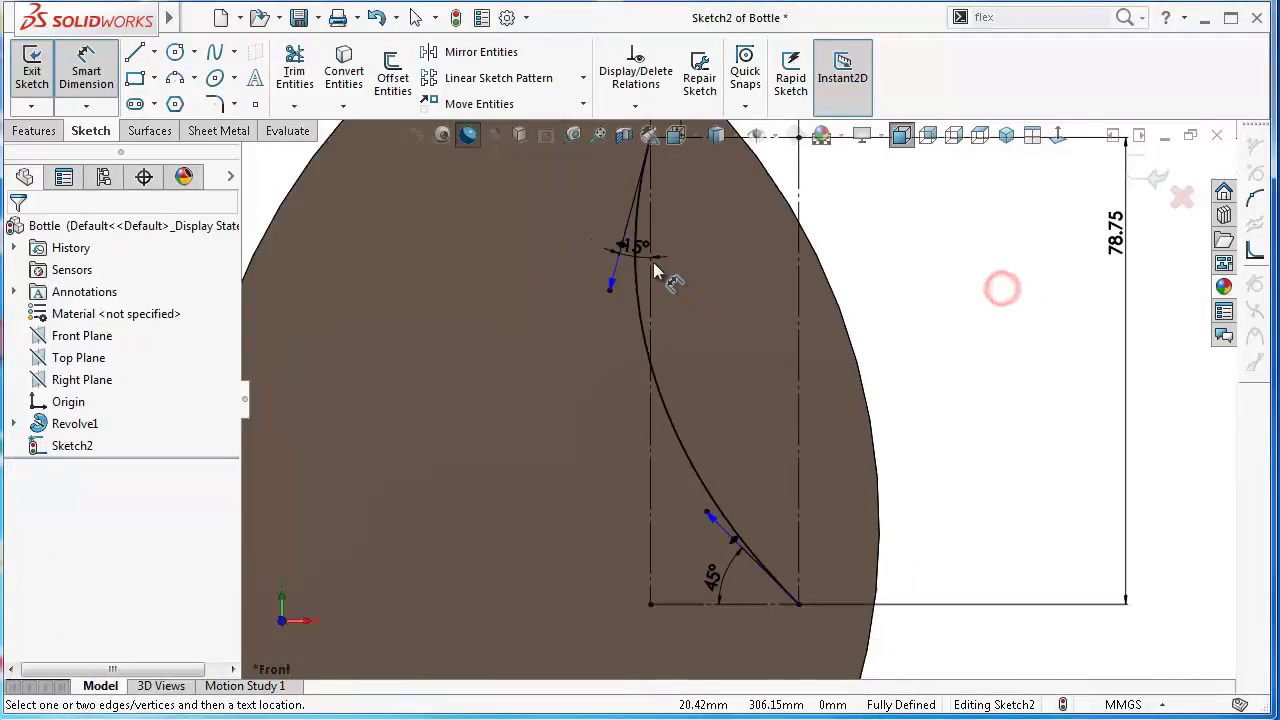
scroll(640, 280, "down", 1)
Step: Set both the top and bottom tangent handle lengths to 100
left_click(600, 316)
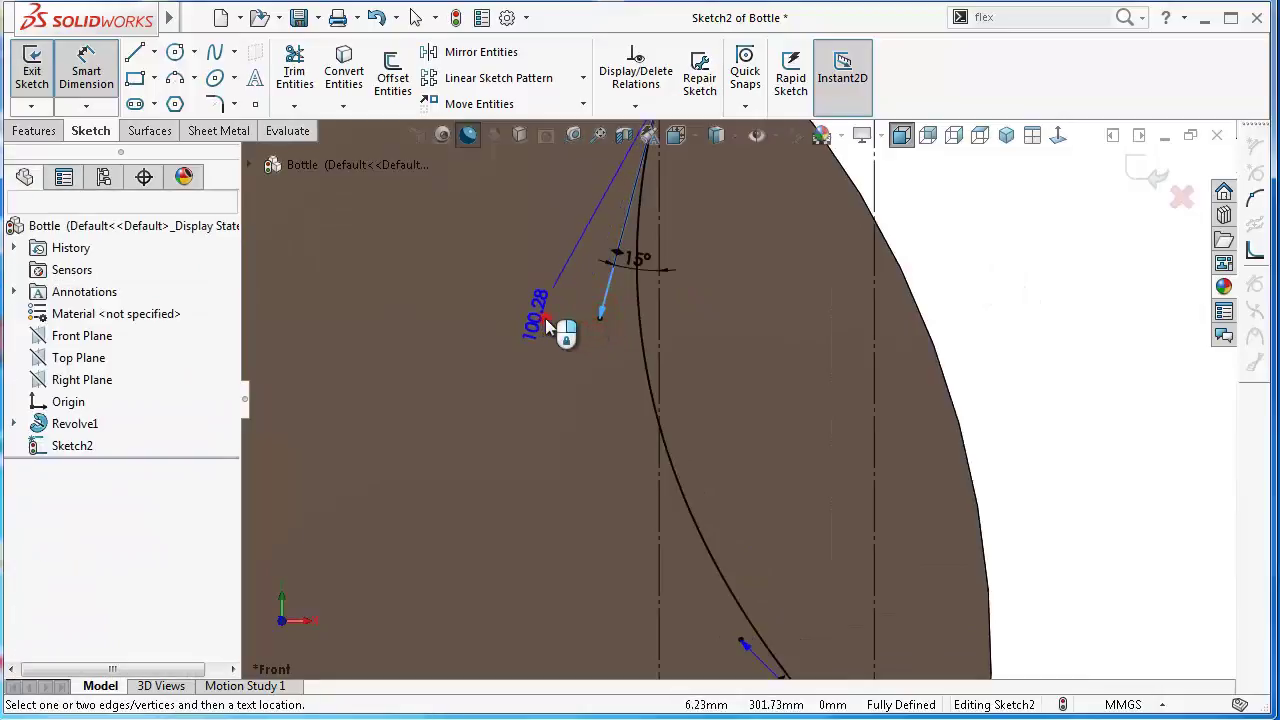
left_click(552, 328)
type("100")
key("Return")
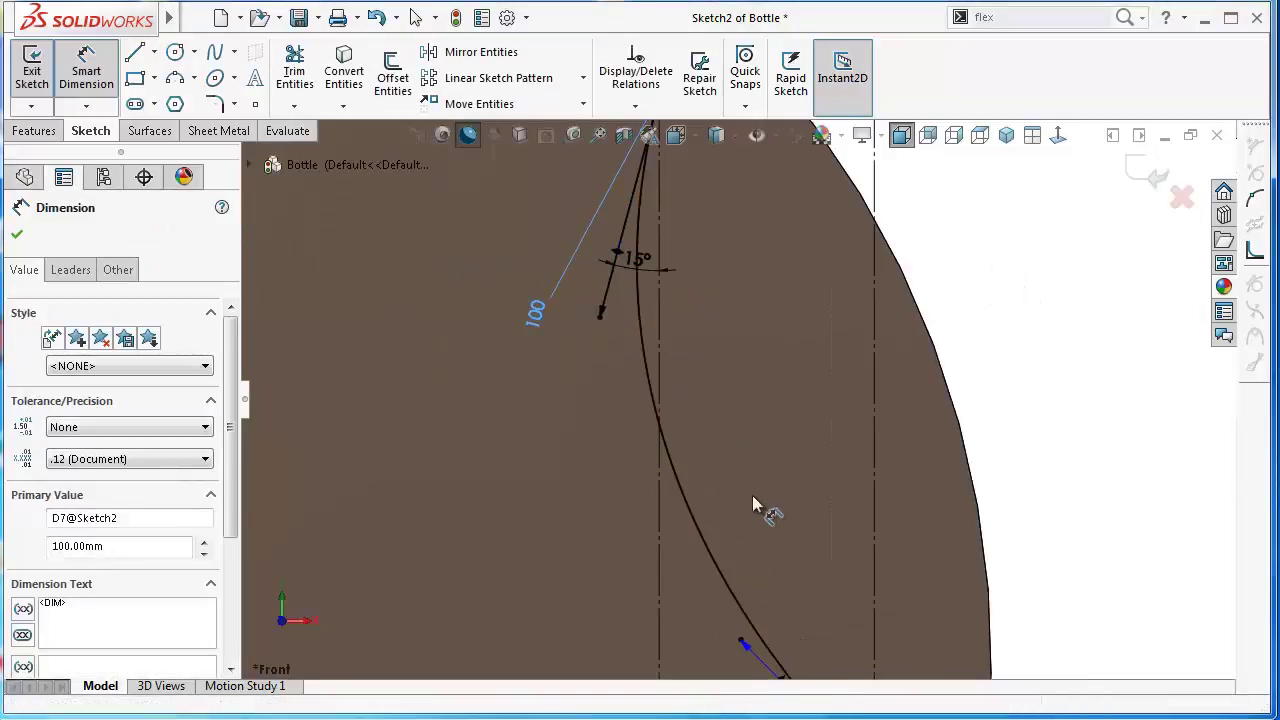
scroll(752, 495, "up", 1)
left_click(748, 580)
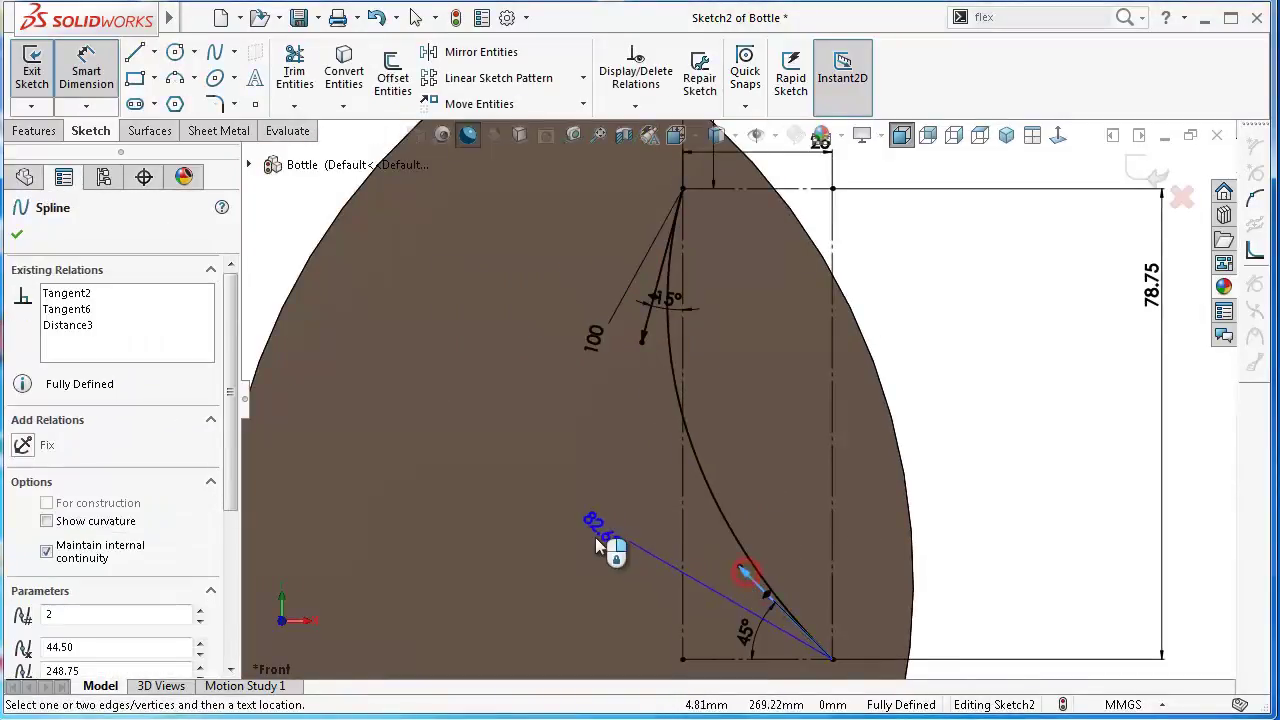
left_click(595, 537)
type("100")
key("Return")
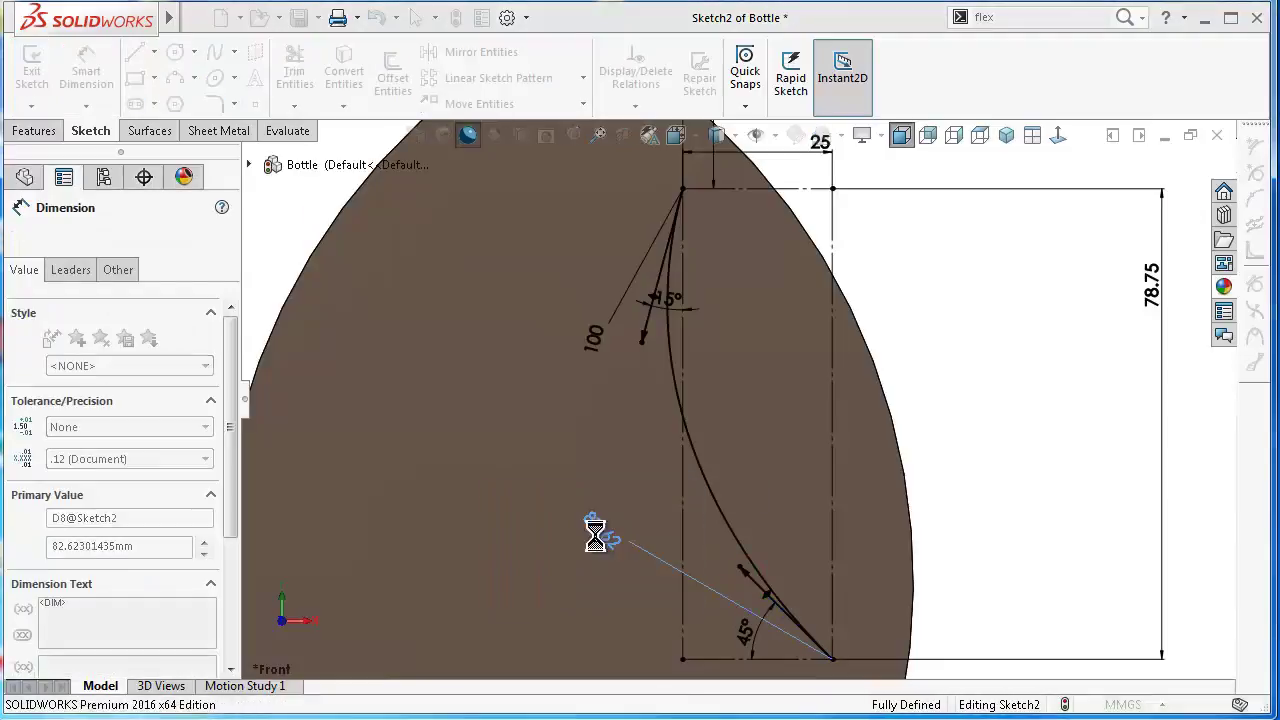
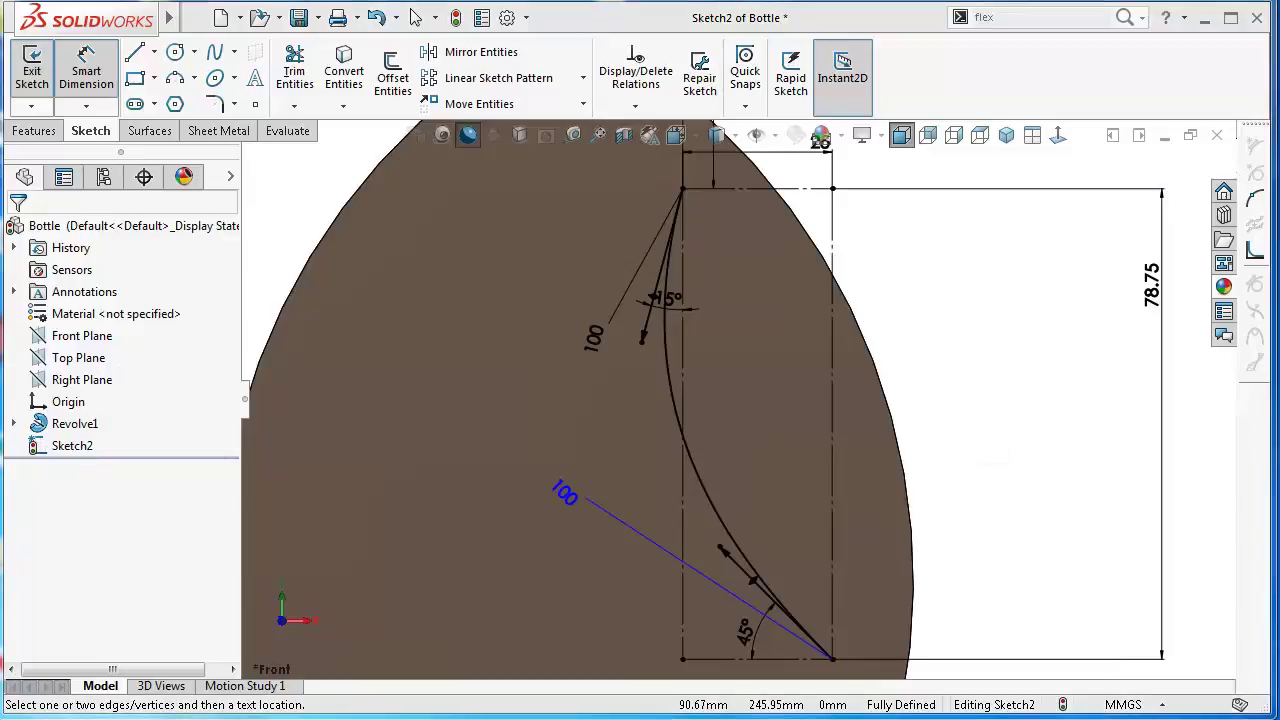
Step: Draw a second spline from the top endpoint to the bottom endpoint
left_click(217, 52)
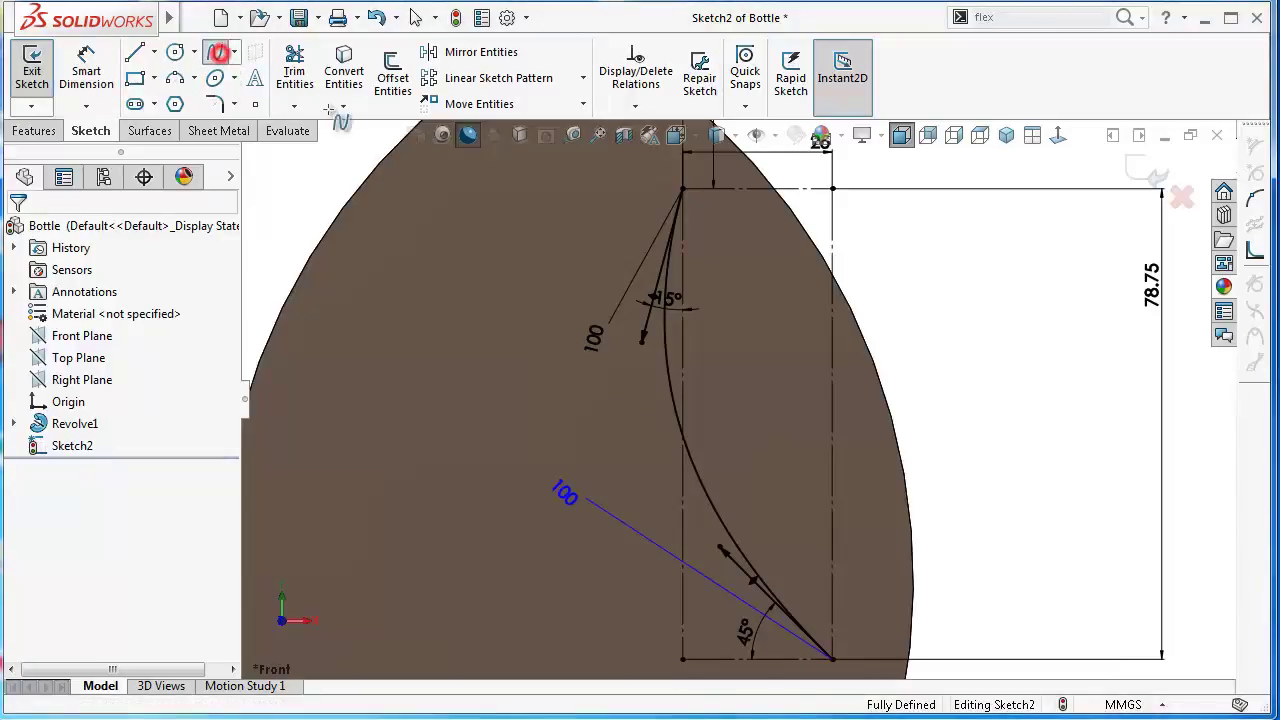
left_click(682, 193)
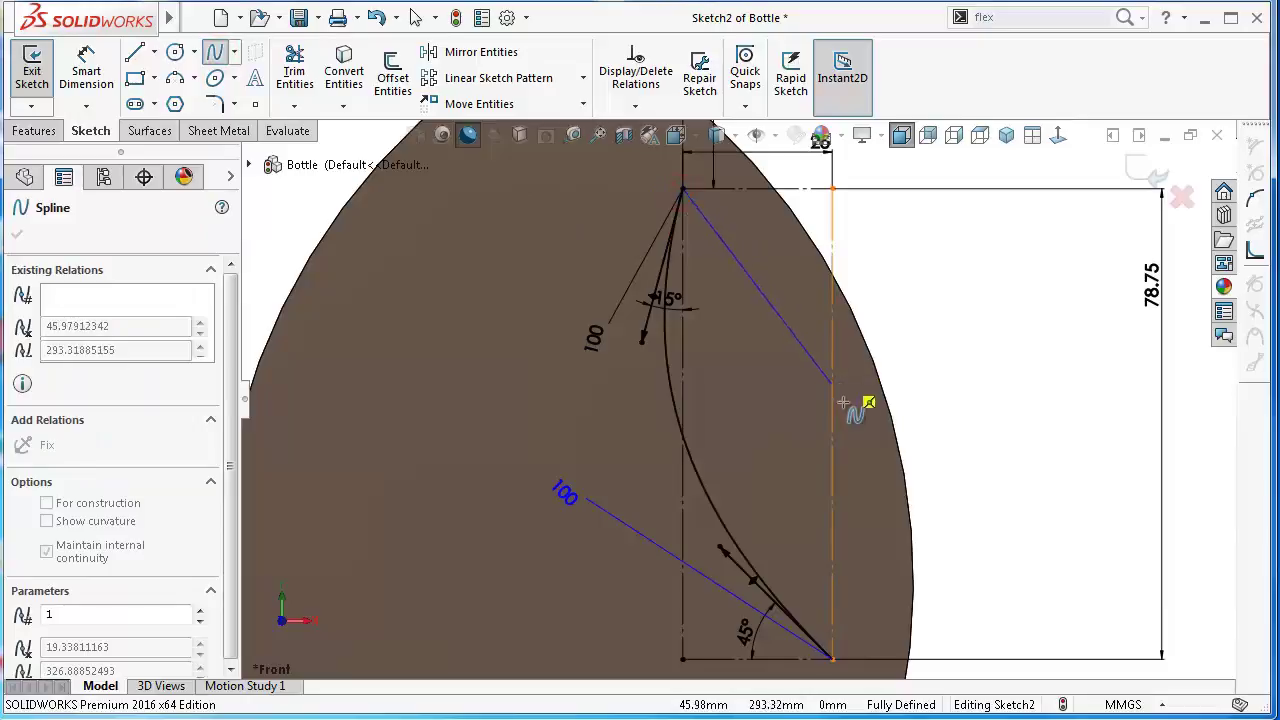
left_click(832, 660)
right_click(919, 601)
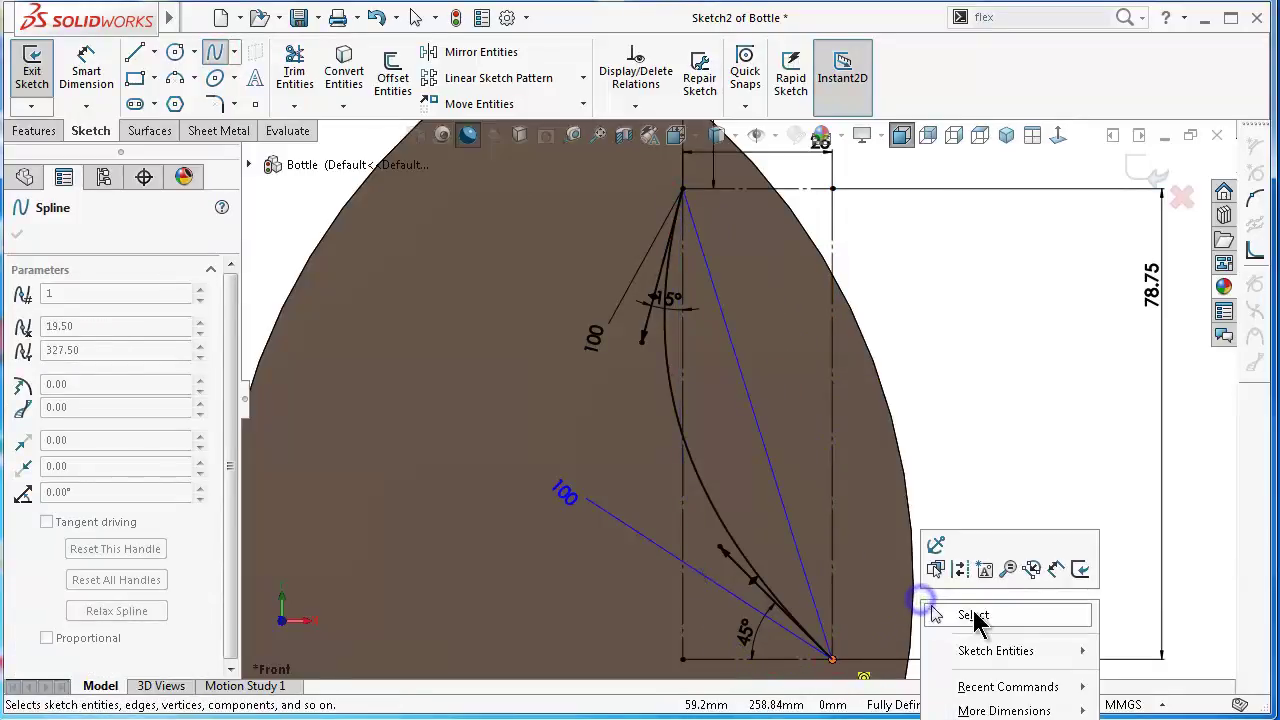
left_click(971, 611)
Step: Drag the new spline's tangent handles to bow it outward to the right
left_click(786, 522)
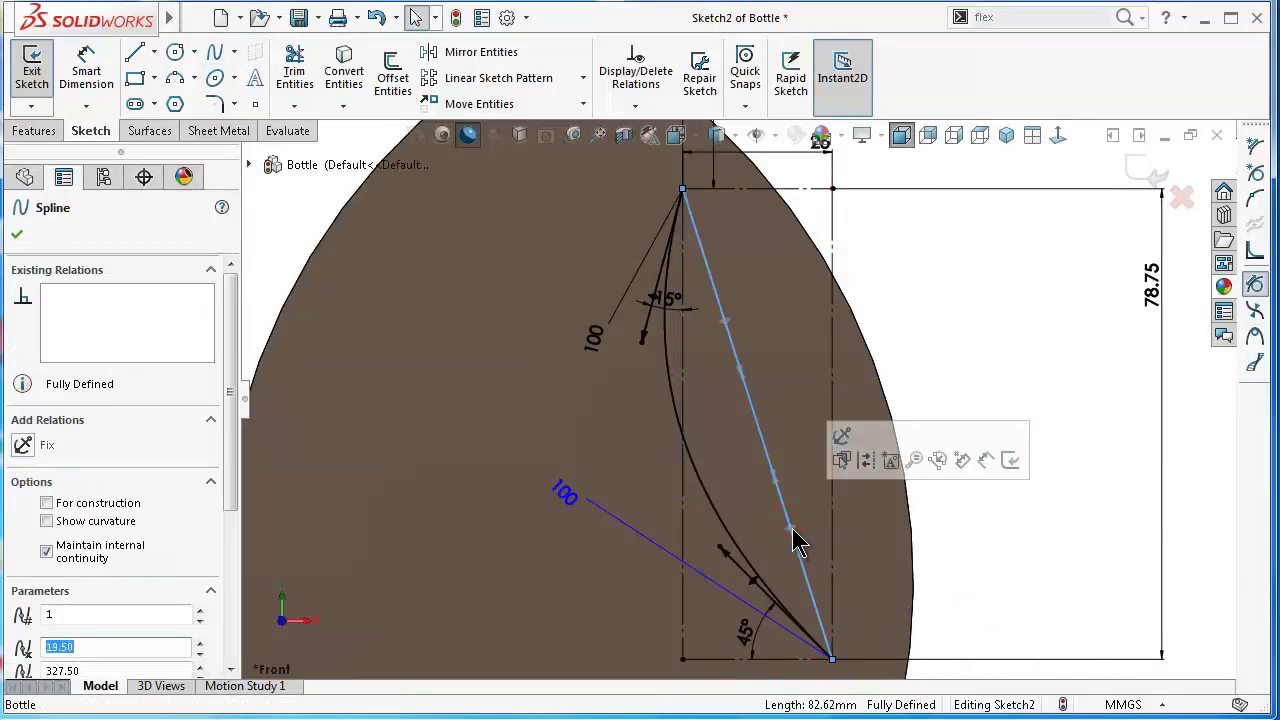
left_click_drag(793, 540, 874, 540)
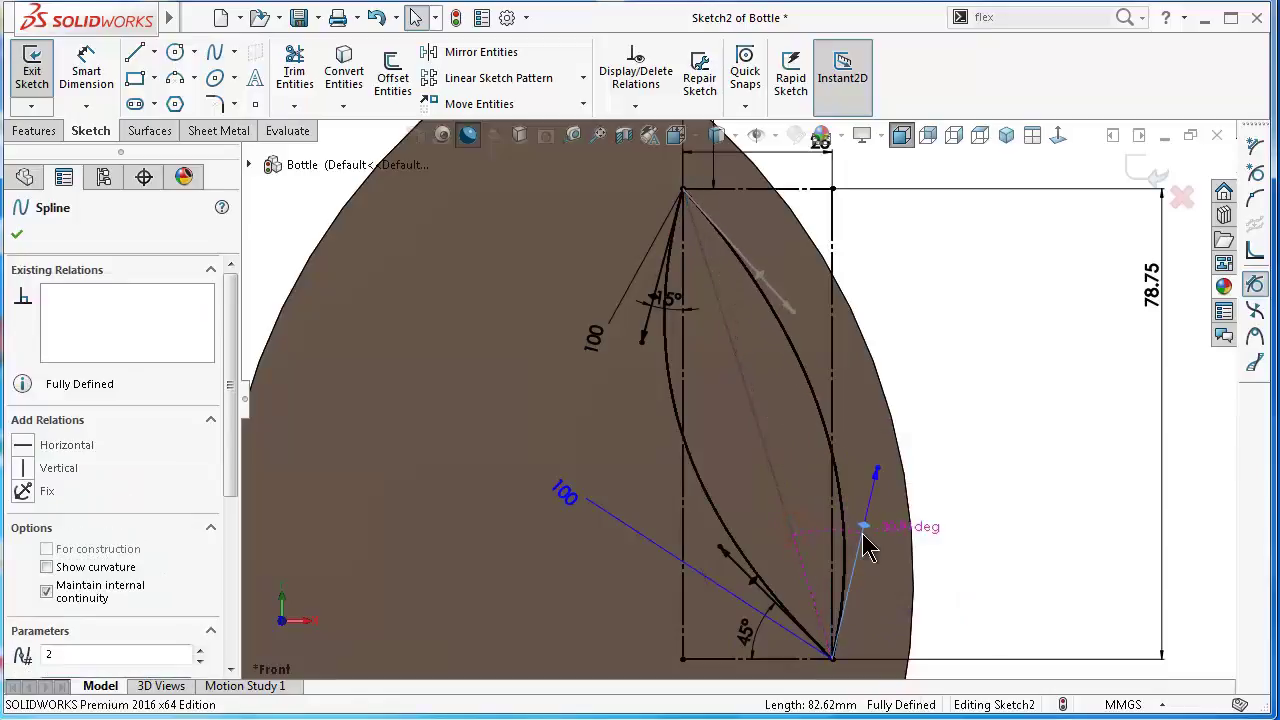
left_click_drag(766, 283, 920, 332)
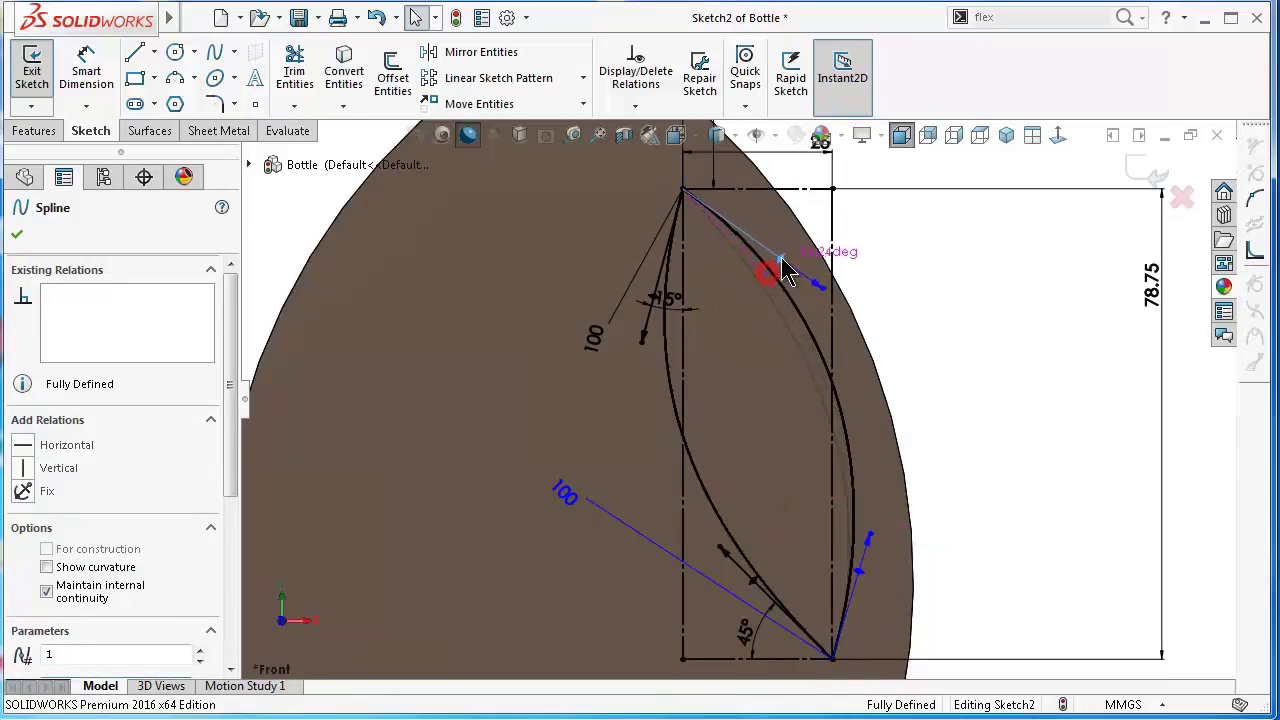
right_click_drag(952, 352, 957, 263)
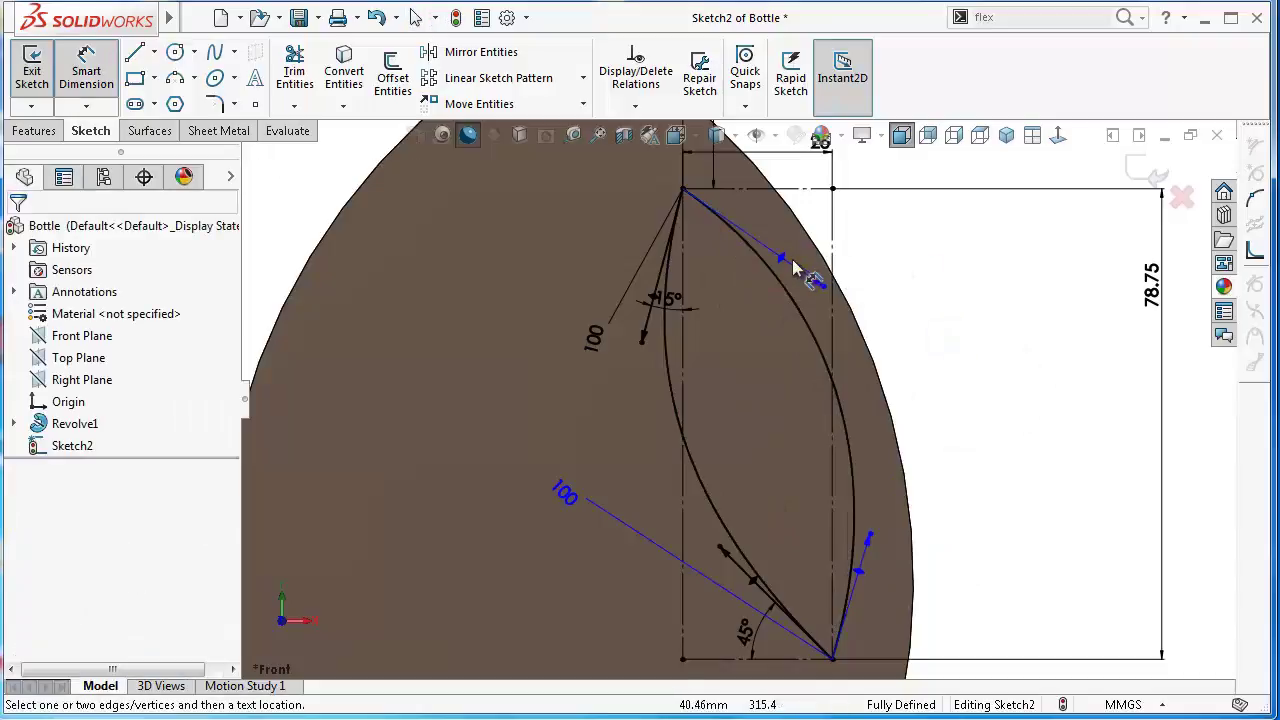
Step: Dimension the upper and lower spline handle lengths to 100 each
left_click(785, 265)
left_click(972, 287)
type("100")
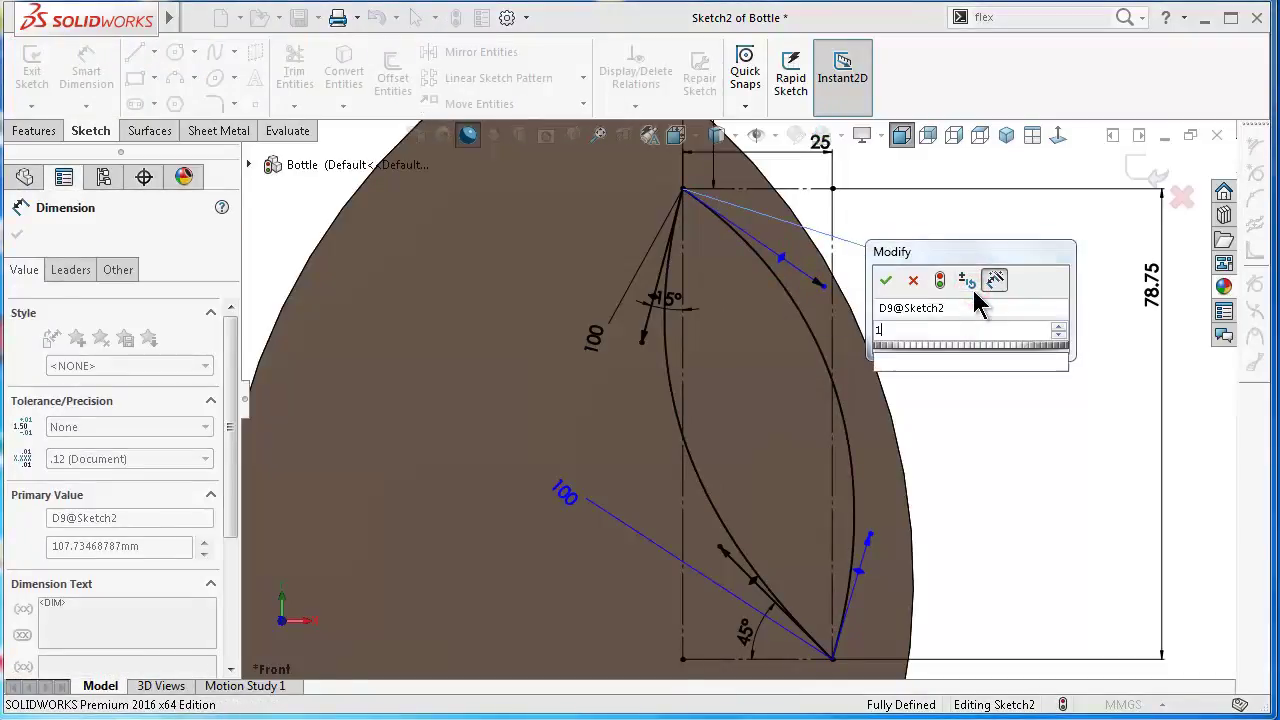
key("Return")
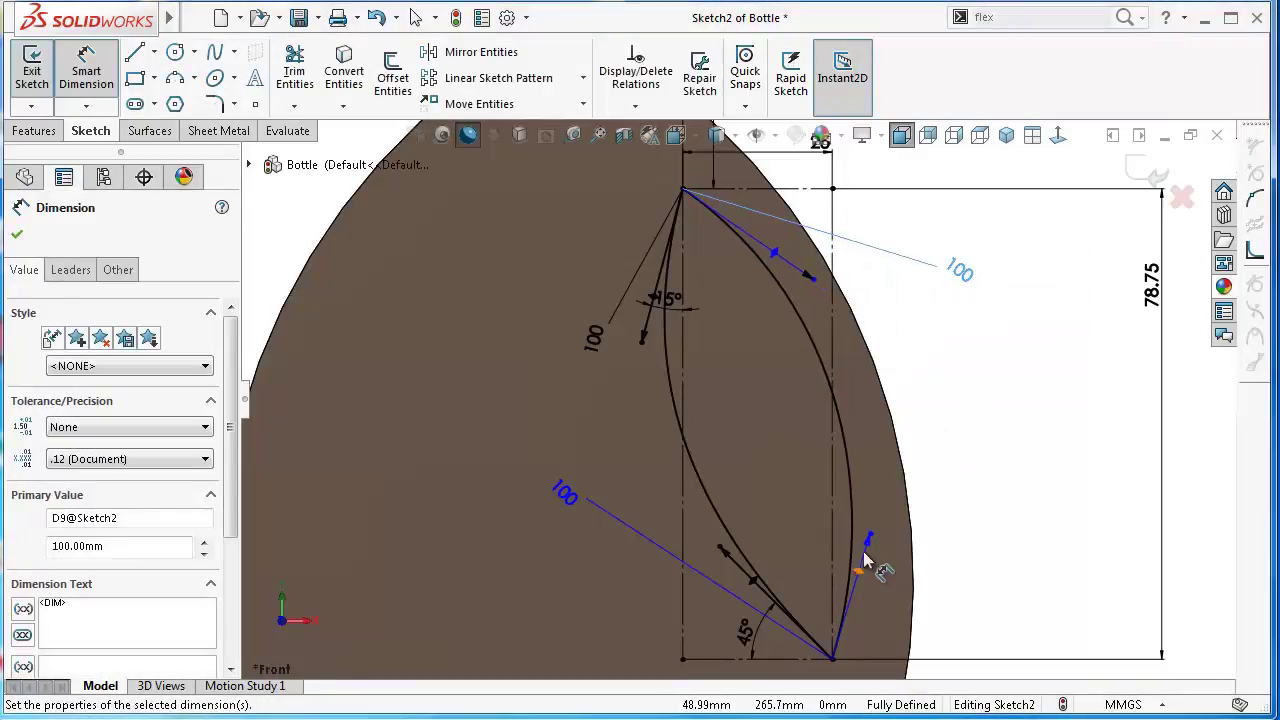
left_click(869, 538)
left_click(1017, 546)
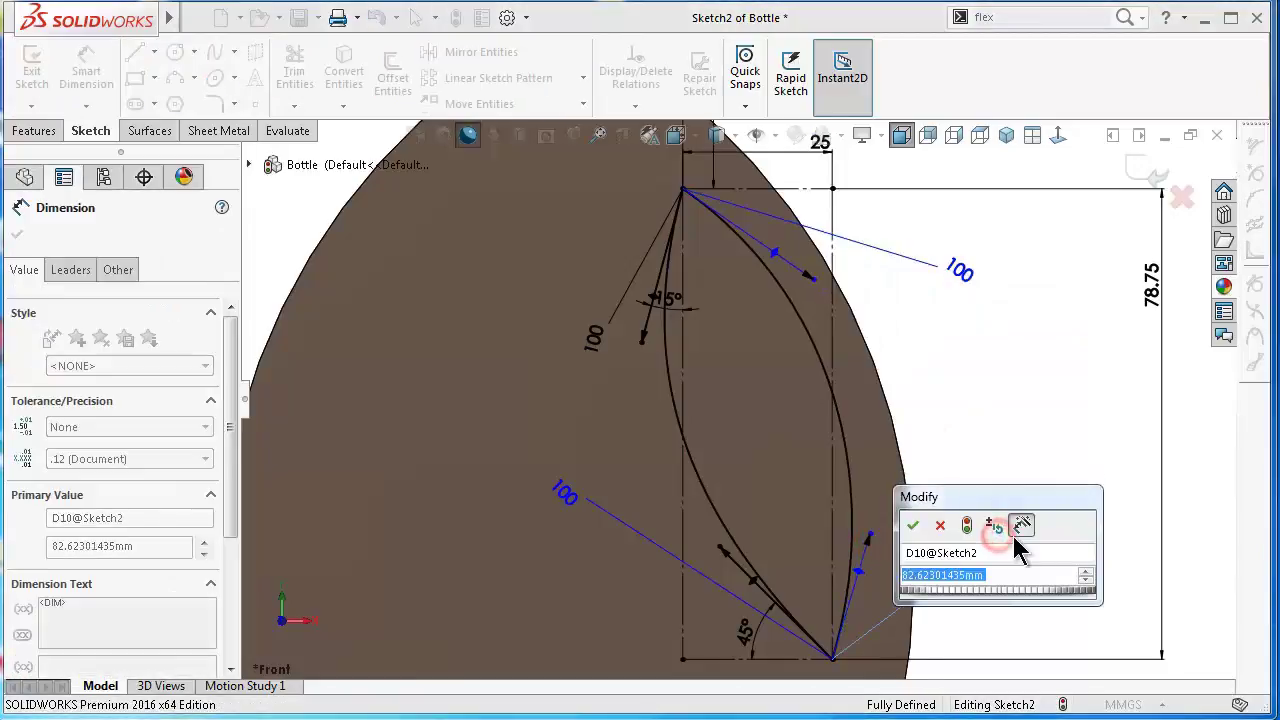
type("100")
key("Return")
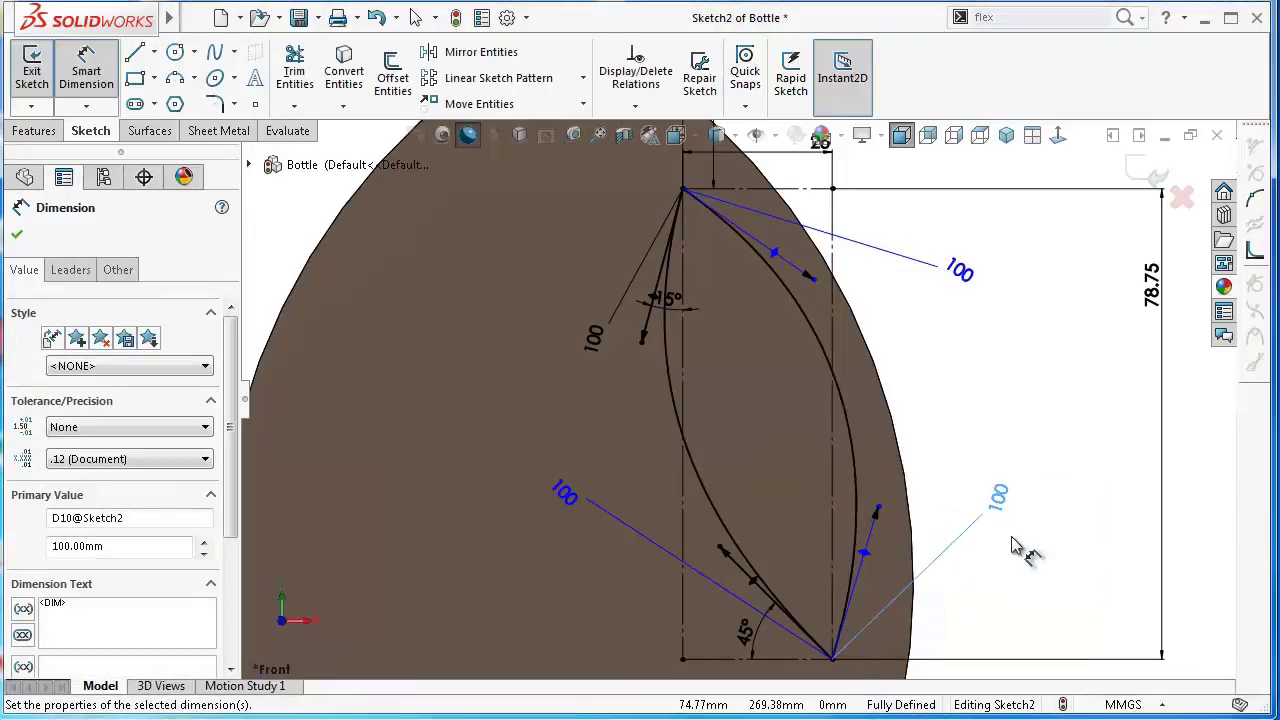
Step: Set the lower handle to 115° from the bottom horizontal construction line
scroll(871, 588, "down", 1)
scroll(870, 584, "down", 1)
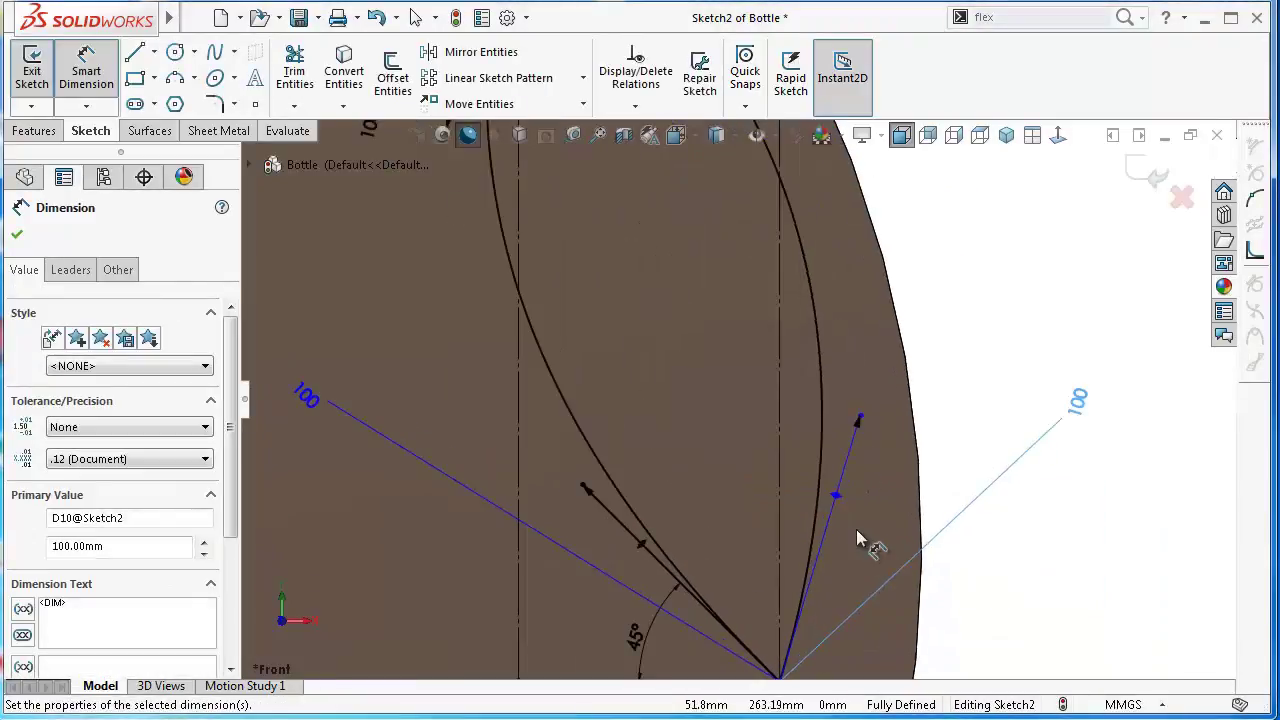
left_click(843, 496)
scroll(802, 537, "up", 2)
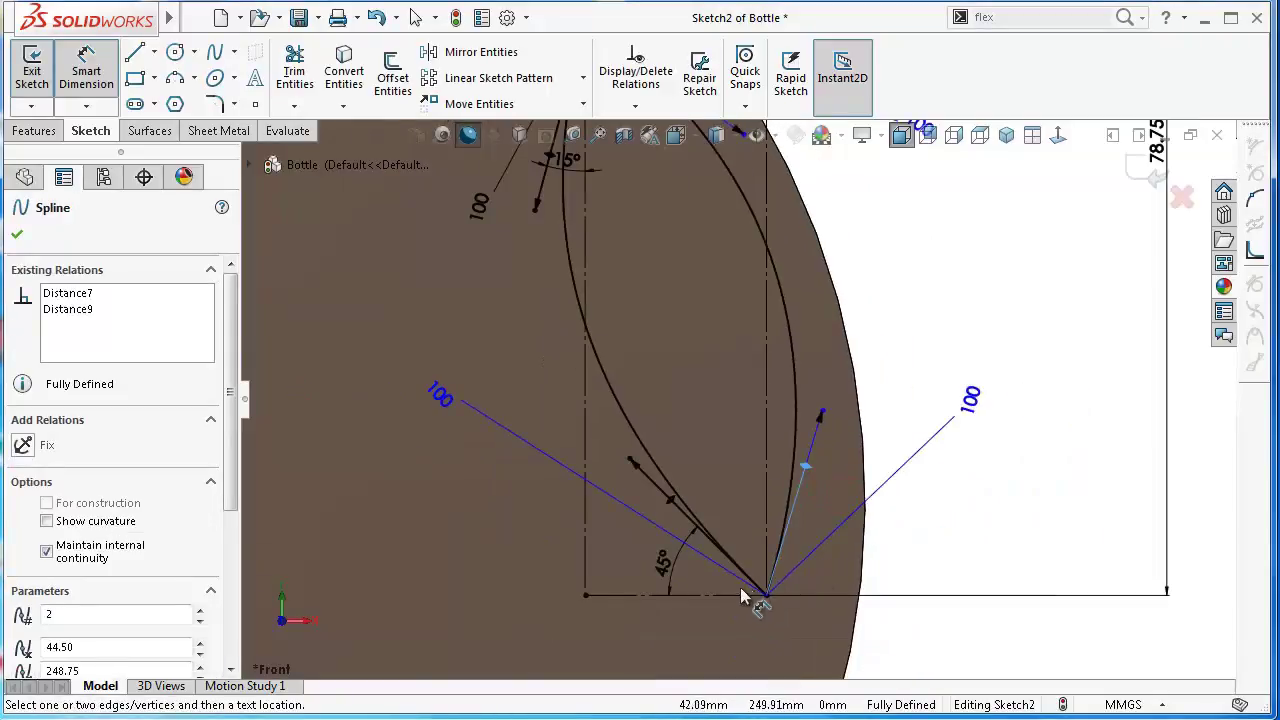
left_click(733, 596)
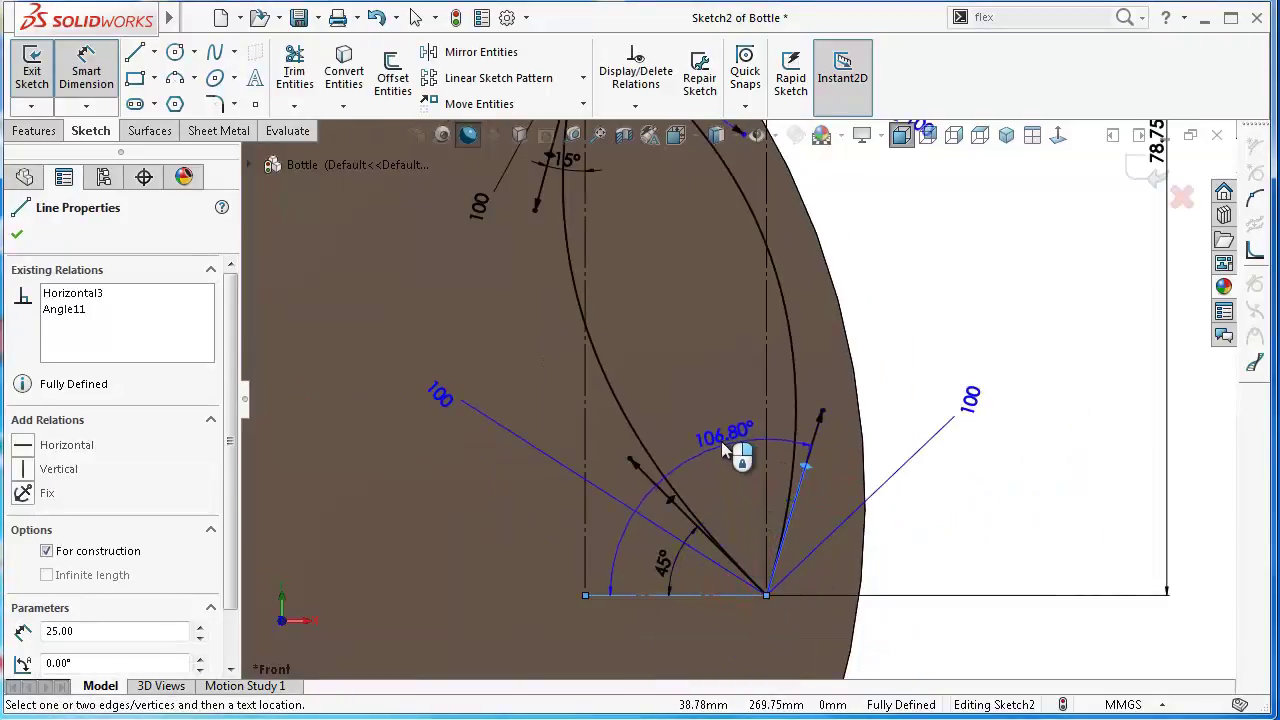
left_click(690, 410)
type("11")
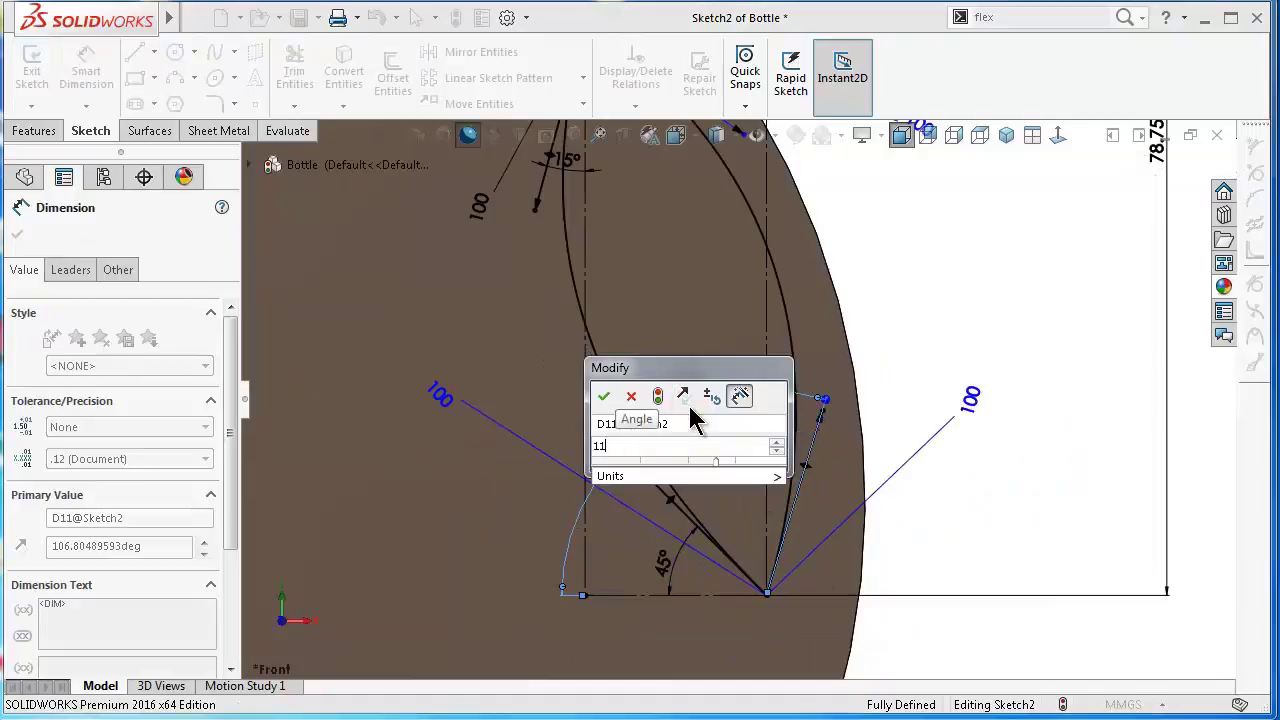
type("5")
key("Return")
left_click(980, 314)
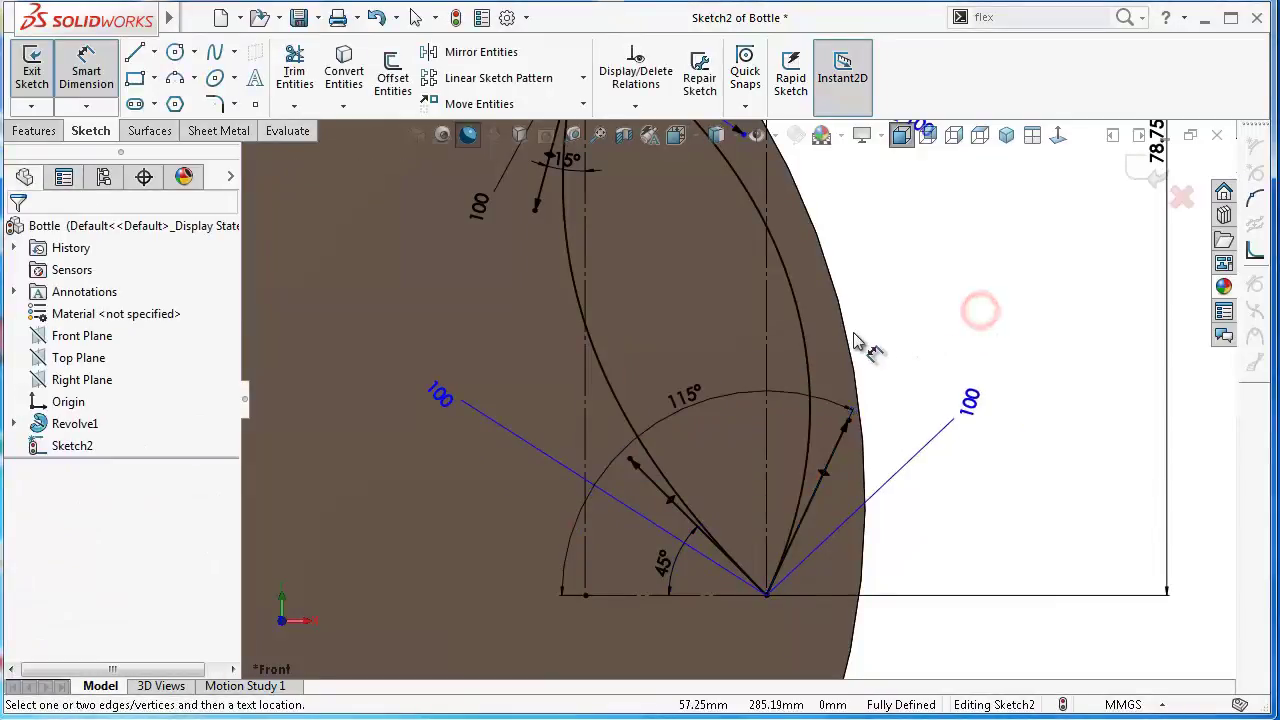
scroll(800, 300, "up", 3)
scroll(690, 250, "down", 3)
left_click(681, 232)
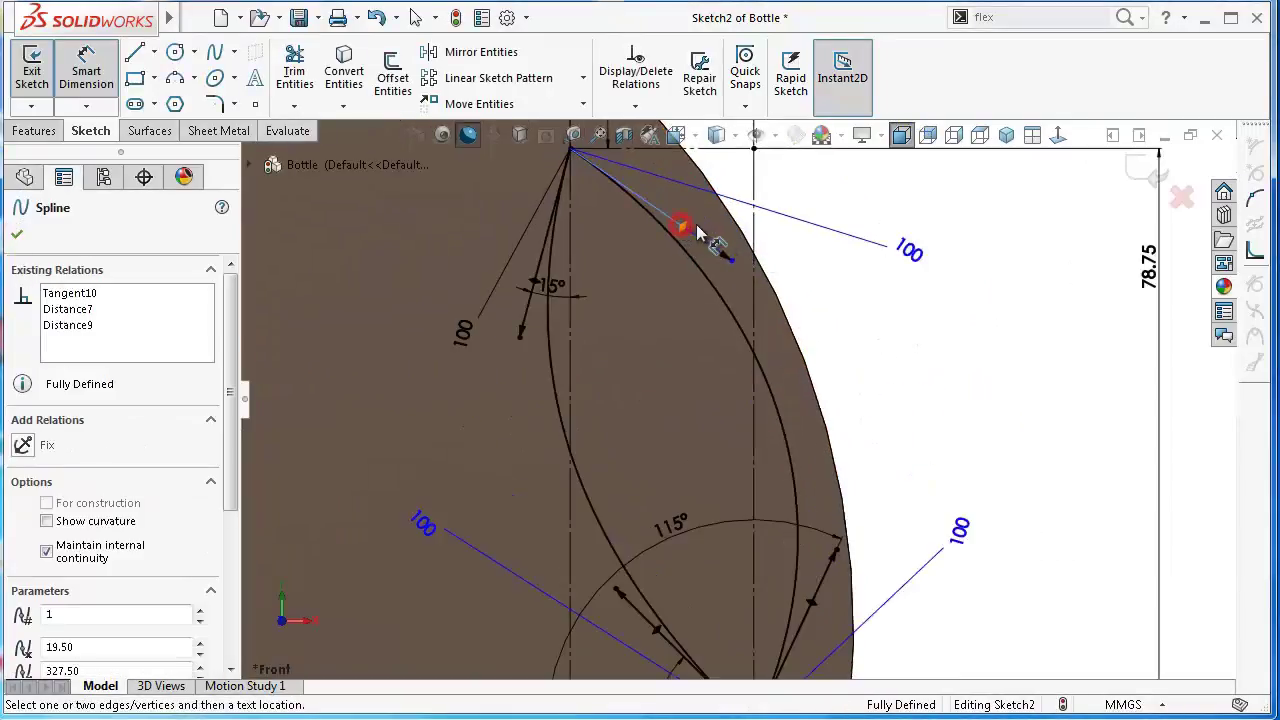
scroll(710, 222, "up", 1)
Step: Dimension the upper handle to 45° from the top horizontal construction line
left_click(721, 191)
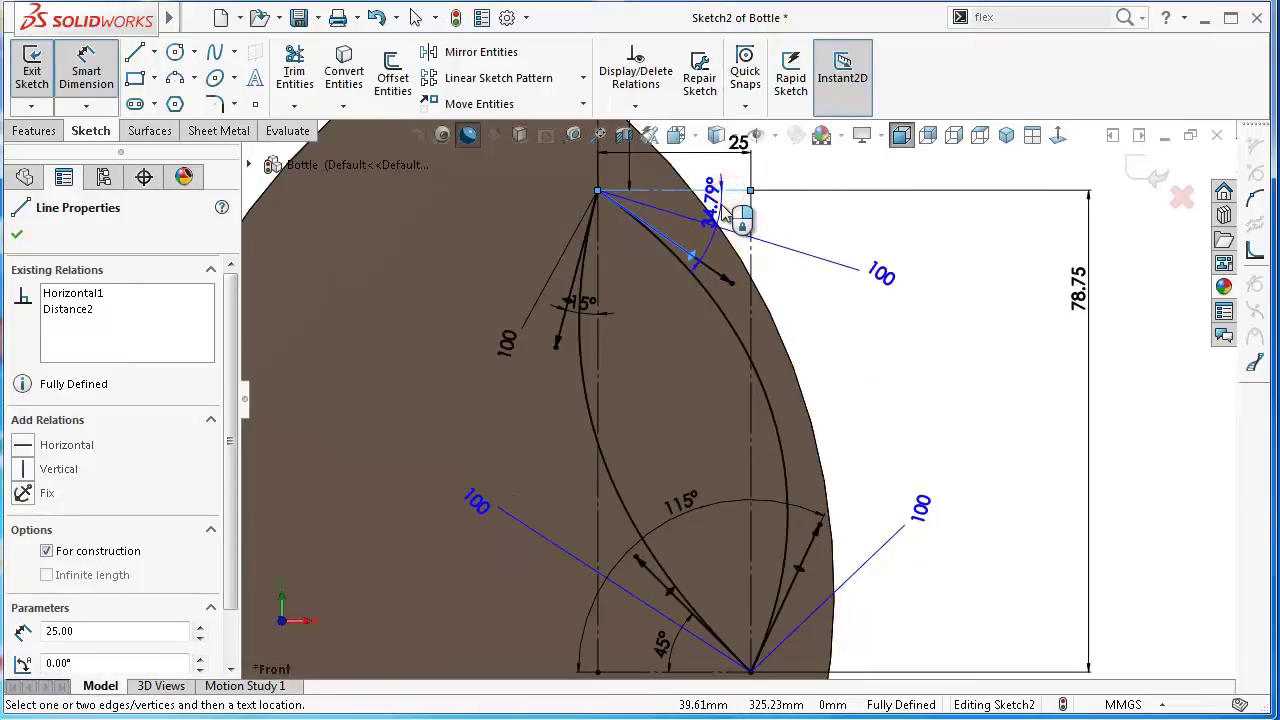
left_click(726, 214)
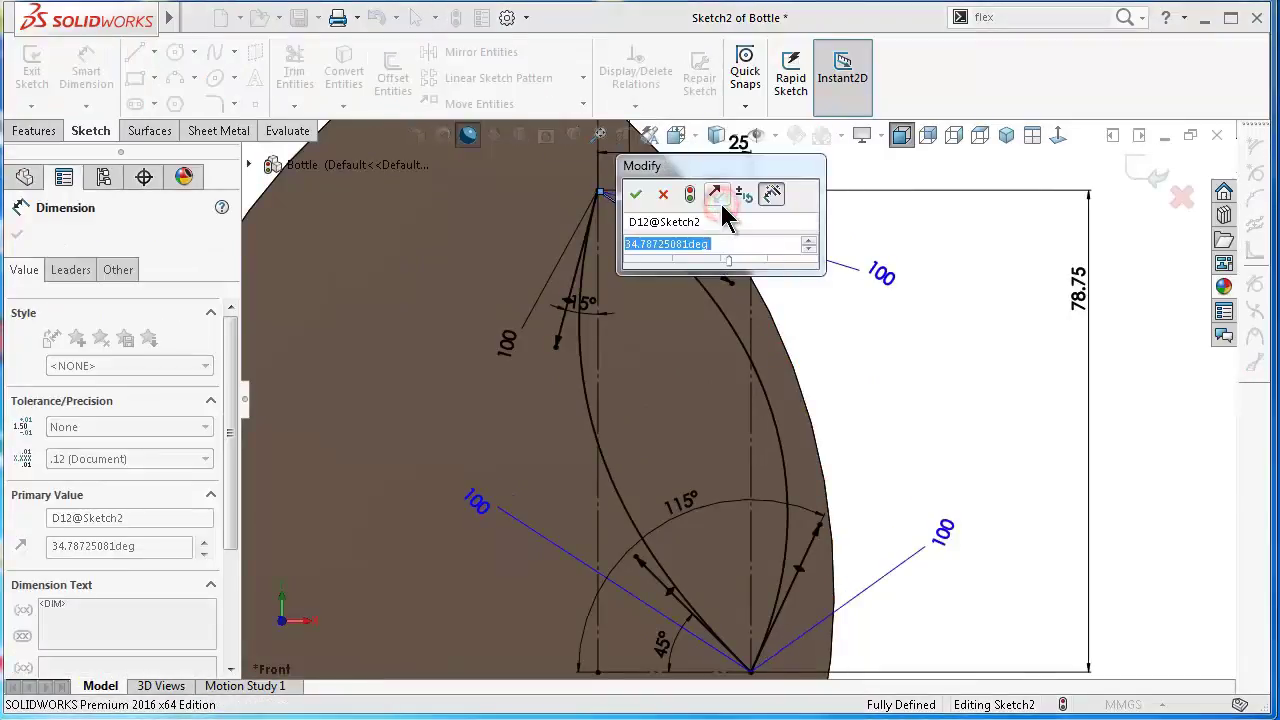
type("45")
key("Return")
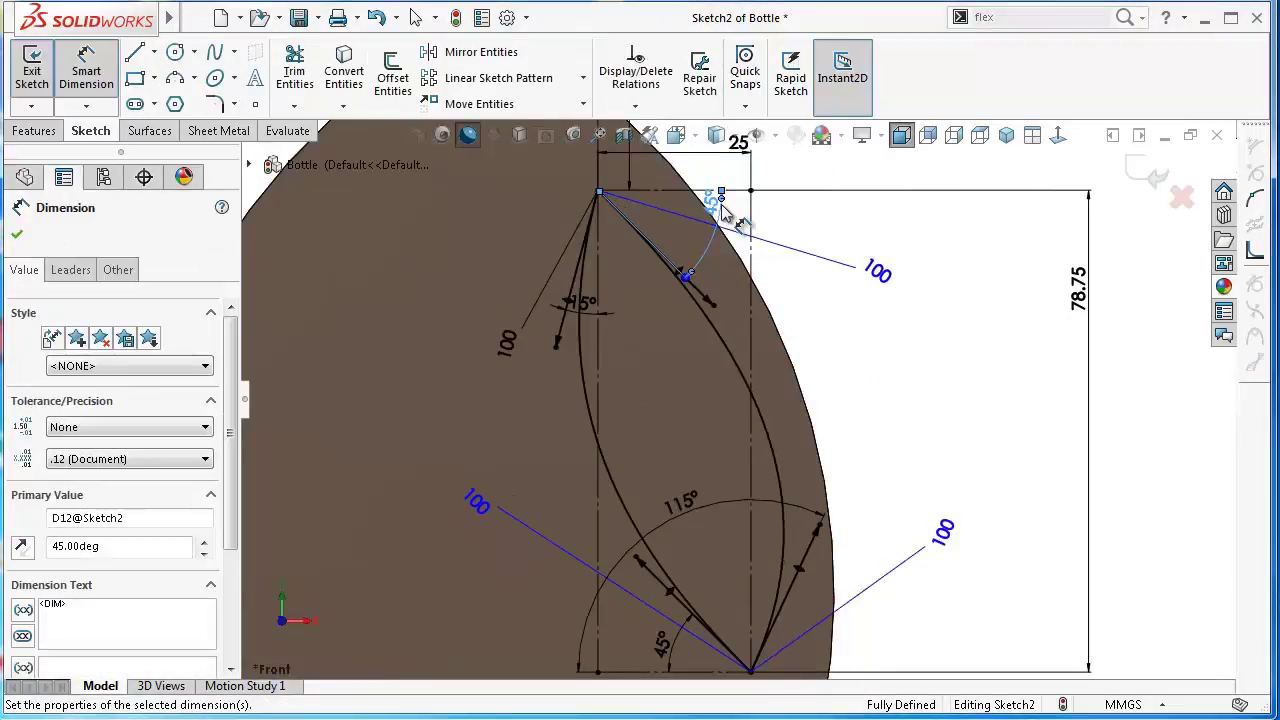
Step: Move the 100 length and 115° angle labels closer to their handles
left_click(1003, 355)
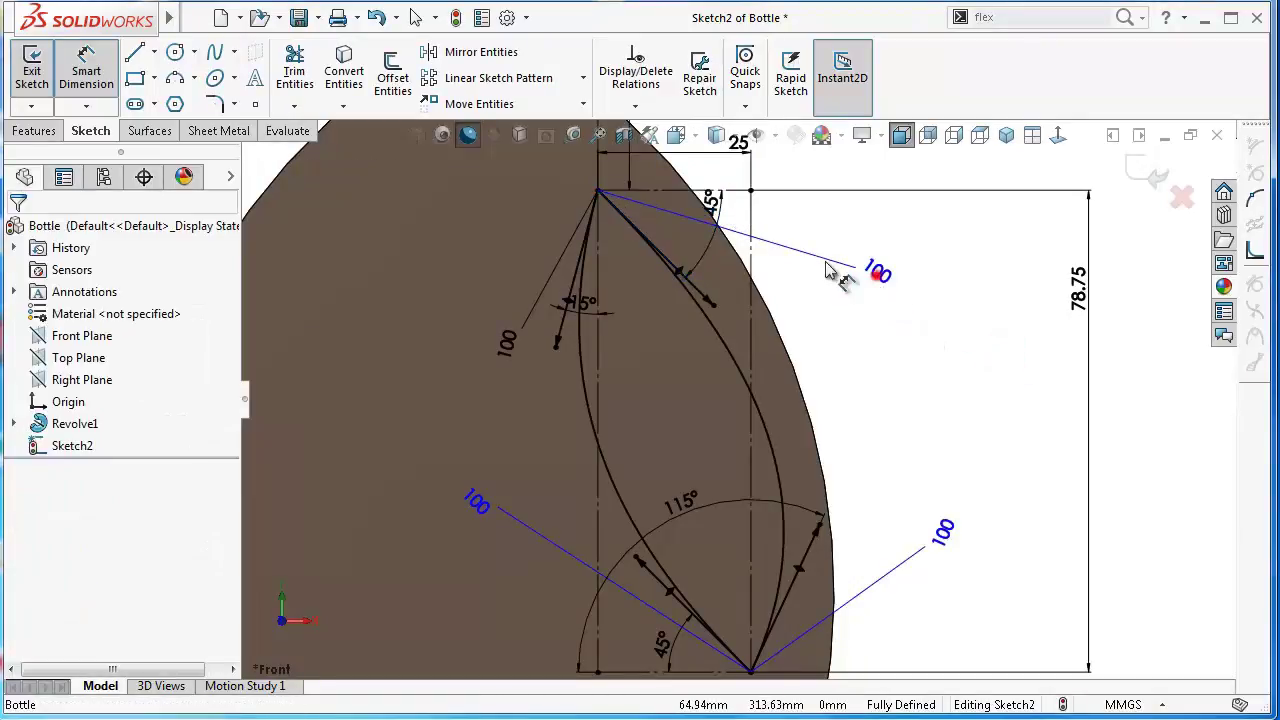
mouse_move(876, 276)
left_mouse_down()
mouse_move(685, 250)
mouse_move(660, 227)
left_mouse_up()
left_click(928, 320)
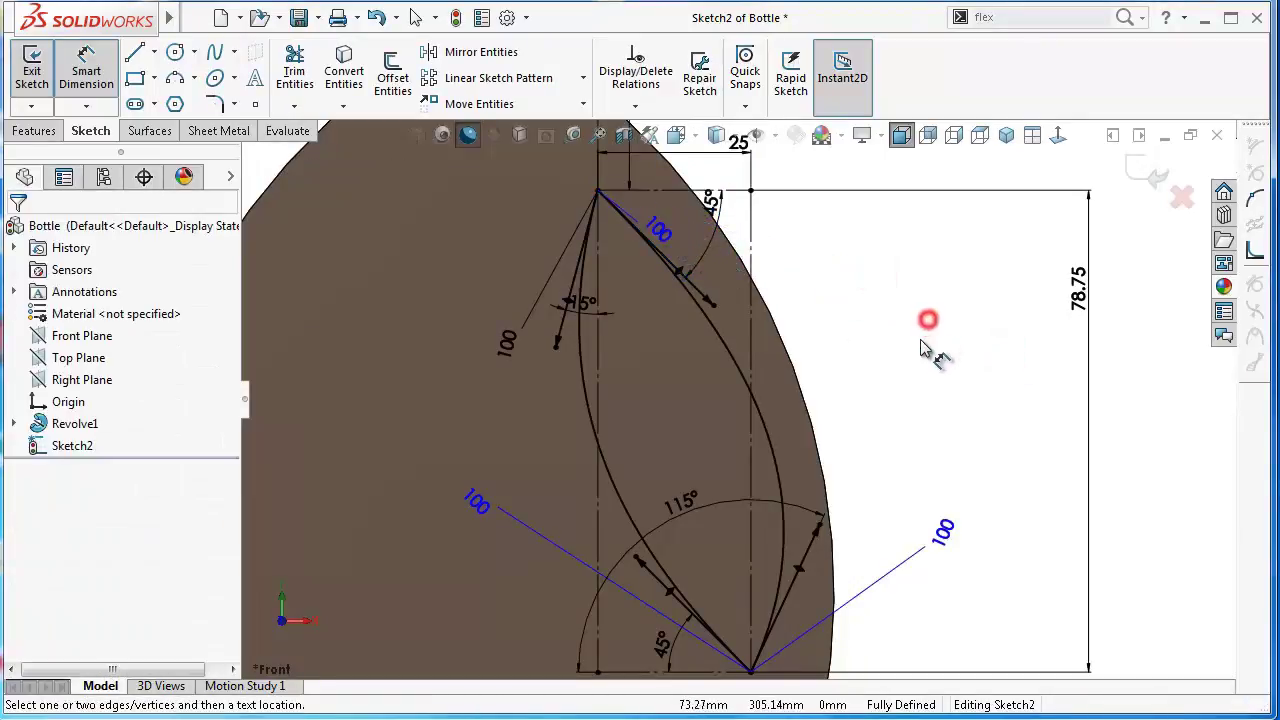
key("f")
scroll(897, 548, "down", 2)
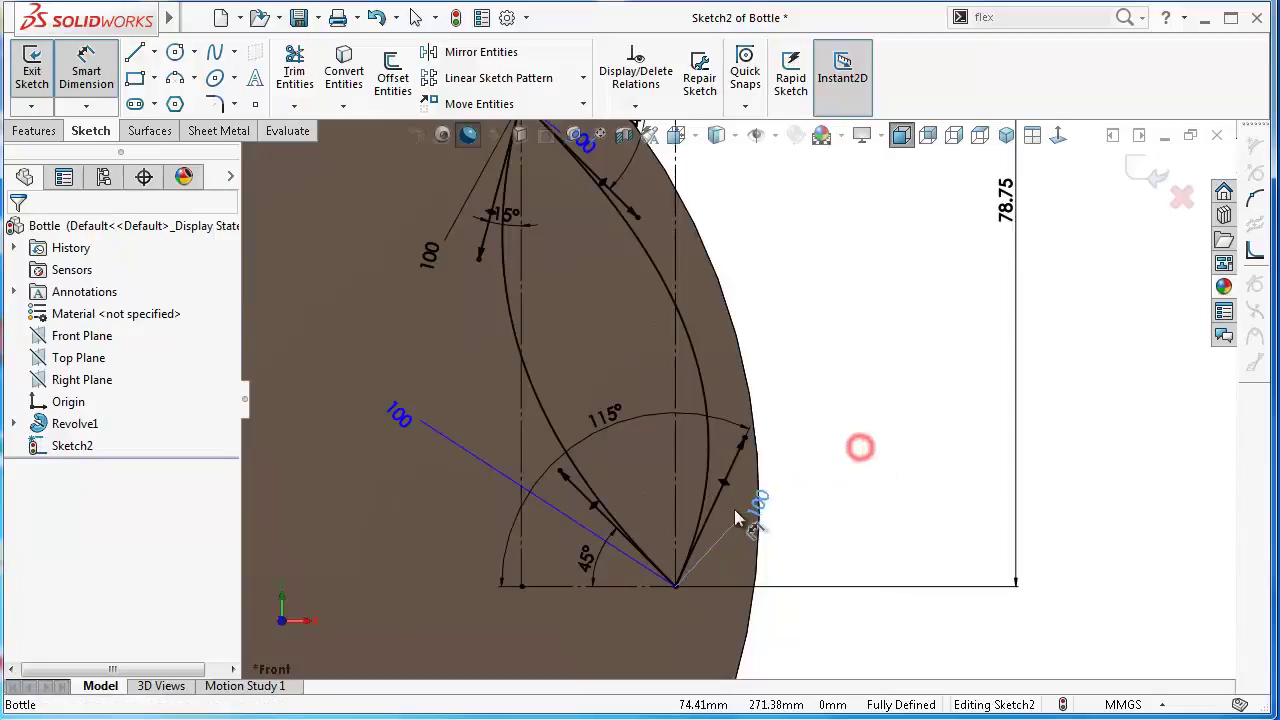
left_click_drag(862, 458, 737, 523)
left_click_drag(420, 437, 494, 461)
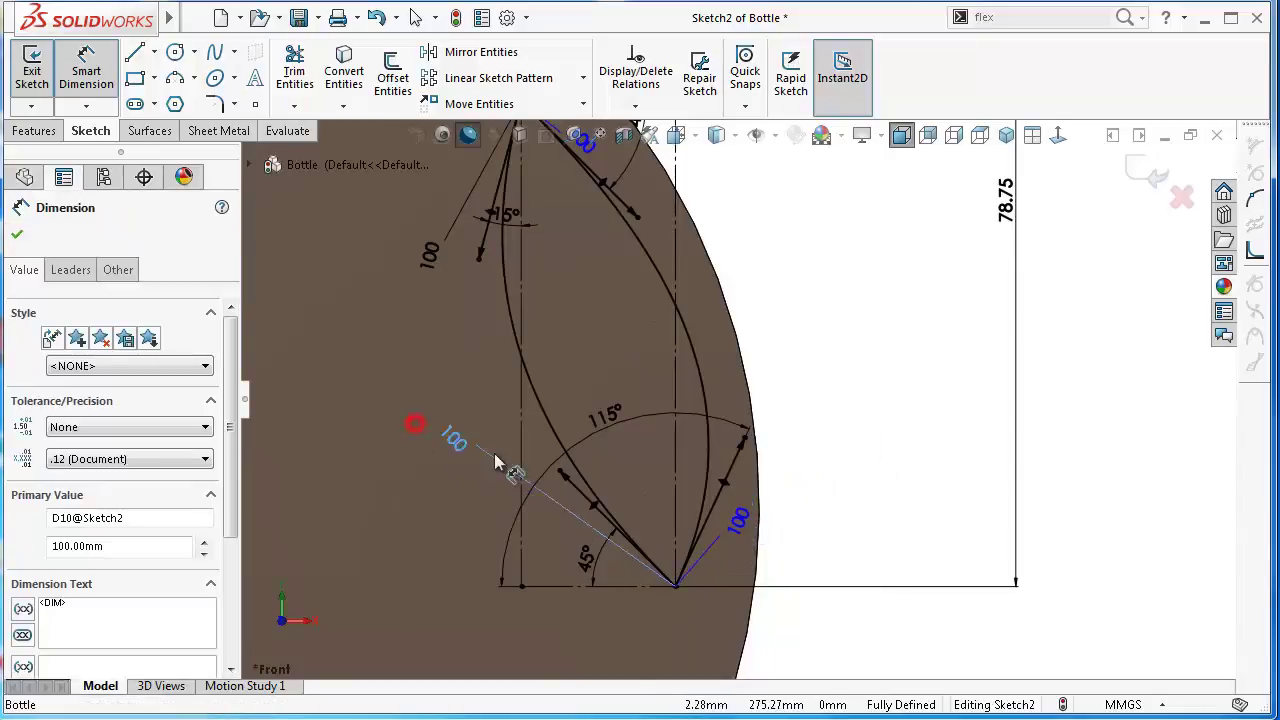
left_click_drag(629, 557, 638, 567)
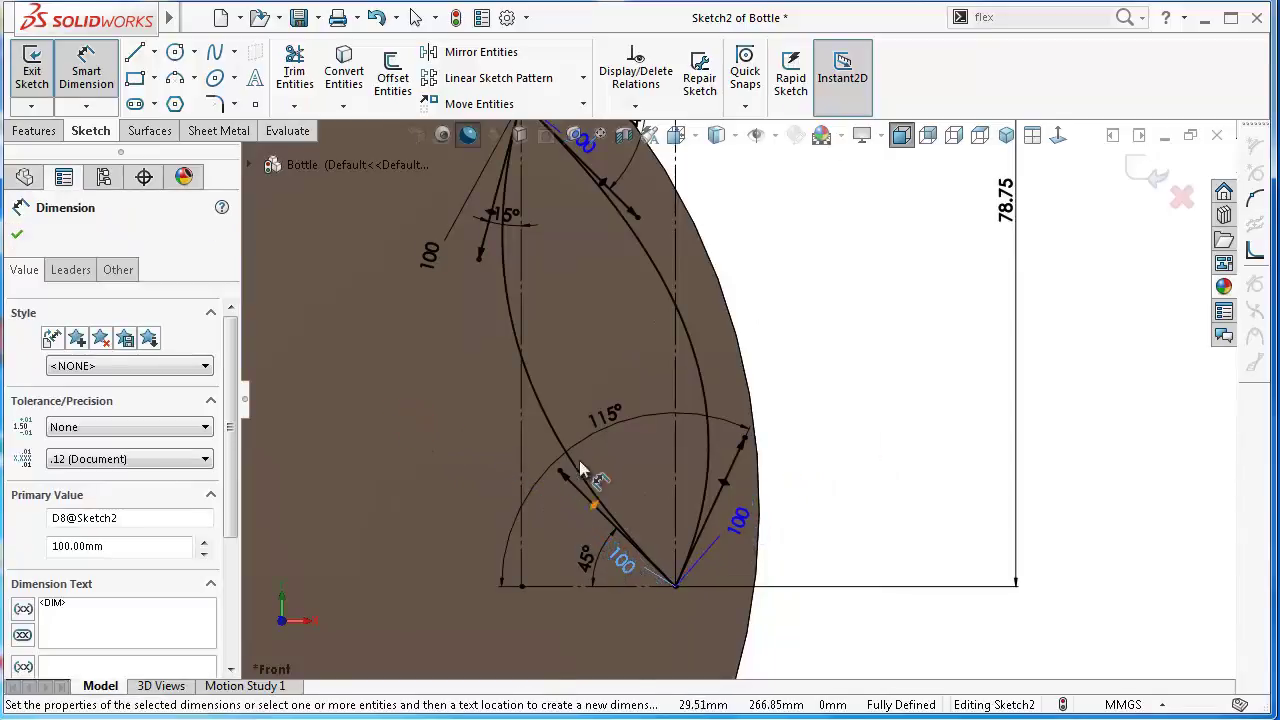
left_click_drag(607, 422, 677, 556)
left_click(866, 492)
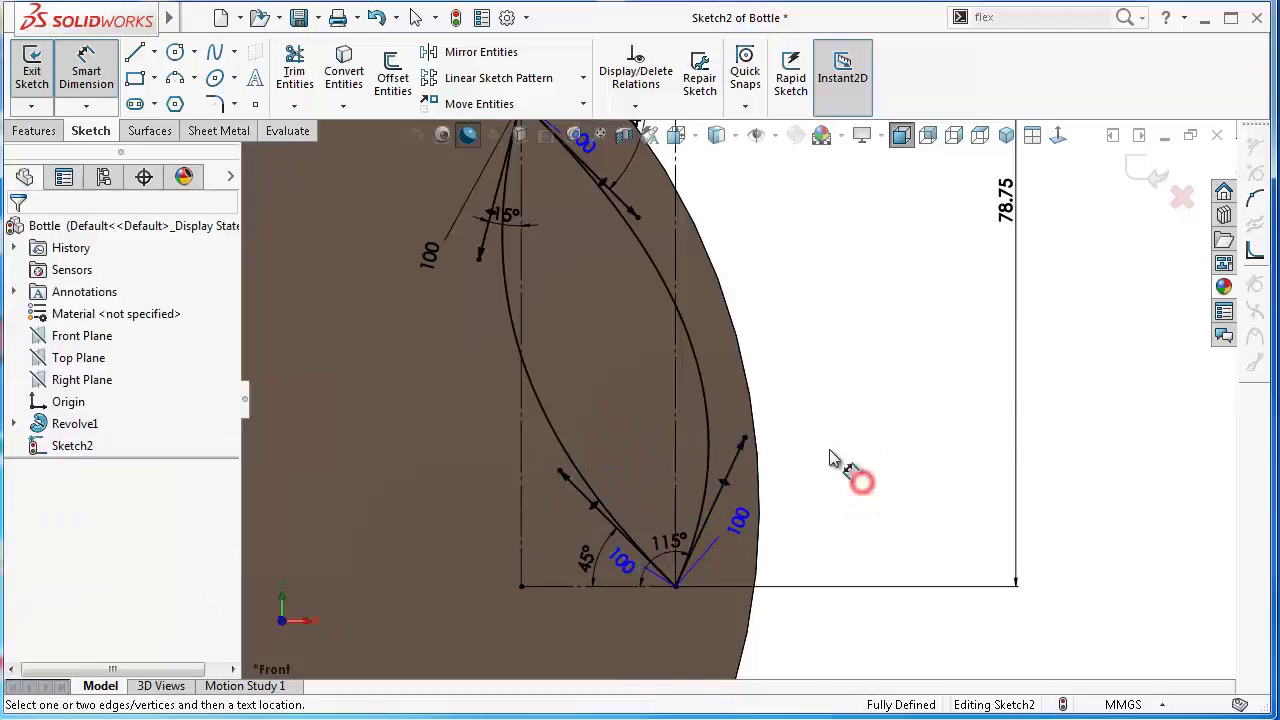
scroll(837, 466, "up", 3)
Step: Mark the right and left handle splines 'For construction' so they become dashed
scroll(670, 327, "down", 1)
scroll(660, 330, "down", 2)
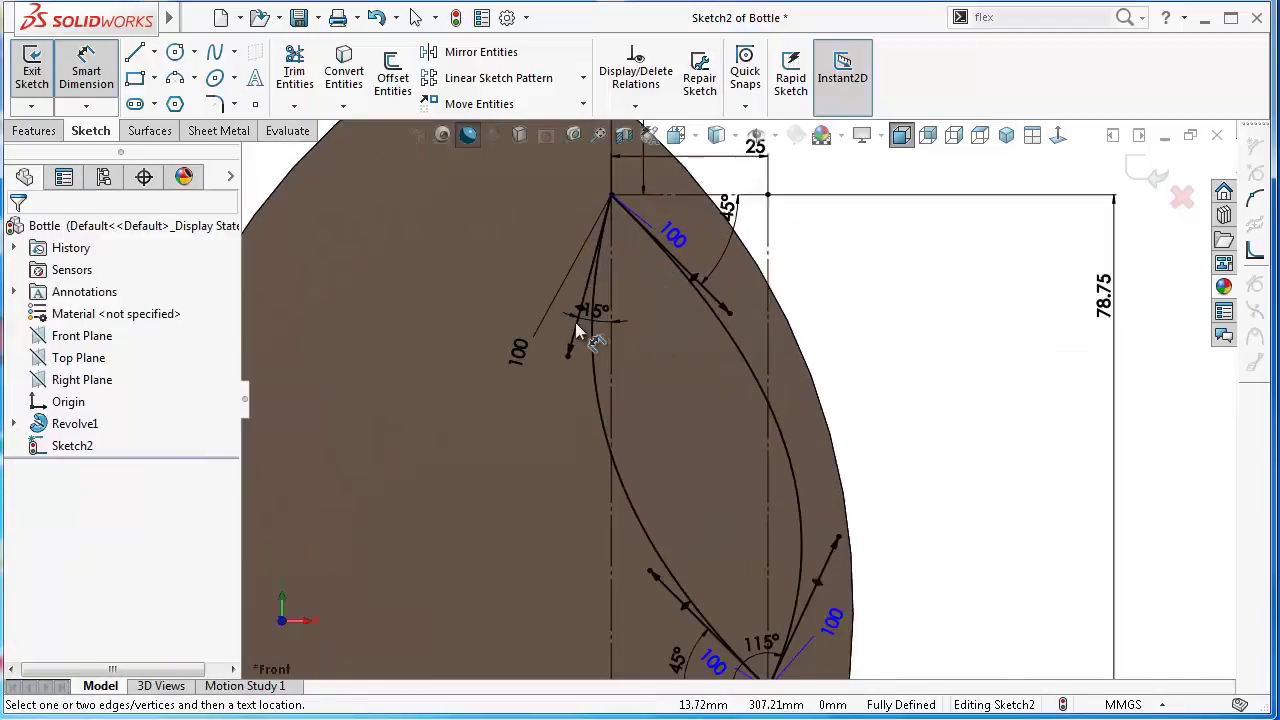
left_click(584, 313)
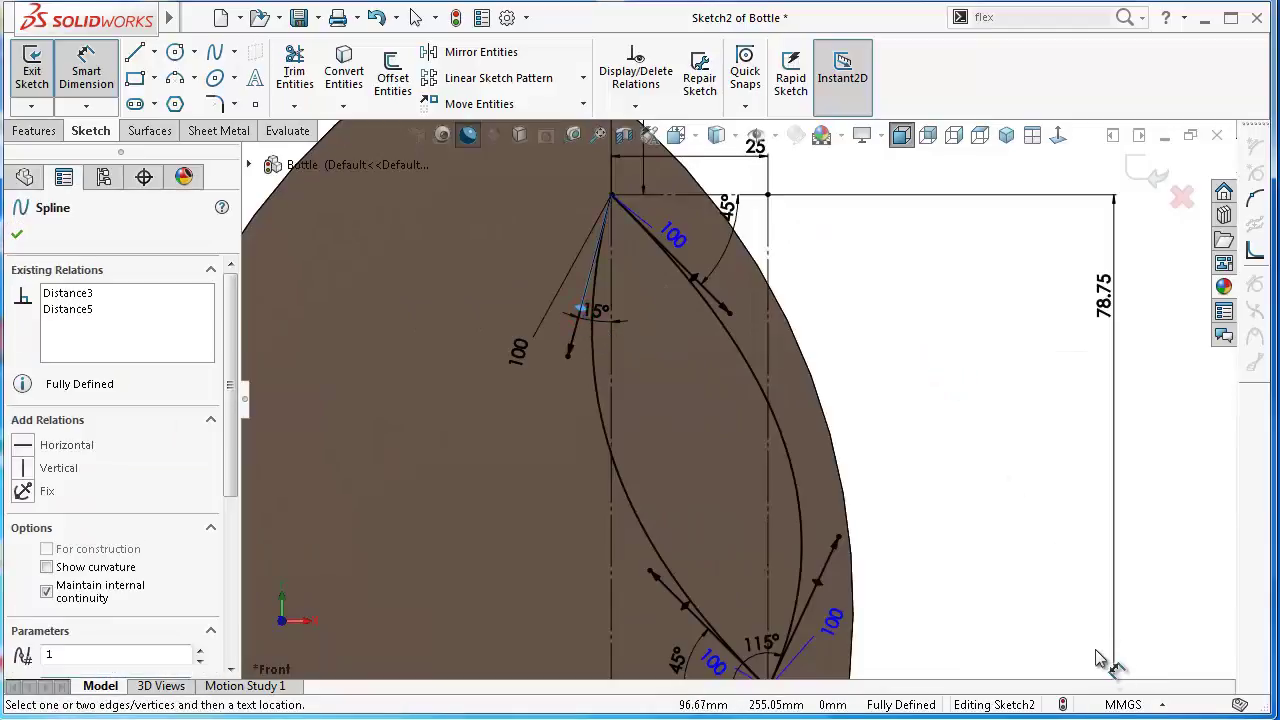
scroll(597, 640, "up", 2)
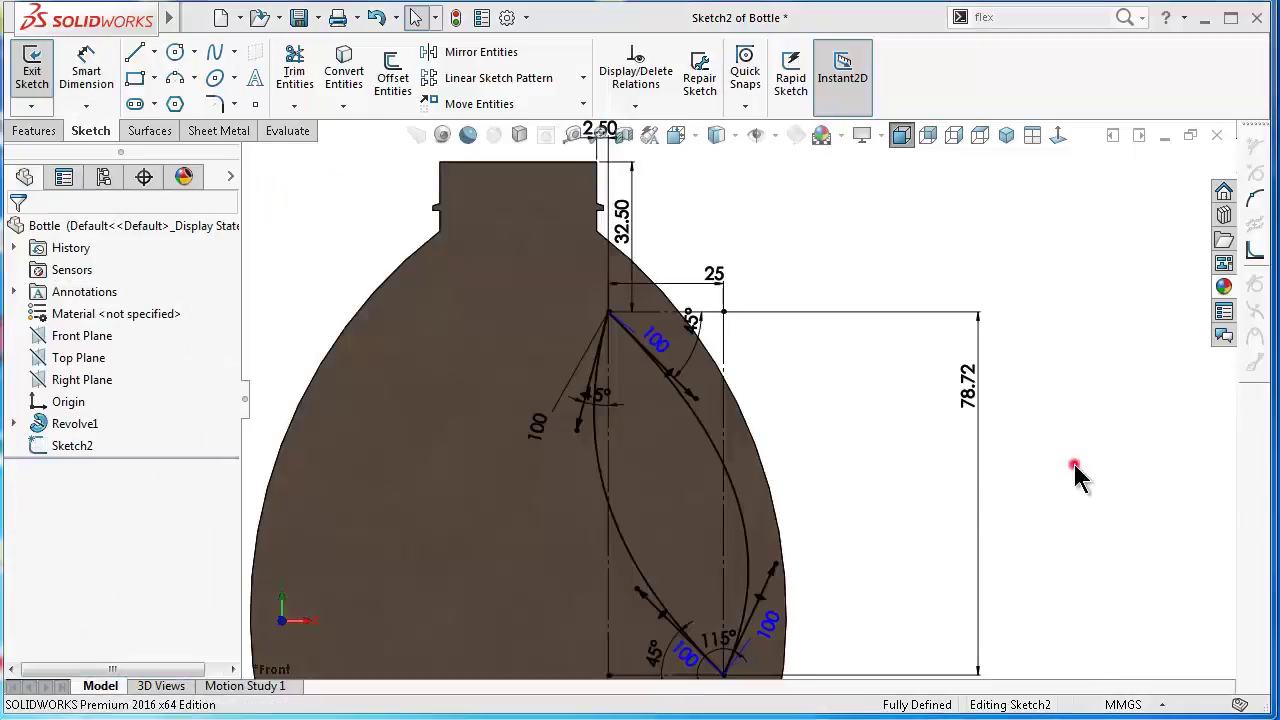
left_click(745, 527)
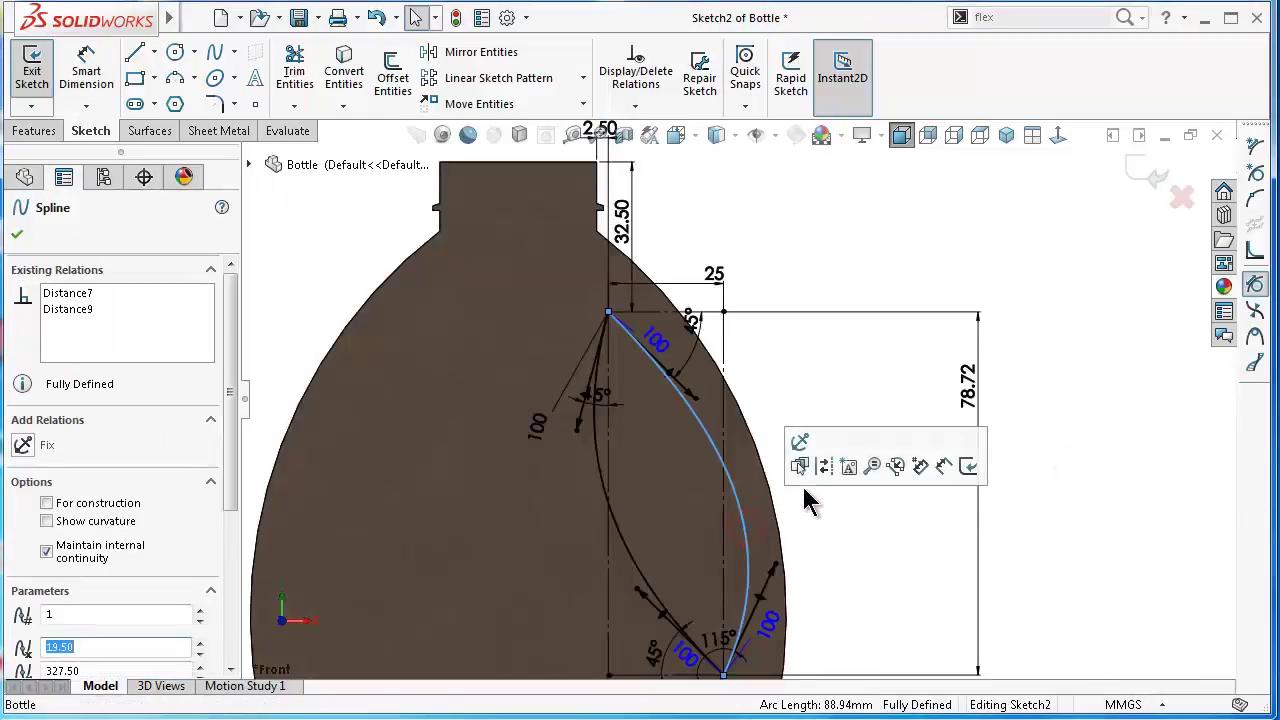
left_click(823, 467)
left_click(630, 565)
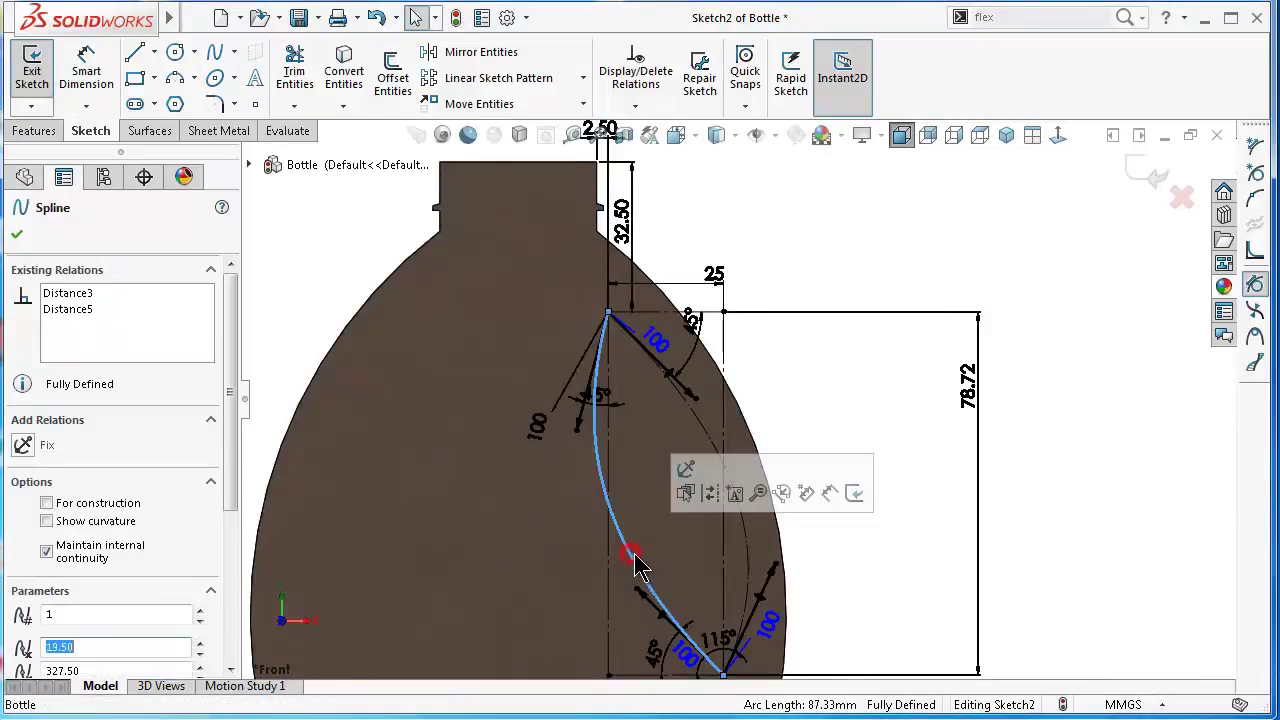
left_click(707, 495)
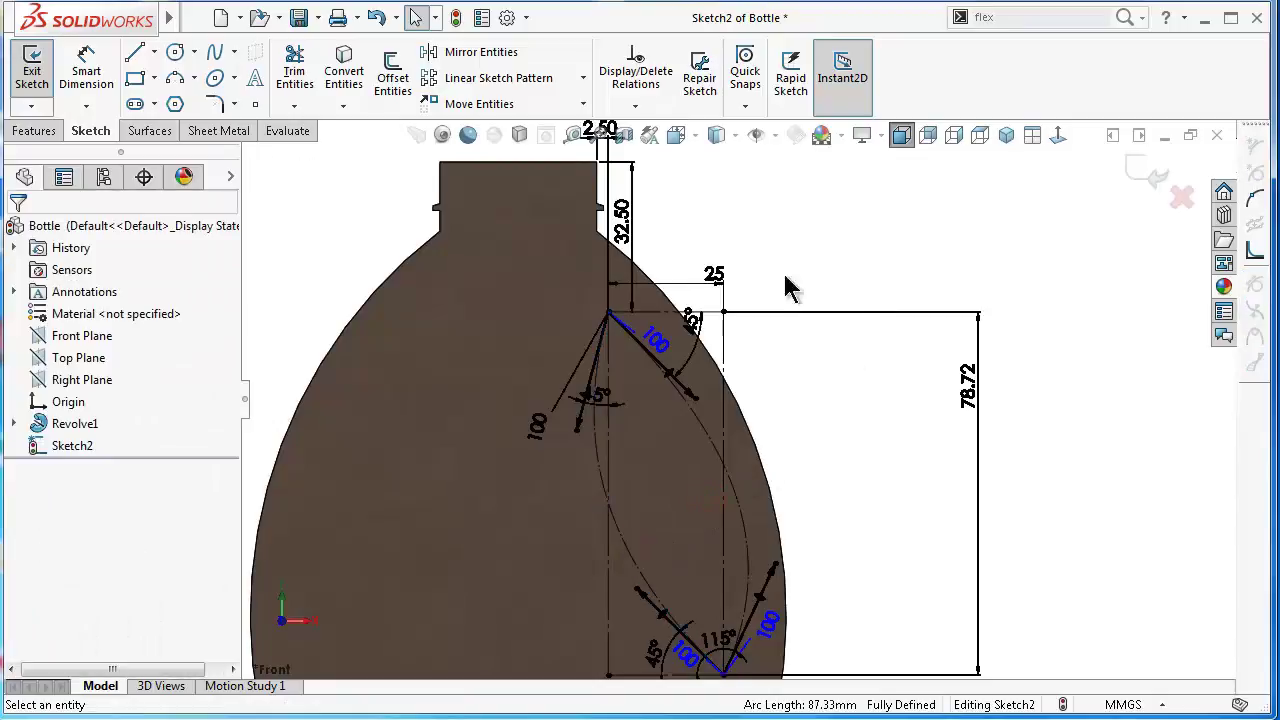
scroll(580, 292, "down", 2)
scroll(578, 292, "down", 2)
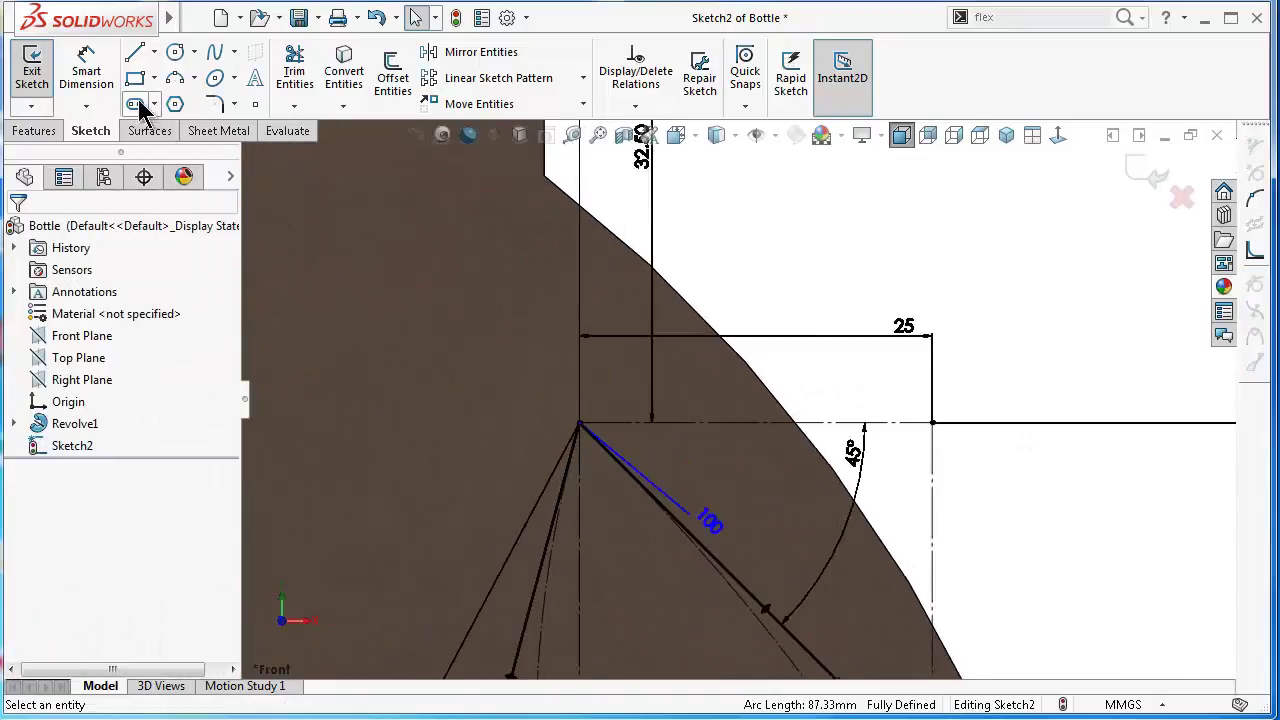
Step: Draw a short spline from the upper vertex up to the bottle's outline
left_click(217, 52)
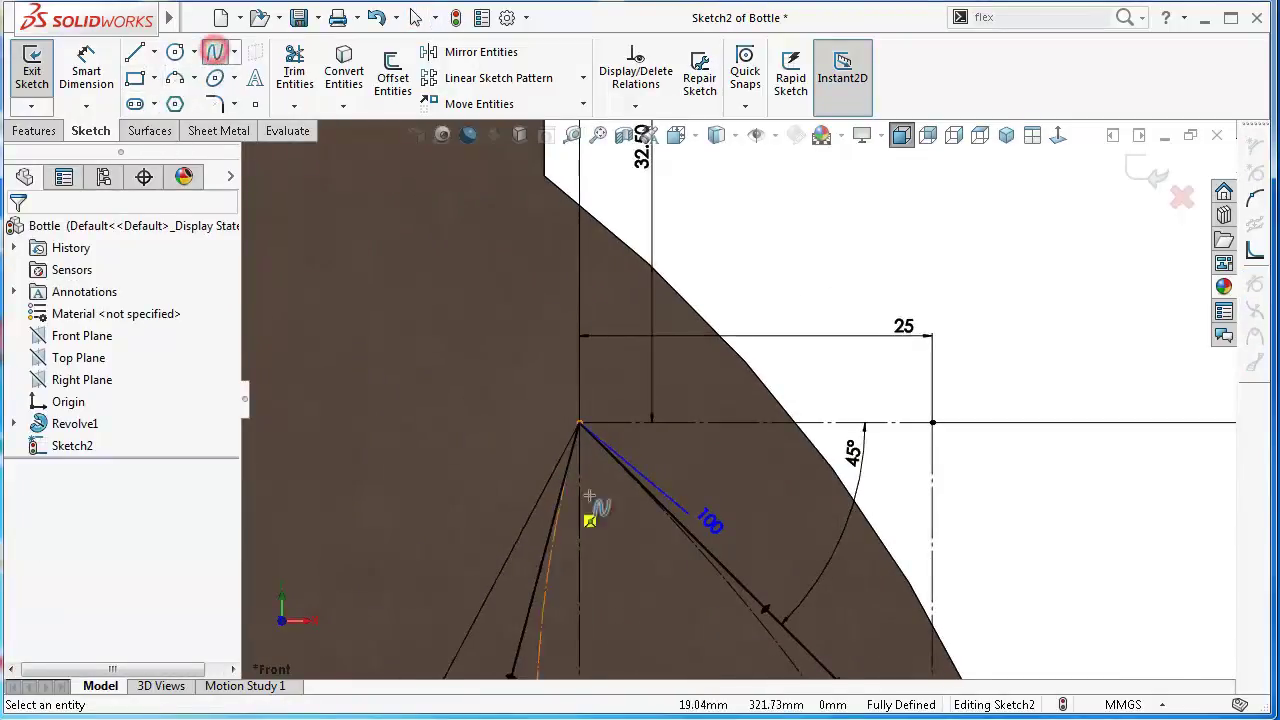
left_click(581, 423)
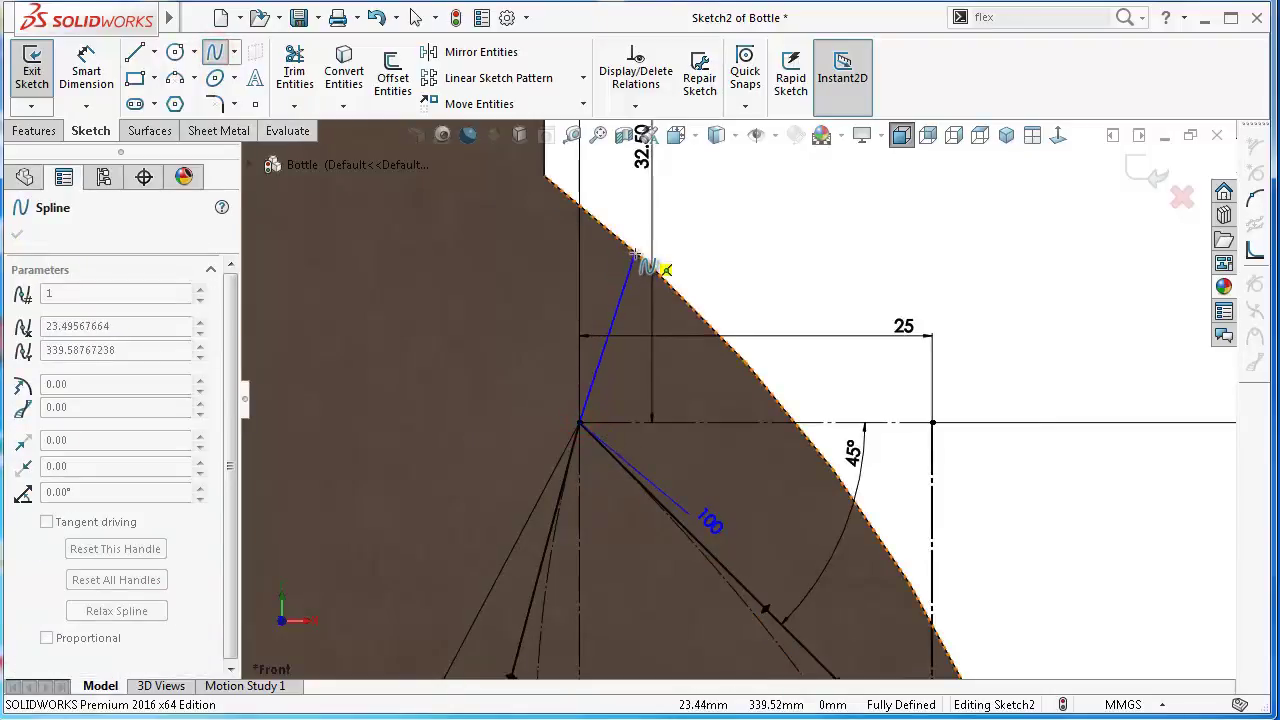
left_click(634, 254)
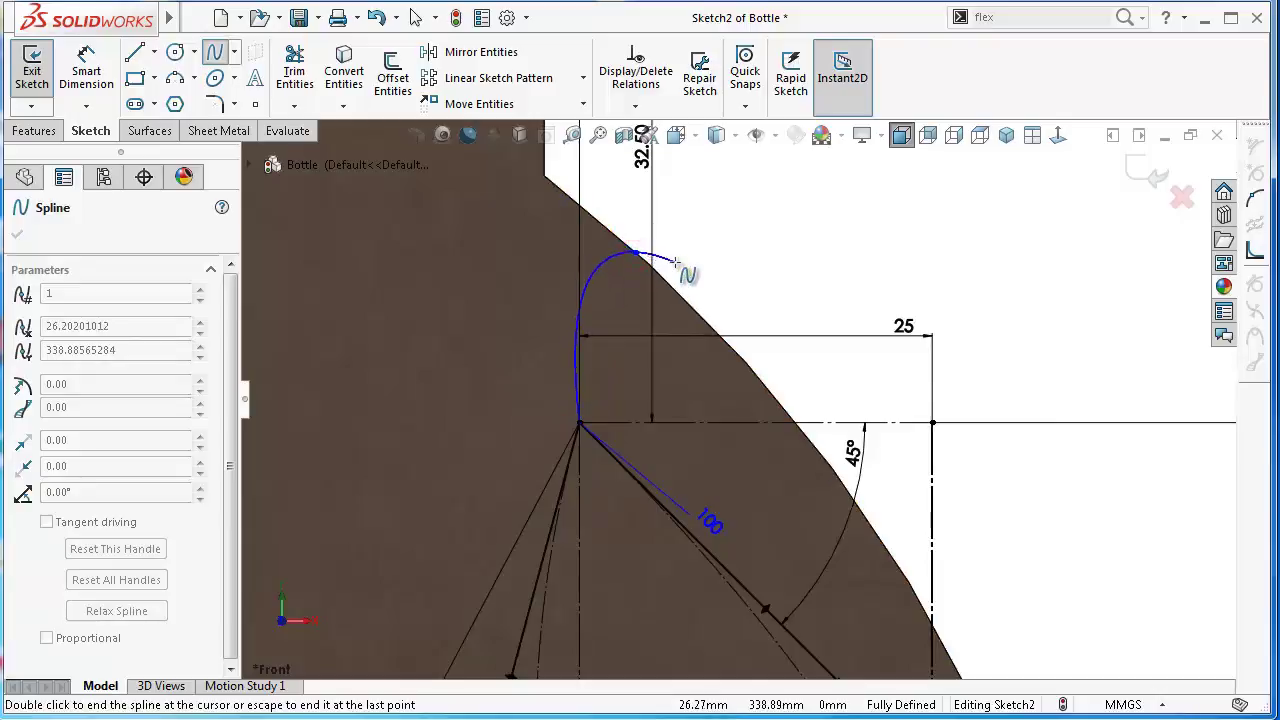
right_click(678, 268)
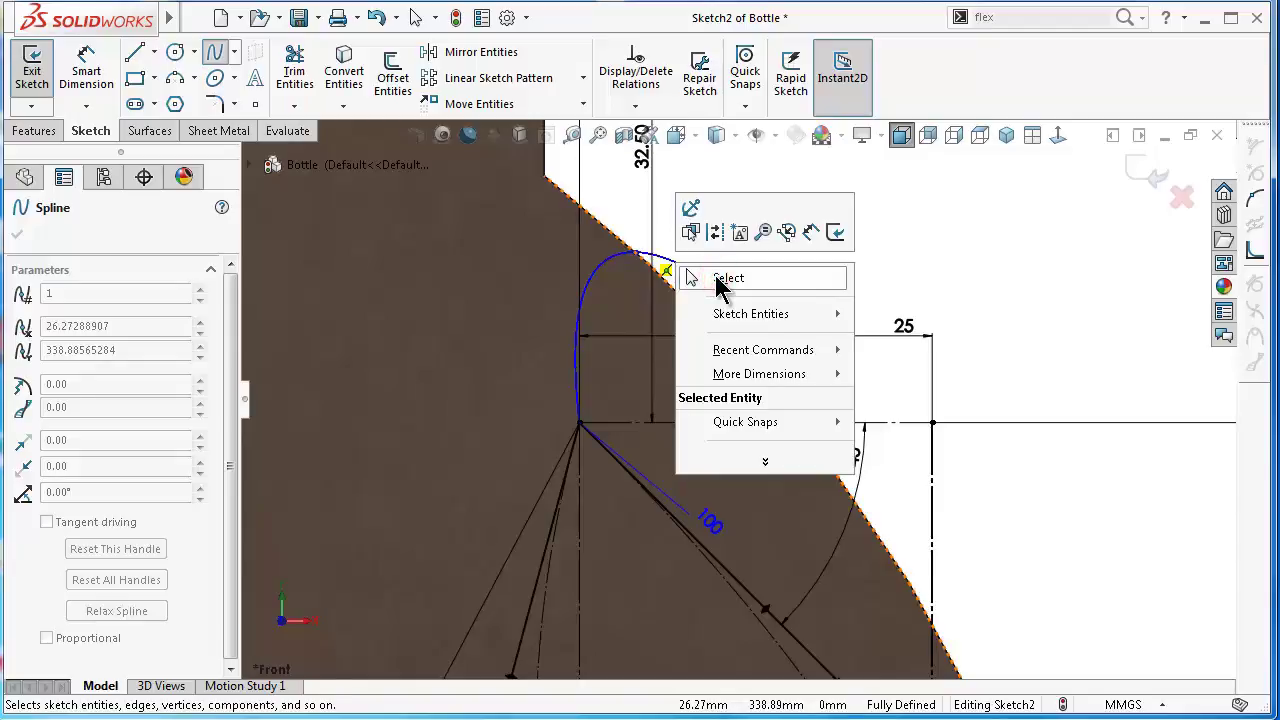
left_click(722, 279)
scroll(598, 463, "down", 2)
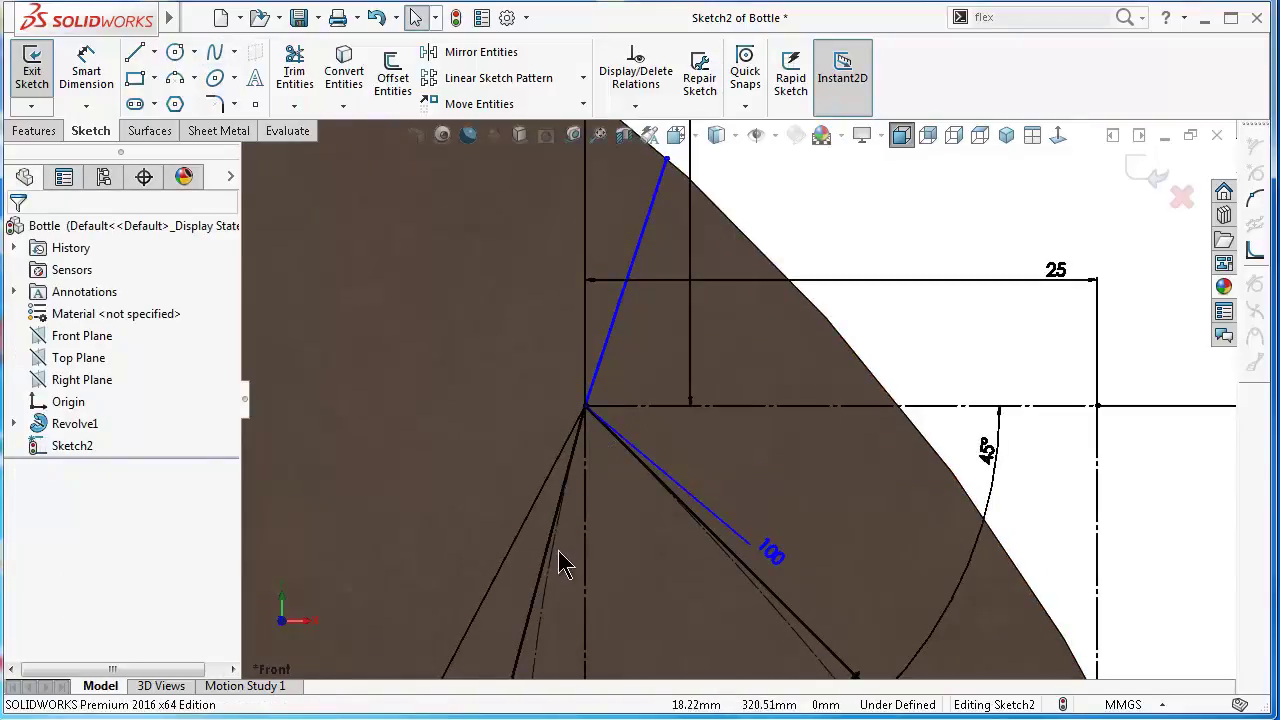
scroll(551, 549, "up", 2)
scroll(634, 514, "up", 3)
scroll(672, 510, "up", 2)
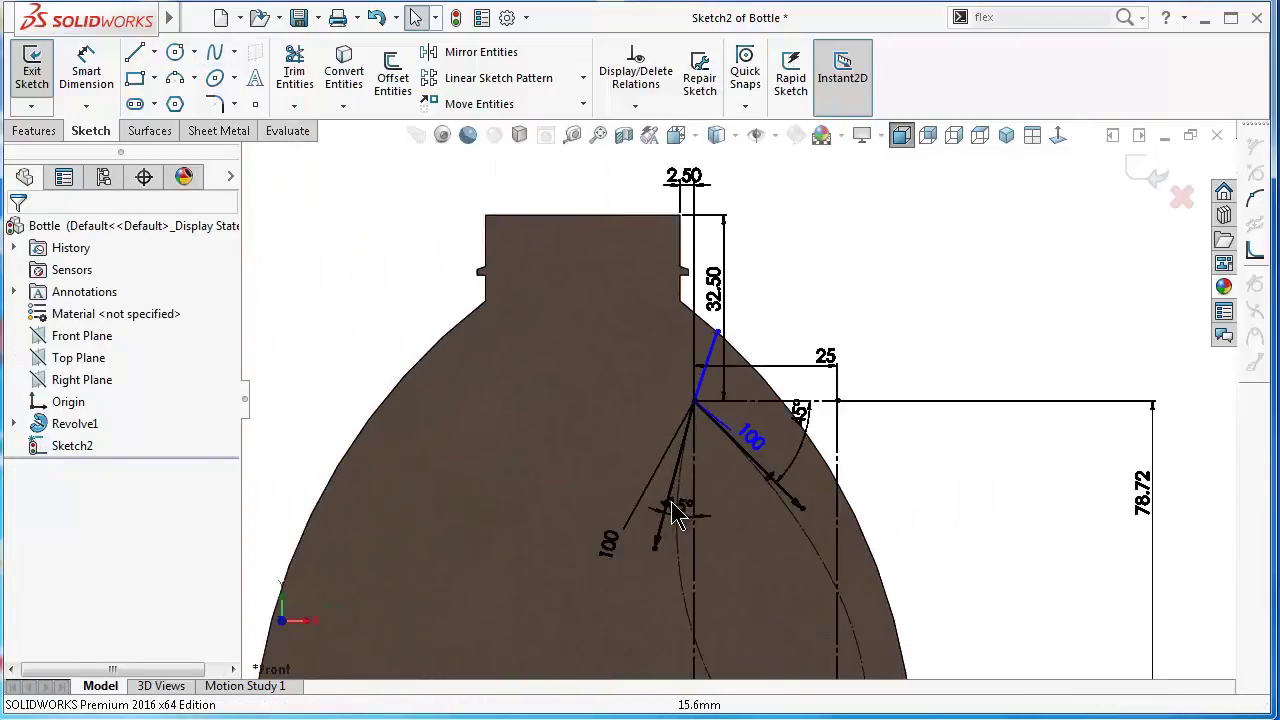
Step: Make the short spline tangent to the left construction spline
left_click(677, 508)
left_click(945, 332)
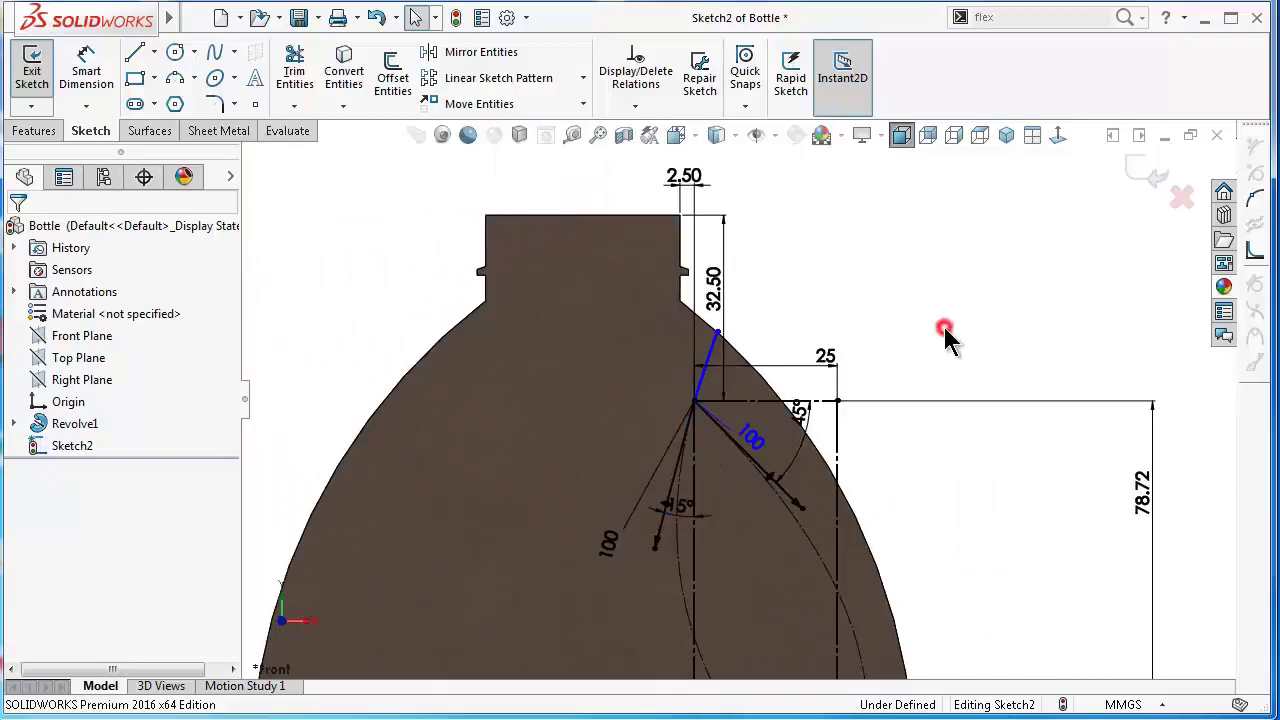
left_click(679, 580)
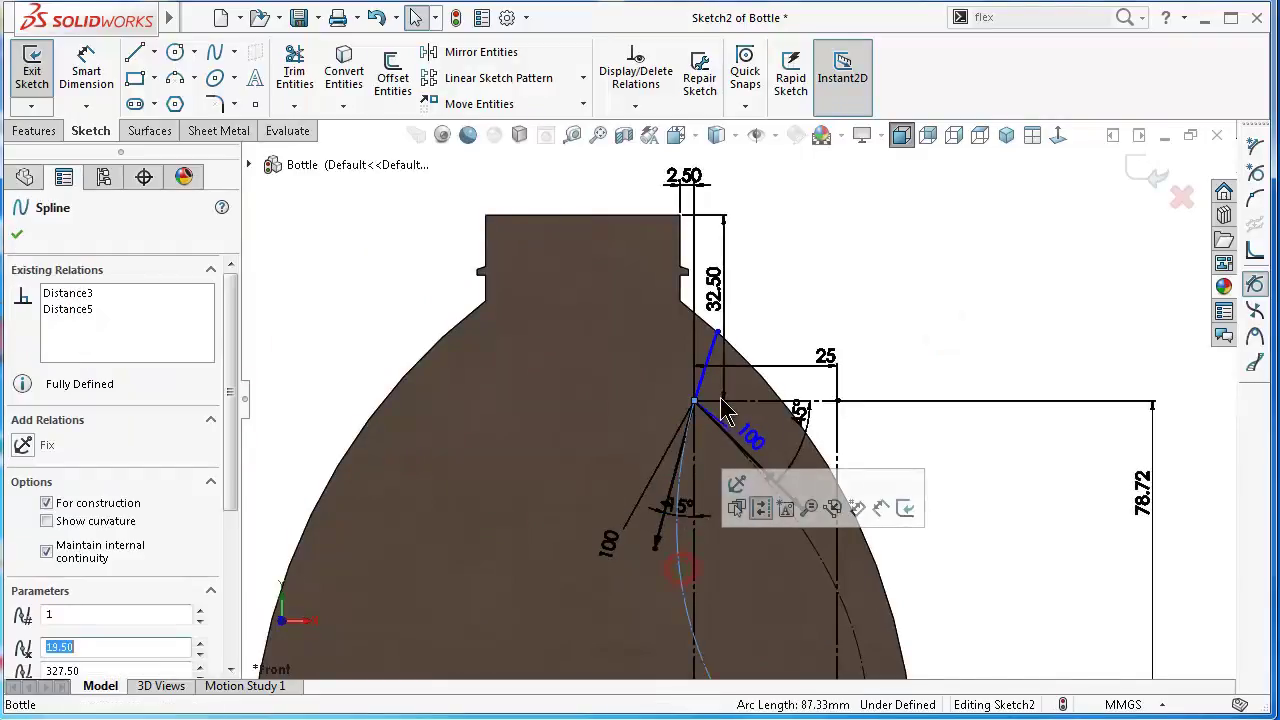
scroll(705, 377, "down", 2)
left_click(690, 362, "ctrl")
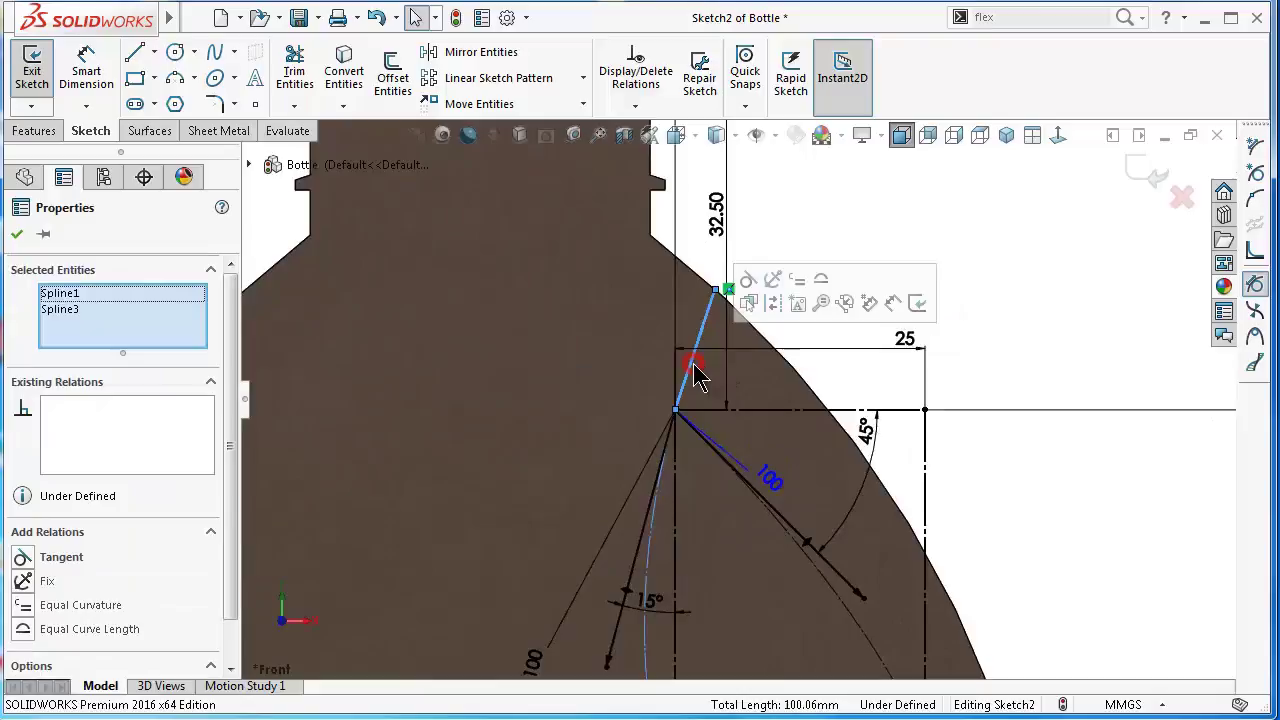
left_click(746, 281)
left_click(838, 216)
scroll(777, 289, "down", 1)
scroll(740, 350, "up", 1)
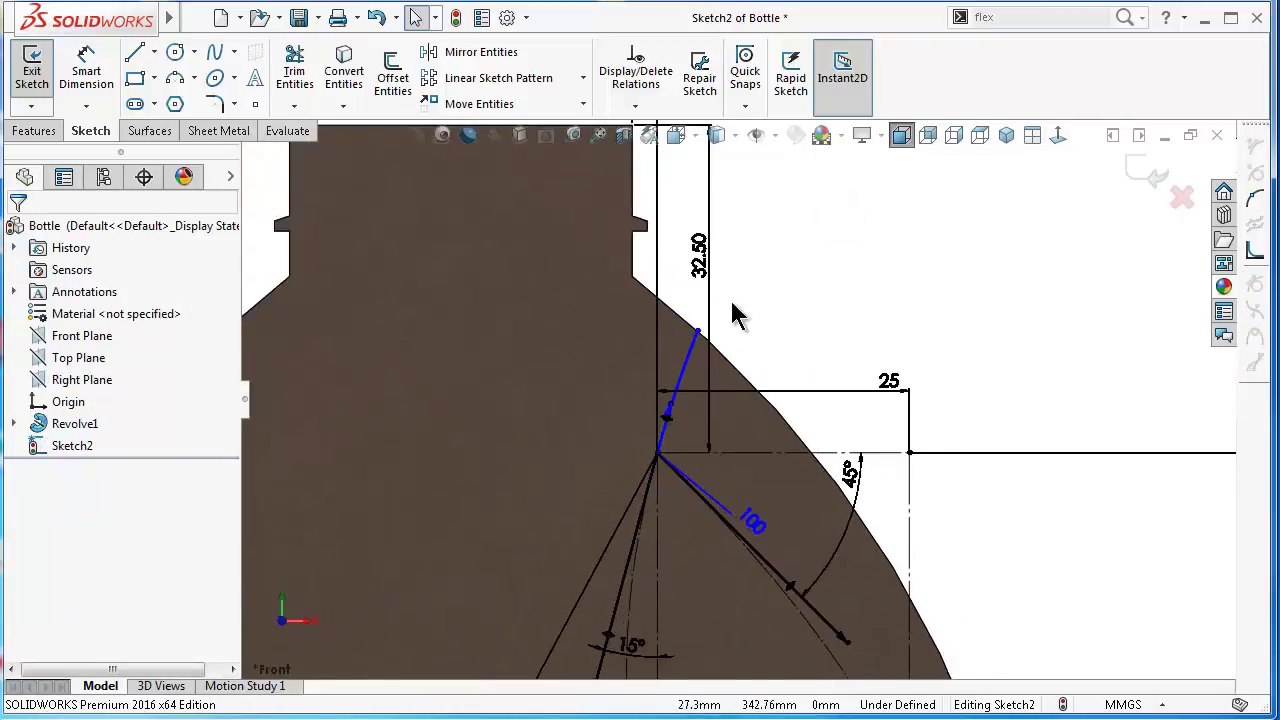
right_click_drag(833, 352, 834, 252)
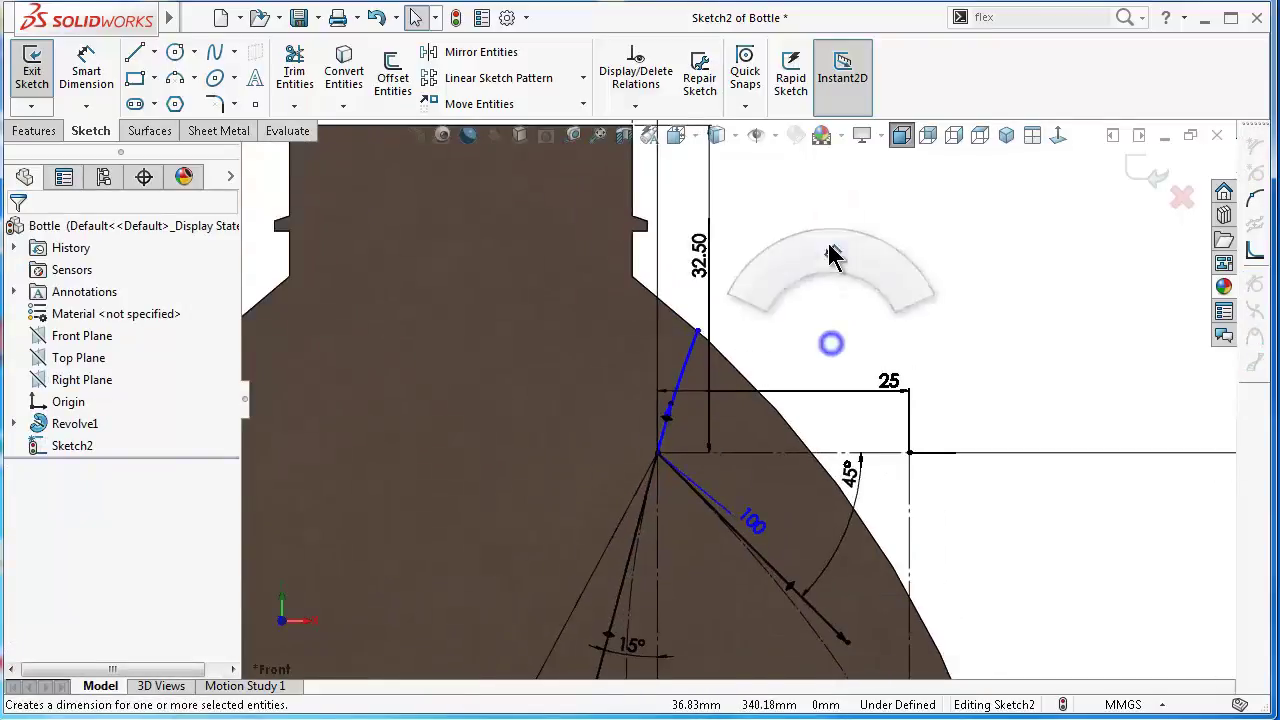
Step: Dimension the short spline's top end 10 mm vertically above the upper vertex
left_click(697, 332)
left_click(657, 453)
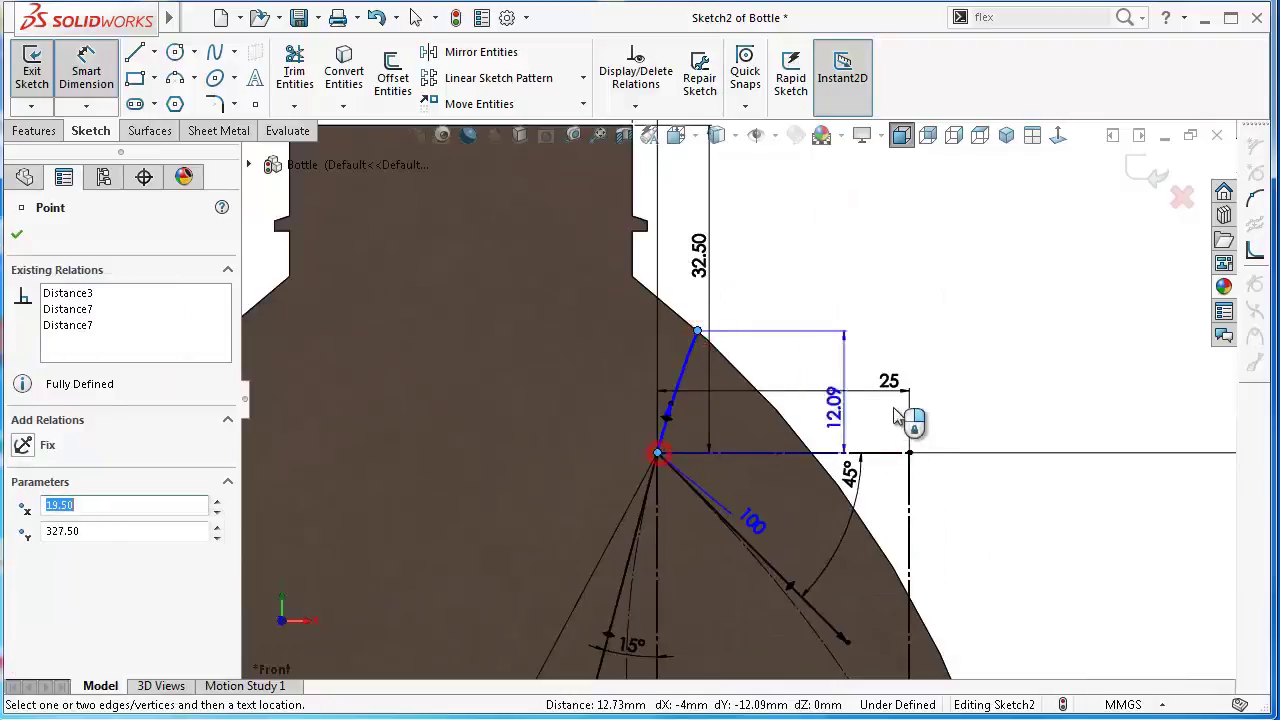
left_click(1004, 425)
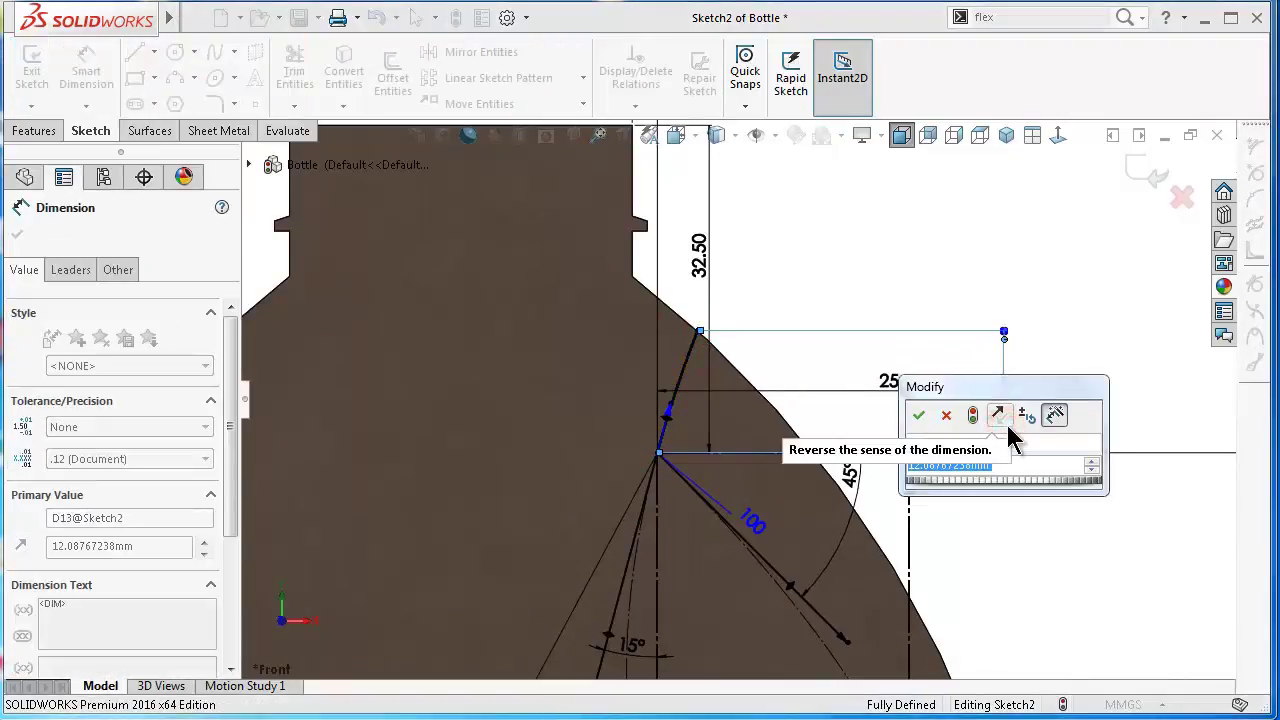
type("10")
key("Return")
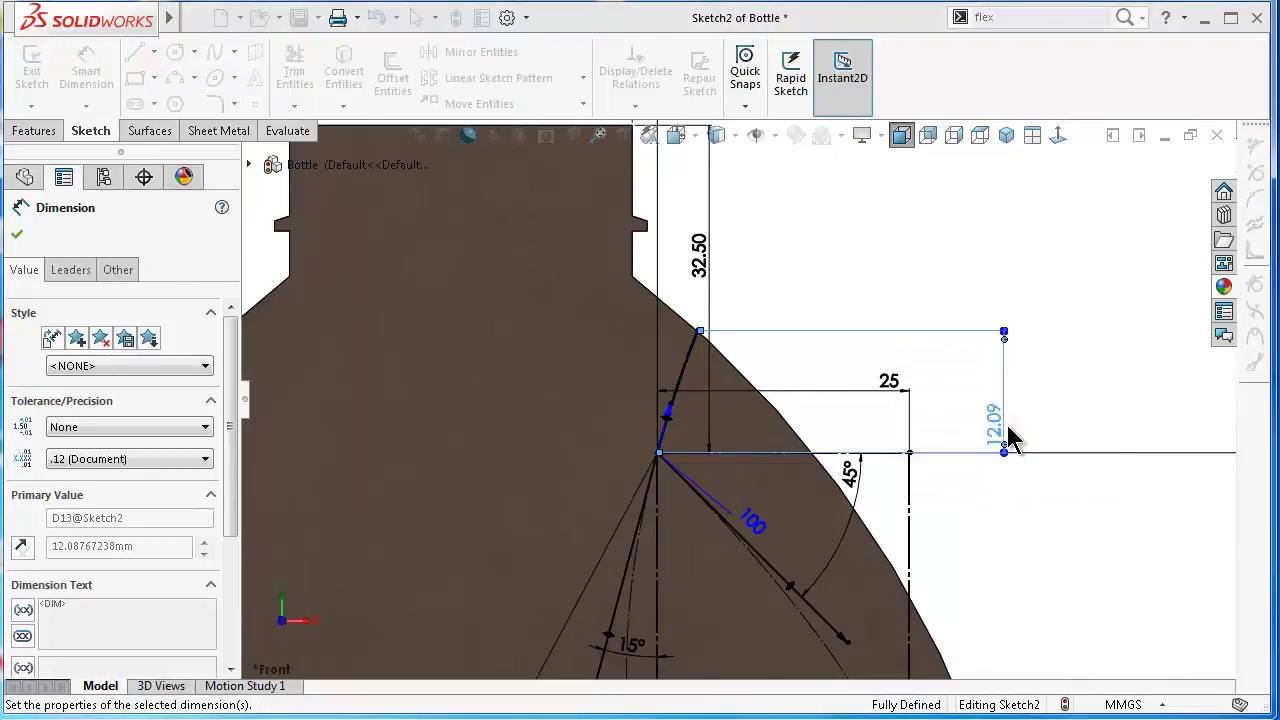
left_click(848, 272)
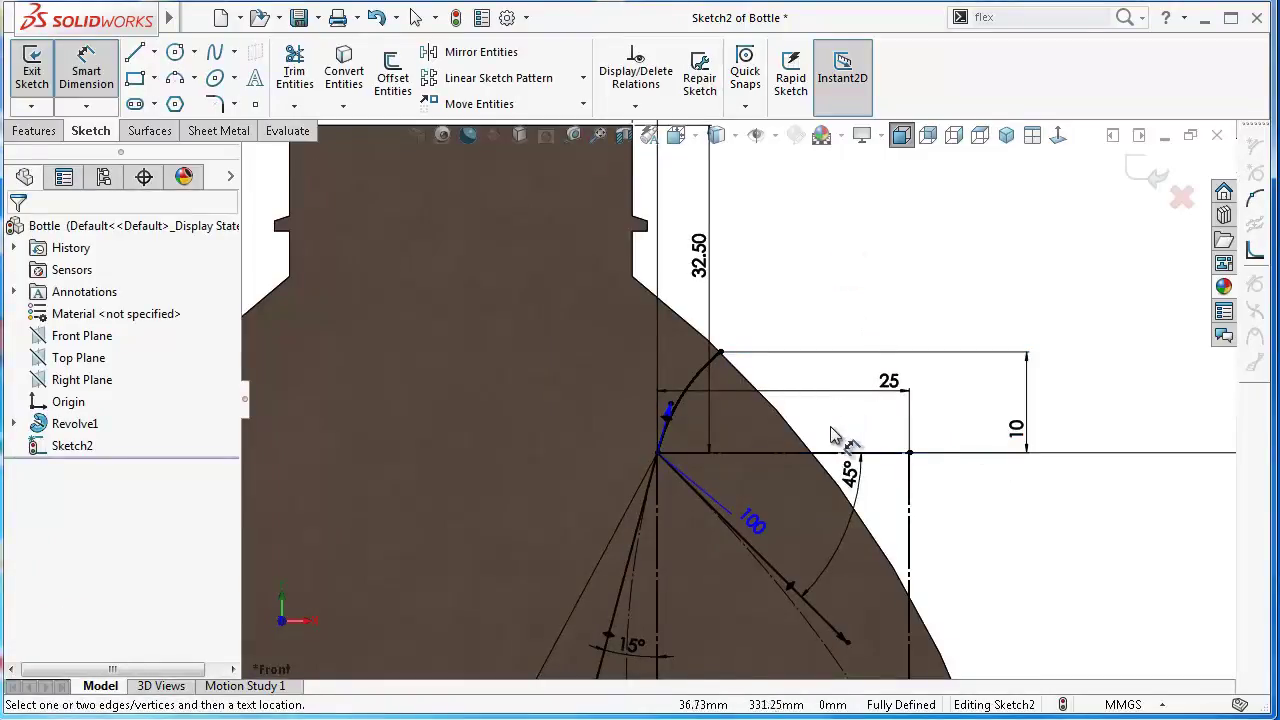
scroll(833, 560, "up", 2)
scroll(830, 620, "up", 2)
scroll(828, 625, "down", 2)
scroll(820, 623, "down", 2)
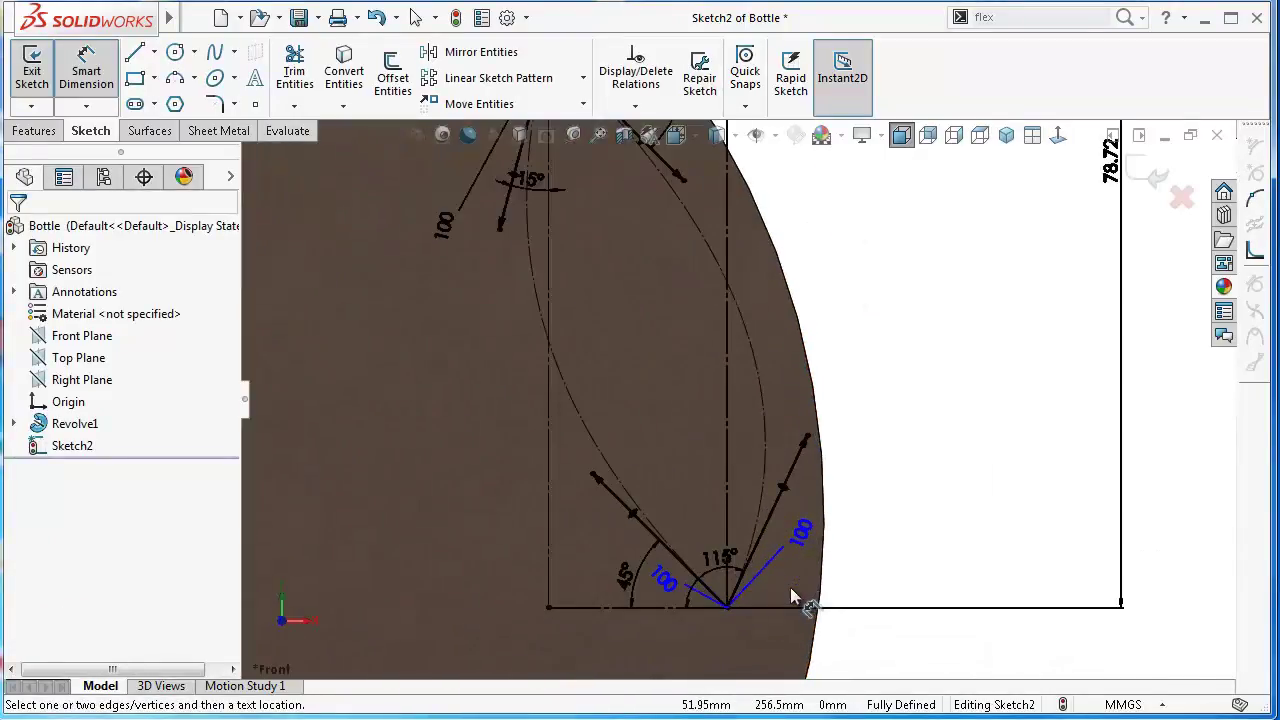
left_click(216, 55)
Step: Draw a short spline from the lower vertex down to the bottle's outline
scroll(705, 515, "down", 3)
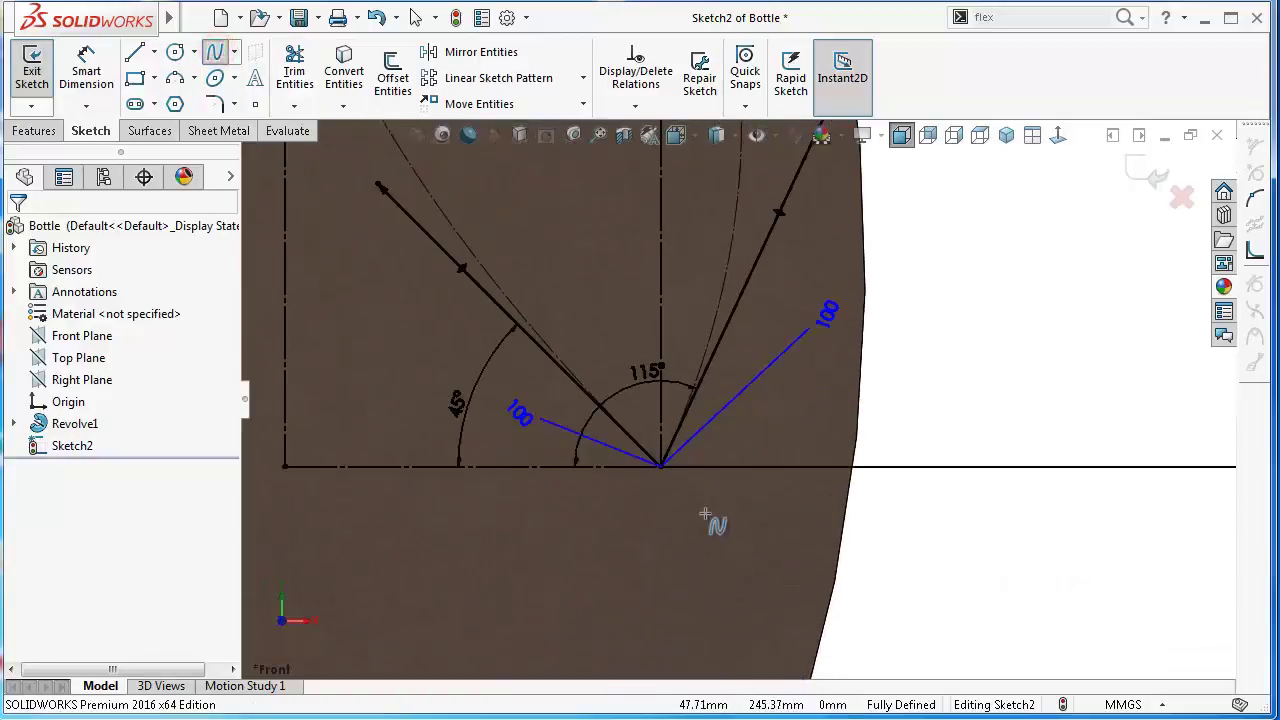
left_click(663, 468)
double_click(841, 569)
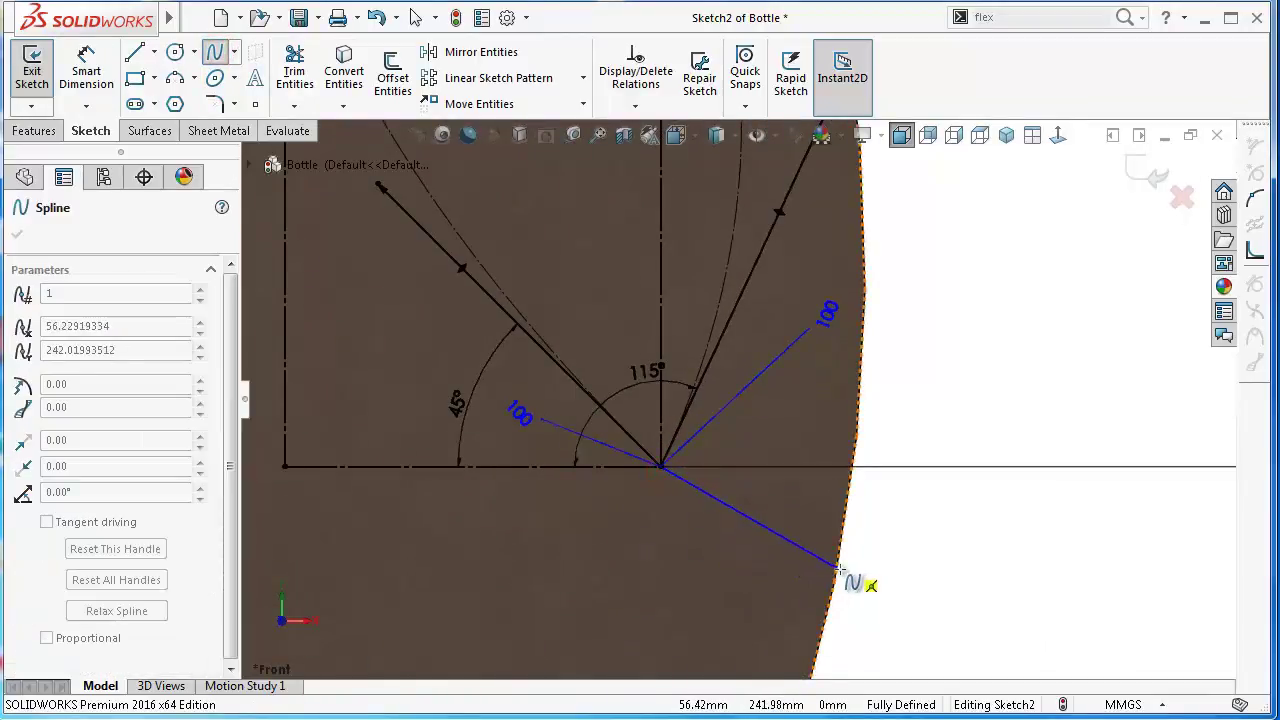
left_click(841, 570)
right_click(876, 597)
left_click(911, 606)
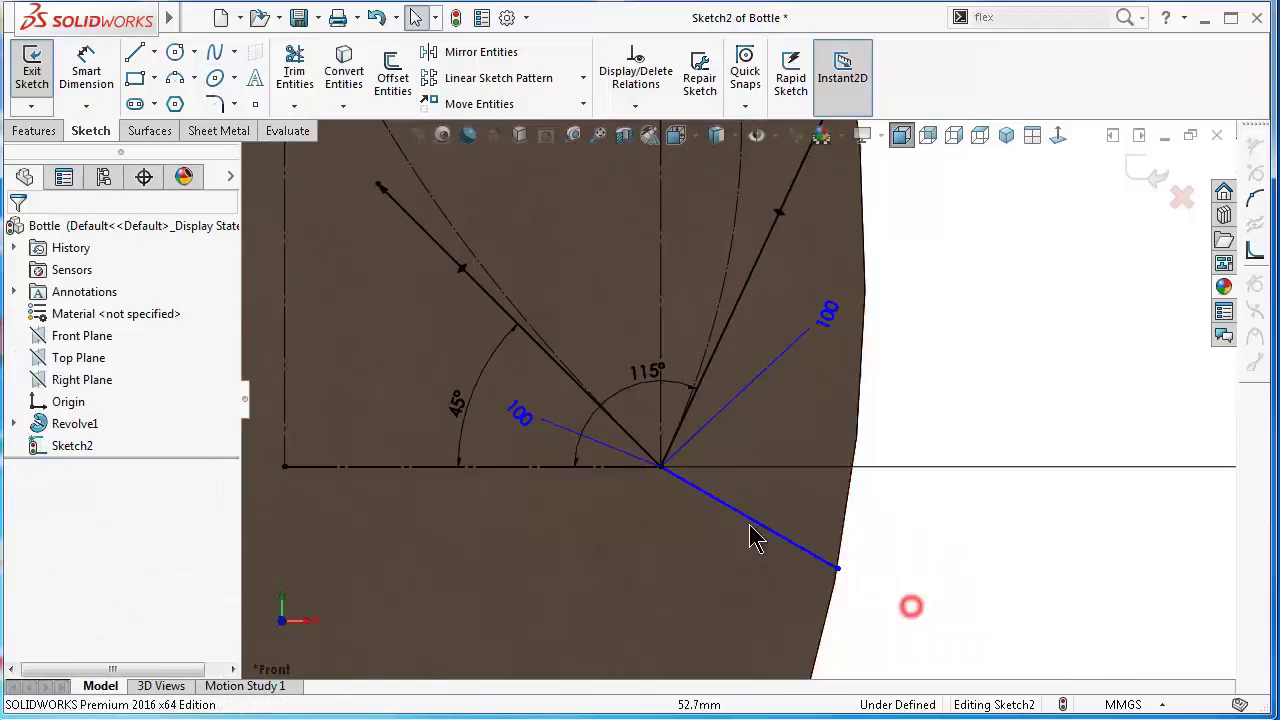
Step: Make the lower short spline tangent to the construction curve
left_click(760, 535)
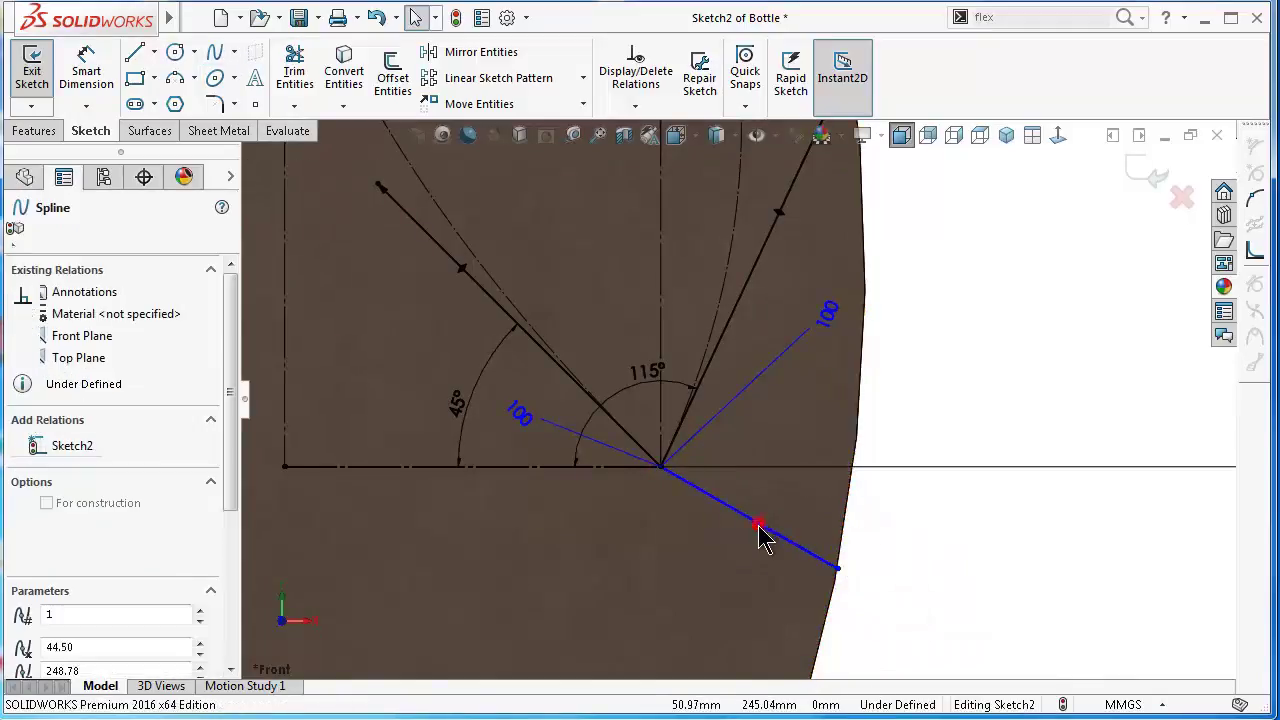
left_click(613, 429, "ctrl")
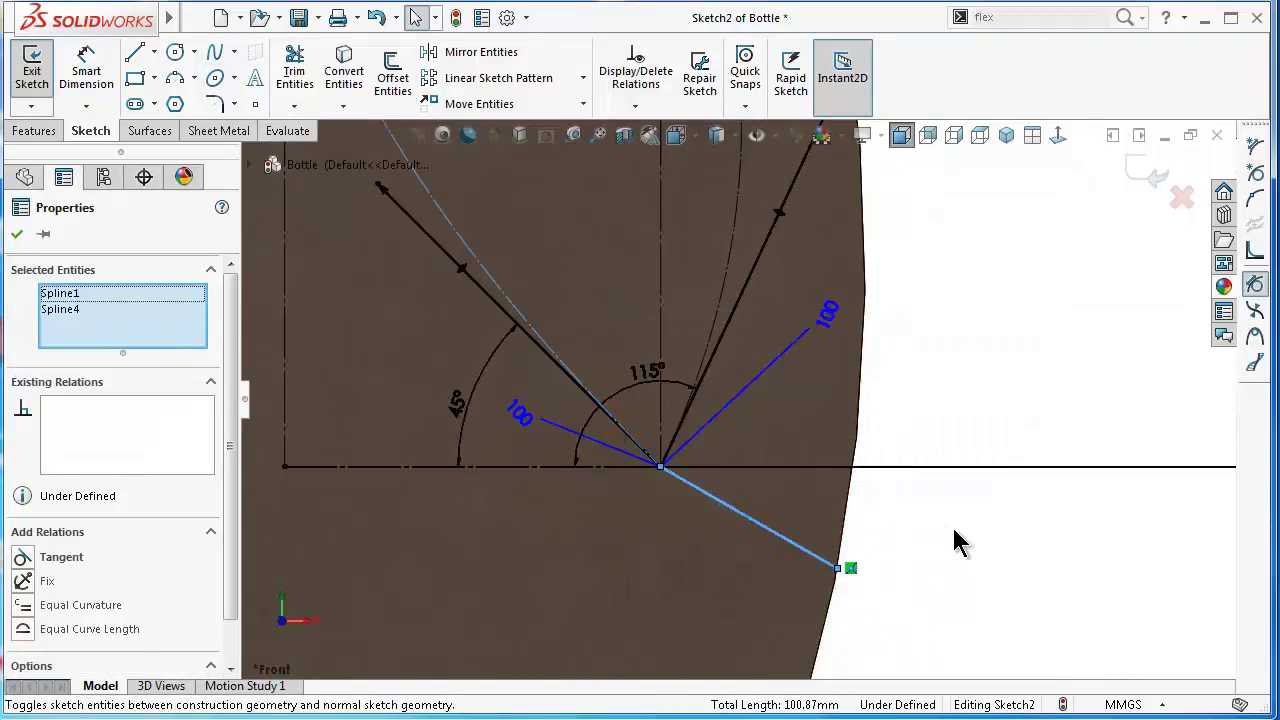
left_click(965, 532)
left_click(472, 283)
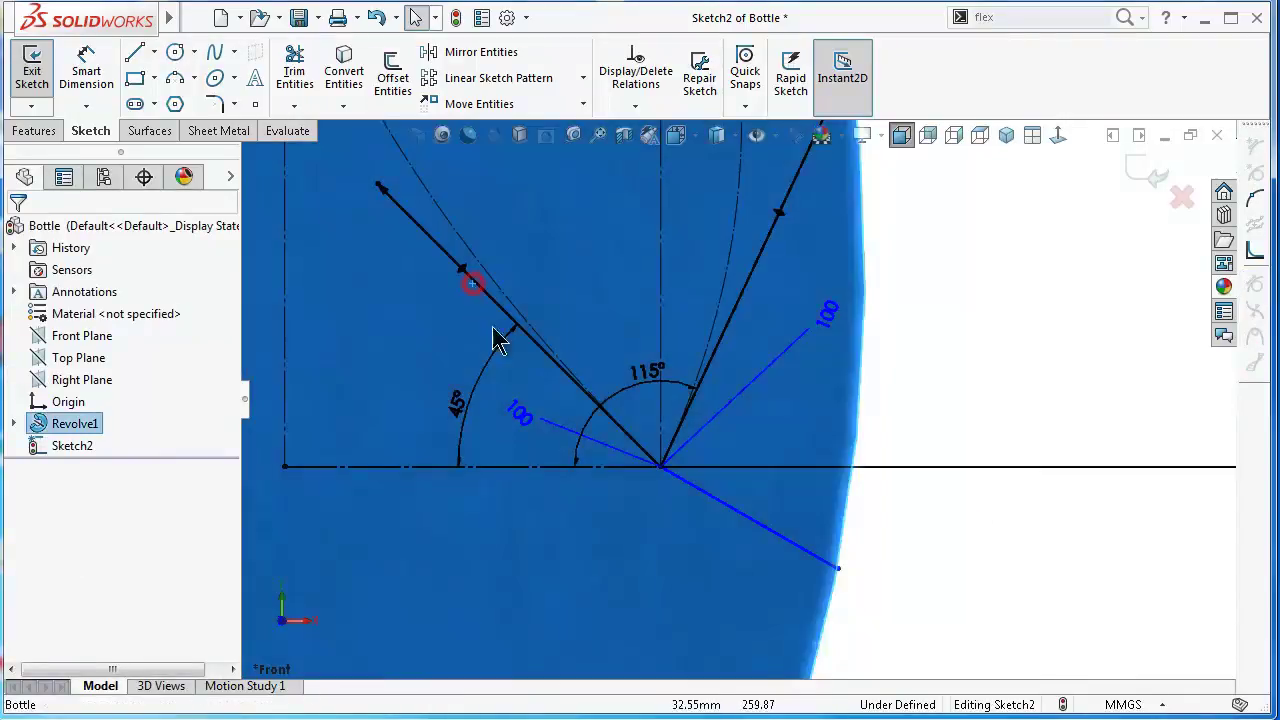
left_click(1027, 570)
left_click(797, 548)
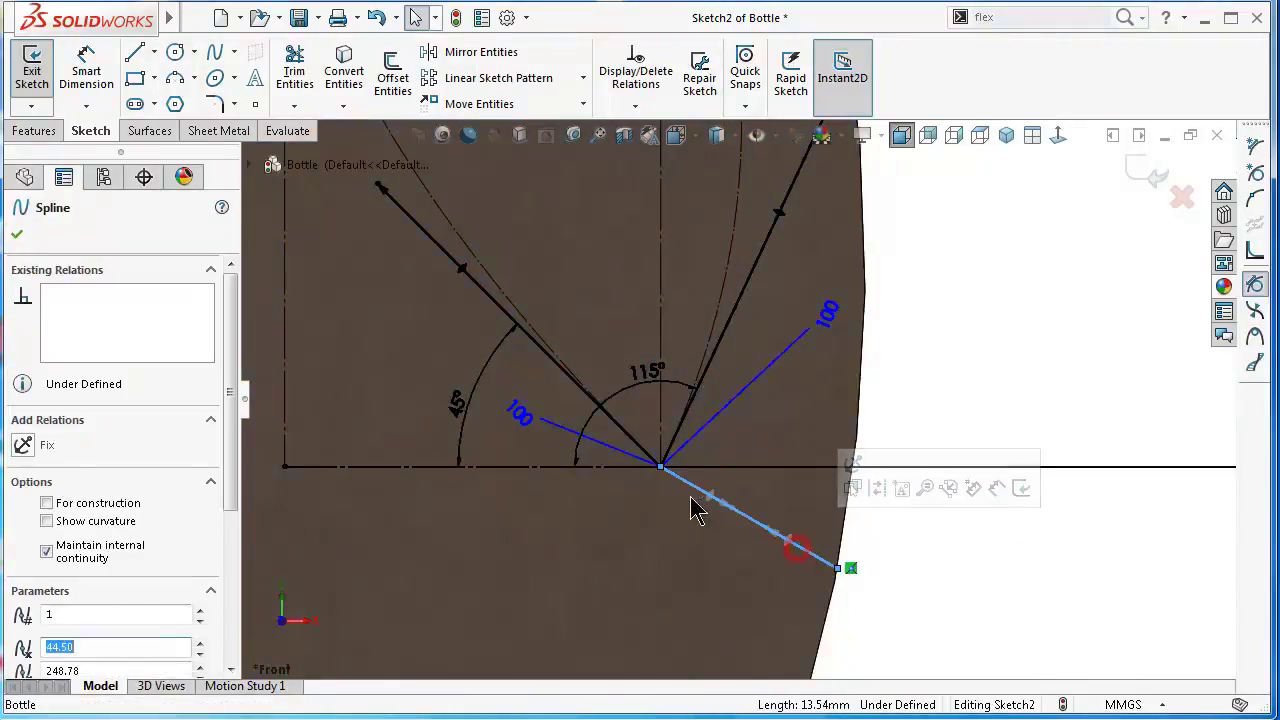
scroll(575, 412, "down", 2)
left_click(565, 345, "ctrl")
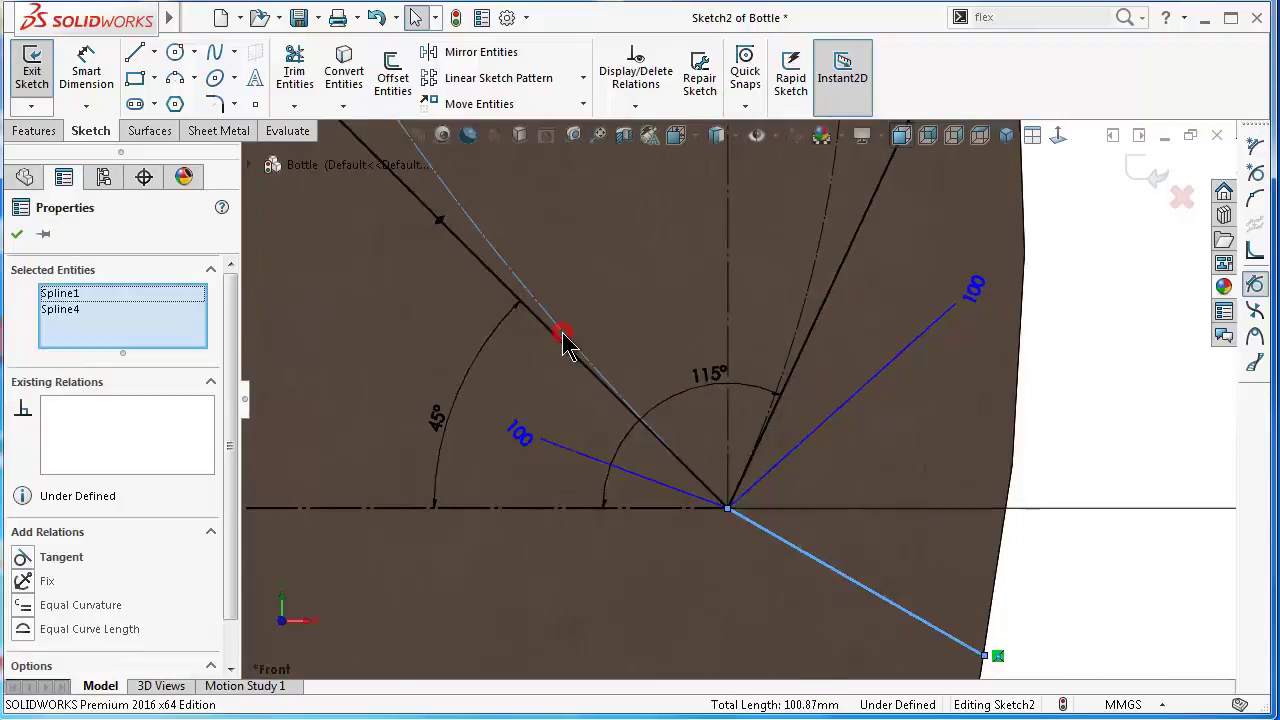
left_click(619, 248)
left_click(1125, 580)
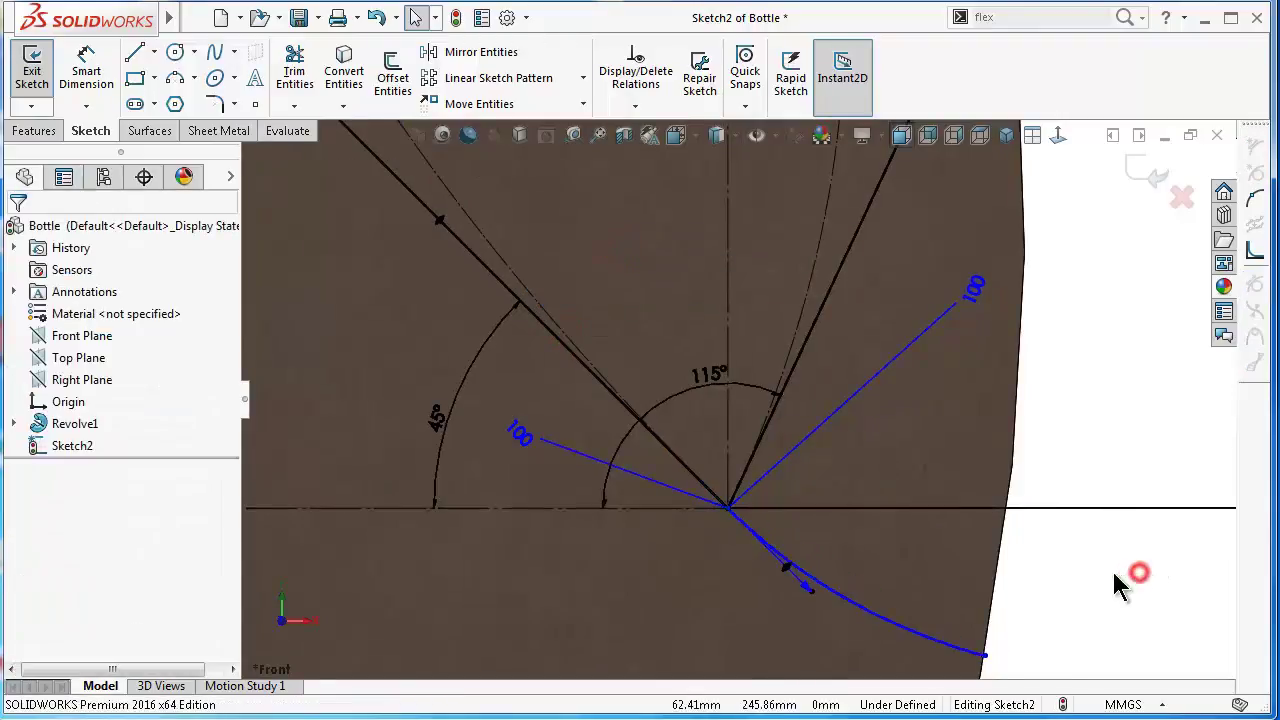
scroll(1010, 608, "up", 1)
Step: Dimension the lower spline's end 10 mm below the horizontal construction line
right_click_drag(1048, 616, 1035, 500)
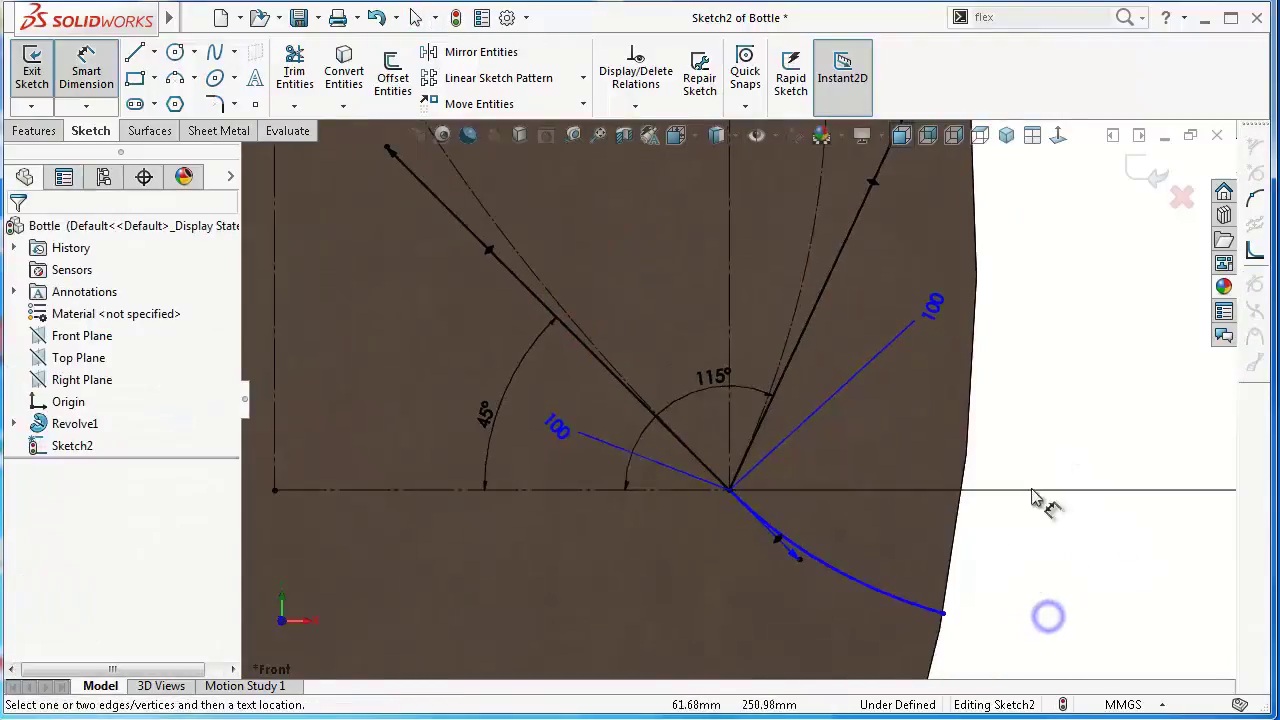
left_click(942, 613)
left_click(714, 497)
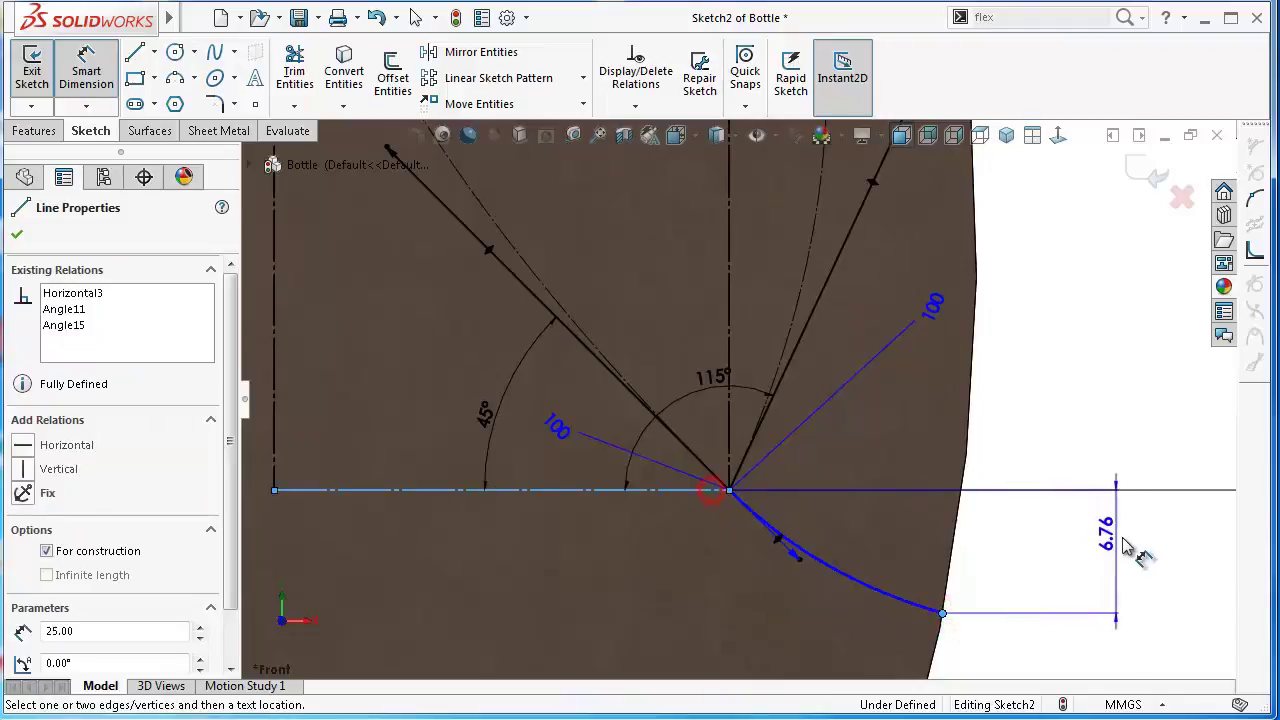
left_click(1125, 552)
type("10")
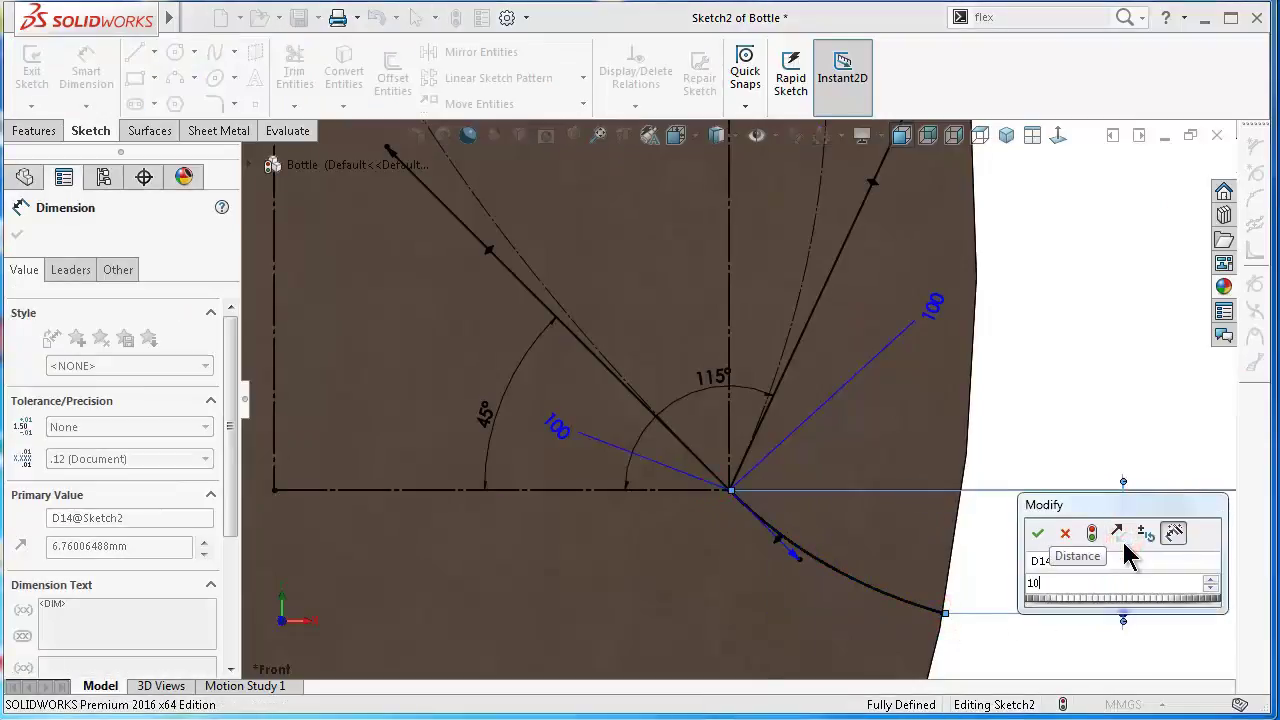
key("Return")
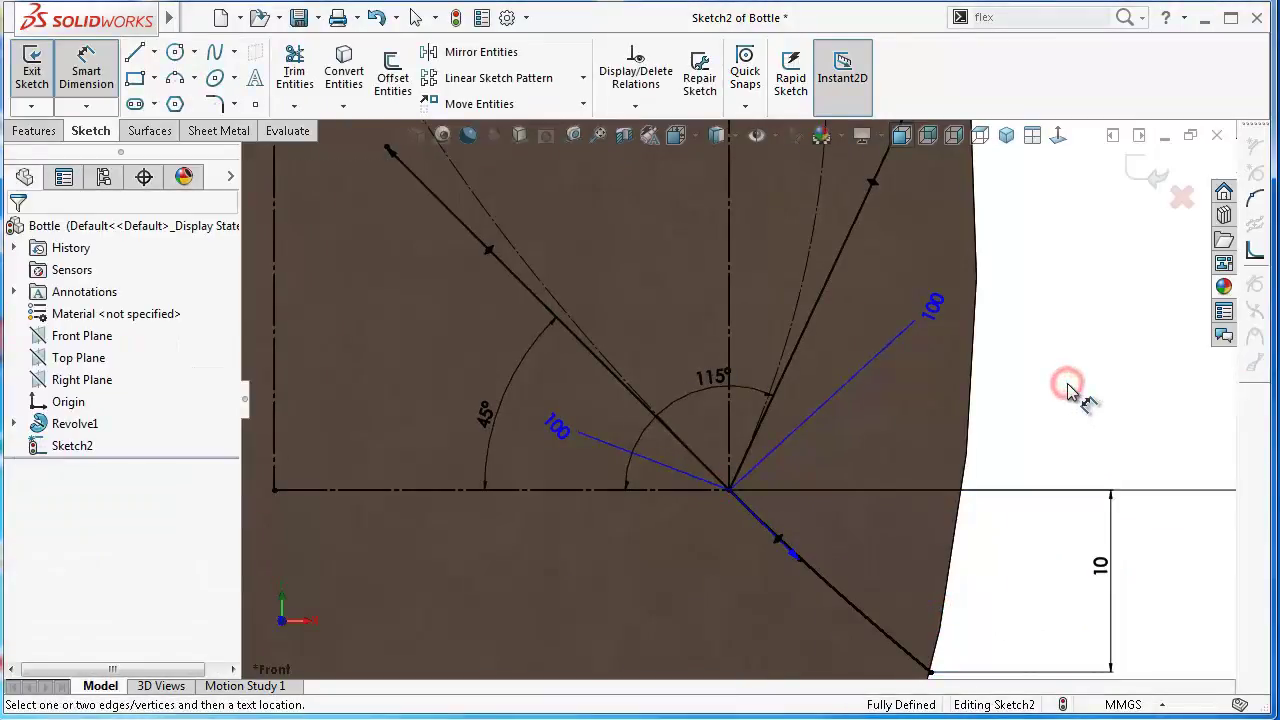
scroll(1063, 380, "up", 3)
scroll(1006, 346, "up", 3)
scroll(886, 291, "up", 3)
Step: Select the upper, middle and lower spline pieces (Spline1, Spline3, Spline4) together
scroll(816, 262, "down", 2)
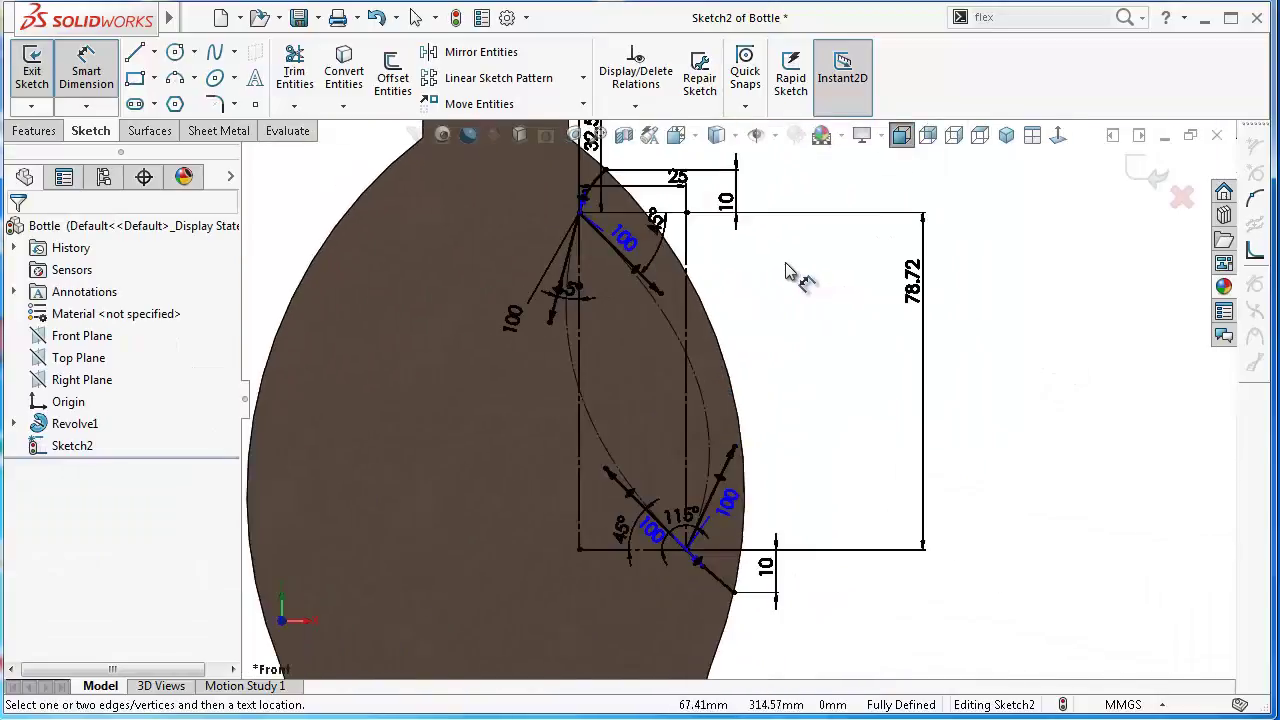
scroll(765, 295, "down", 2)
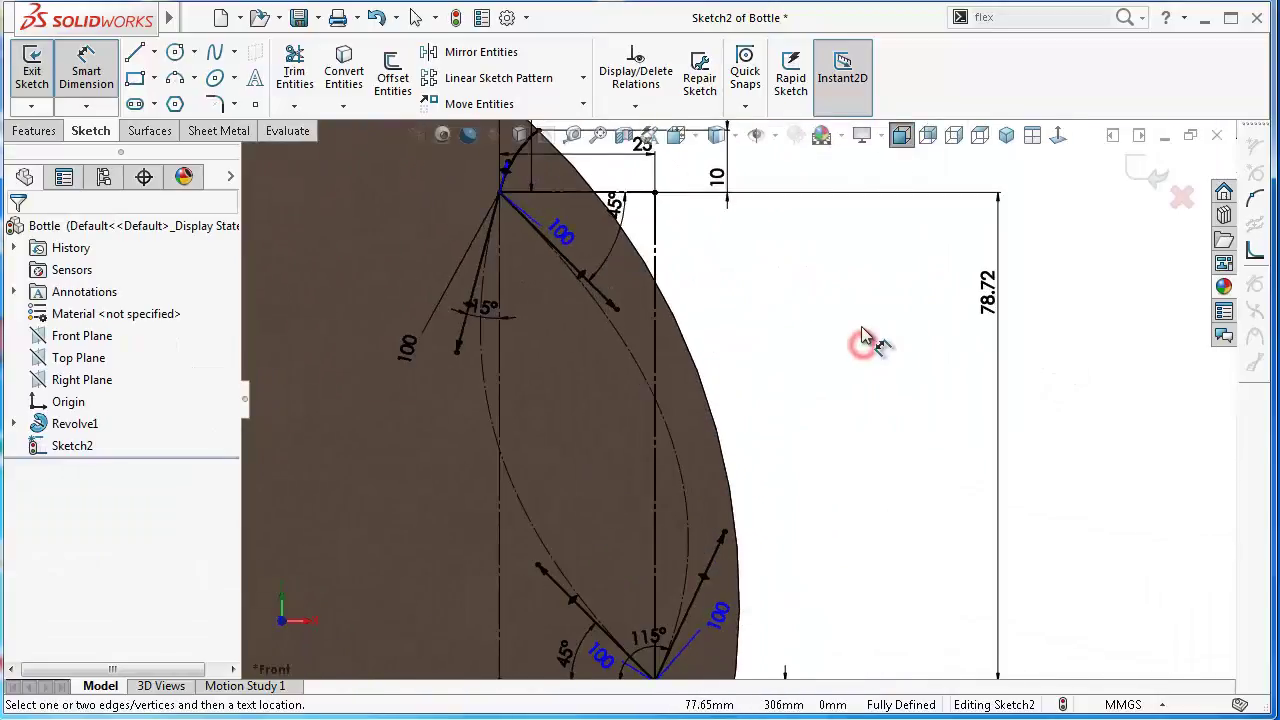
scroll(780, 280, "up", 3)
key("Escape")
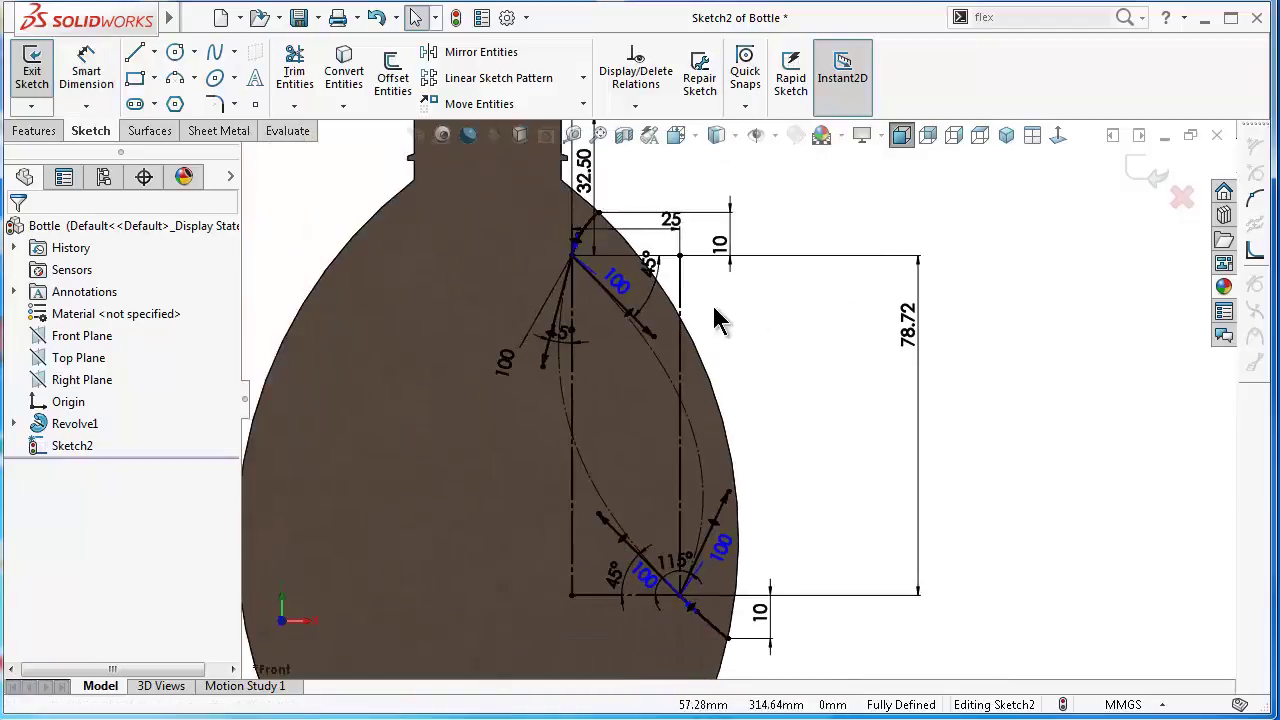
scroll(600, 250, "down", 4)
left_click(569, 207)
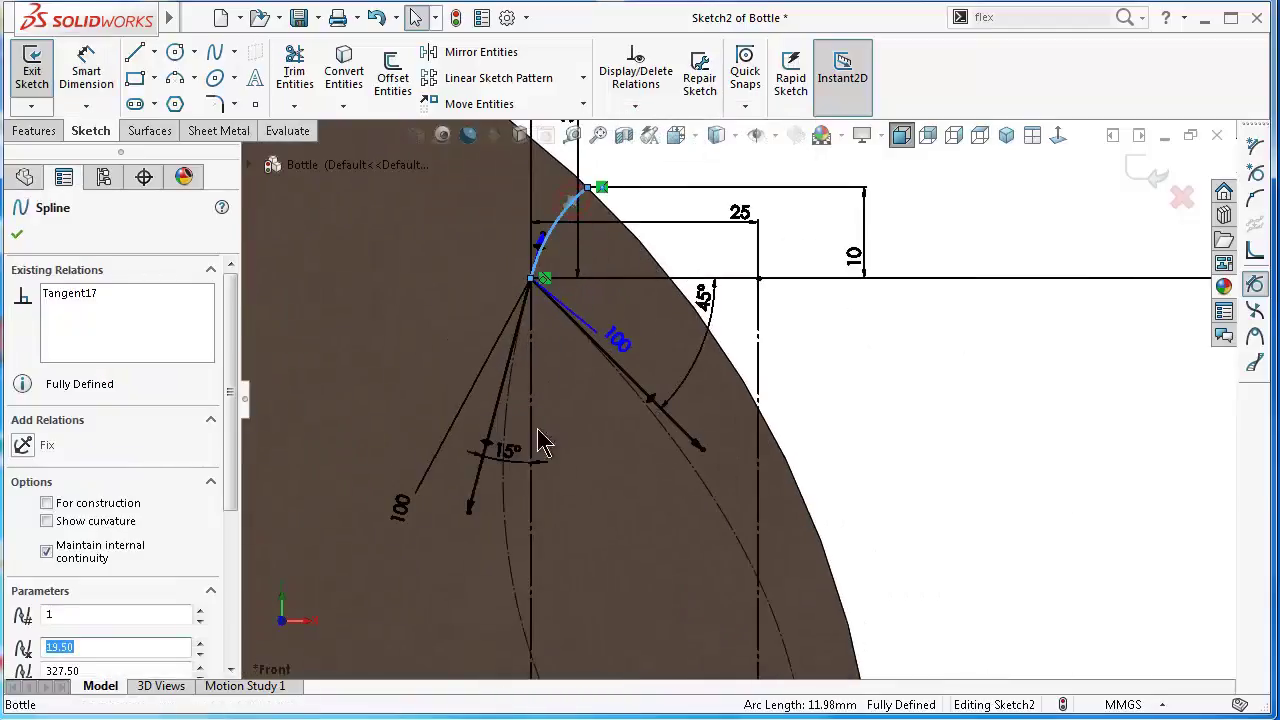
left_click(510, 515, "ctrl")
scroll(820, 665, "up", 3)
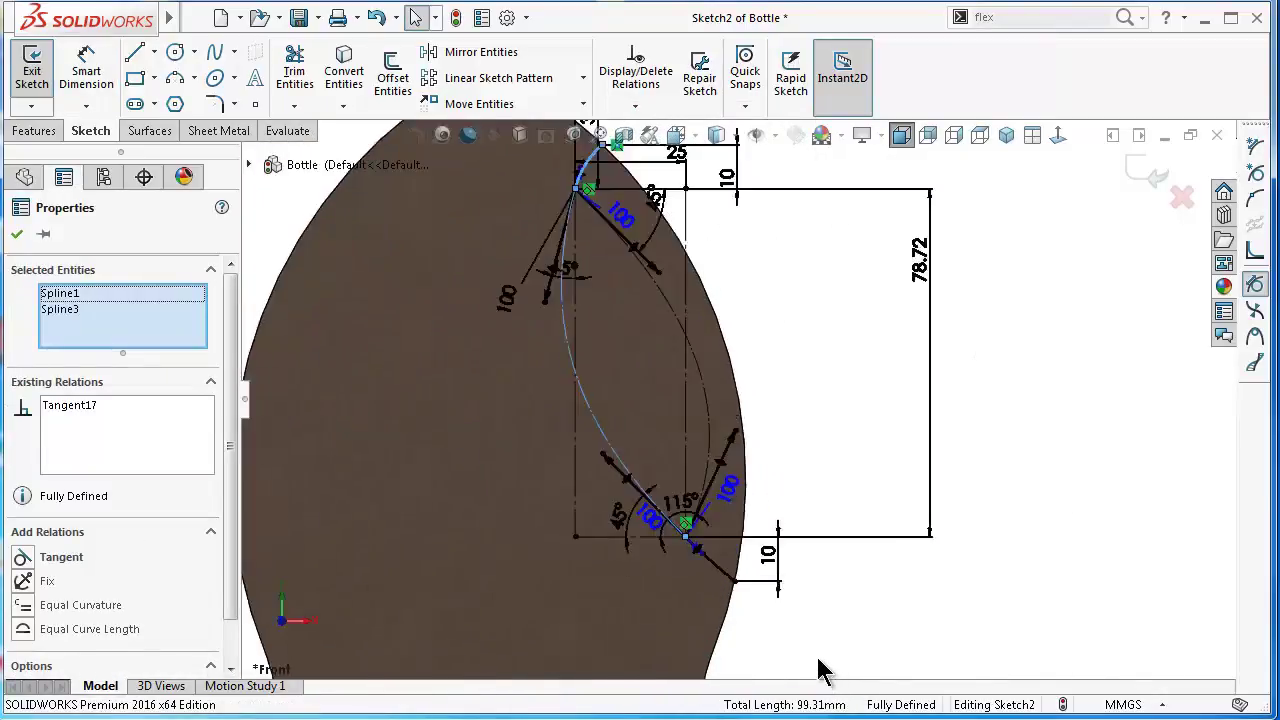
scroll(690, 550, "down", 3)
left_click(700, 553, "ctrl")
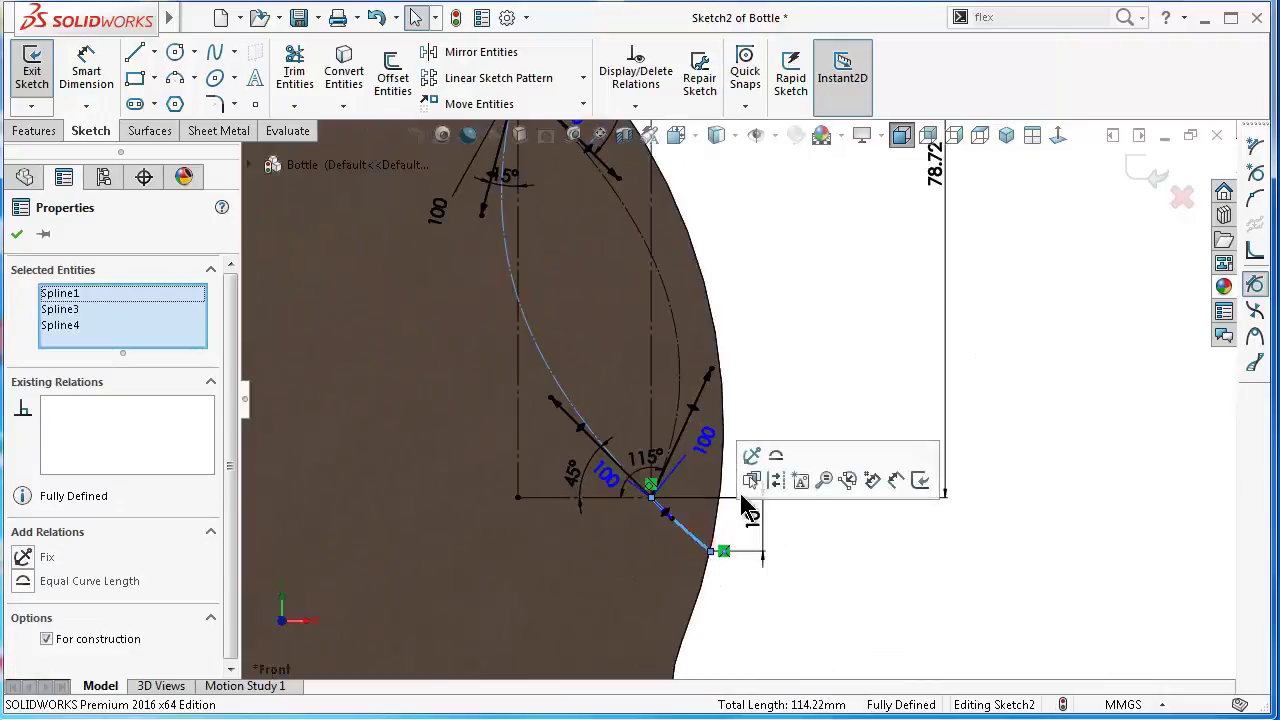
Step: Apply Fit Spline to the selection and accept the merged curve
left_click(1256, 252)
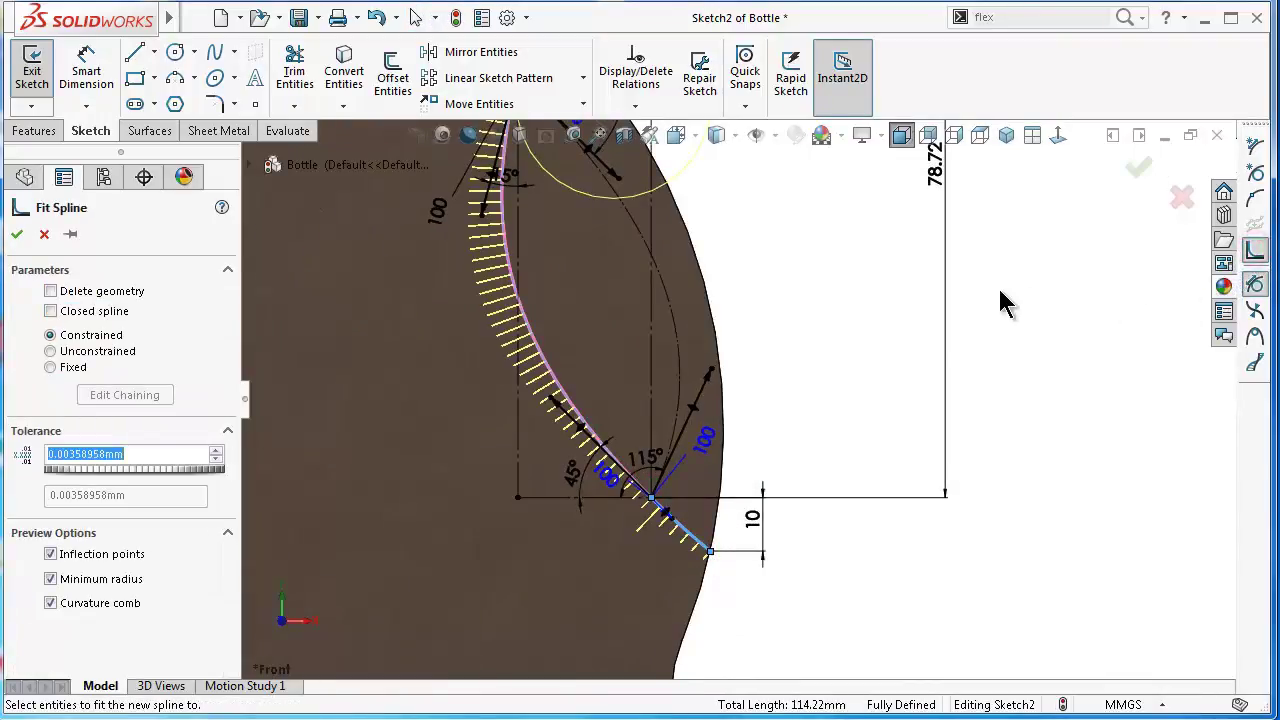
scroll(1000, 300, "up", 3)
scroll(809, 243, "down", 1)
scroll(640, 205, "down", 1)
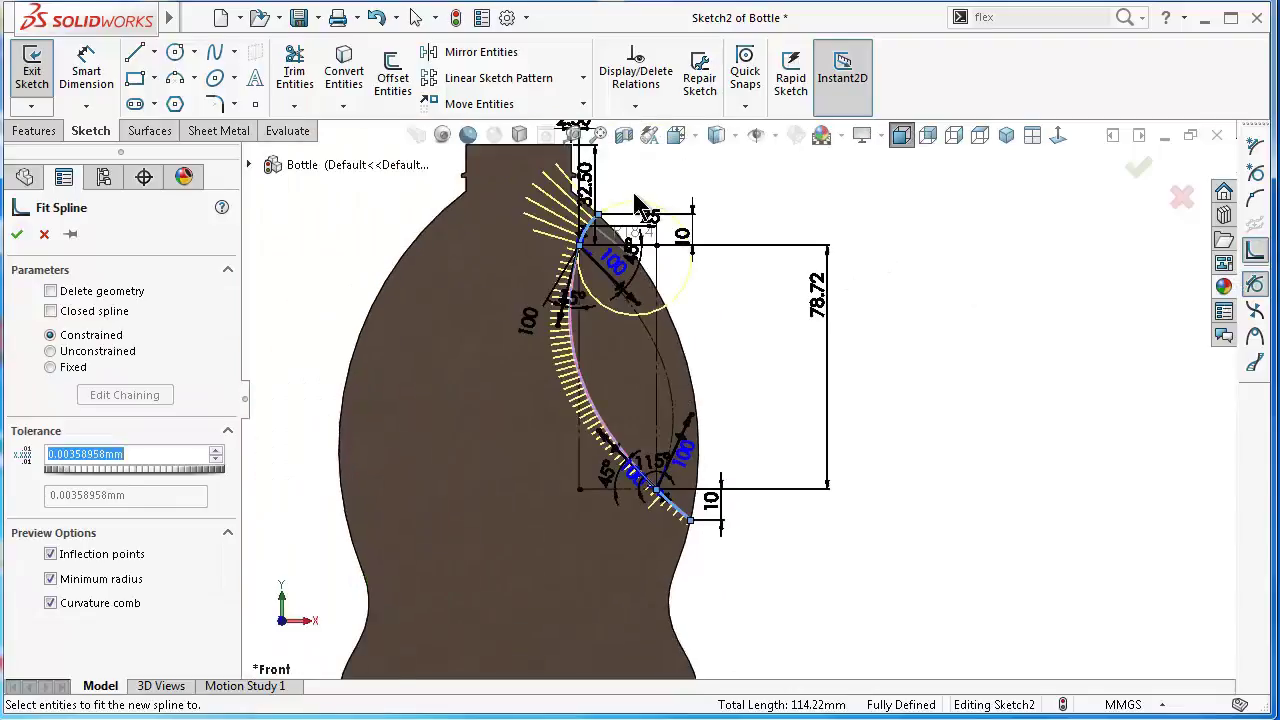
scroll(640, 205, "down", 2)
scroll(629, 194, "down", 1)
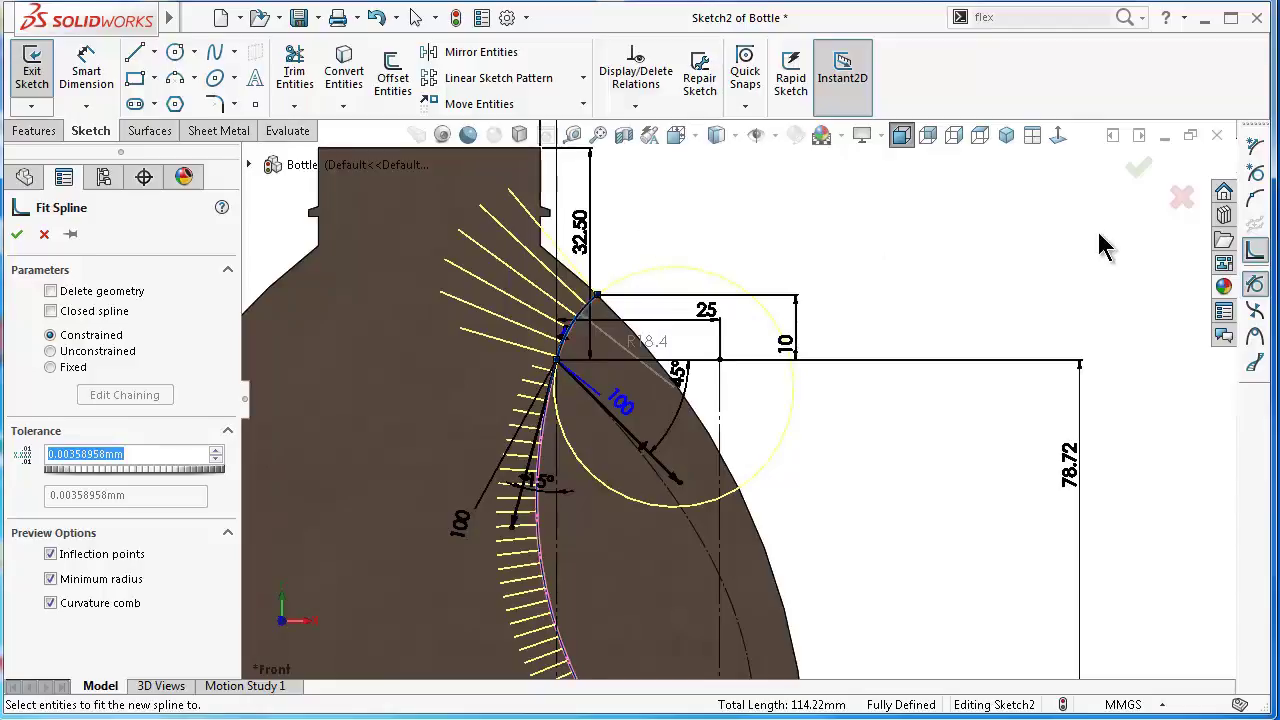
key("Return")
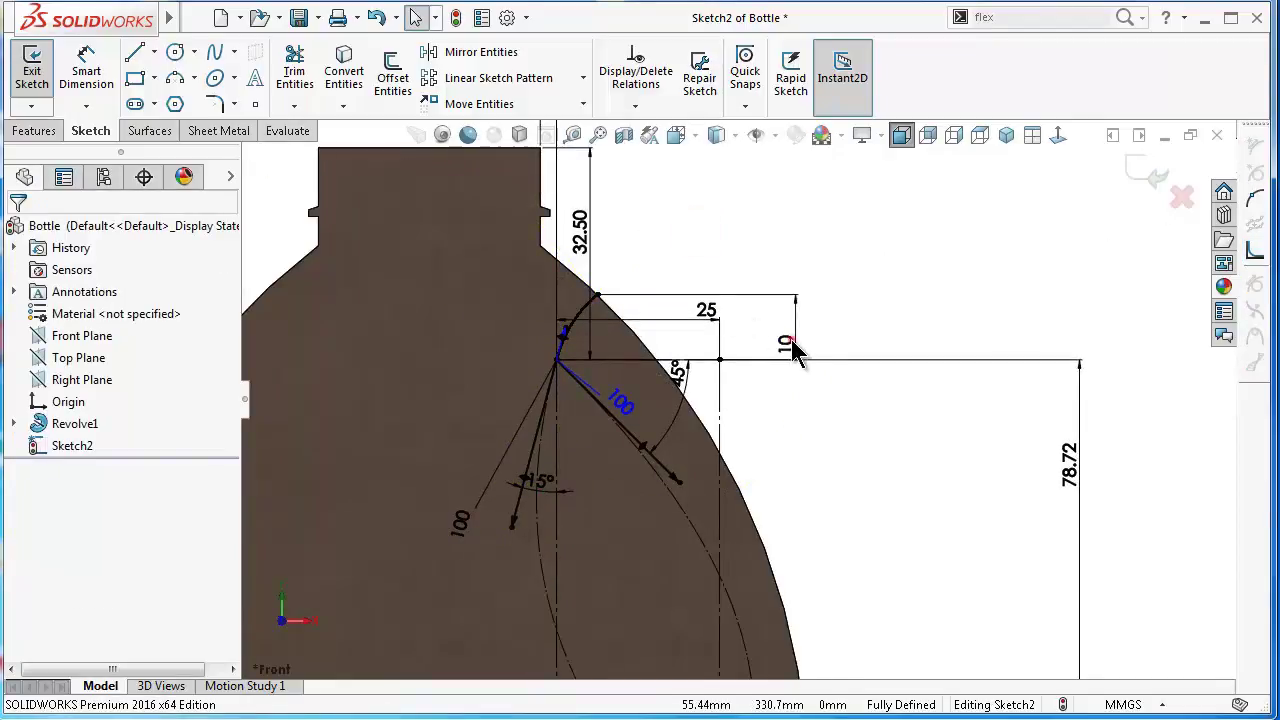
Step: Change the upper handle offset dimension from 10 mm to 12 mm
double_click(788, 345)
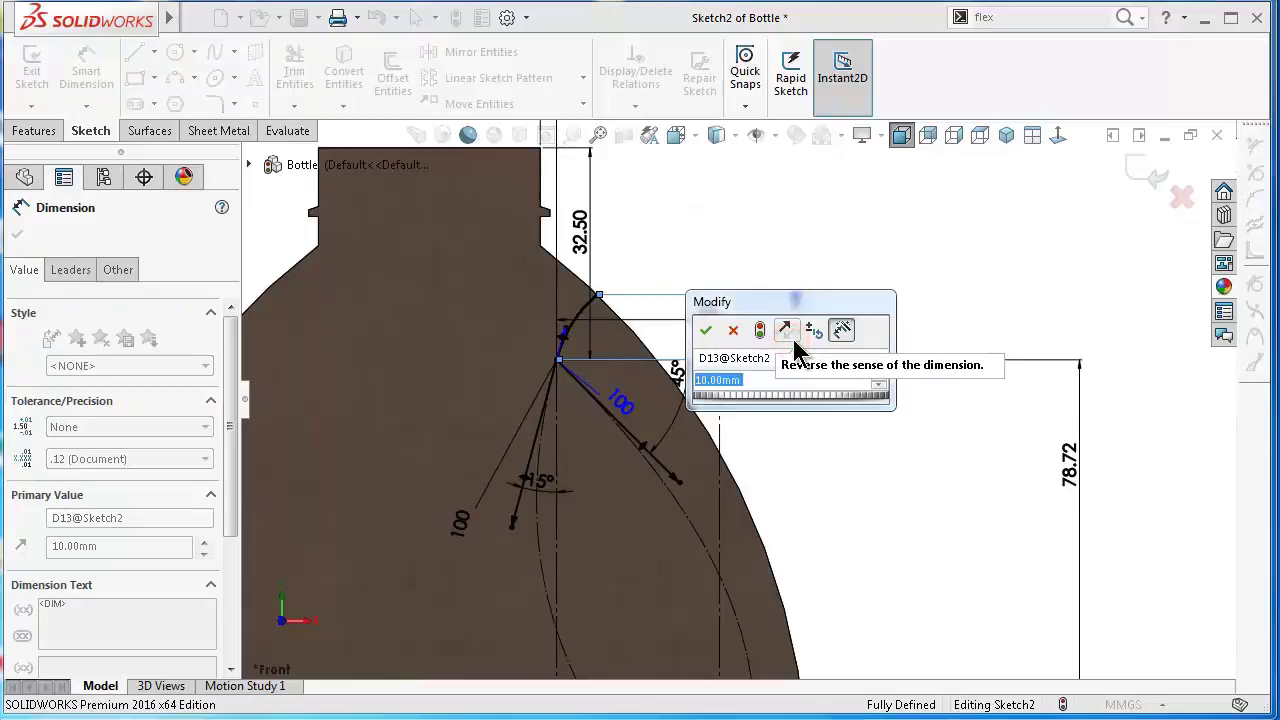
type("12")
key("Return")
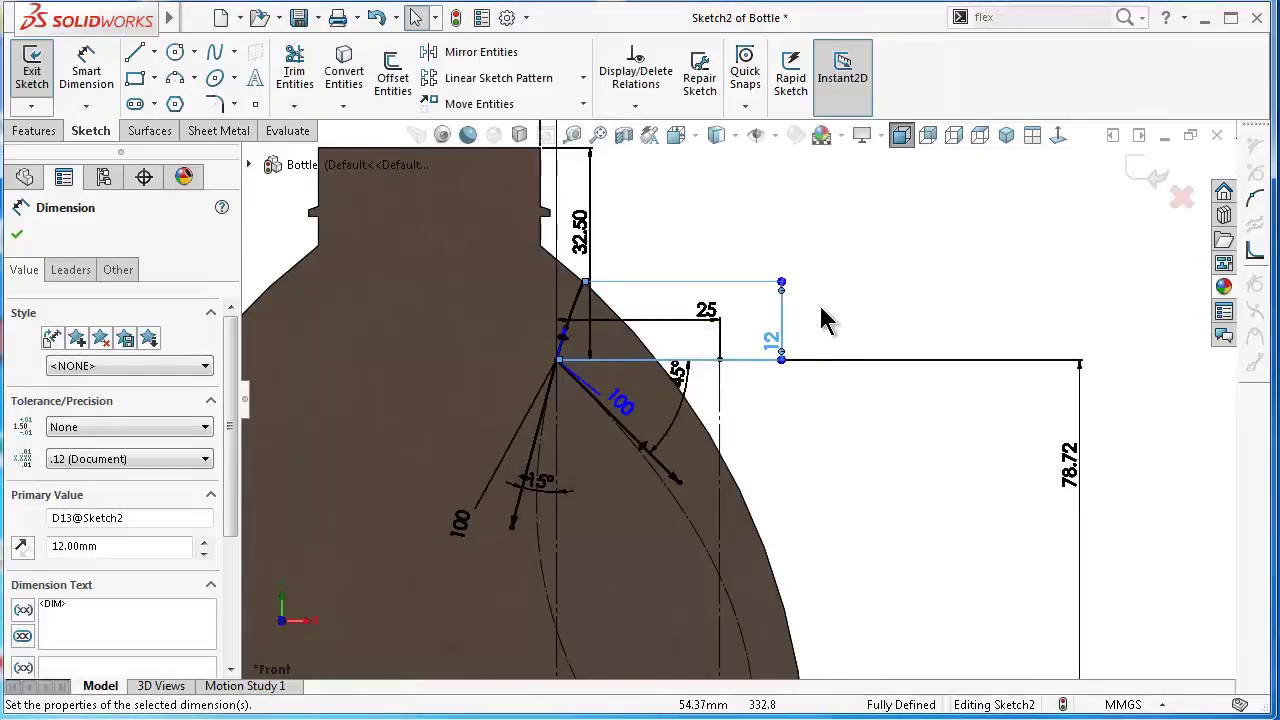
left_click(830, 310)
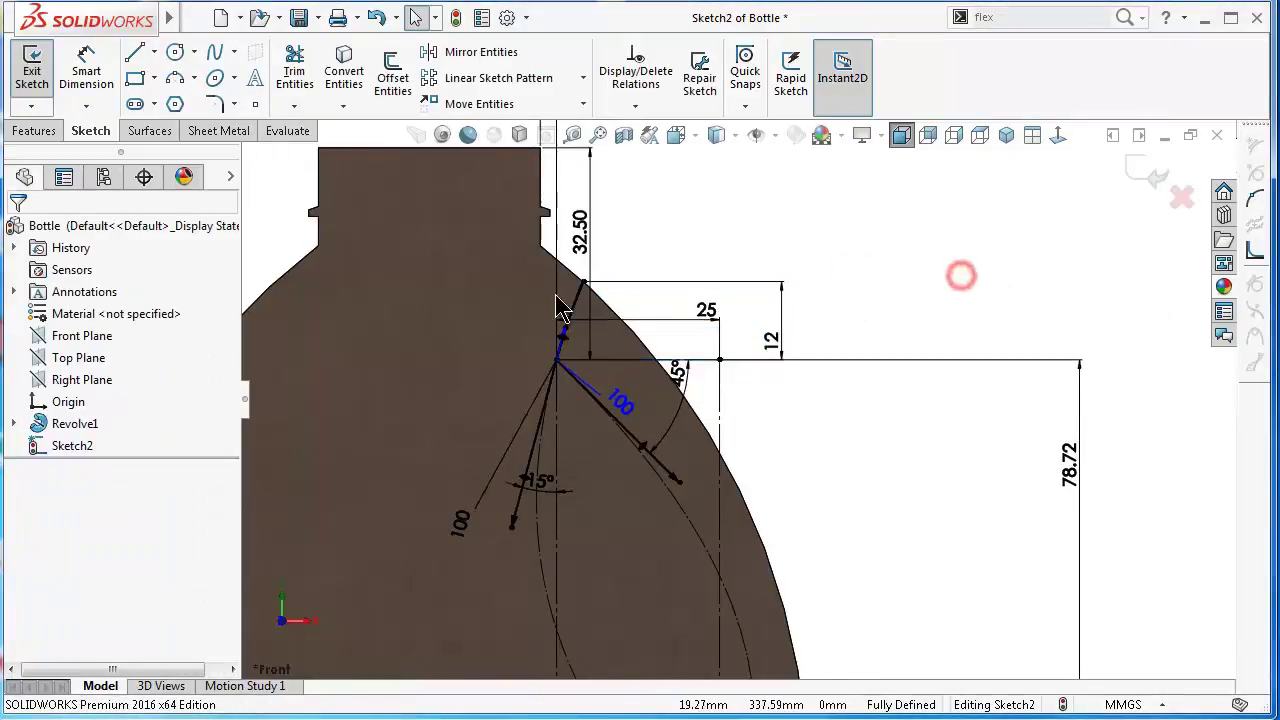
Step: Select the upper, middle and lower spline pieces and preview them fitted into one curve
scroll(615, 318, "down", 2)
left_click(645, 343)
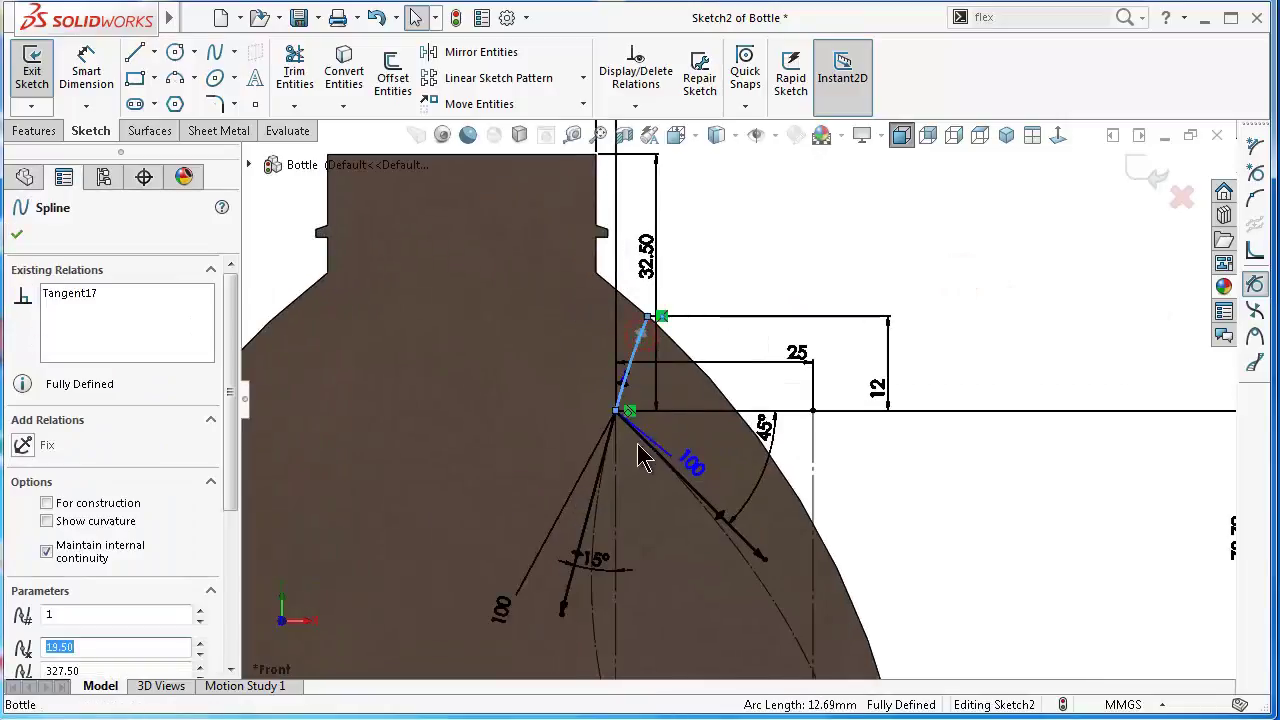
scroll(640, 460, "down", 1)
left_click(596, 528, "ctrl")
scroll(791, 580, "up", 4)
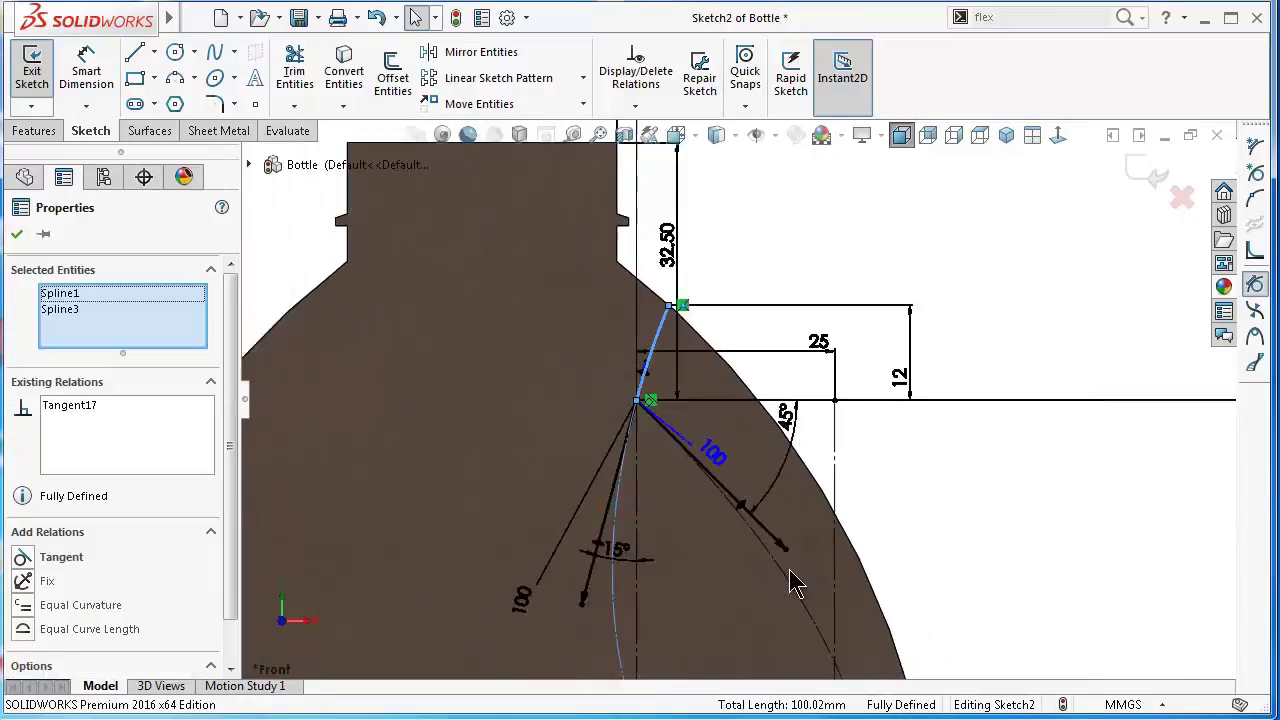
scroll(795, 580, "up", 4)
scroll(800, 580, "up", 2)
scroll(800, 585, "down", 5)
scroll(805, 570, "down", 4)
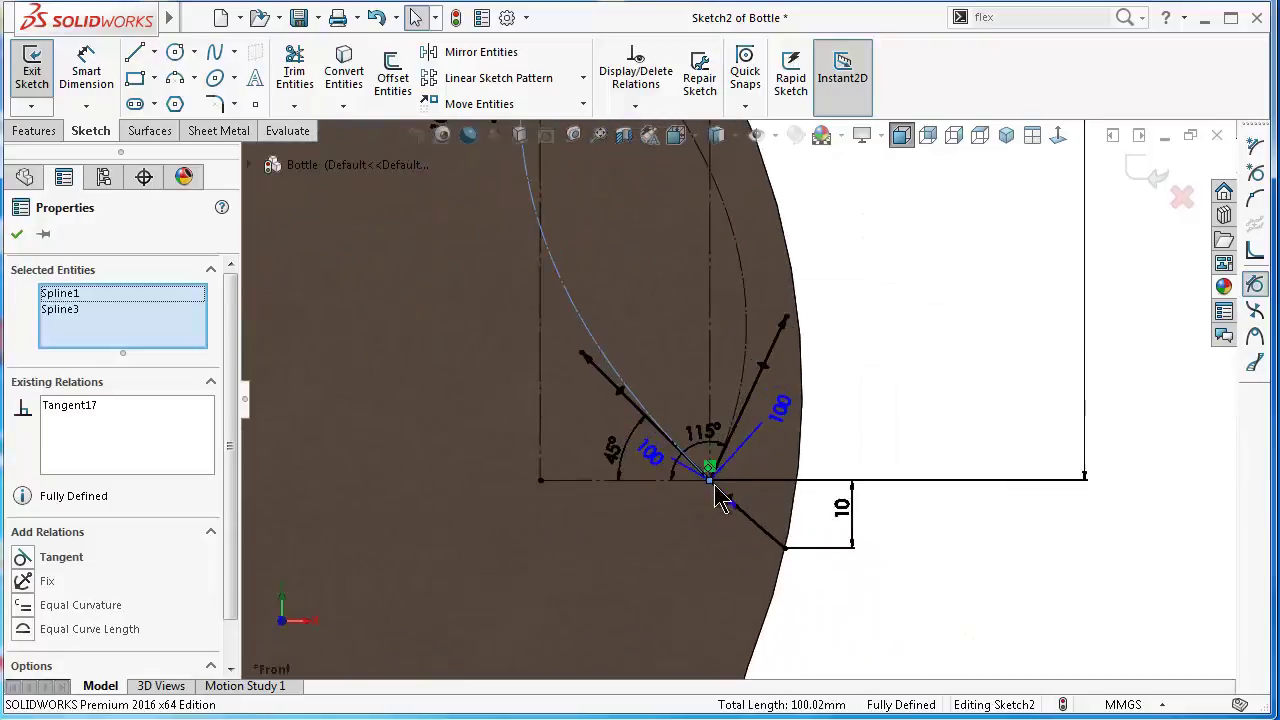
scroll(810, 555, "down", 3)
left_click(810, 558, "ctrl")
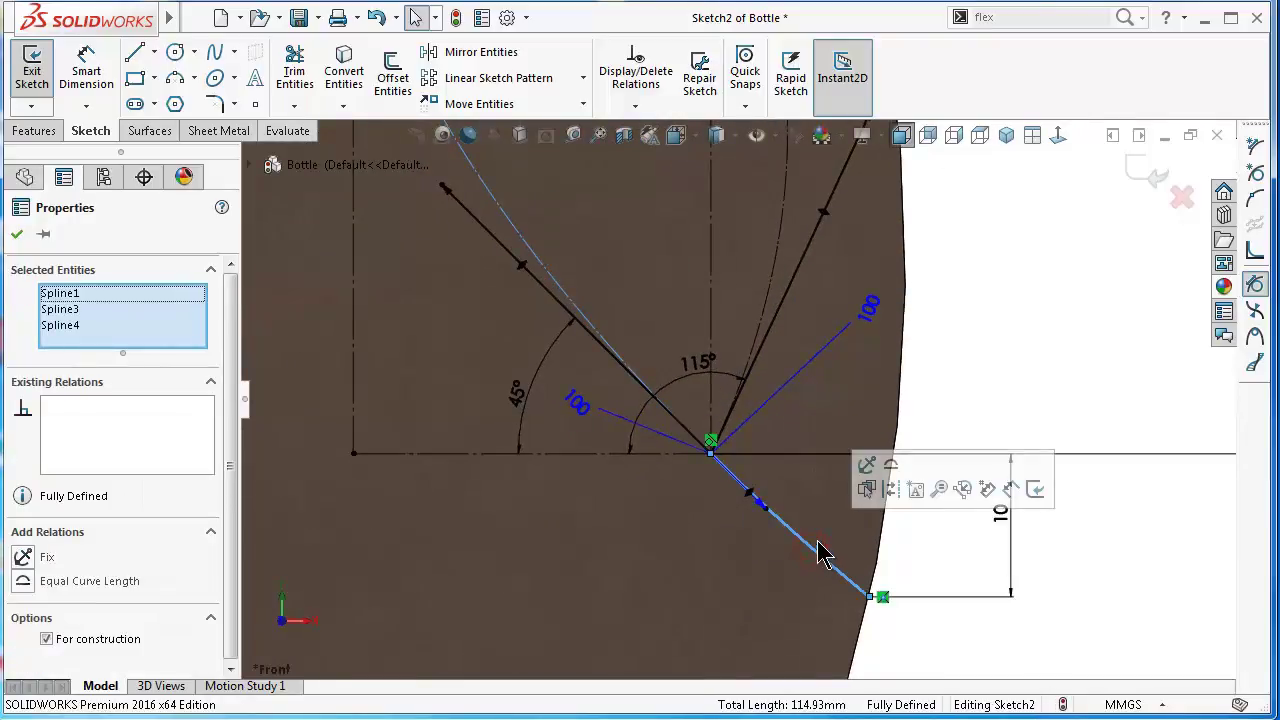
left_click(1252, 251)
scroll(937, 283, "up", 2)
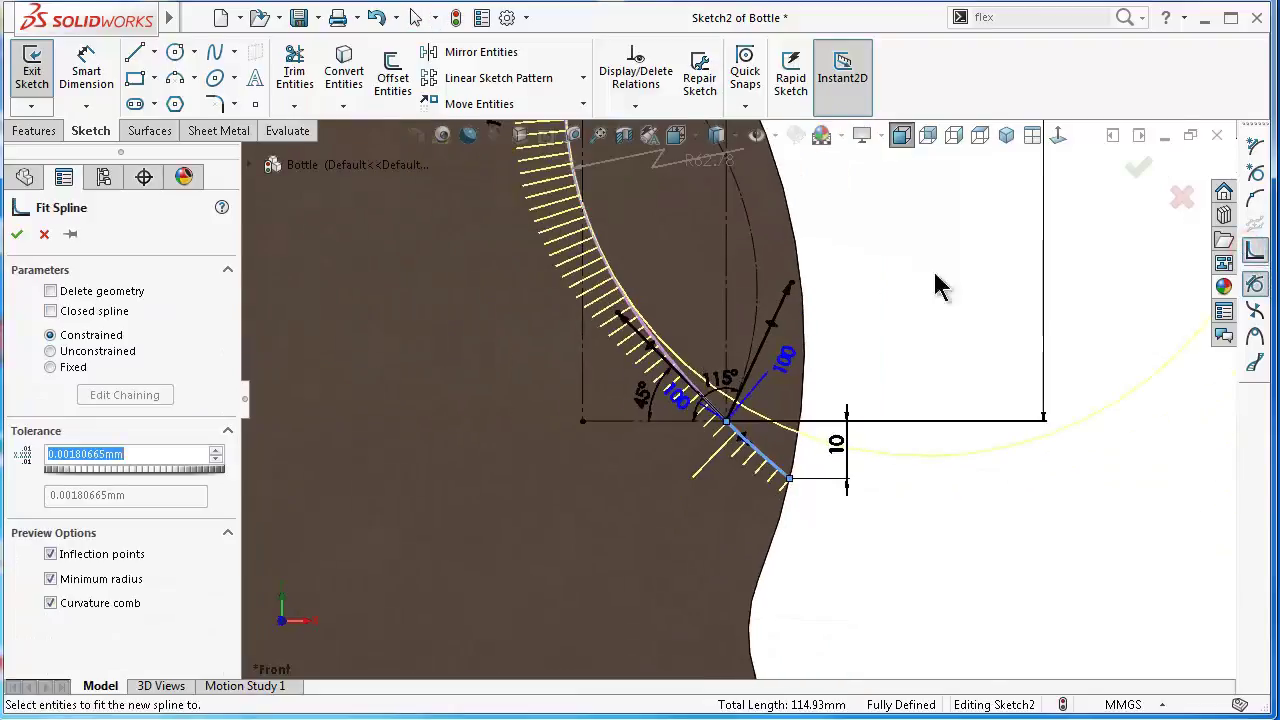
scroll(829, 257, "up", 3)
scroll(774, 229, "up", 3)
scroll(780, 236, "up", 3)
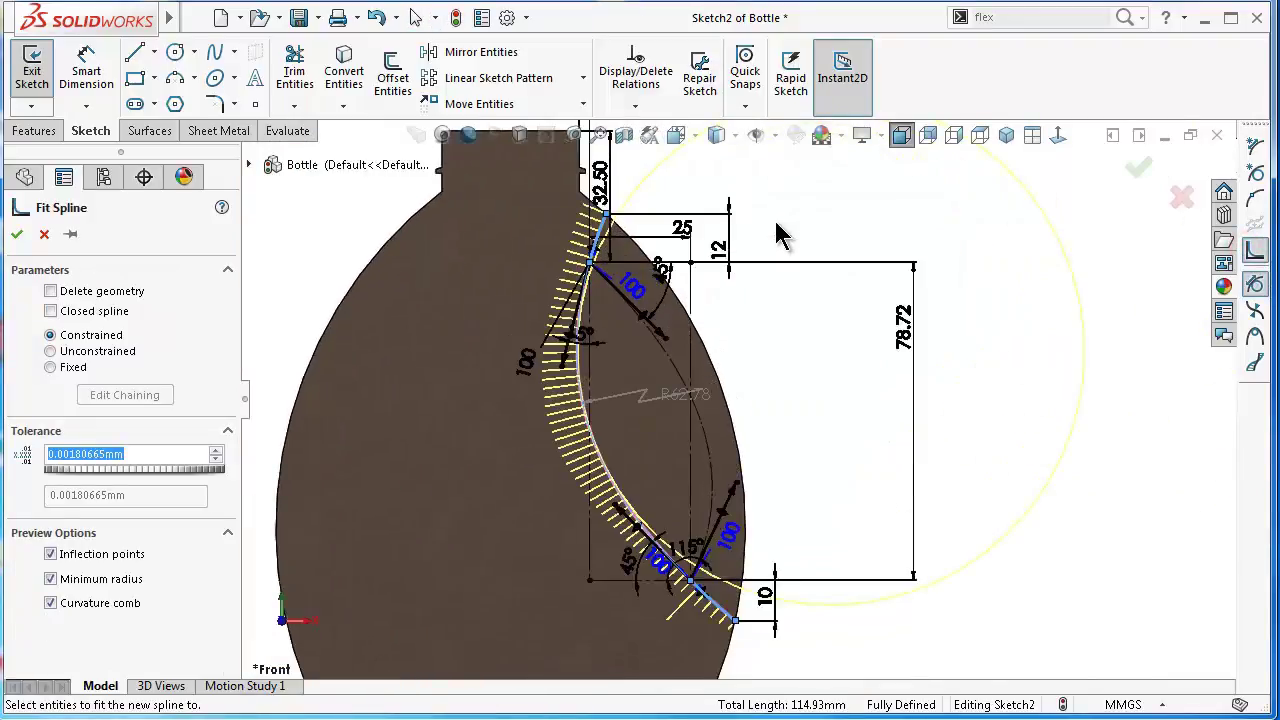
Step: Accept the Fit Spline so the handle profile becomes a single curve
left_click(1135, 175)
left_click(1043, 245)
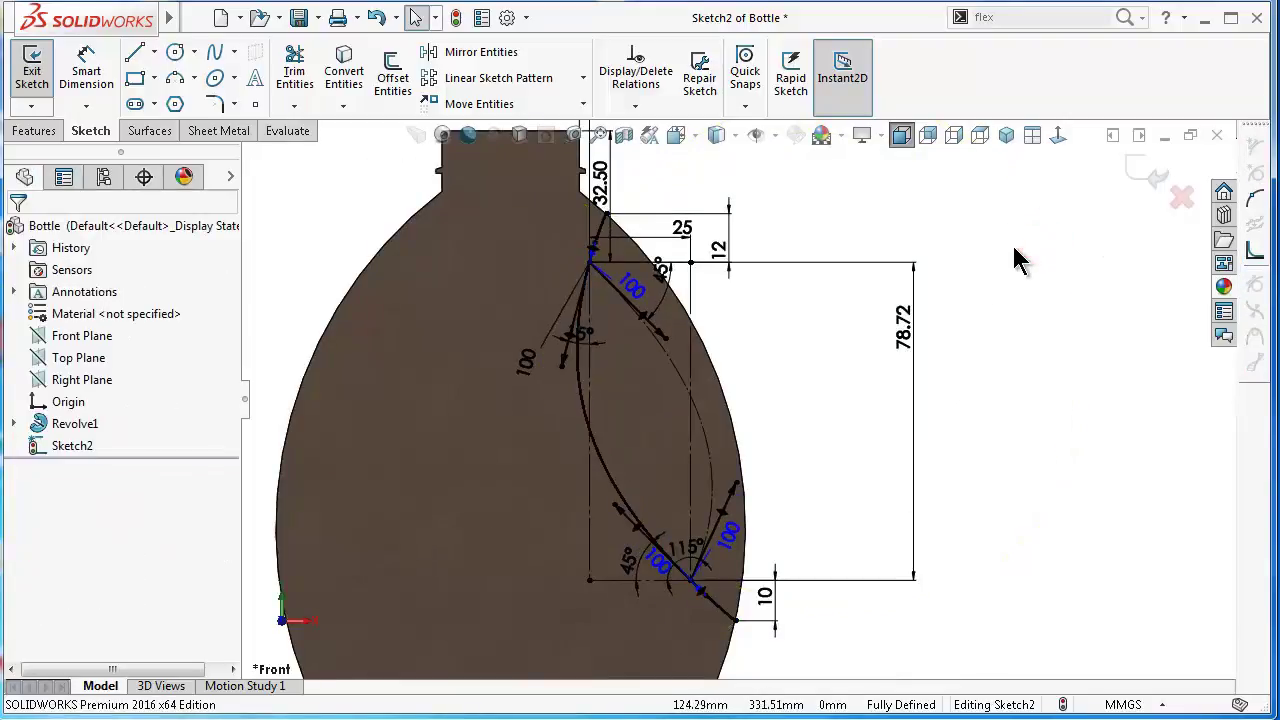
key("Left")
key("Left")
key("Left")
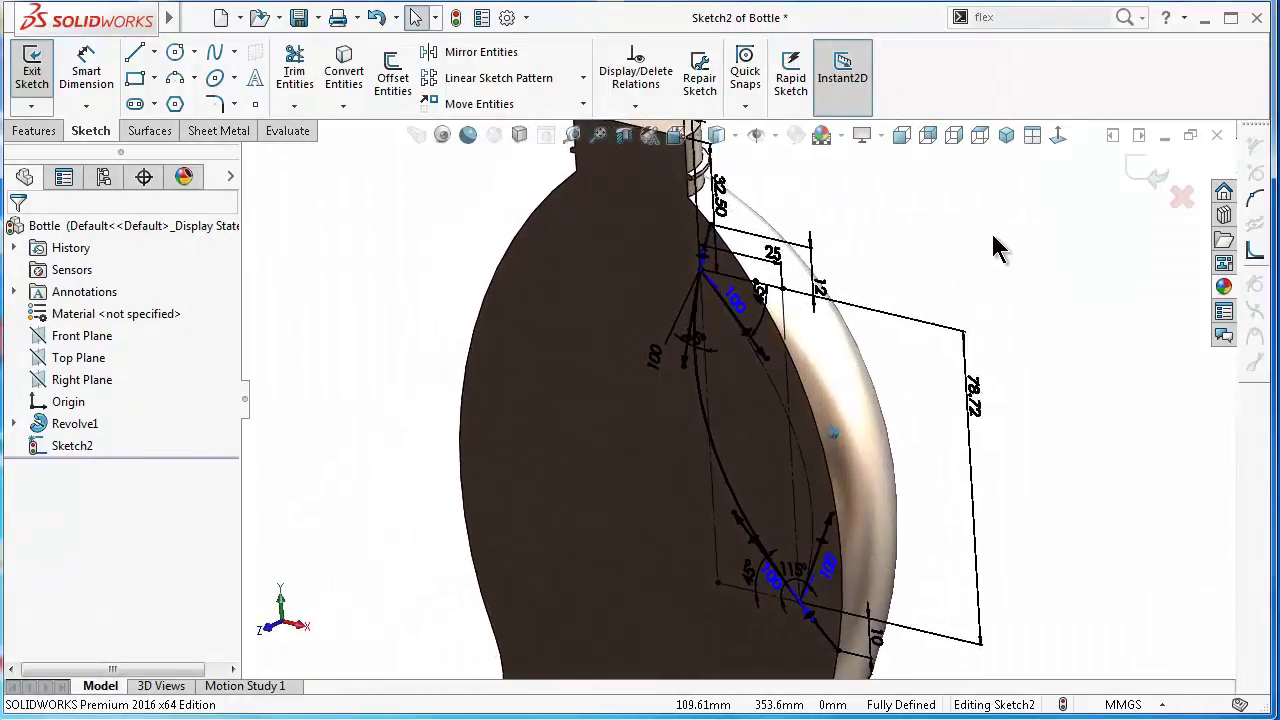
left_click(35, 132)
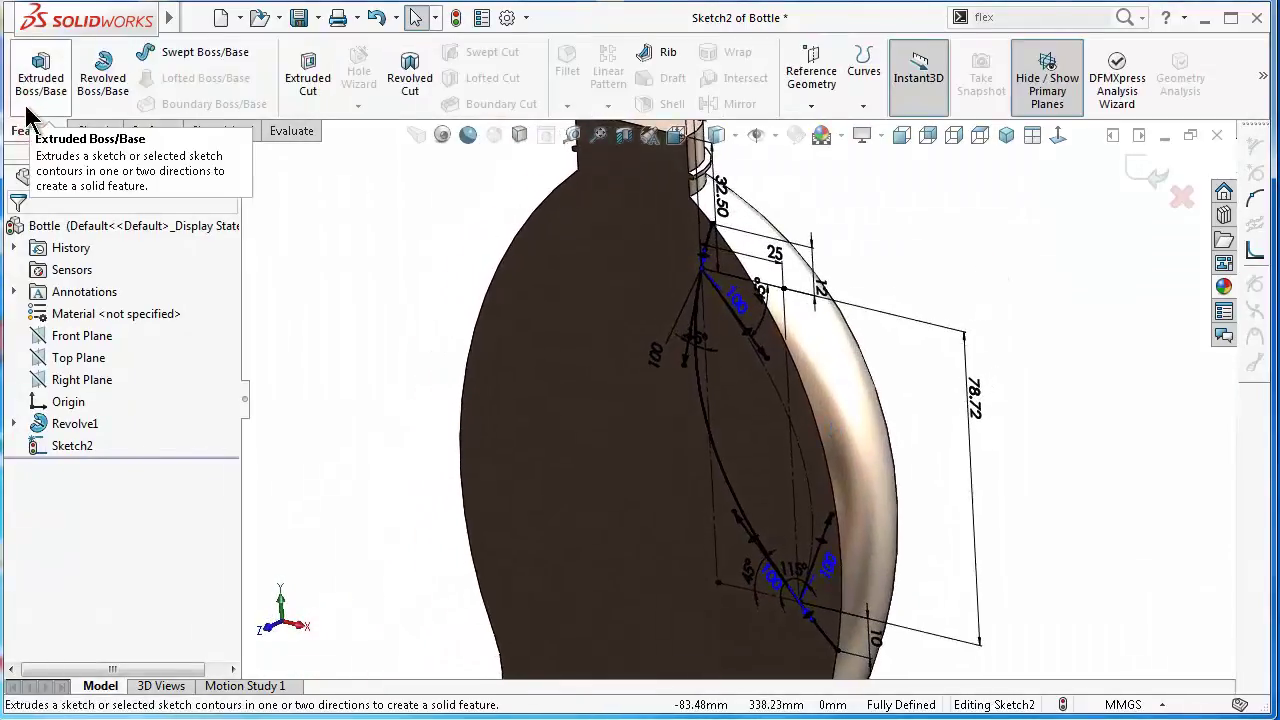
Step: Extrude-cut the handle profile Through All - Both, creating Cut-Extrude1
left_click(310, 80)
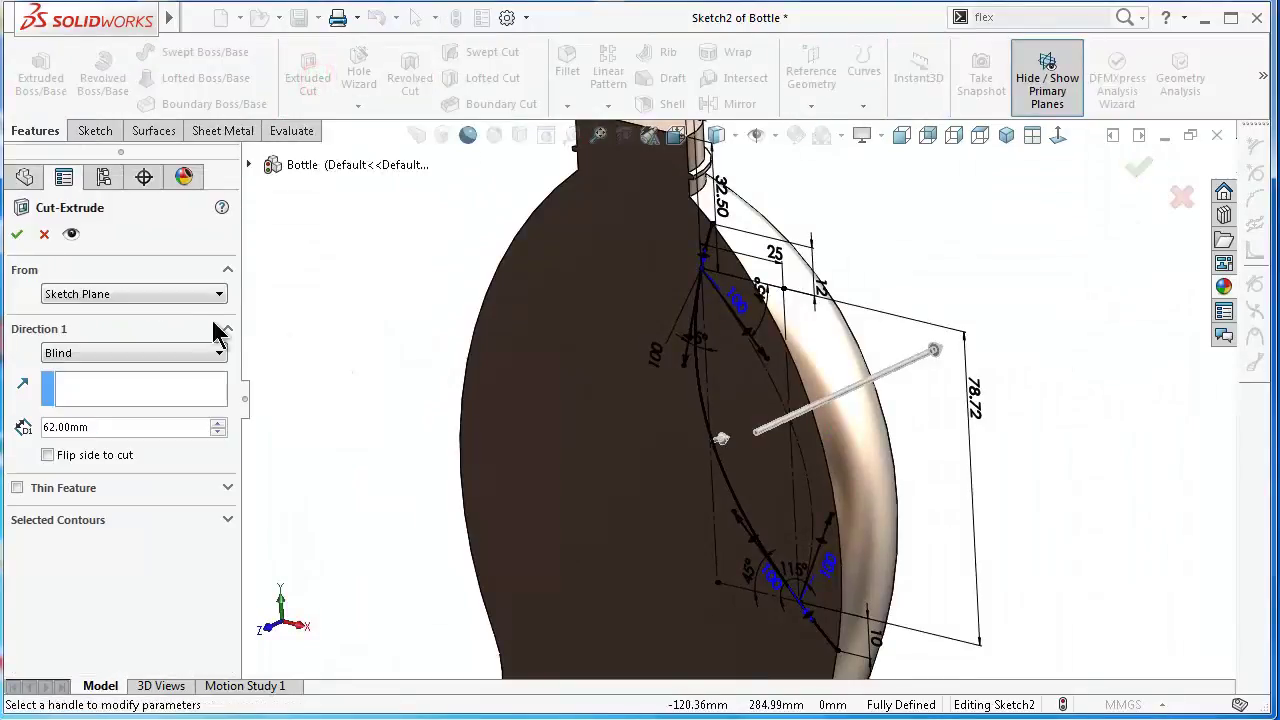
left_click(181, 350)
left_click(172, 394)
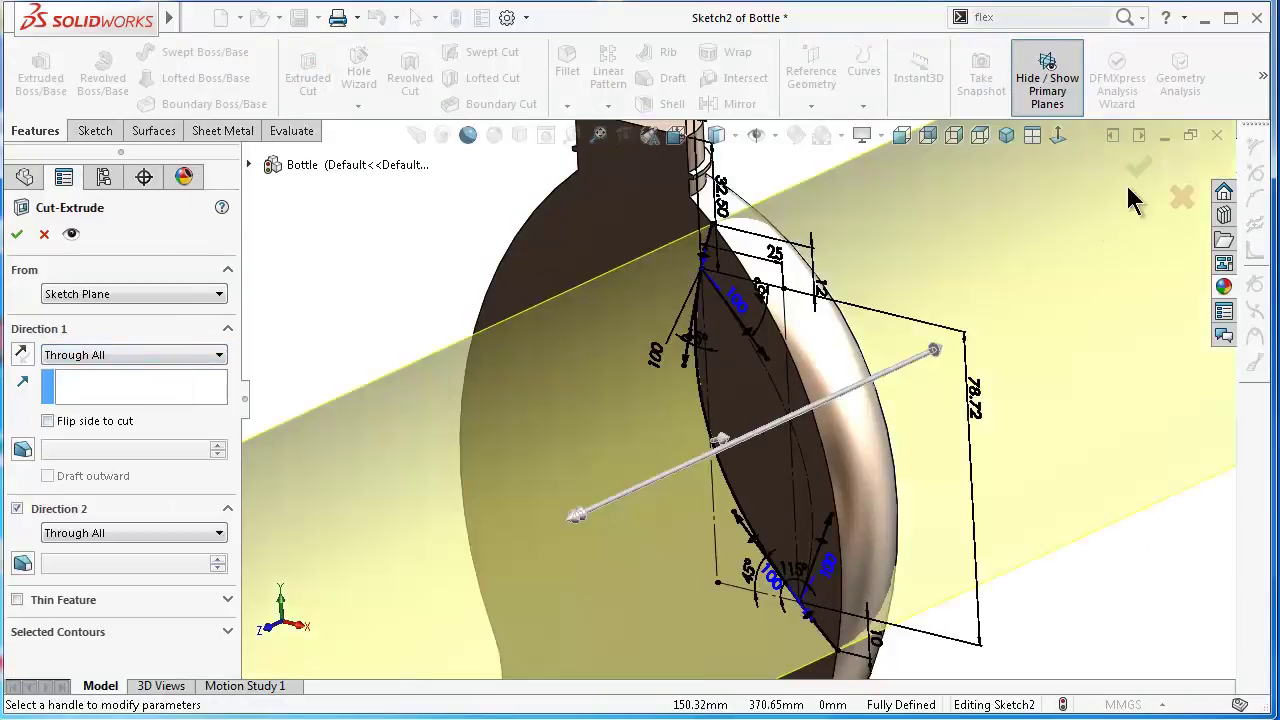
left_click(1054, 262)
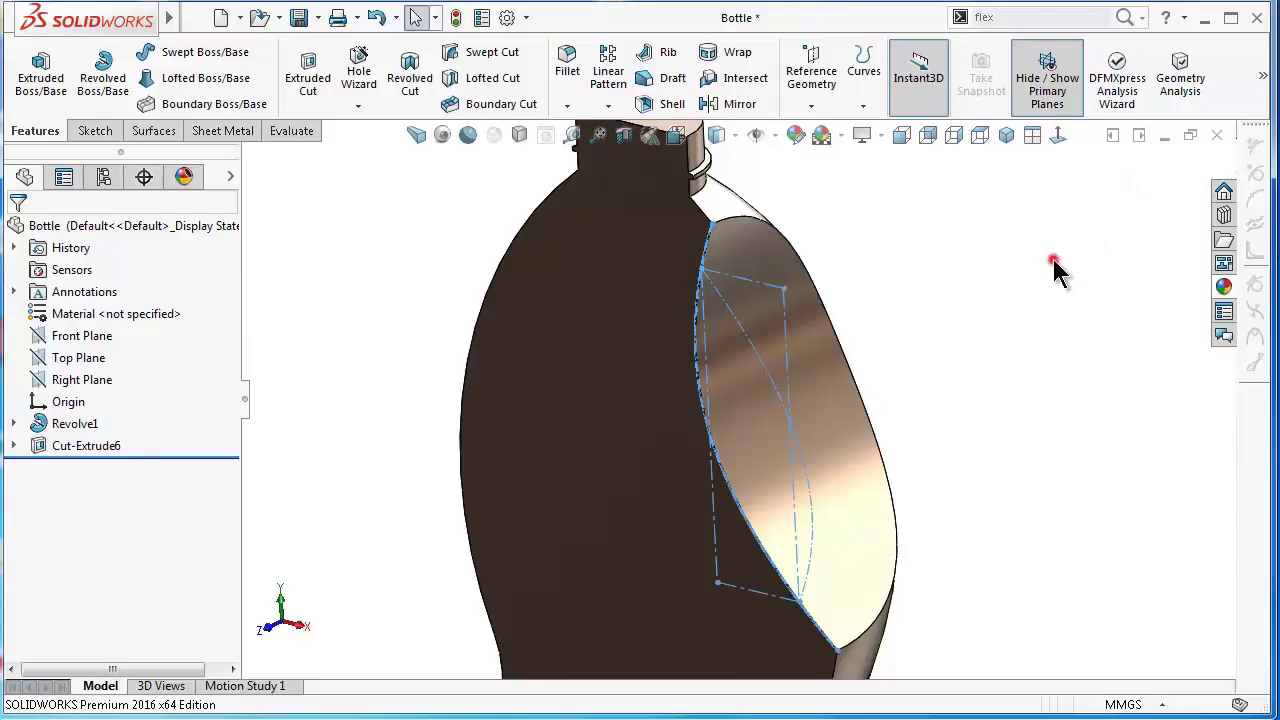
middle_click_drag(963, 358, 980, 373)
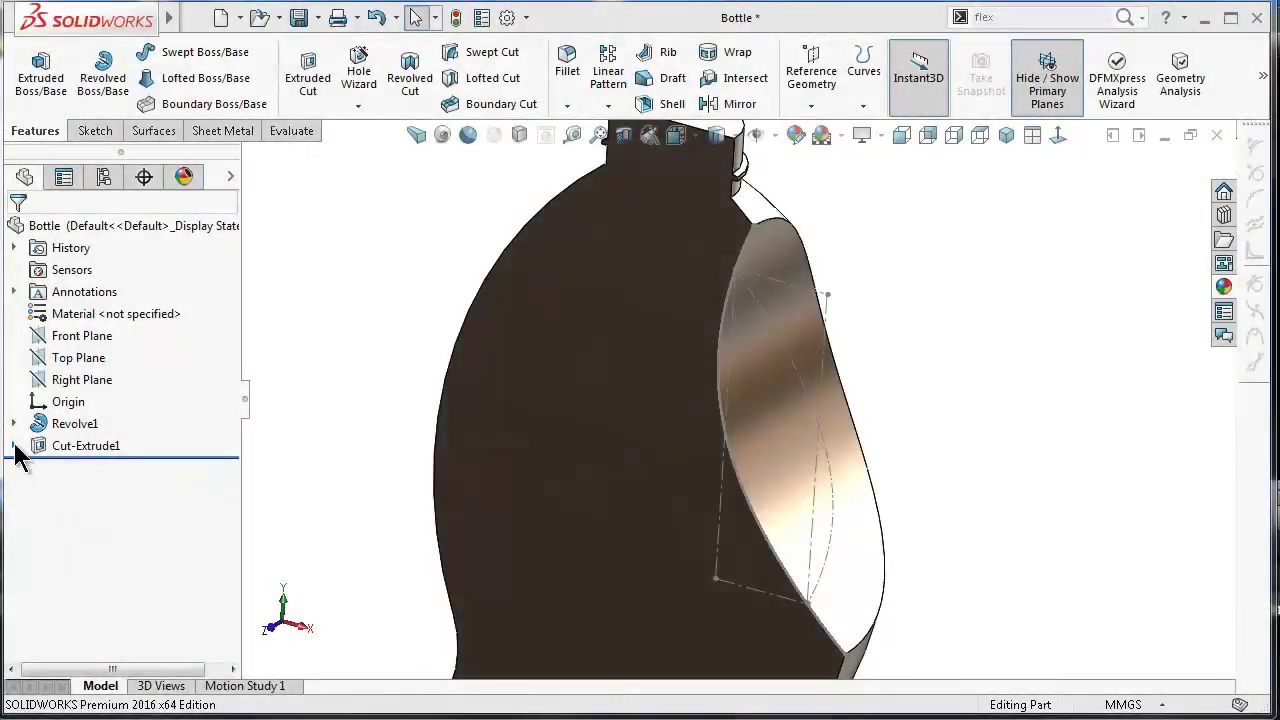
Step: Show the cut-out's sketch from the Cut-Extrude1 feature on the model
left_click(14, 446)
left_click(80, 467)
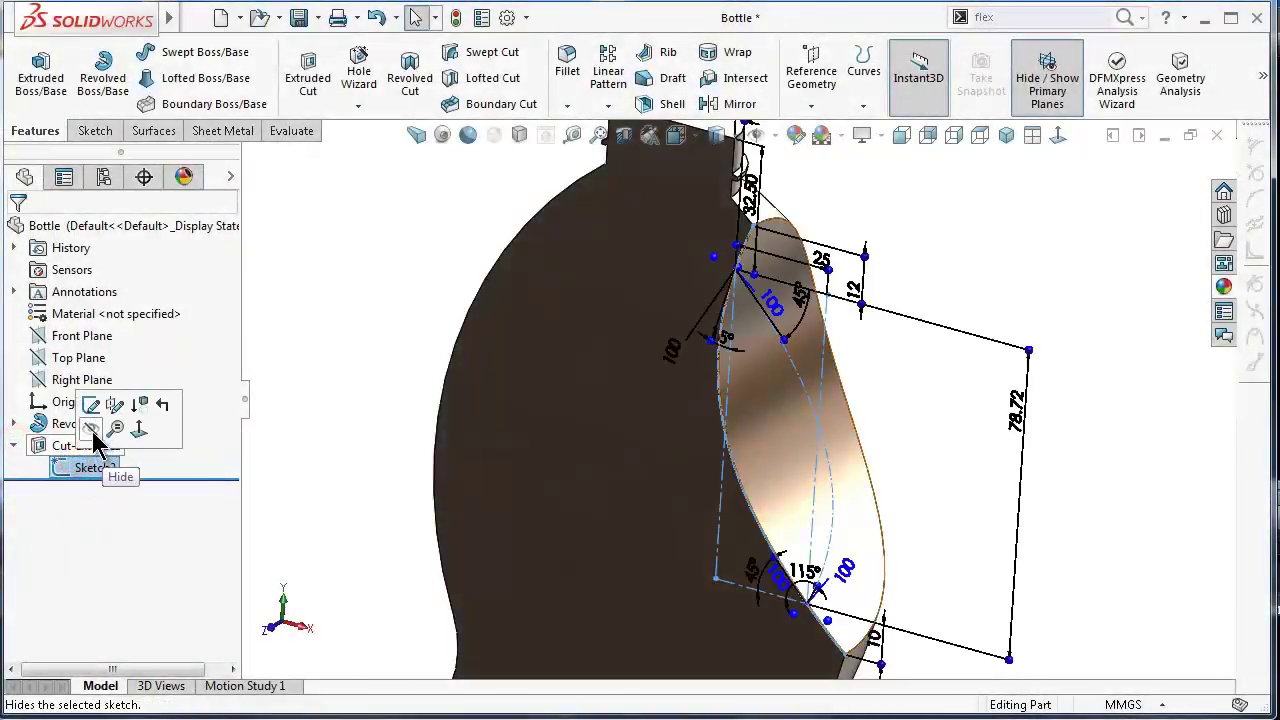
left_click(94, 438)
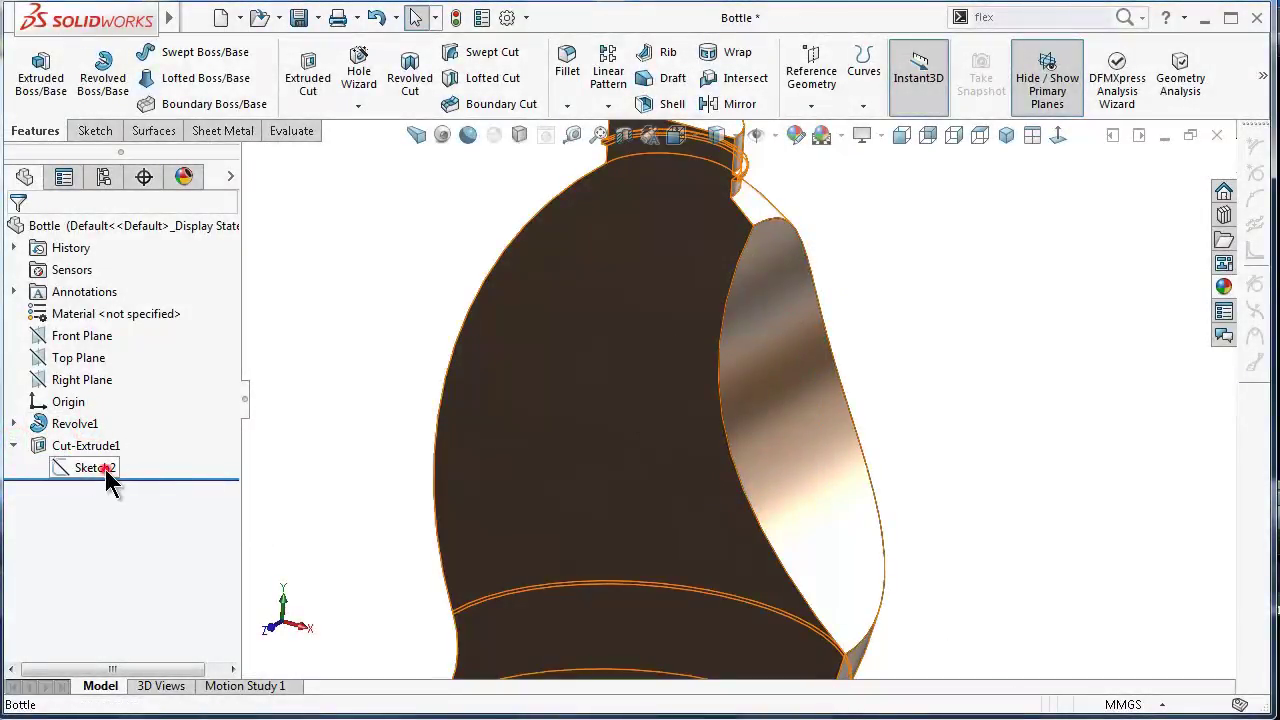
left_click(105, 469)
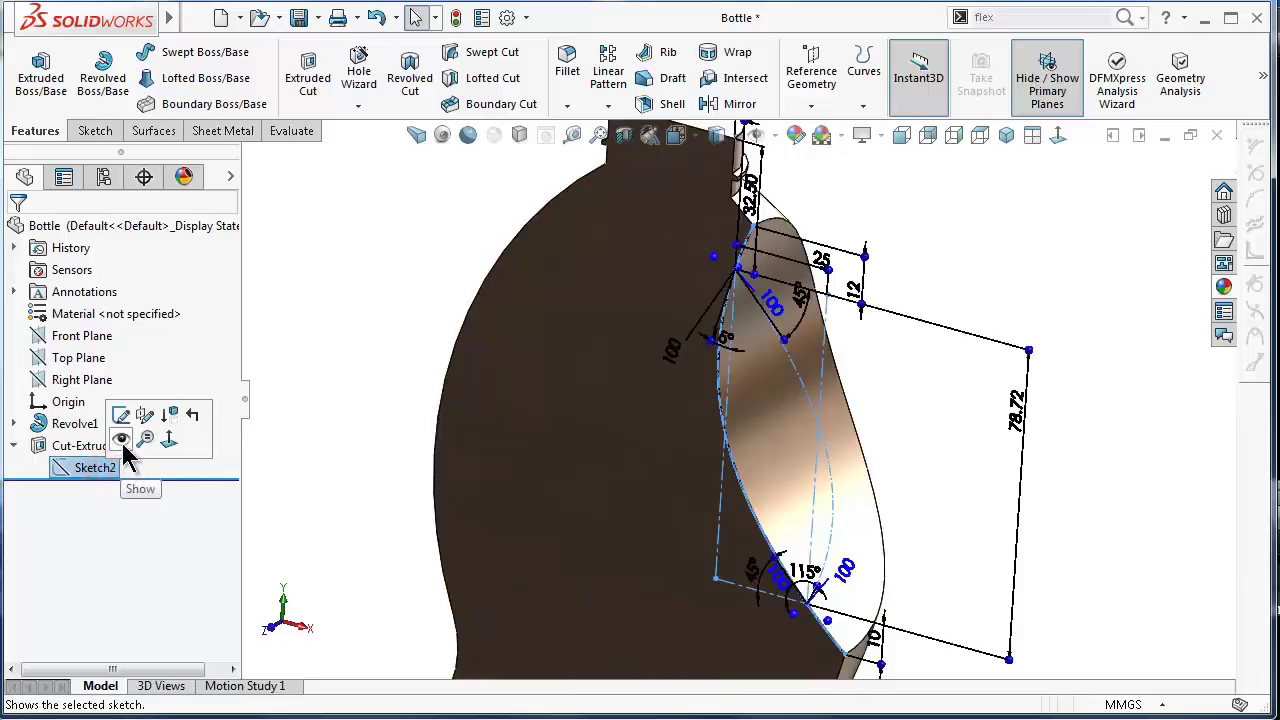
left_click(121, 442)
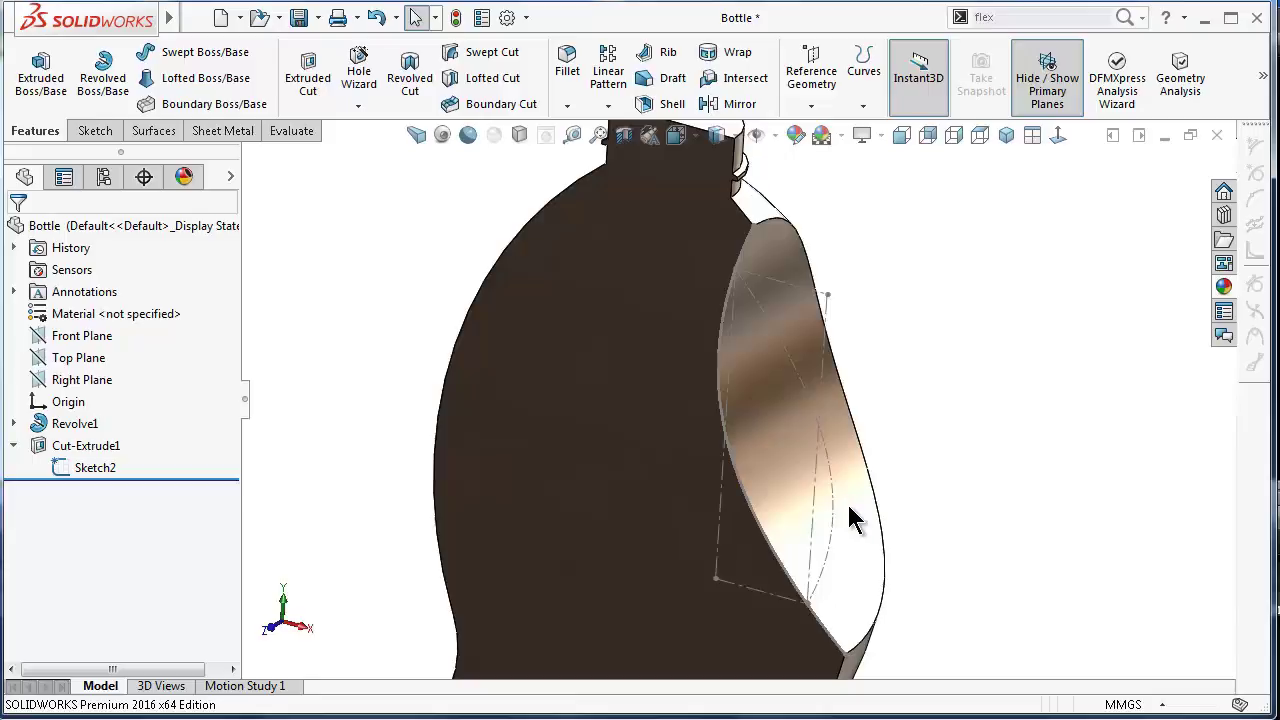
Step: Show the bottle's profile sketch from Revolve1 and select the Front Plane
left_click(14, 422)
left_click(82, 447)
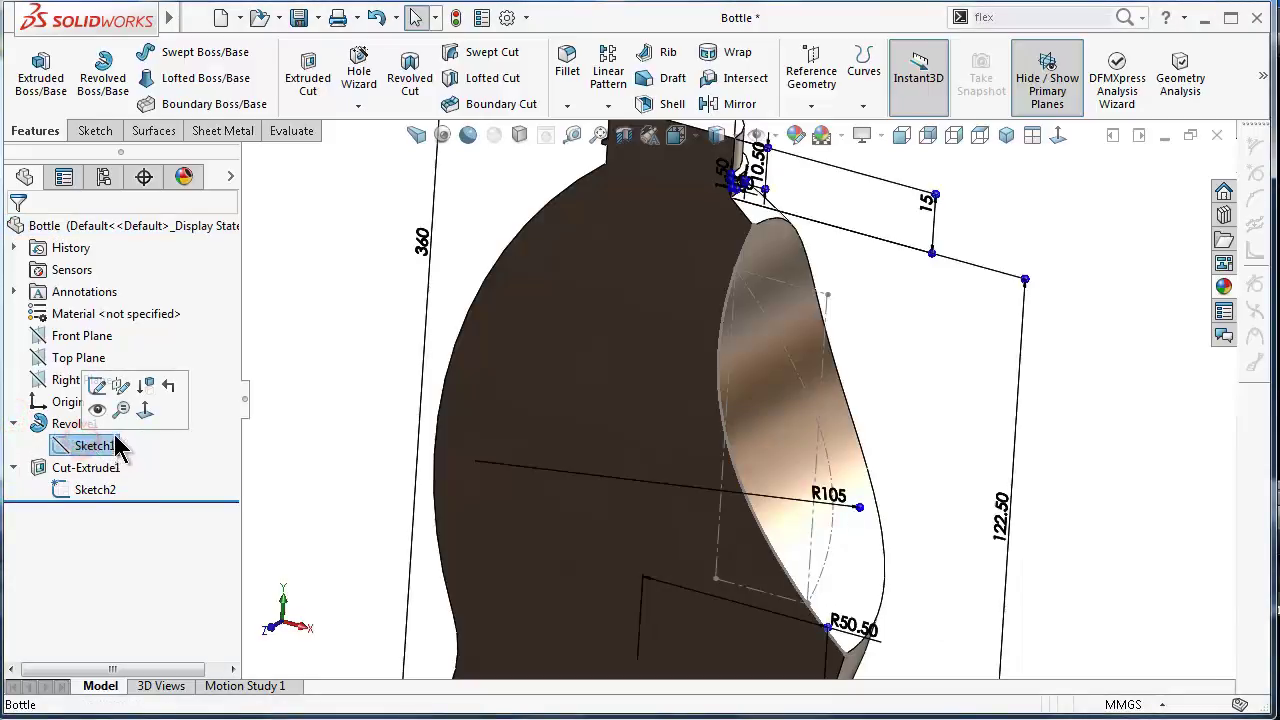
left_click(102, 408)
left_click(985, 402)
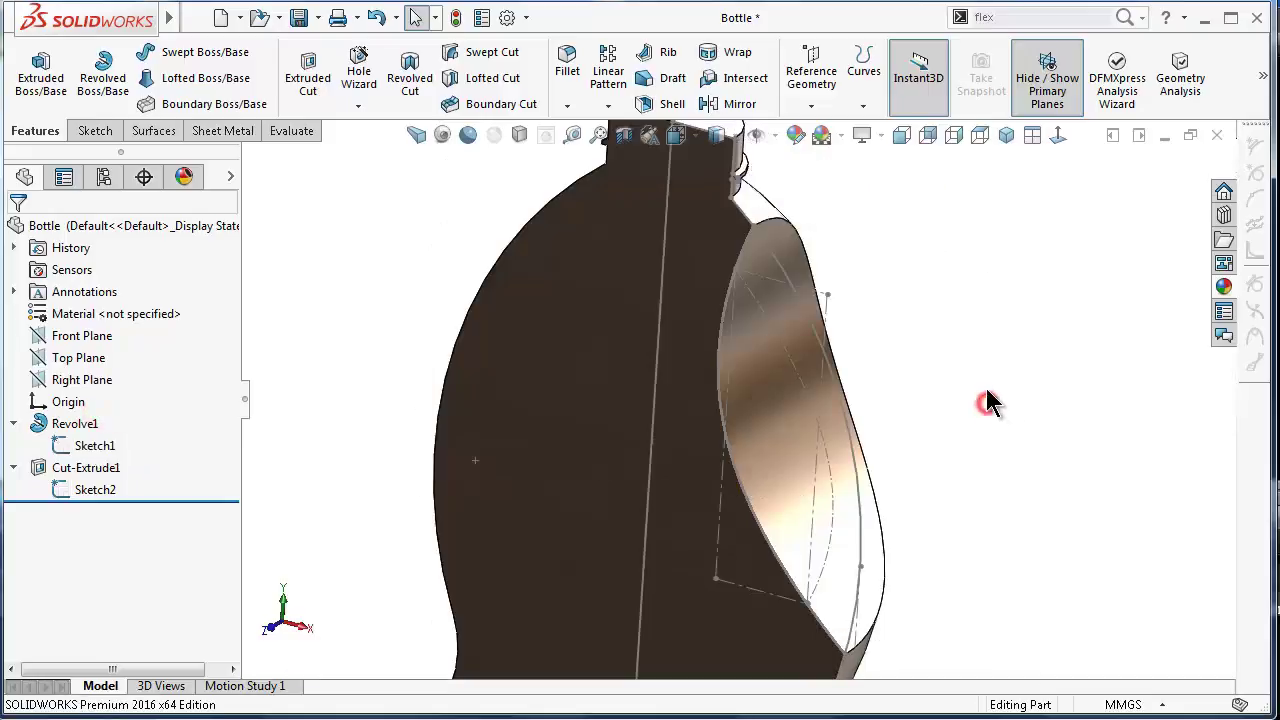
left_click(82, 335)
Step: Start a Front Plane sketch, view it normal, and convert the bottle's outer arc into it
left_click(94, 300)
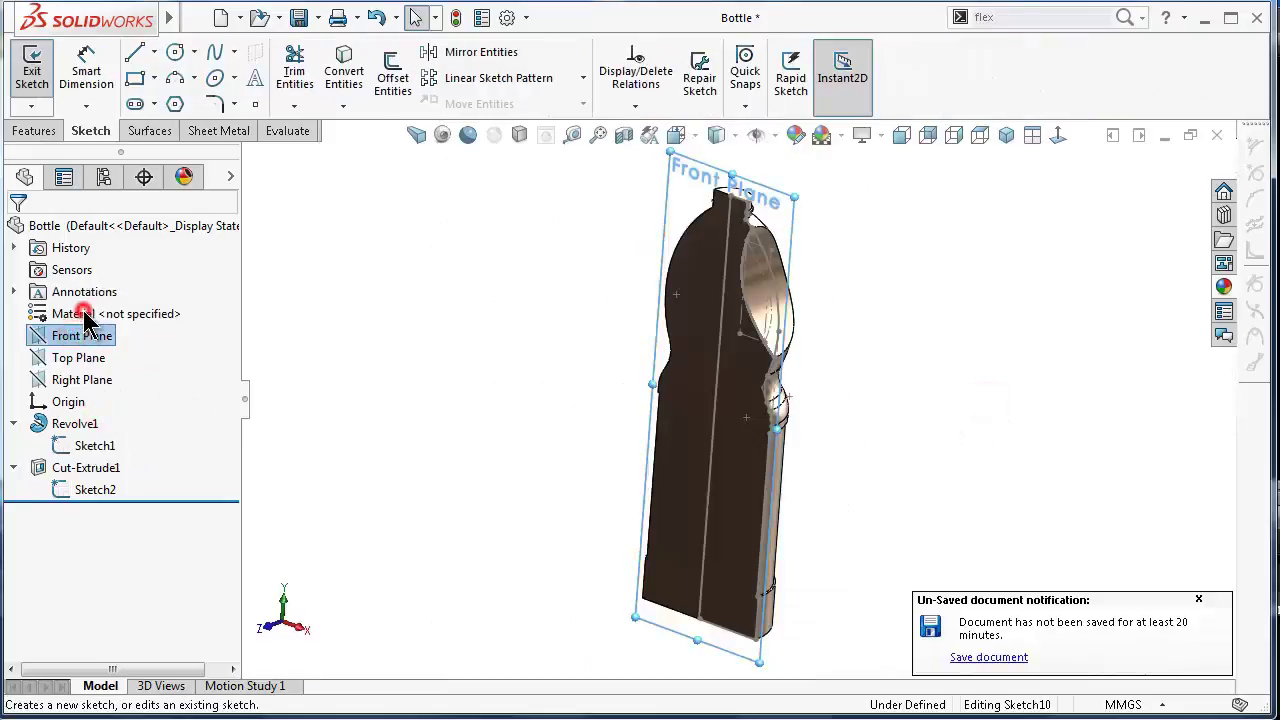
left_click(1060, 135)
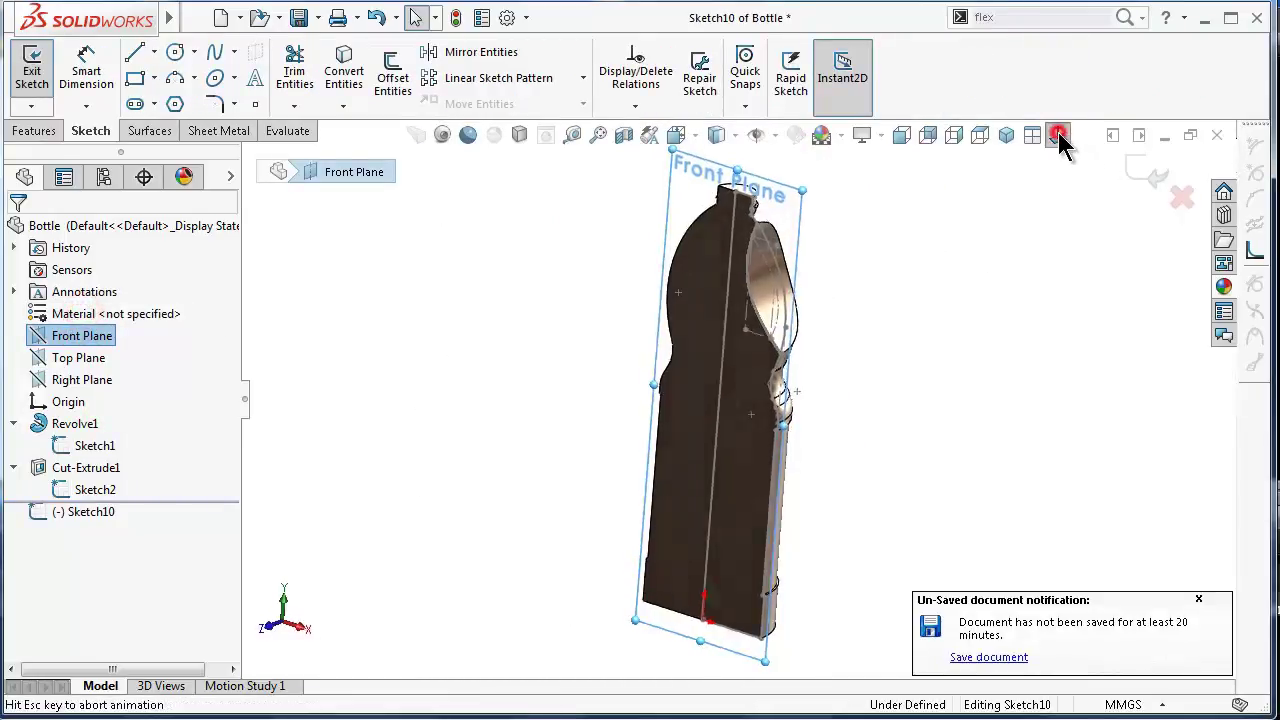
scroll(810, 250, "down", 3)
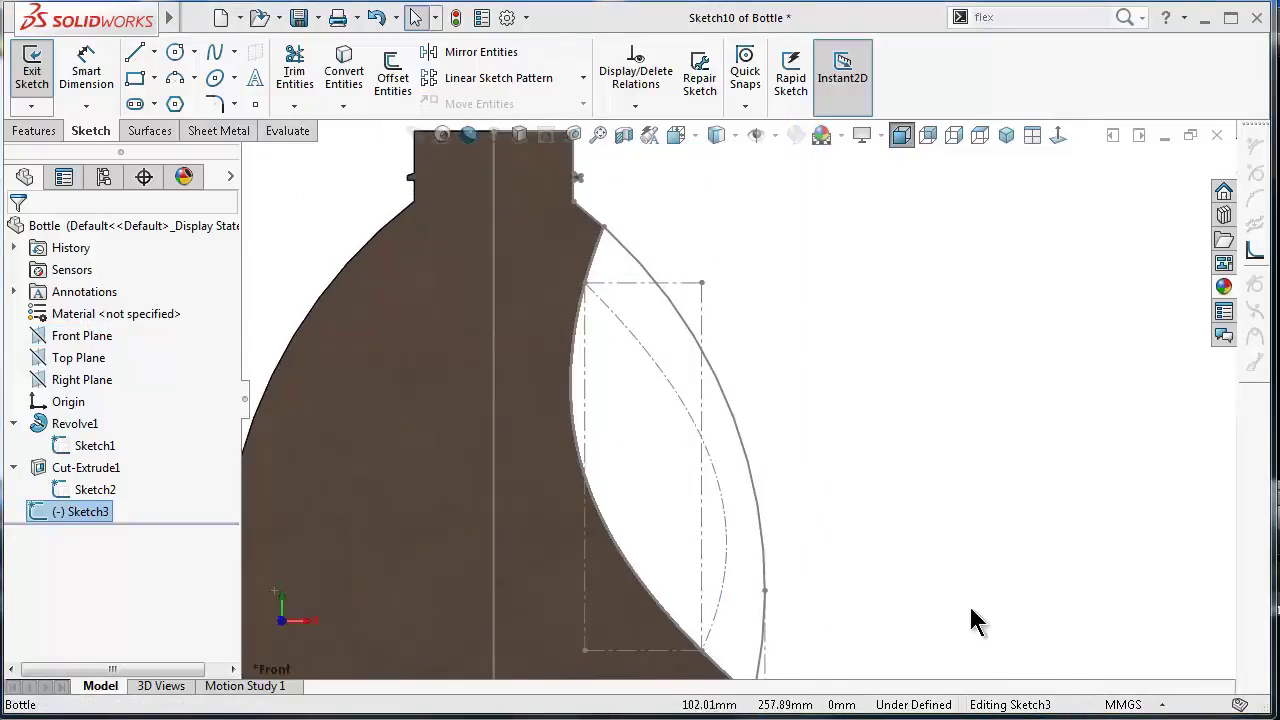
left_click(736, 426)
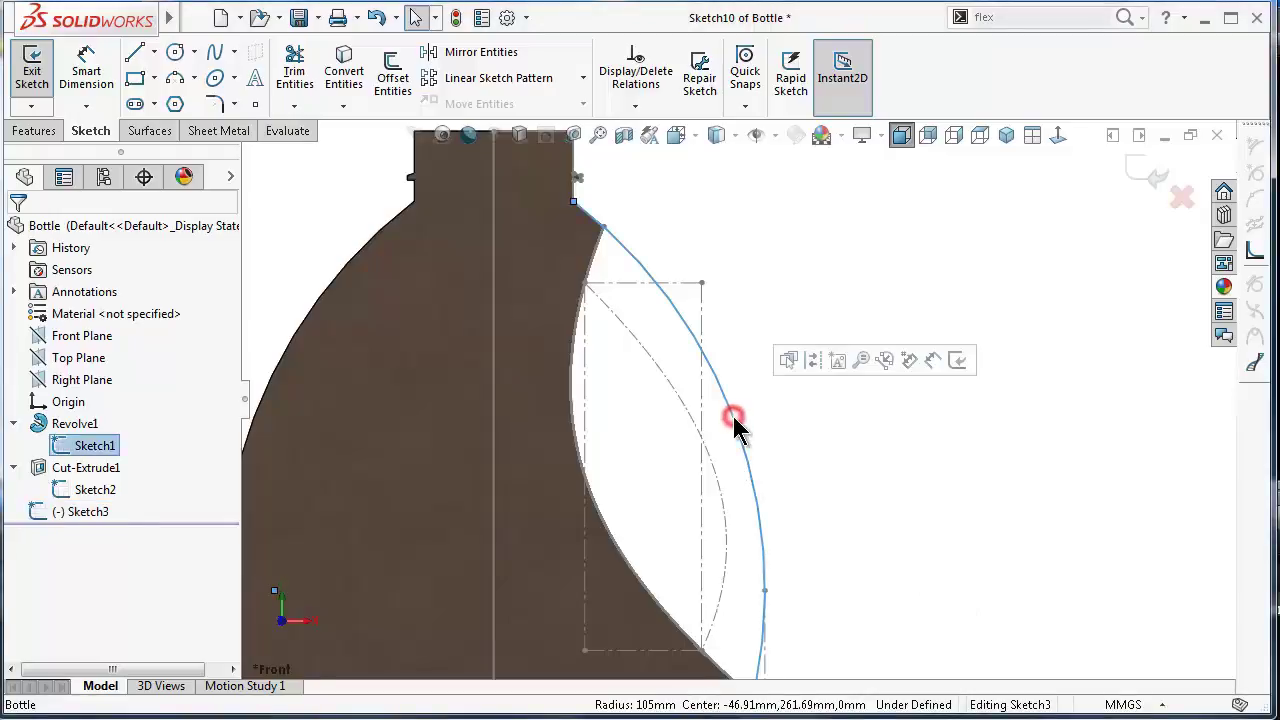
left_click(343, 80)
Step: Convert the cut-out's construction arc and curved model edge into the sketch
left_click(640, 346)
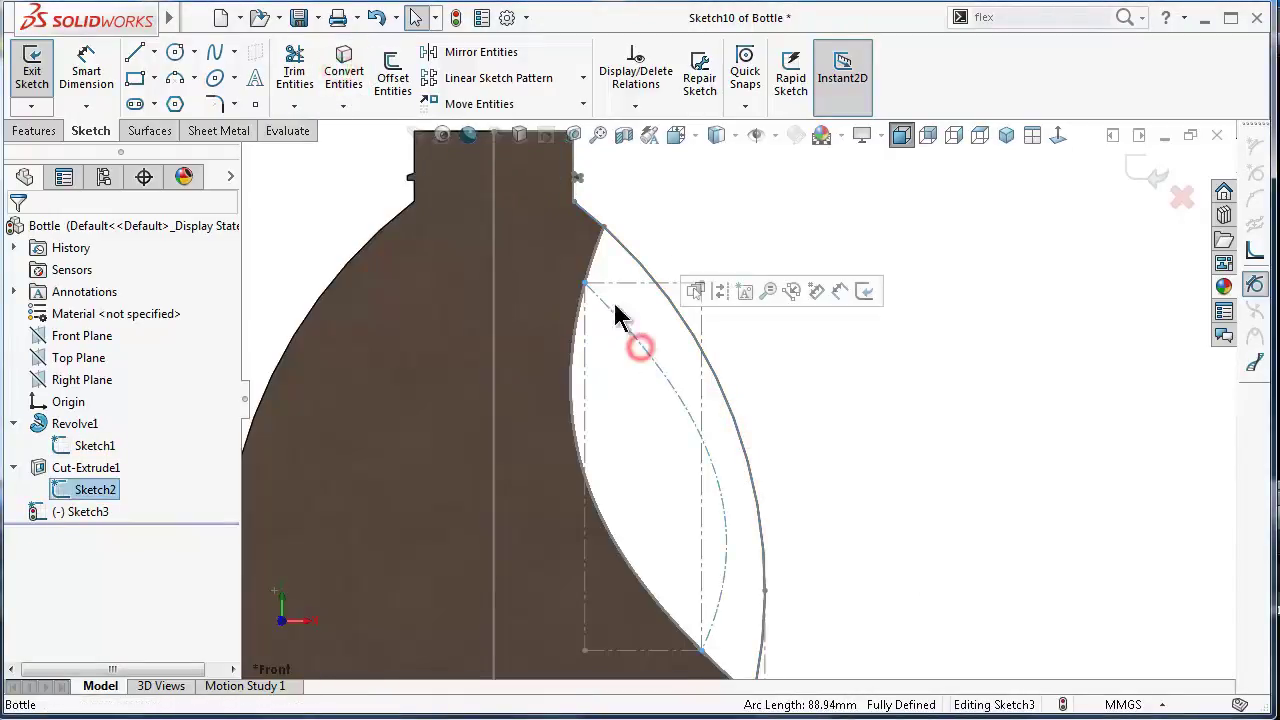
left_click(358, 90)
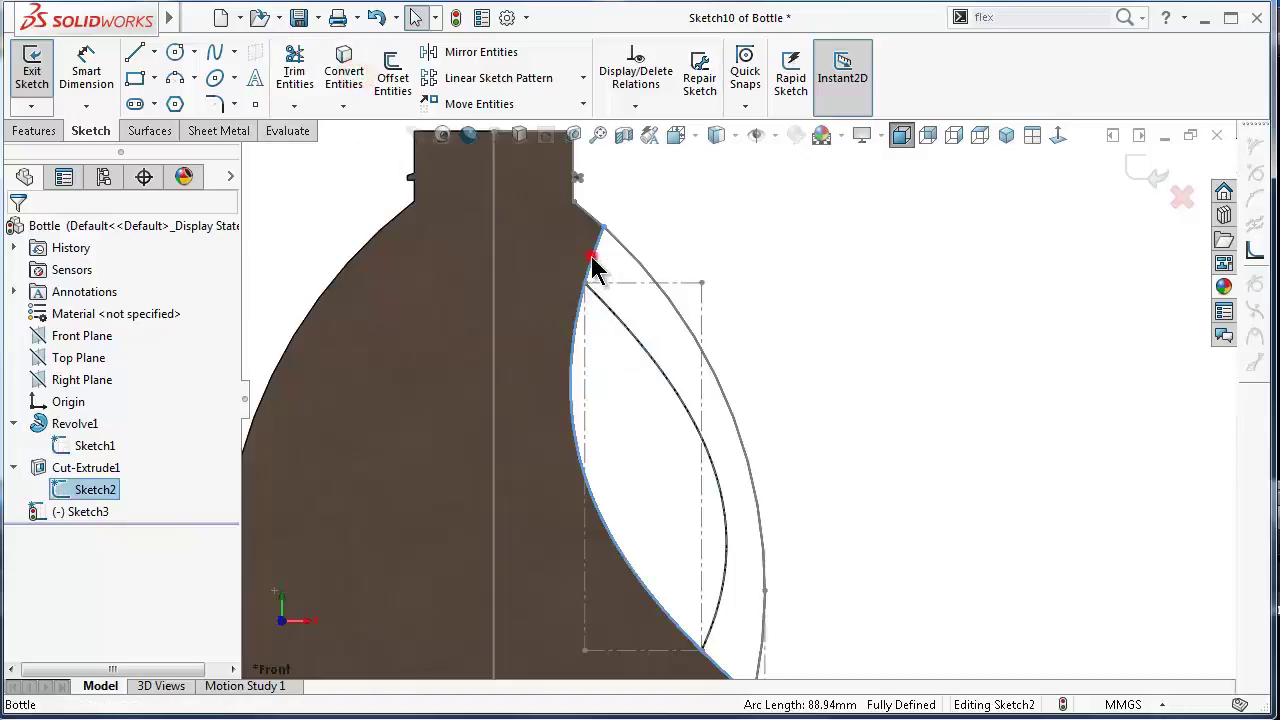
left_click(592, 263)
left_click(358, 100)
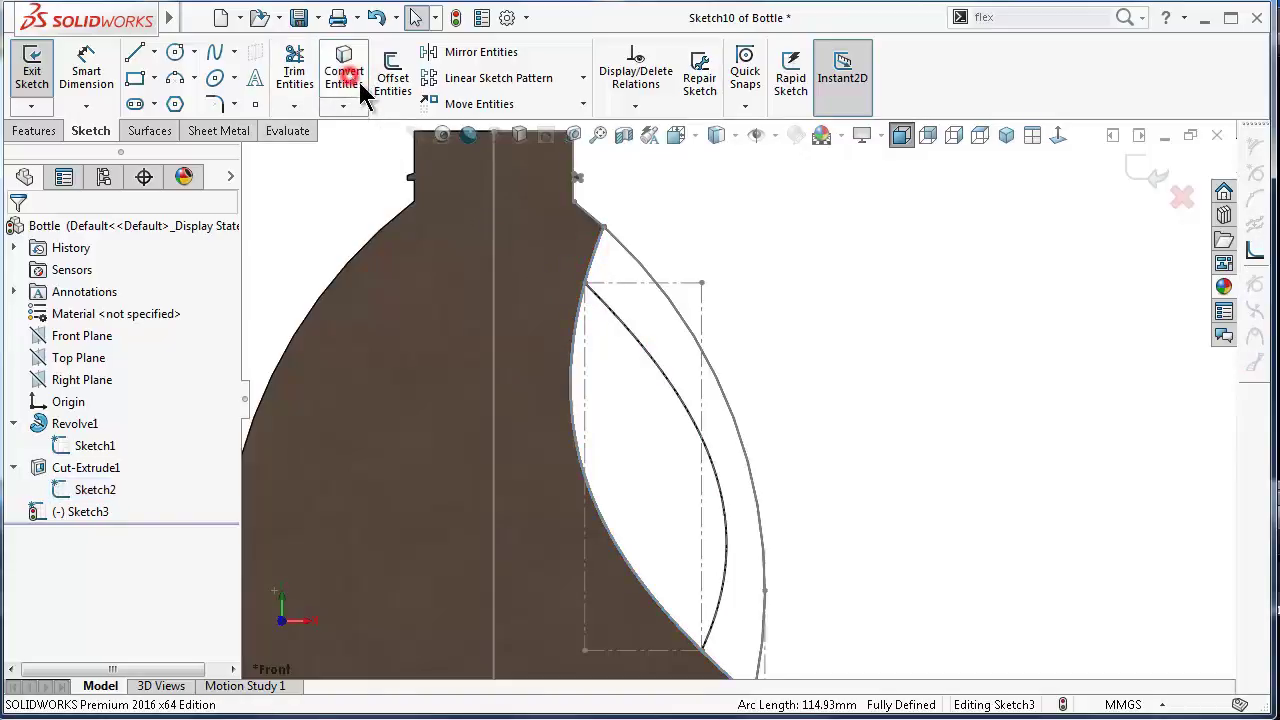
middle_click_drag(793, 335, 748, 386)
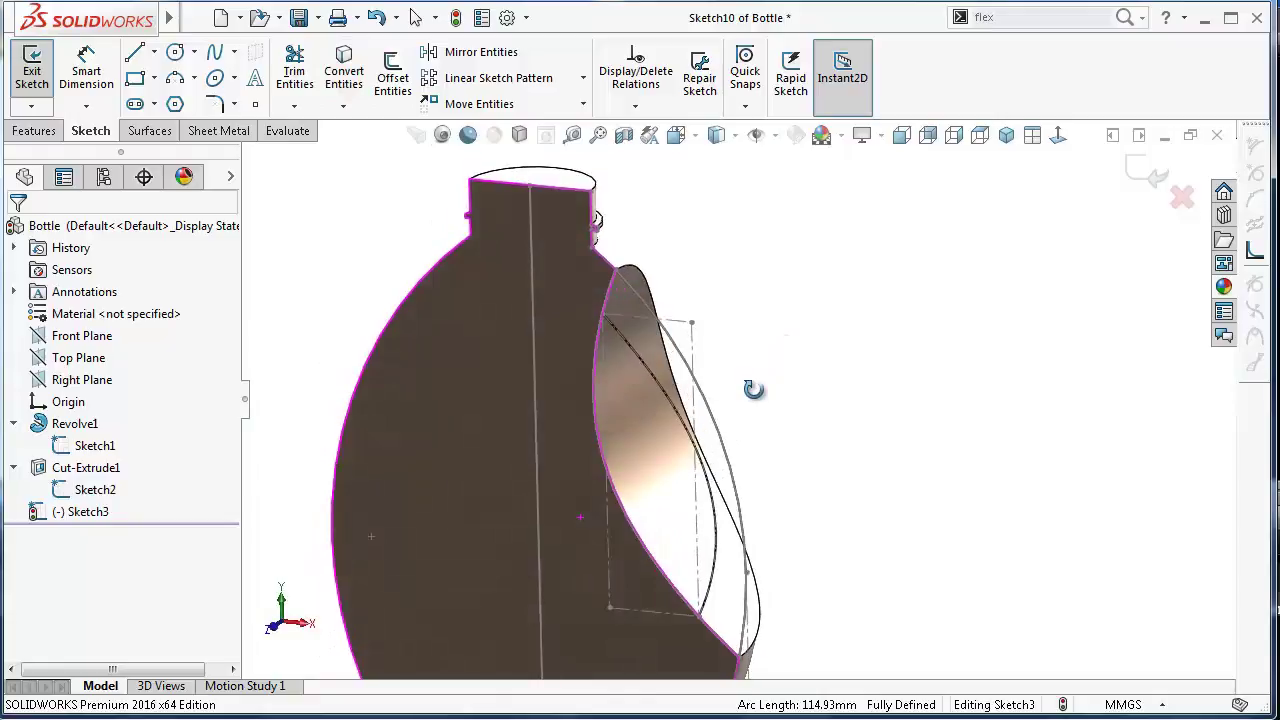
left_click(42, 138)
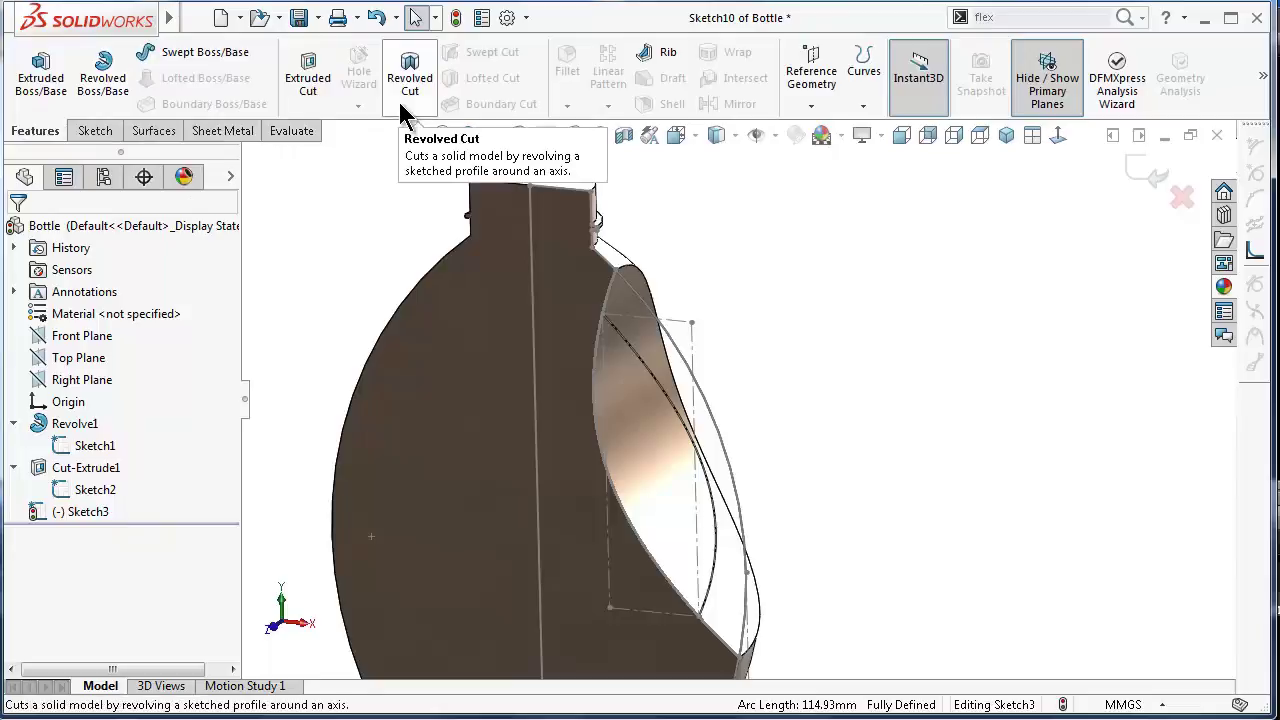
left_click(104, 80)
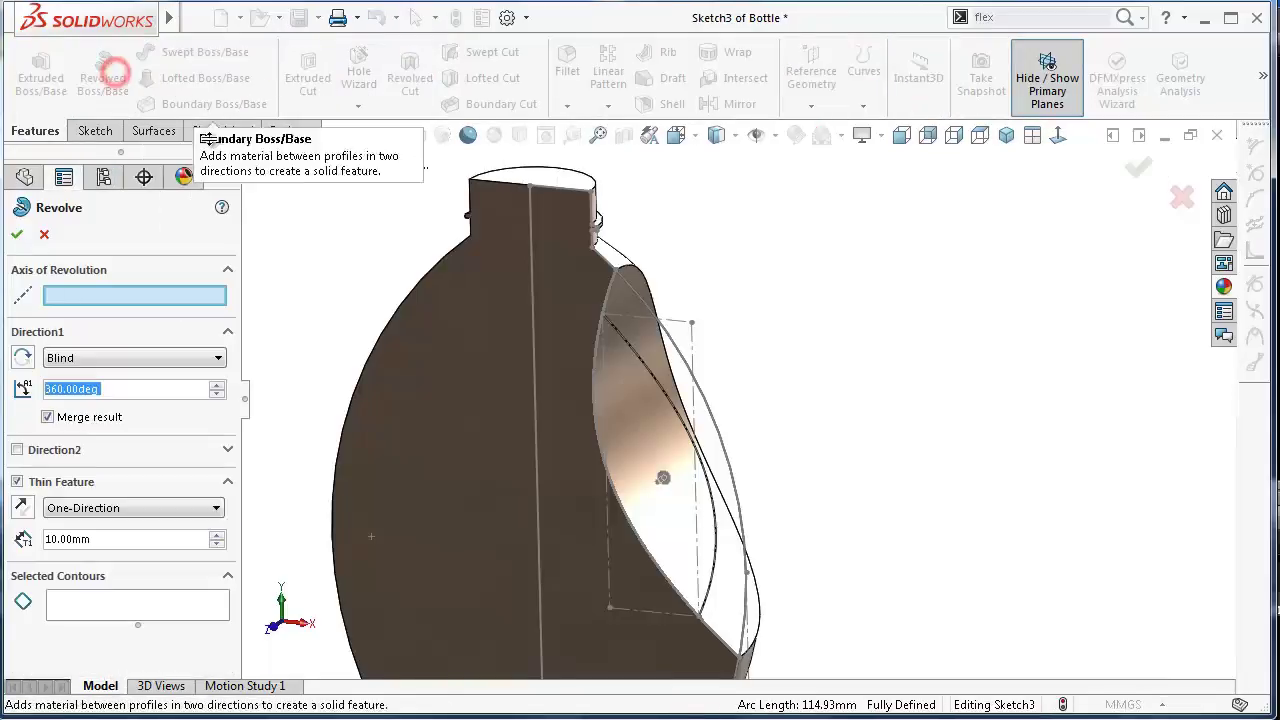
left_click(62, 297)
left_click(533, 222)
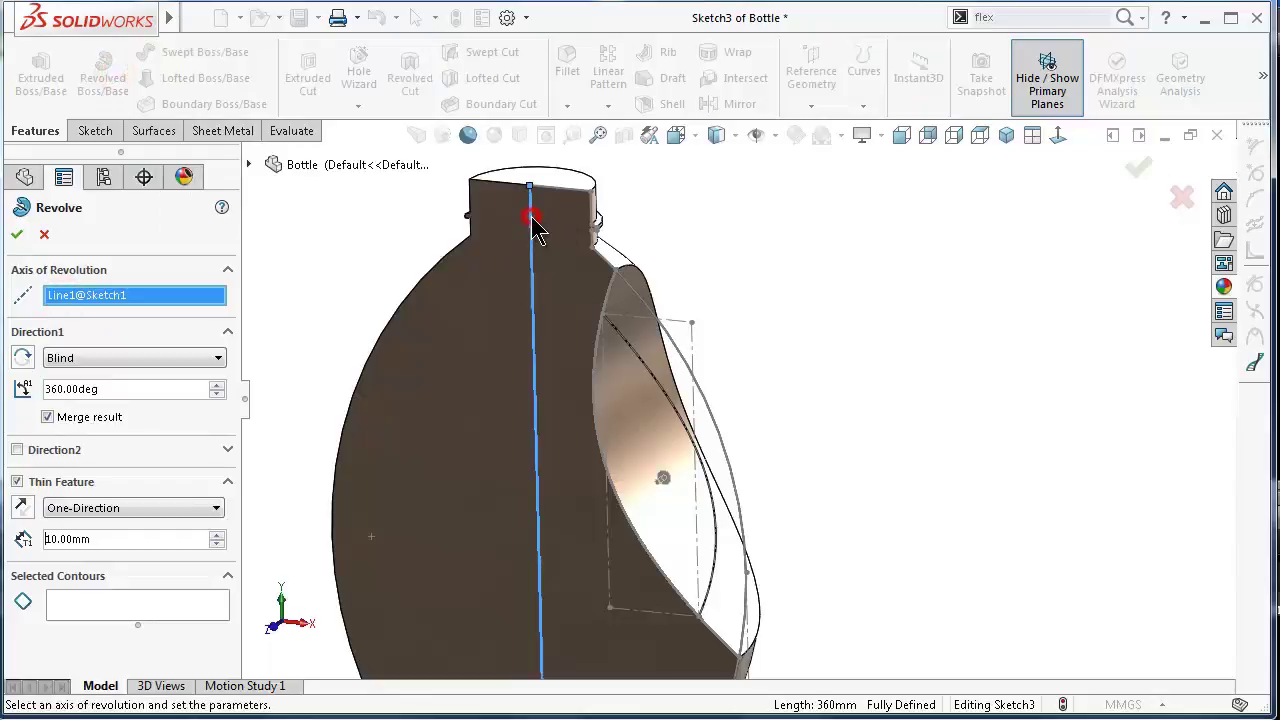
double_click(102, 388)
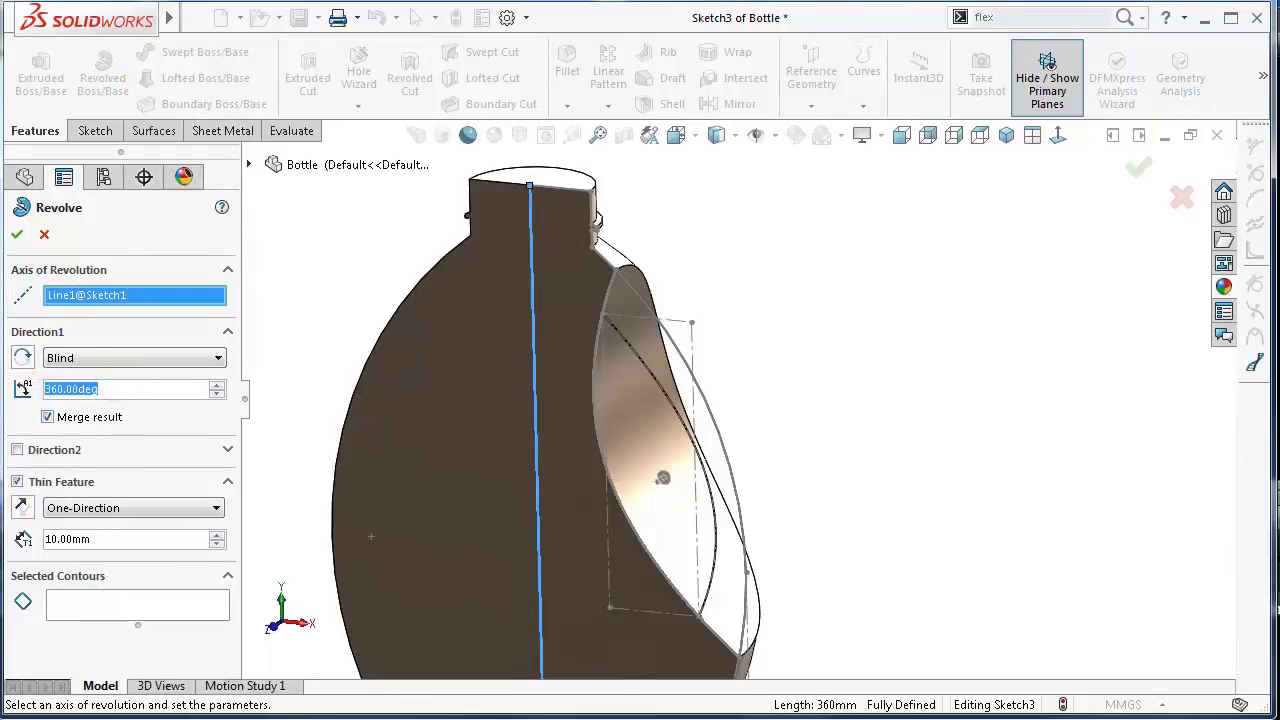
left_click(1047, 65)
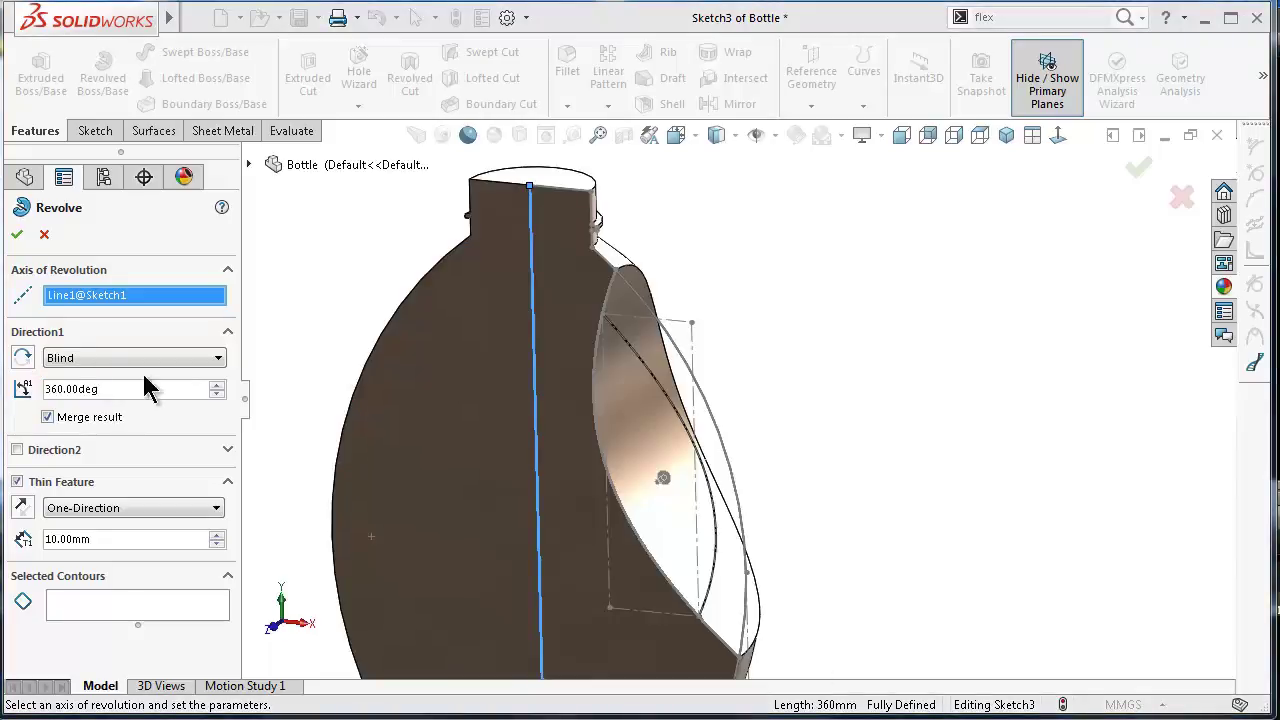
left_click_drag(133, 390, 70, 390)
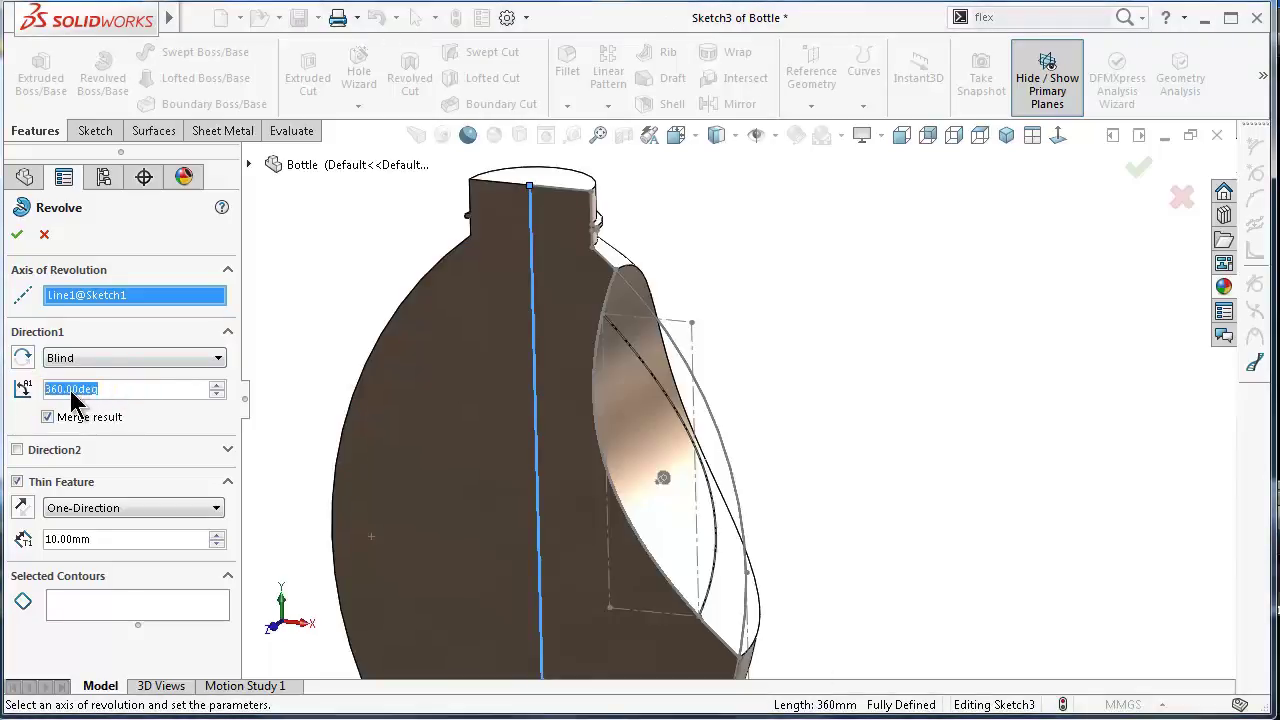
type("22")
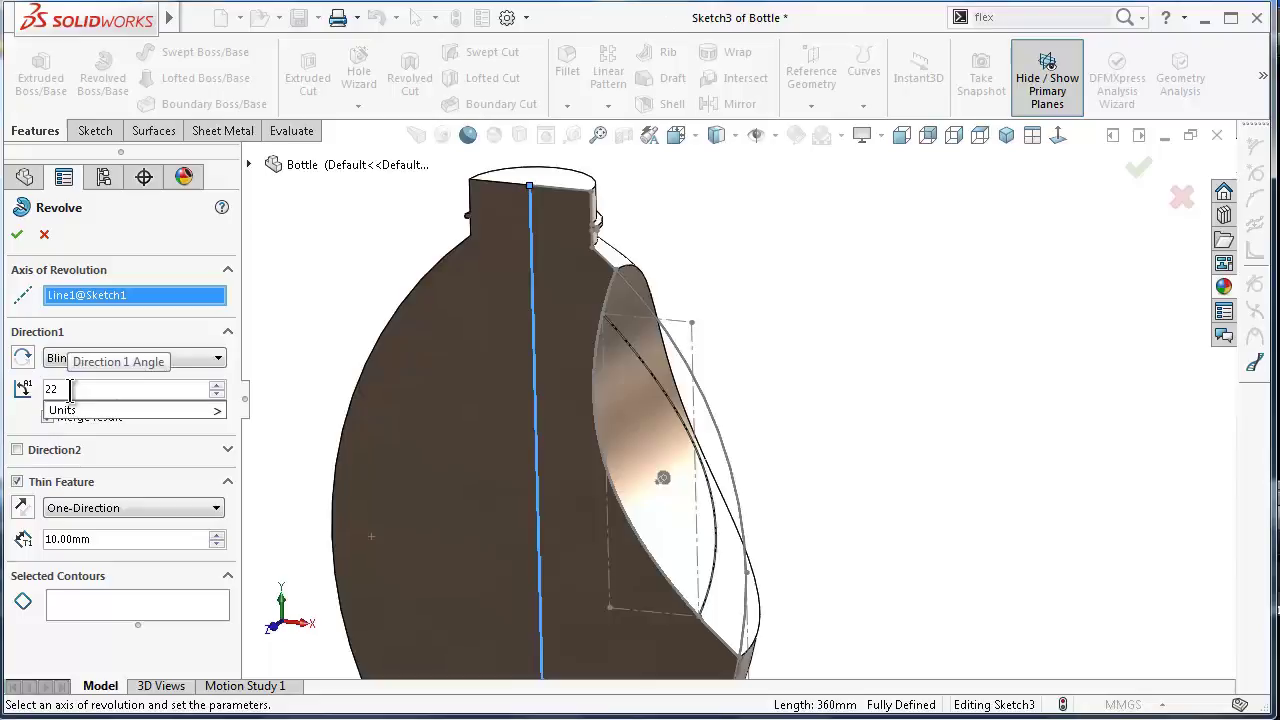
left_click(322, 322)
left_click(155, 358)
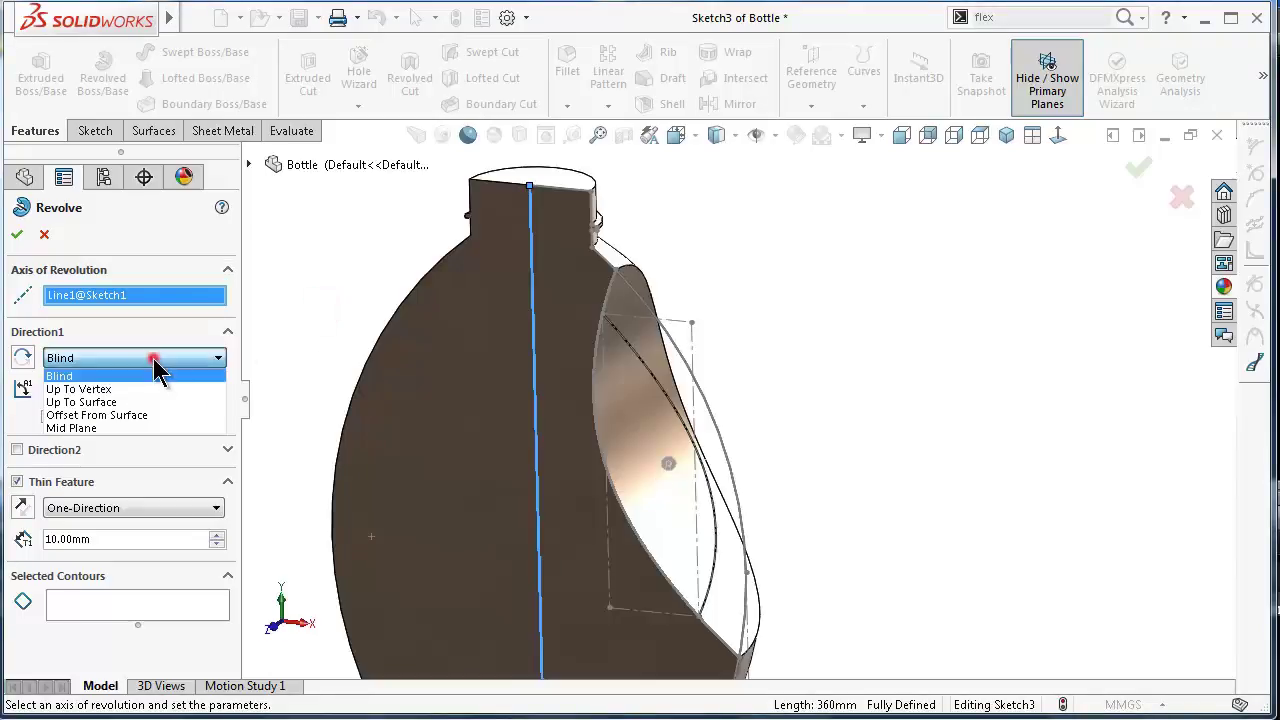
left_click(128, 428)
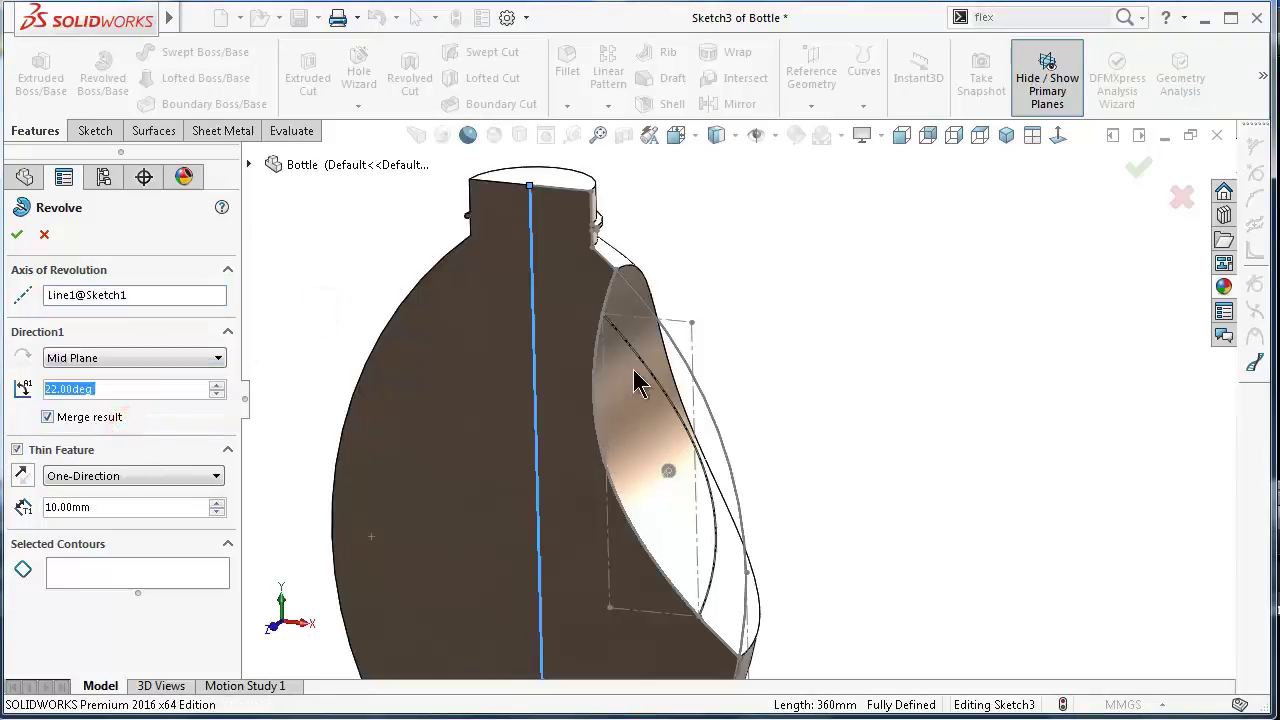
left_click(158, 588)
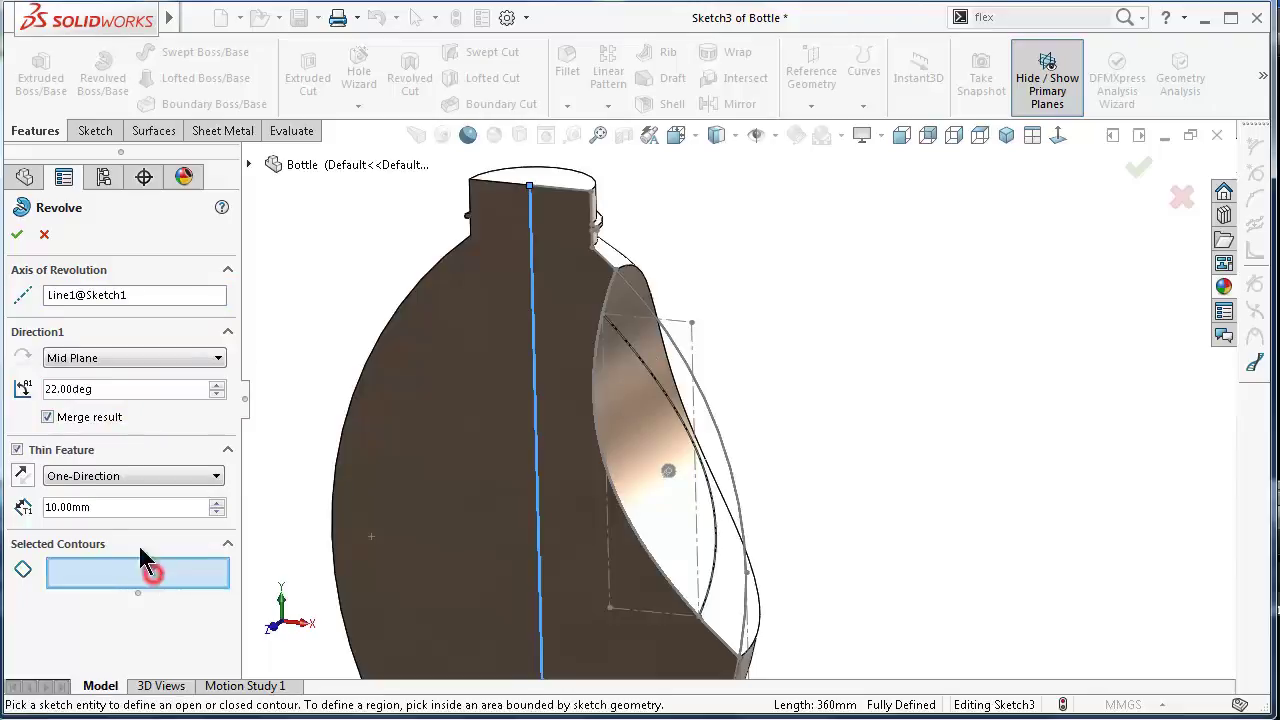
left_click(17, 450)
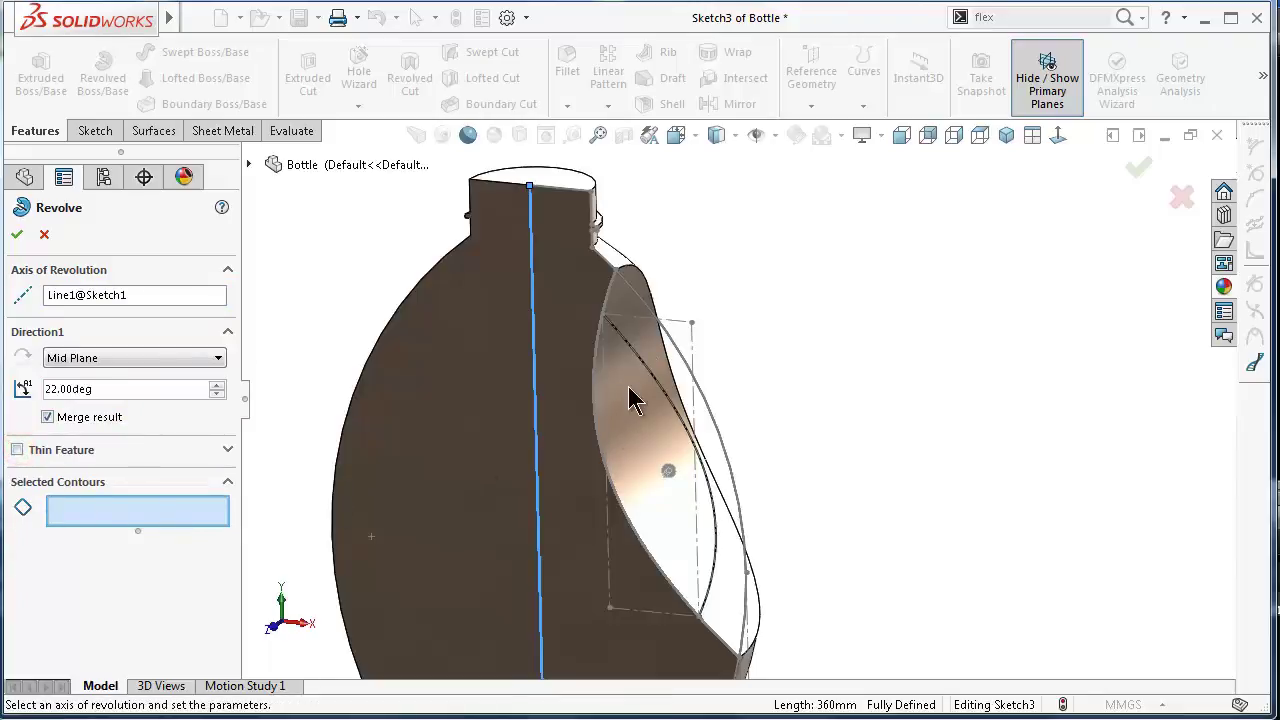
left_click(672, 360)
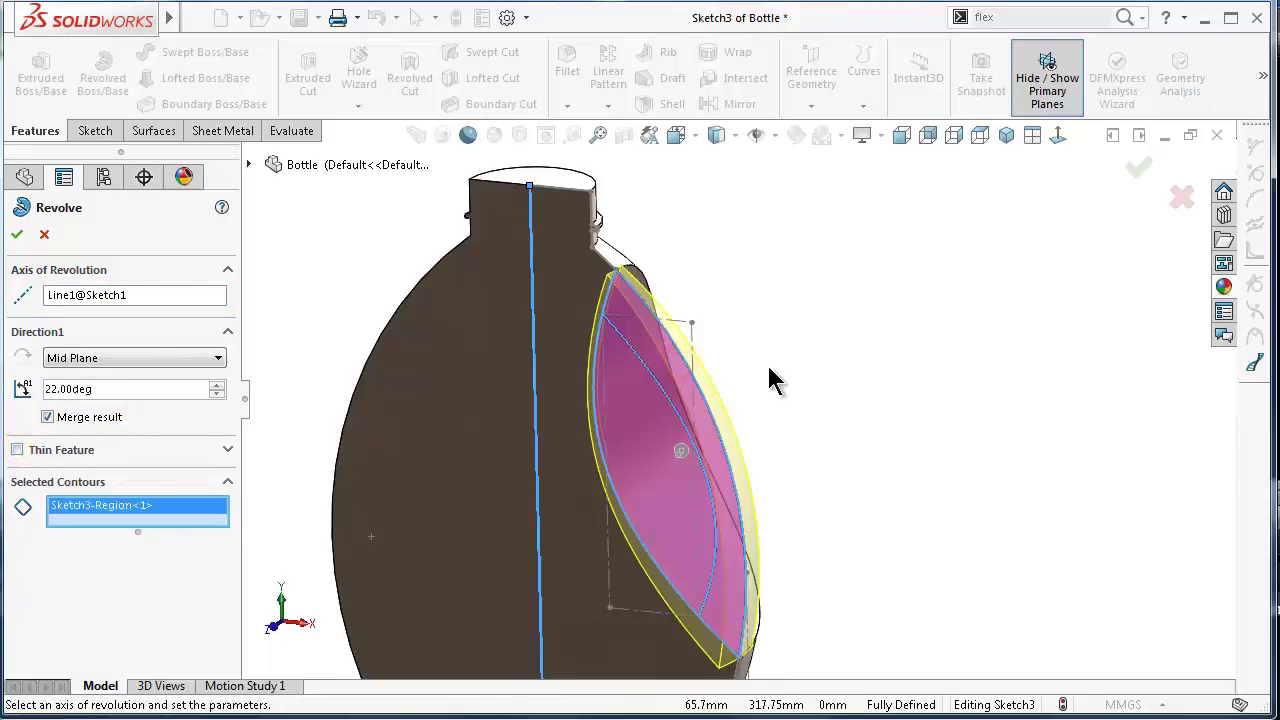
middle_click_drag(767, 363, 771, 380)
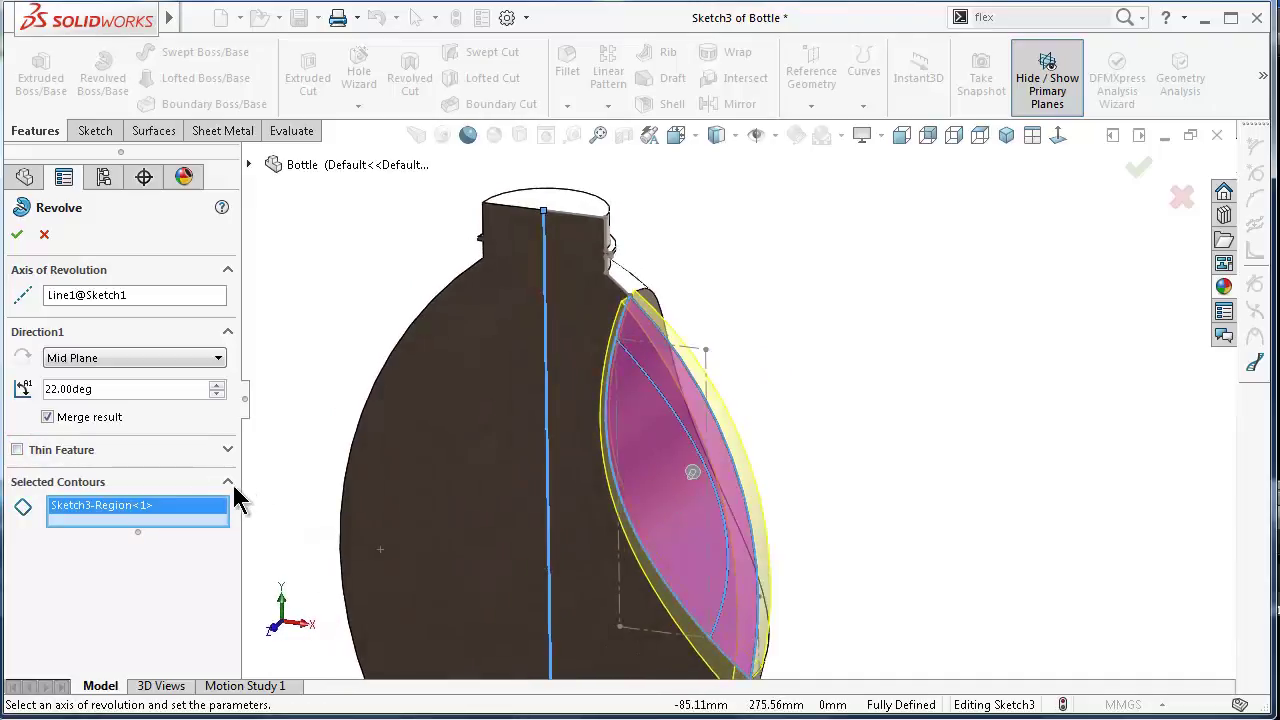
scroll(780, 437, "down", 1)
scroll(794, 449, "down", 1)
scroll(814, 409, "down", 1)
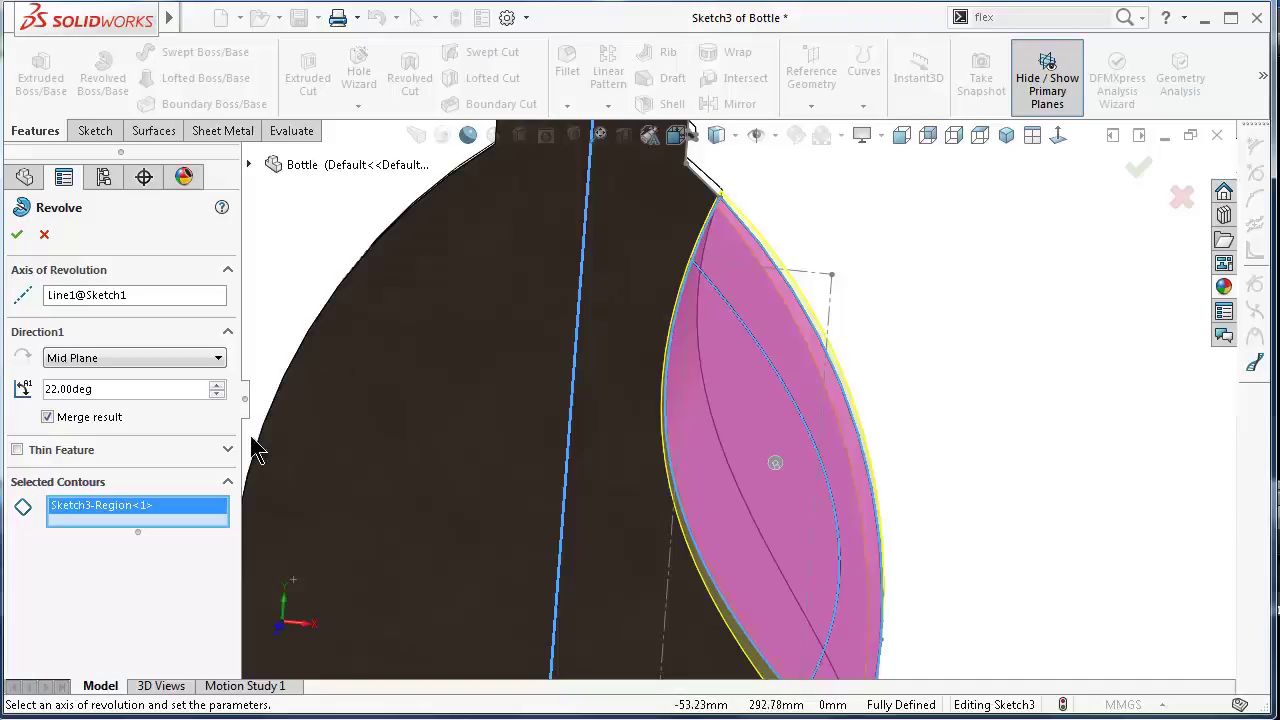
right_click(200, 518)
left_click(232, 530)
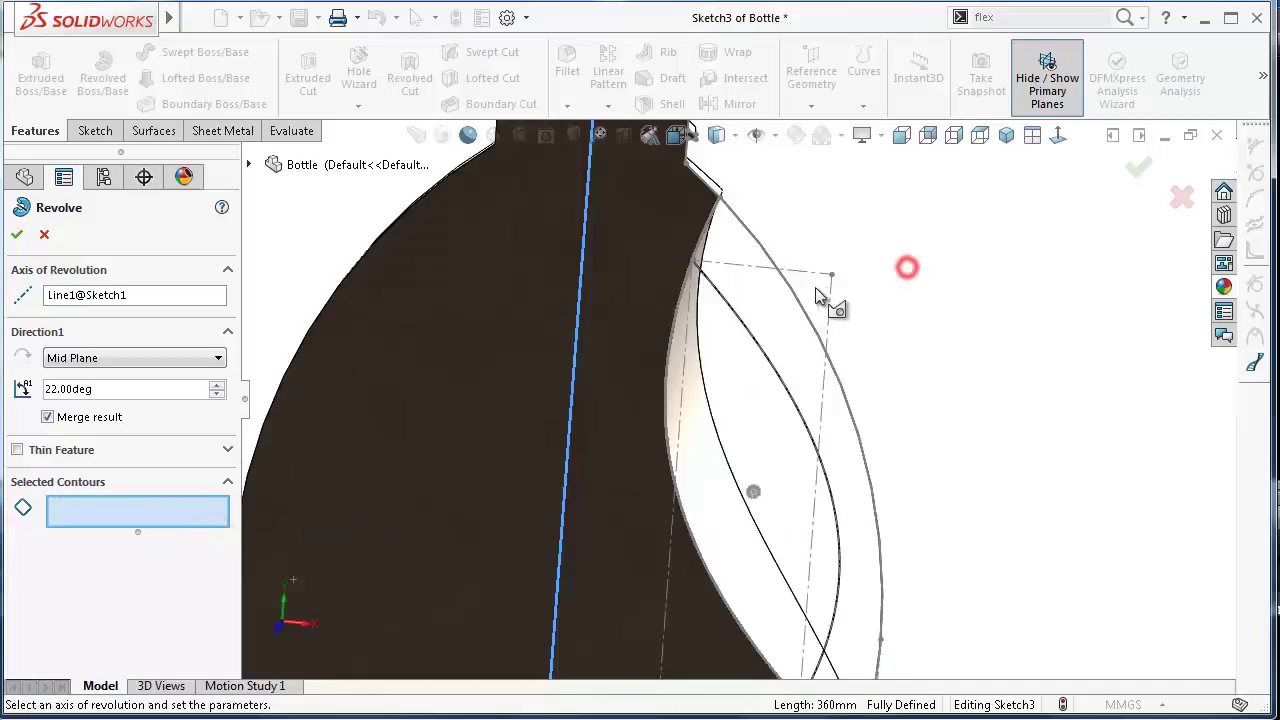
key("Escape")
left_click(720, 134)
Step: Dismiss the point properties and switch the bottle to wireframe display
left_click(721, 247)
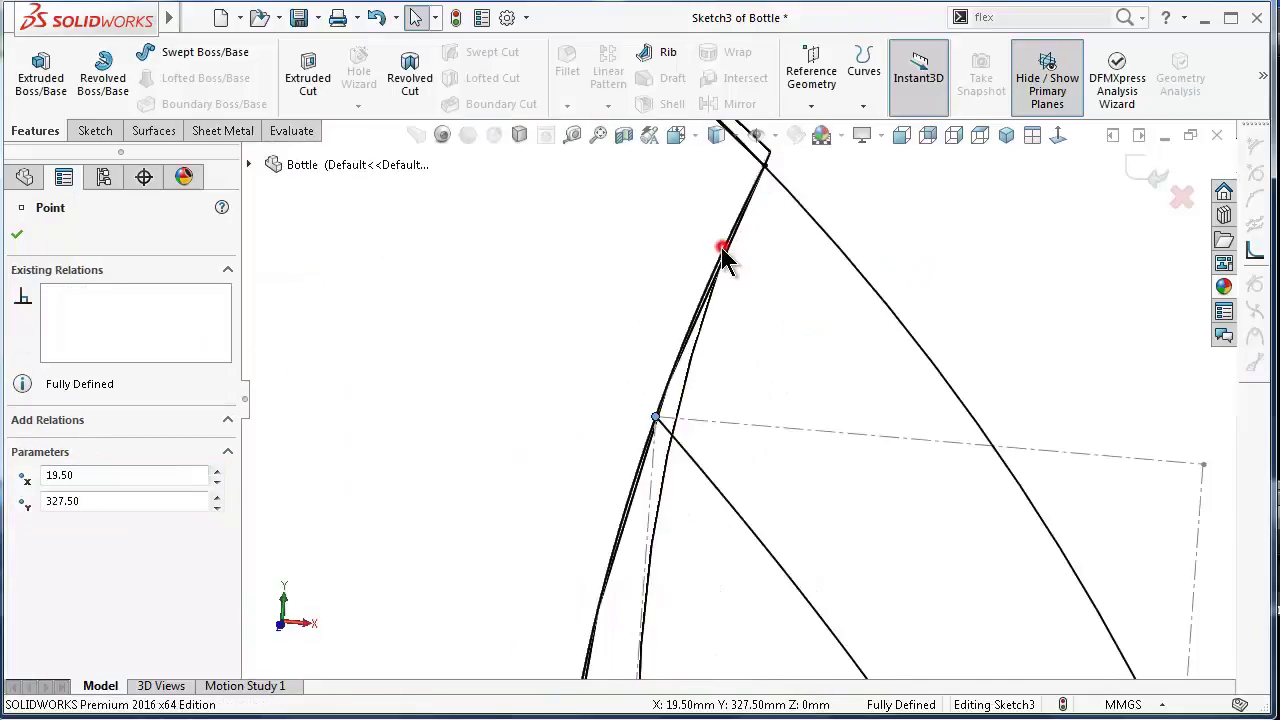
left_click(946, 260)
left_click(712, 136)
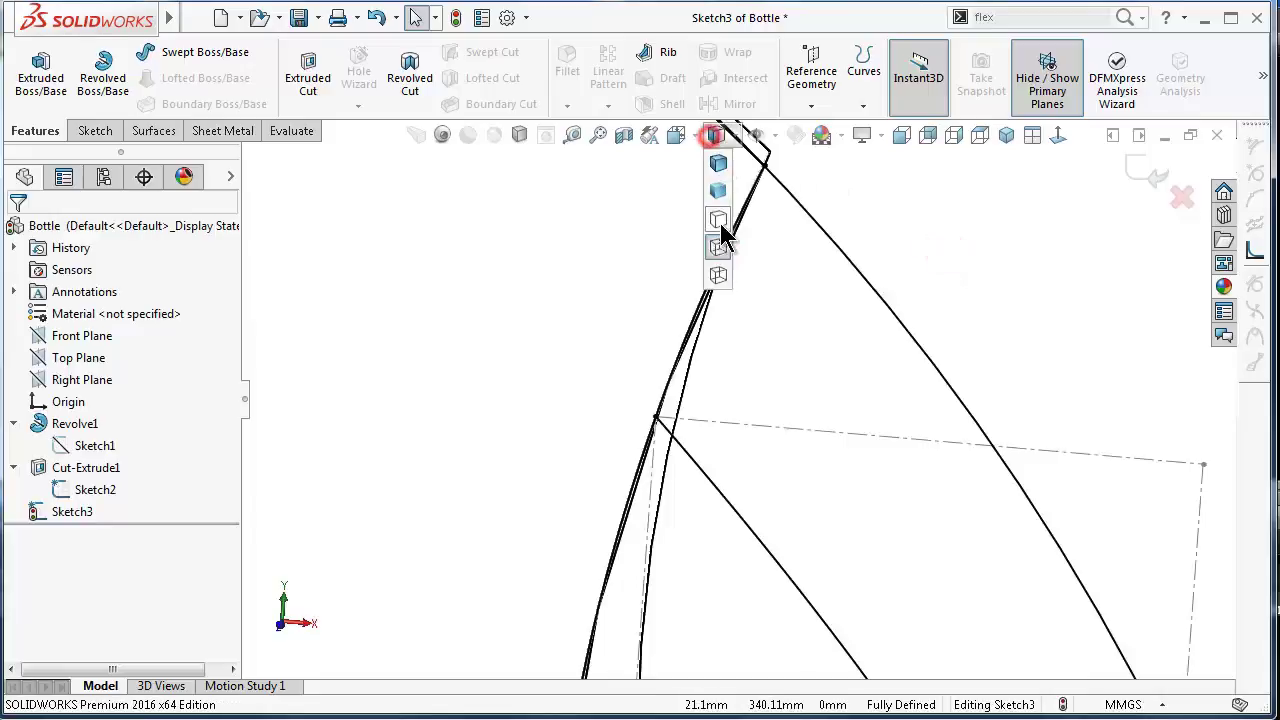
left_click(720, 268)
middle_click_drag(831, 309, 845, 273)
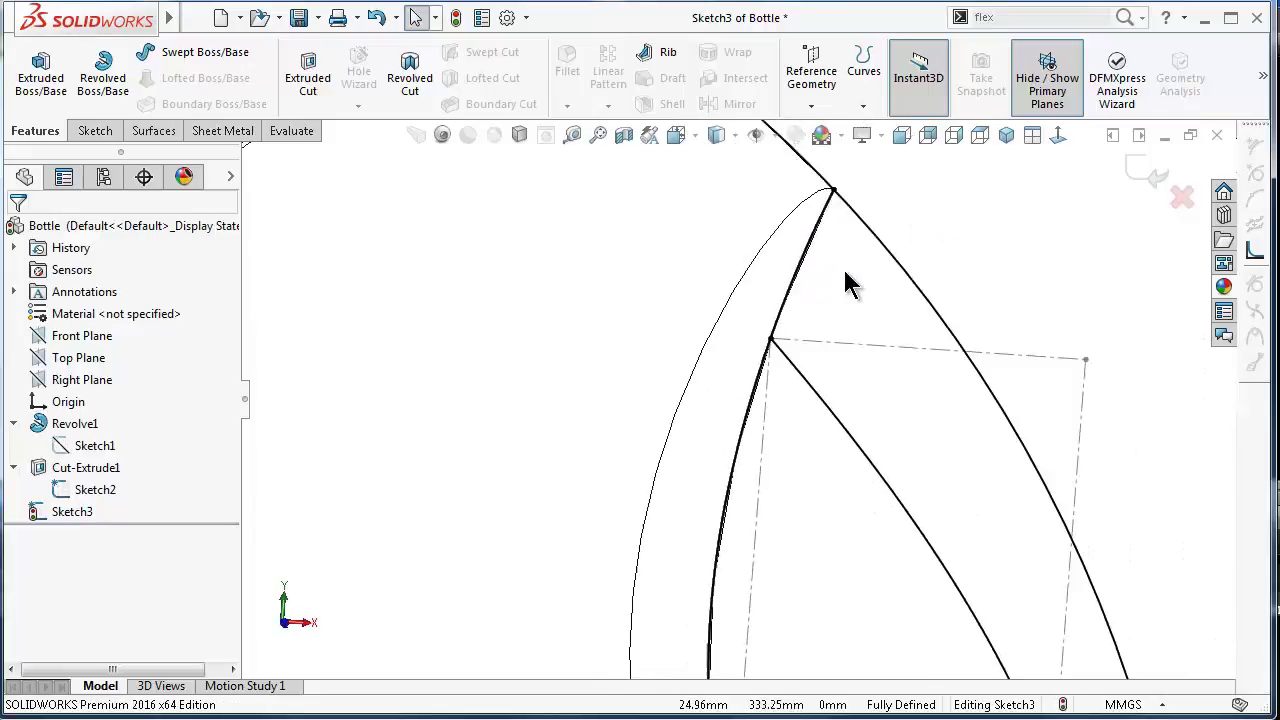
scroll(843, 270, "up", 3)
middle_click_drag(823, 337, 810, 432)
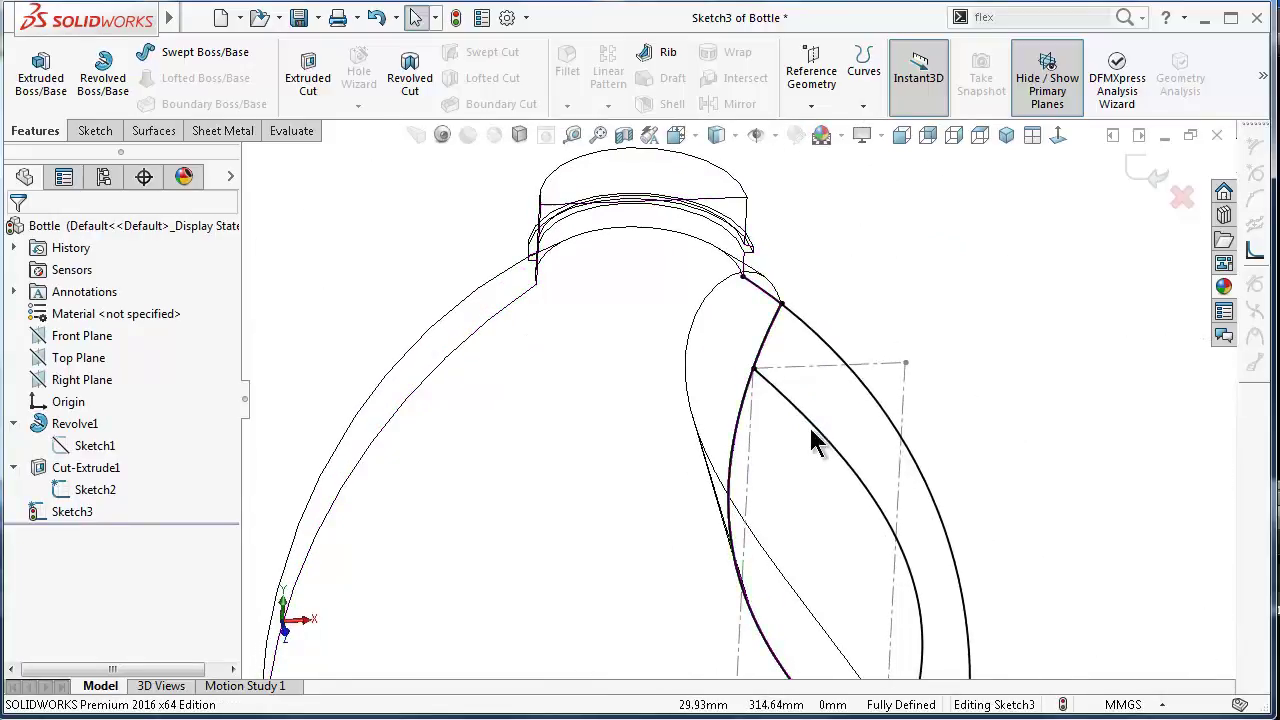
Step: Power-trim the unwanted segment of the inner handle curve near the neck
left_click(94, 131)
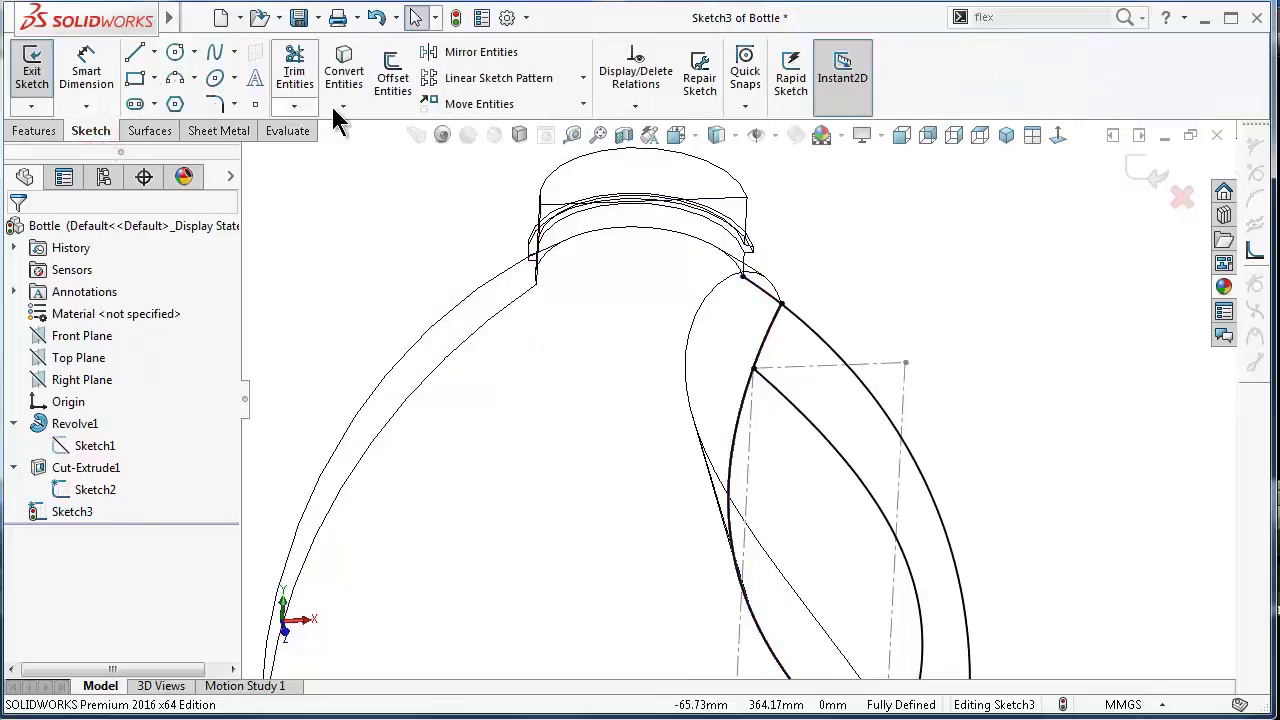
left_click(294, 72)
left_click_drag(818, 462, 759, 542)
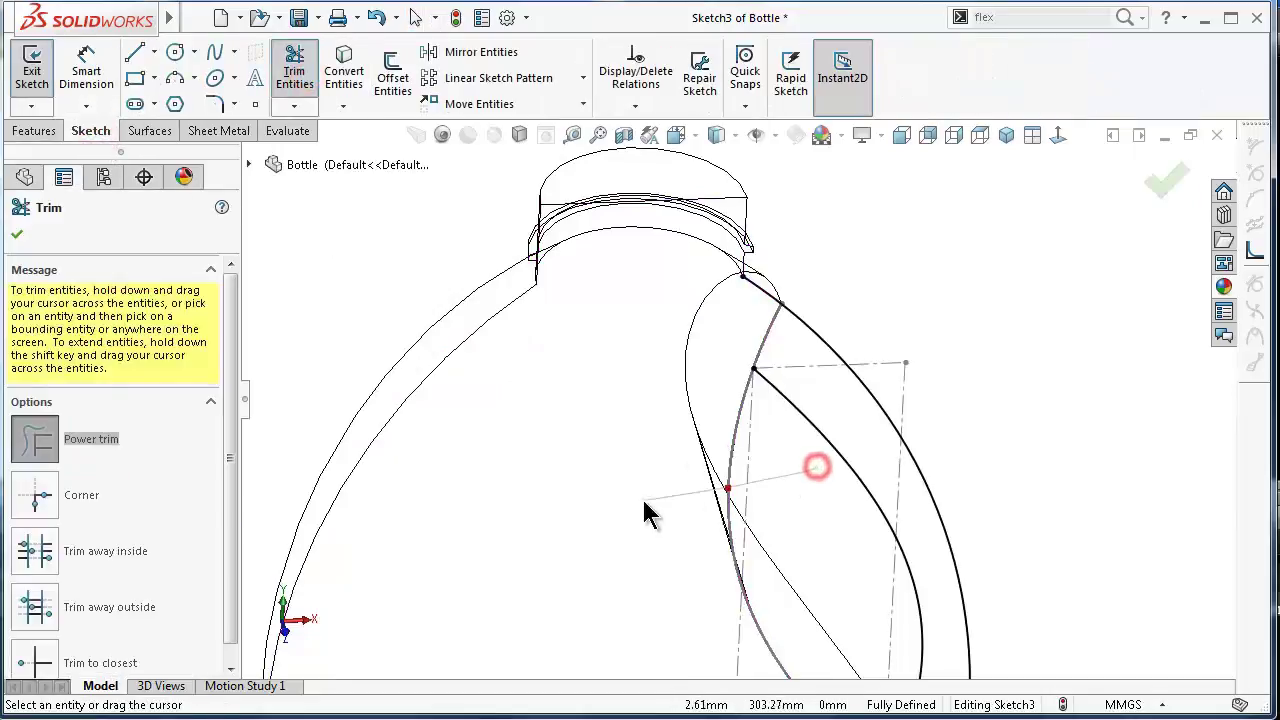
scroll(860, 611, "down", 3)
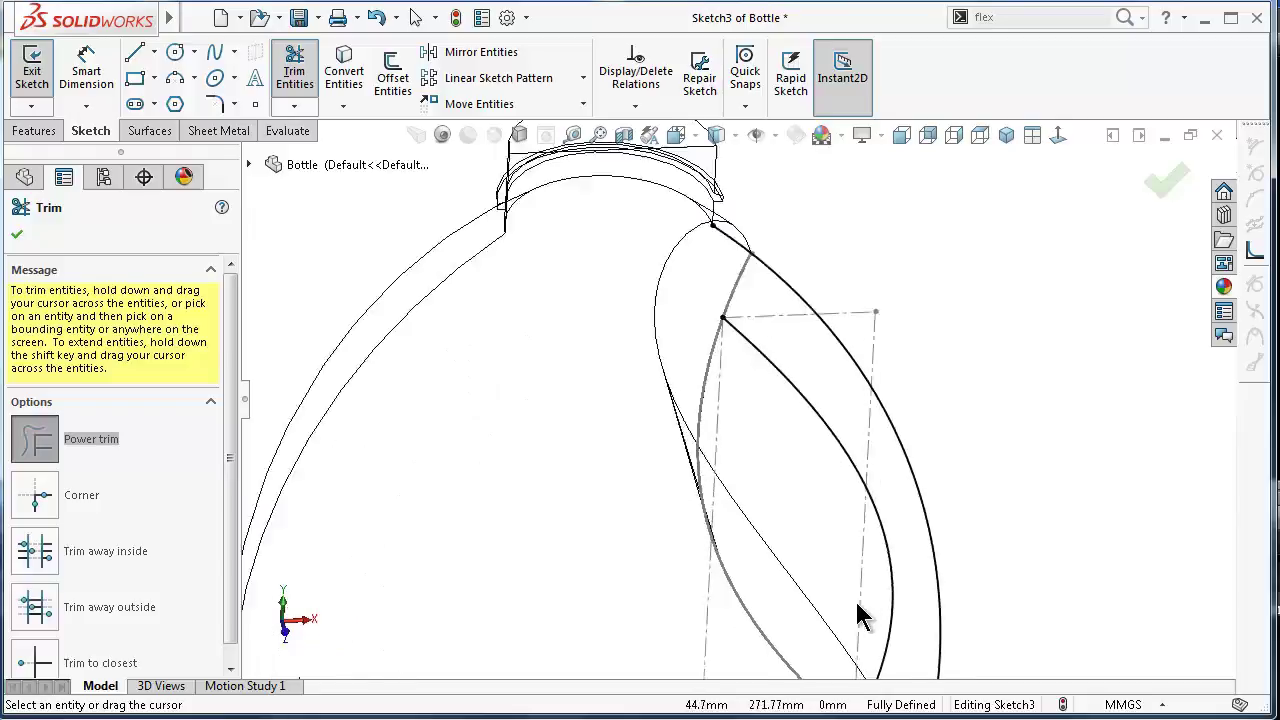
scroll(856, 613, "up", 2)
scroll(711, 356, "down", 3)
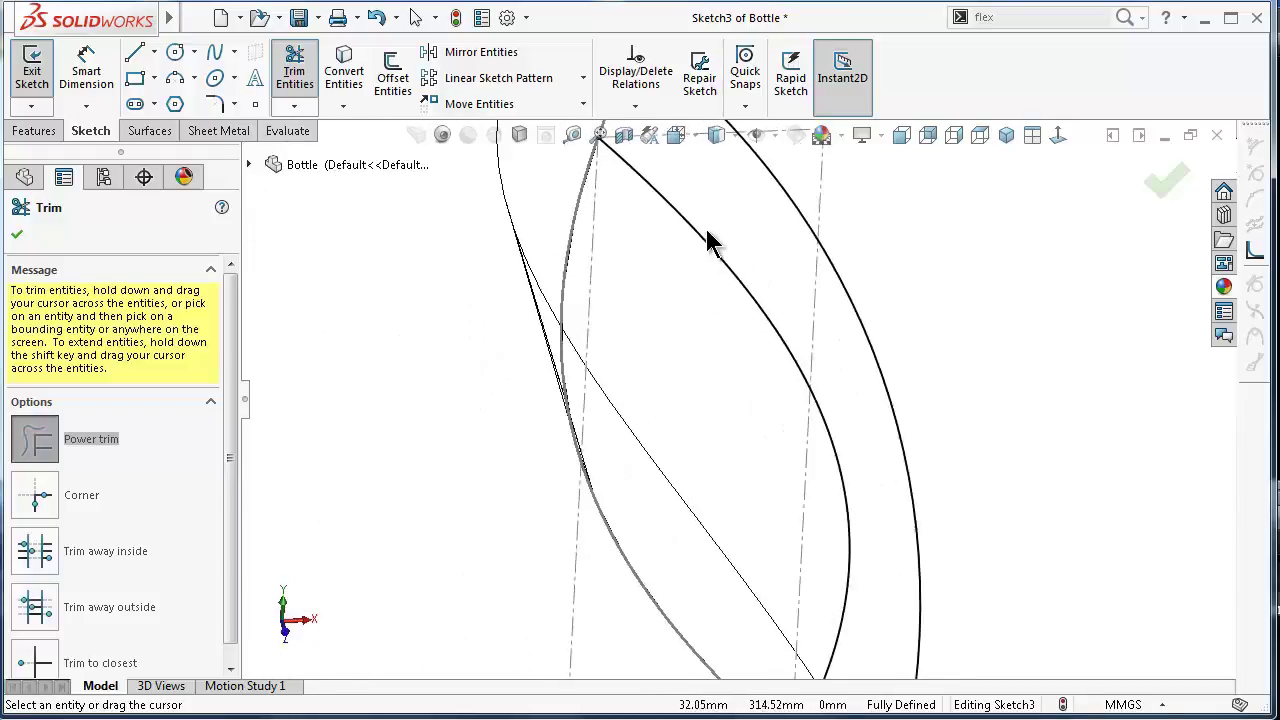
scroll(705, 228, "down", 2)
key("Escape")
left_click(134, 52)
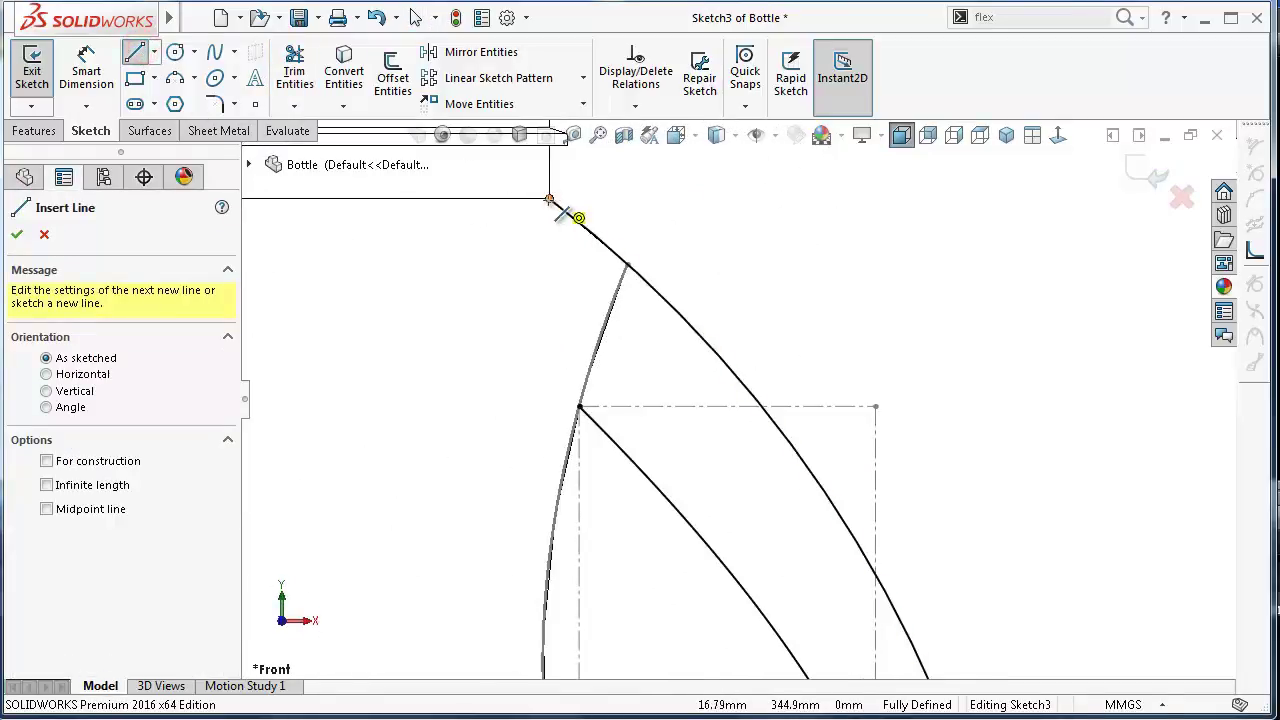
Step: Draw a straight line from the neck corner down to the lower handle endpoint
left_click(553, 203)
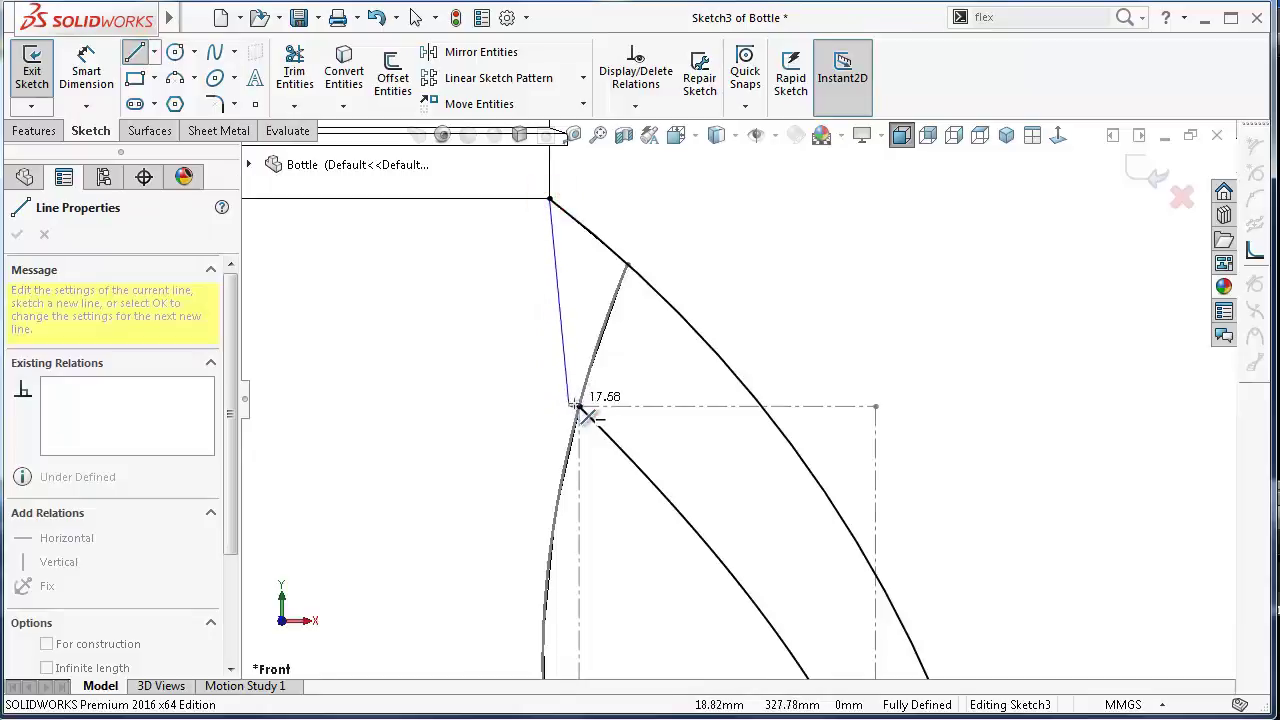
double_click(581, 407)
scroll(867, 382, "up", 1)
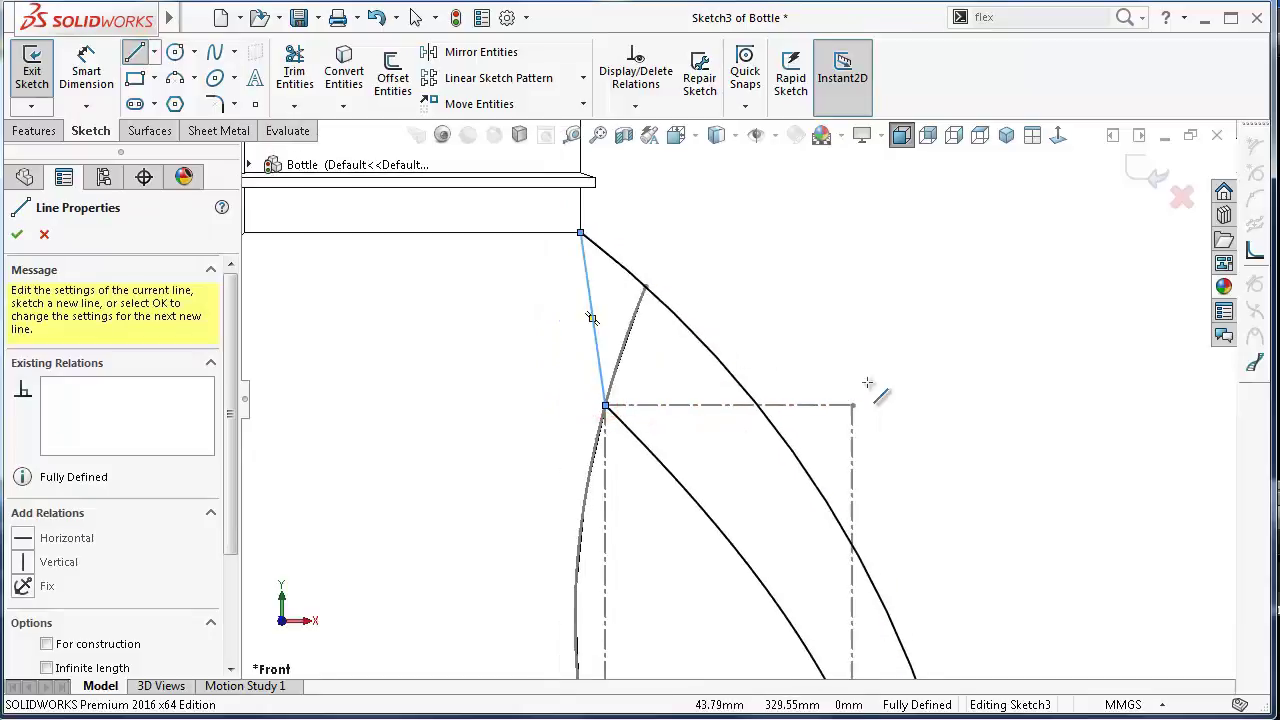
key("Escape")
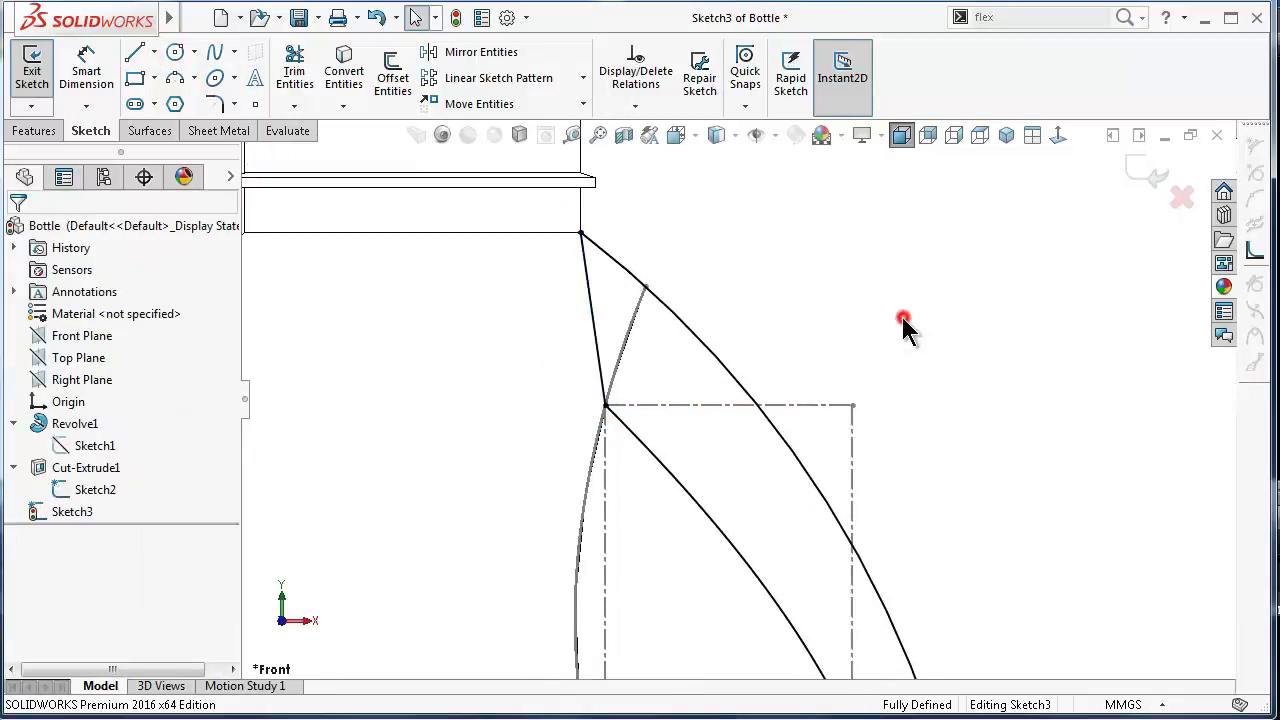
Step: Return the bottle to shaded display and orbit to the handle region
middle_click_drag(894, 316, 760, 383)
scroll(570, 420, "up", 2)
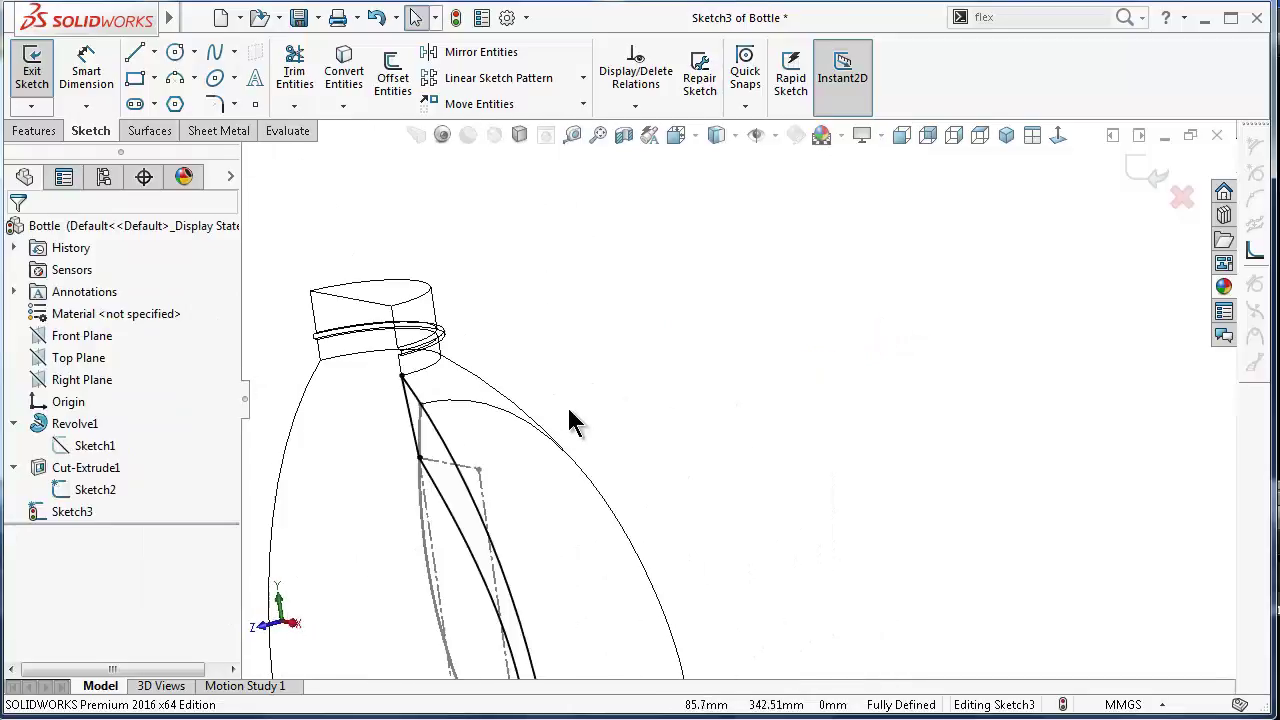
left_click(716, 135)
left_click(717, 170)
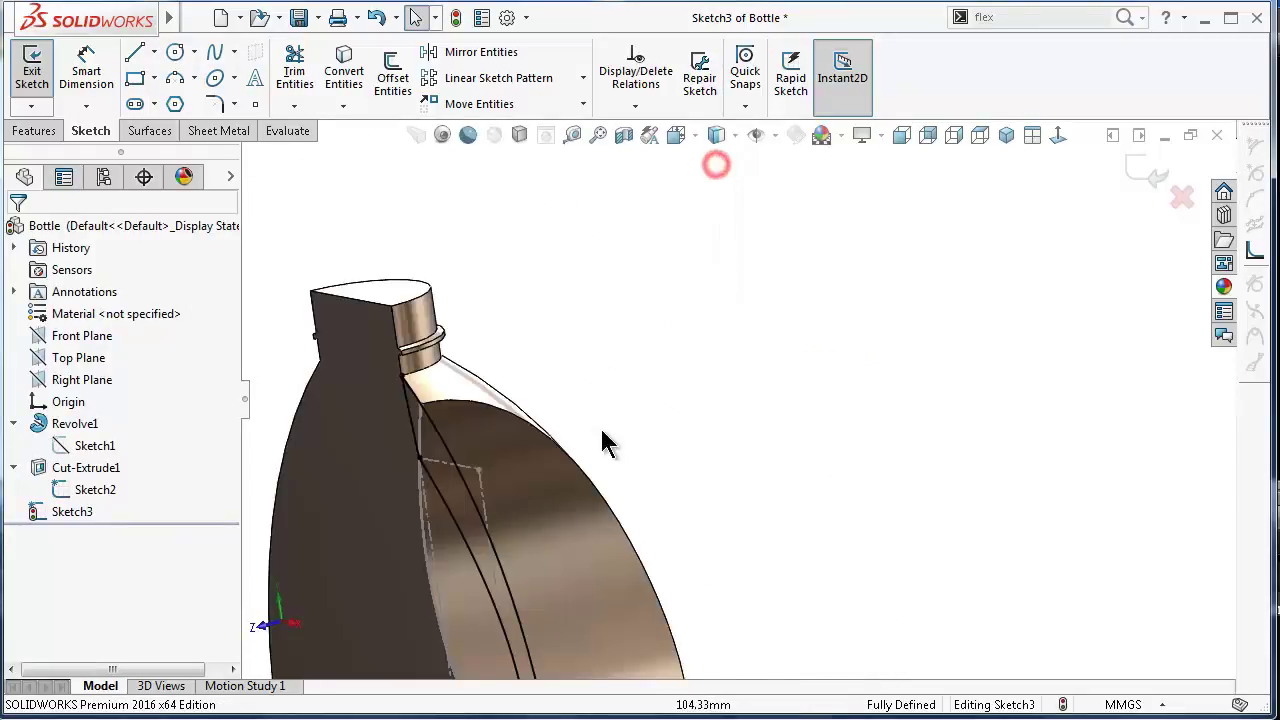
scroll(620, 560, "down", 2)
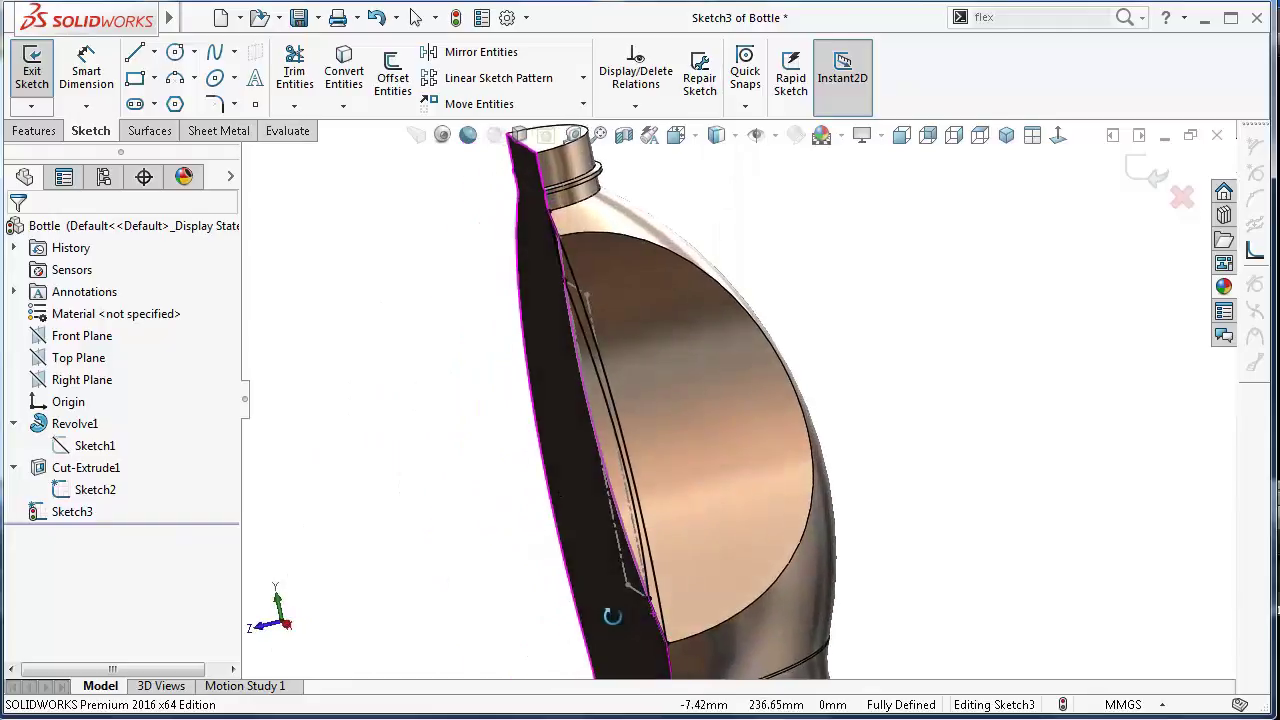
middle_click_drag(617, 549, 636, 627)
left_click(42, 131)
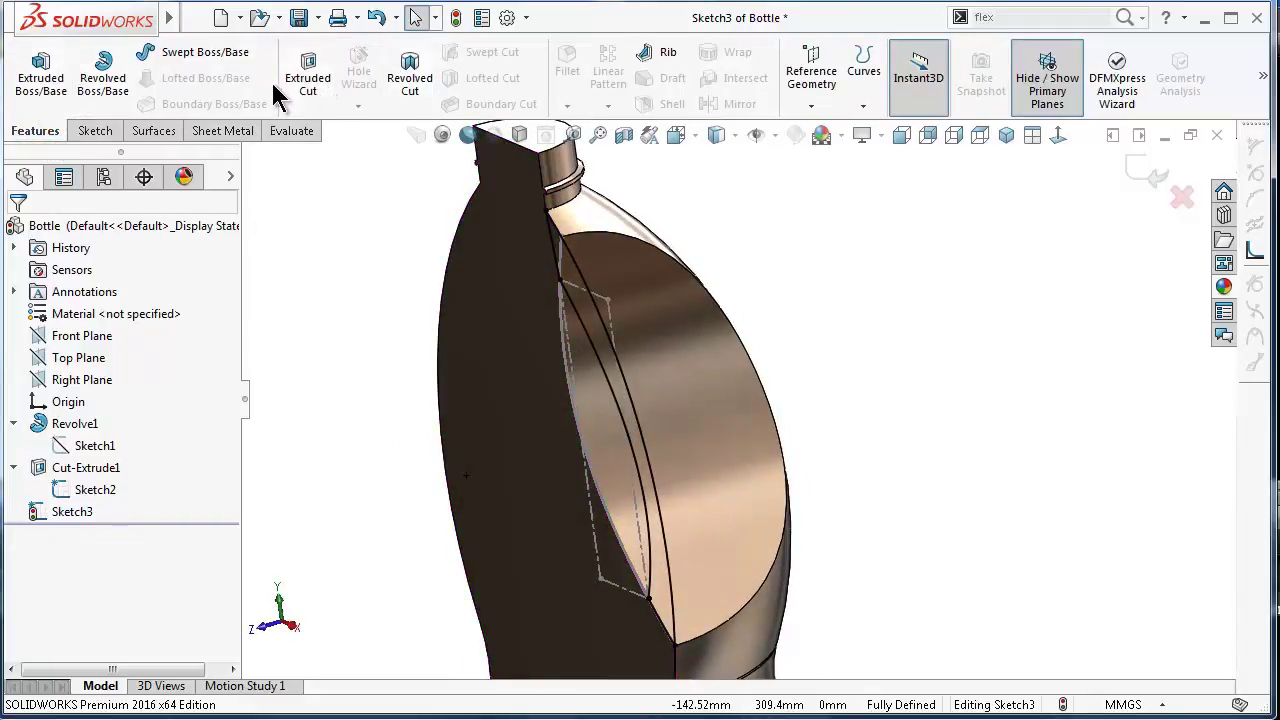
Step: Start a revolve at 25° Mid Plane, thin feature off, with the handle region as profile
left_click(110, 85)
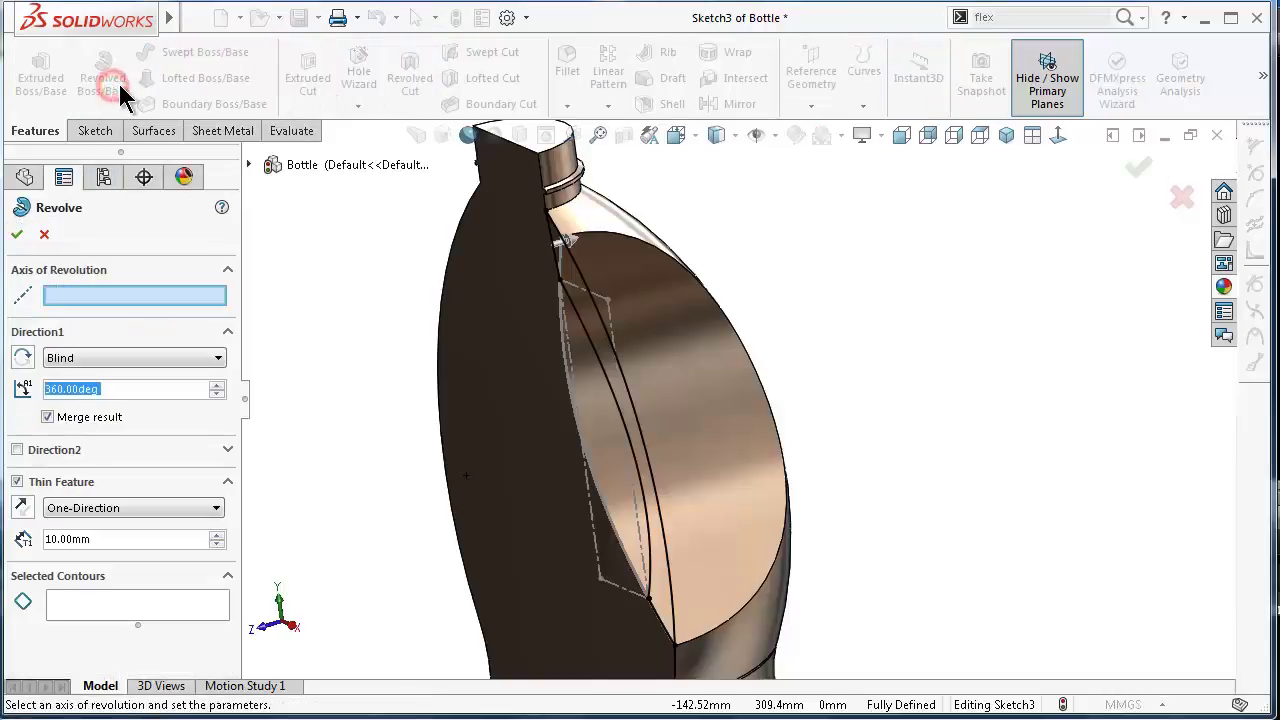
left_click(113, 395)
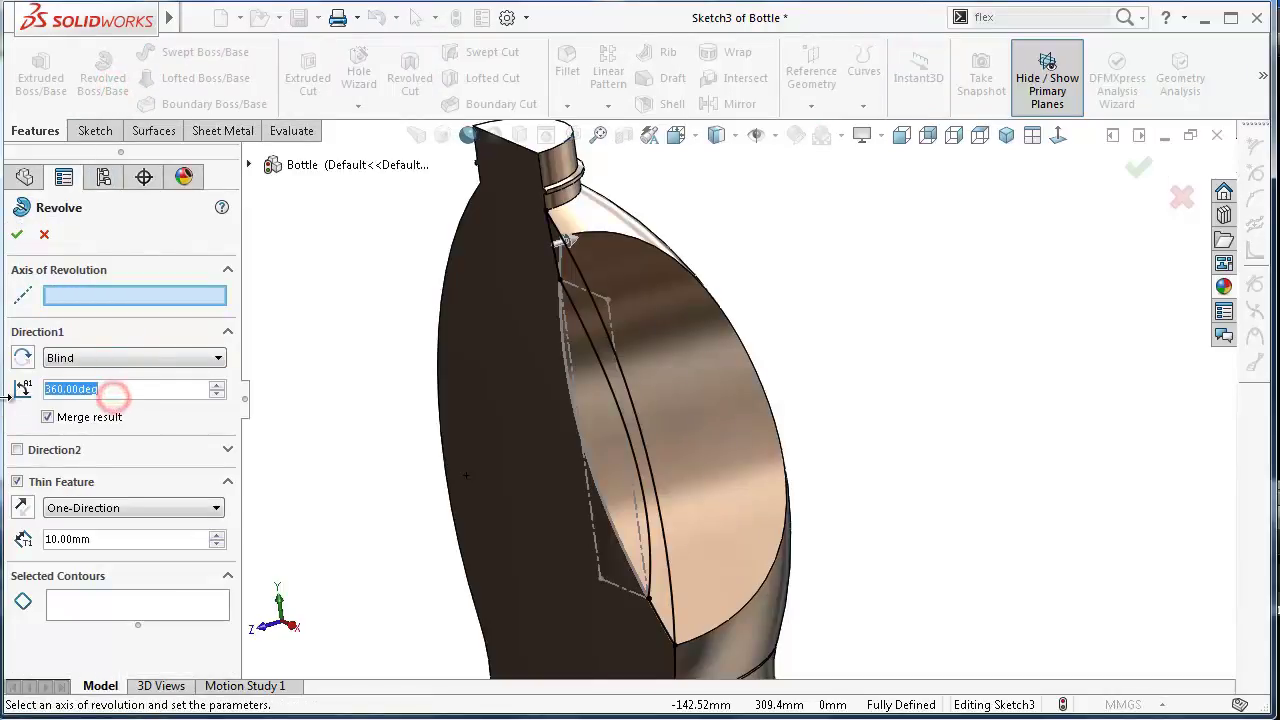
type("25")
key("Return")
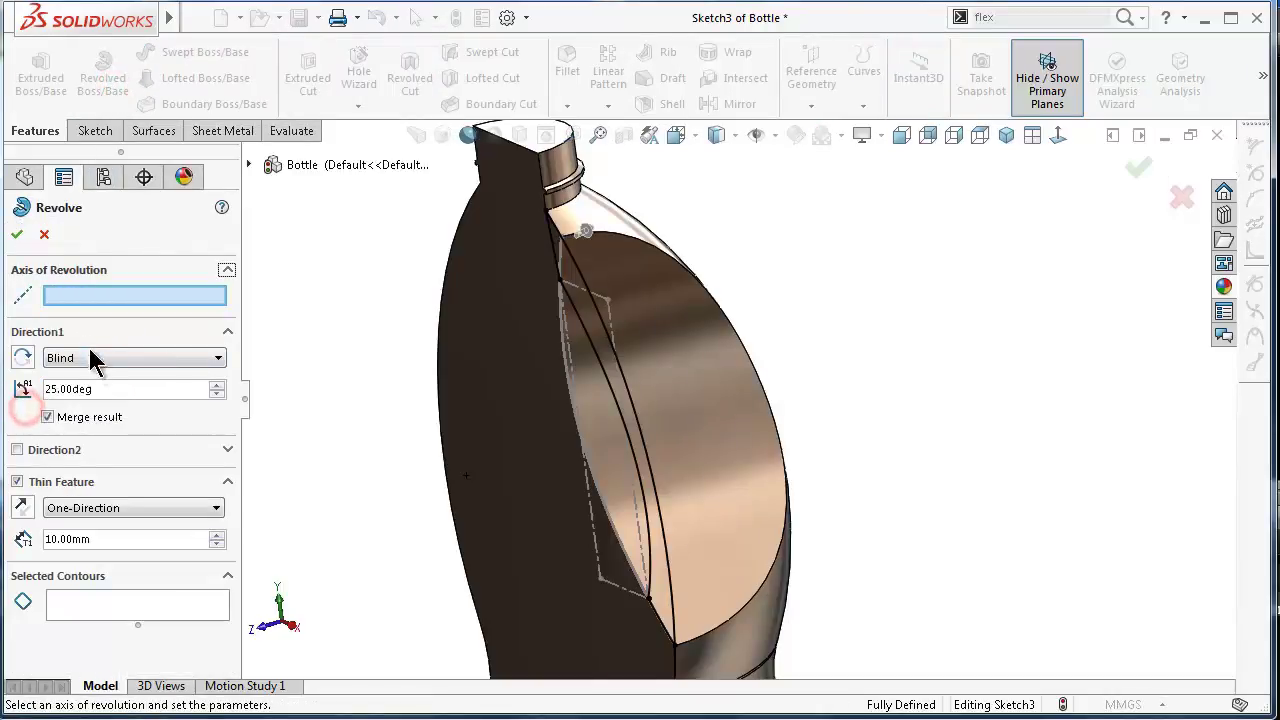
left_click(93, 357)
left_click(112, 428)
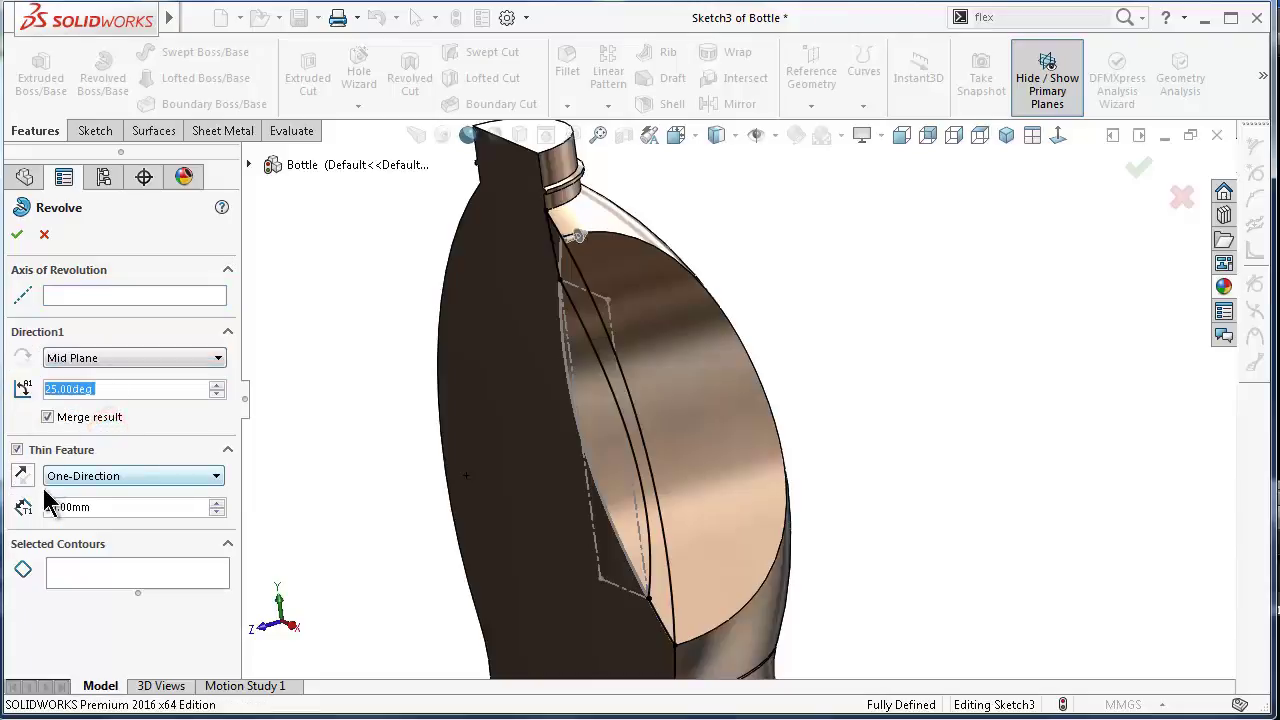
left_click(17, 450)
left_click(143, 514)
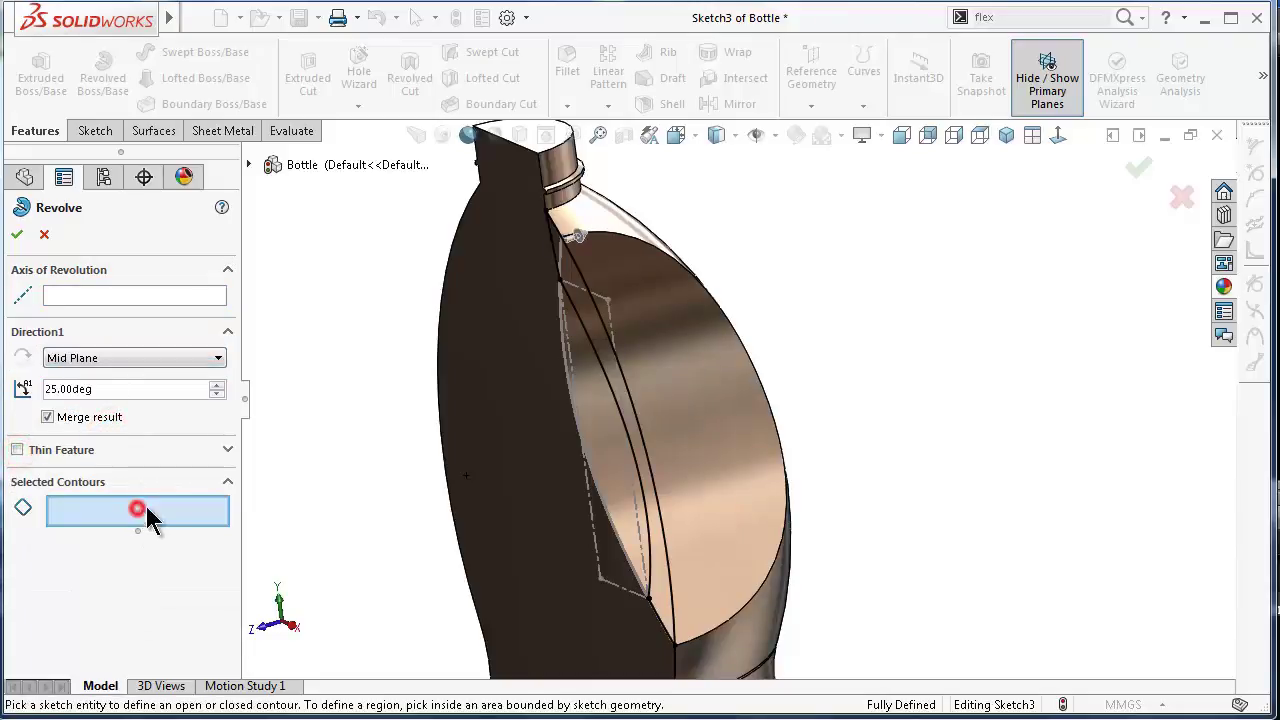
scroll(593, 274, "down", 2)
left_click(605, 285)
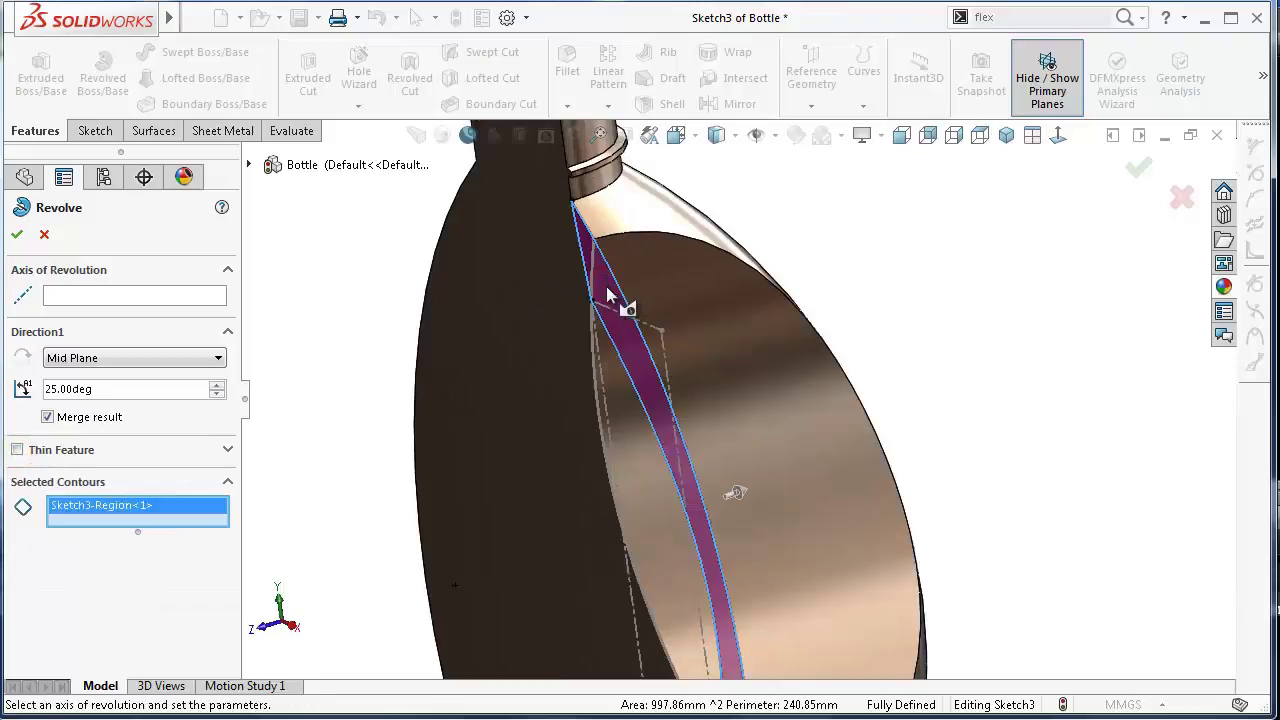
Step: Search the model and tree for a revolve axis, then cancel the revolve
left_click(138, 300)
mouse_move(543, 314)
middle_mouse_down()
mouse_move(617, 263)
mouse_move(843, 287)
middle_mouse_up()
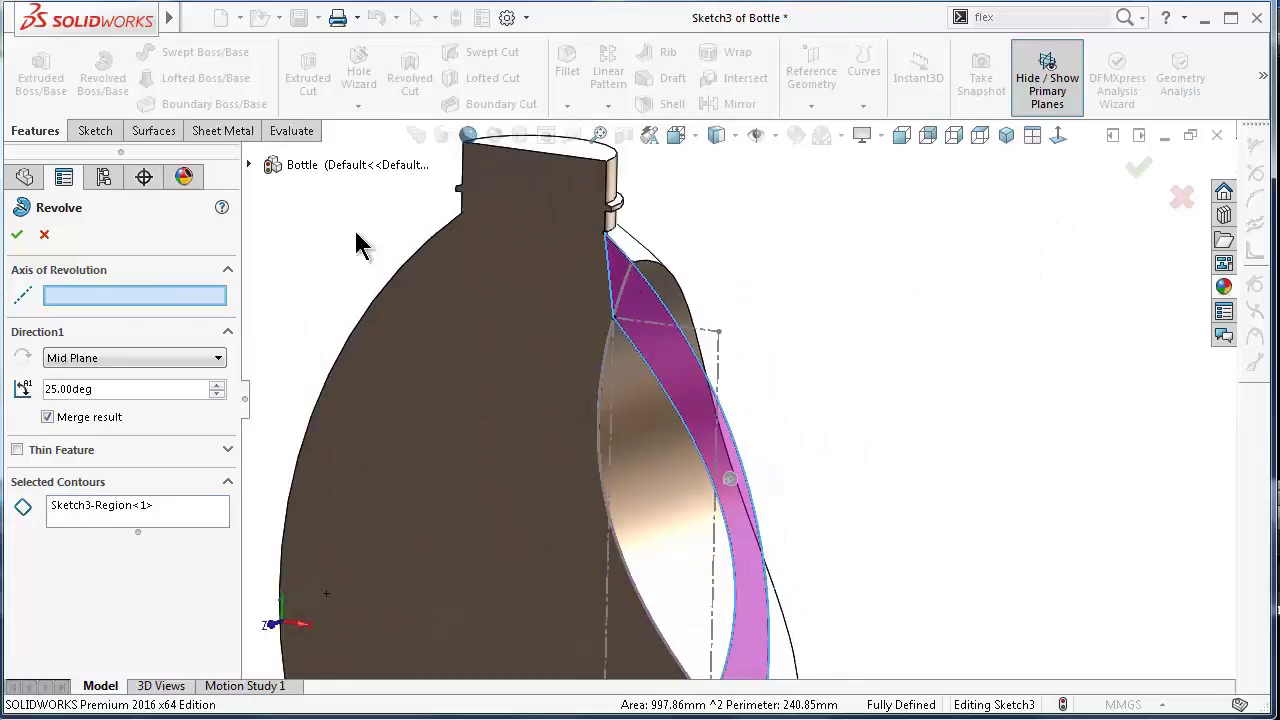
left_click(249, 164)
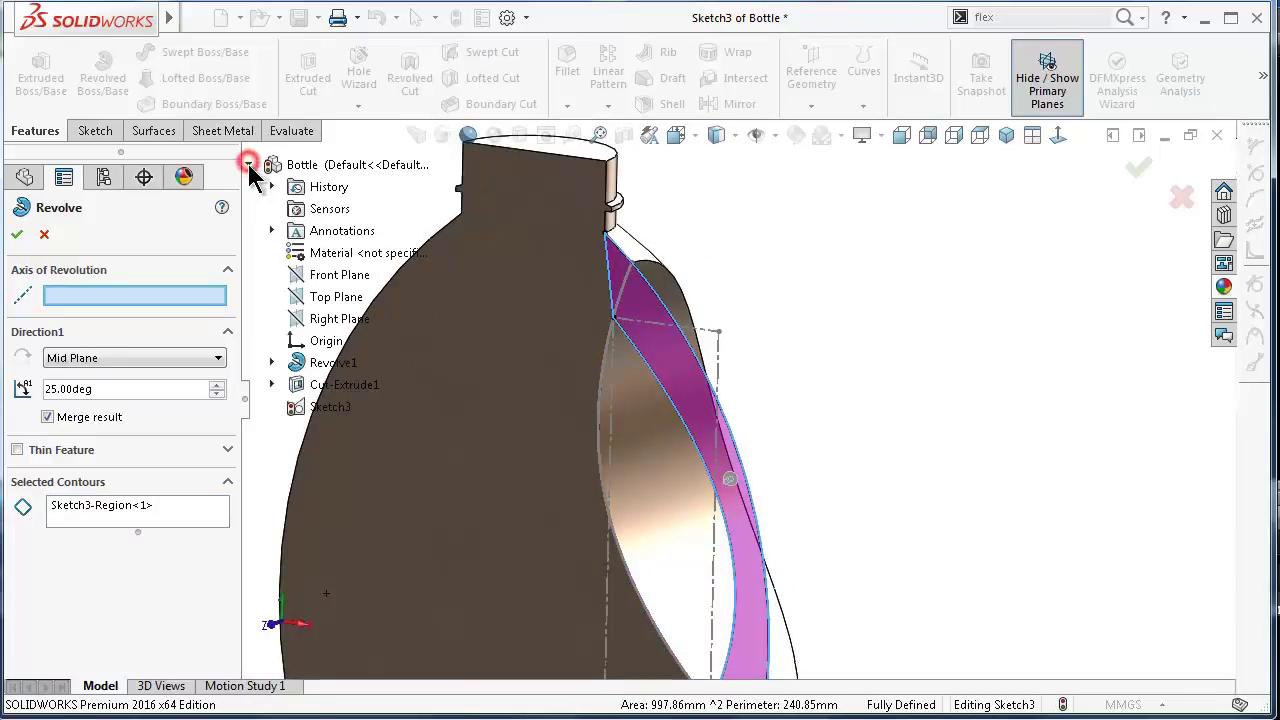
left_click(273, 363)
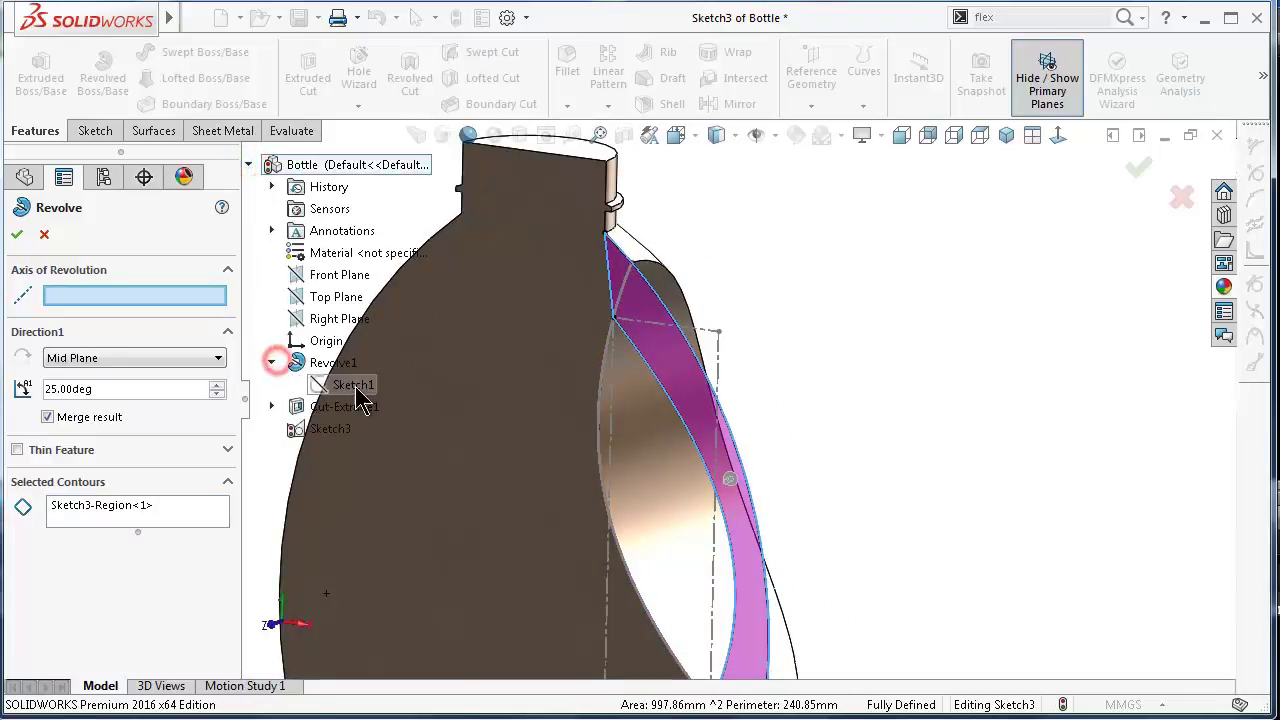
left_click(1181, 197)
Step: Make Sketch1 visible on the model and restart the revolve
left_click(90, 447)
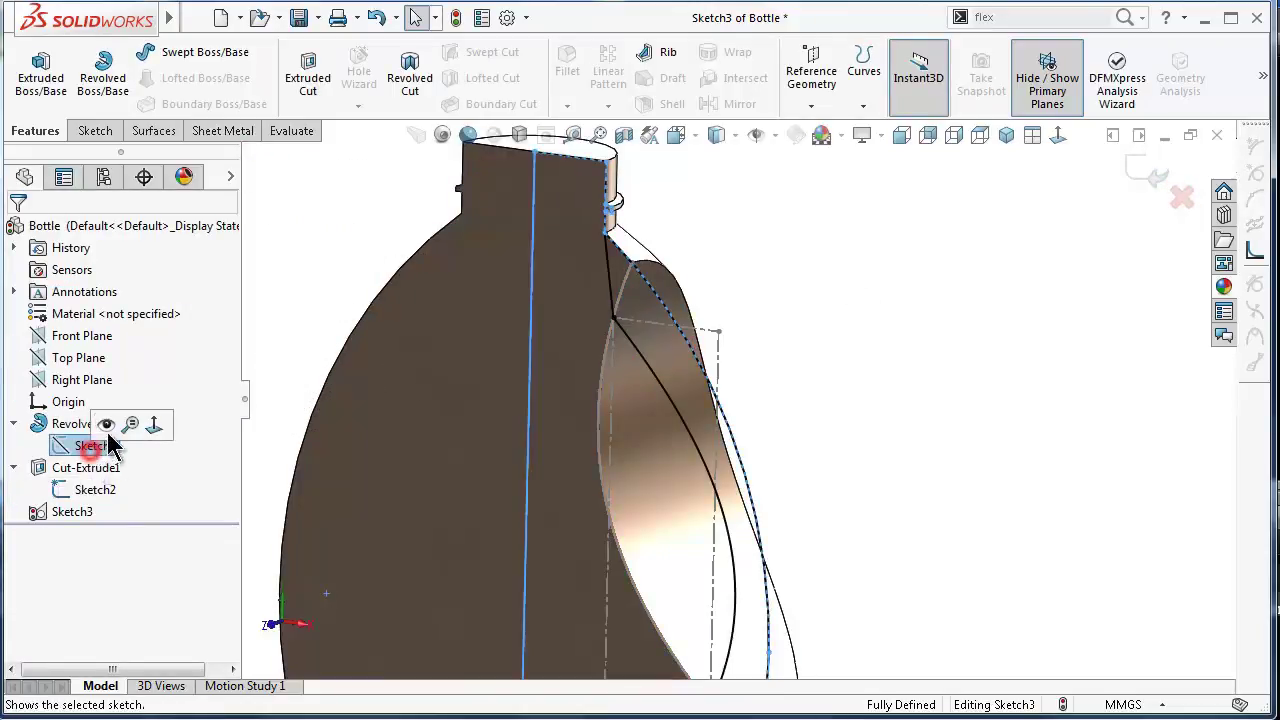
left_click(106, 424)
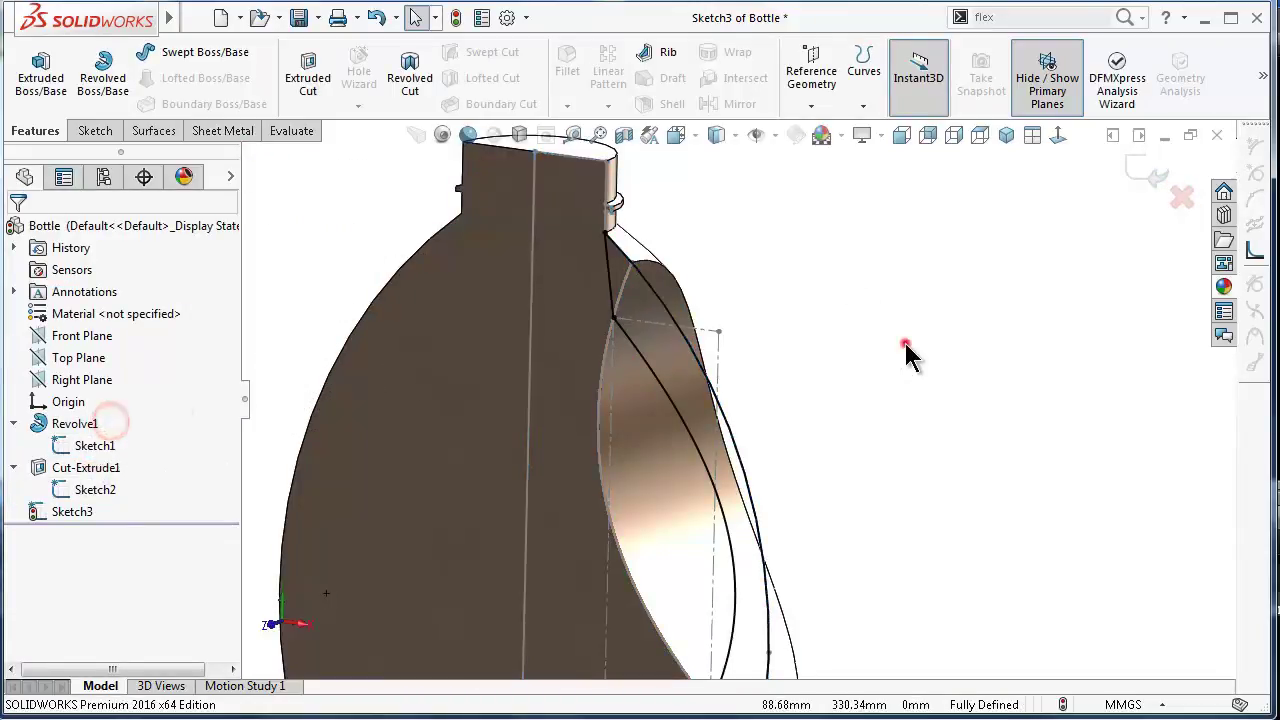
mouse_move(809, 366)
middle_mouse_down()
mouse_move(774, 380)
mouse_move(770, 397)
middle_mouse_up()
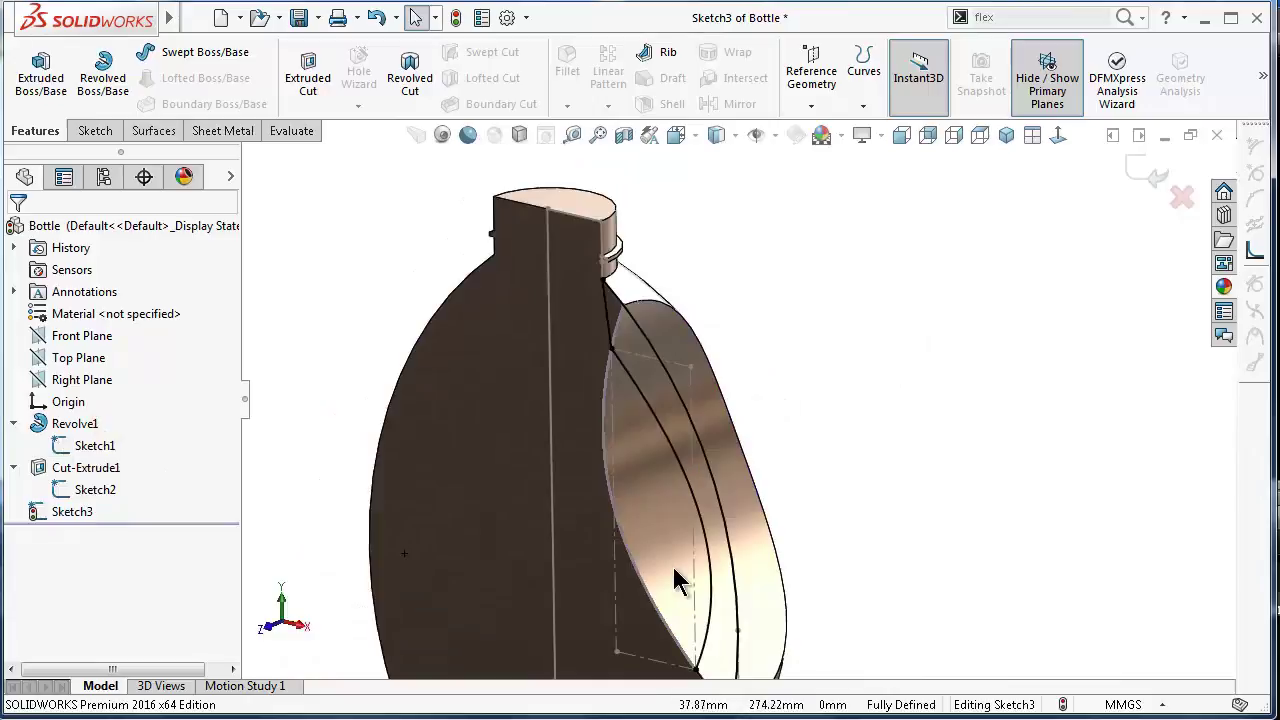
scroll(676, 582, "down", 2)
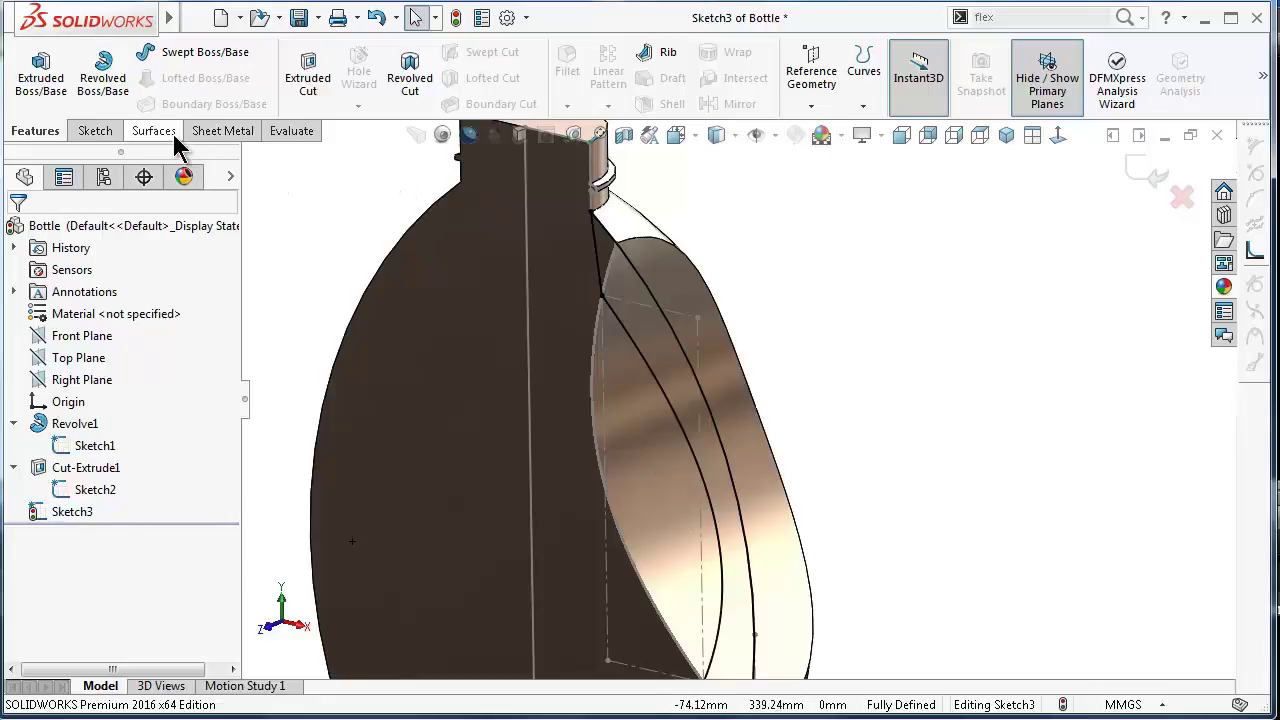
left_click(110, 90)
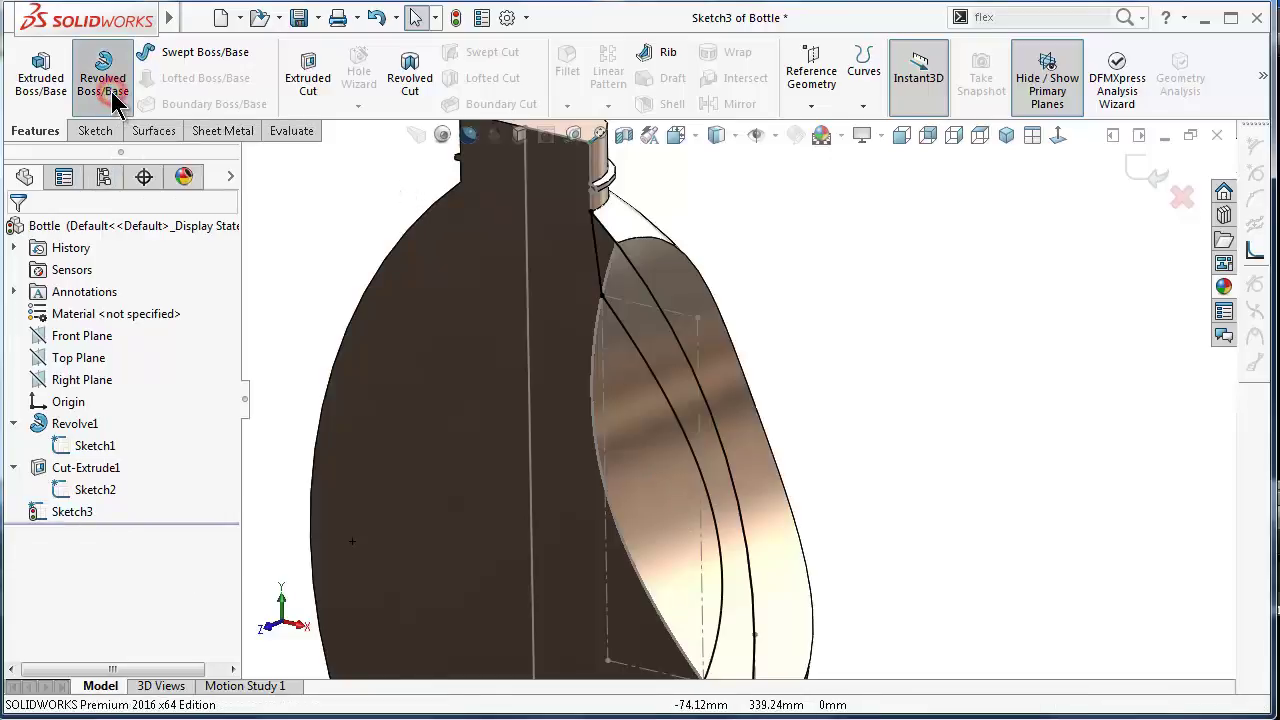
Step: Revolve the handle region 22.5° Mid Plane about Sketch1's centreline, thin off, creating Revolve2
left_click(527, 242)
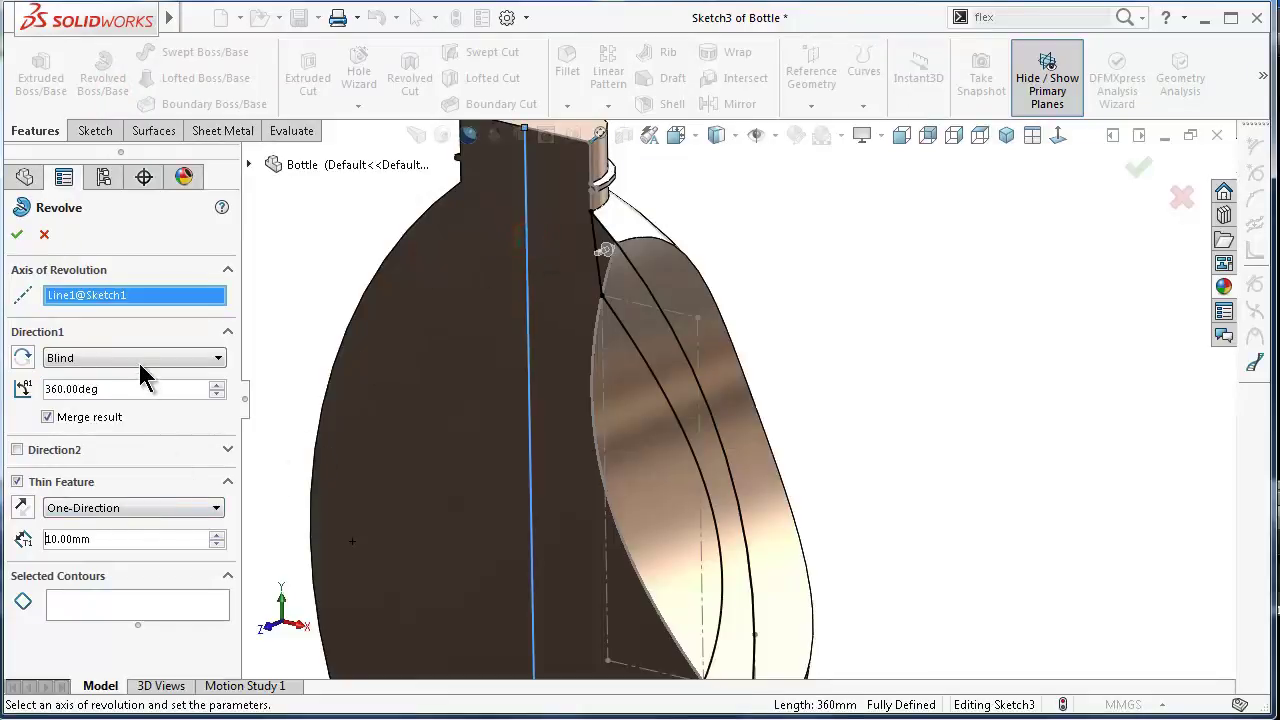
left_click(18, 482)
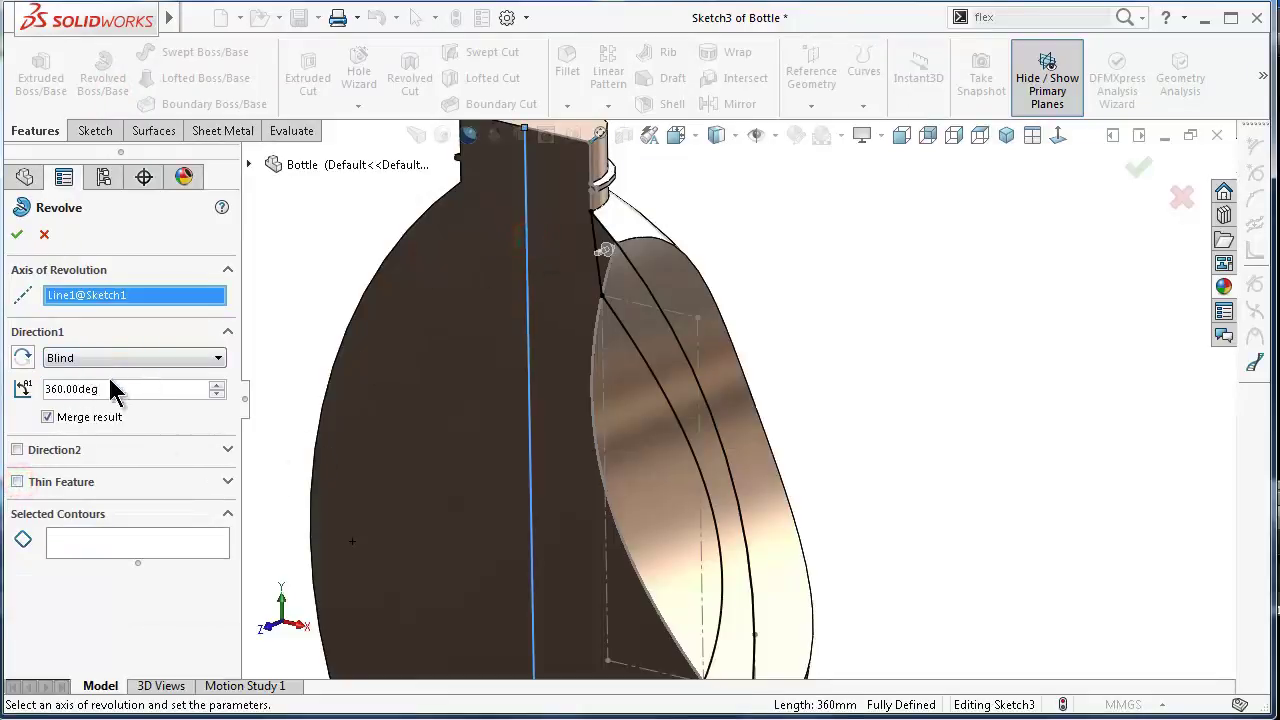
left_click(118, 388)
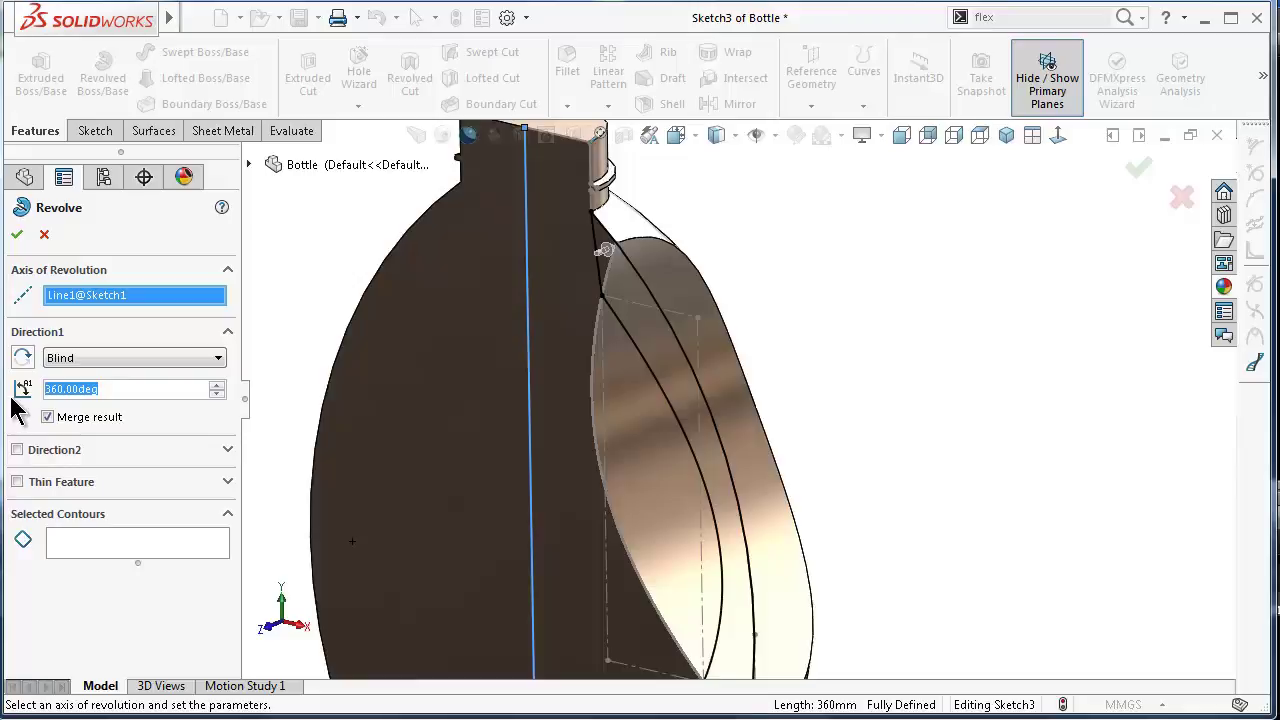
type("22")
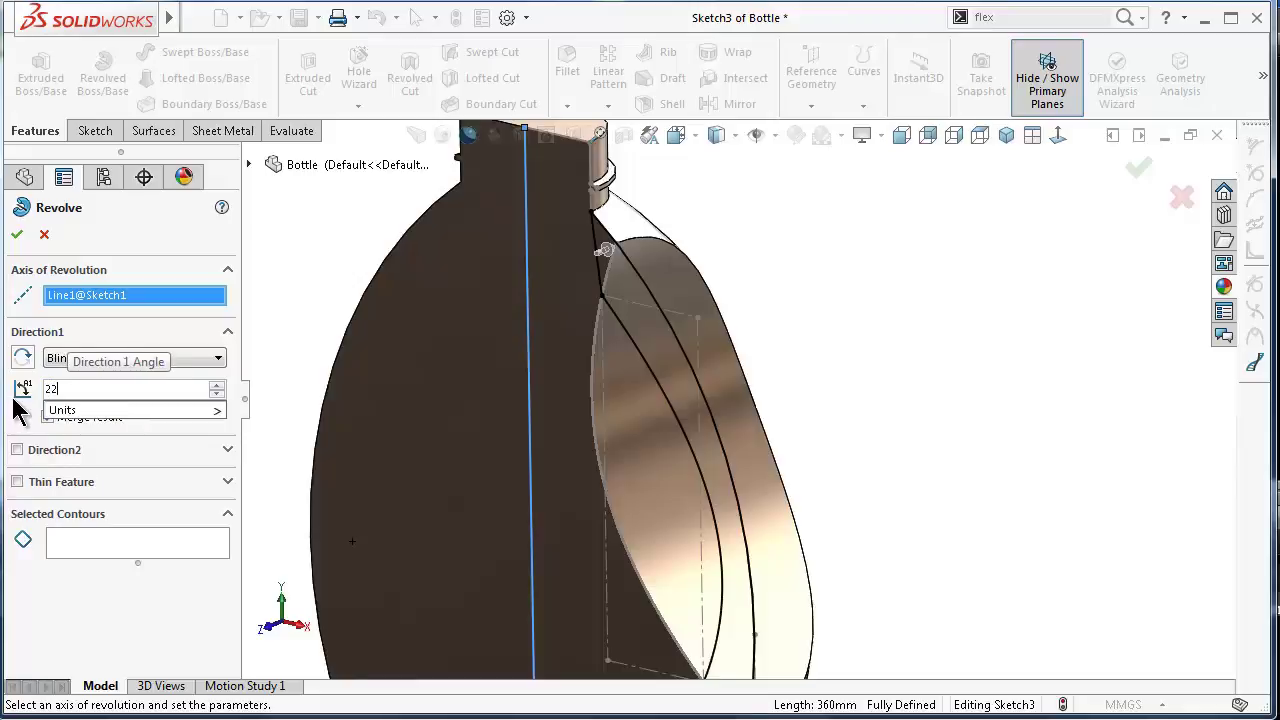
type(".5")
left_click(14, 418)
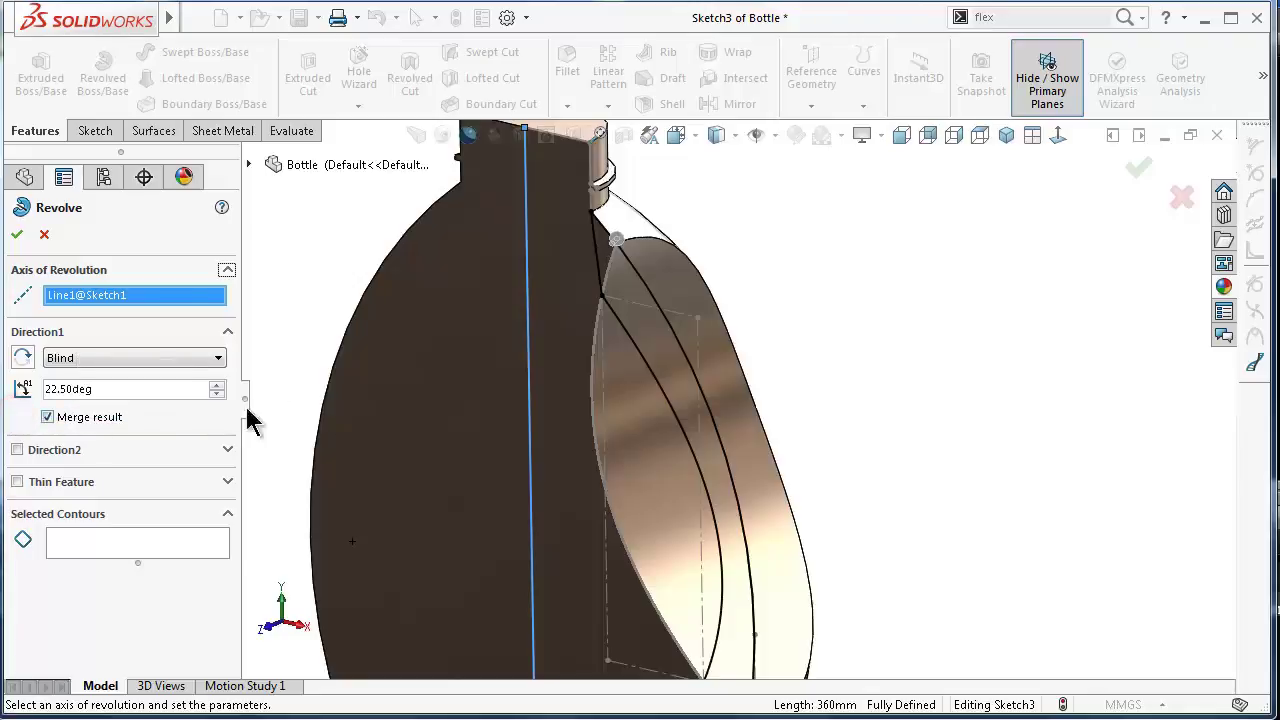
left_click(632, 297)
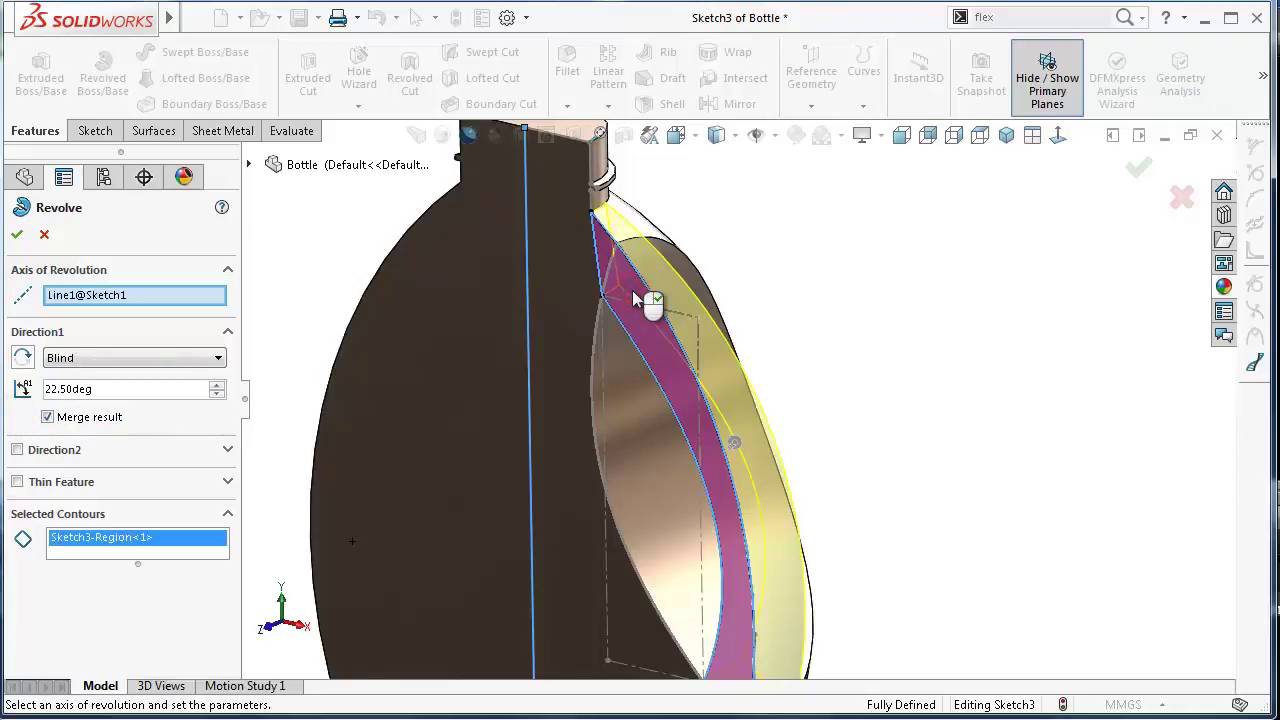
left_click(140, 360)
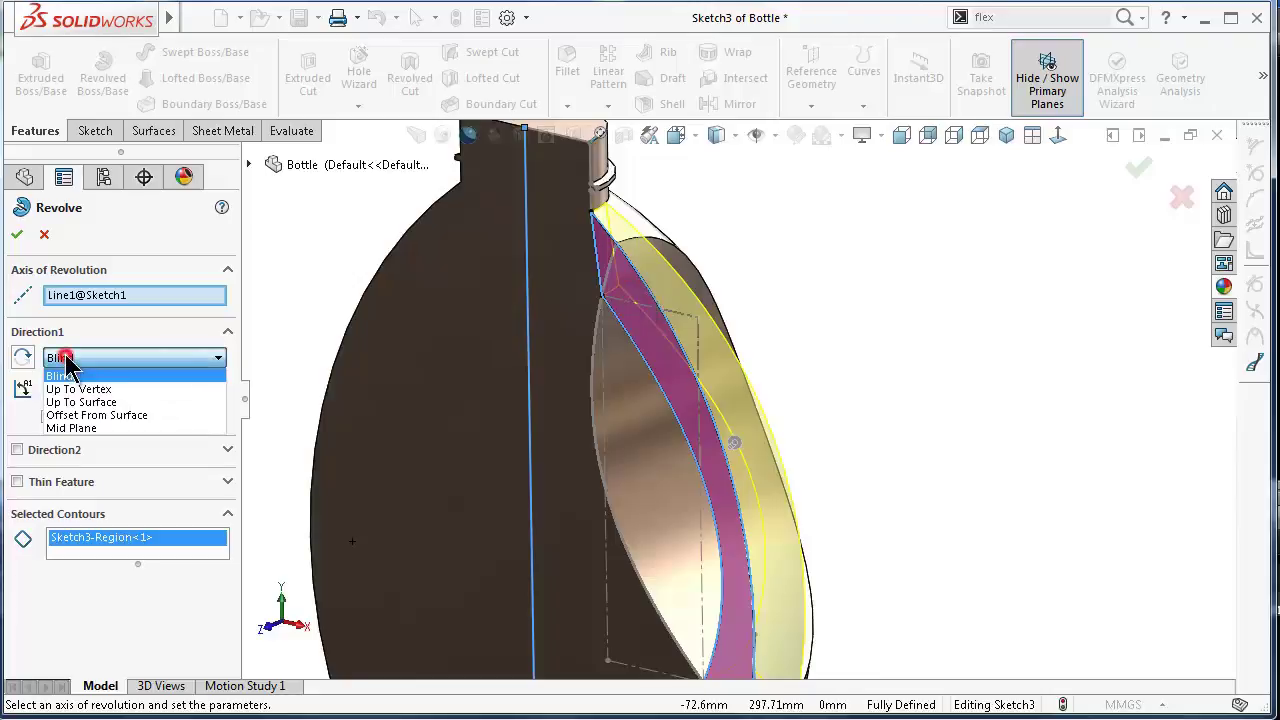
left_click(66, 428)
mouse_move(709, 353)
middle_mouse_down()
mouse_move(680, 373)
mouse_move(680, 343)
mouse_move(605, 245)
middle_mouse_up()
type("11.25")
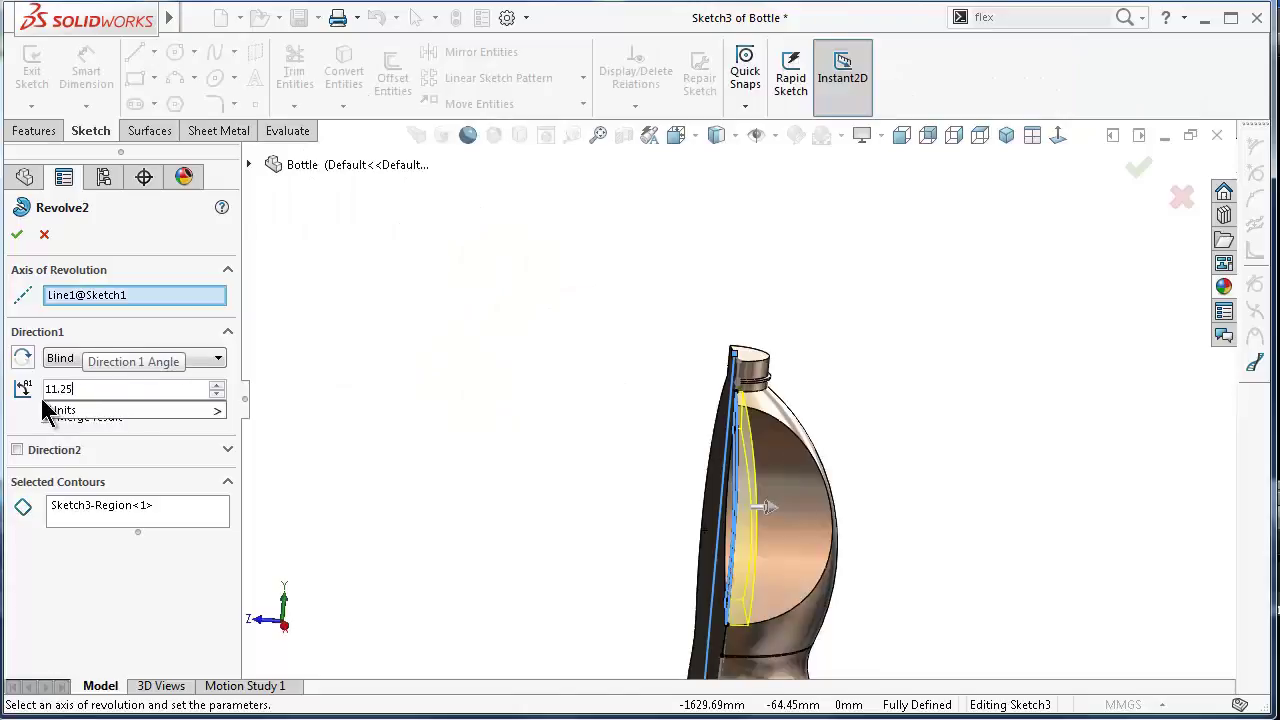
mouse_move(583, 323)
middle_mouse_down()
mouse_move(660, 423)
mouse_move(676, 494)
mouse_move(720, 485)
middle_mouse_up()
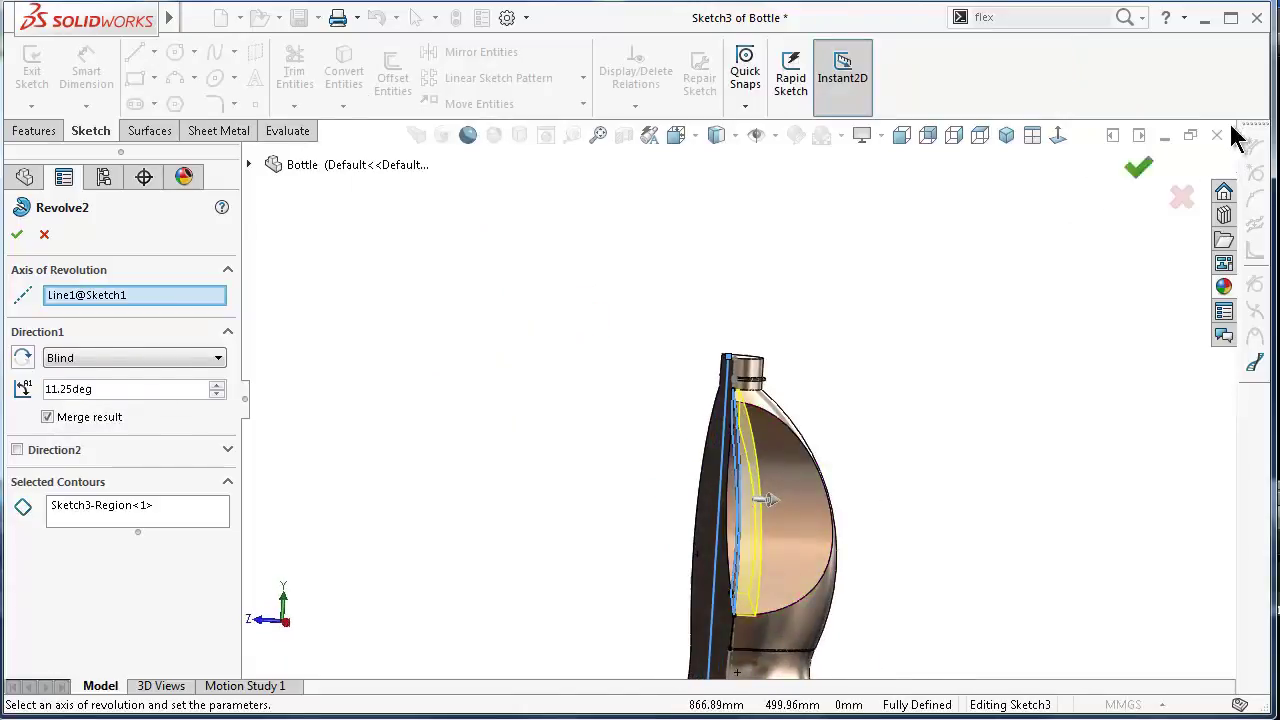
left_click(1140, 166)
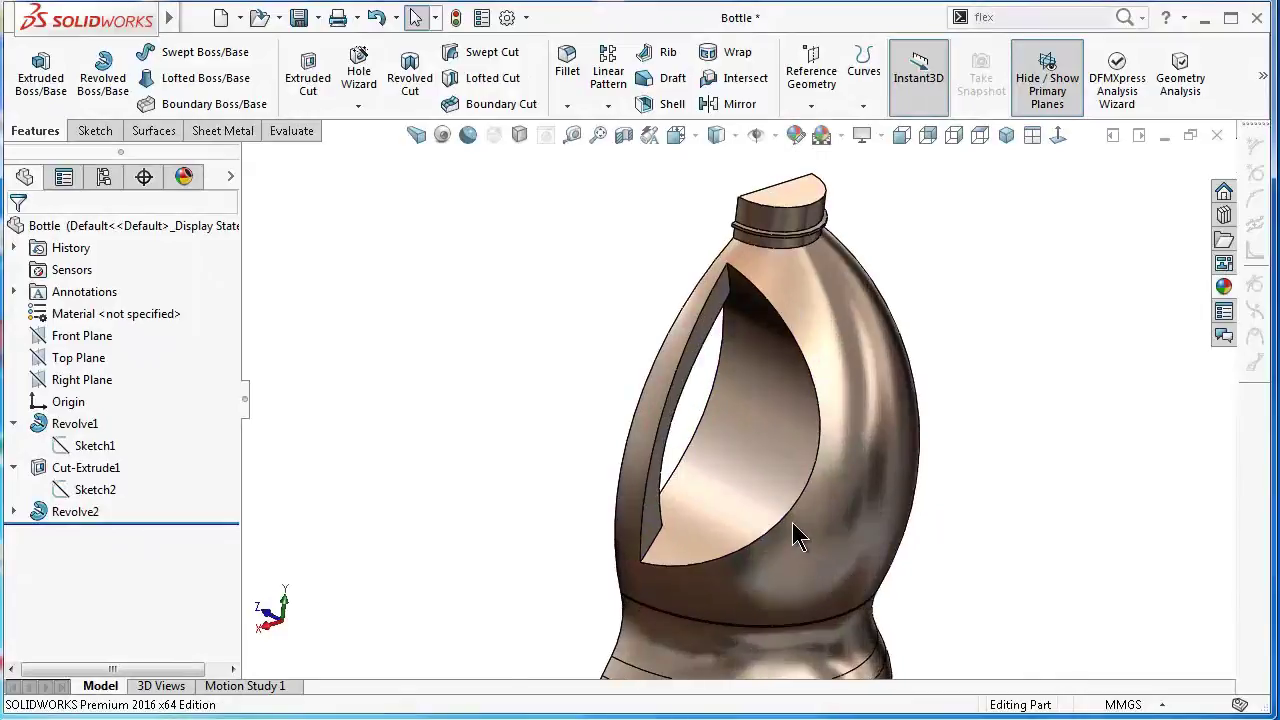
scroll(797, 537, "down", 3)
Step: Fillet one handle opening edge with a 14.5 mm radius
left_click(566, 60)
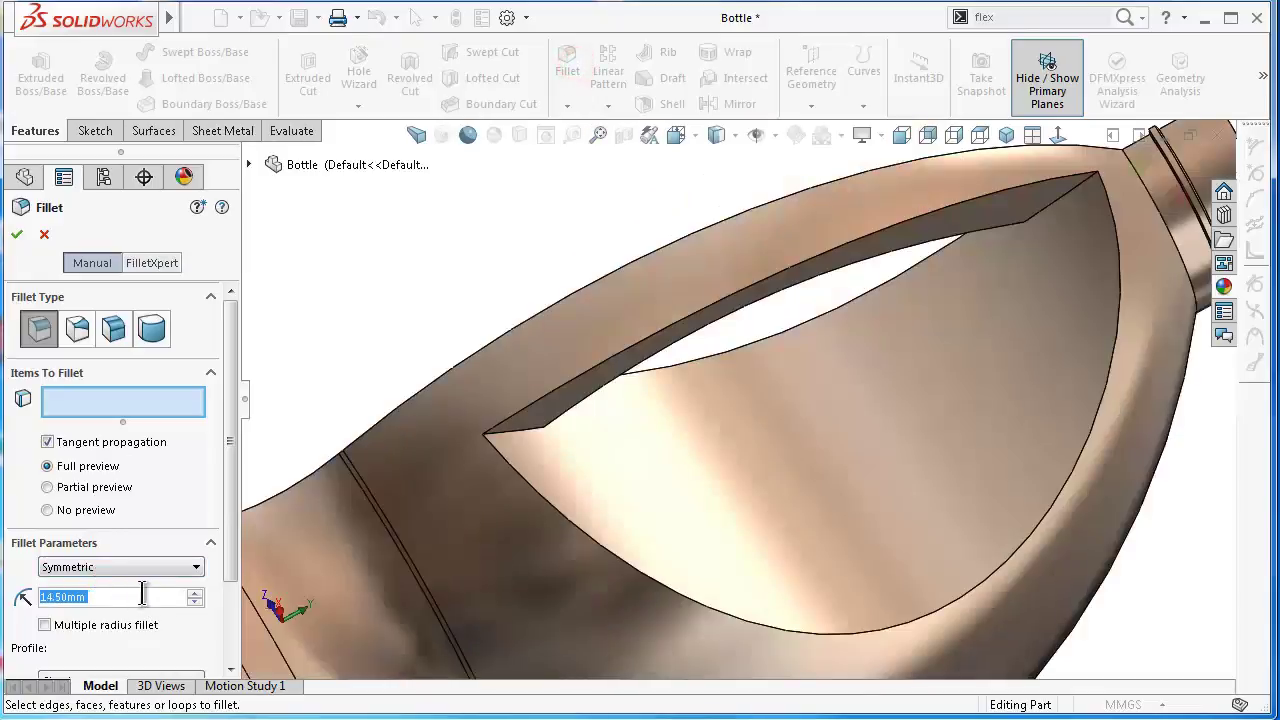
scroll(565, 505, "down", 2)
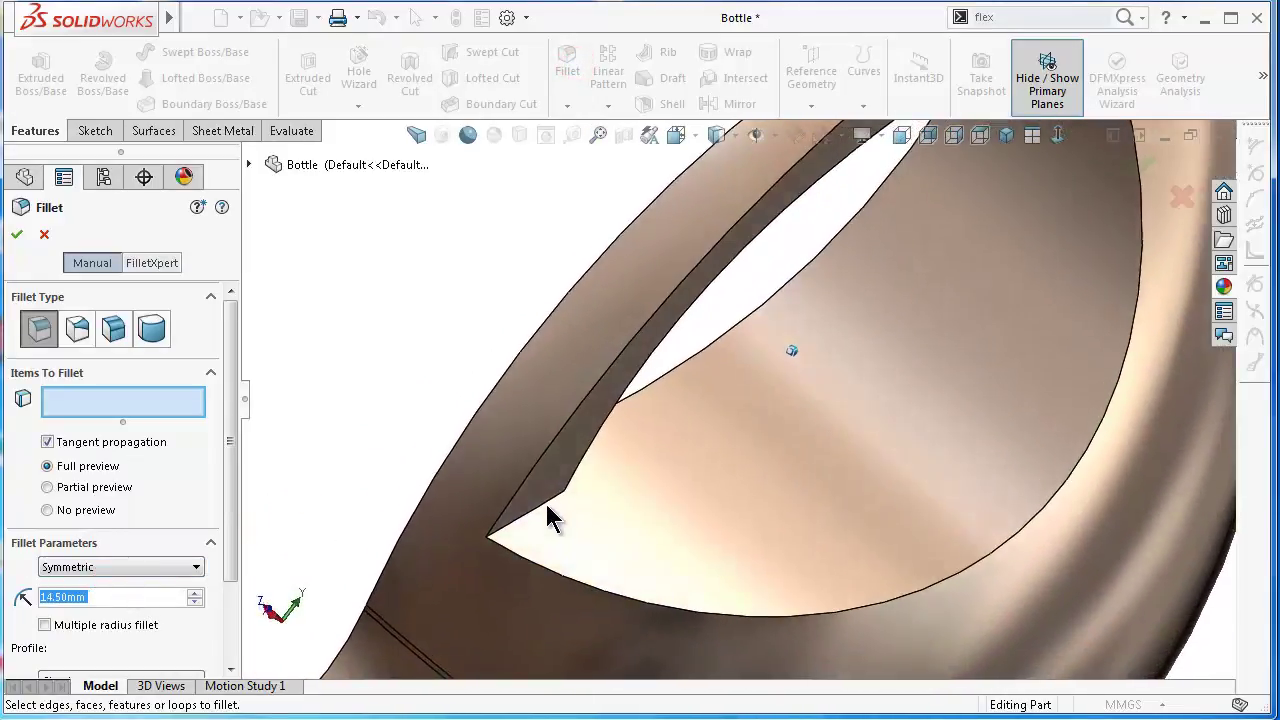
left_click(545, 499)
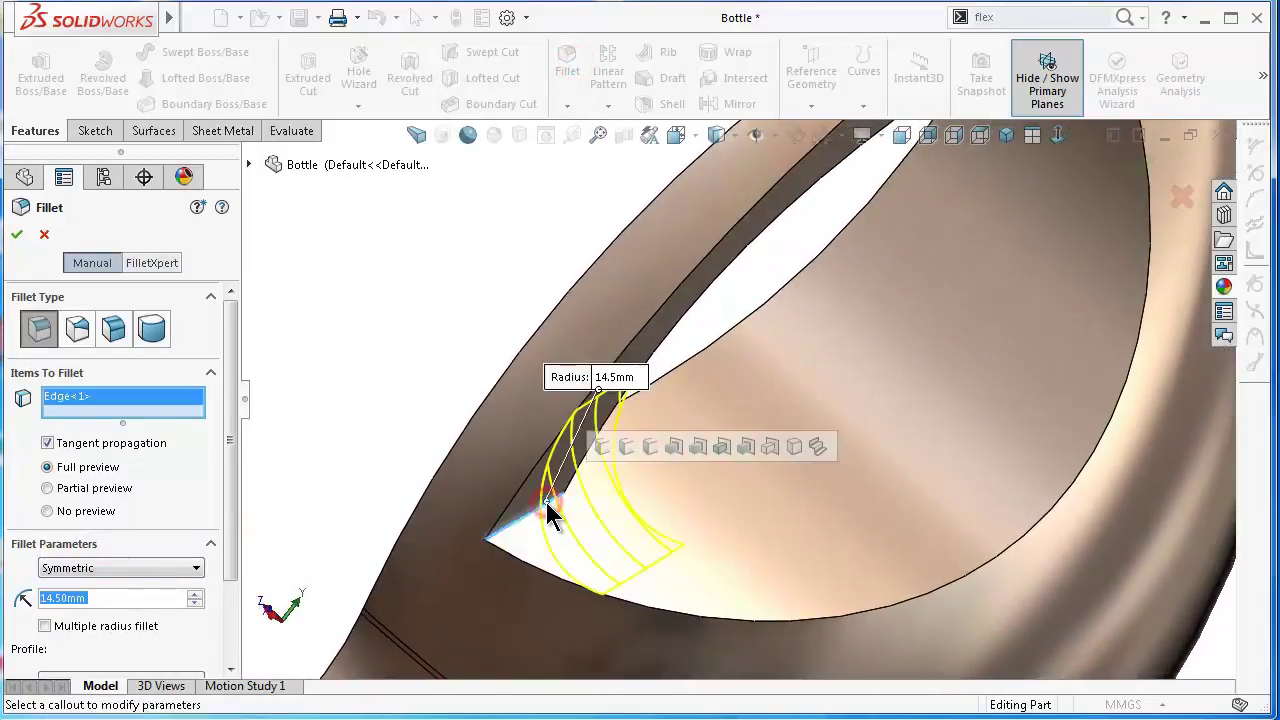
left_click(15, 237)
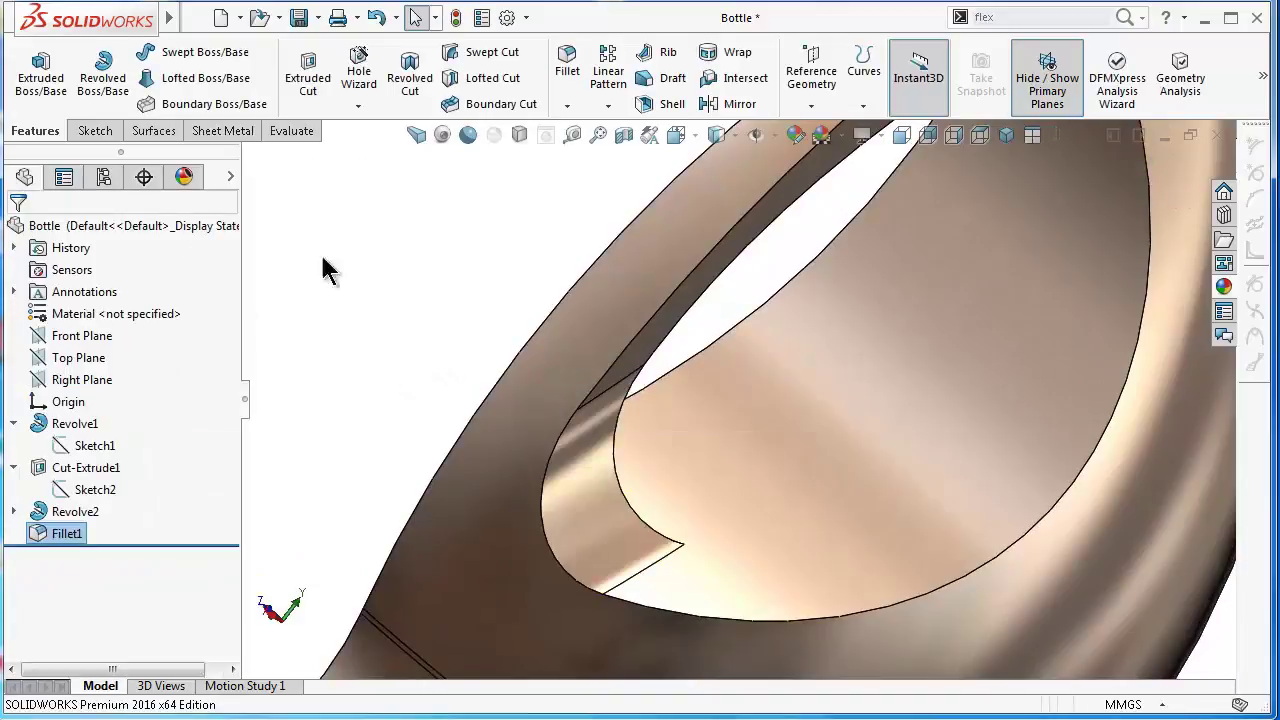
key("Left")
key("Left")
key("Left")
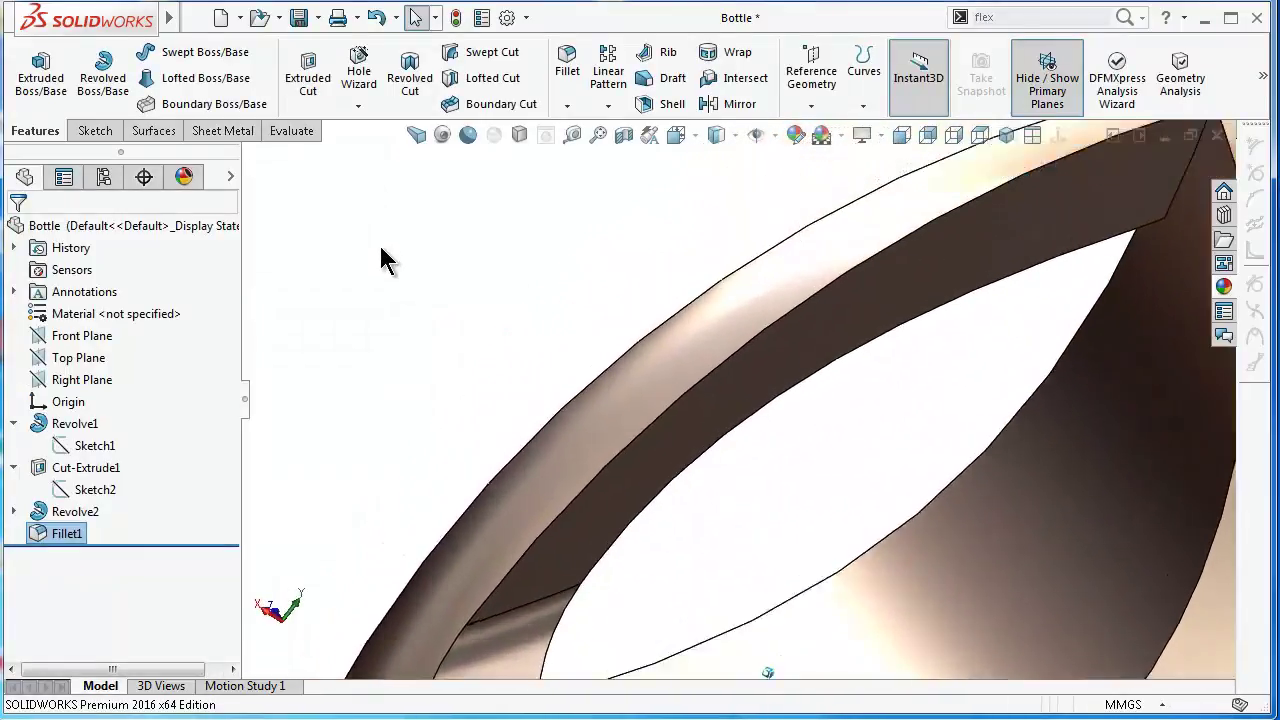
scroll(548, 262, "up", 5)
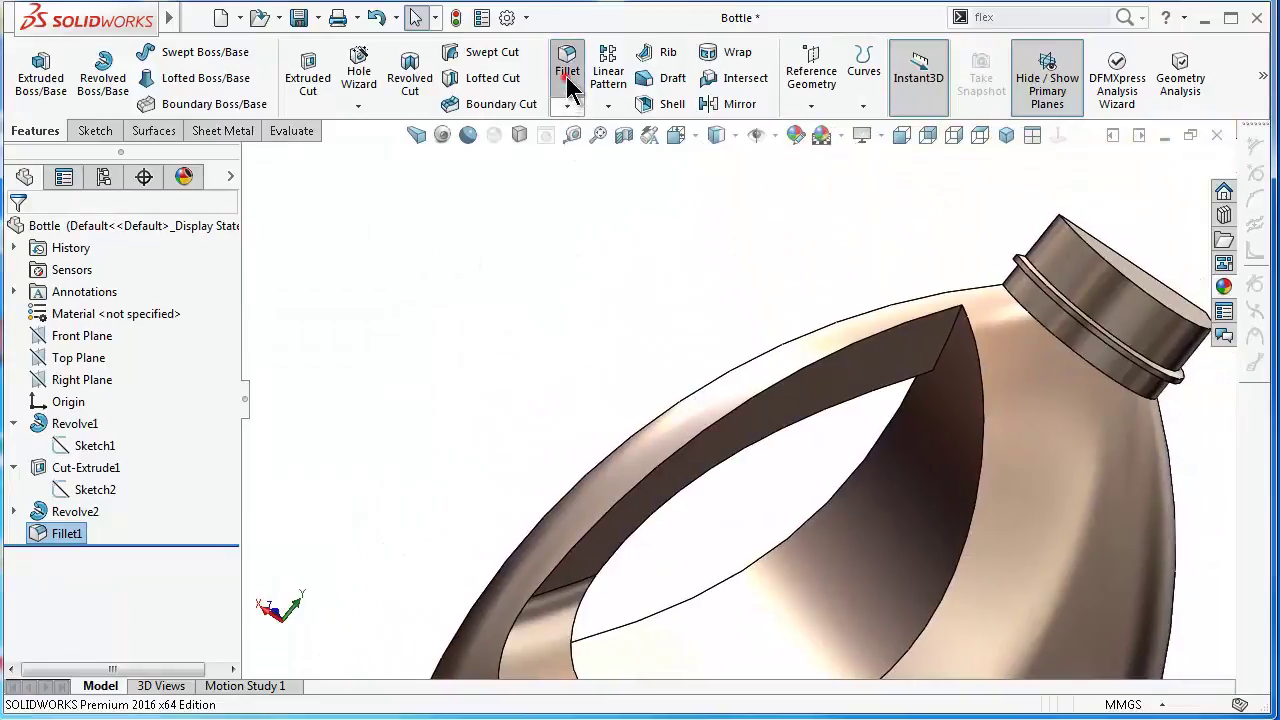
Step: Fillet the other handle corner edge with a 12.5 mm radius
left_click(566, 66)
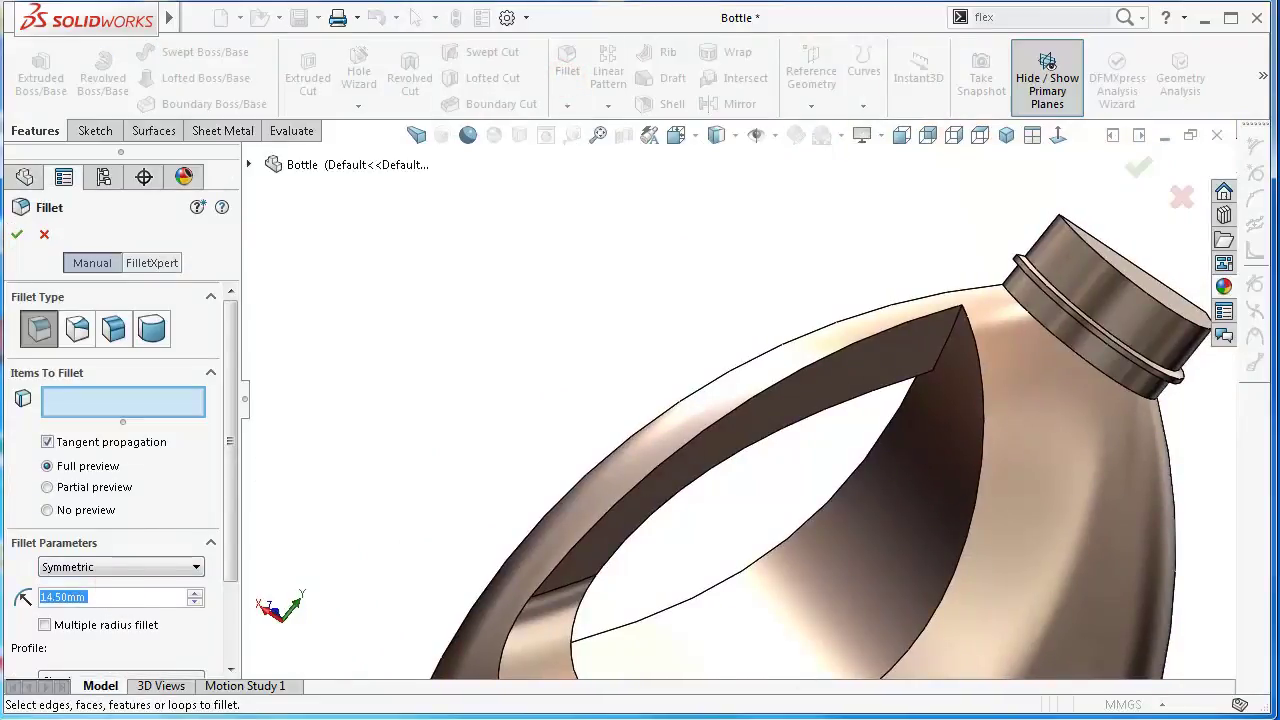
key("Escape")
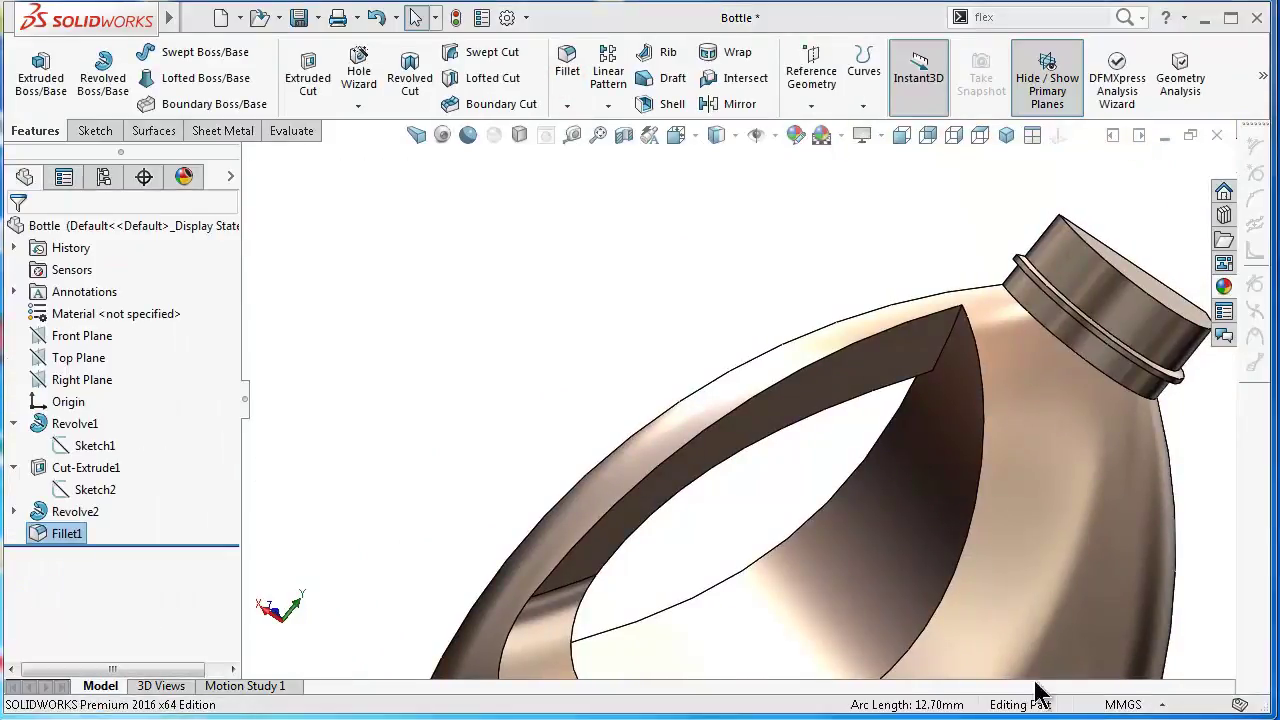
left_click(566, 72)
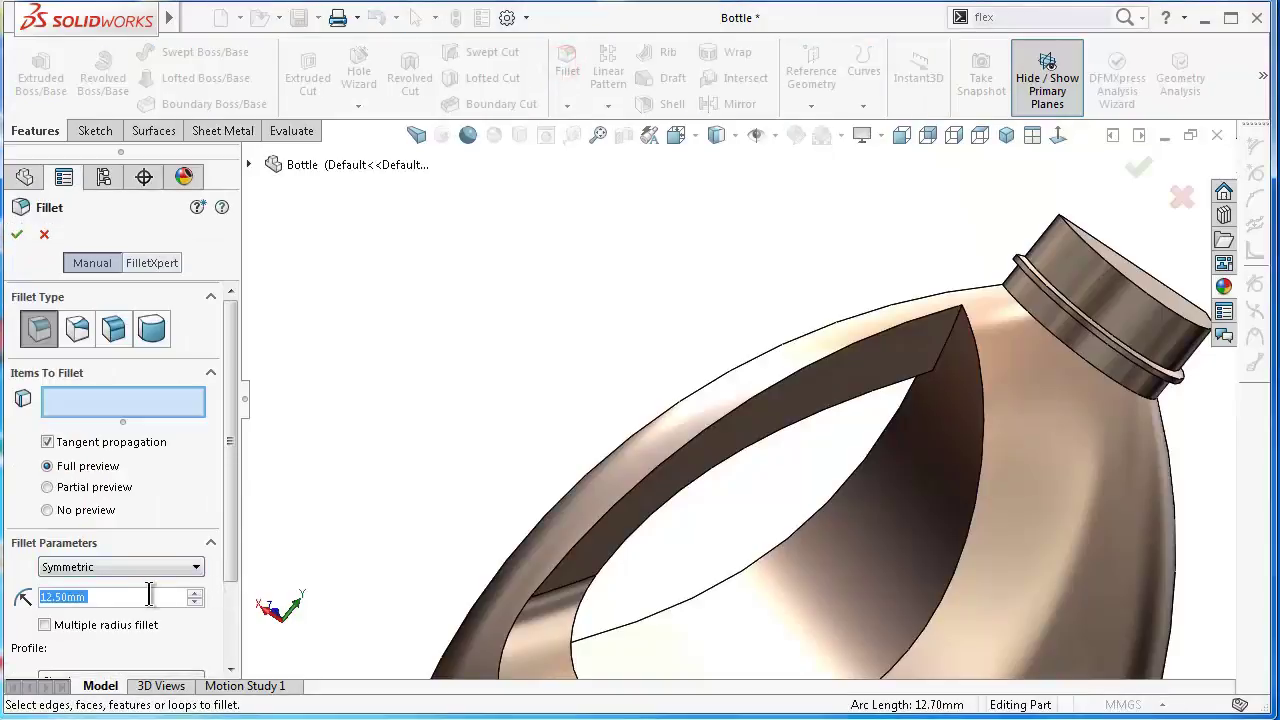
double_click(134, 598)
type("12.5")
left_click(574, 258)
scroll(960, 345, "down", 3)
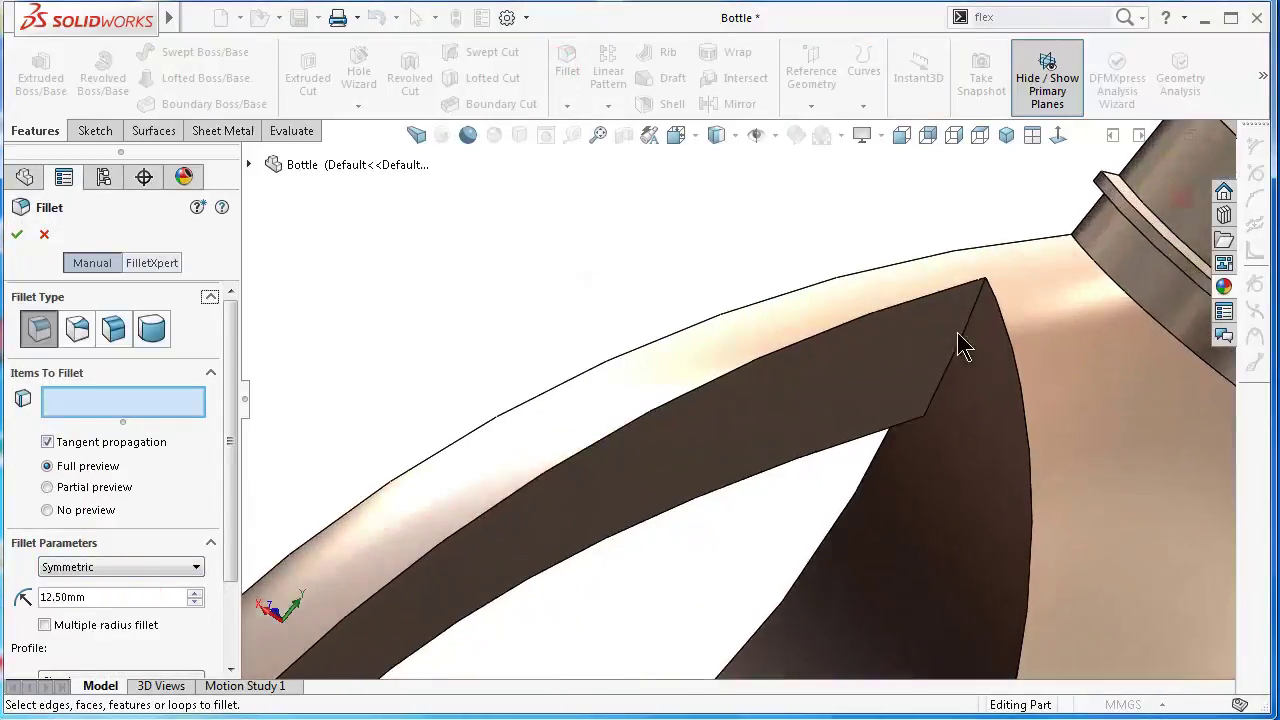
left_click(977, 300)
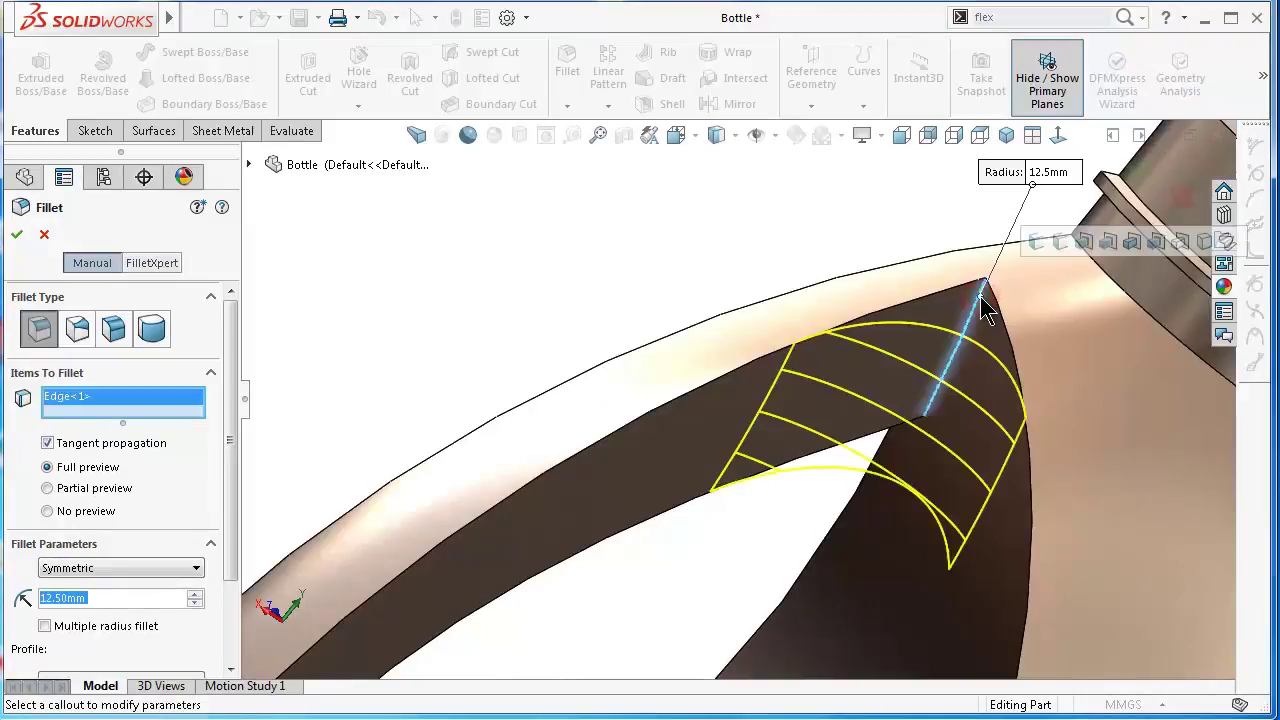
left_click(18, 238)
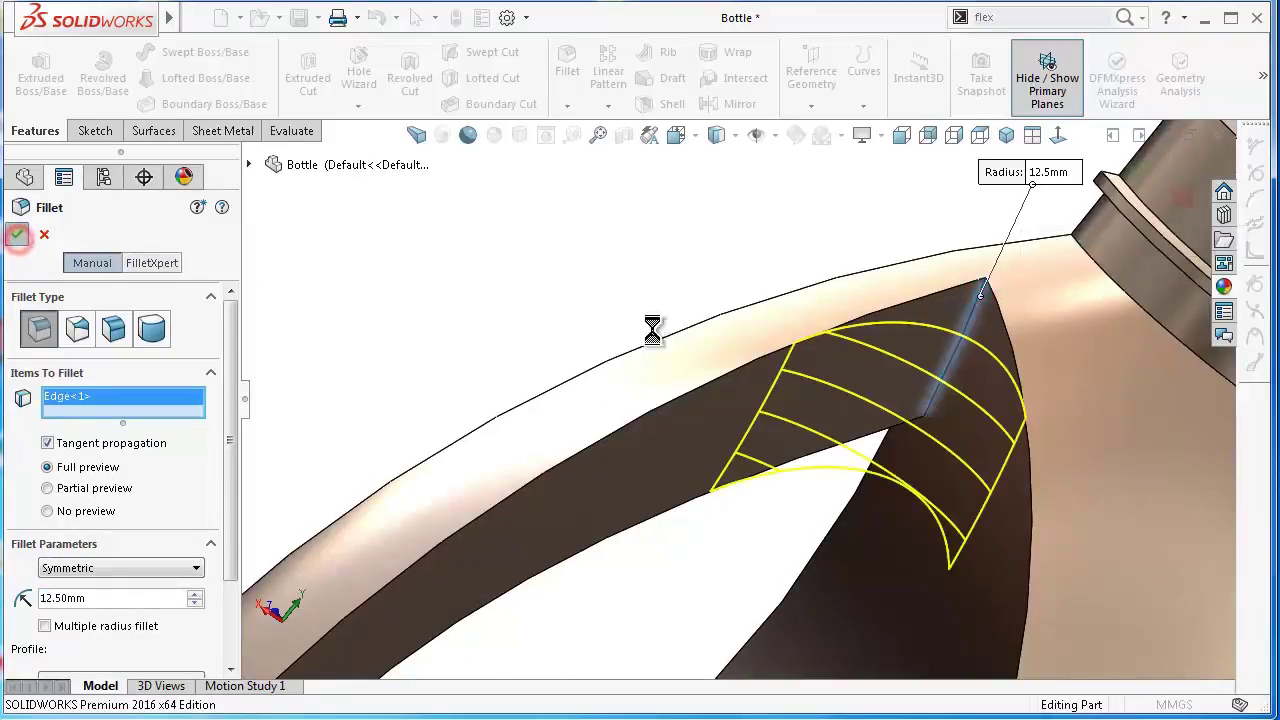
Step: Confirm the 12.5 mm fillet and turn the bottle to a straight side view
left_click(661, 300)
scroll(675, 385, "up", 3)
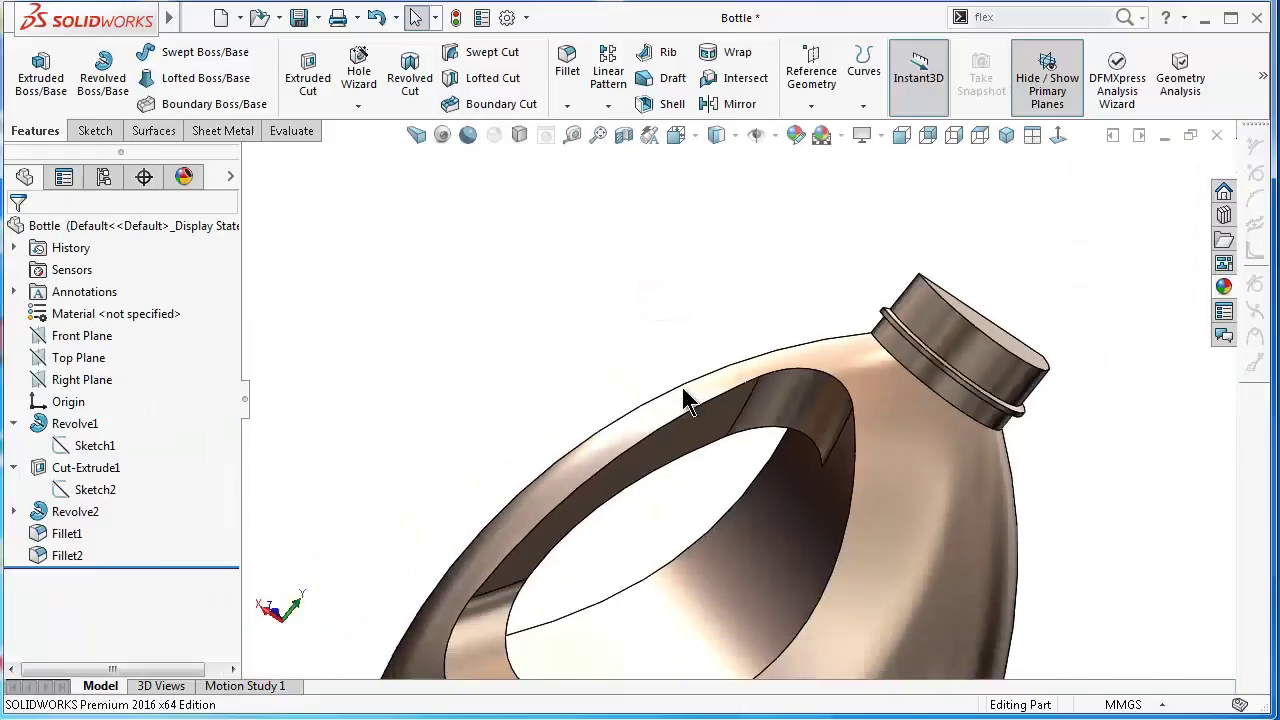
mouse_move(690, 447)
middle_mouse_down()
mouse_move(706, 466)
mouse_move(755, 398)
middle_mouse_up()
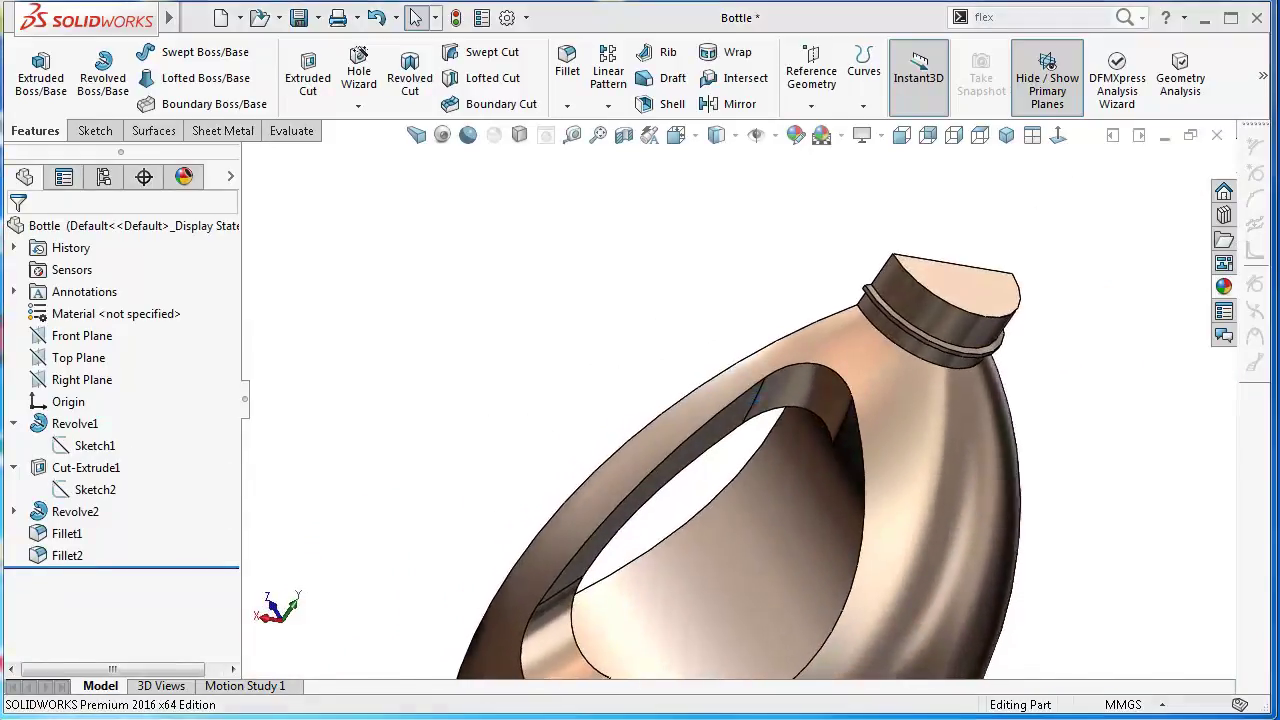
right_click_drag(586, 363, 983, 426)
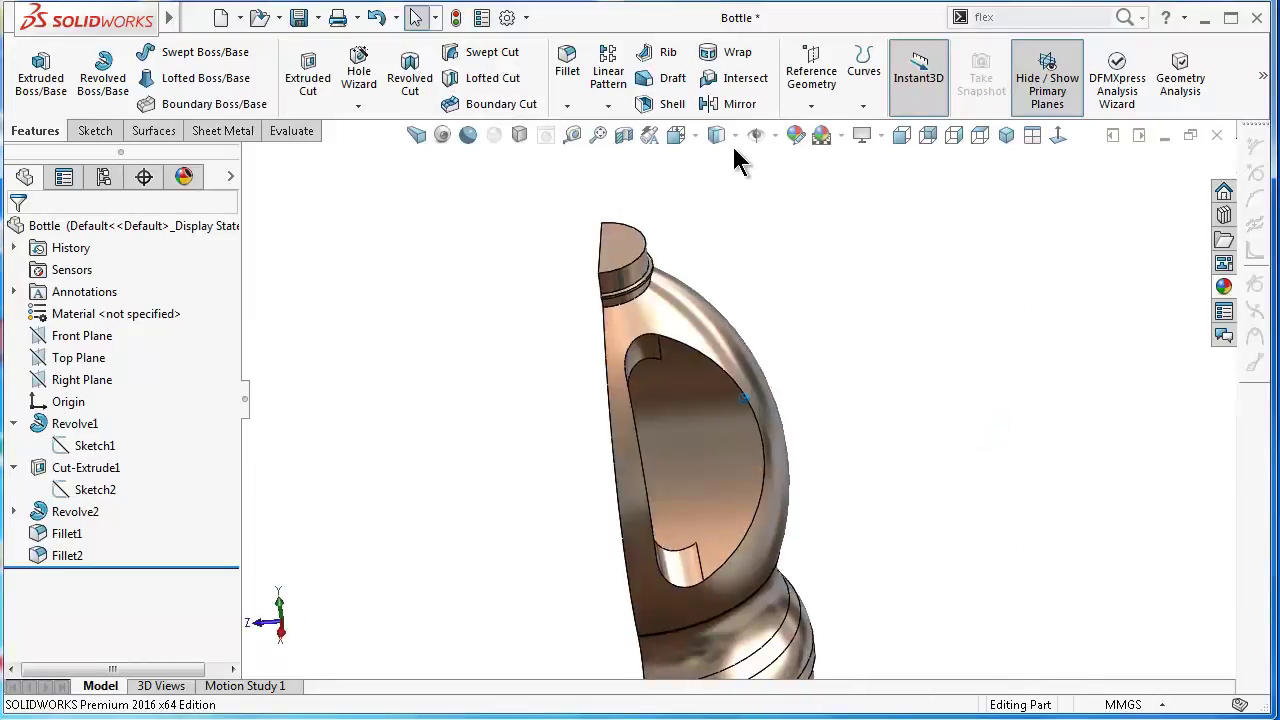
Step: Mirror the bottle body across its flat side face, creating Mirror1
left_click(740, 108)
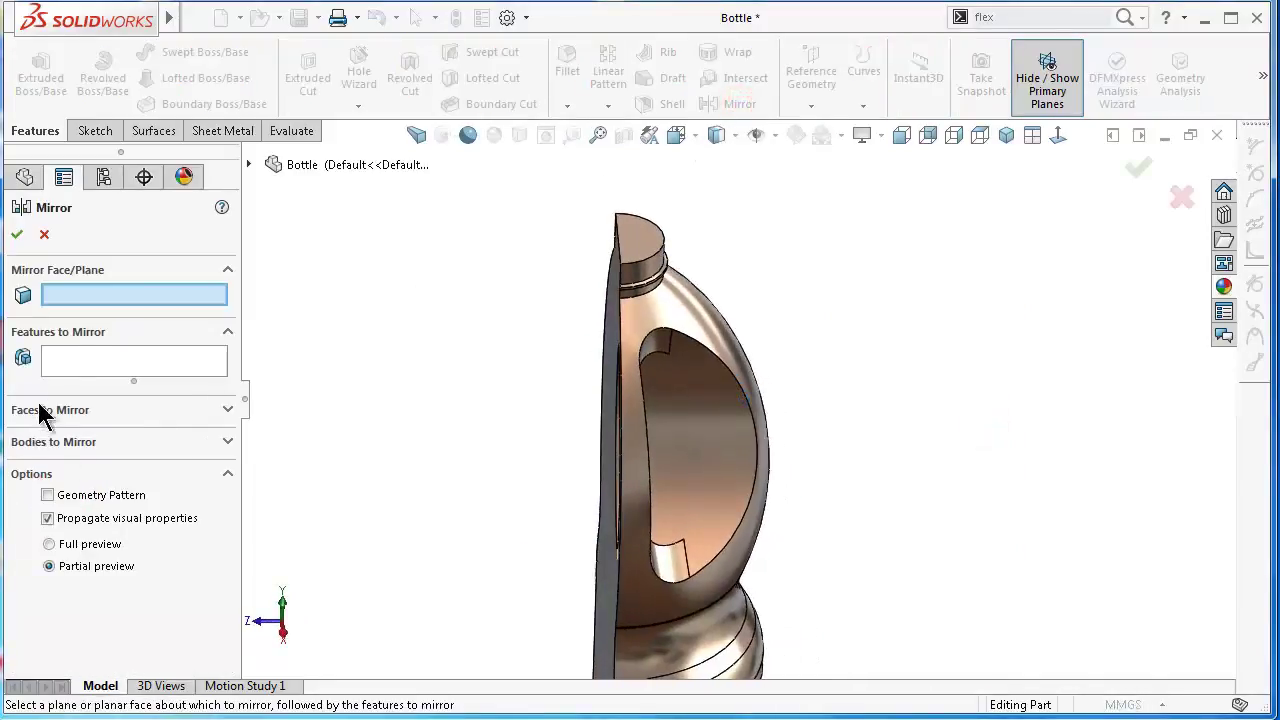
middle_click_drag(400, 310, 594, 306)
left_click(594, 302)
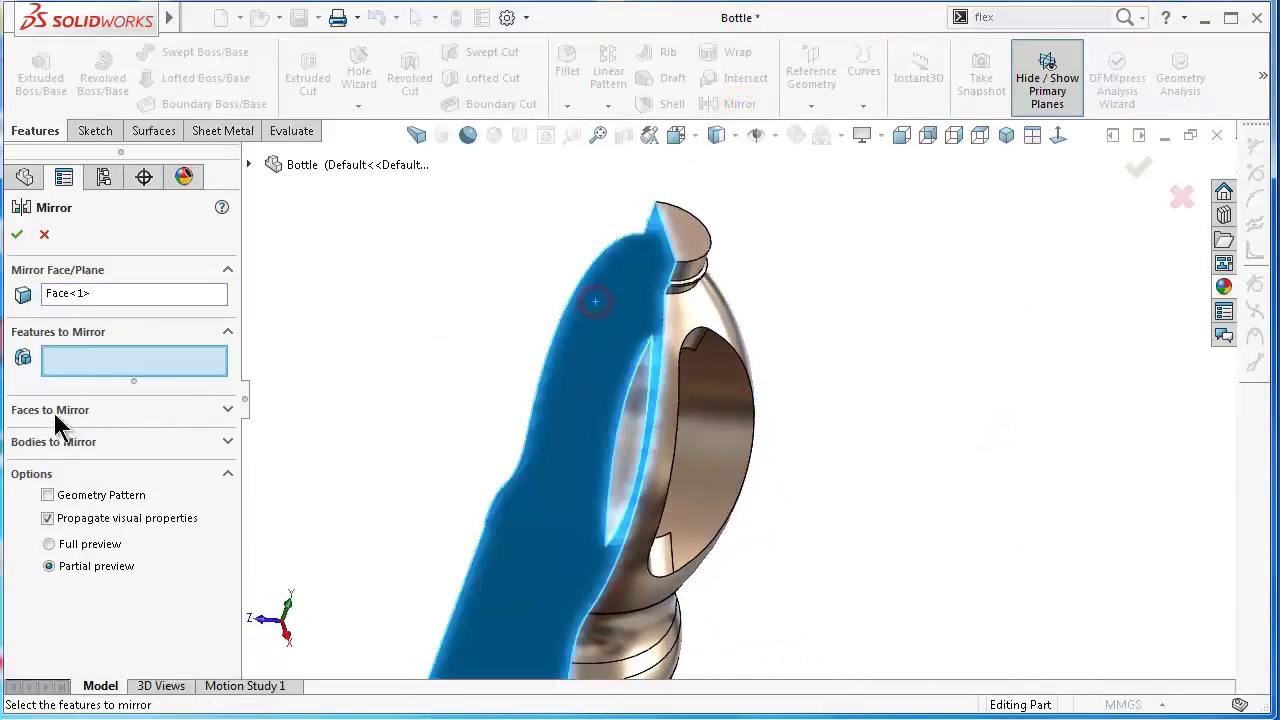
left_click(50, 443)
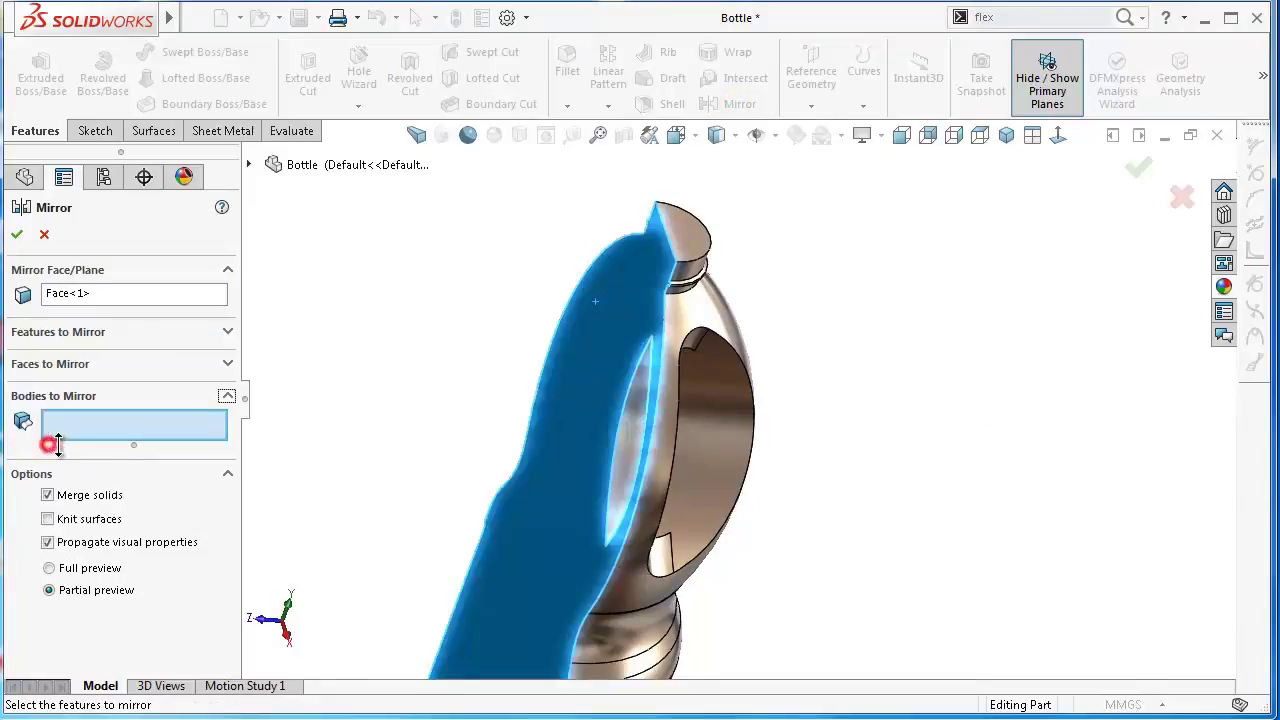
left_click(730, 450)
right_click(728, 444)
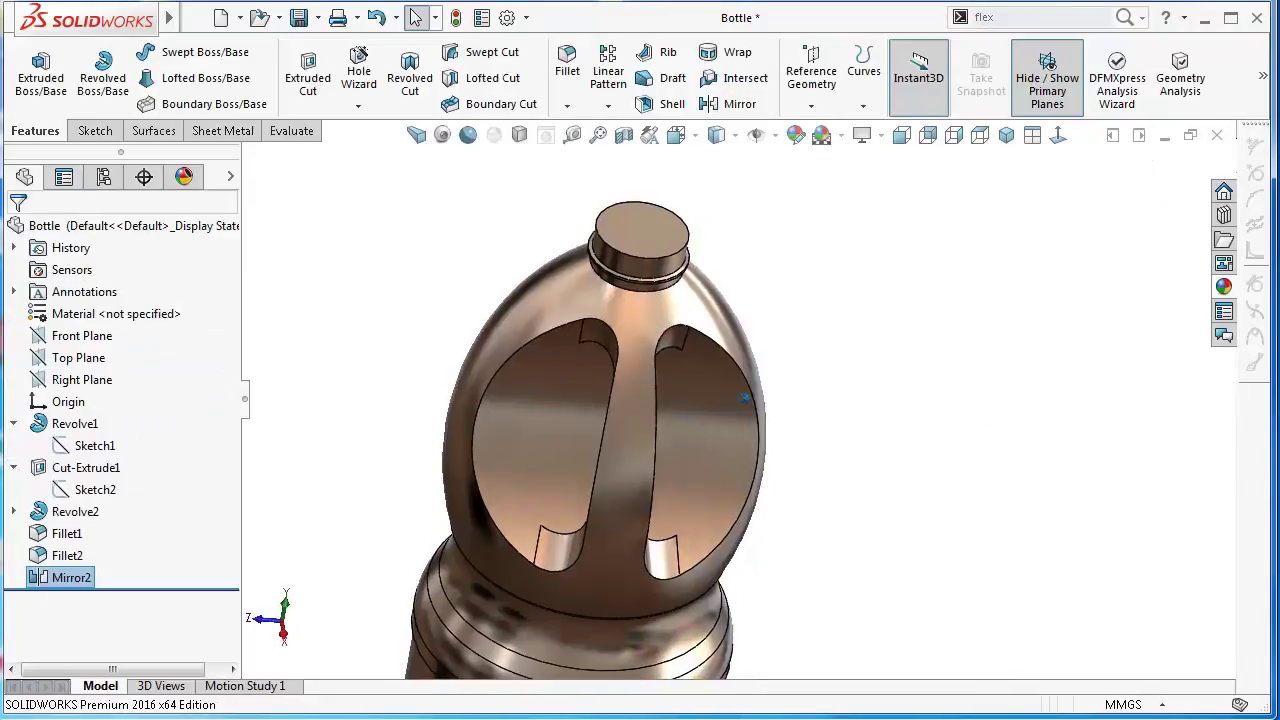
left_click(960, 466)
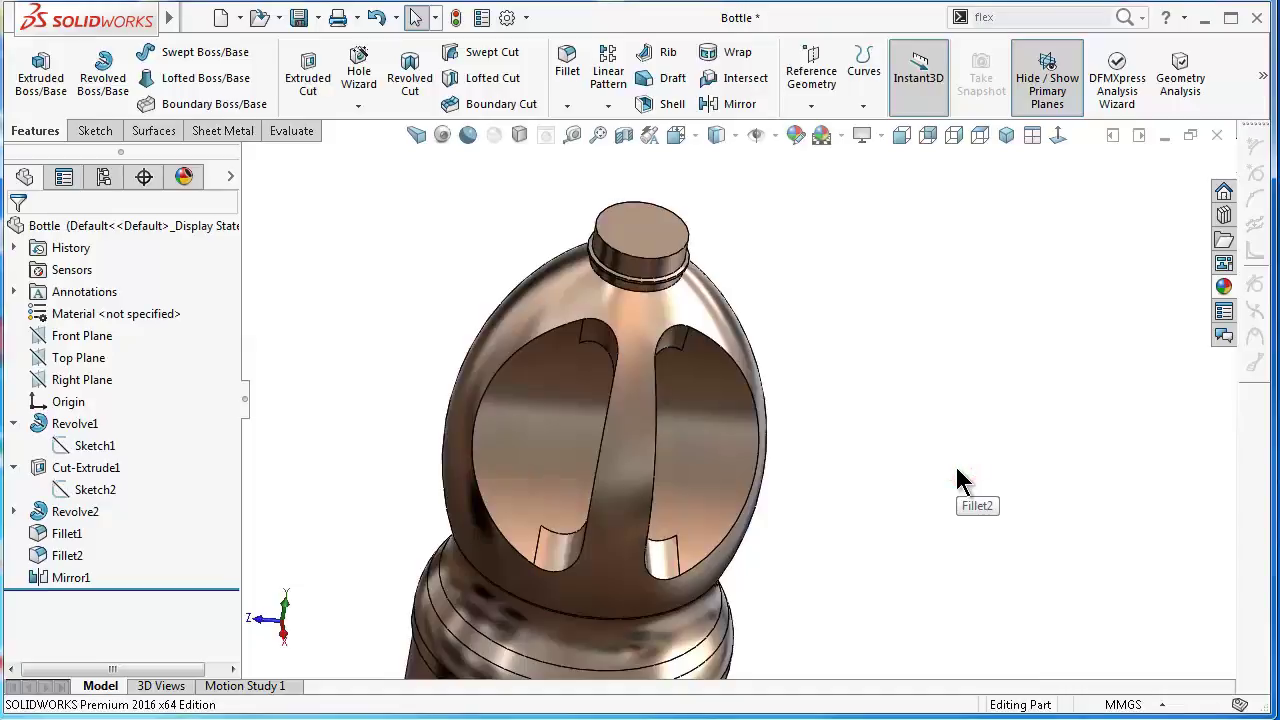
key("Up")
key("Up")
key("Up")
key("Up")
key("Up")
key("Up")
key("Up")
key("Up")
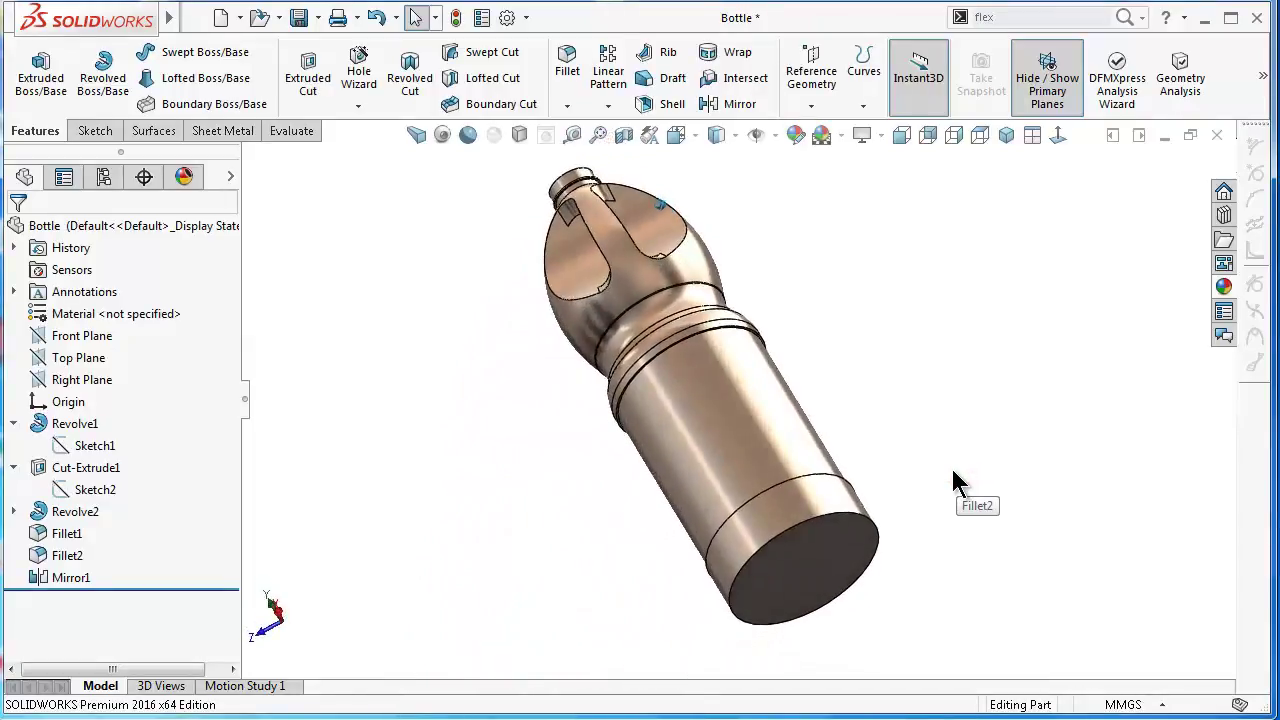
key("Up")
key("Up")
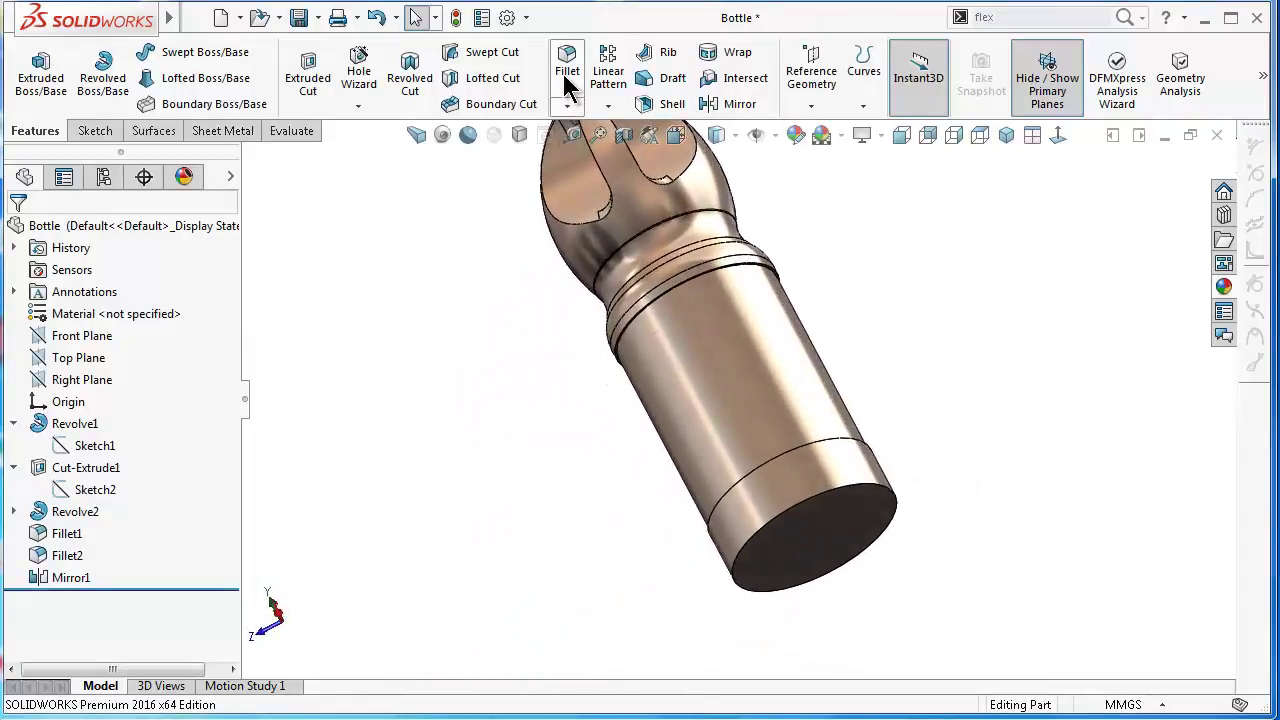
Step: Apply a 25 mm fillet to the bottle's flat end face so the base is domed
left_click(564, 75)
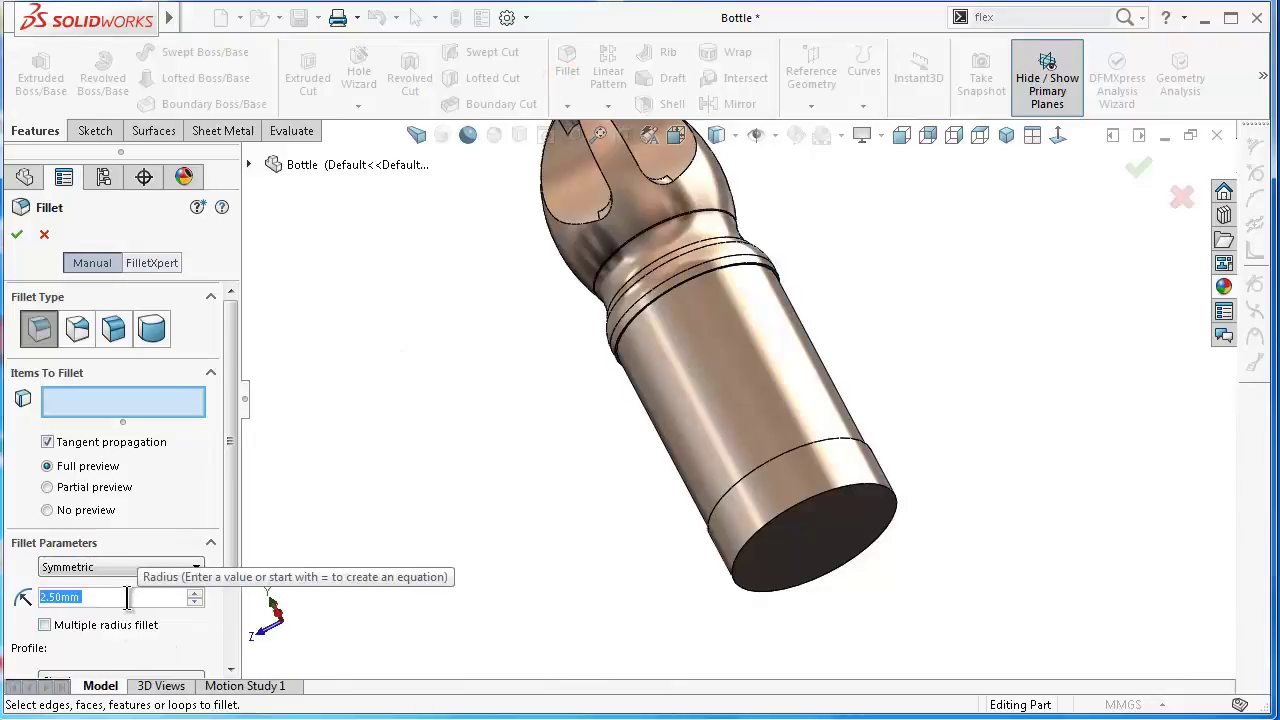
type("25")
mouse_move(118, 618)
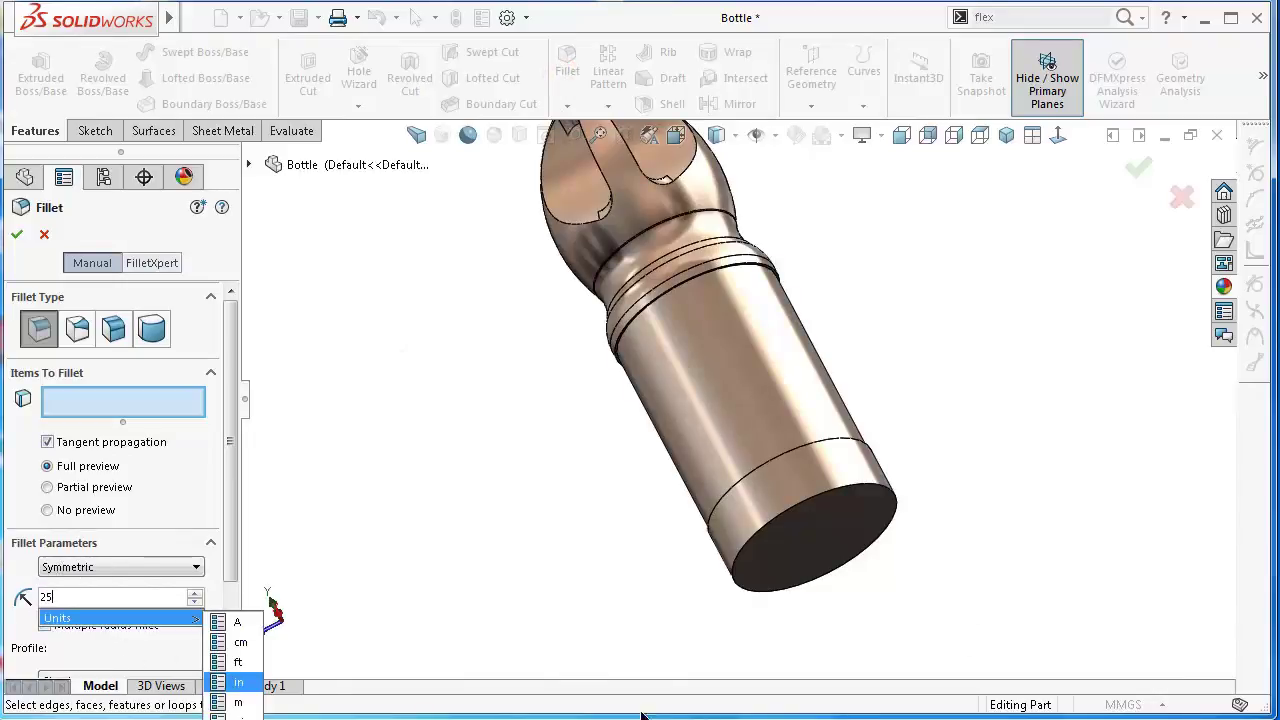
left_click(895, 520)
middle_click_drag(894, 486, 1065, 272)
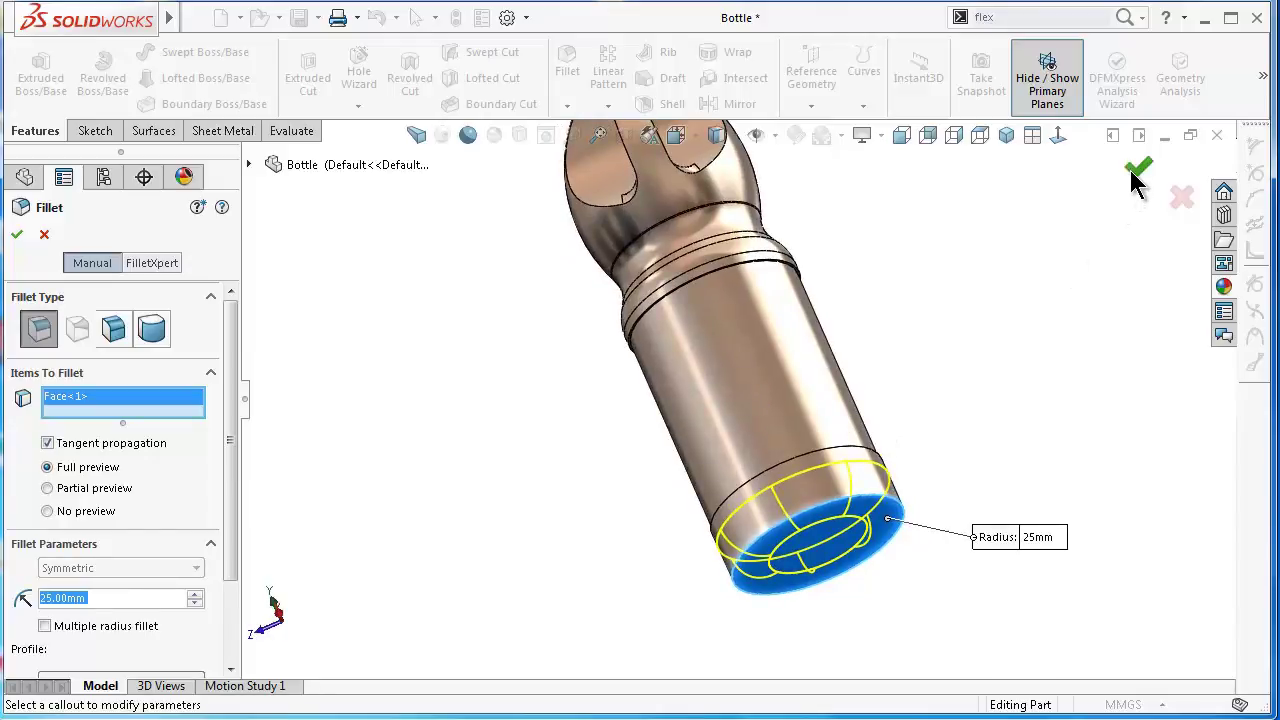
left_click(1137, 168)
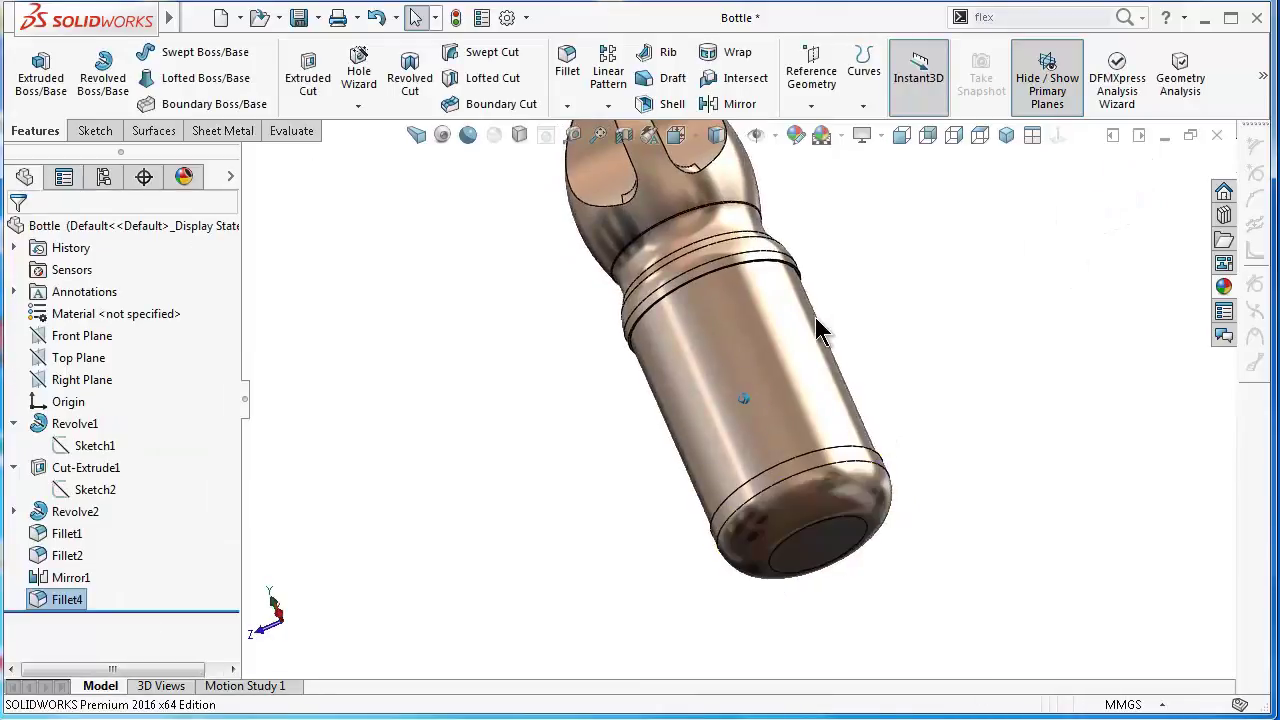
middle_click_drag(840, 380, 846, 417)
scroll(846, 417, "down", 3)
scroll(848, 415, "down", 2)
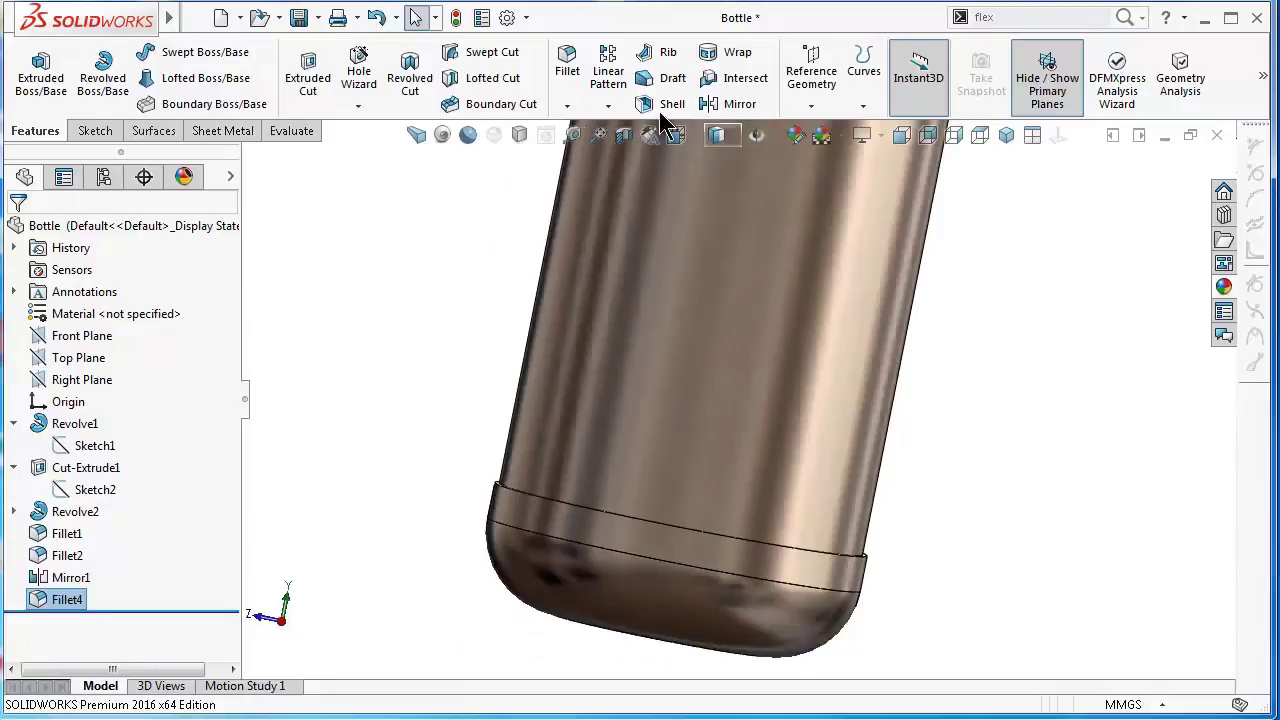
Step: Start a 0.5 mm fillet and select the bottle's cylindrical body face
left_click(570, 62)
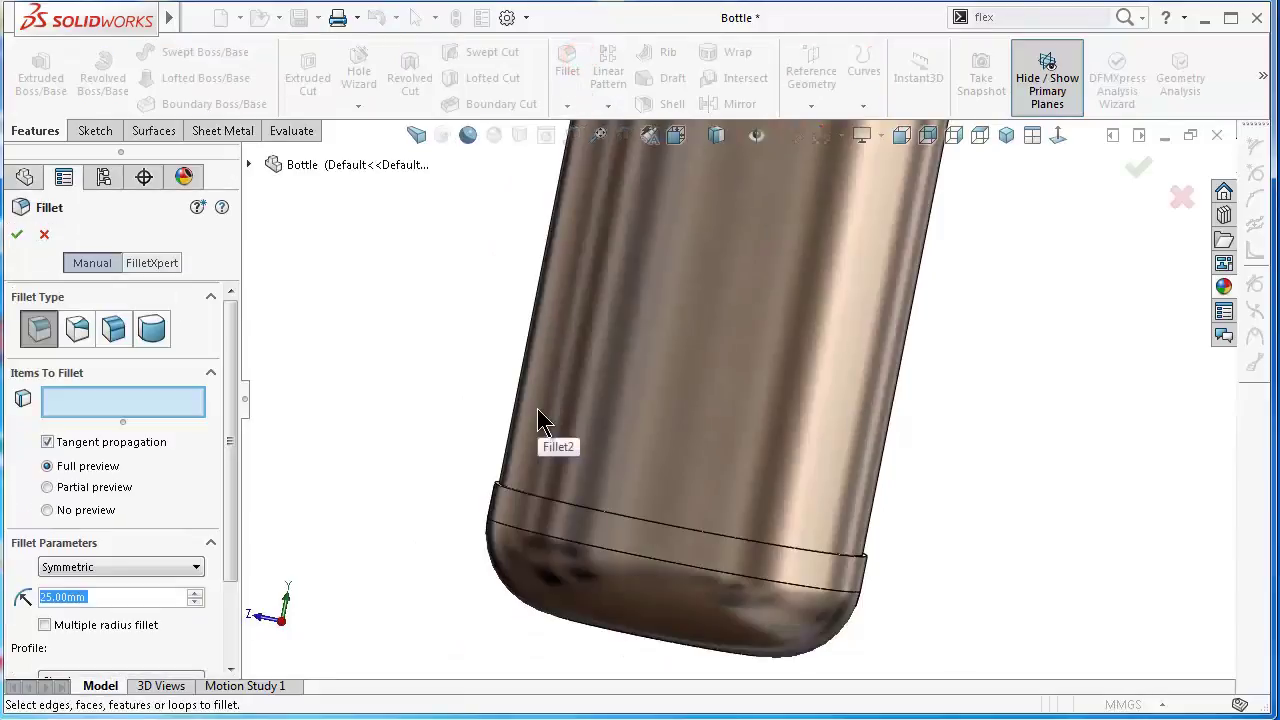
type("0.5")
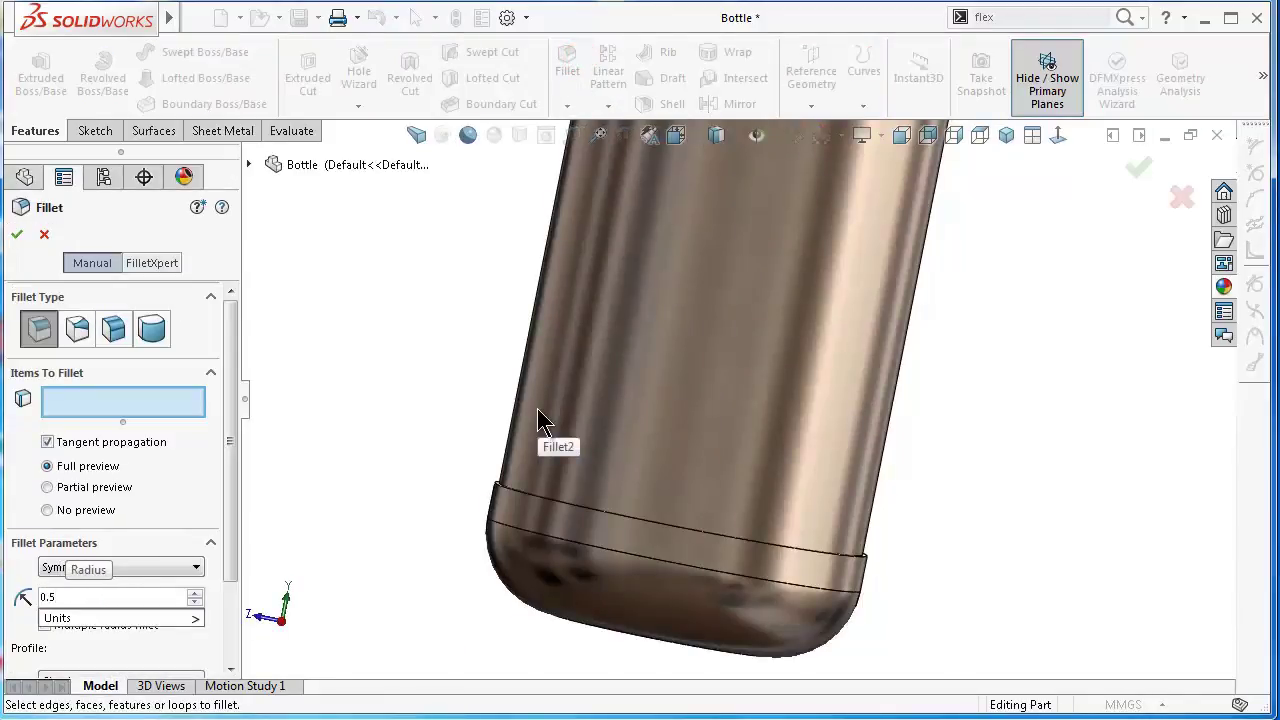
key("Return")
scroll(731, 434, "up", 1)
left_click(731, 430)
scroll(851, 337, "up", 3)
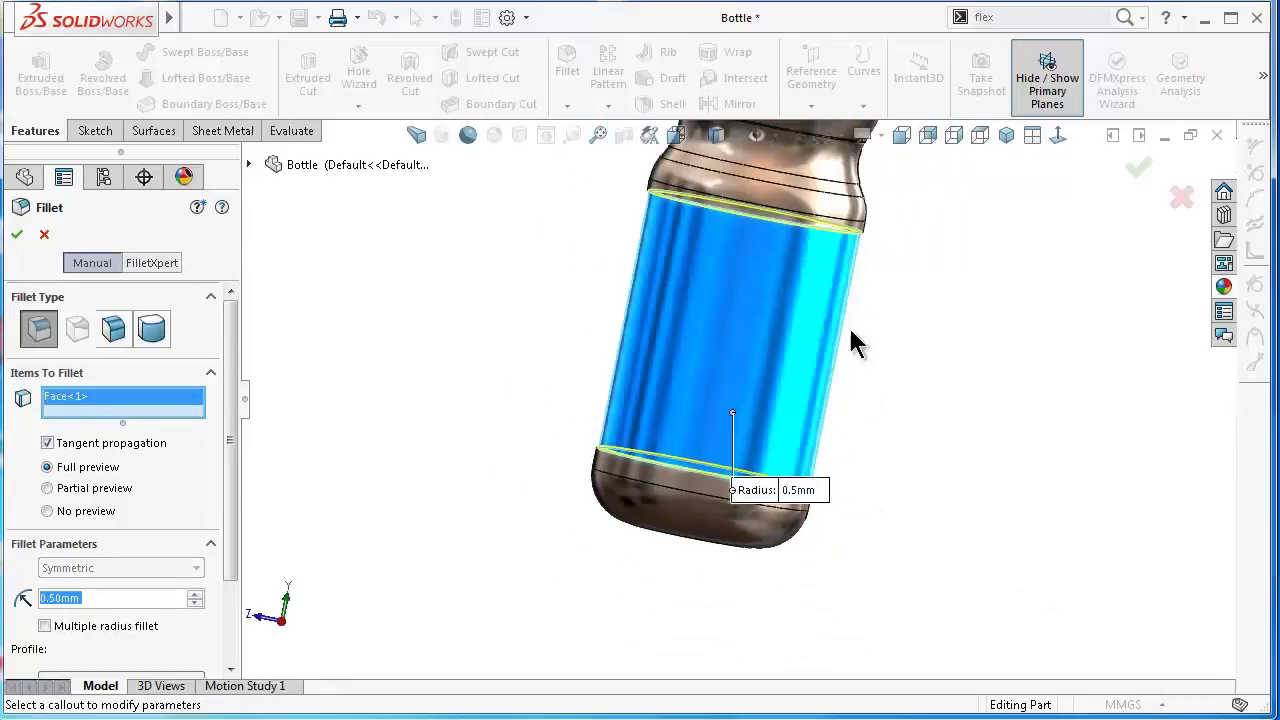
scroll(829, 214, "up", 1)
scroll(791, 206, "down", 1)
scroll(737, 206, "down", 2)
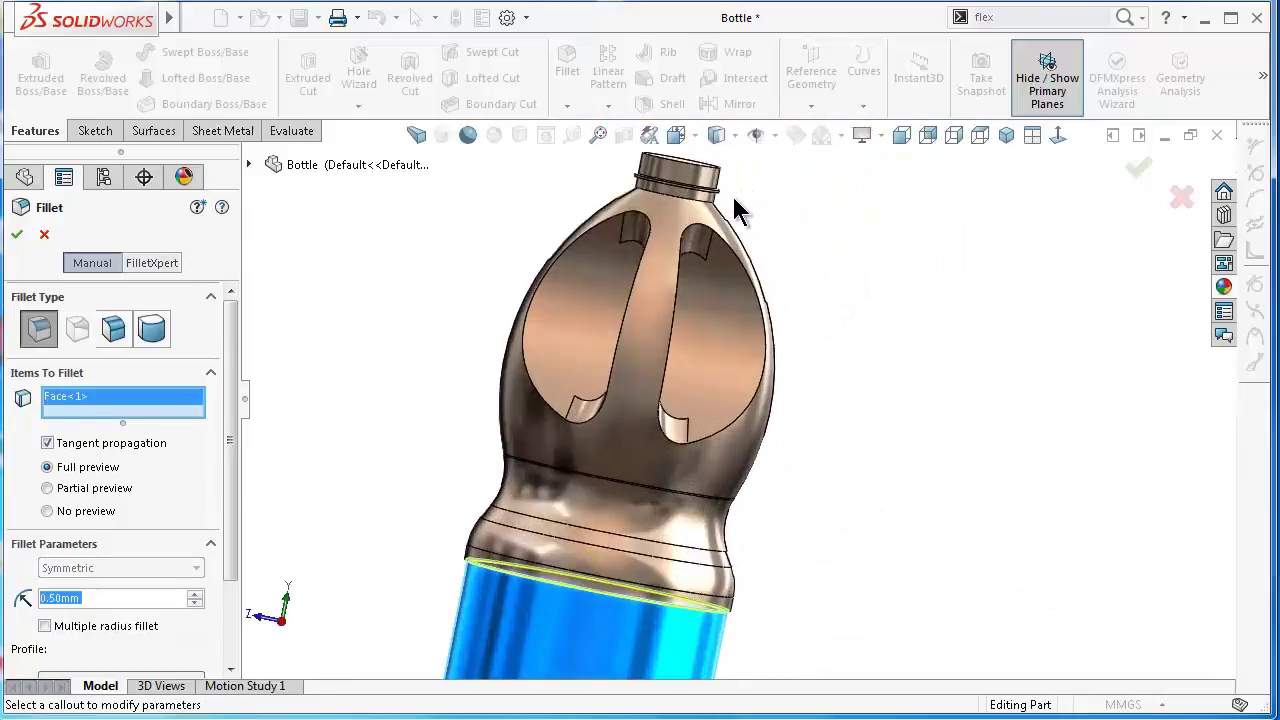
scroll(660, 230, "down", 3)
scroll(660, 230, "down", 2)
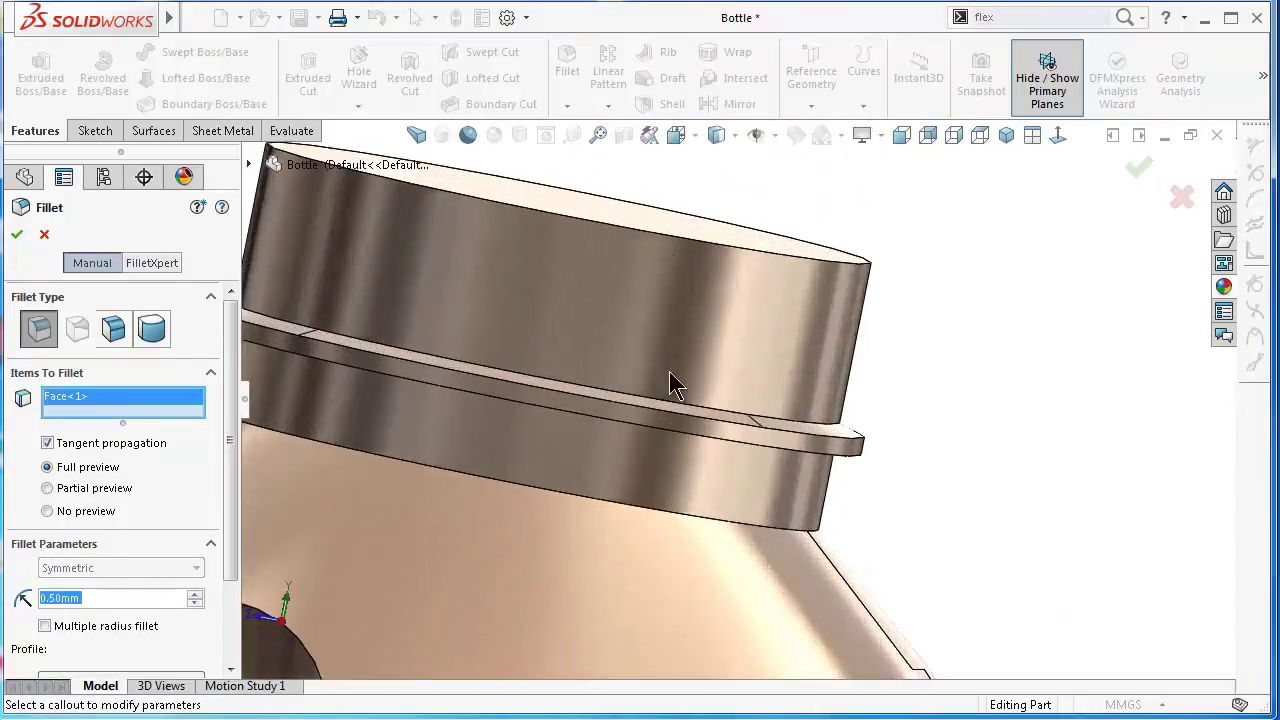
Step: Add the neck ring face and the cap's side face, then apply the 0.5 mm fillet
left_click(688, 423)
mouse_move(773, 375)
middle_mouse_down()
mouse_move(749, 380)
mouse_move(751, 394)
mouse_move(808, 420)
middle_mouse_up()
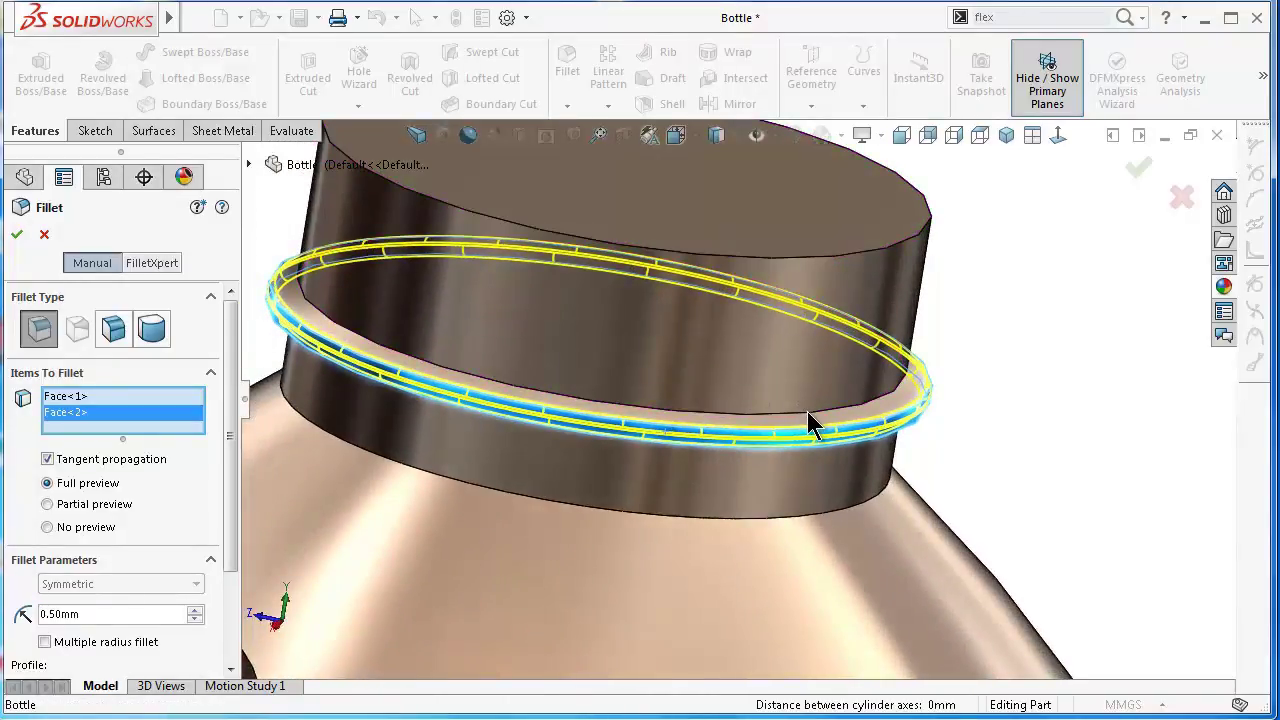
left_click(812, 416)
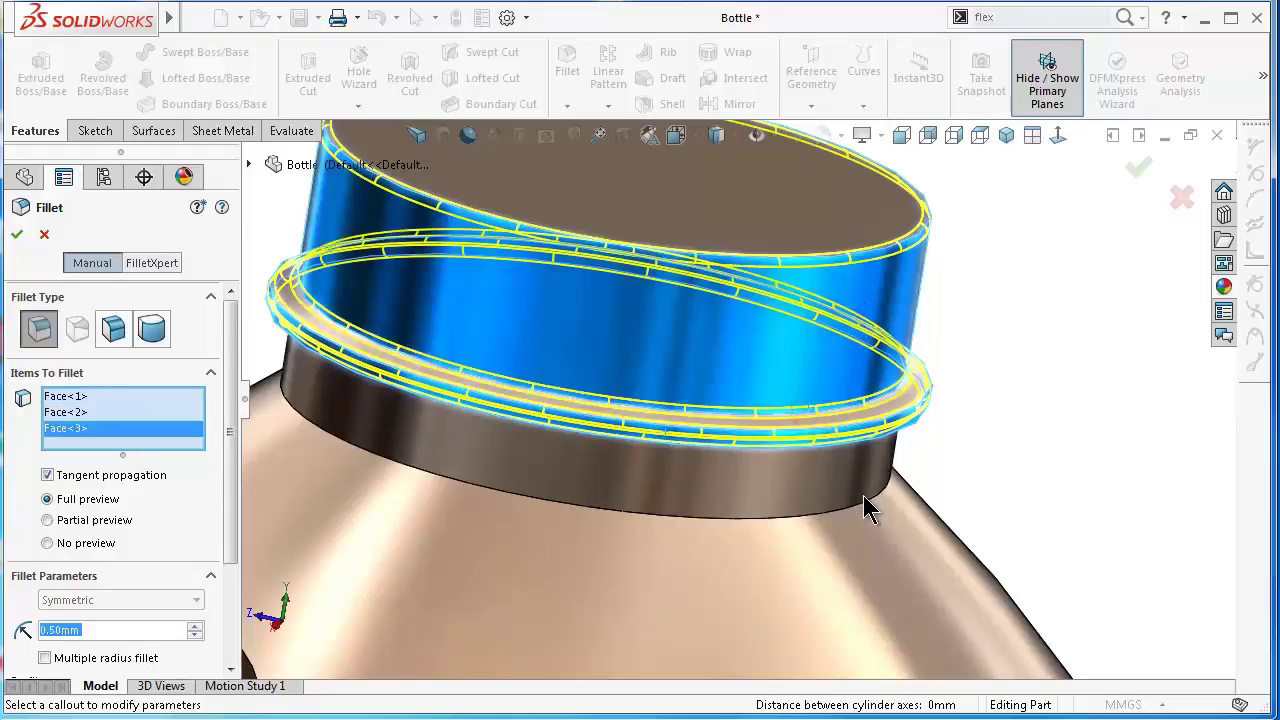
left_click(1139, 170)
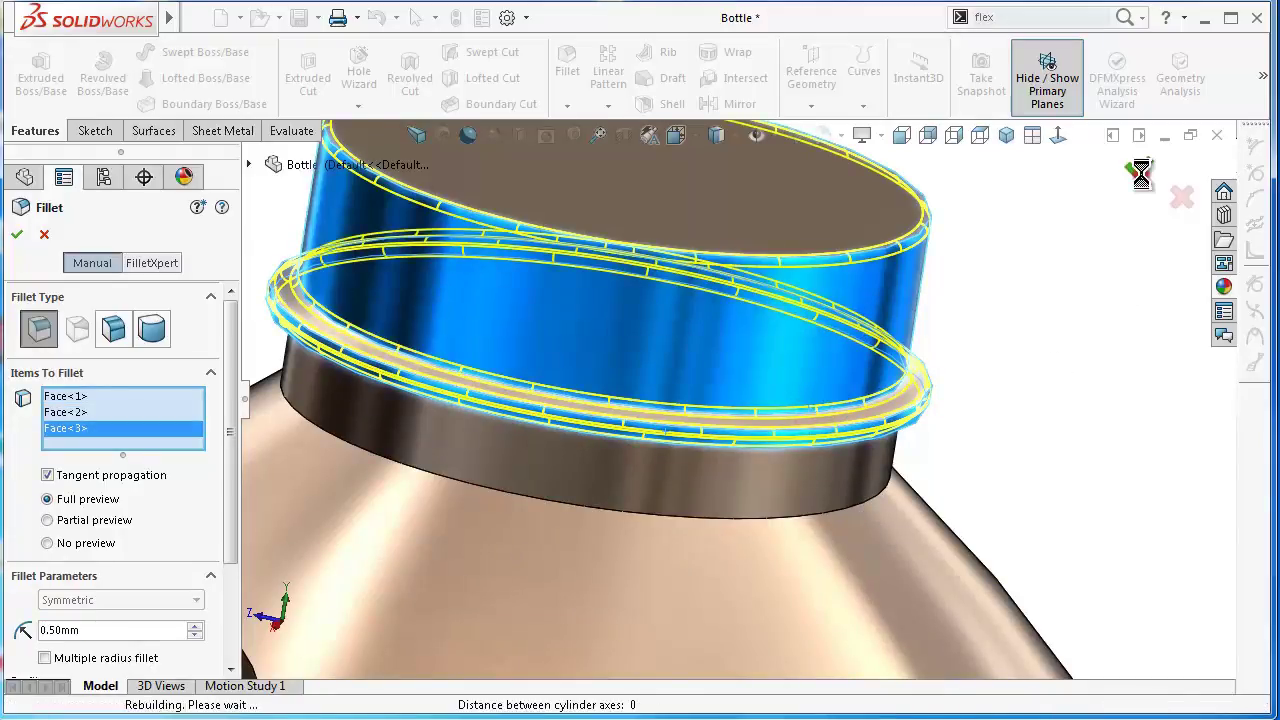
left_click(564, 58)
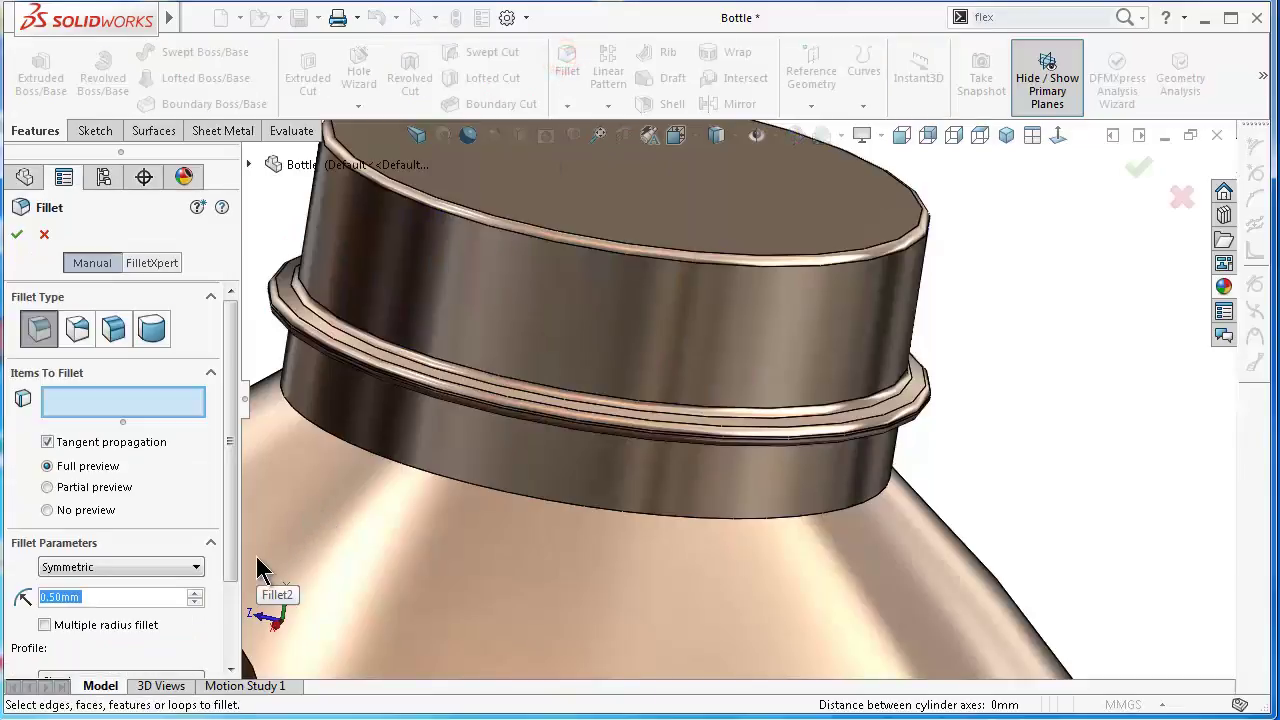
Step: Select the neck-base edge and the adjacent dark edge, with the fillet radius at 2.5 mm
type("5")
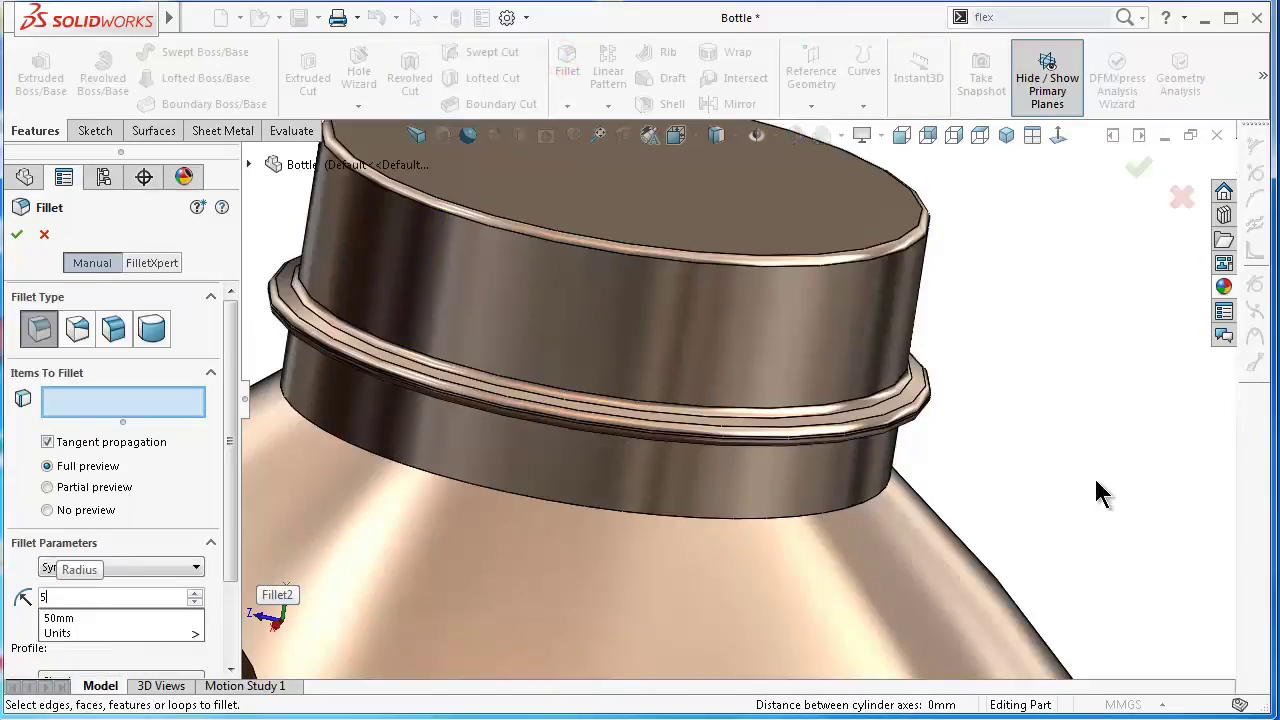
left_click(1085, 474)
left_click(881, 498)
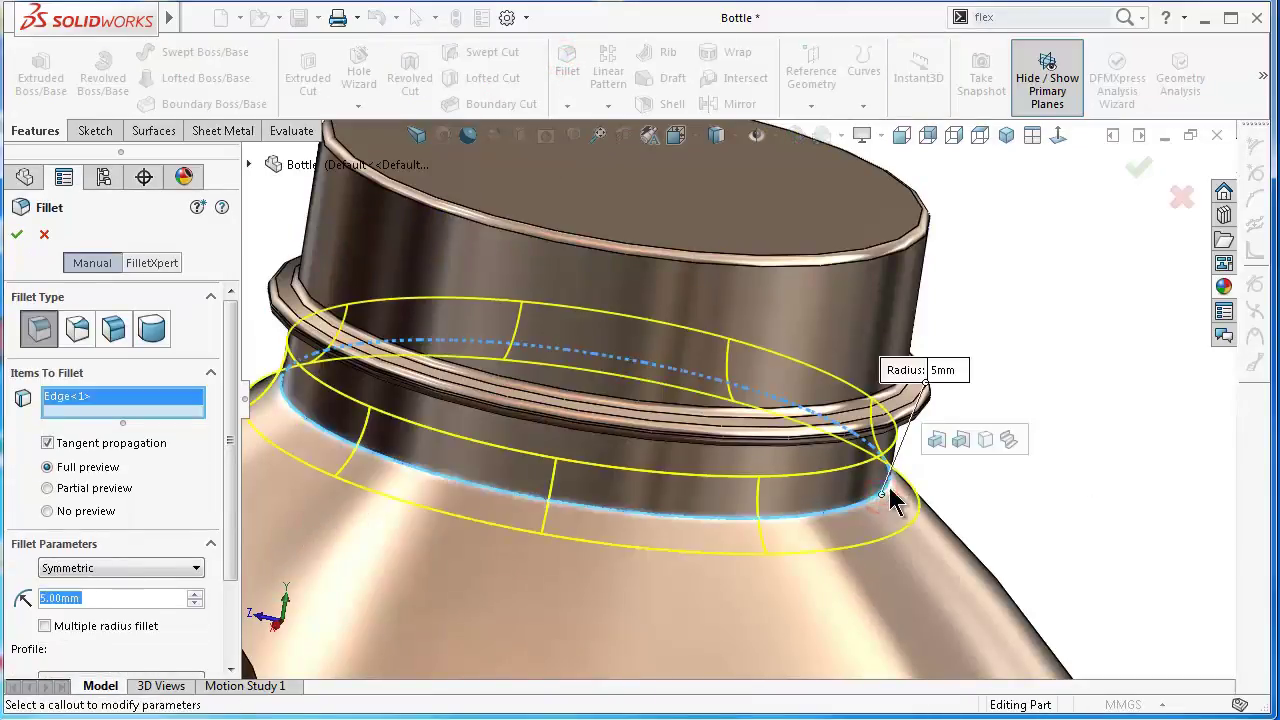
type("2.5")
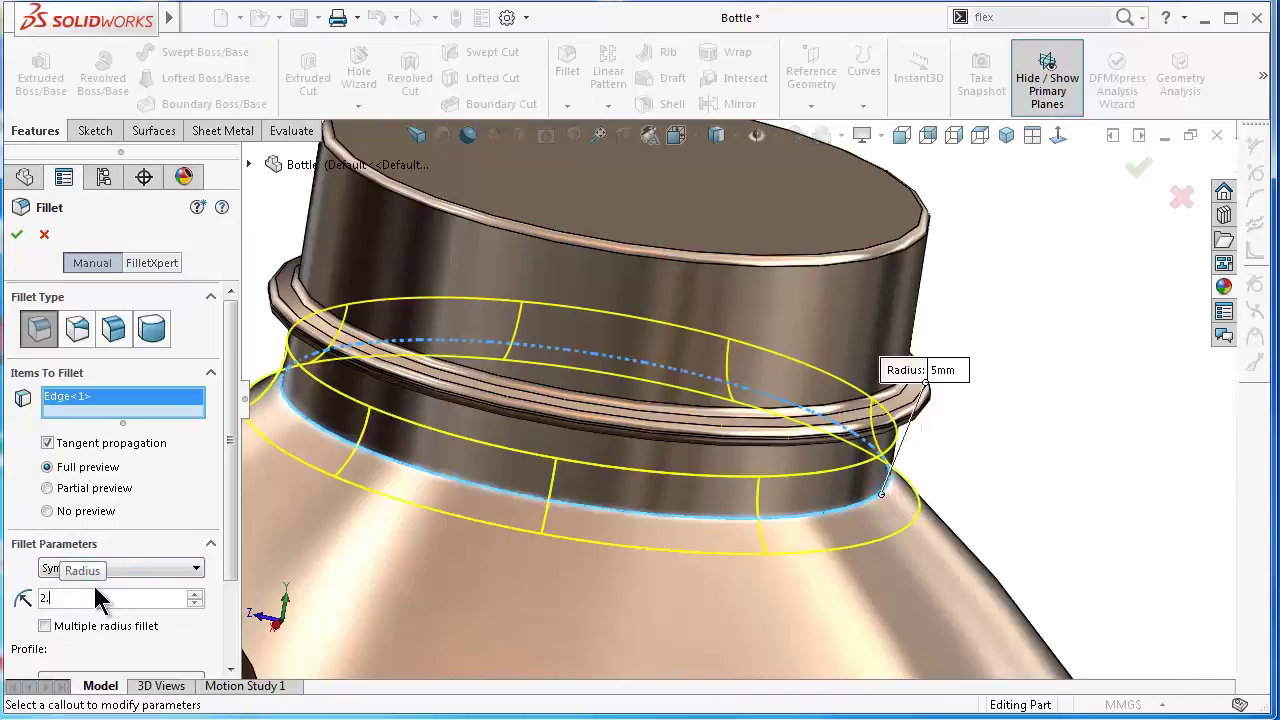
key("Return")
scroll(880, 368, "down", 5)
scroll(880, 368, "down", 5)
middle_click_drag(880, 368, 755, 478)
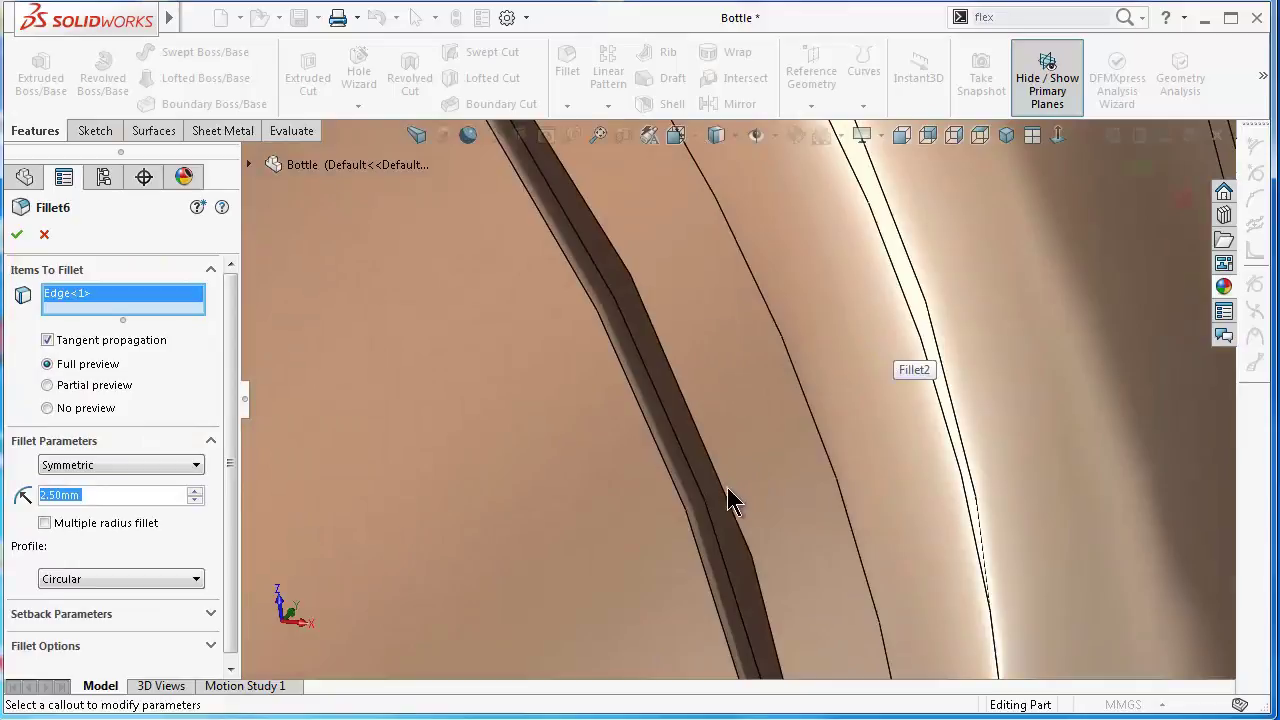
left_click(726, 495)
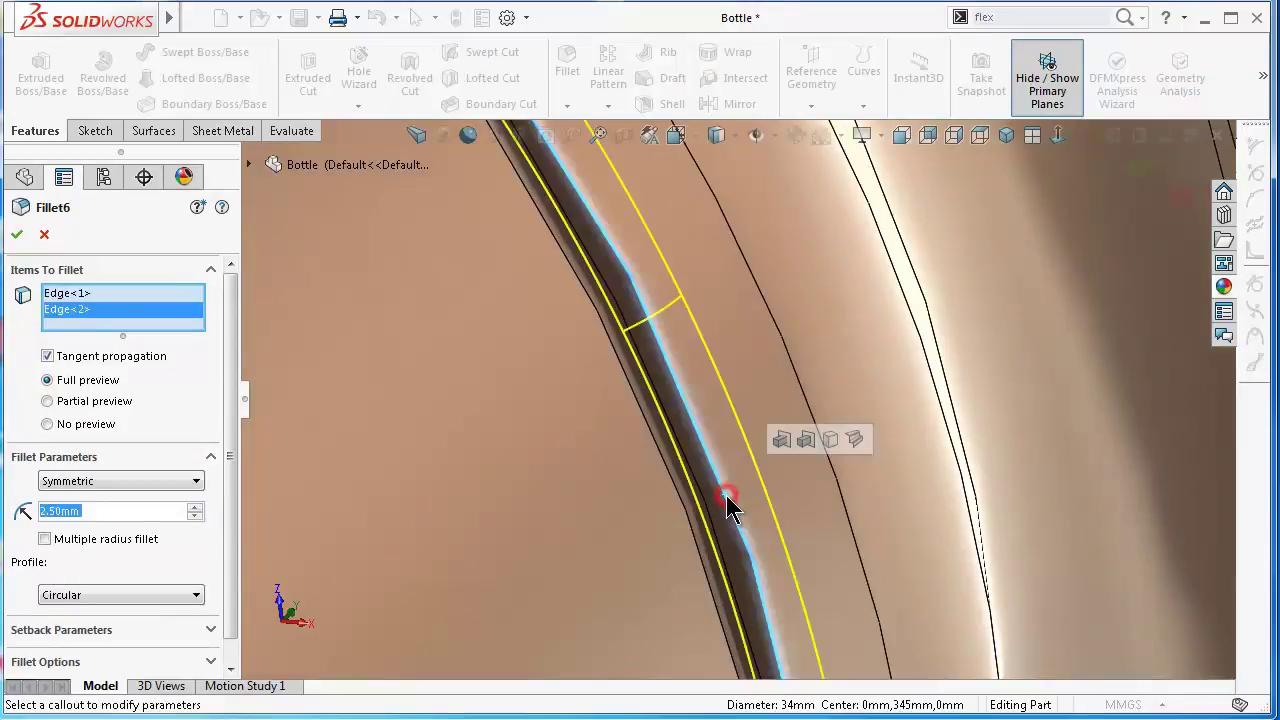
Step: Add the face at the neck ring to the fillet, keeping the radius at 2.5 mm
mouse_move(722, 501)
middle_mouse_down()
mouse_move(607, 518)
mouse_move(466, 586)
mouse_move(533, 598)
middle_mouse_up()
scroll(607, 518, "up", 10)
type("12.5")
key("Return")
scroll(537, 598, "up", 5)
scroll(585, 563, "down", 3)
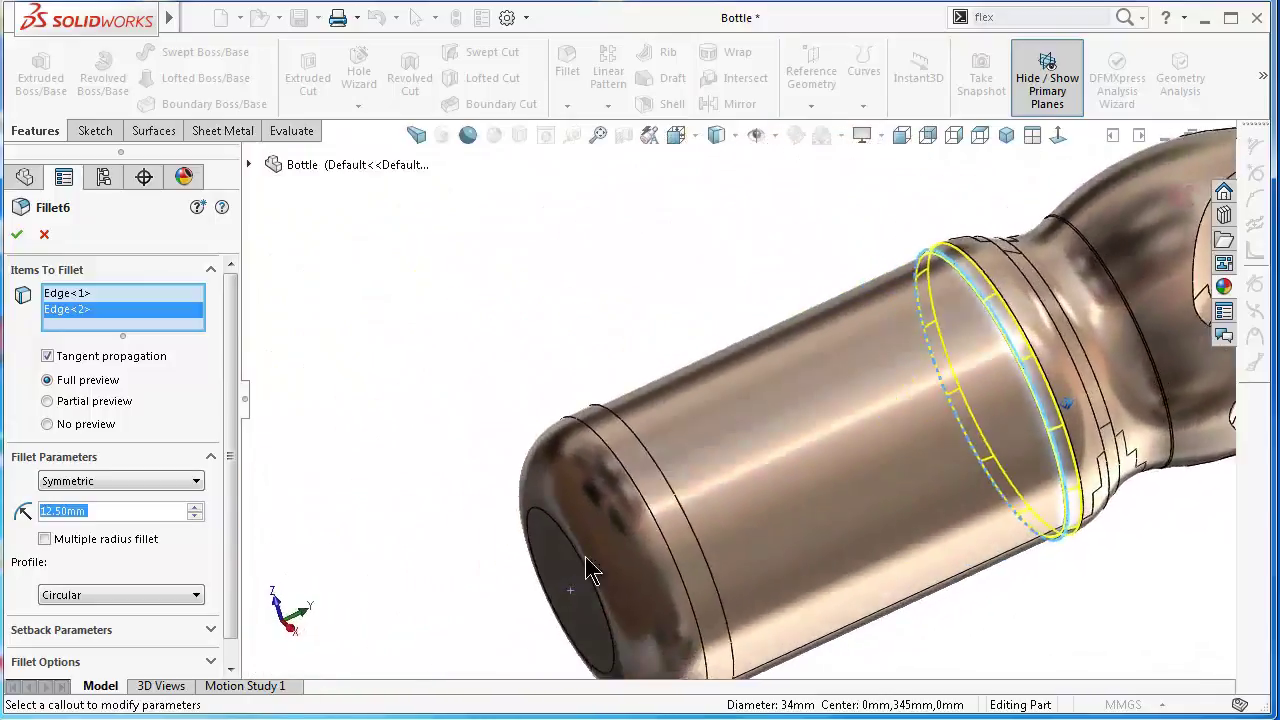
middle_click_drag(585, 563, 848, 277, "ctrl")
scroll(843, 250, "down", 3)
scroll(820, 226, "down", 2)
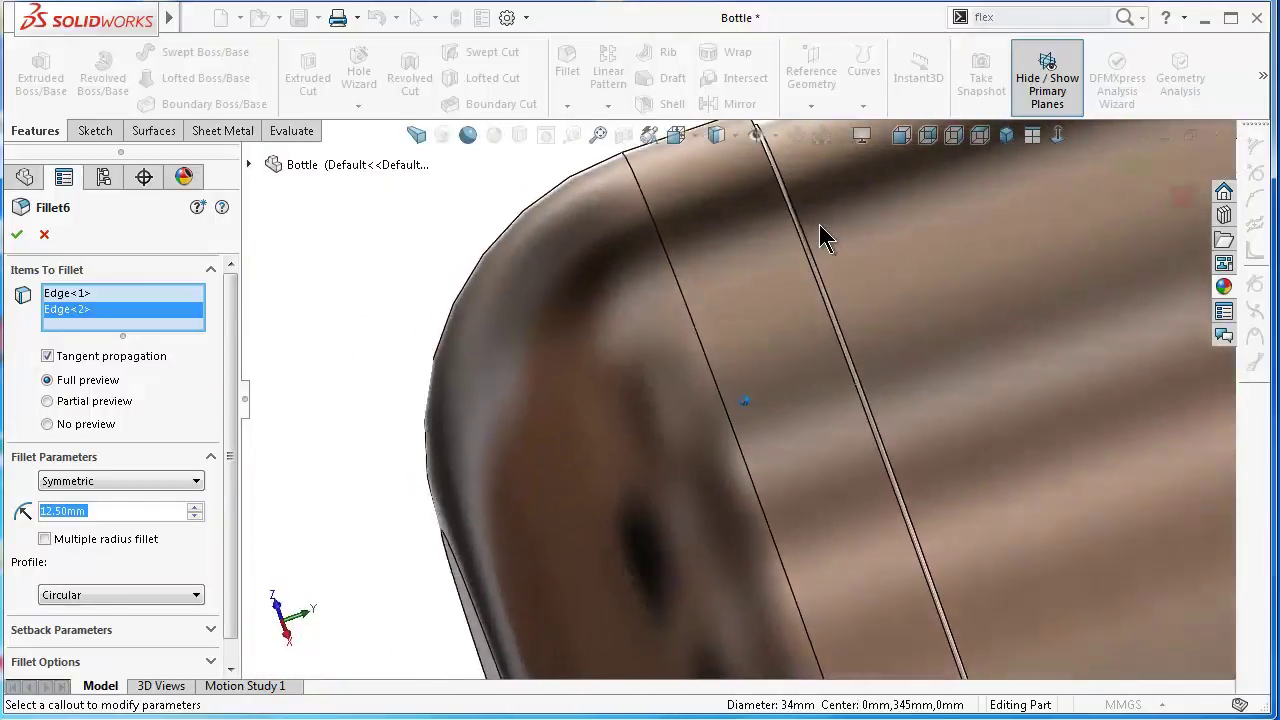
scroll(820, 226, "up", 3)
middle_click_drag(820, 226, 1015, 272, "ctrl")
scroll(1000, 260, "down", 2)
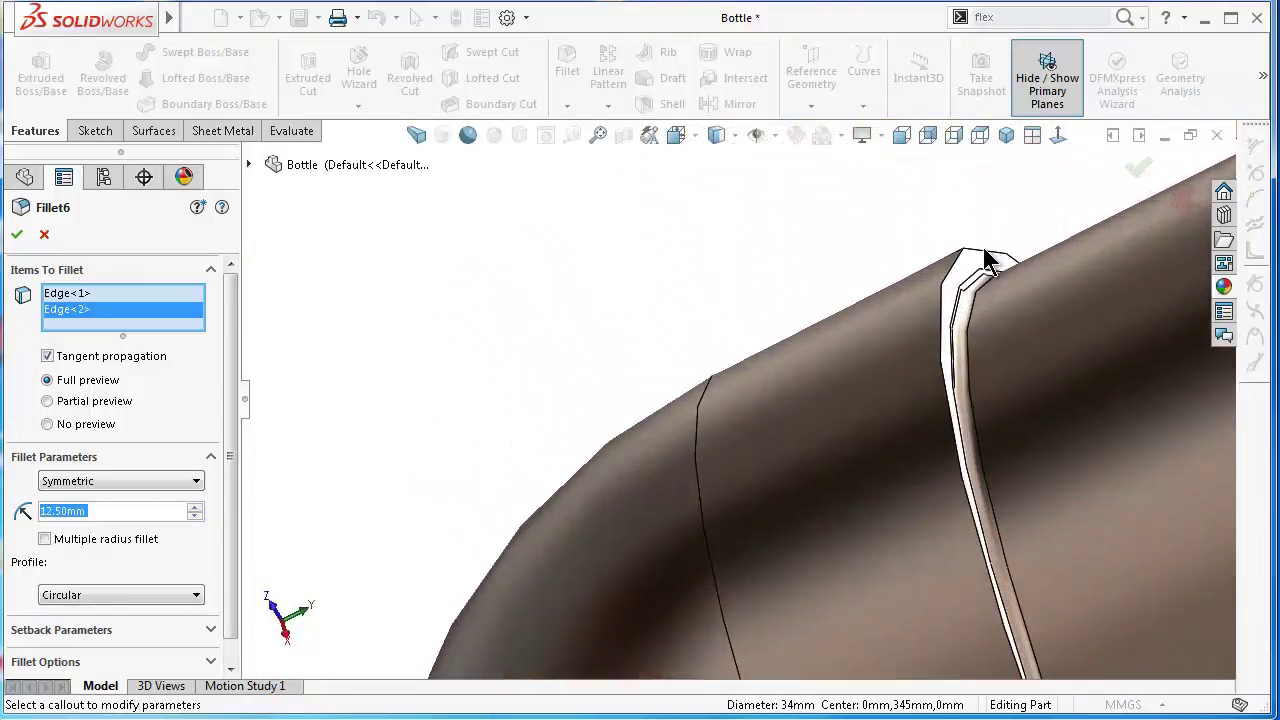
left_click(986, 258)
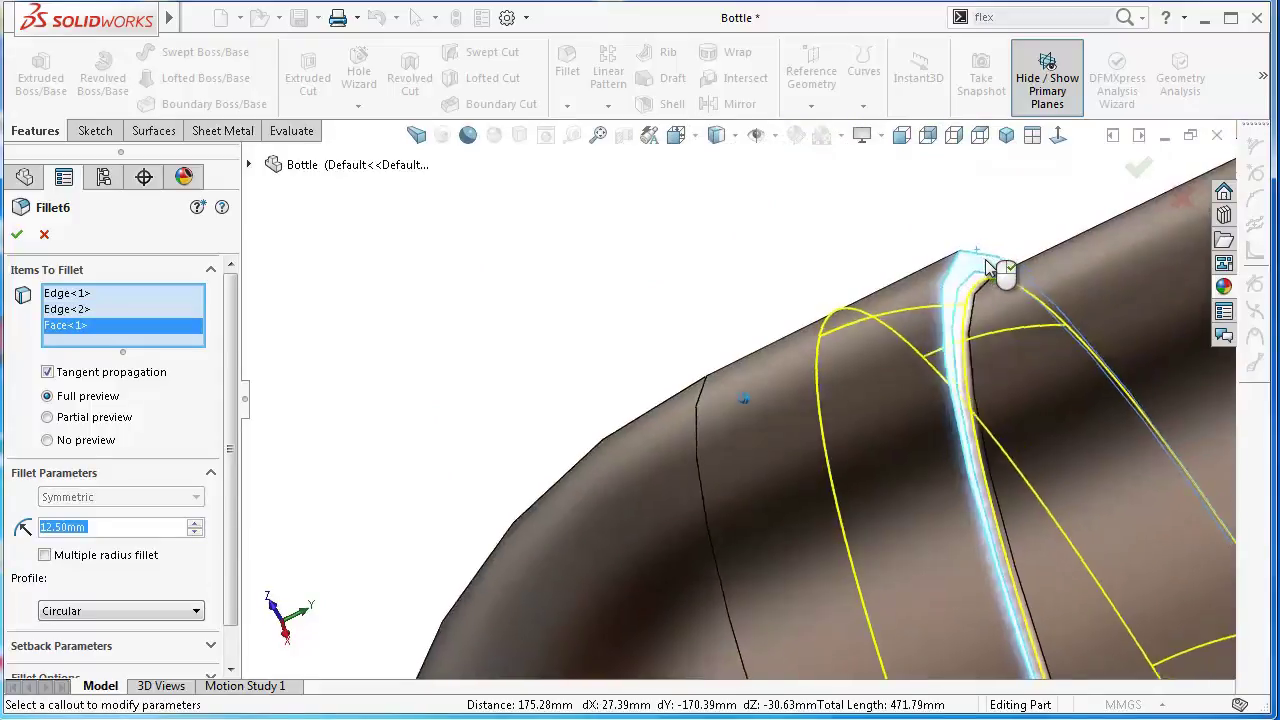
scroll(986, 258, "down", 2)
scroll(977, 273, "down", 2)
scroll(977, 273, "down", 2)
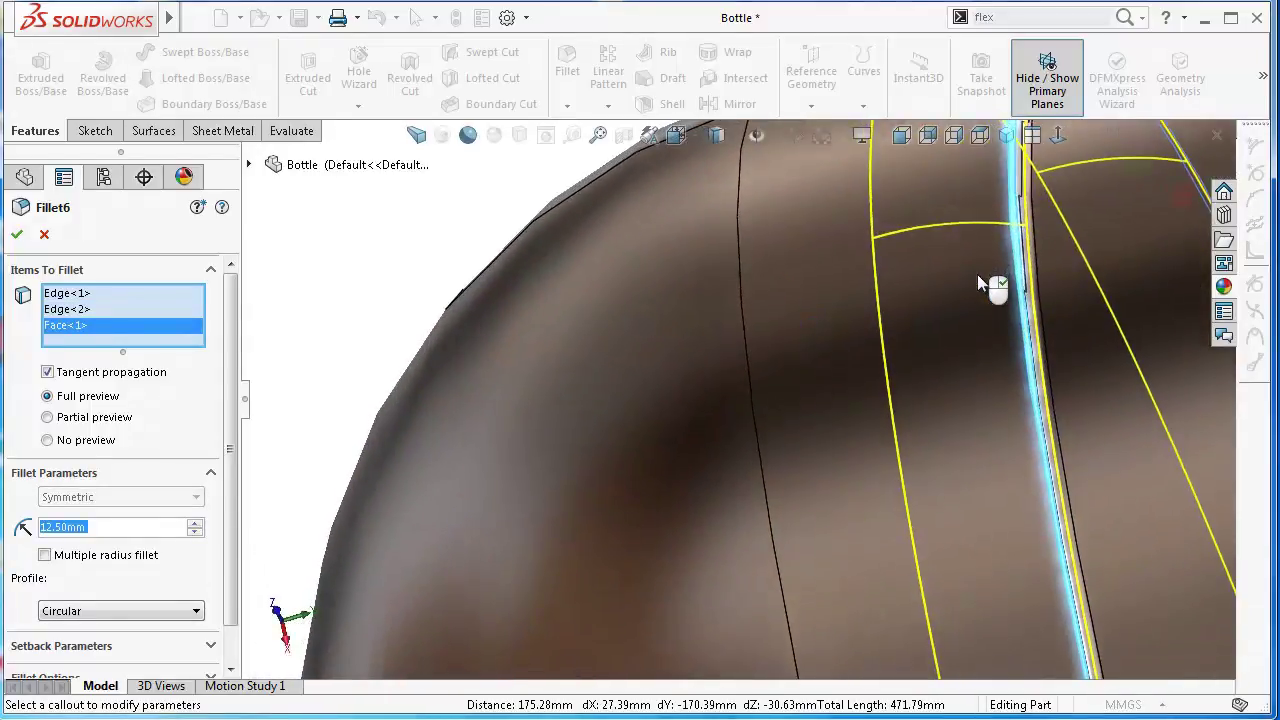
middle_click_drag(977, 276, 447, 475)
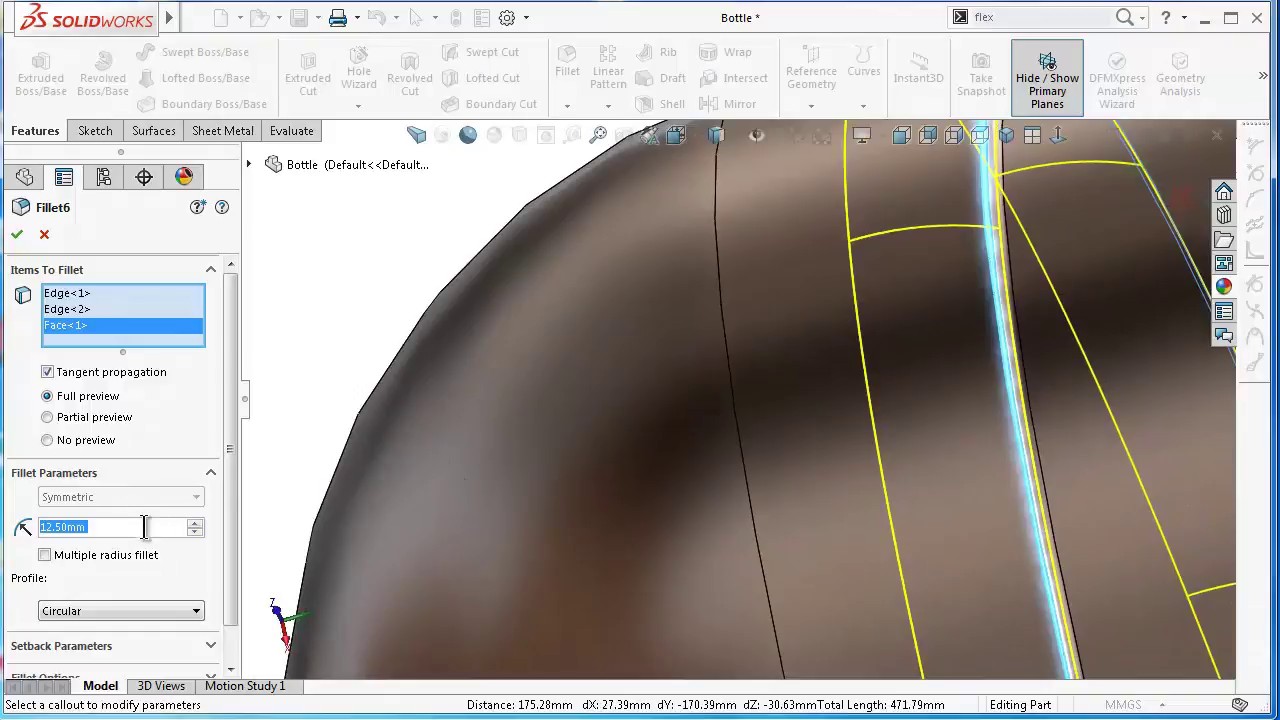
type("2.5")
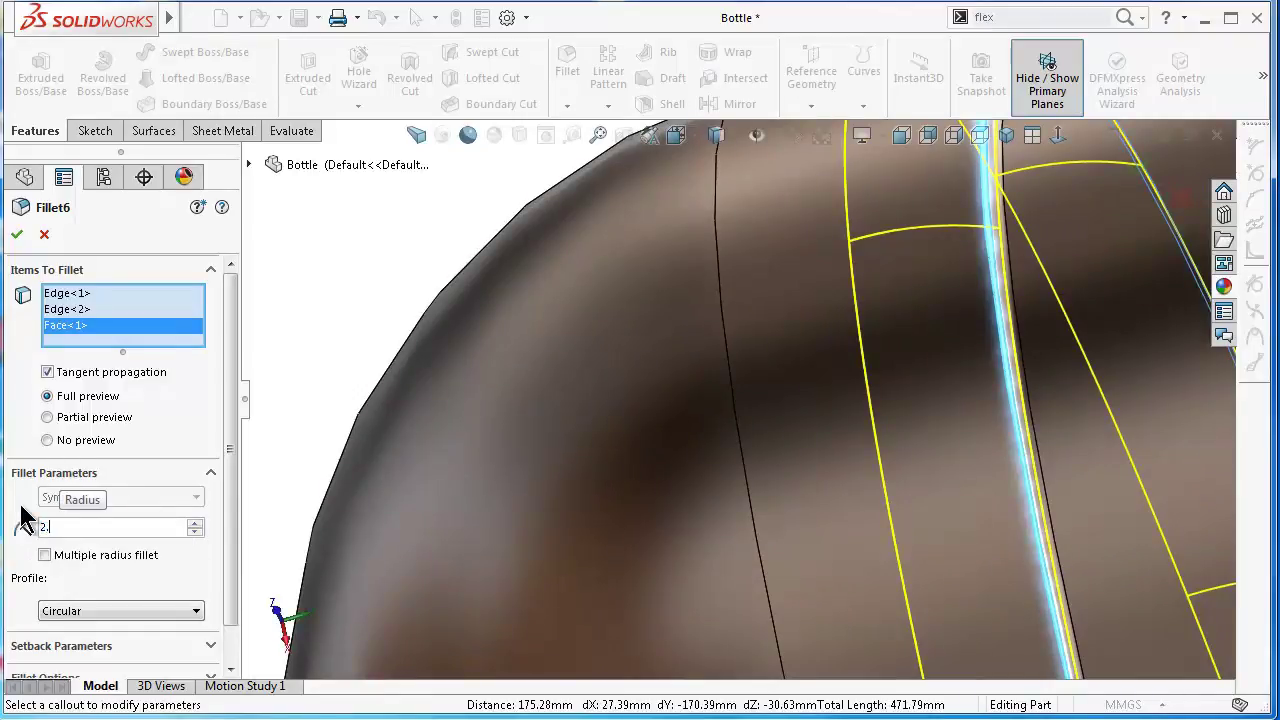
key("Return")
Step: Add two handle cut-out edges and accept the 2.5 mm fillet as Fillet6
scroll(640, 400, "up", 5)
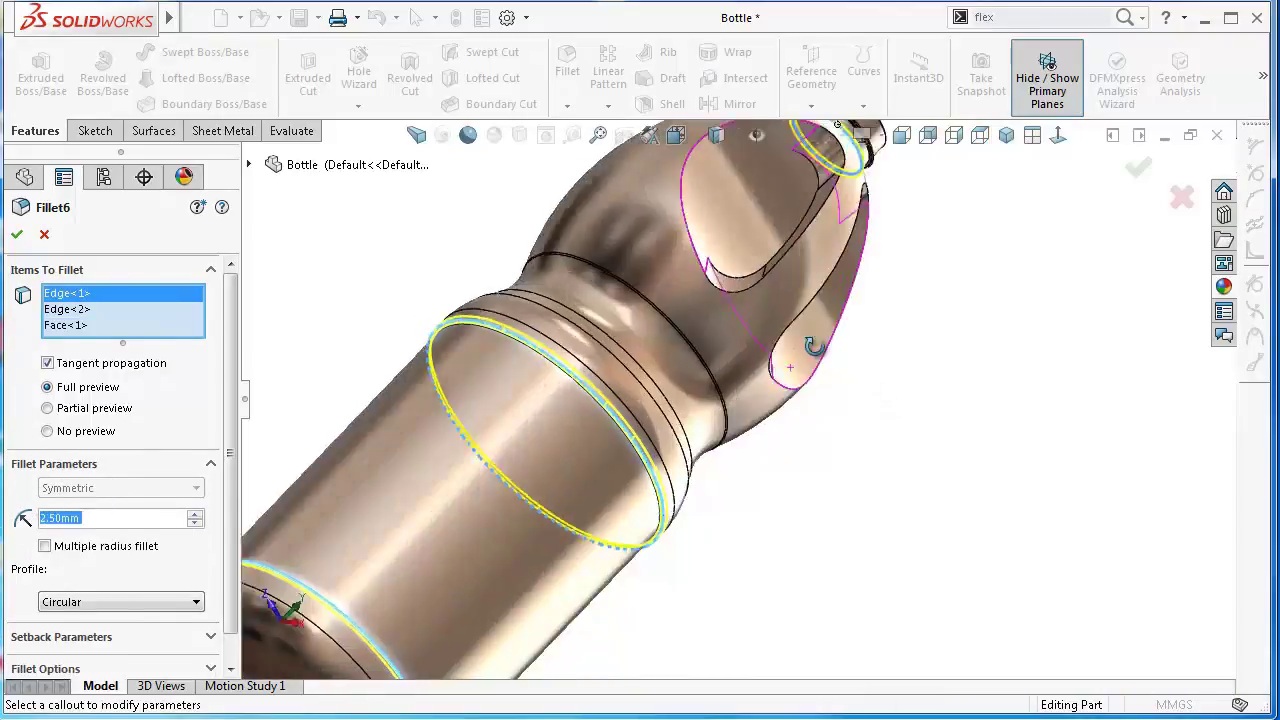
middle_click_drag(640, 400, 718, 375)
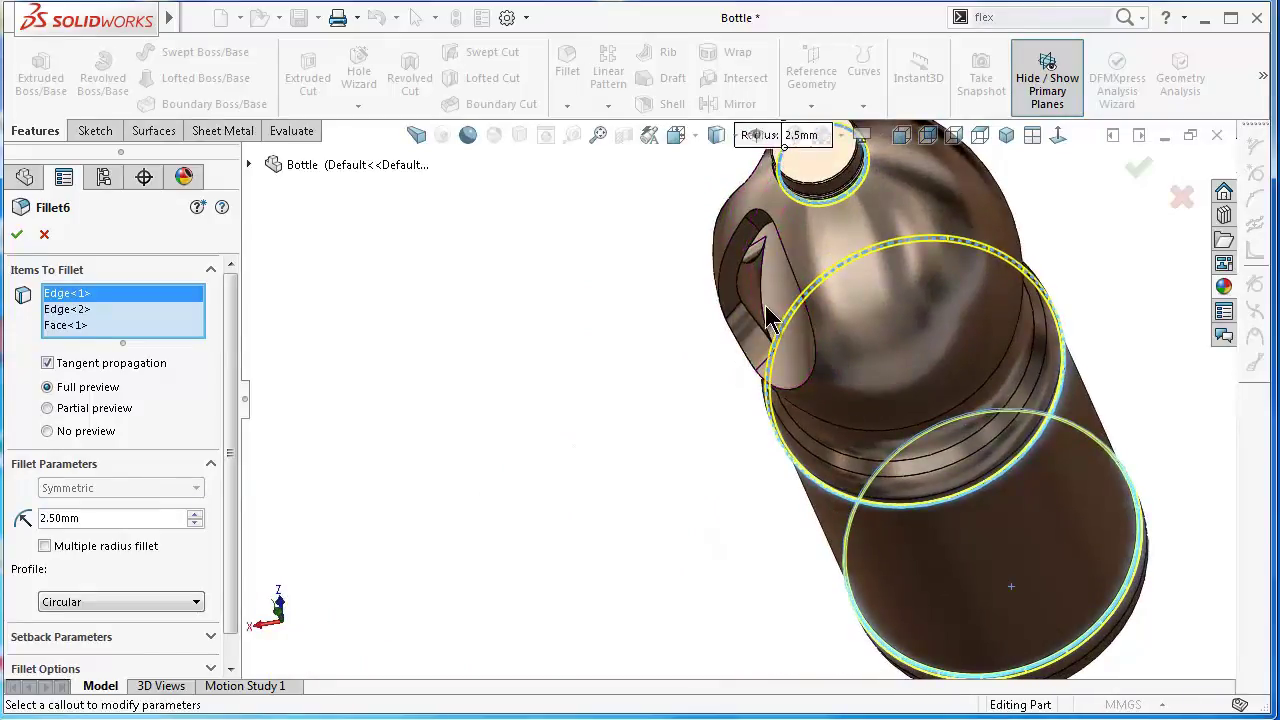
scroll(766, 312, "down", 3)
scroll(756, 314, "down", 2)
scroll(730, 306, "down", 3)
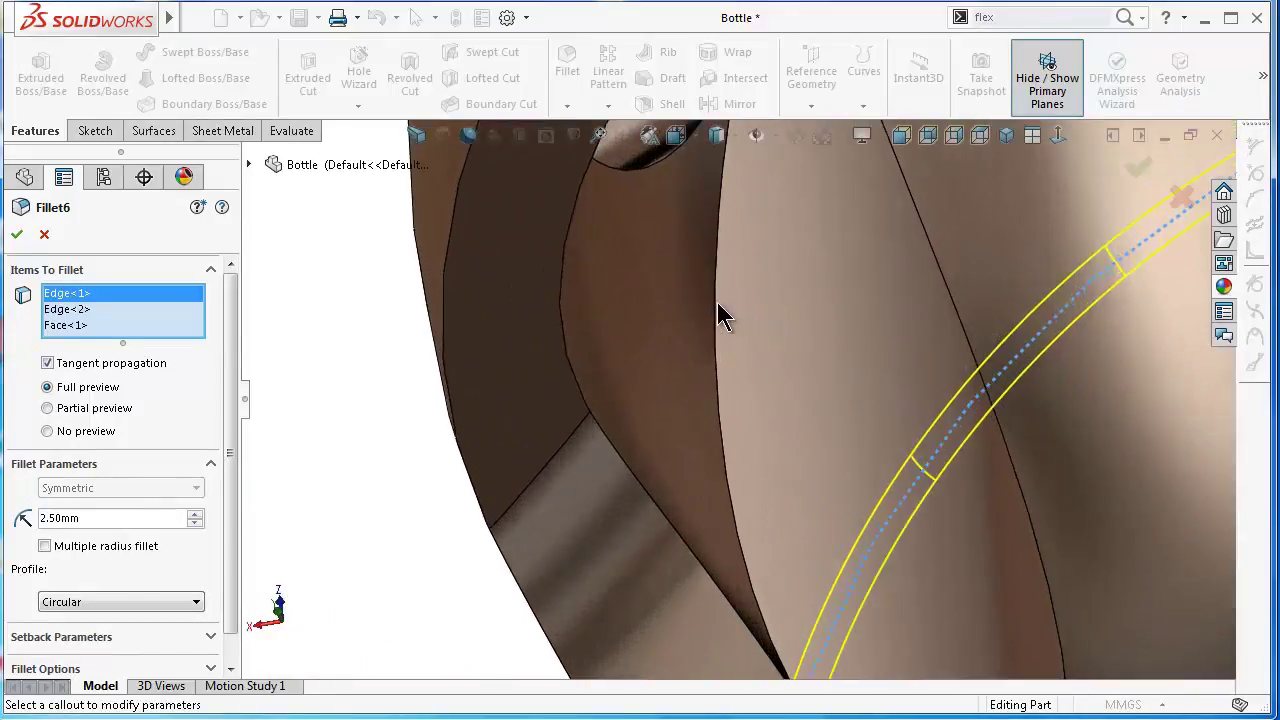
left_click(715, 302)
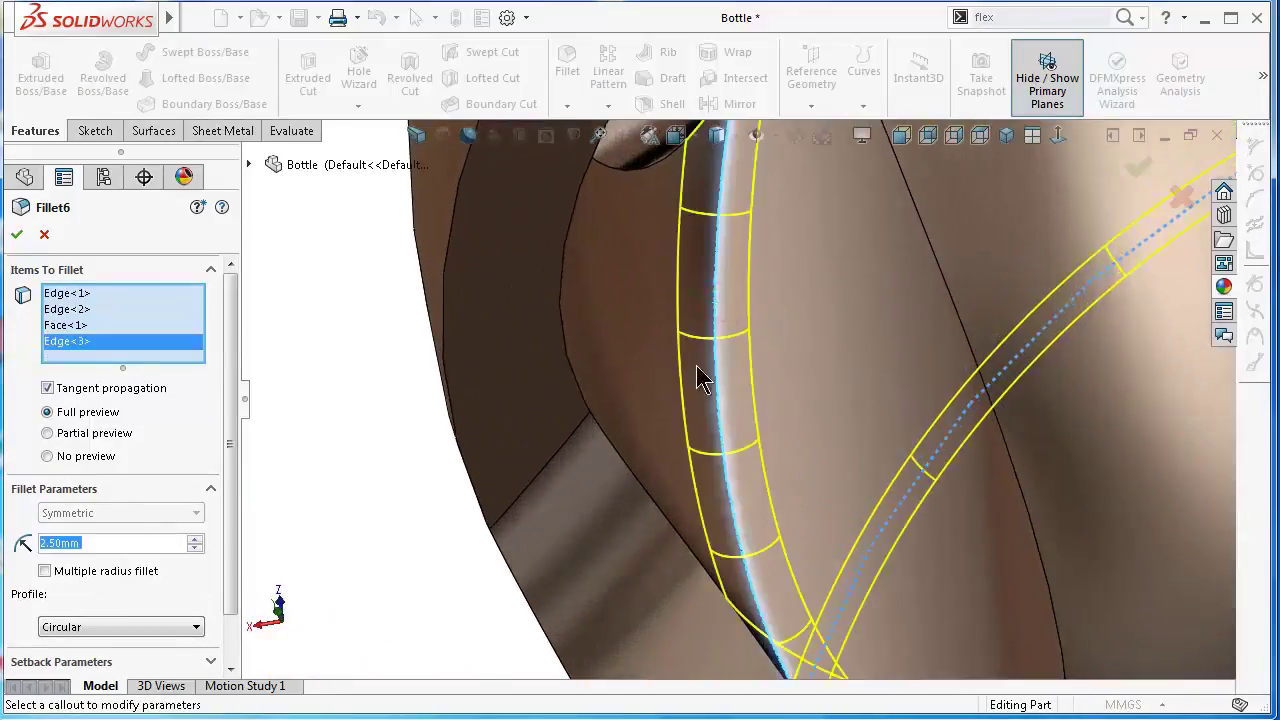
mouse_move(694, 374)
middle_mouse_down()
mouse_move(857, 349)
mouse_move(900, 320)
middle_mouse_up()
scroll(937, 285, "up", 4)
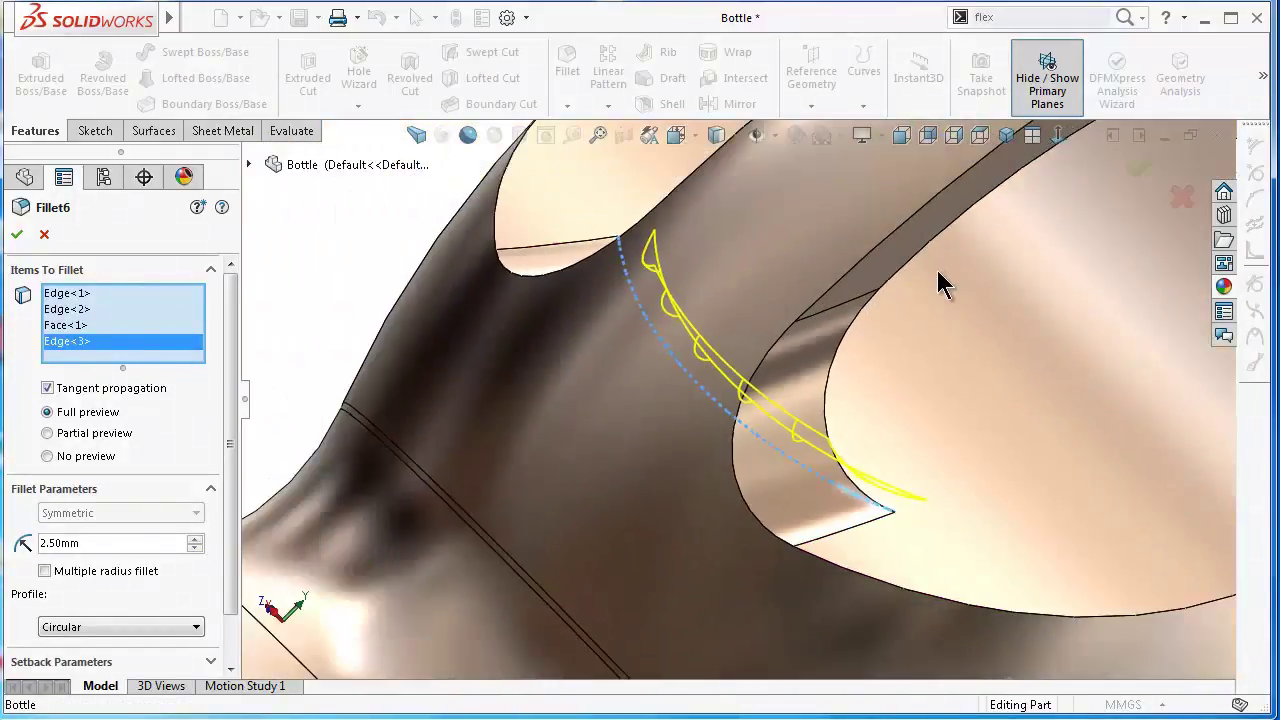
mouse_move(936, 274)
middle_mouse_down()
mouse_move(1126, 234)
mouse_move(1131, 200)
mouse_move(1055, 230)
middle_mouse_up()
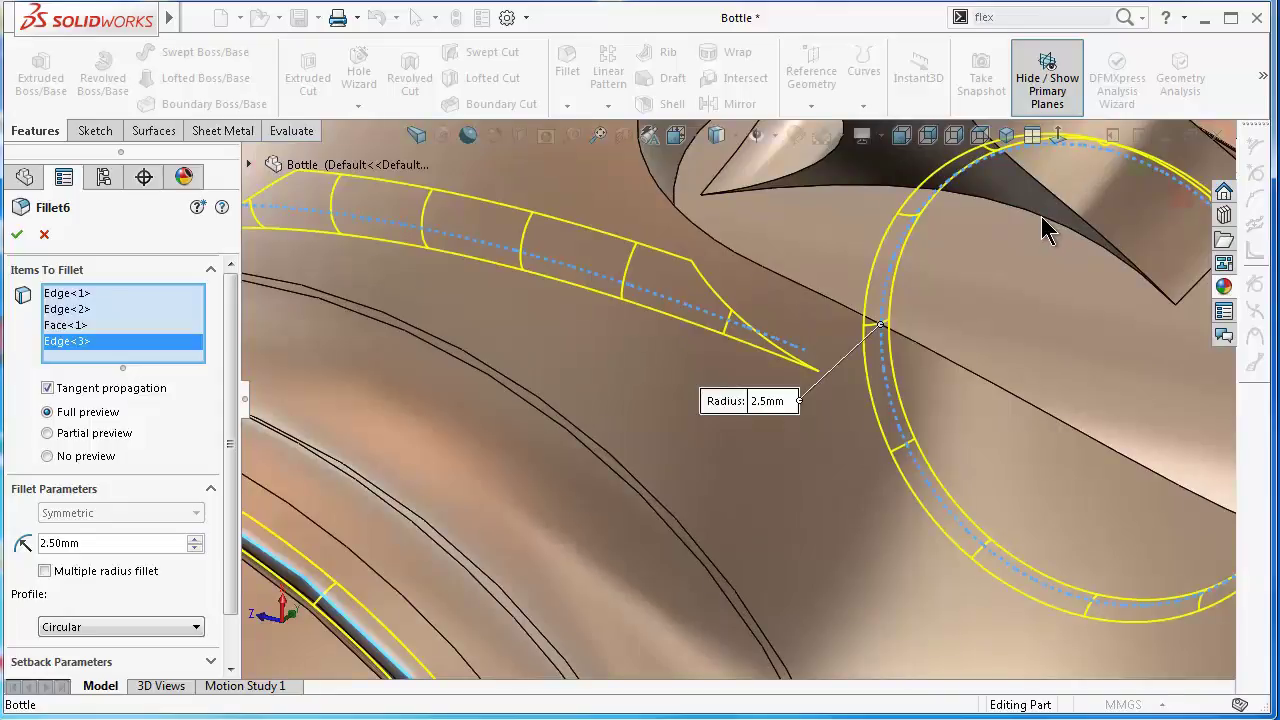
left_click(1042, 218)
scroll(1005, 292, "up", 4)
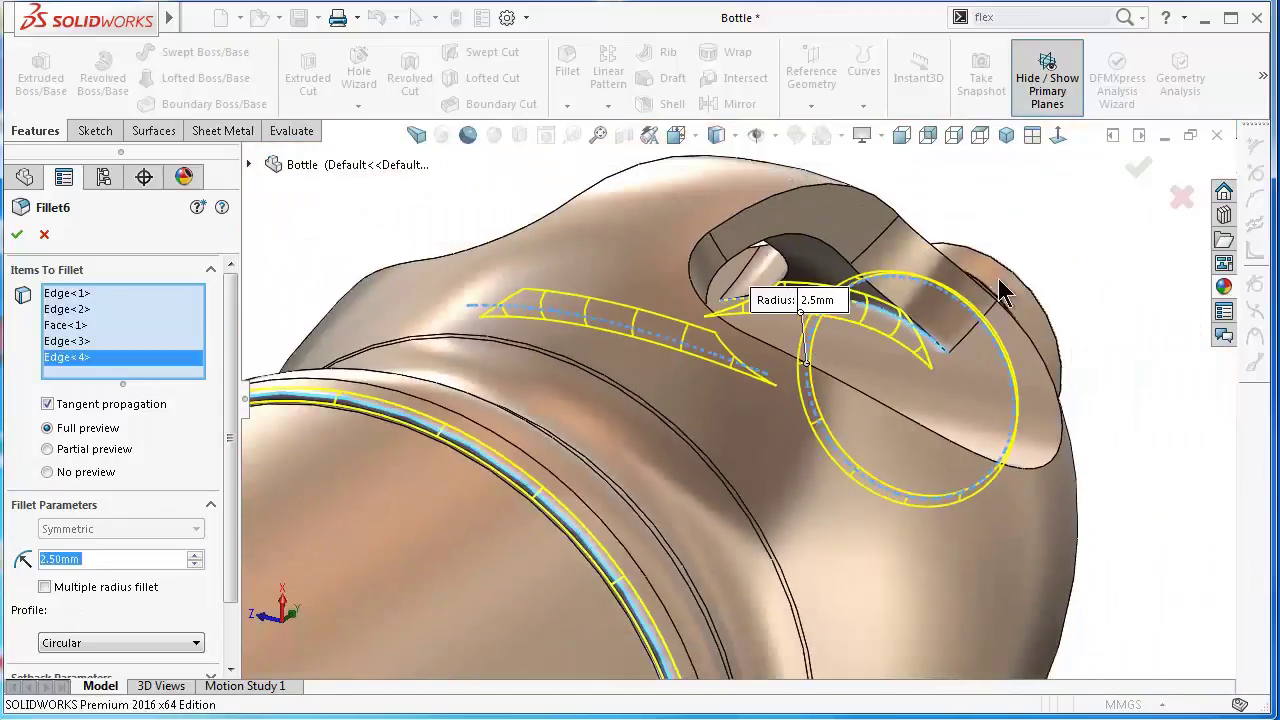
scroll(1003, 292, "up", 3)
mouse_move(886, 337)
middle_mouse_down()
mouse_move(830, 323)
mouse_move(755, 502)
middle_mouse_up()
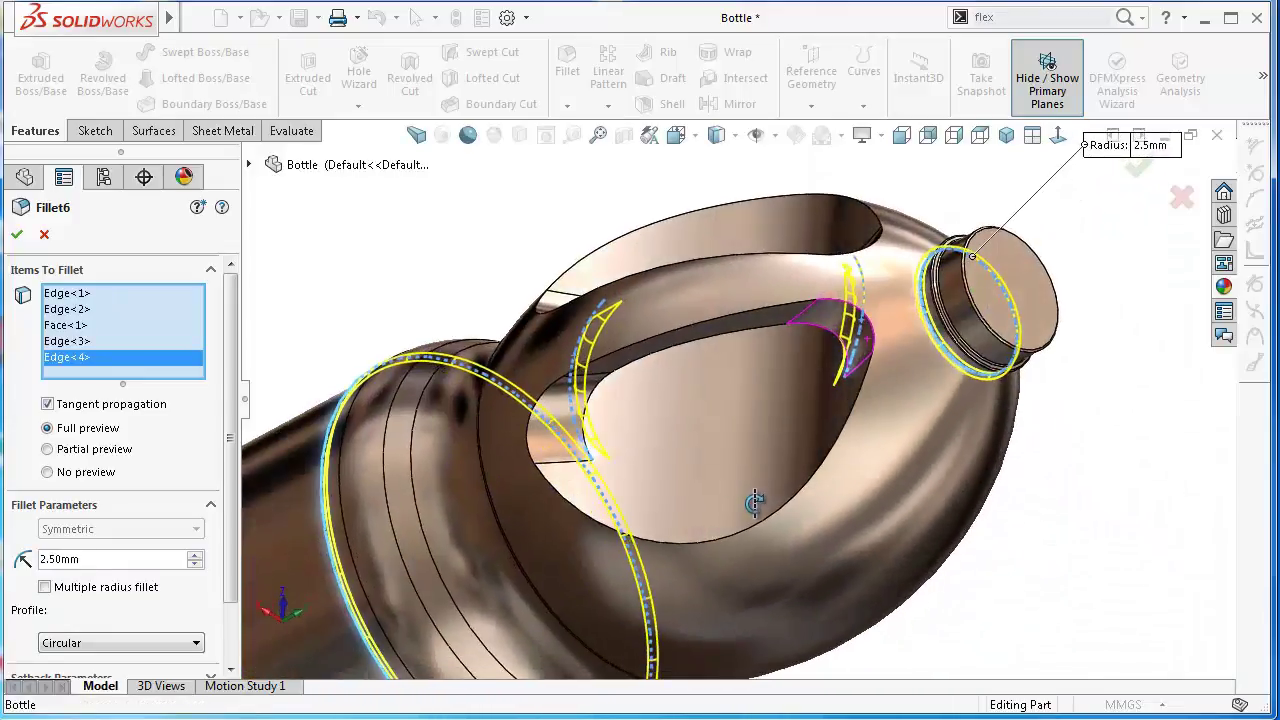
left_click(1136, 176)
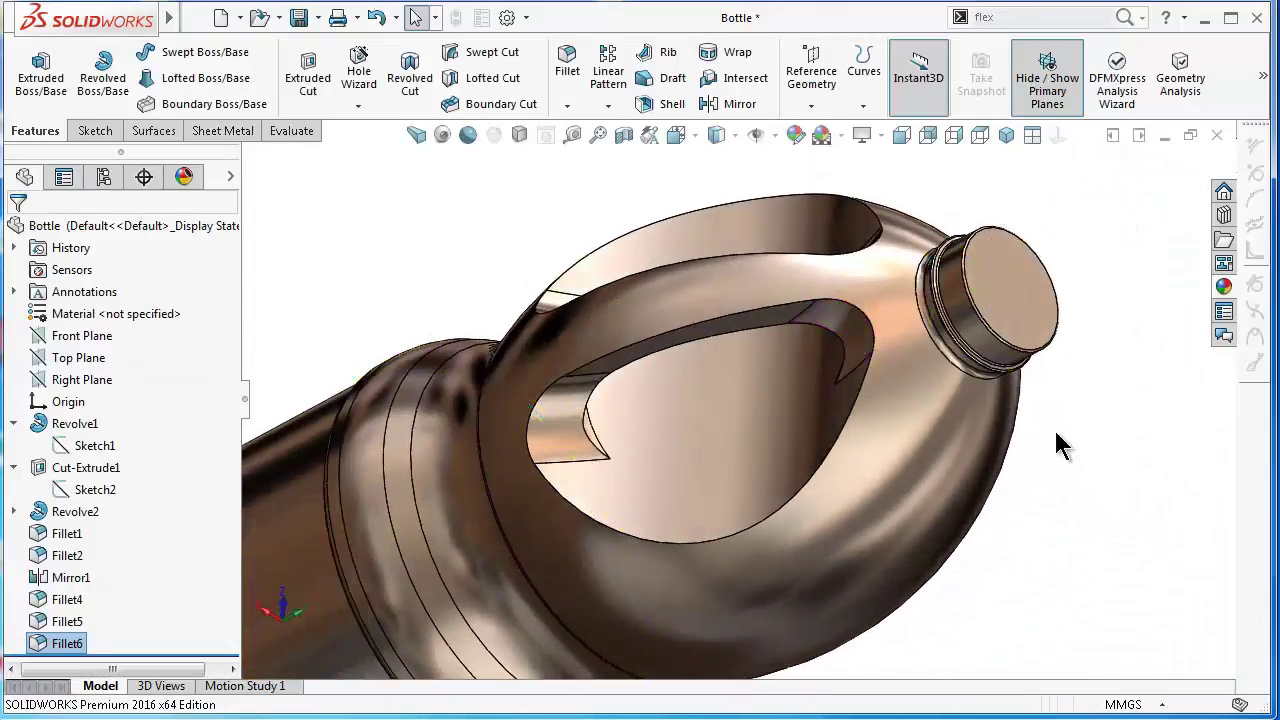
mouse_move(997, 490)
middle_mouse_down()
mouse_move(997, 523)
mouse_move(929, 606)
mouse_move(936, 569)
mouse_move(980, 530)
middle_mouse_up()
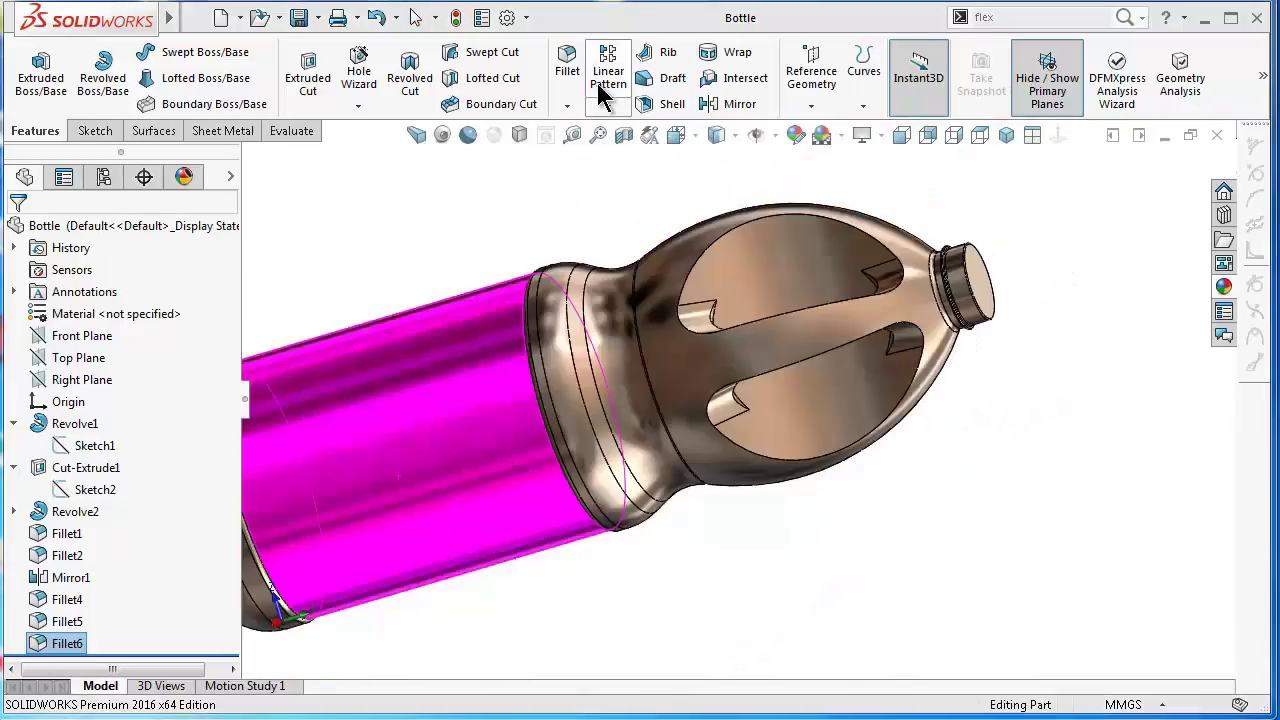
left_click(567, 68)
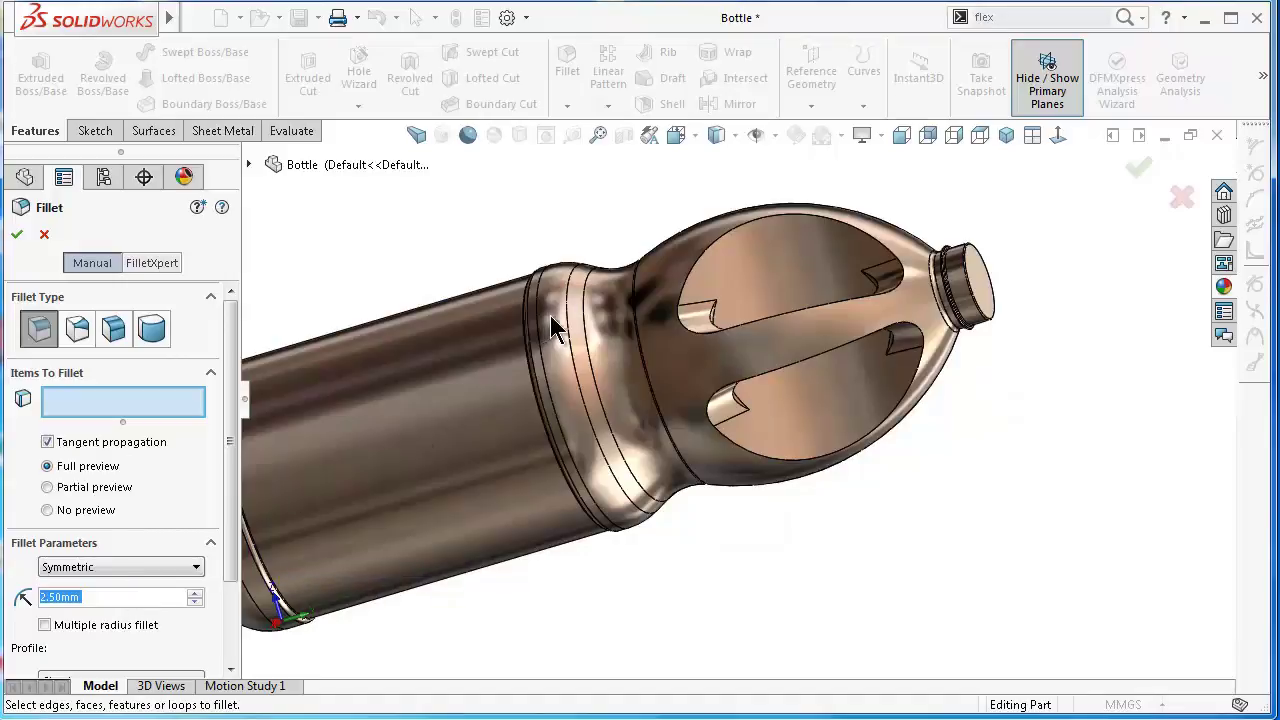
Step: Select the handle opening's face and set the fillet radius to 5 mm
mouse_move(550, 315)
middle_mouse_down()
mouse_move(580, 434)
mouse_move(575, 475)
middle_mouse_up()
scroll(700, 415, "down", 5)
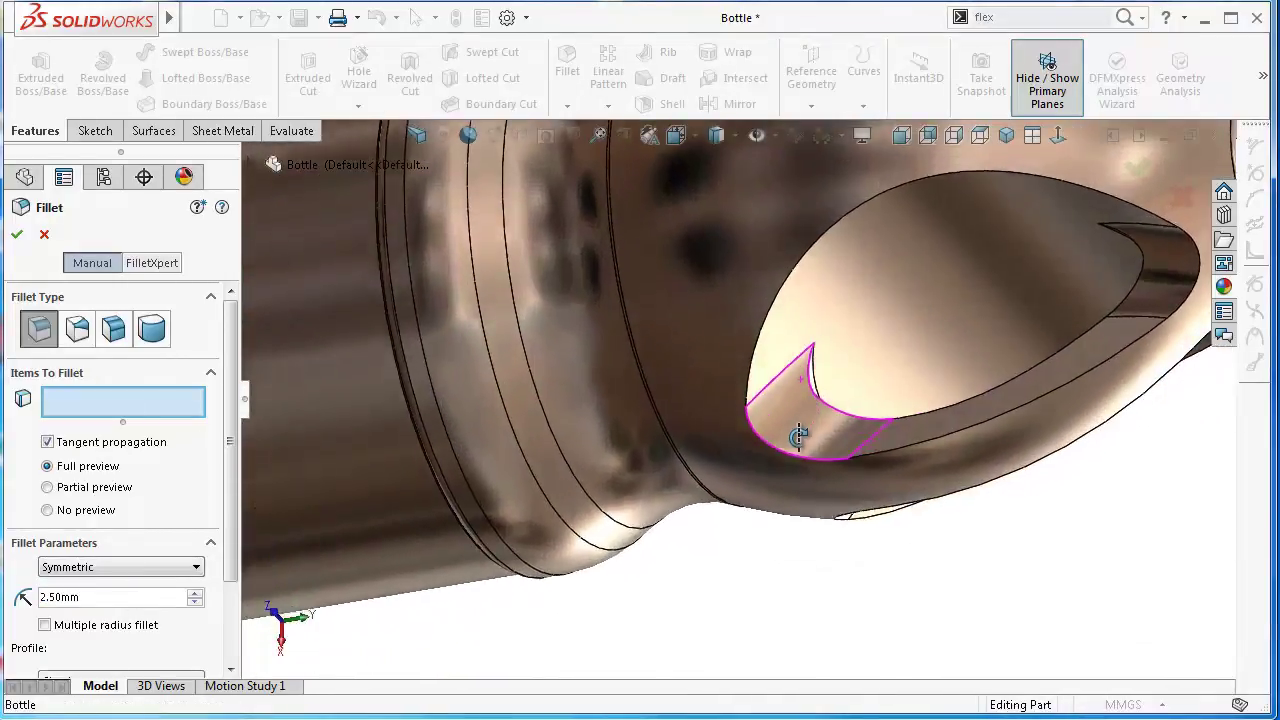
left_click(918, 434)
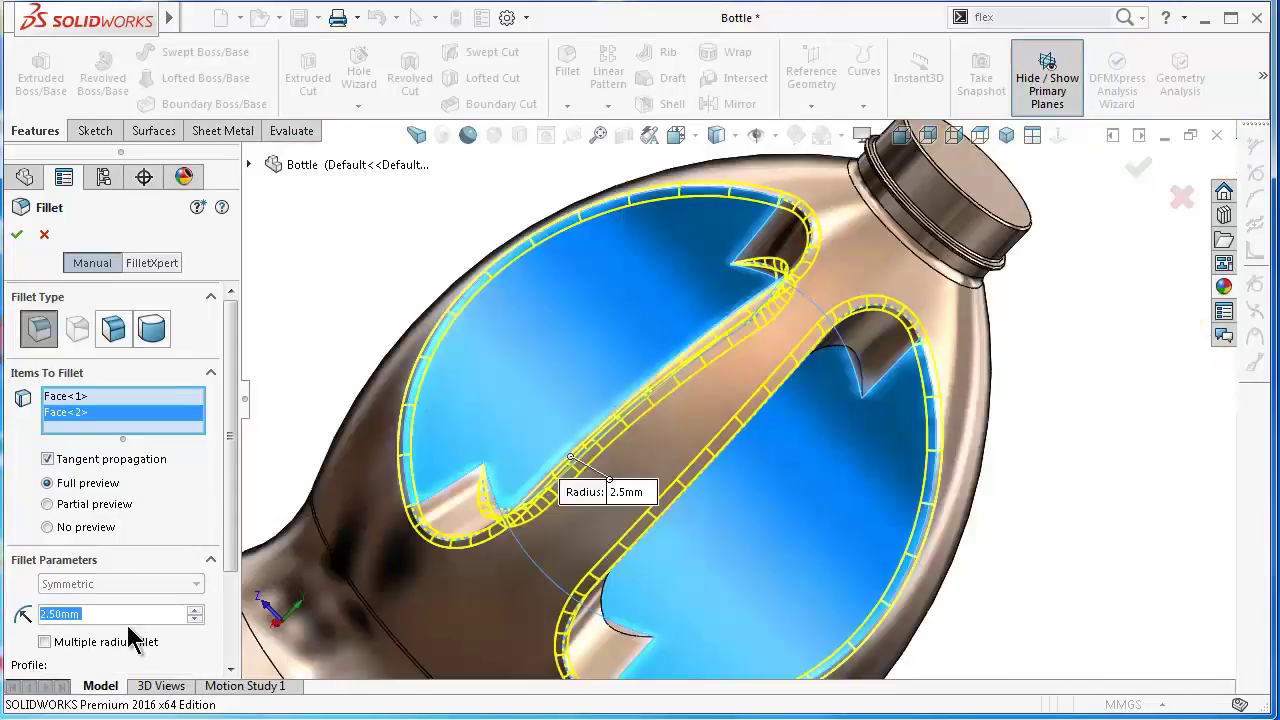
type("5")
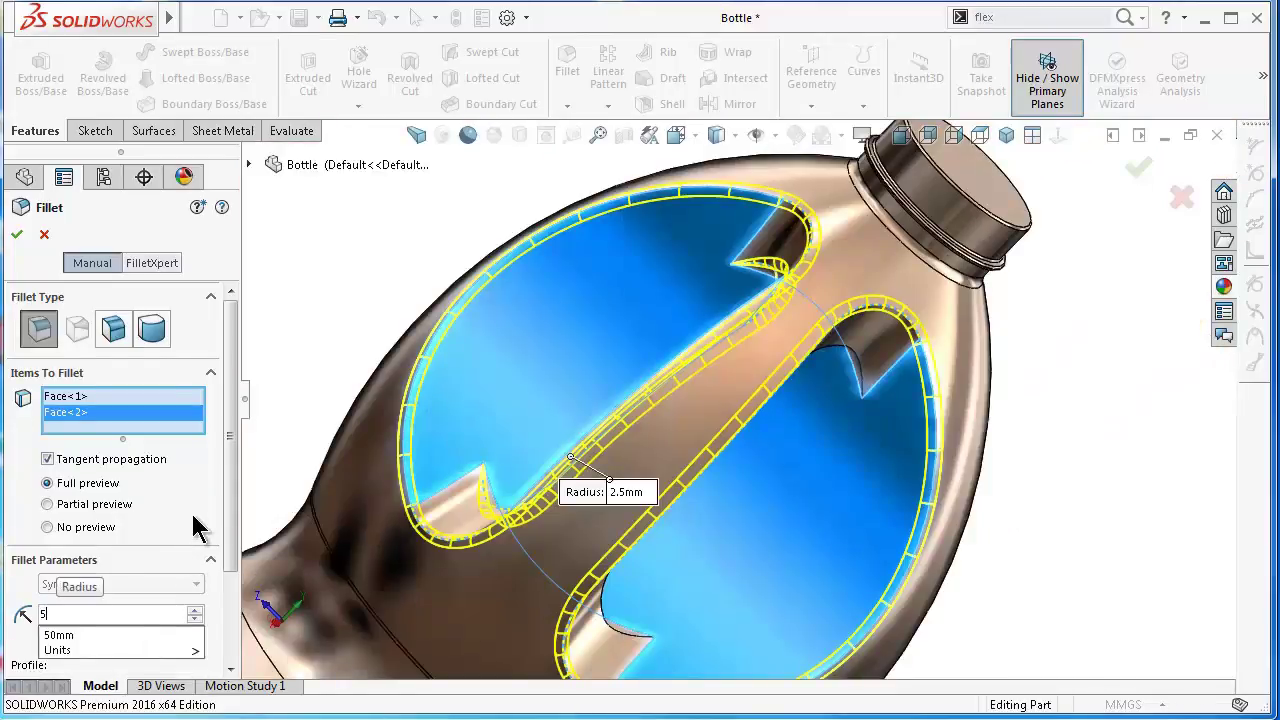
key("Return")
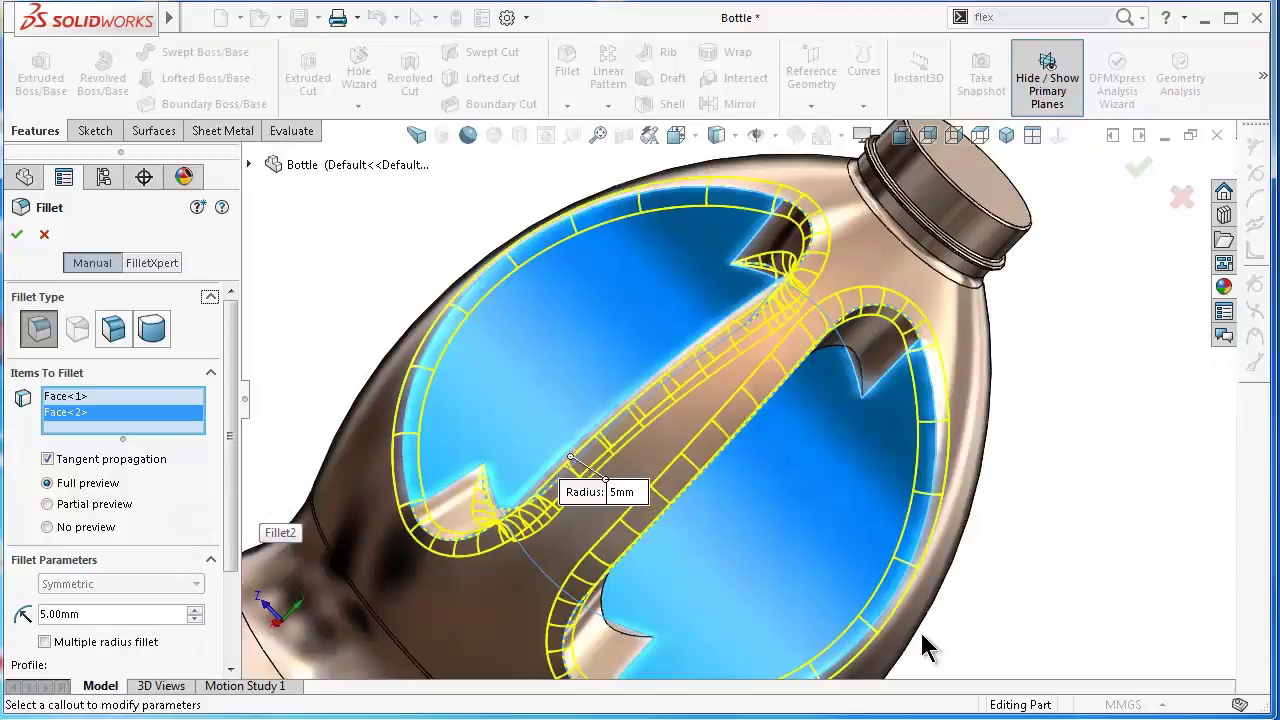
Step: Add the opening's tip edge and accept the 5 mm fillet on both openings
middle_click_drag(600, 360, 643, 352)
mouse_move(1083, 607)
middle_mouse_down()
mouse_move(1111, 528)
mouse_move(531, 528)
middle_mouse_up()
scroll(560, 477, "down", 3)
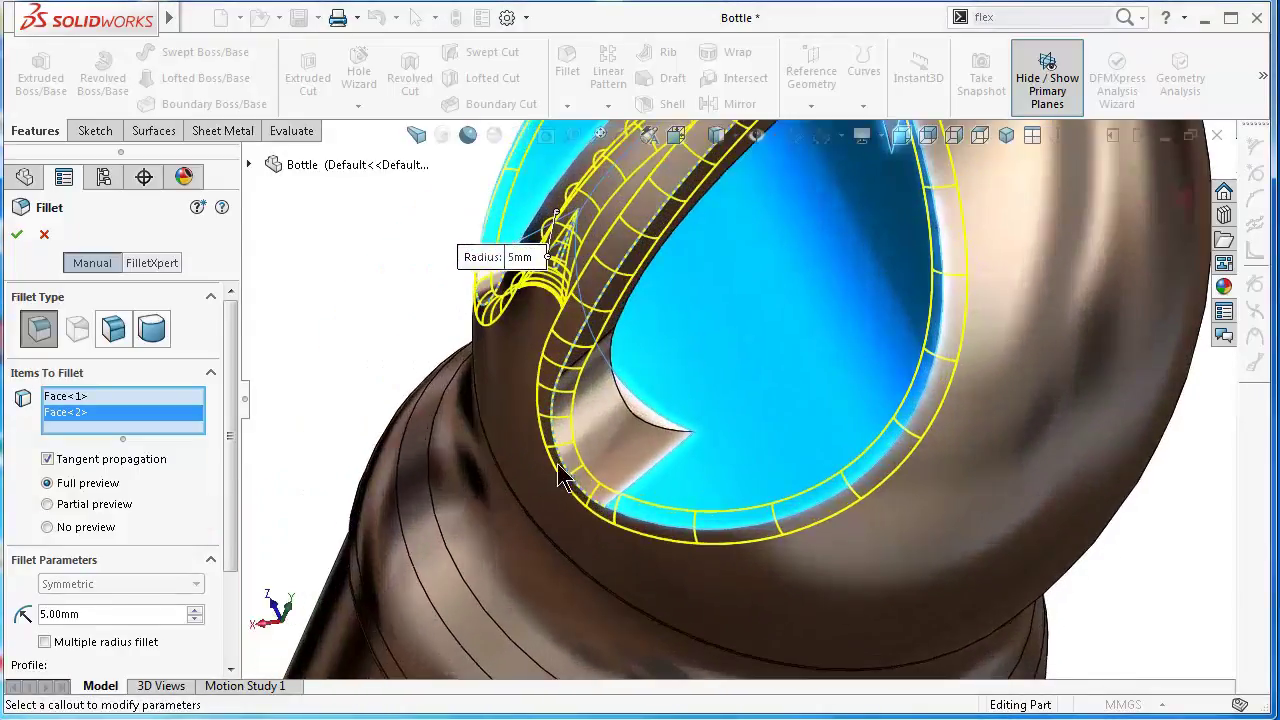
left_click(637, 417)
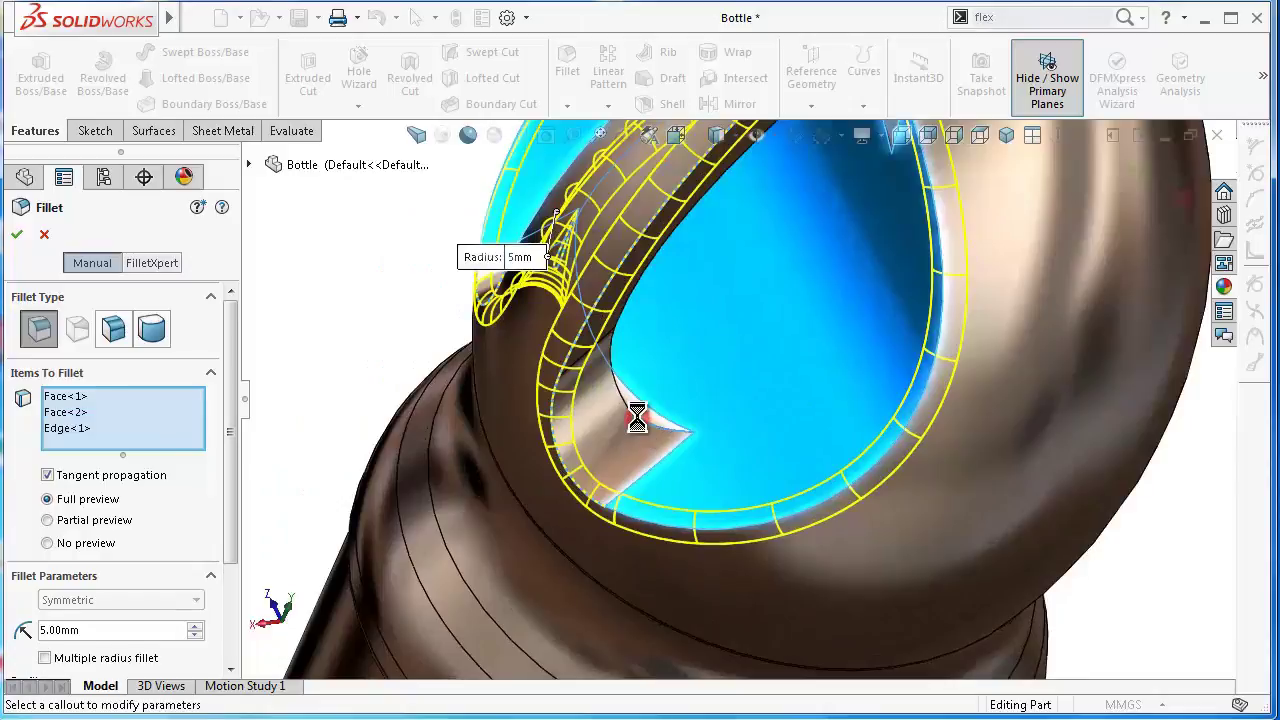
mouse_move(640, 425)
middle_mouse_down()
mouse_move(723, 260)
mouse_move(817, 243)
mouse_move(810, 255)
middle_mouse_up()
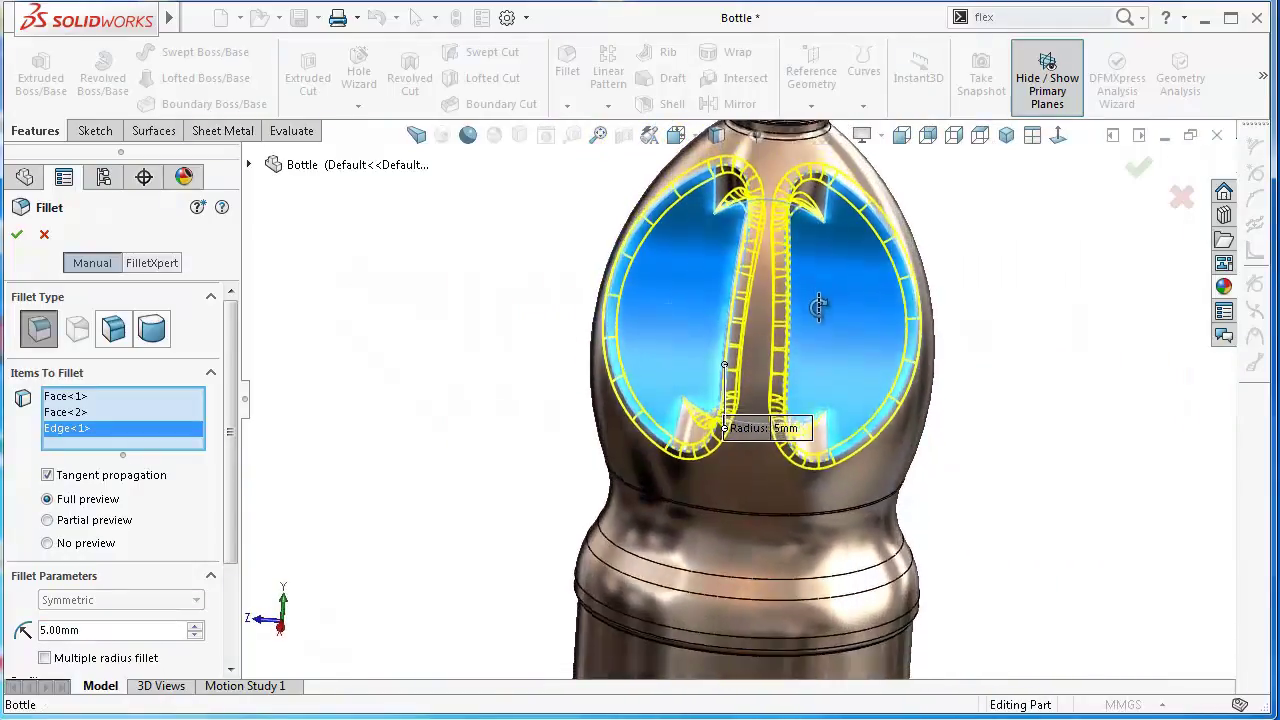
scroll(812, 256, "down", 2)
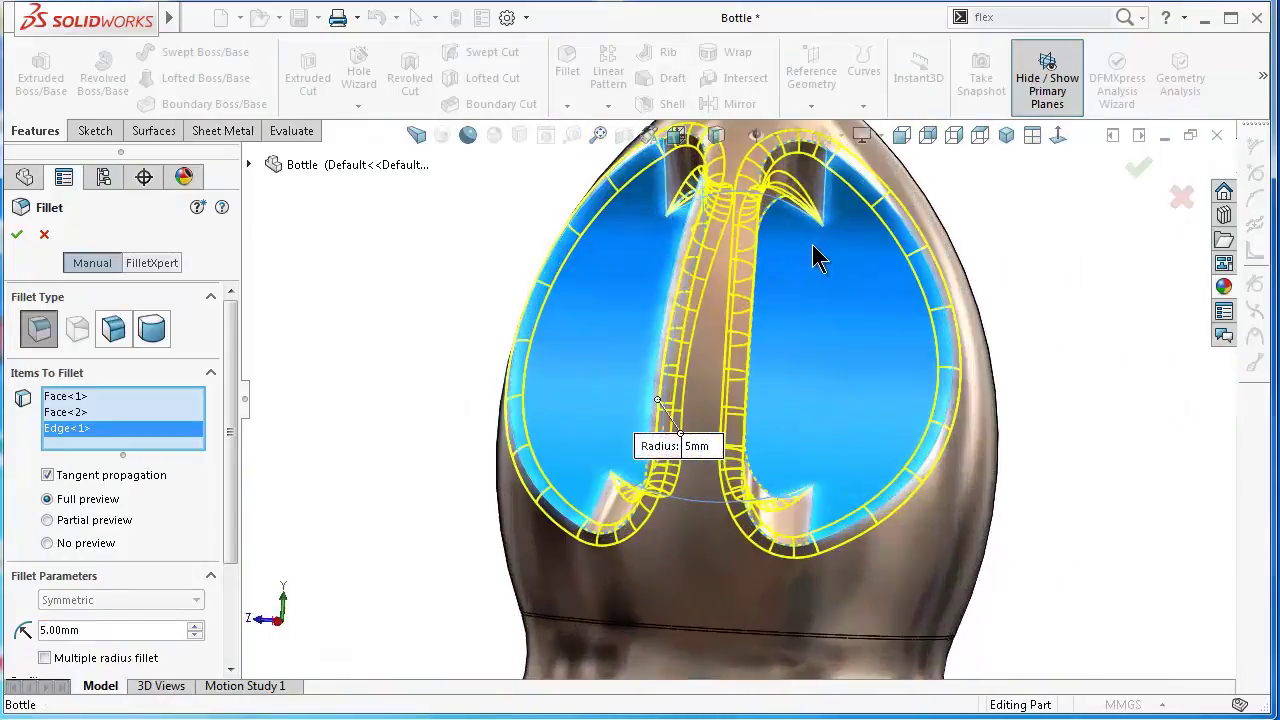
scroll(813, 250, "down", 2)
scroll(812, 266, "down", 2)
scroll(790, 280, "down", 2)
mouse_move(765, 300)
middle_mouse_down()
mouse_move(760, 471)
mouse_move(781, 378)
middle_mouse_up()
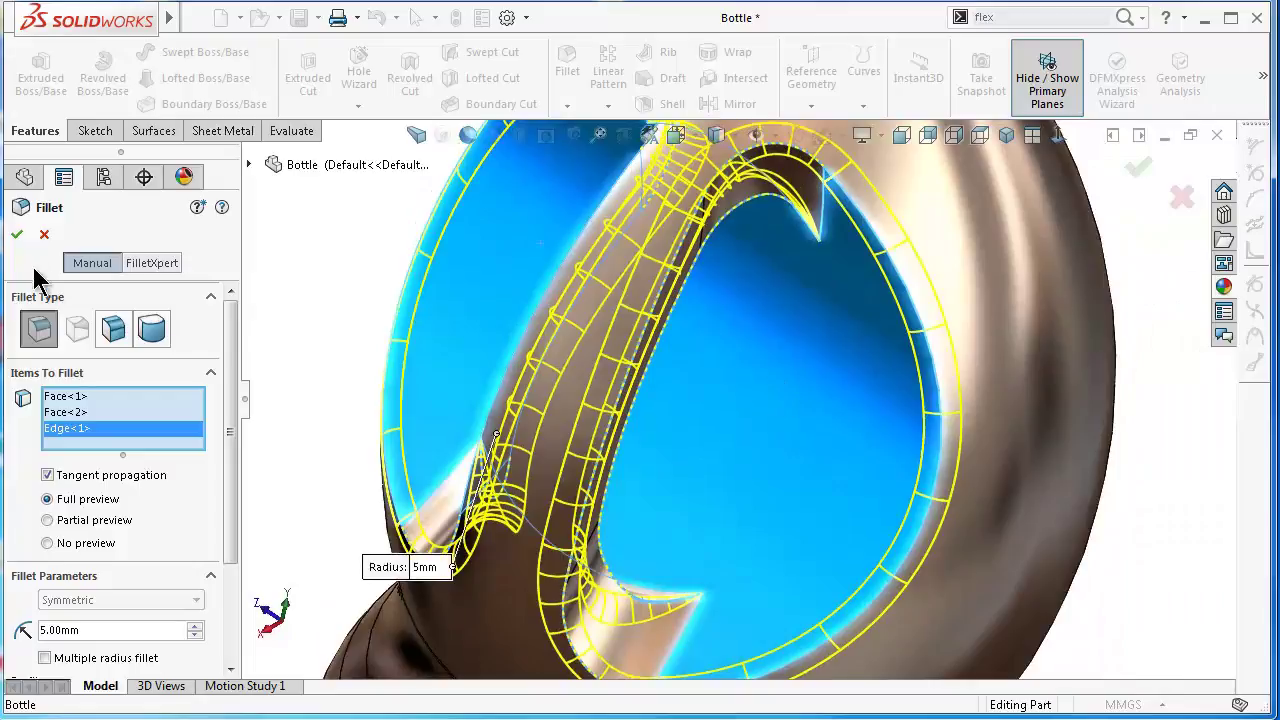
left_click(18, 236)
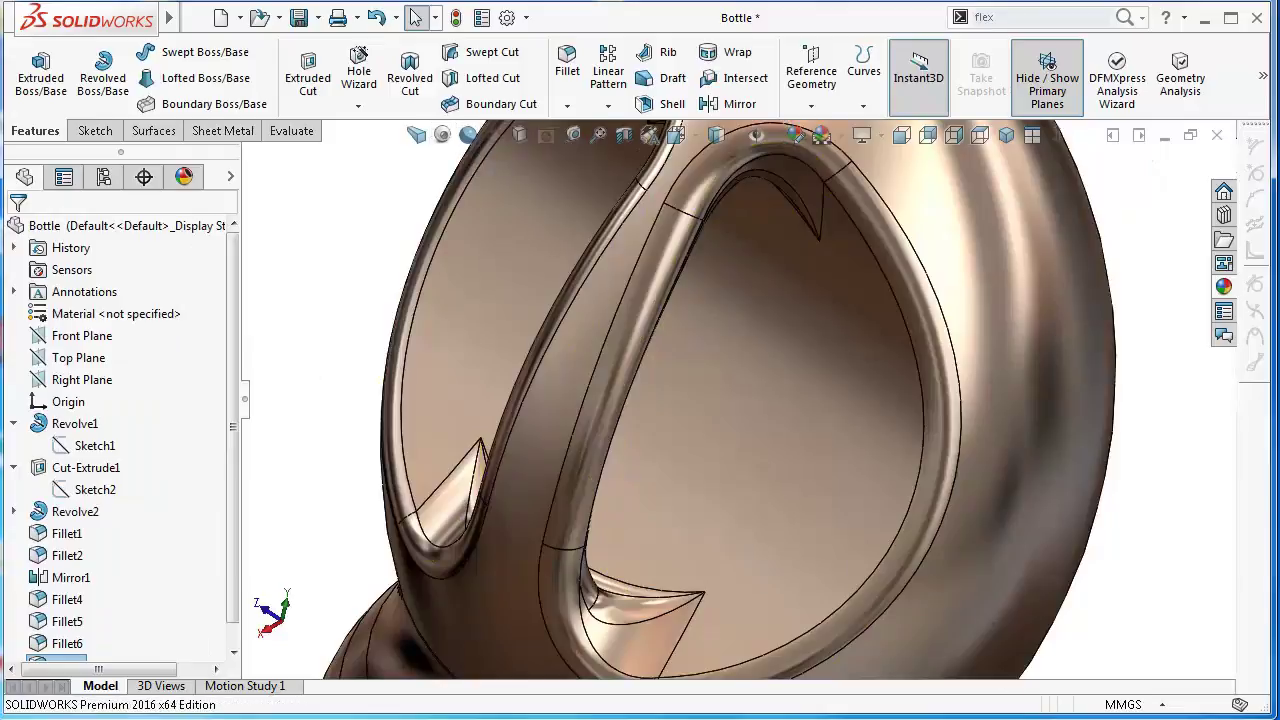
Step: Zoom to fit, change the shading, and rotate the bottle until its flat bottom faces forward
key("f")
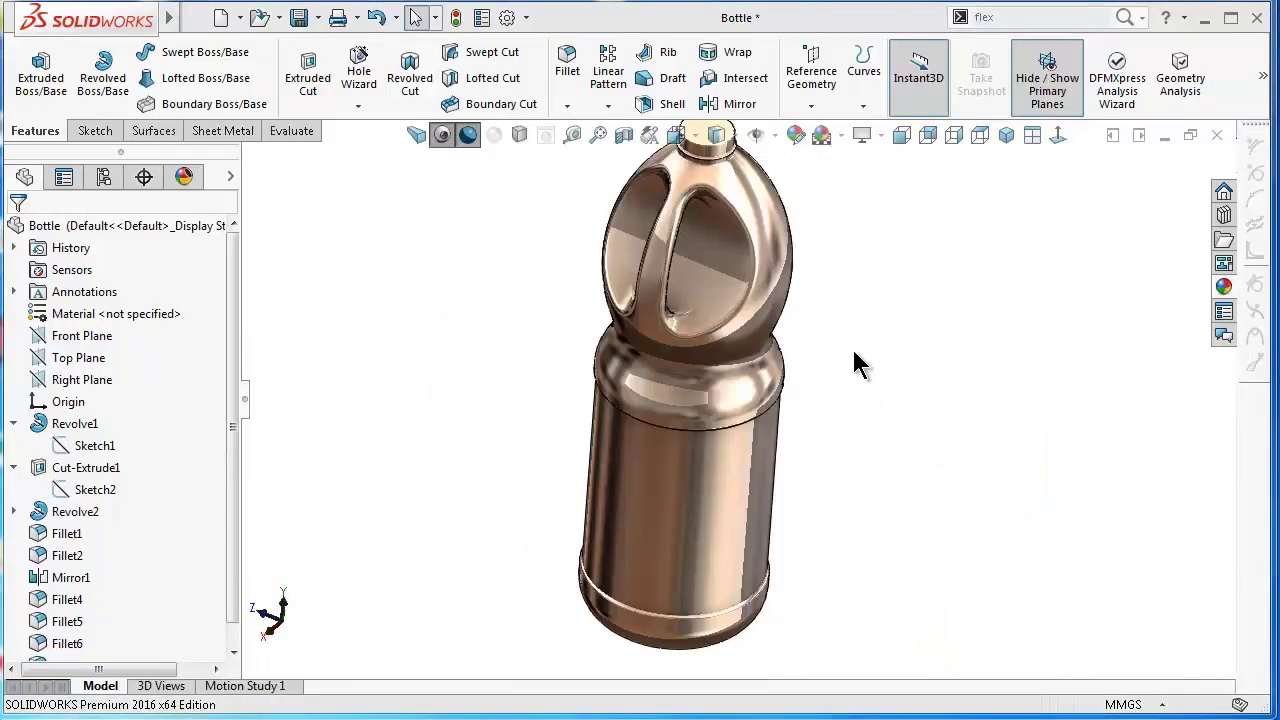
middle_click_drag(852, 347, 864, 340)
key("Left")
key("Left")
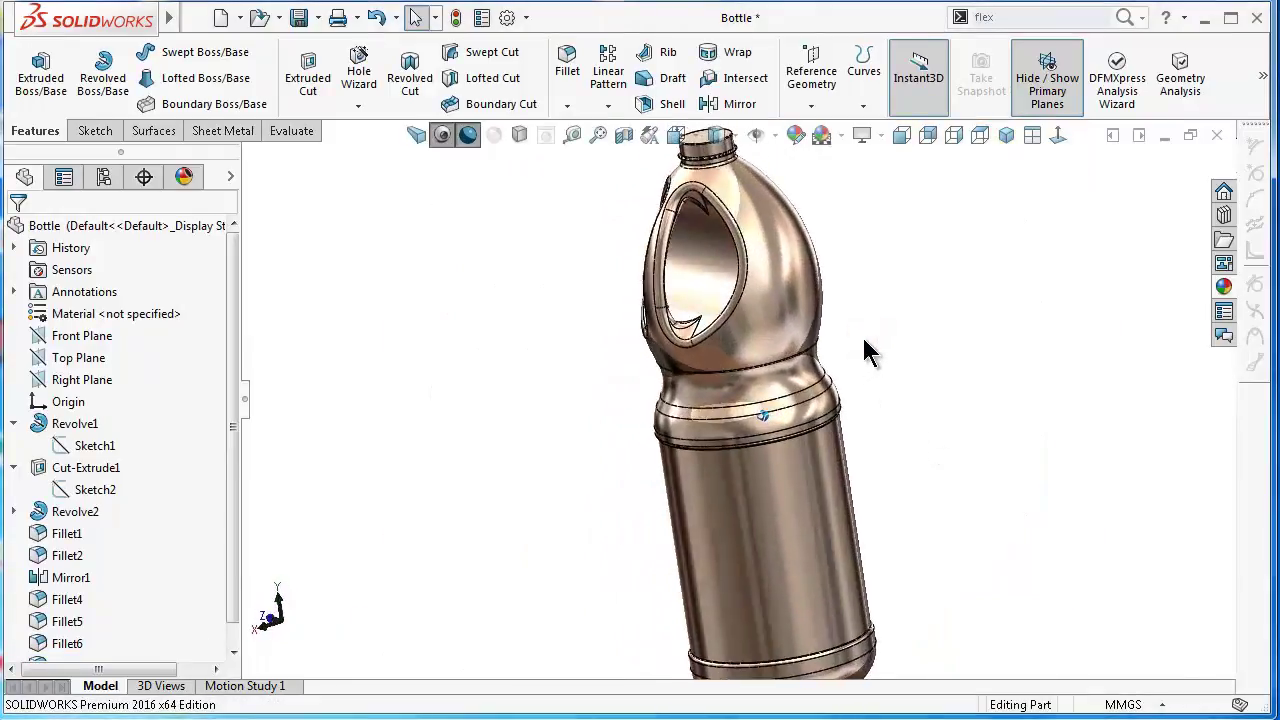
key("Left")
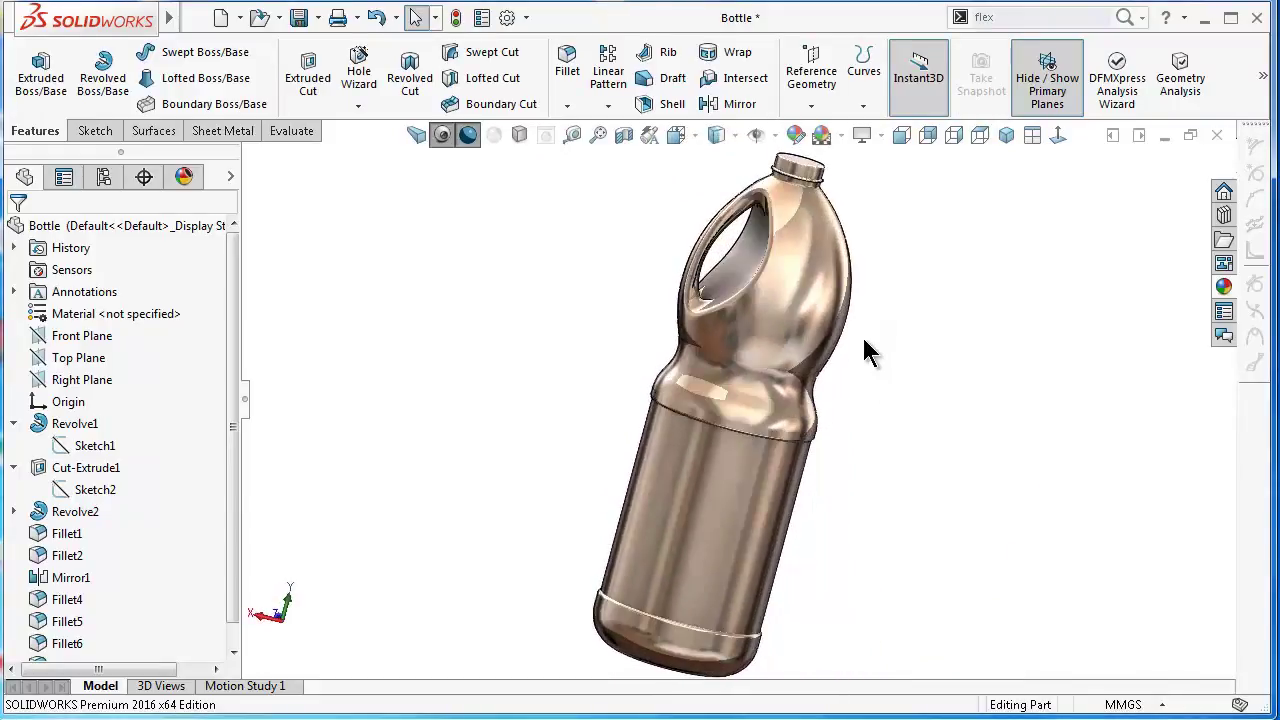
left_click(437, 134)
key("Left")
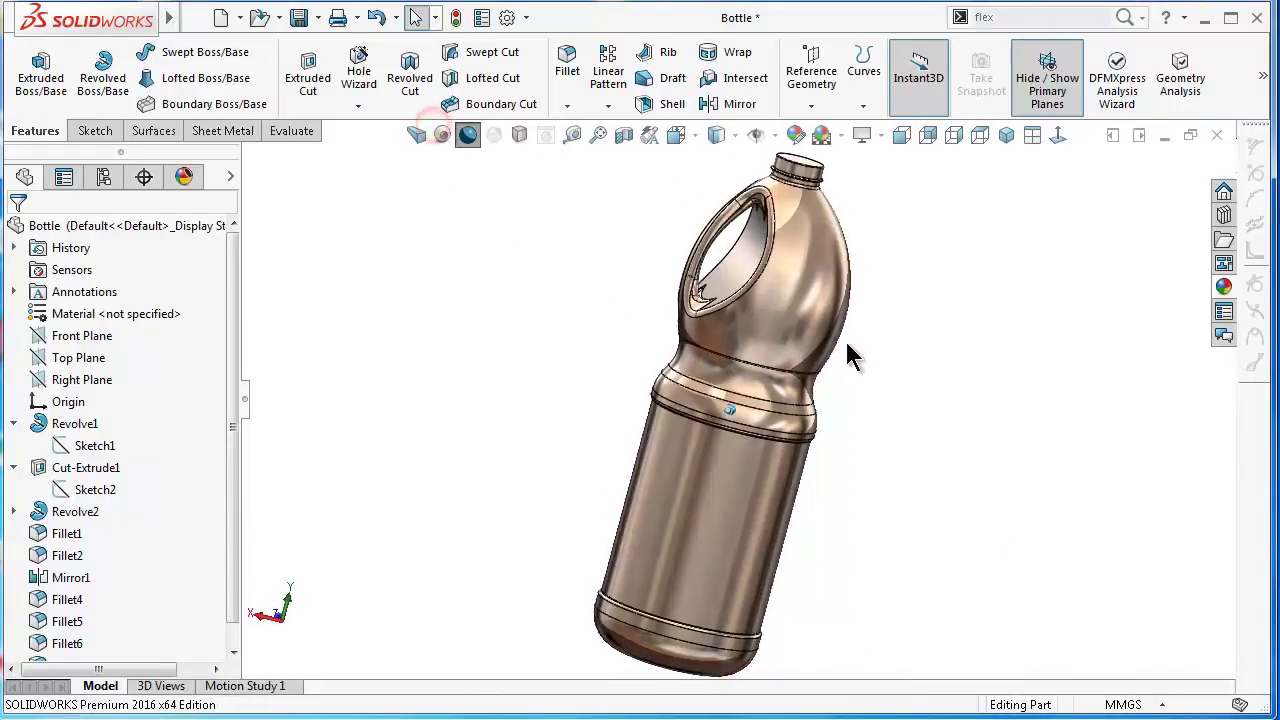
key("Left")
key("Left")
key("Left")
key("Down")
key("Down")
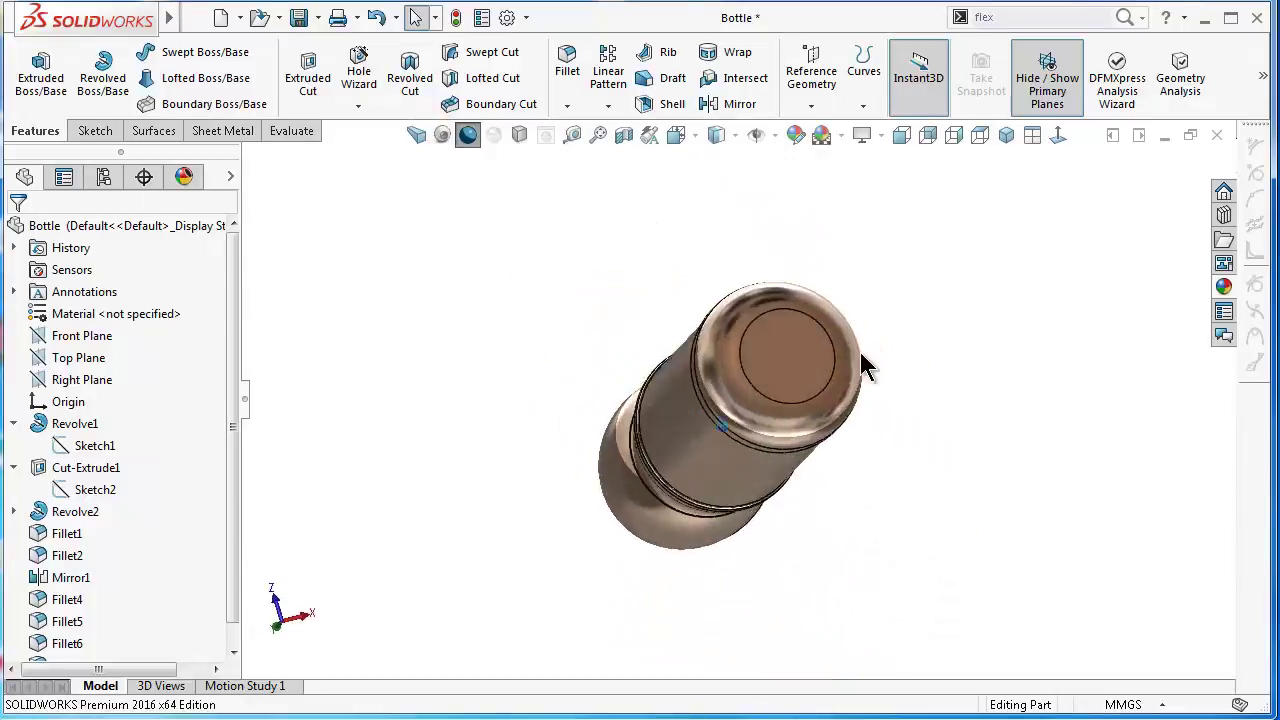
scroll(840, 345, "down", 3)
scroll(1003, 412, "down", 2)
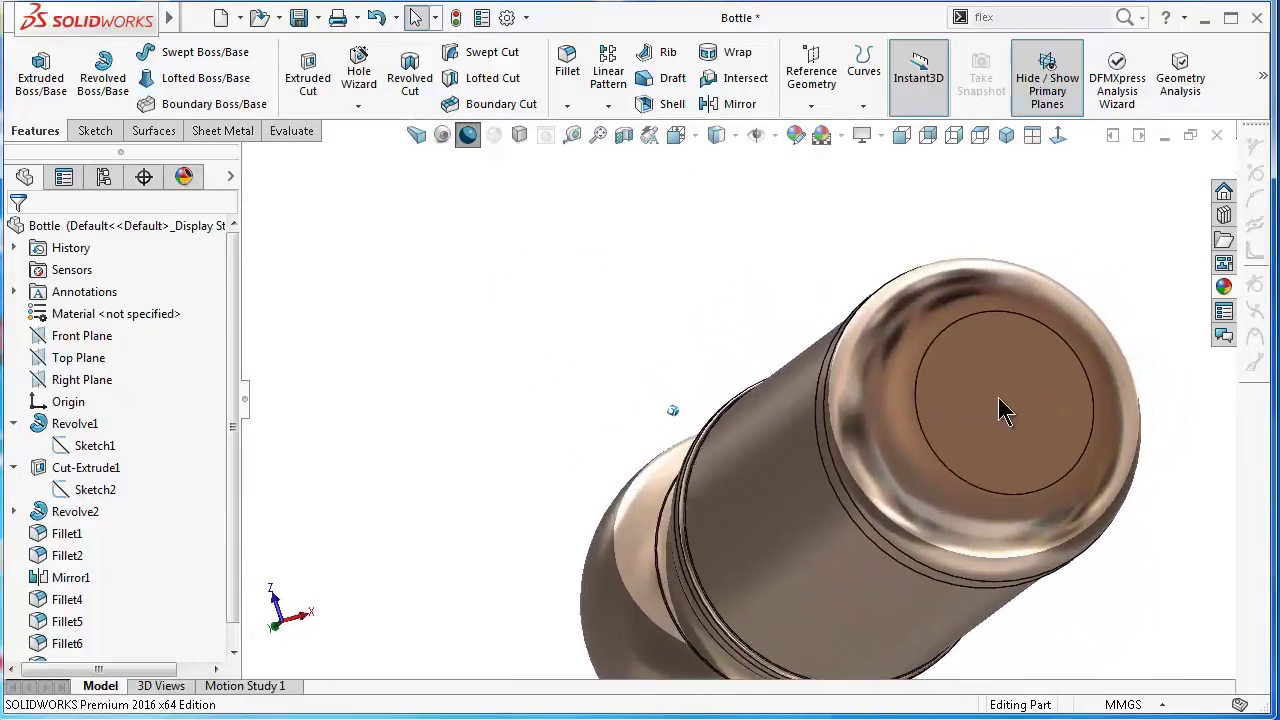
scroll(551, 192, "down", 2)
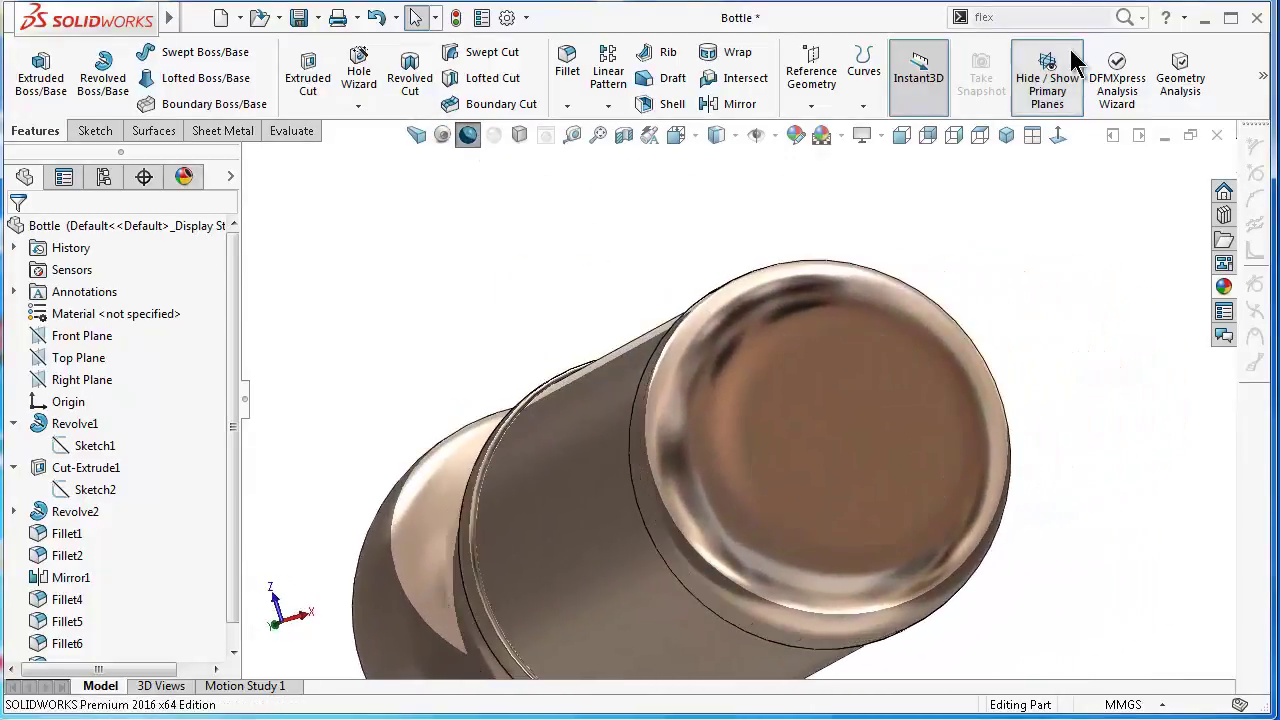
Step: Sketch a circle on the bottle's bottom face by converting its outline
left_click(893, 405)
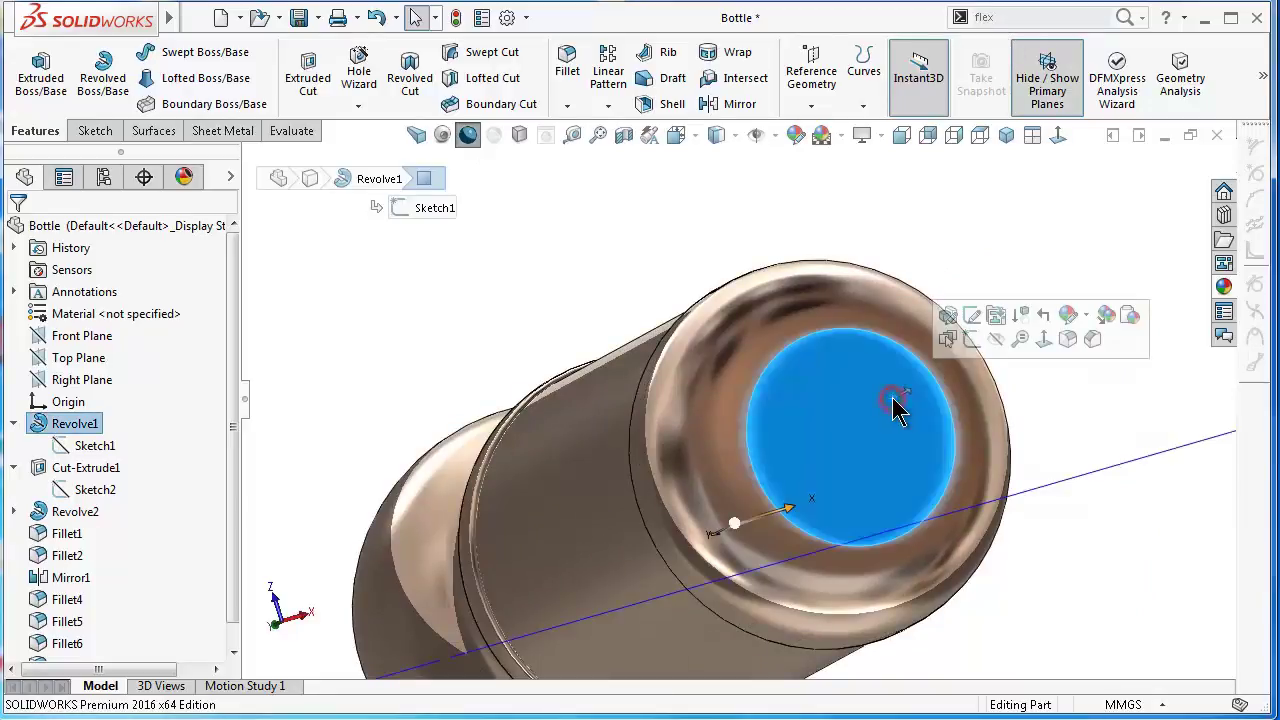
left_click(966, 342)
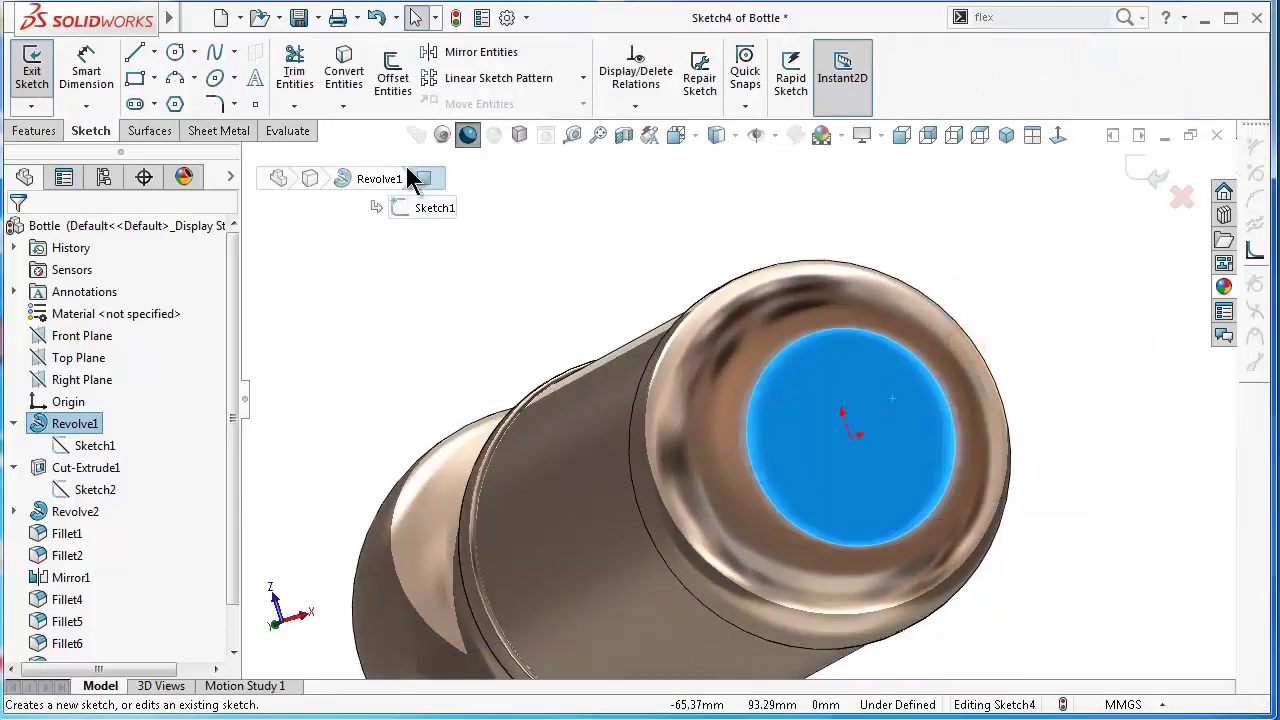
left_click(340, 85)
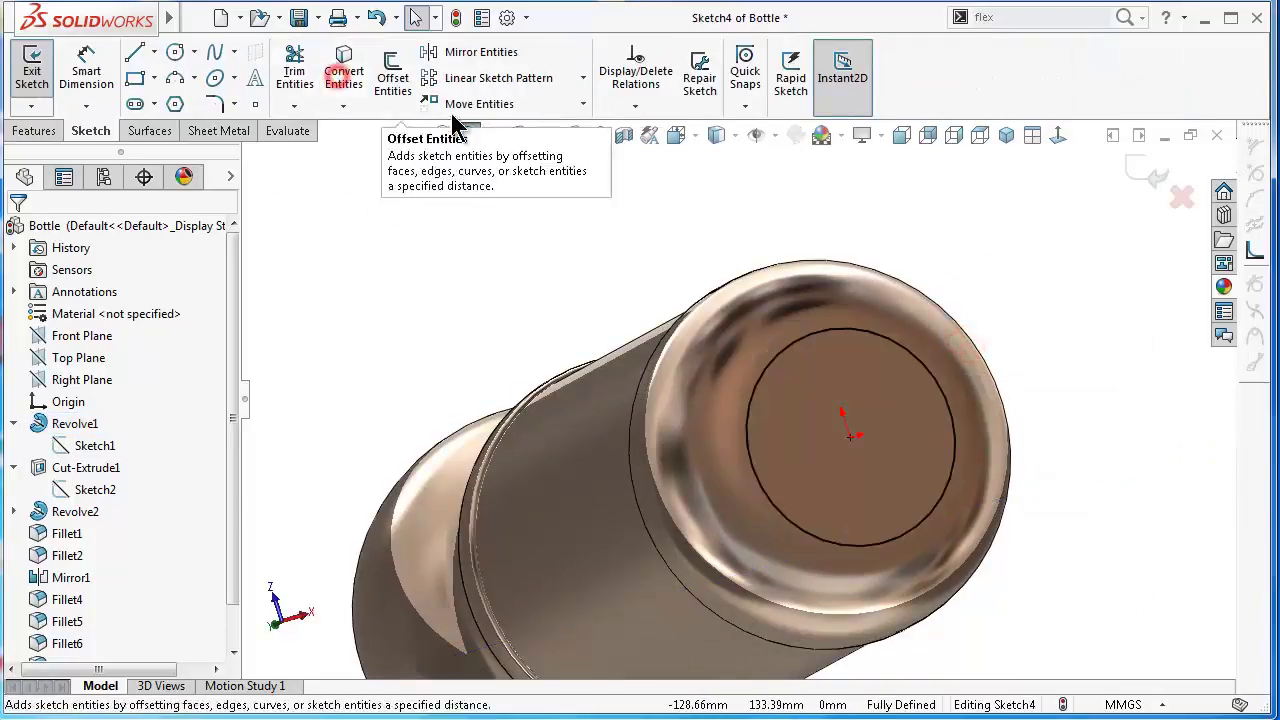
Step: Exit the sketch and project the circle onto the bottle's circular end face as Curve1
left_click(34, 131)
left_click(858, 106)
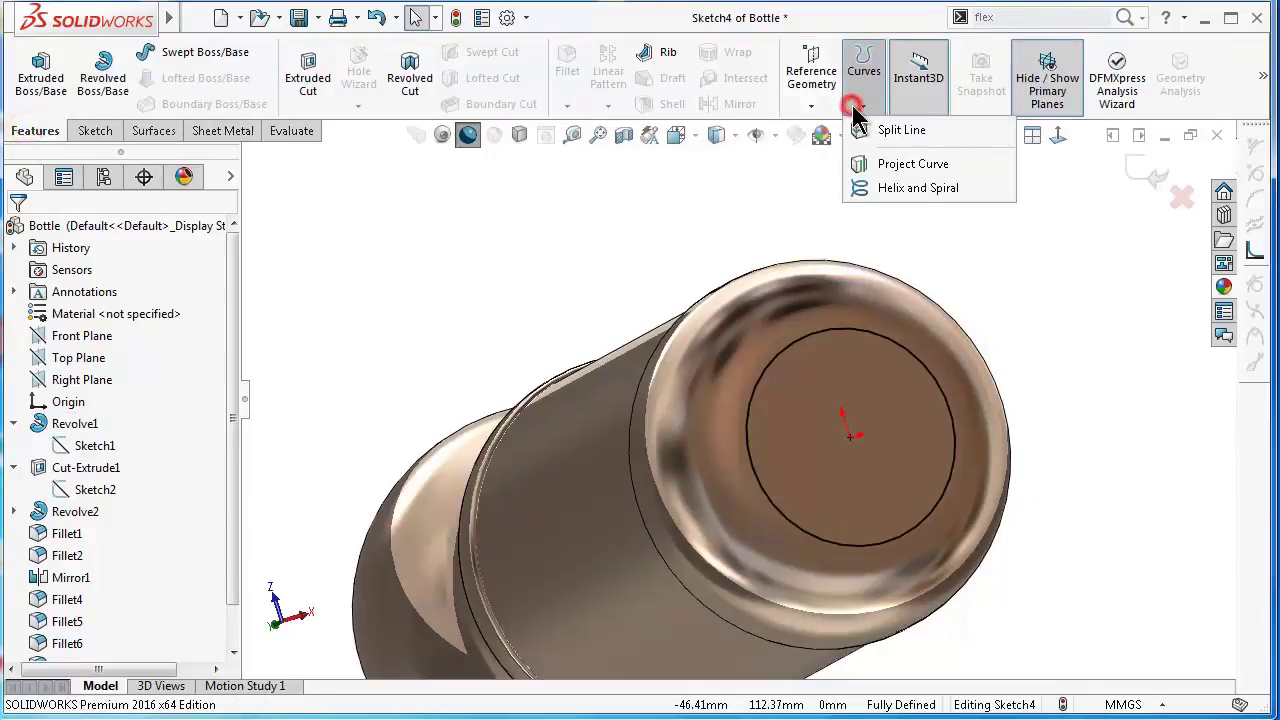
left_click(862, 170)
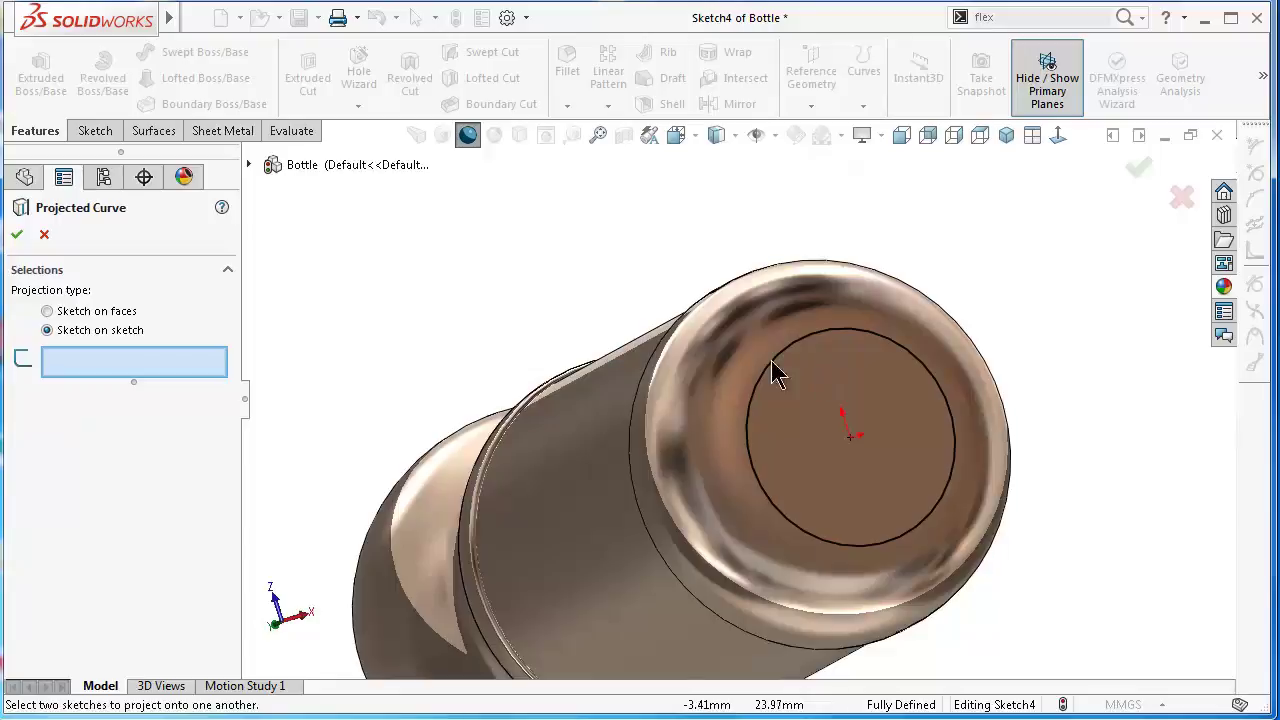
left_click(47, 311)
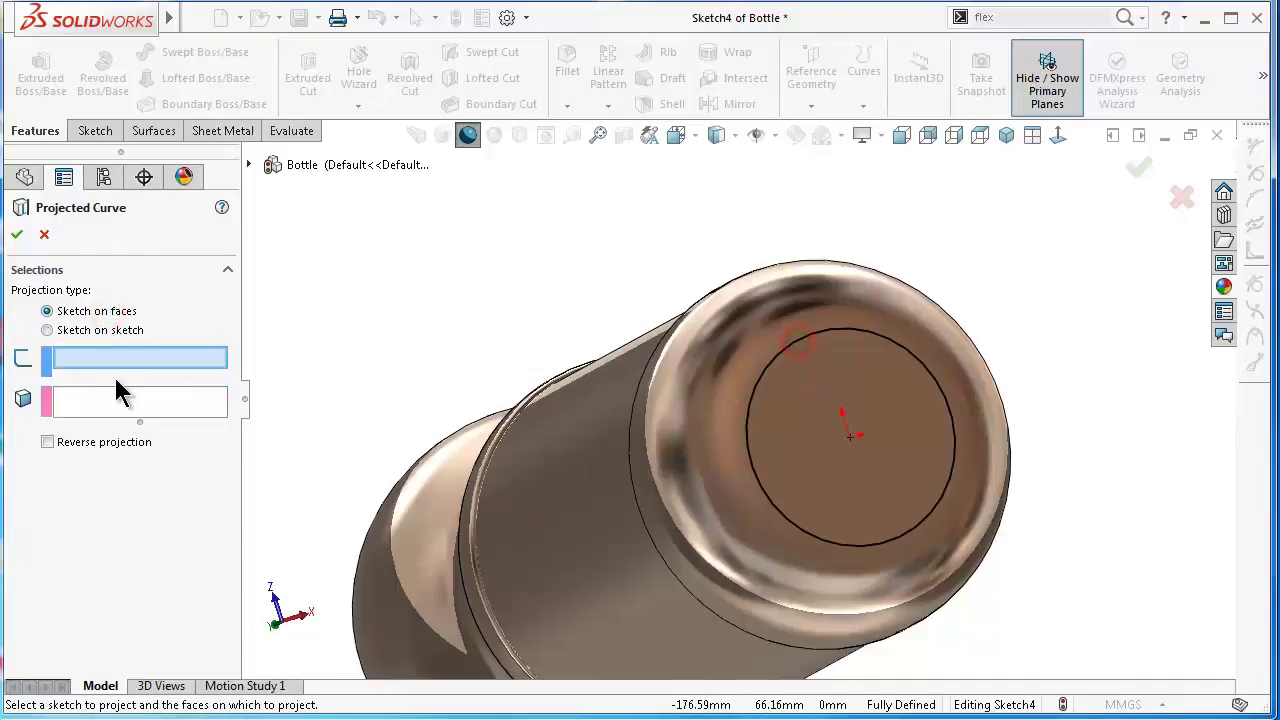
left_click(1140, 170)
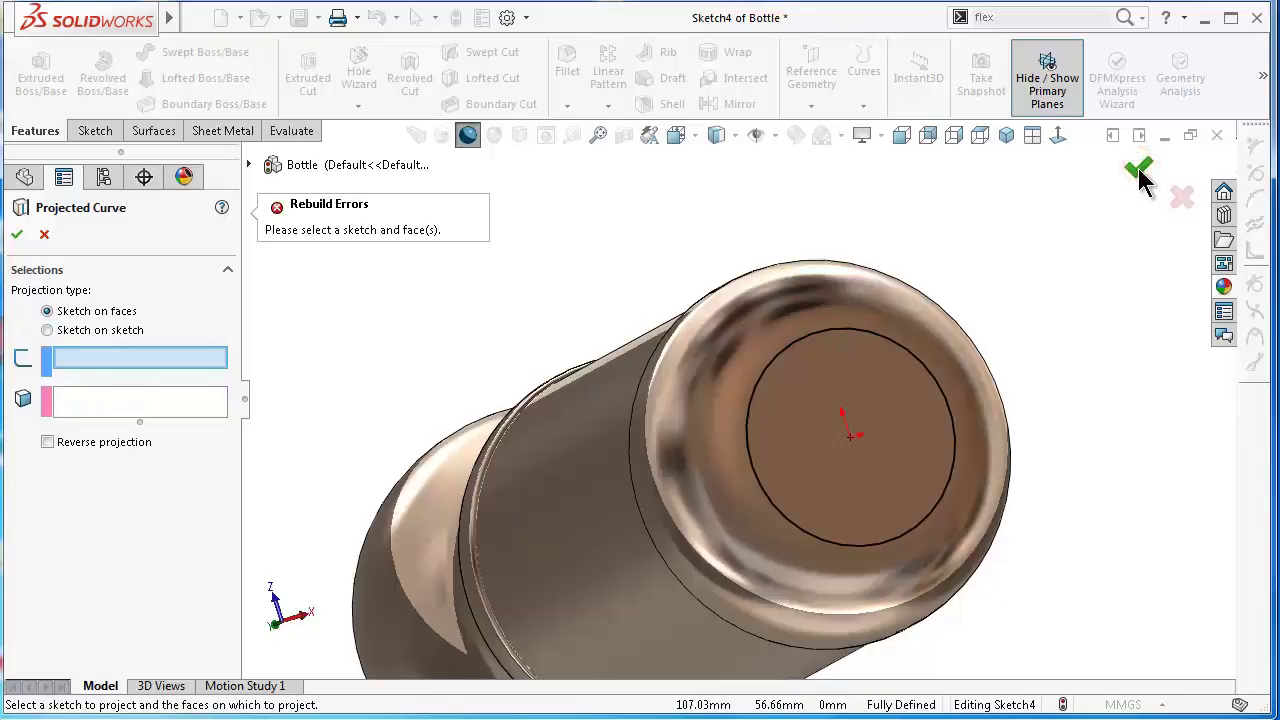
left_click(44, 234)
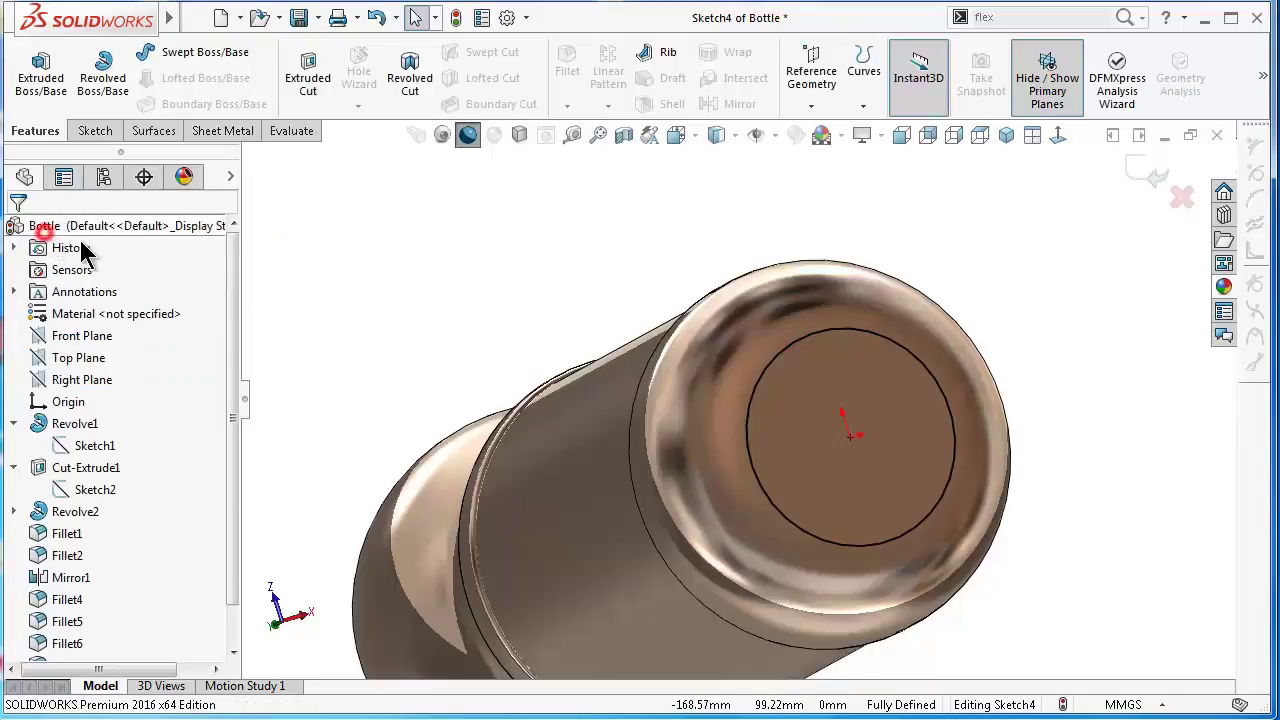
left_click(1147, 178)
left_click(866, 105)
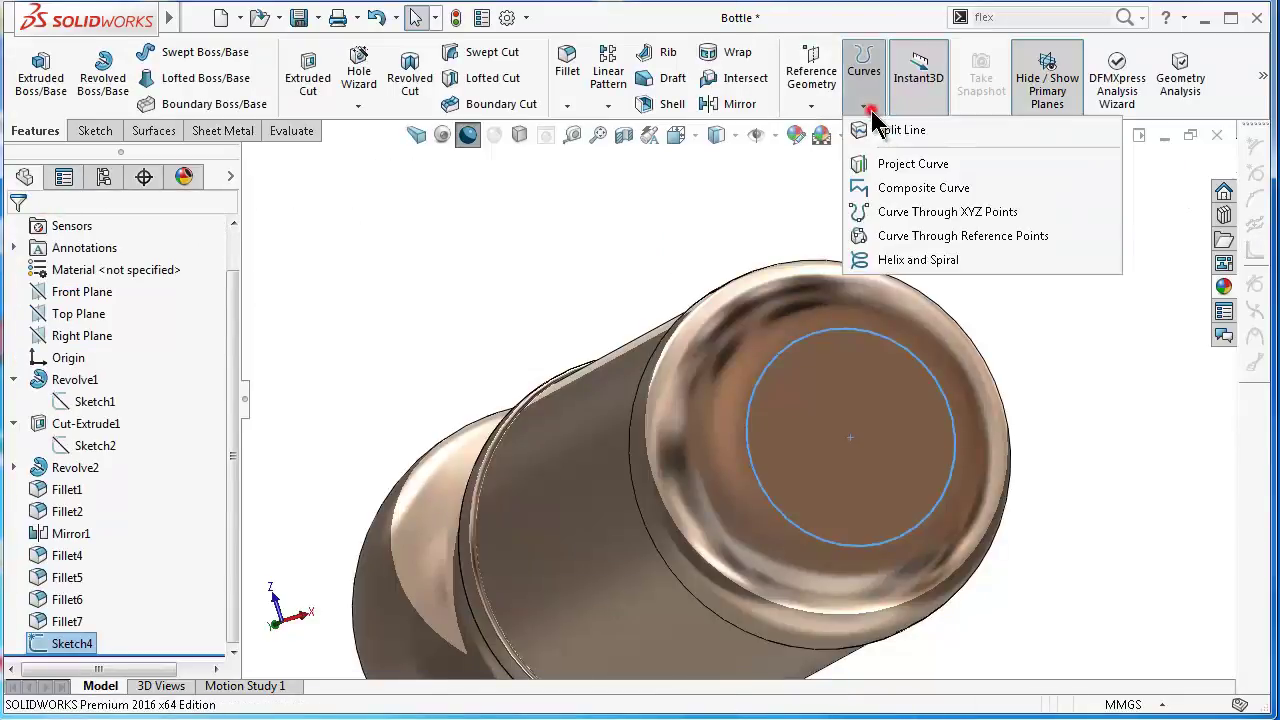
left_click(880, 165)
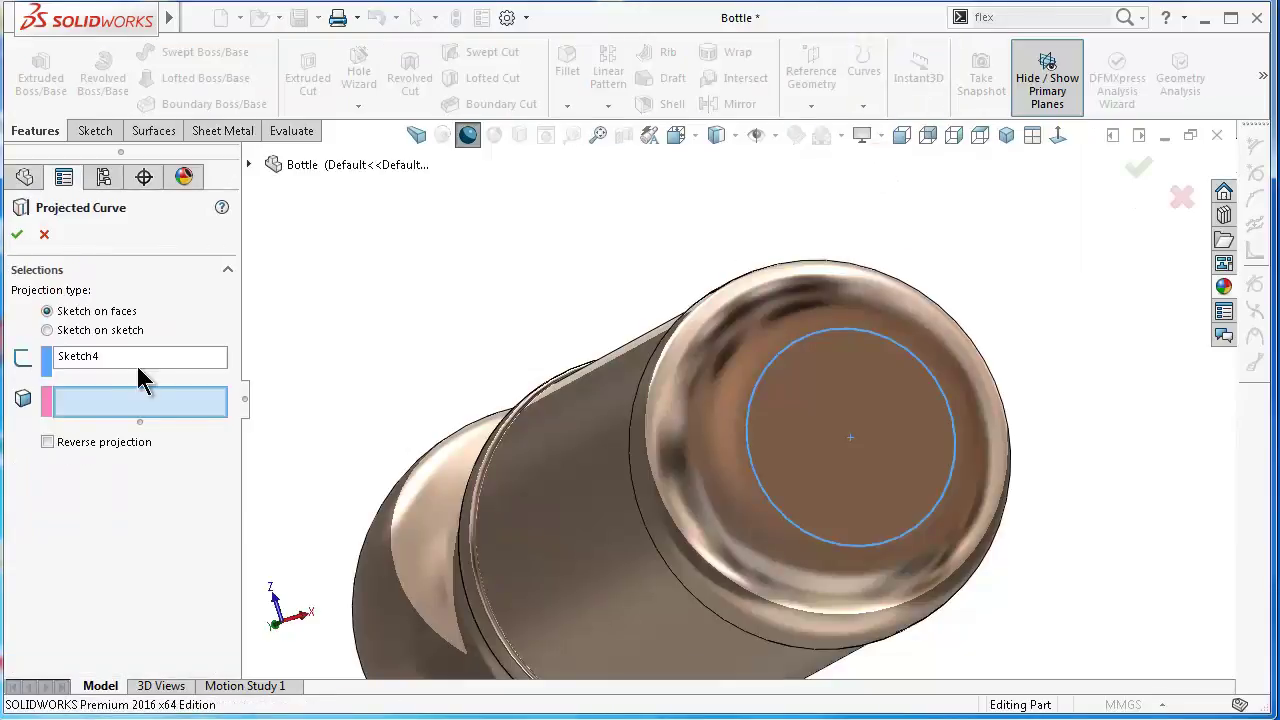
left_click(830, 436)
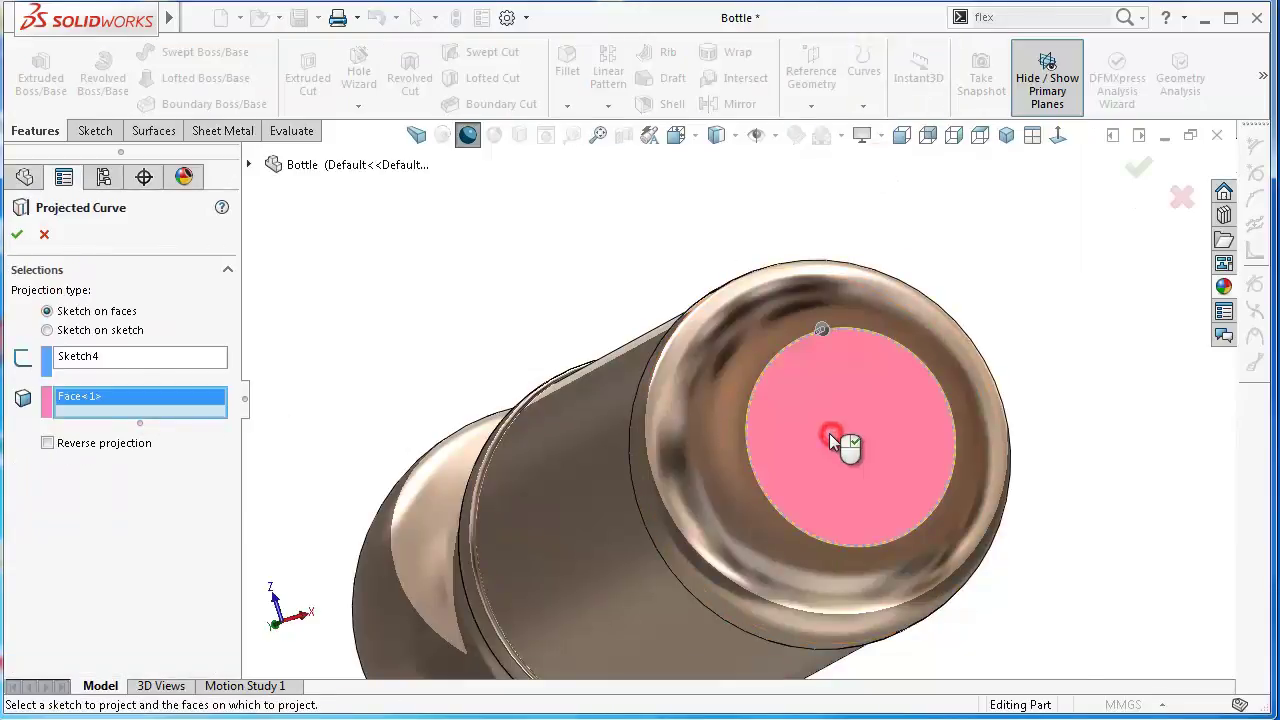
right_click(828, 438)
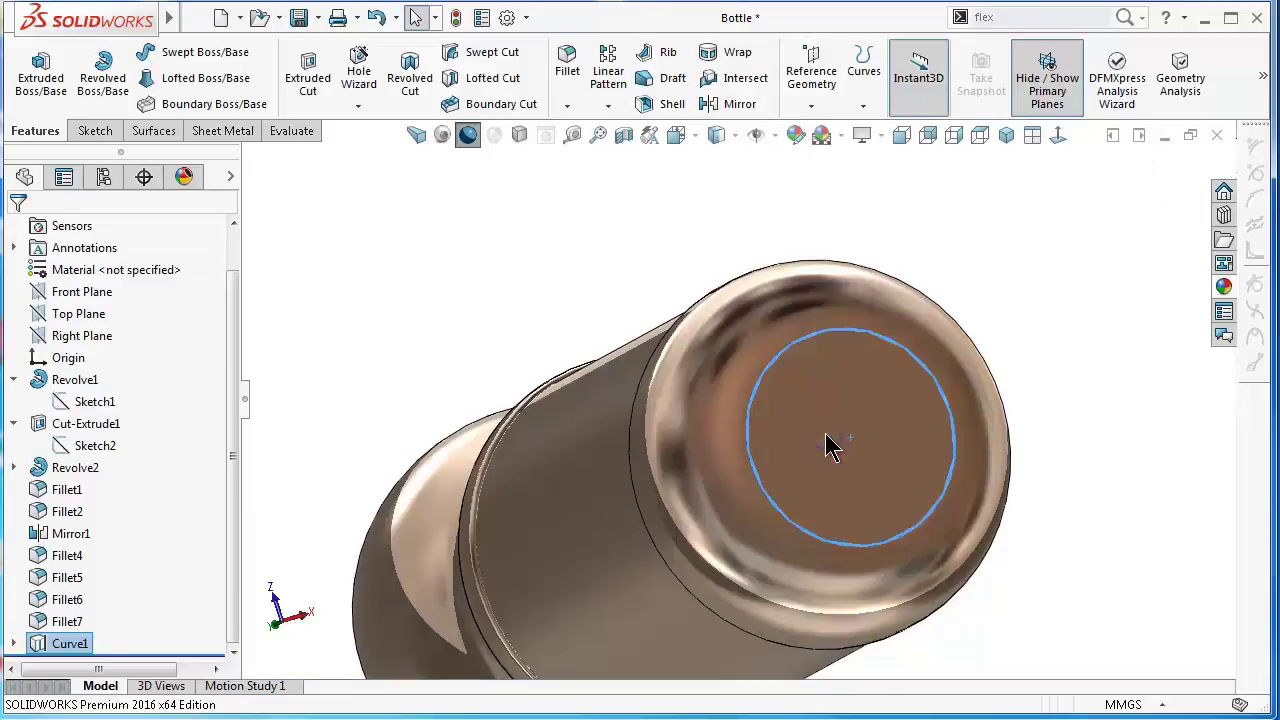
left_click(998, 18)
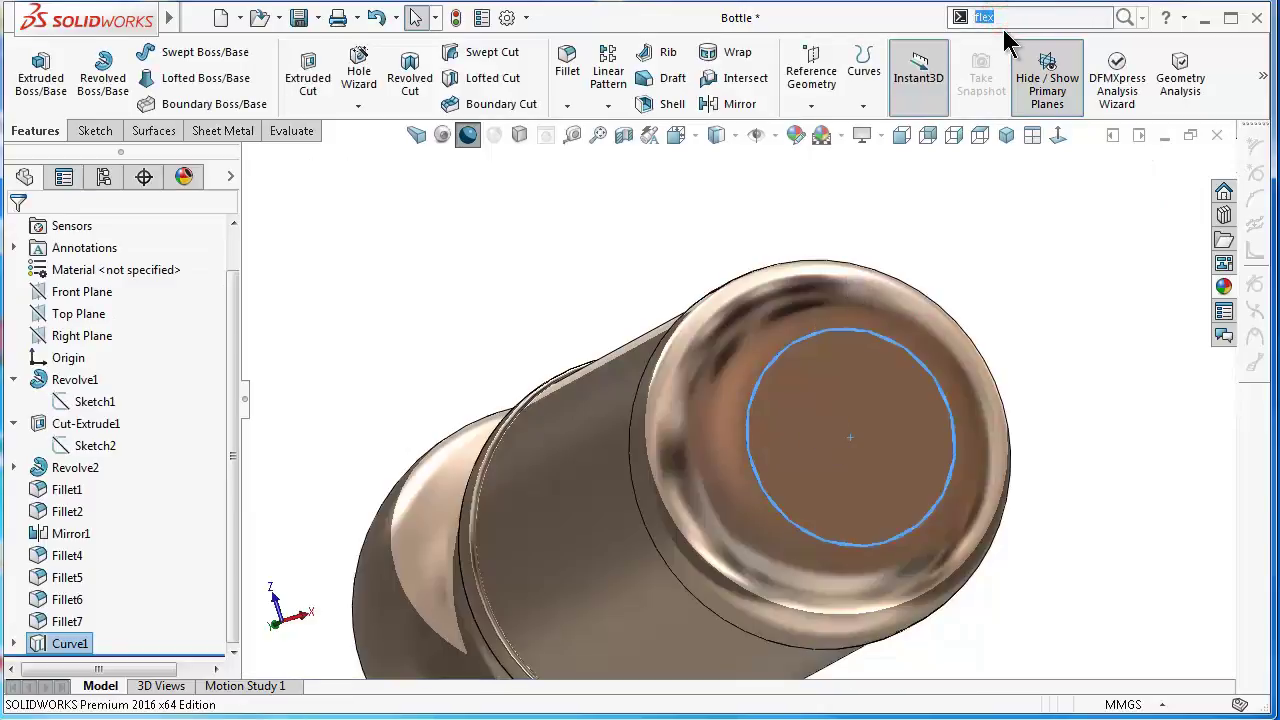
Step: Search 'dom' for the Dome feature and select the bottle's end face
type("dom")
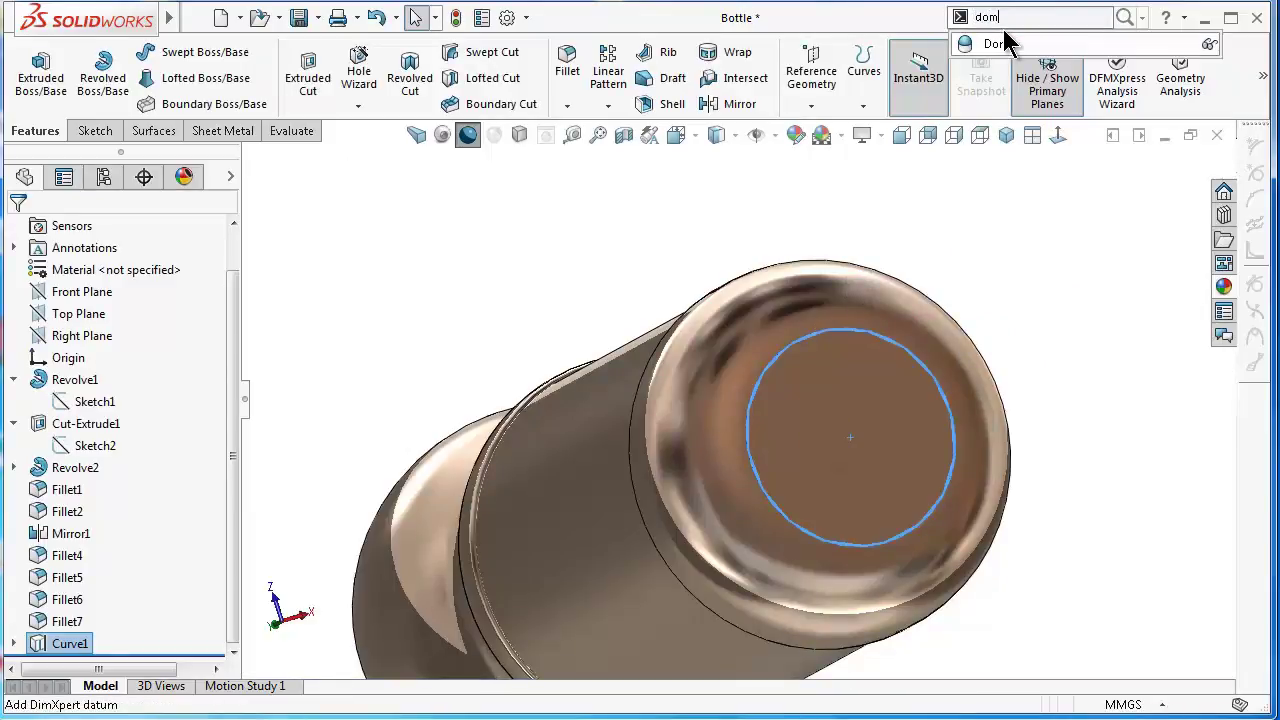
left_click(1000, 43)
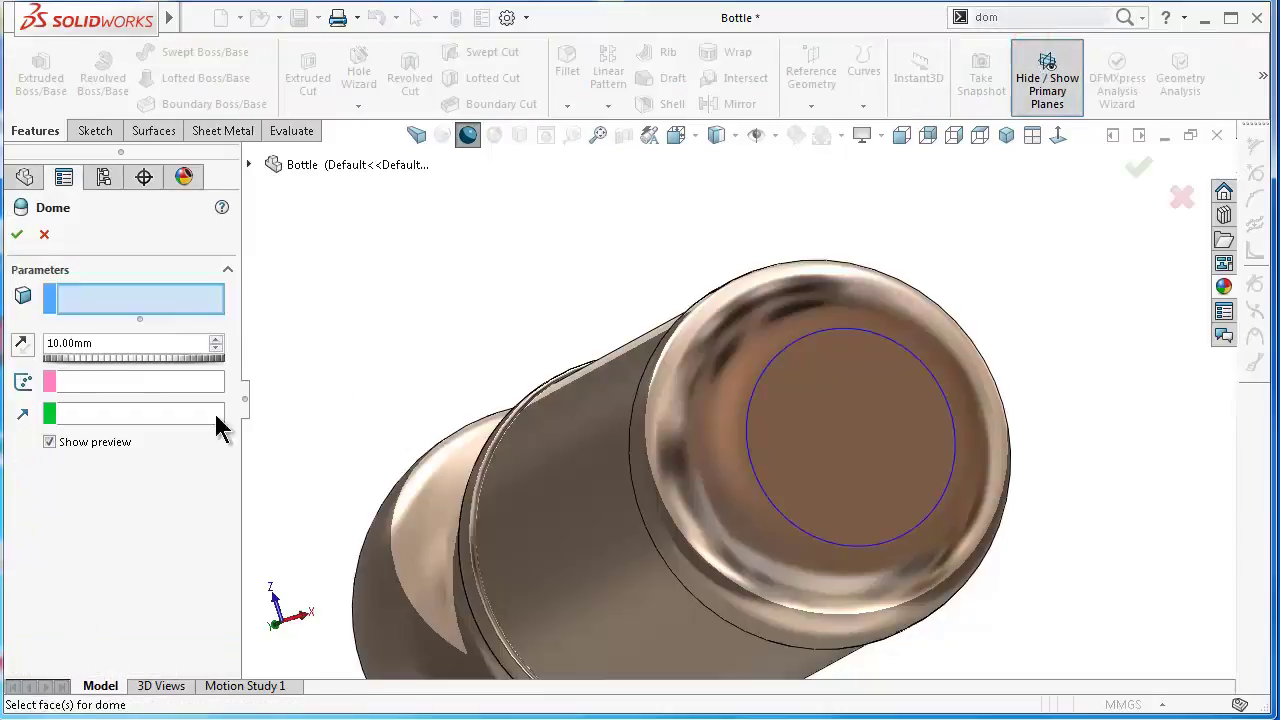
left_click(866, 427)
mouse_move(1020, 409)
middle_mouse_down()
mouse_move(940, 462)
mouse_move(908, 502)
middle_mouse_up()
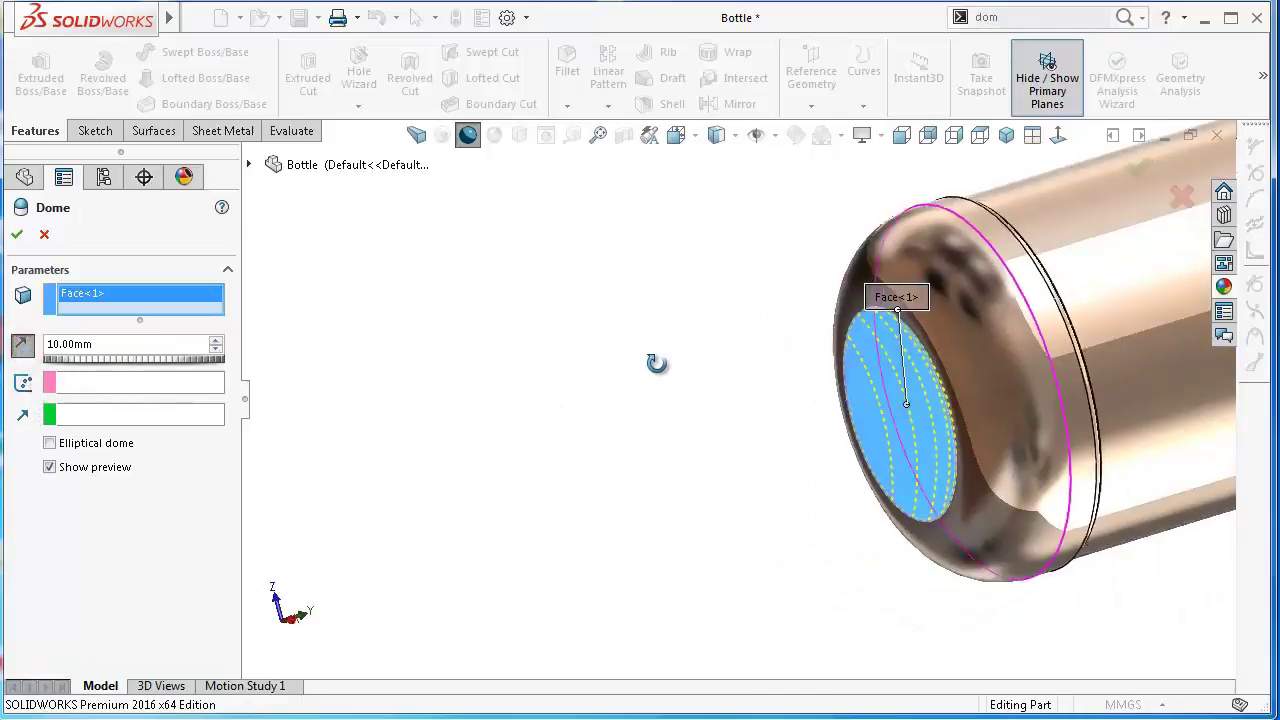
scroll(887, 364, "down", 3)
scroll(922, 378, "down", 3)
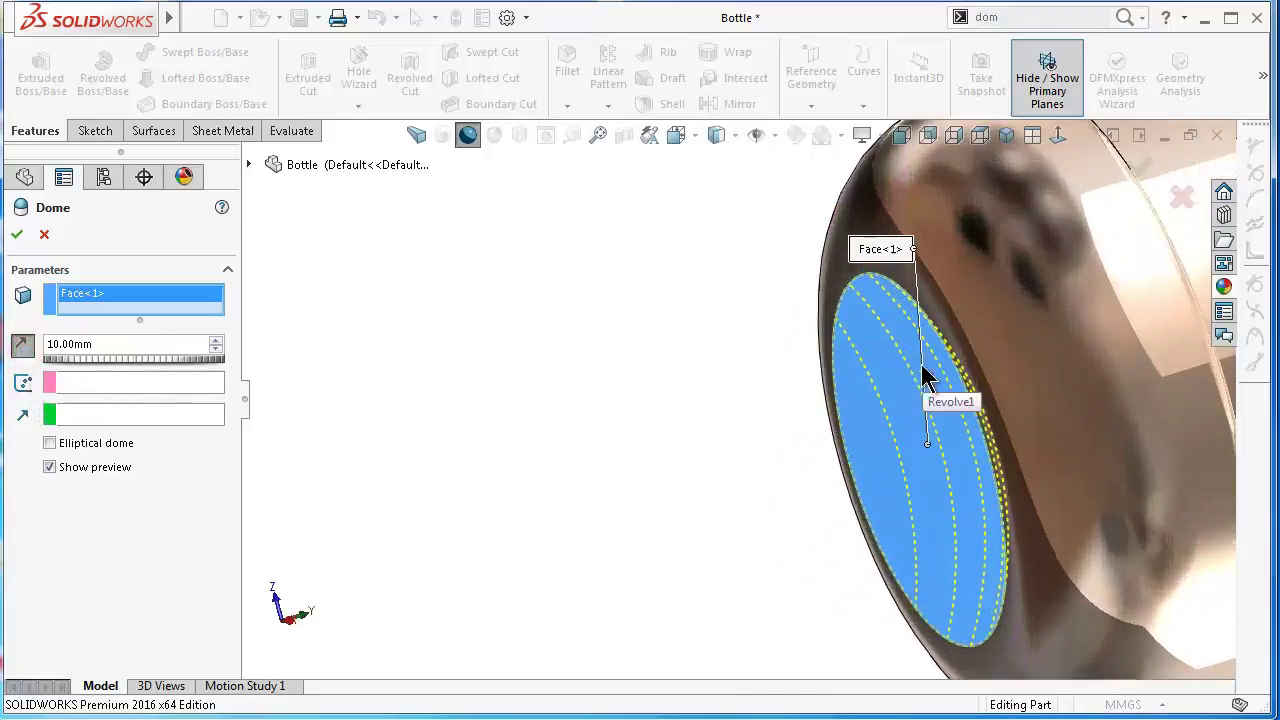
Step: Set a 12.5 mm spherical dome, with Elliptical dome unchecked, and accept it
left_click(215, 341)
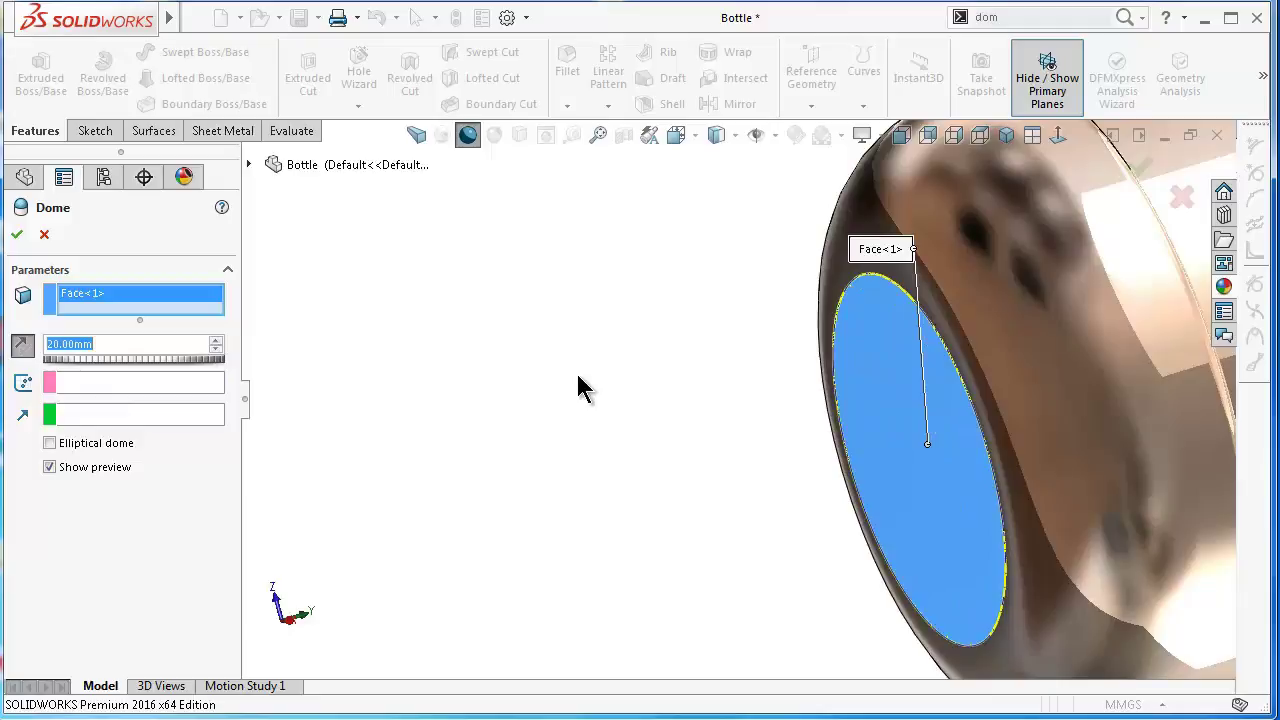
middle_click_drag(646, 400, 629, 452)
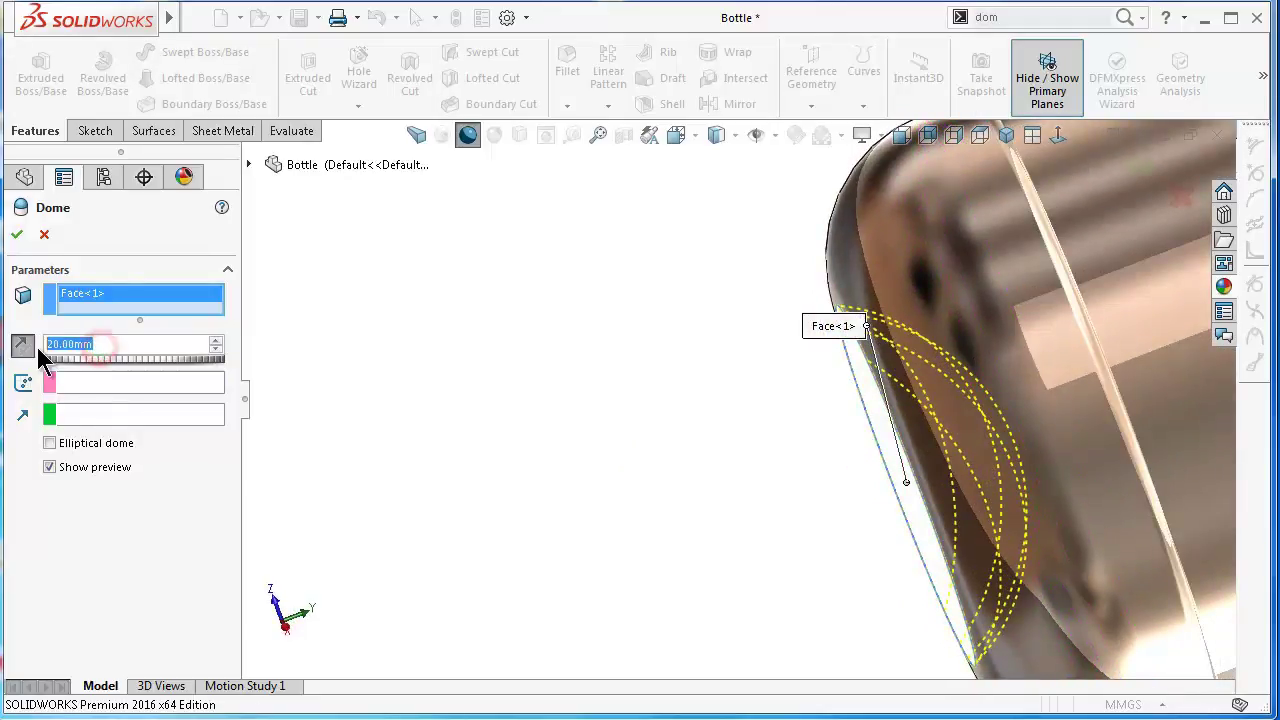
type("15")
key("Return")
mouse_move(415, 343)
middle_mouse_down()
mouse_move(1046, 338)
mouse_move(957, 443)
middle_mouse_up()
type("12.5")
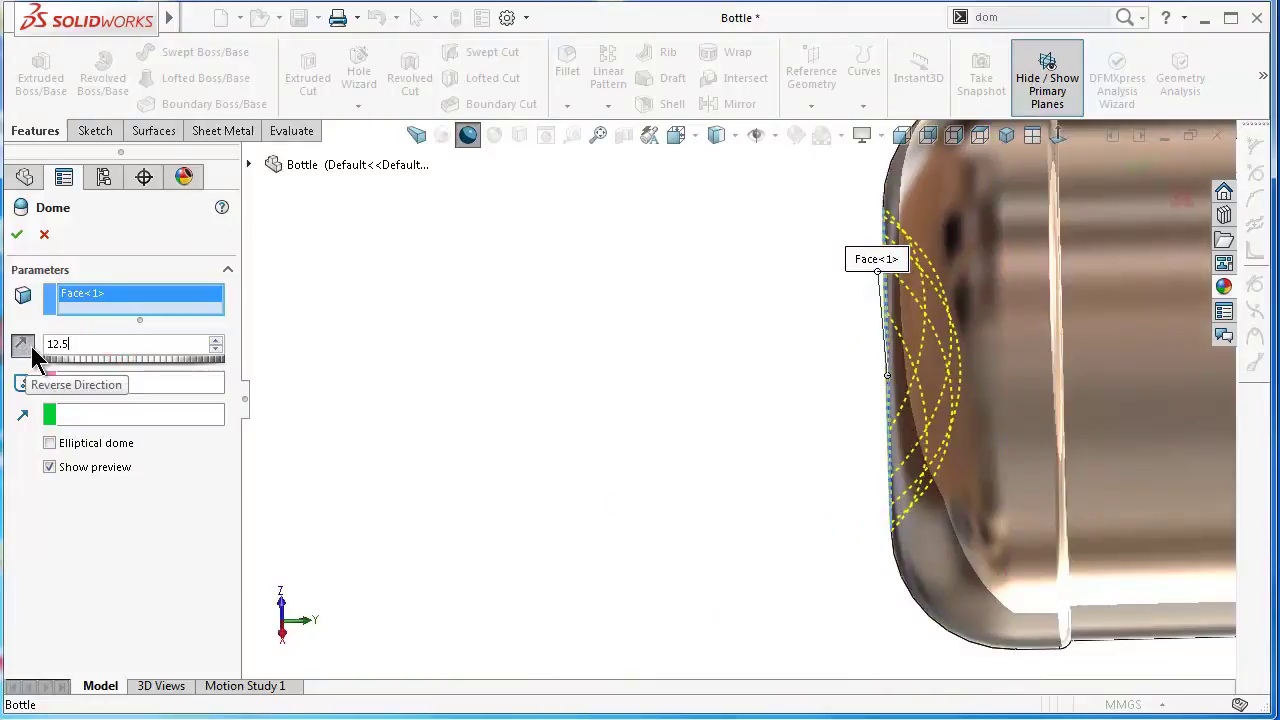
key("Return")
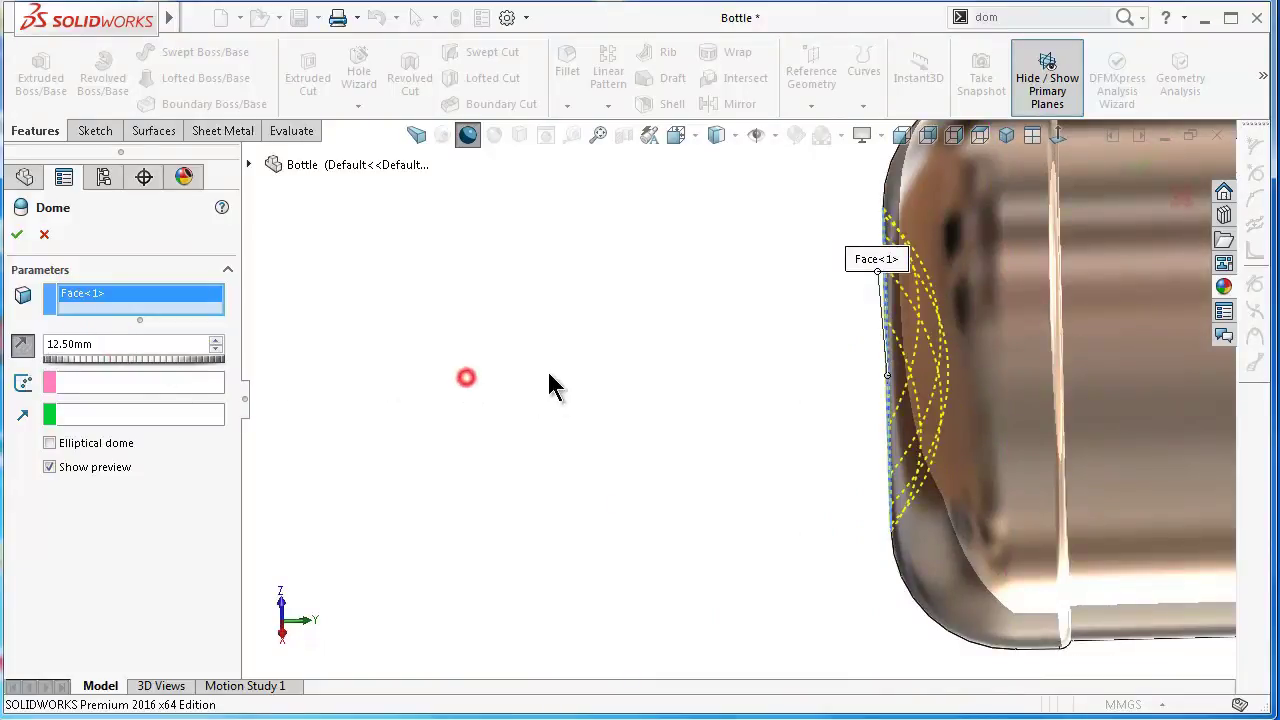
middle_click_drag(603, 374, 652, 370)
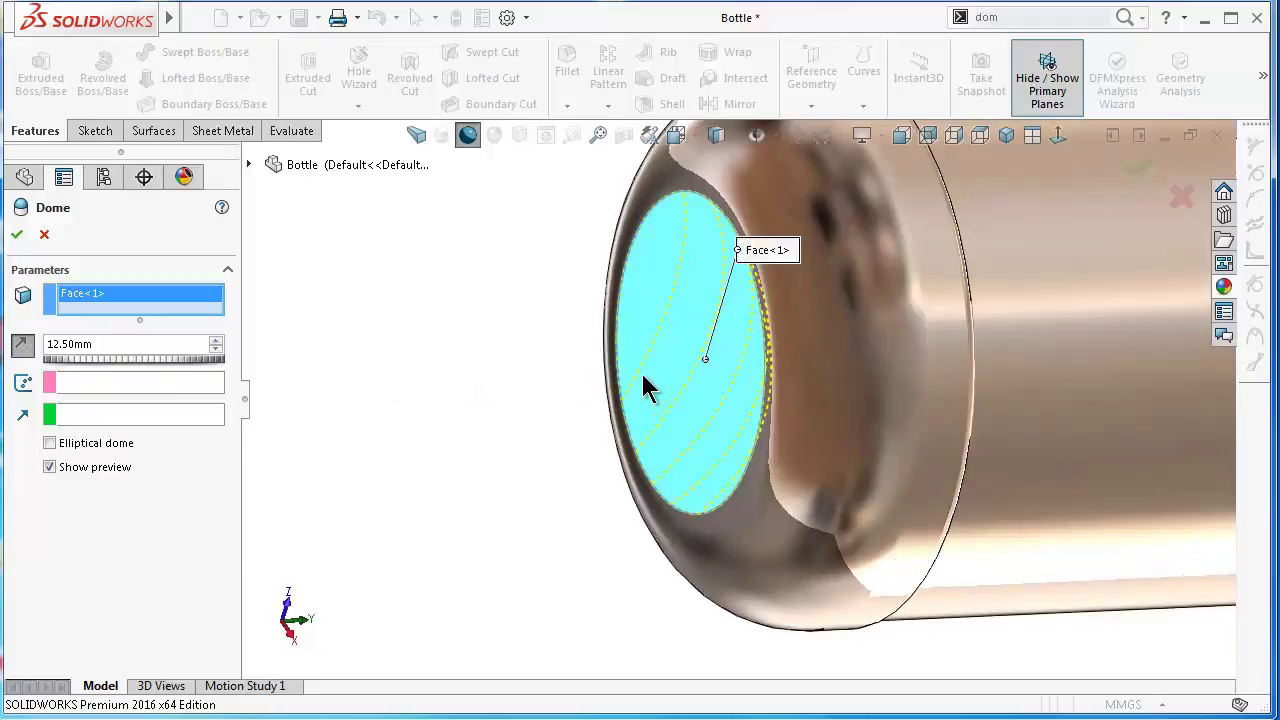
left_click(96, 445)
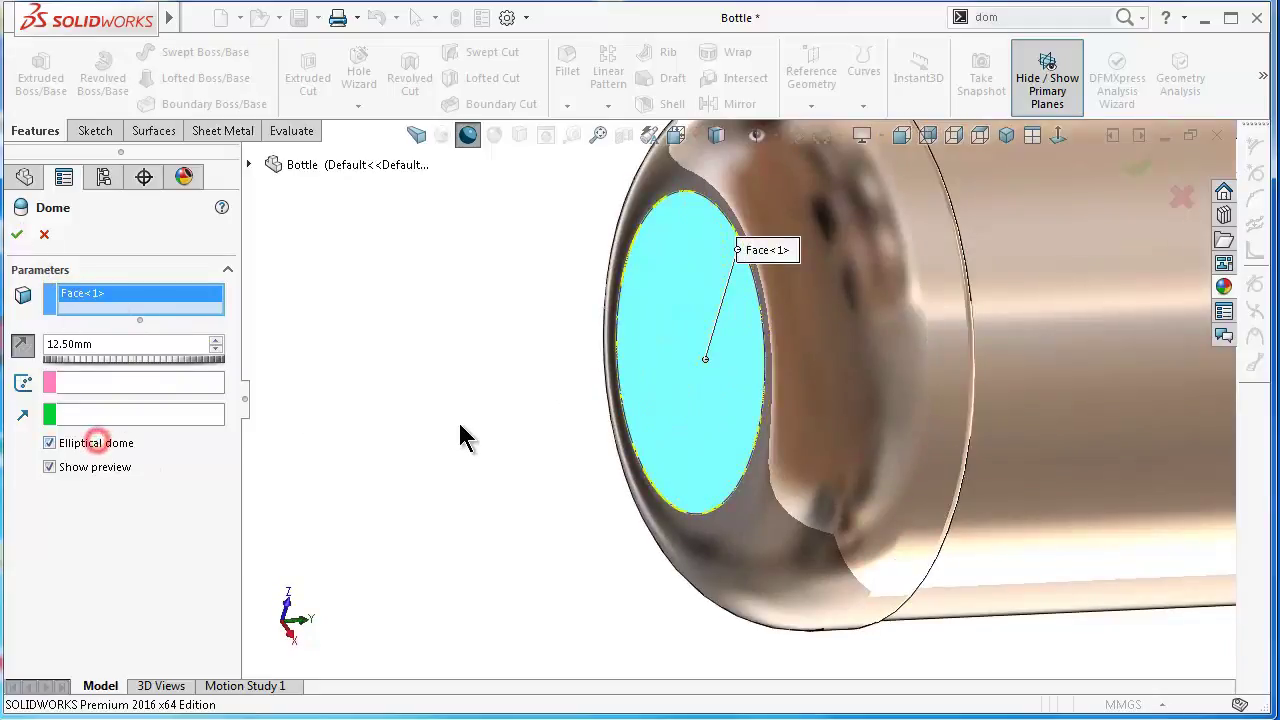
mouse_move(457, 419)
middle_mouse_down()
mouse_move(417, 443)
mouse_move(420, 460)
middle_mouse_up()
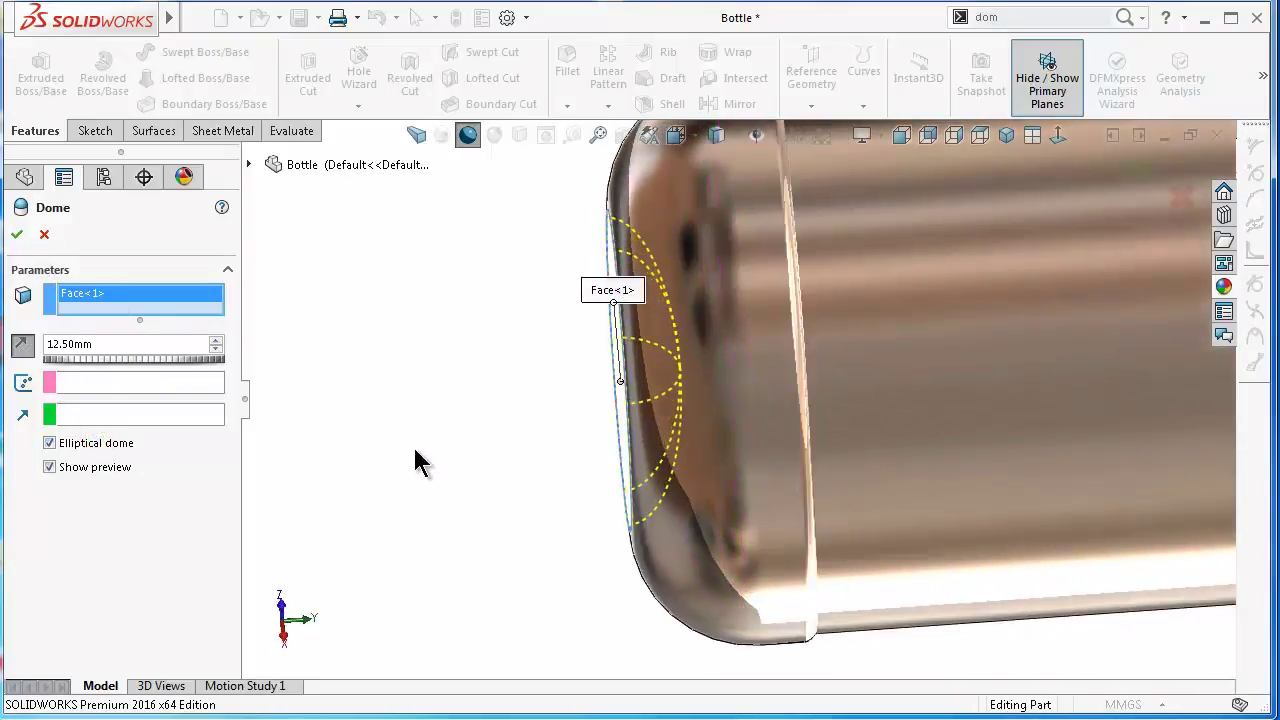
left_click(86, 442)
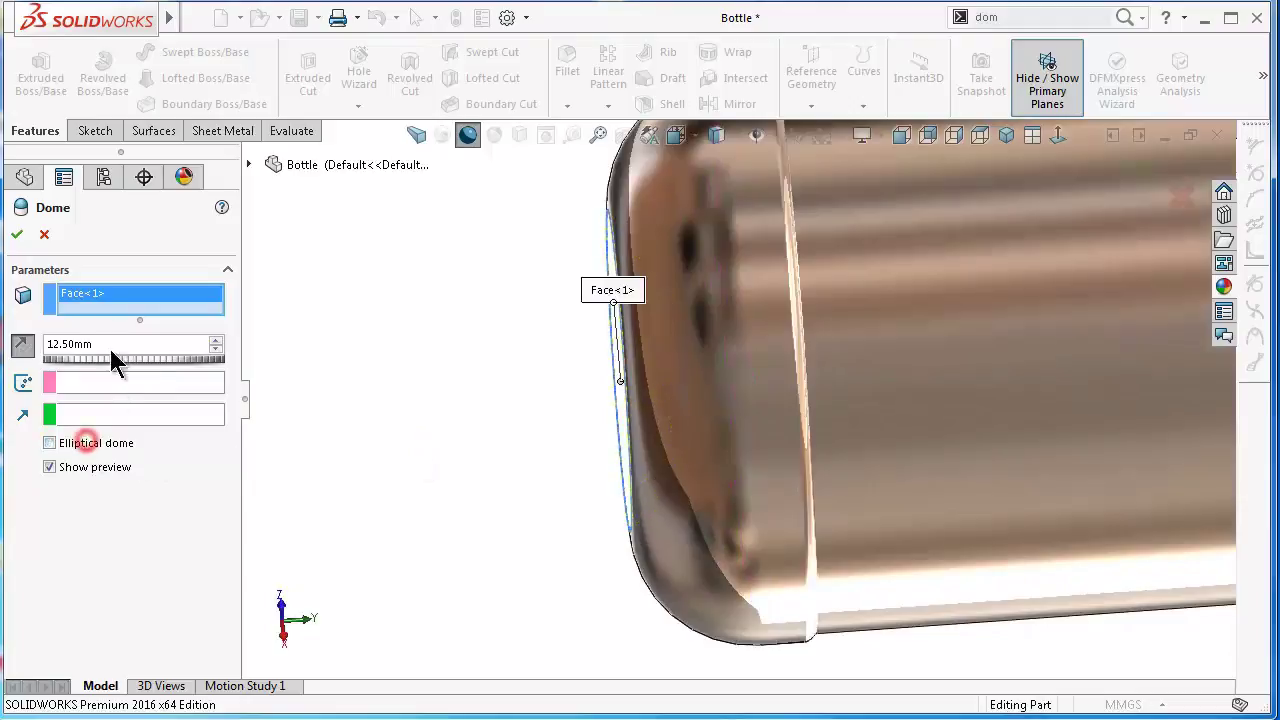
left_click(17, 243)
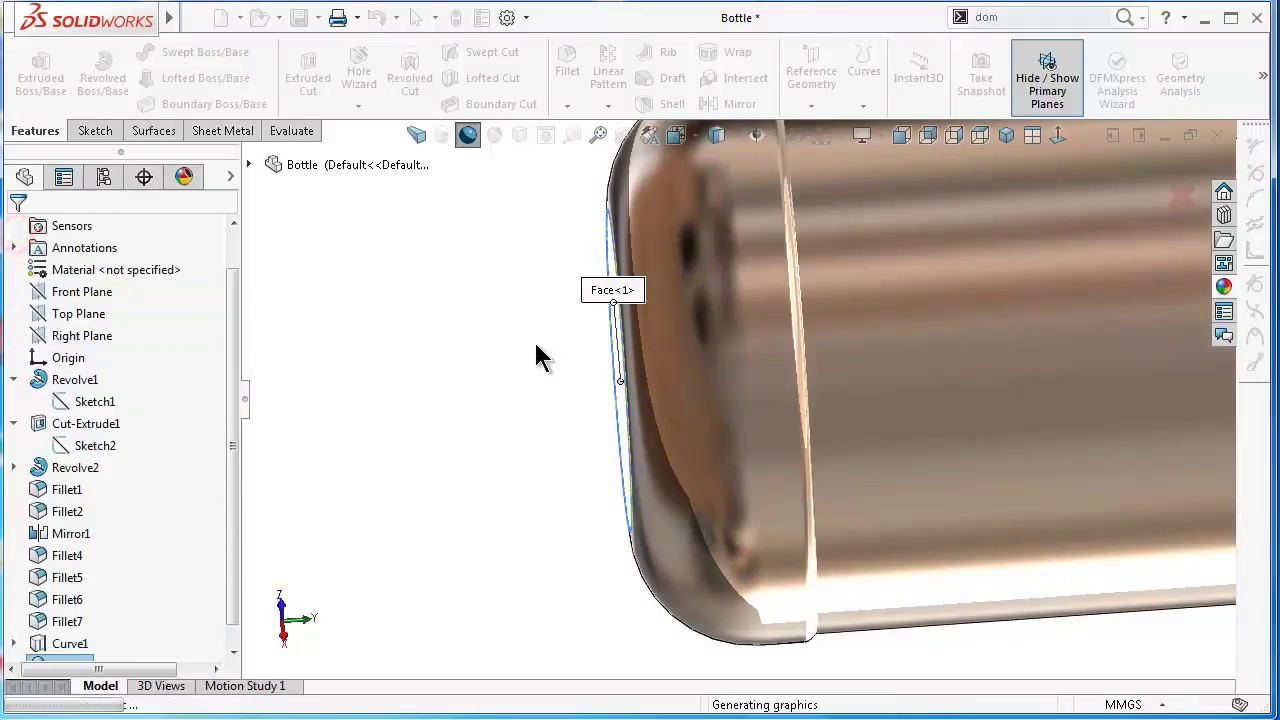
mouse_move(543, 337)
middle_mouse_down()
mouse_move(577, 312)
mouse_move(547, 316)
mouse_move(563, 286)
middle_mouse_up()
Step: Fillet the domed end face's edges with a 2.5 mm radius
scroll(571, 318, "up", 3)
scroll(520, 312, "down", 3)
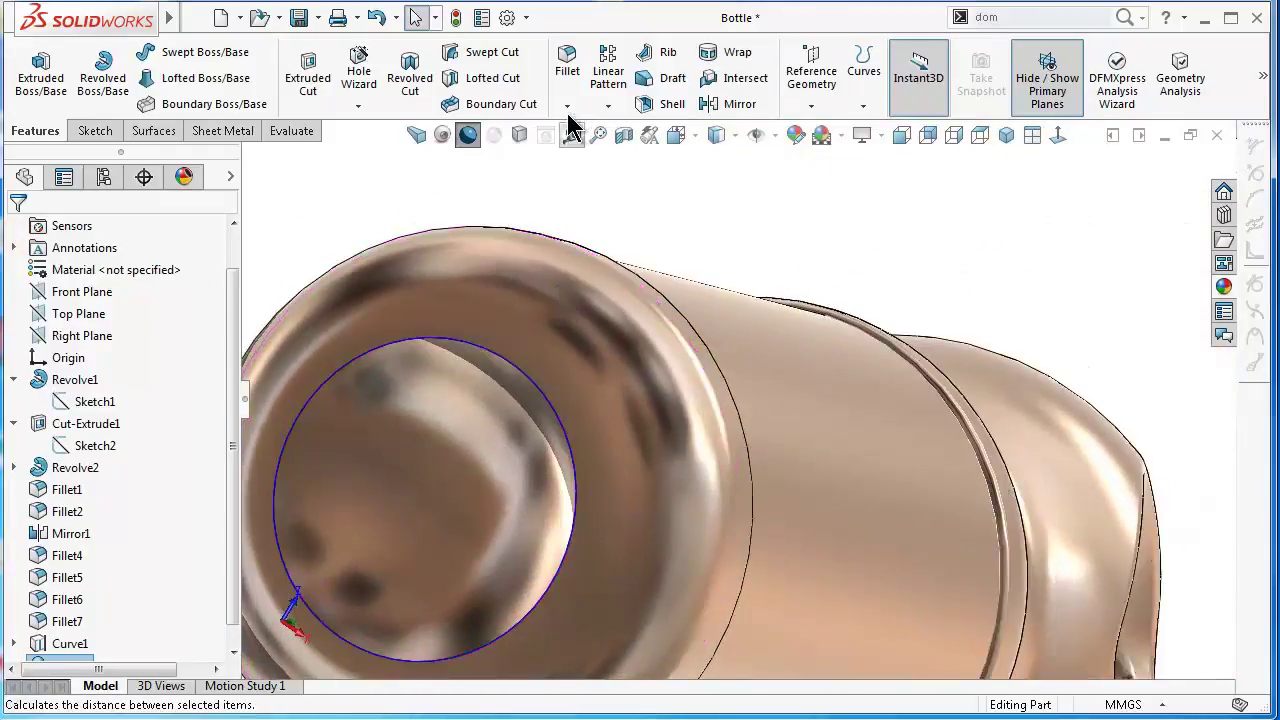
left_click(567, 65)
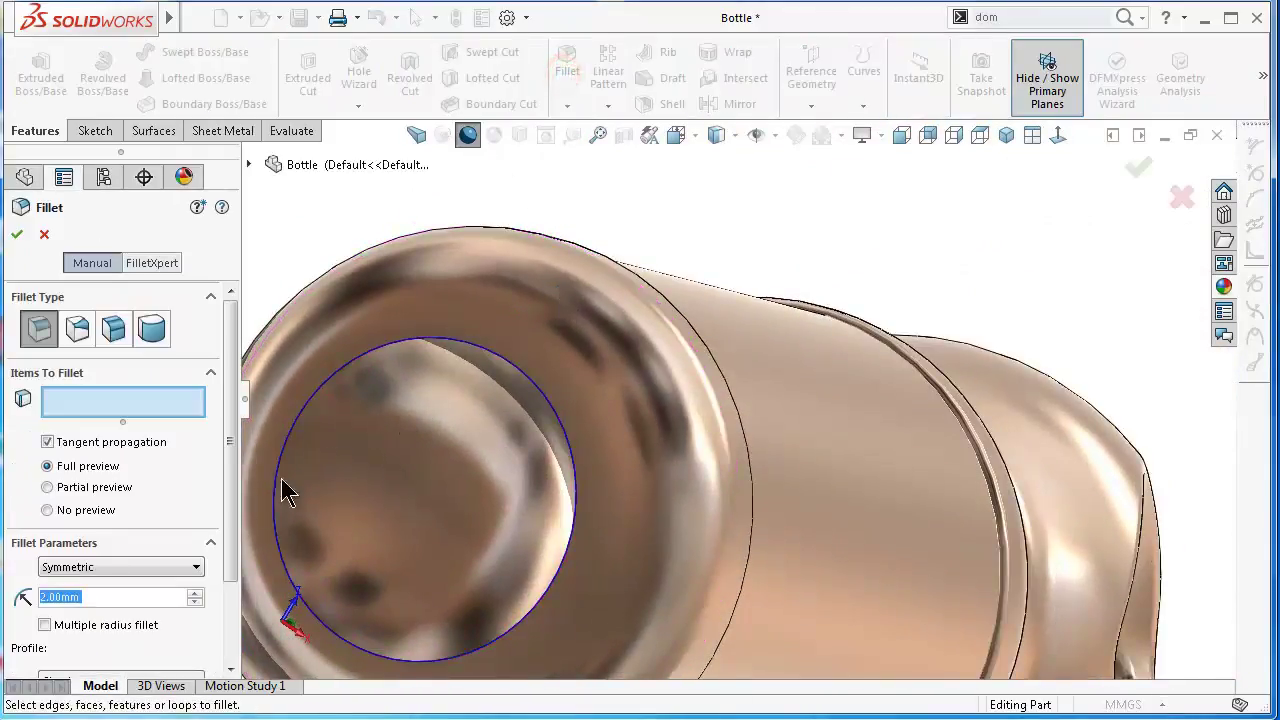
left_click(372, 357)
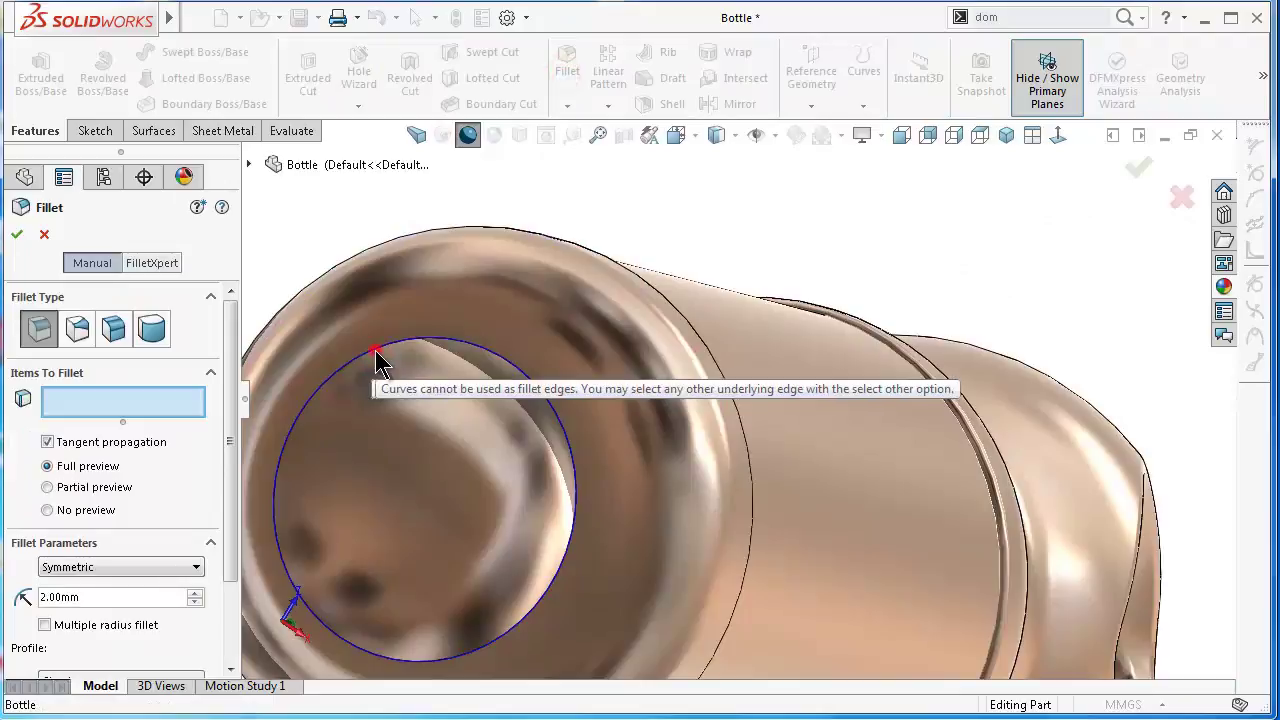
left_click(380, 319)
type("2.5")
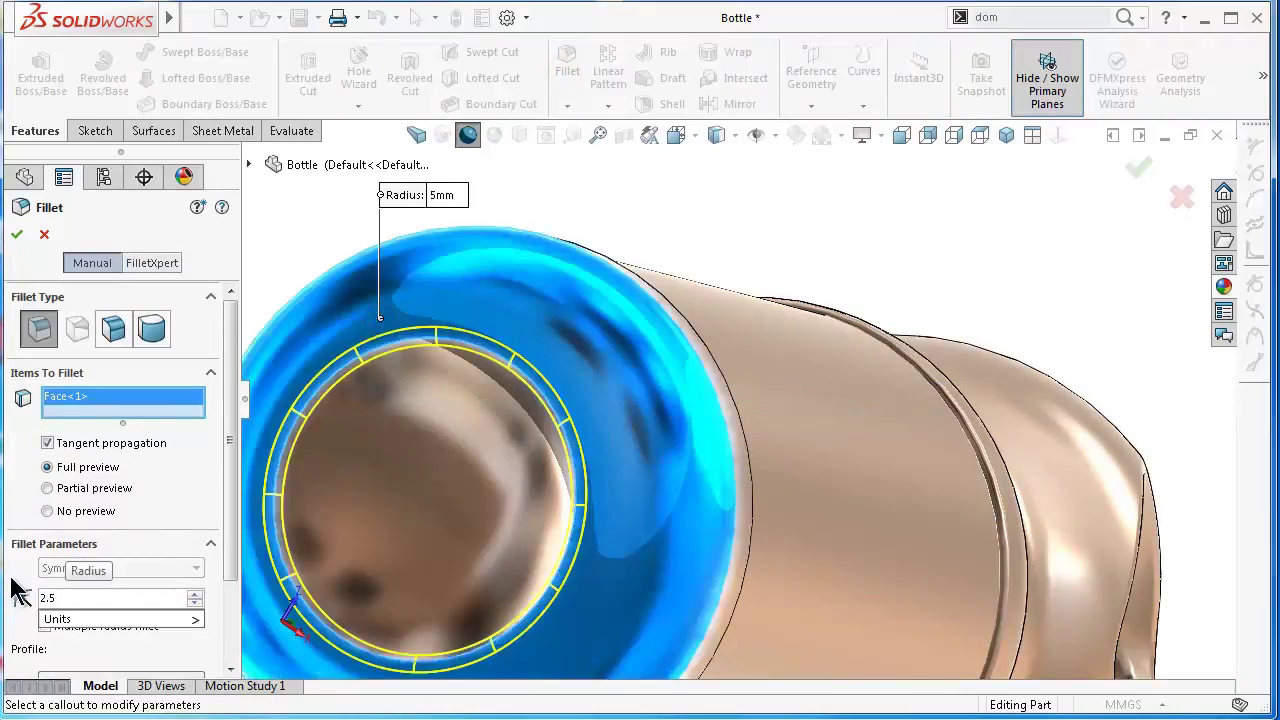
key("Return")
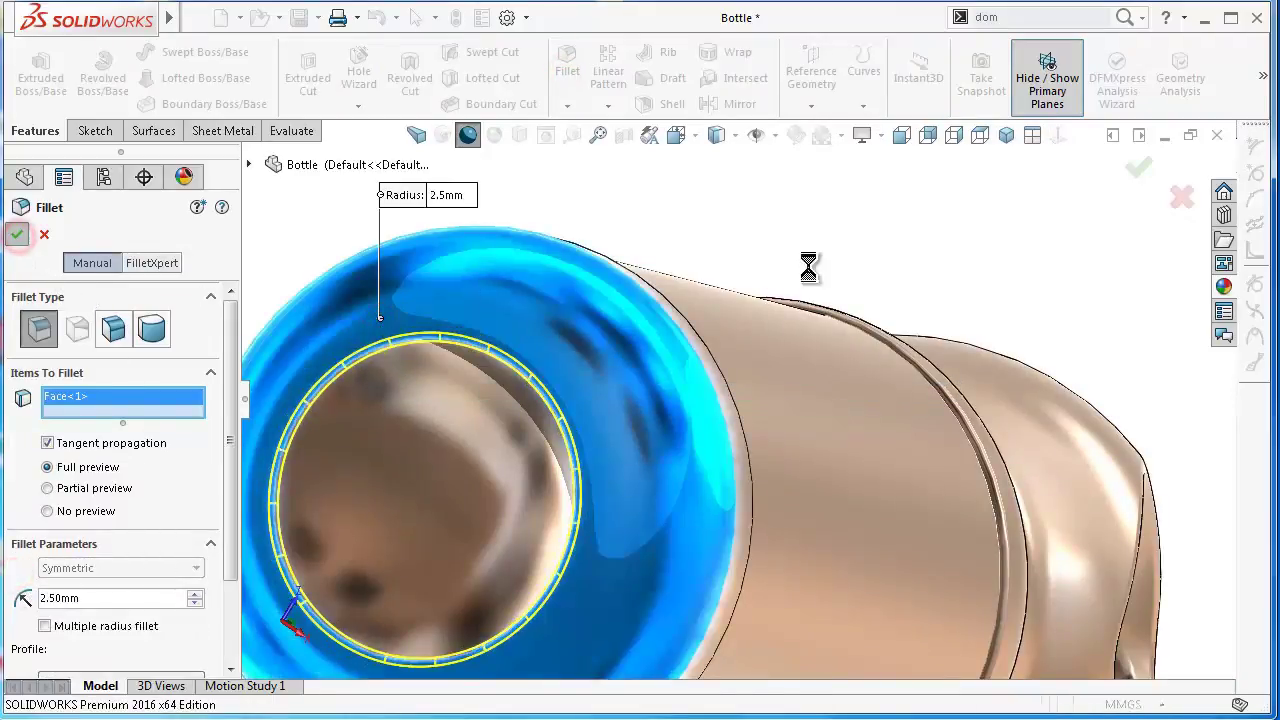
middle_click_drag(846, 262, 836, 297)
scroll(469, 503, "down", 2)
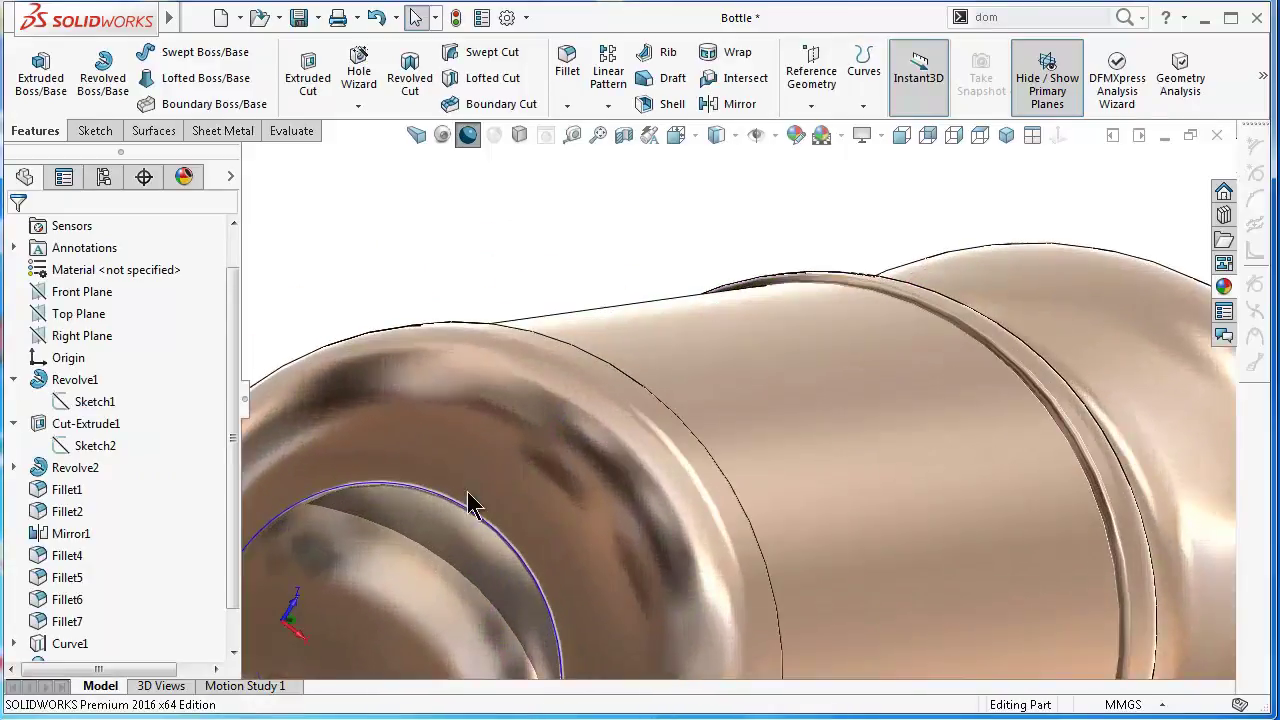
scroll(529, 509, "down", 2)
scroll(597, 506, "down", 2)
scroll(607, 490, "down", 2)
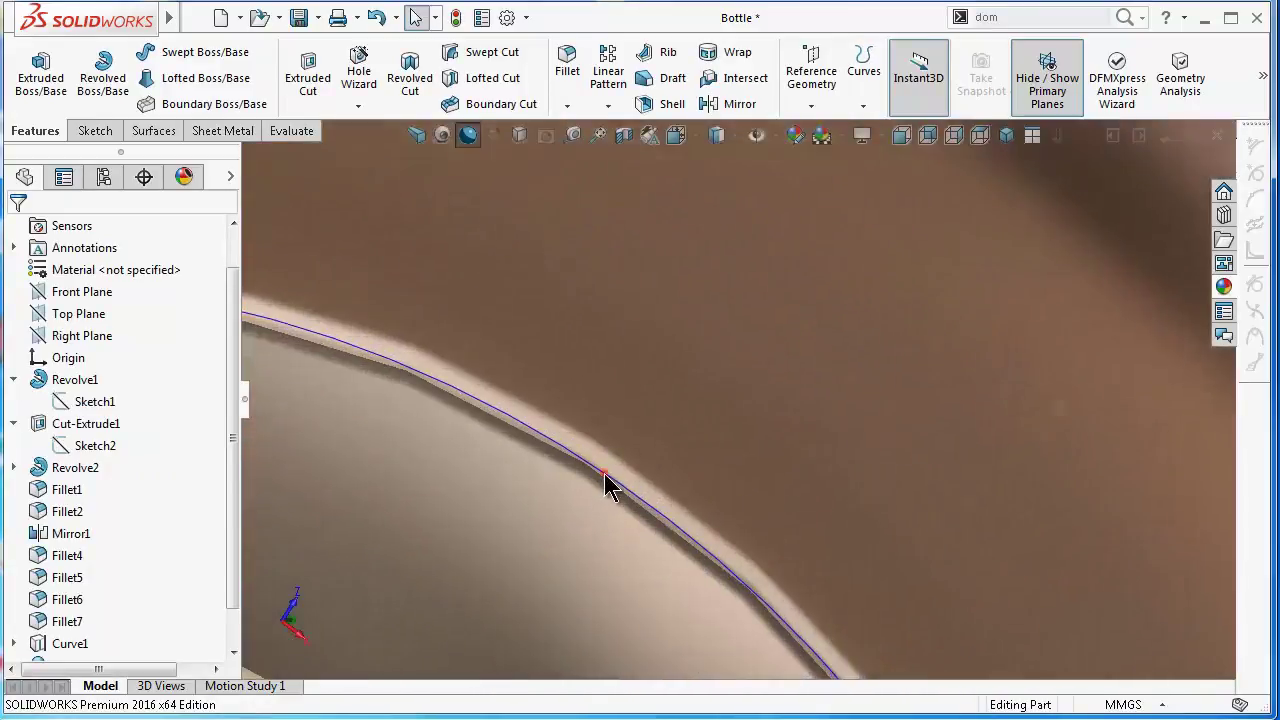
Step: Hide the projected curve Curve1 and orbit to view the whole bottle end
left_click(607, 487)
left_click(683, 413)
scroll(794, 448, "up", 3)
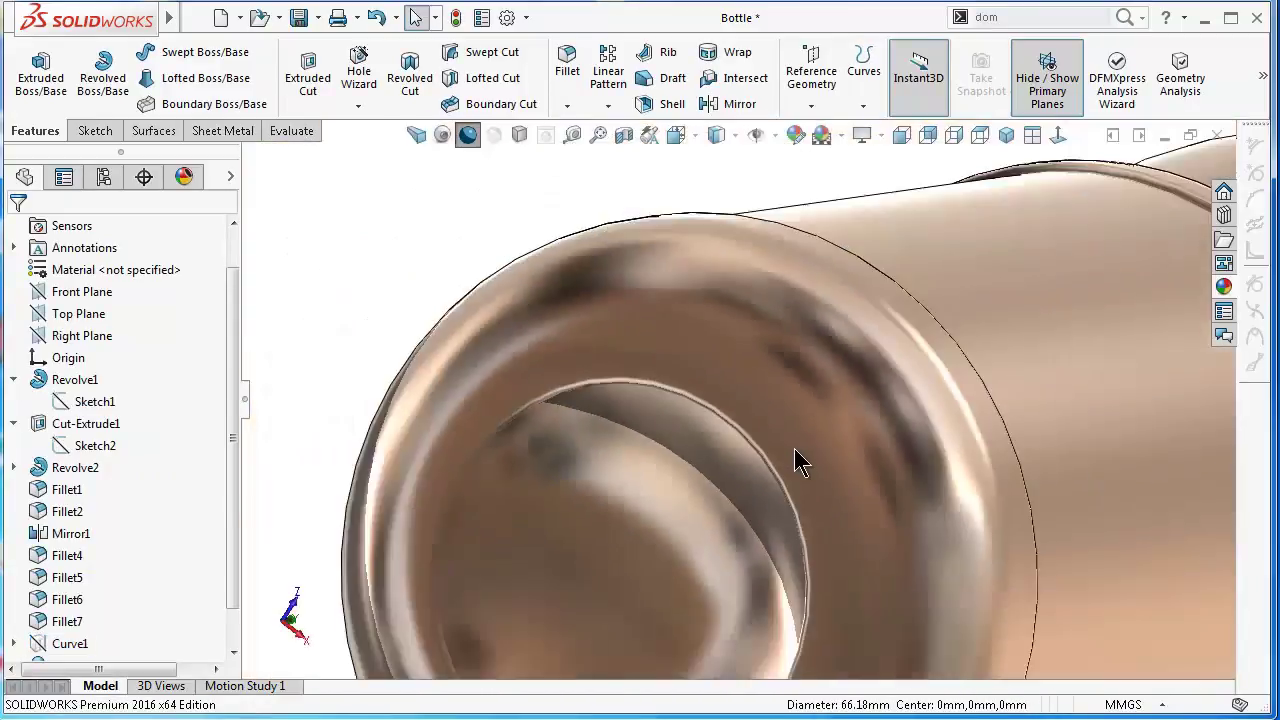
scroll(797, 449, "up", 3)
mouse_move(816, 456)
middle_mouse_down()
mouse_move(810, 517)
mouse_move(900, 534)
middle_mouse_up()
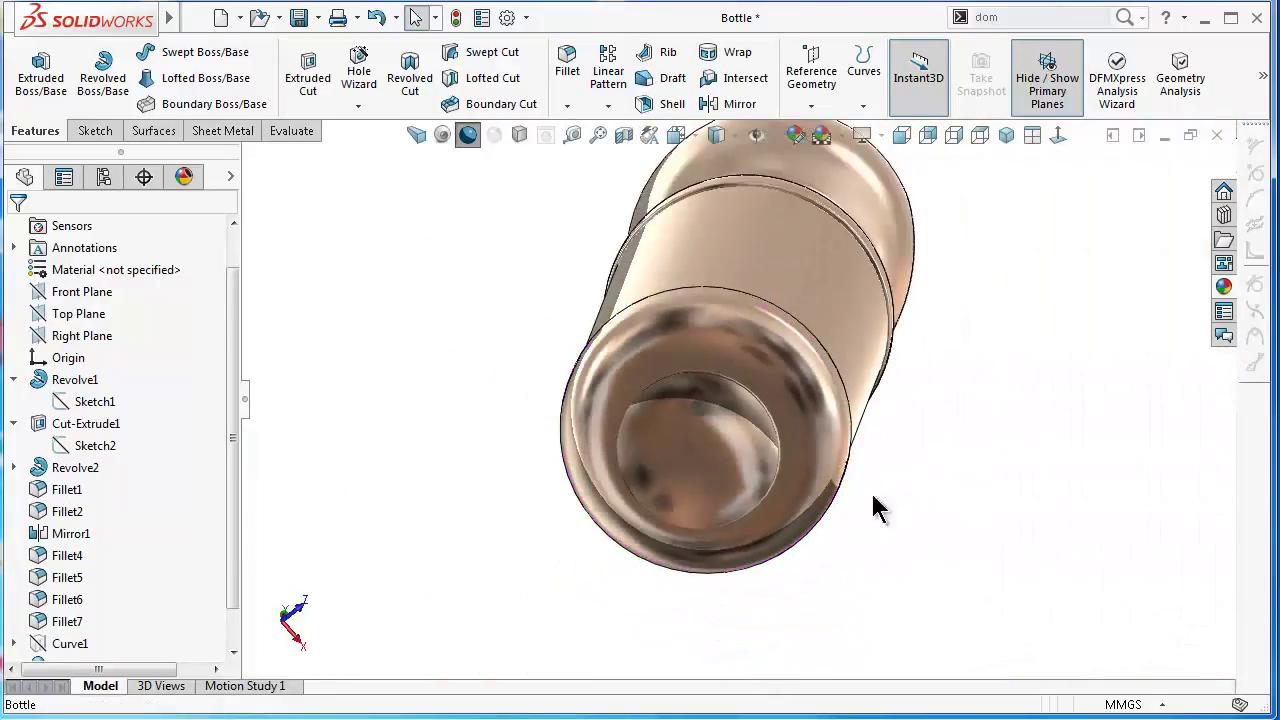
left_click_drag(235, 549, 238, 585)
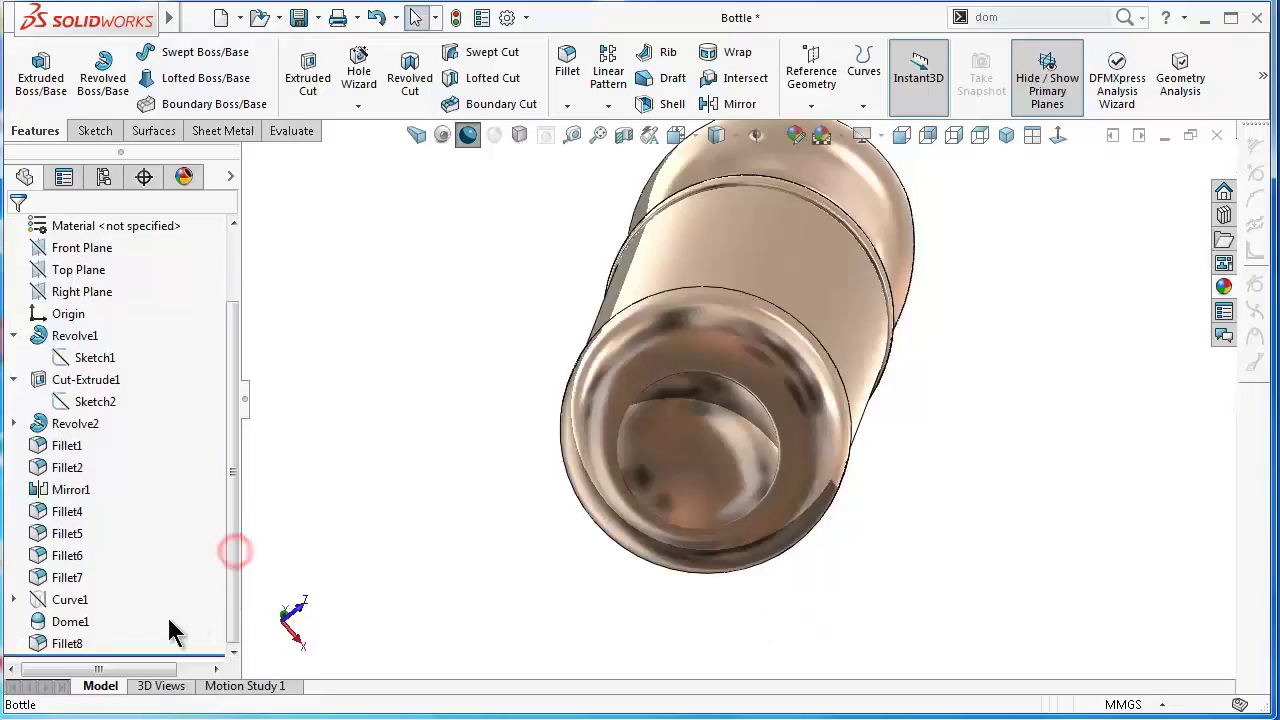
Step: Confirm Dome1 on the bottle's bottom face with a 10 mm distance
left_click(72, 622)
left_click(98, 588)
type("10")
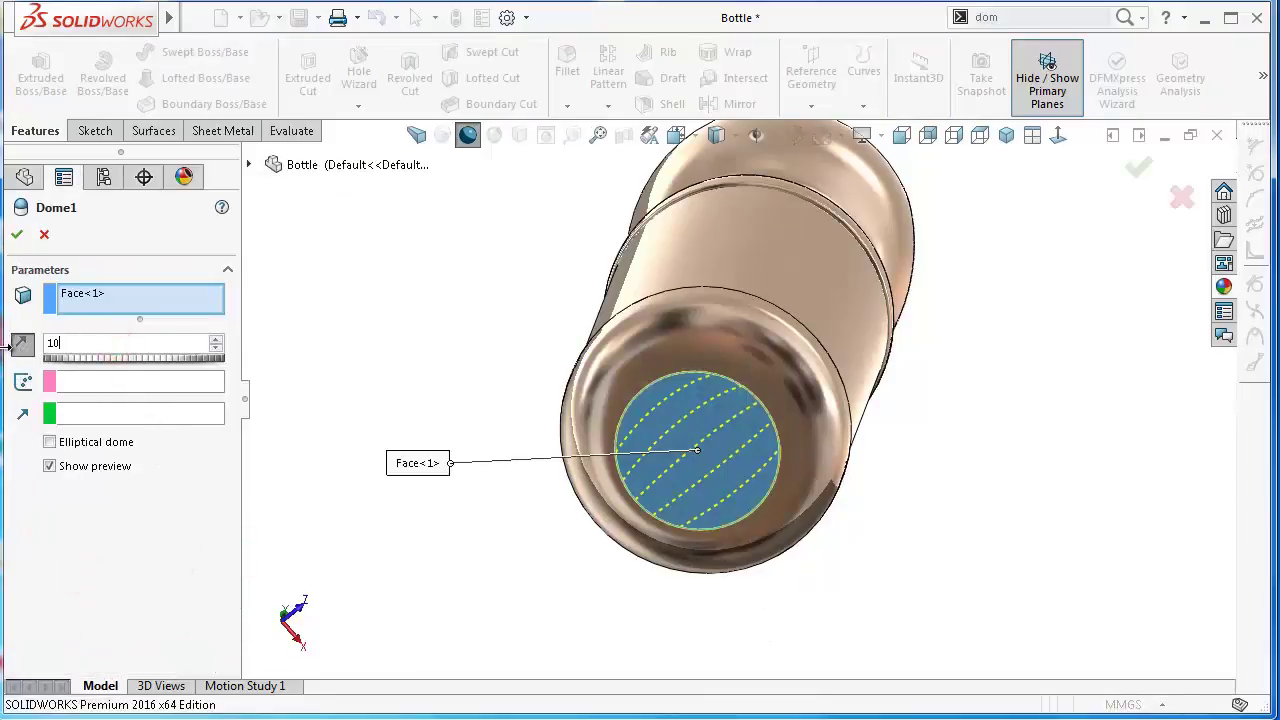
key("Return")
left_click(17, 234)
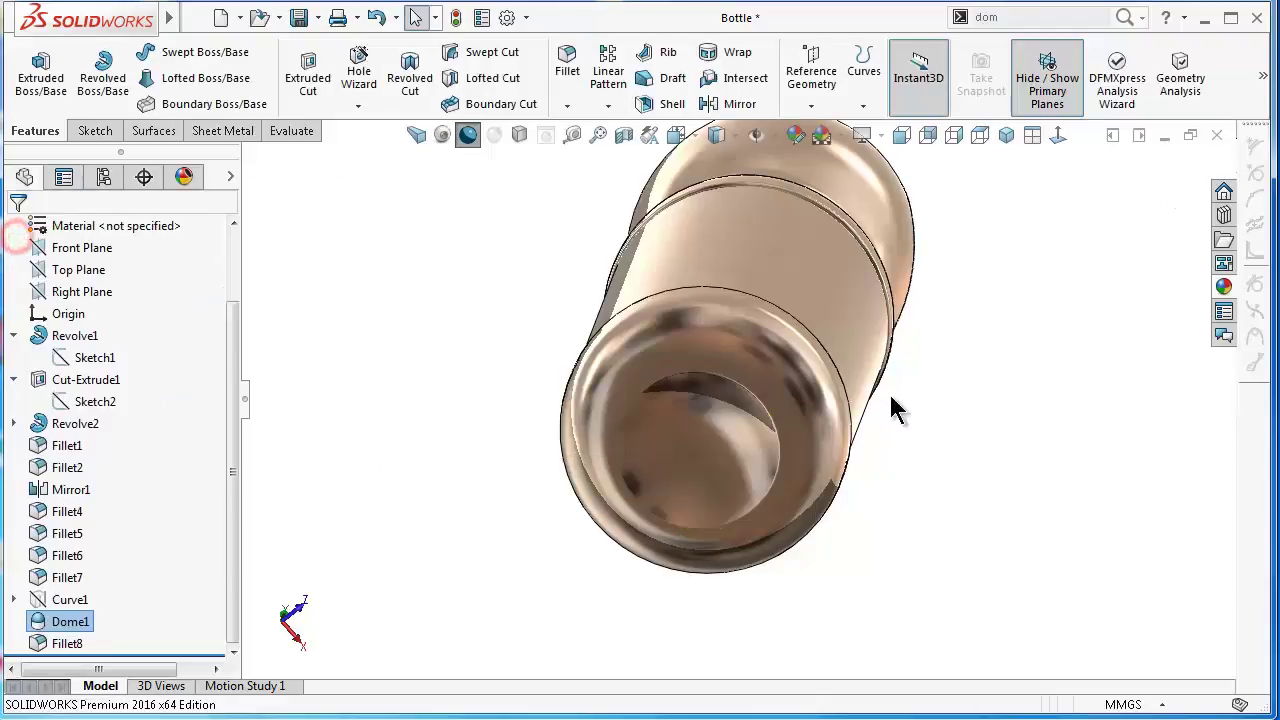
left_click(922, 440)
Step: Rotate the bottle with the arrow keys until the neck faces forward
key("Left")
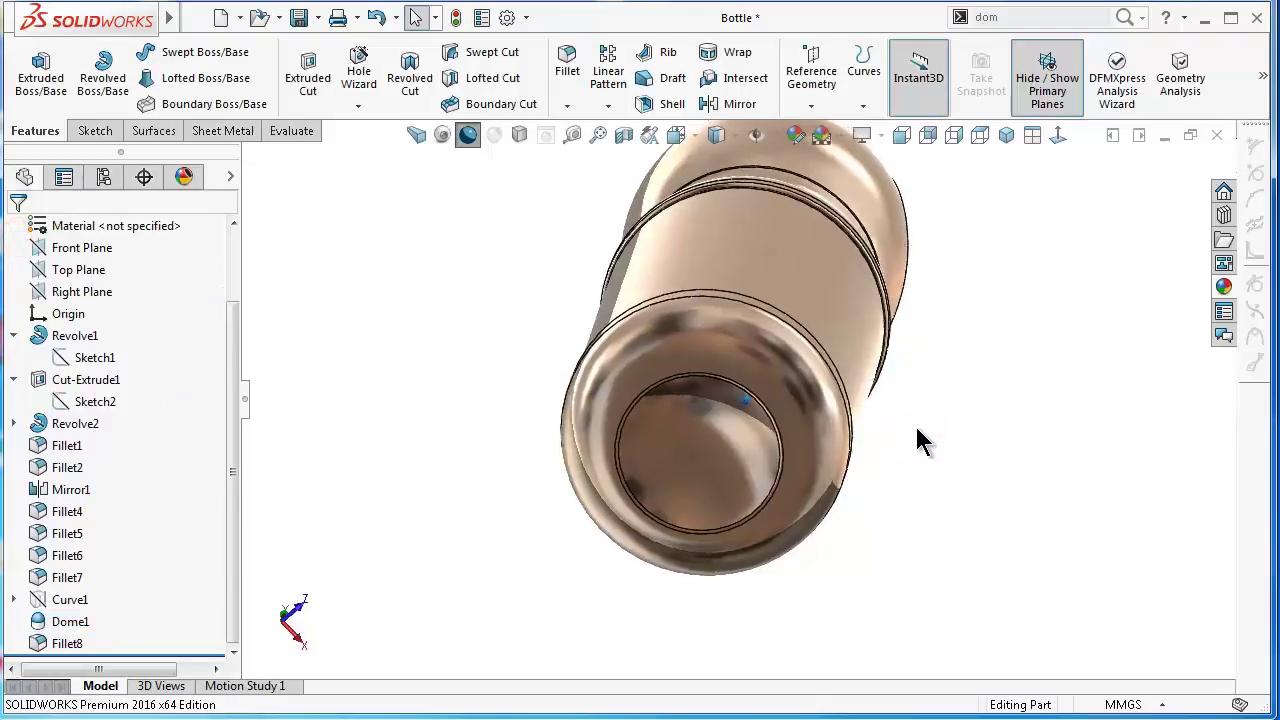
key("Left")
key("Left")
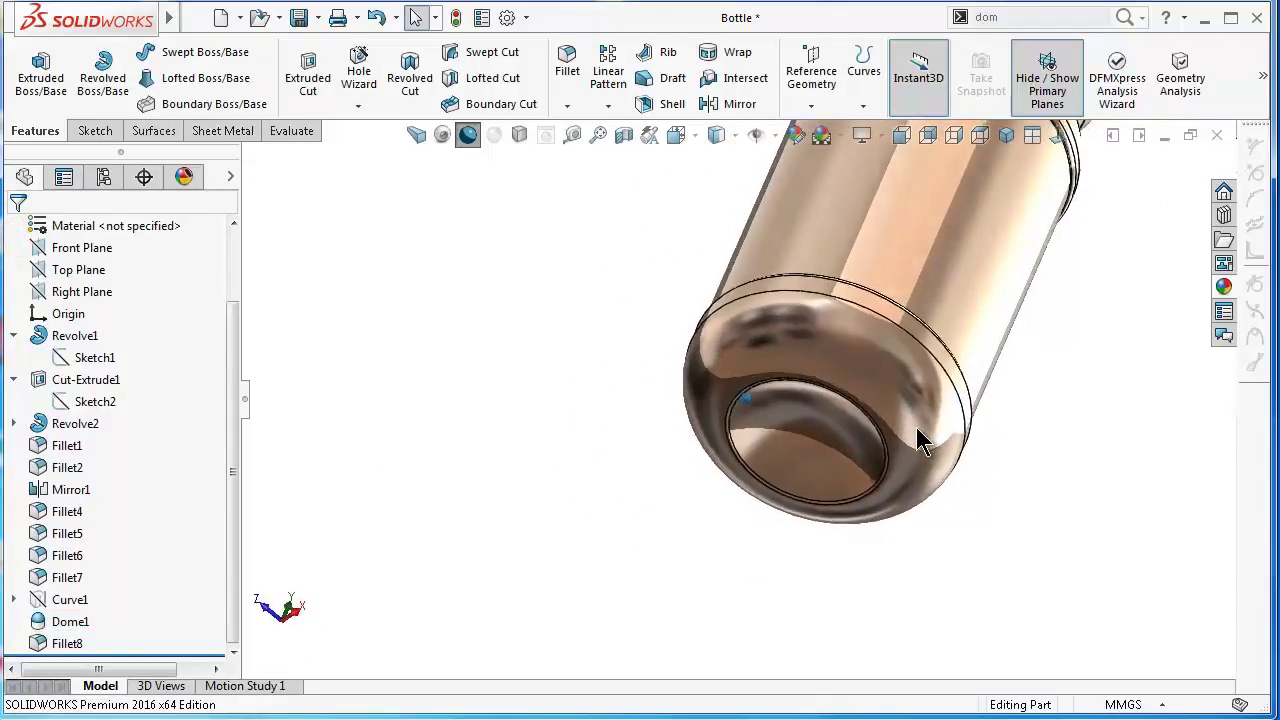
key("Left")
key("Left")
key("Left")
key("Left")
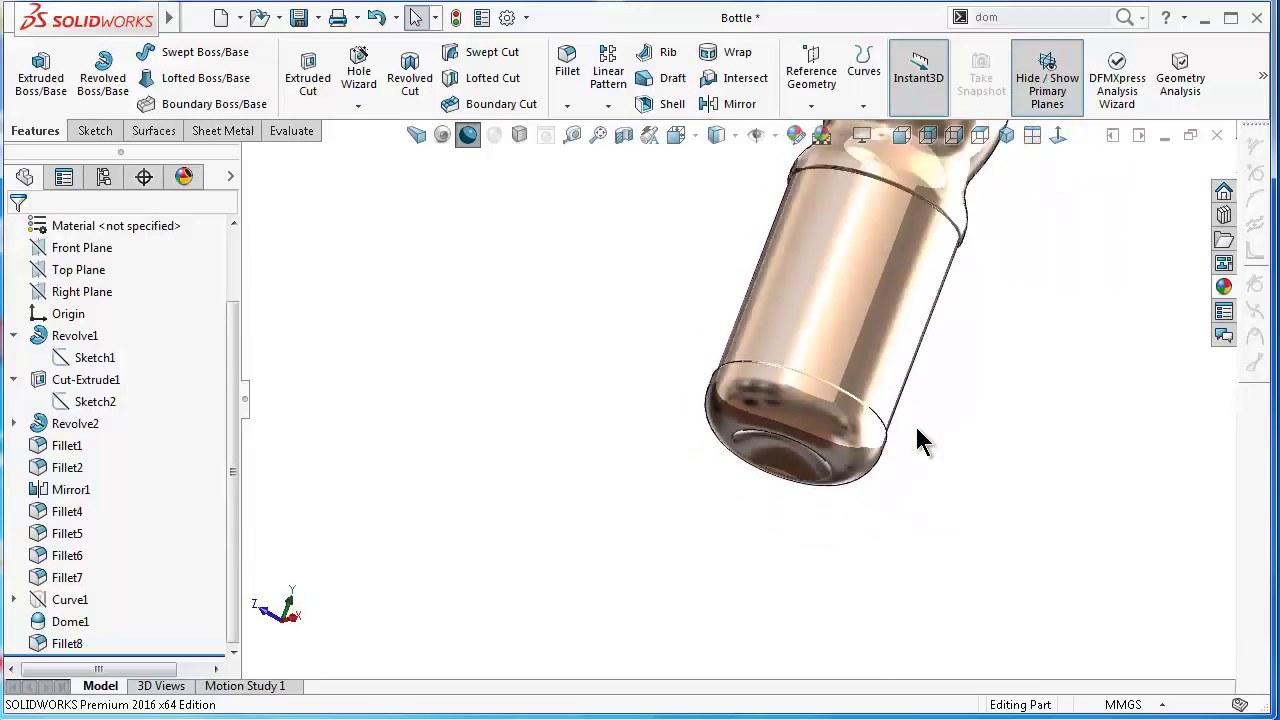
key("Left")
key("Left")
key("Left")
key("Left")
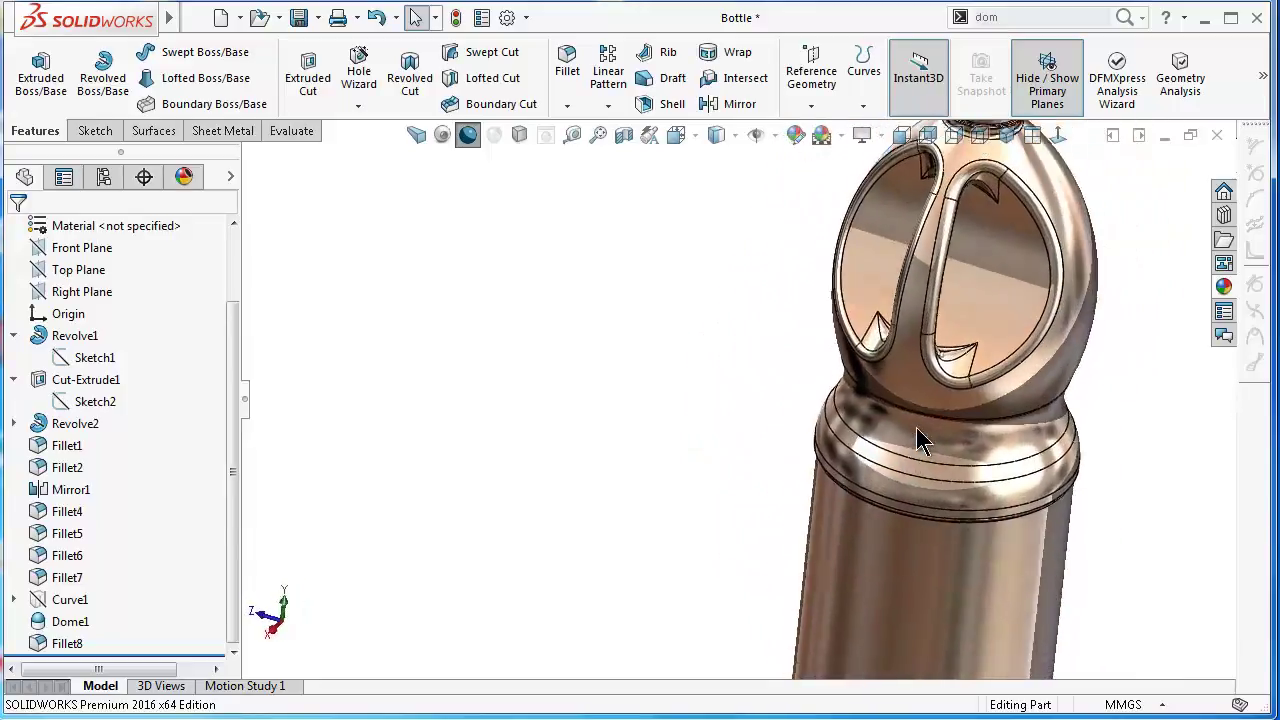
key("Left")
key("Left")
key("Left")
key("Left")
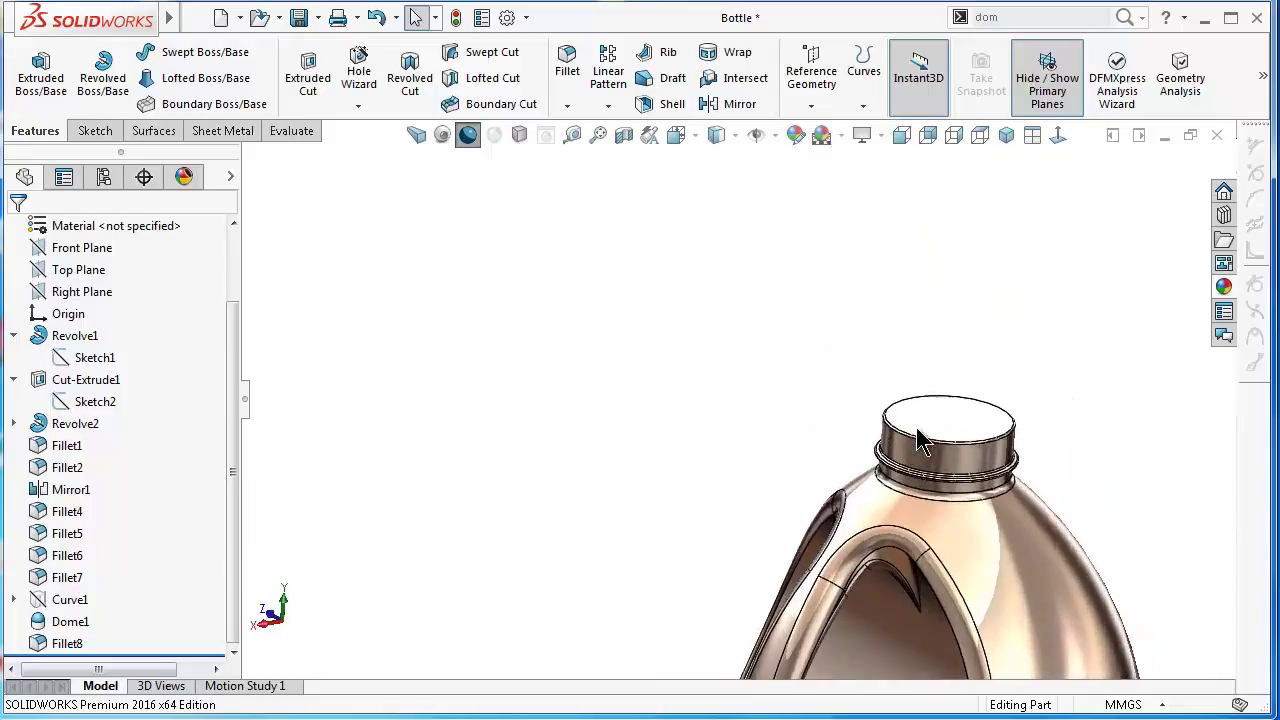
key("Left")
key("Left")
key("Left")
key("Left")
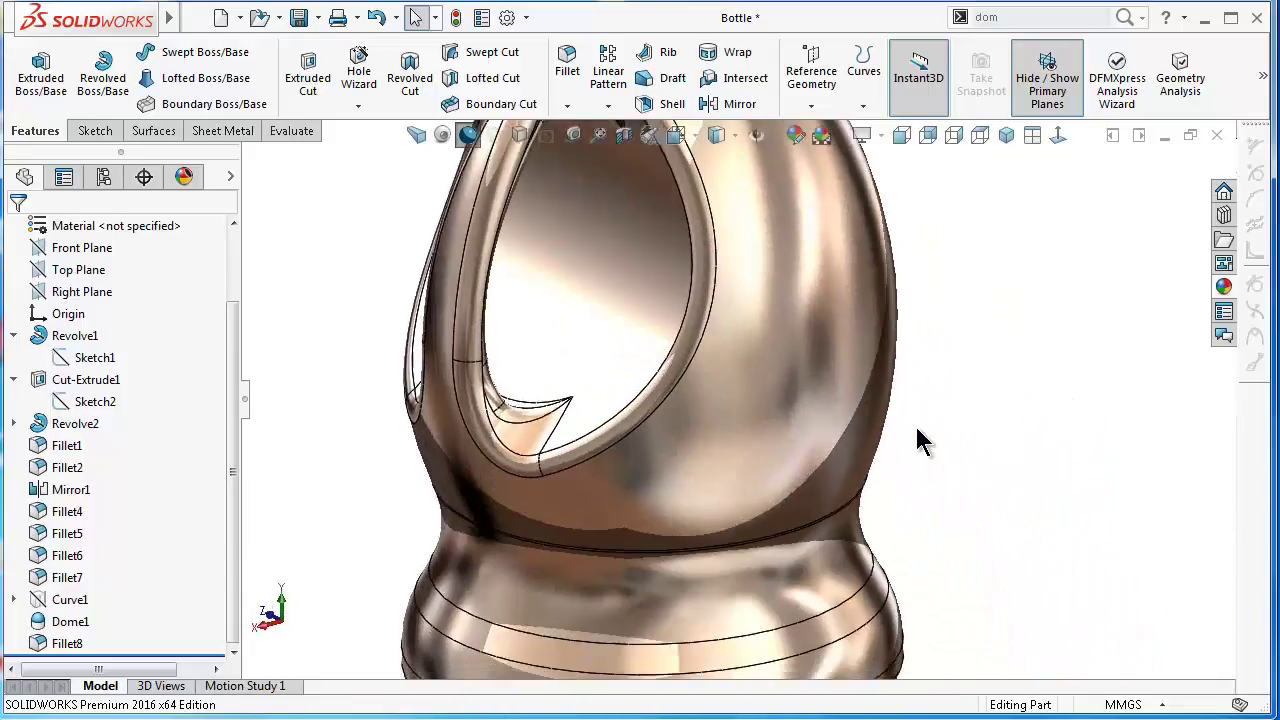
key("Left")
key("Left")
key("Left")
Step: Zoom in and tilt the view down to inspect the neck and cap
scroll(643, 197, "down", 2)
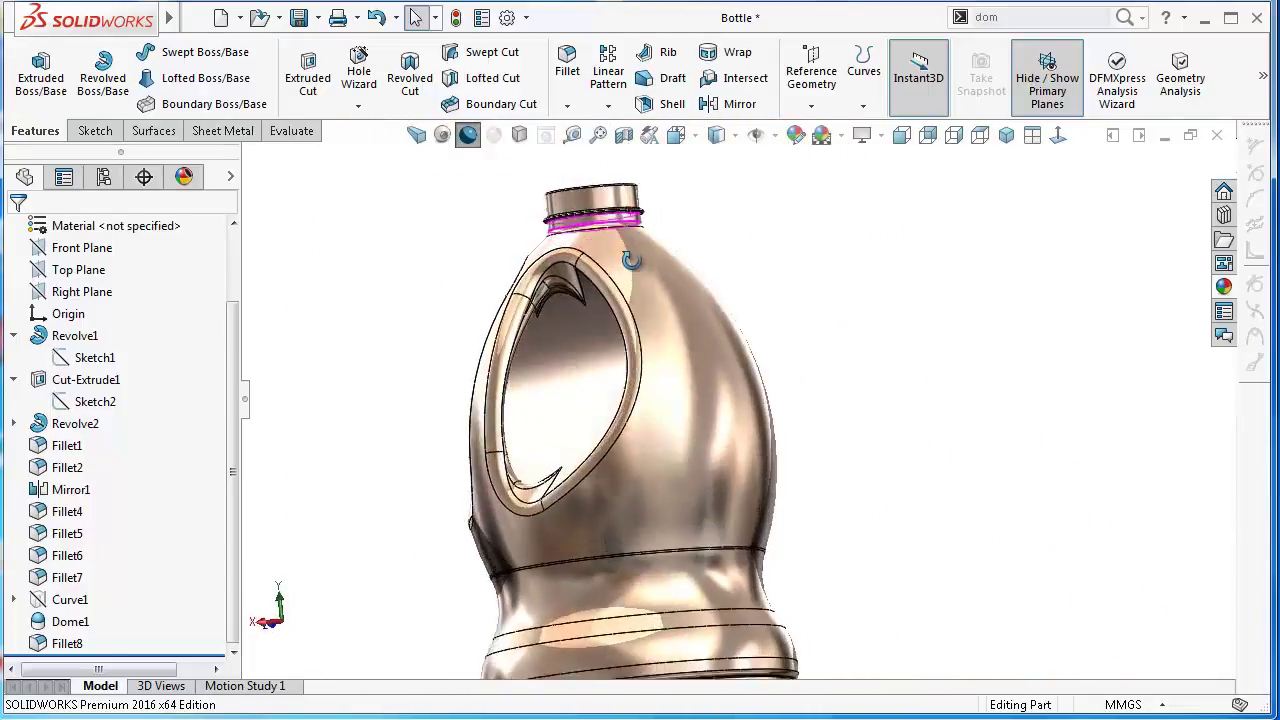
scroll(630, 207, "down", 1)
scroll(630, 207, "down", 1)
scroll(630, 207, "down", 2)
key("Up")
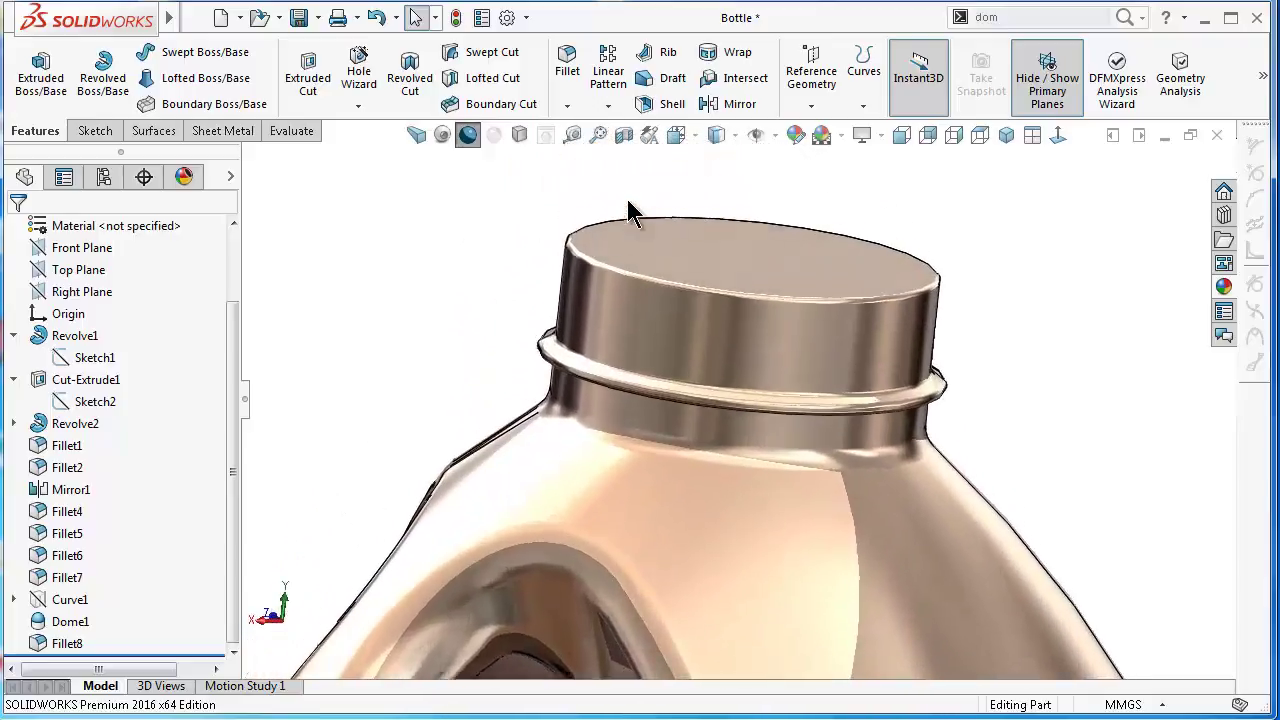
scroll(630, 210, "down", 1)
scroll(630, 210, "down", 2)
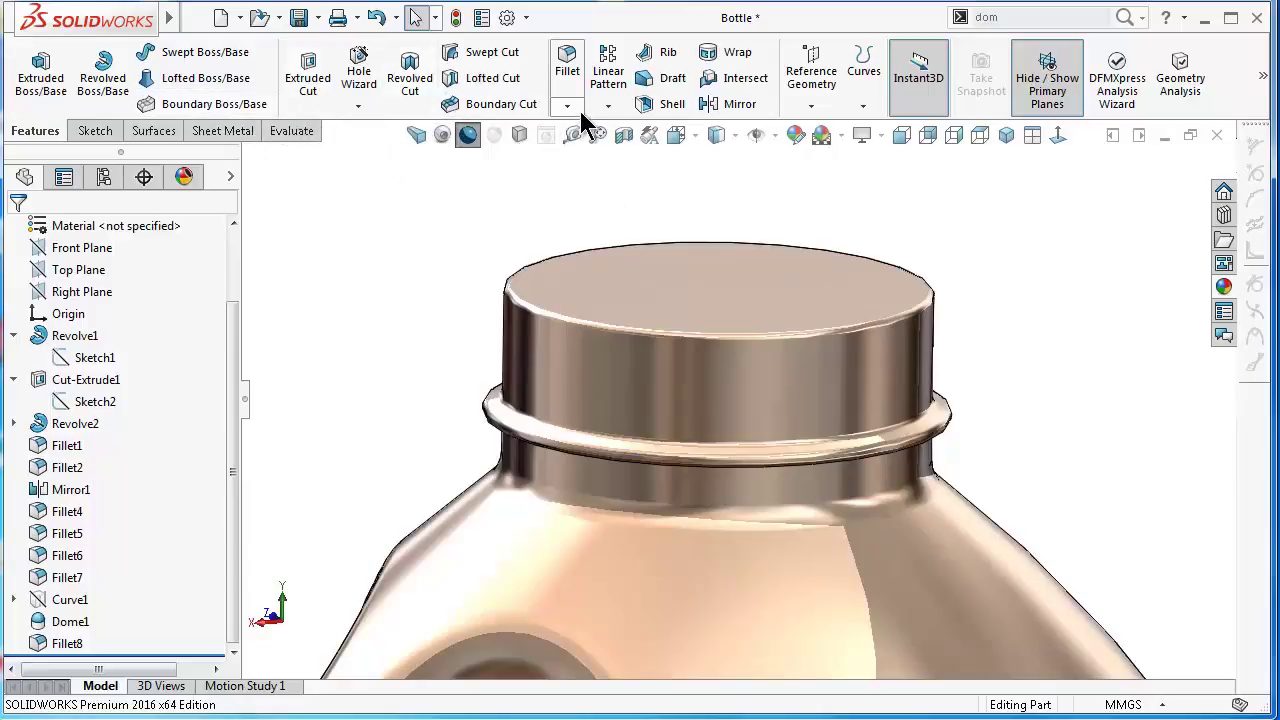
Step: Start a Thread feature on the neck's circular edge, with the model shown shaded with edges
left_click(399, 201)
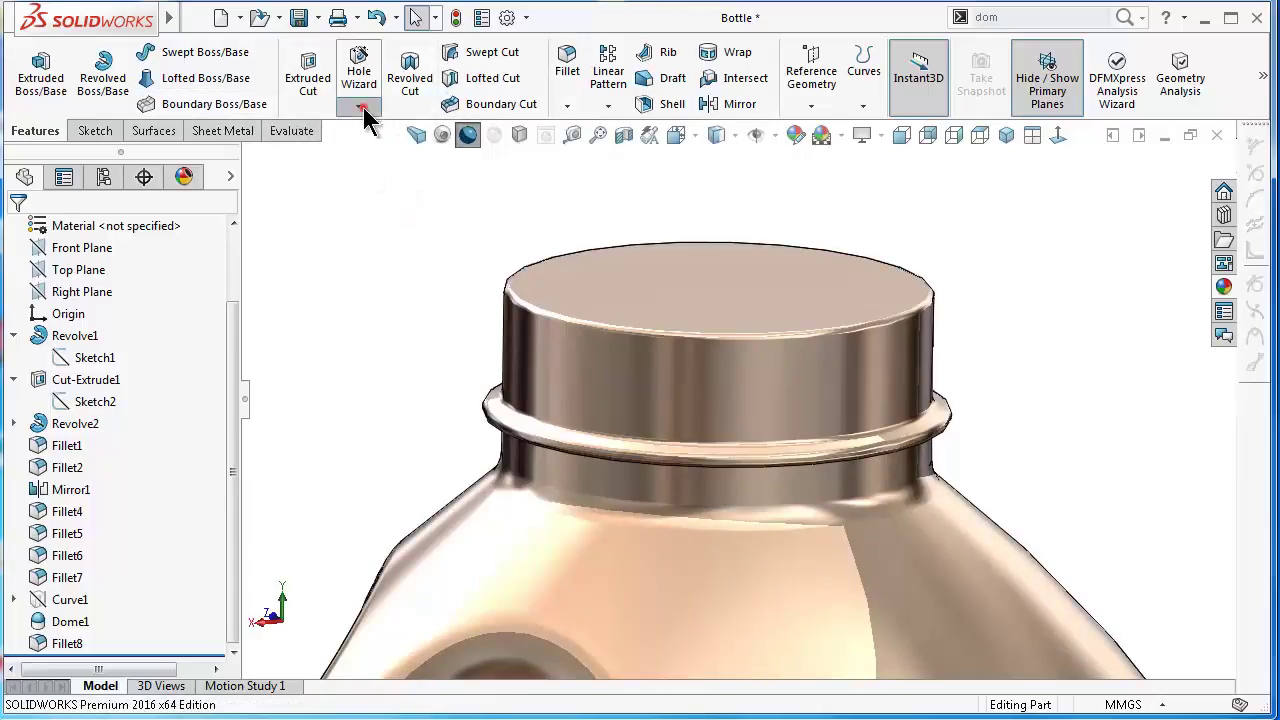
left_click(358, 106)
left_click(371, 150)
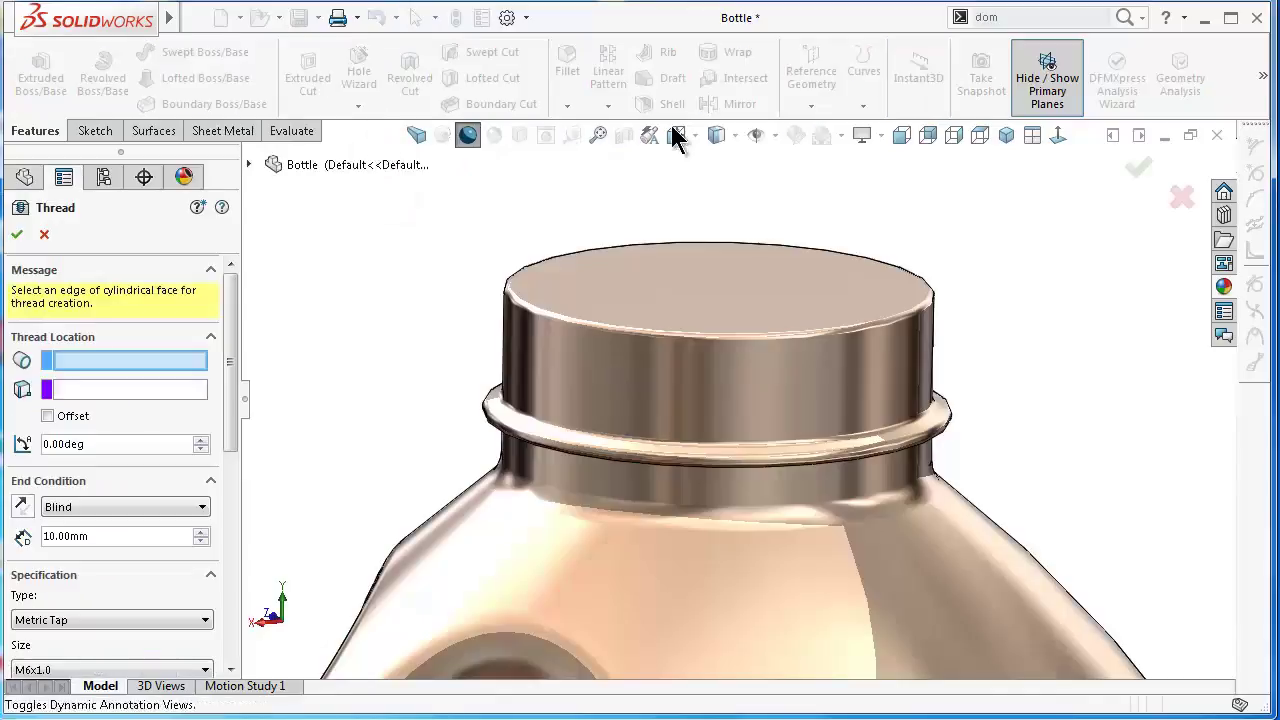
left_click(716, 136)
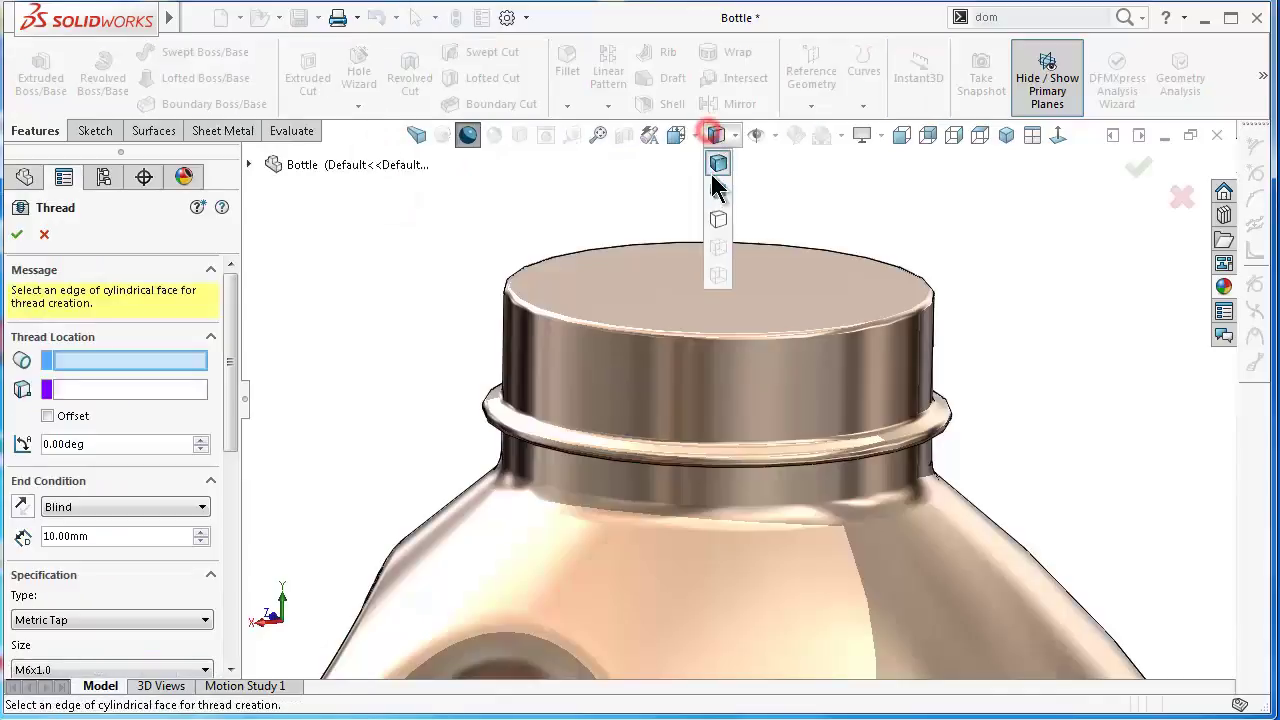
left_click(467, 136)
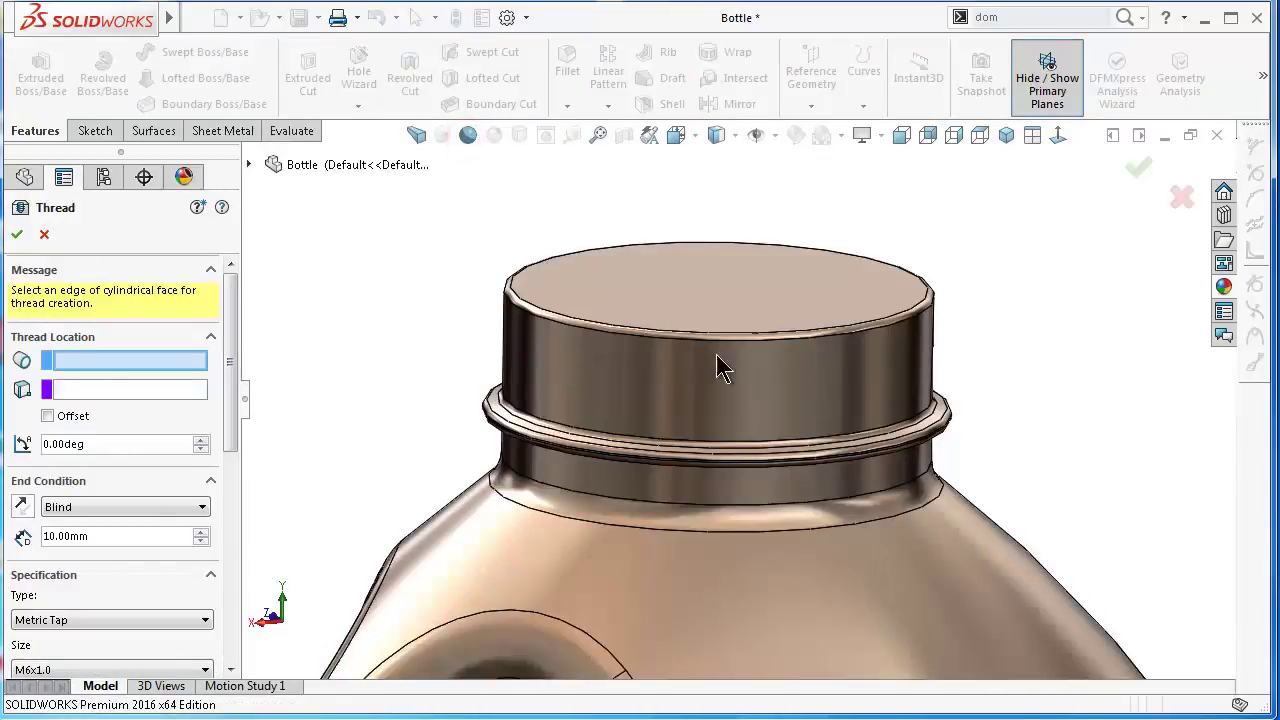
scroll(838, 378, "down", 2)
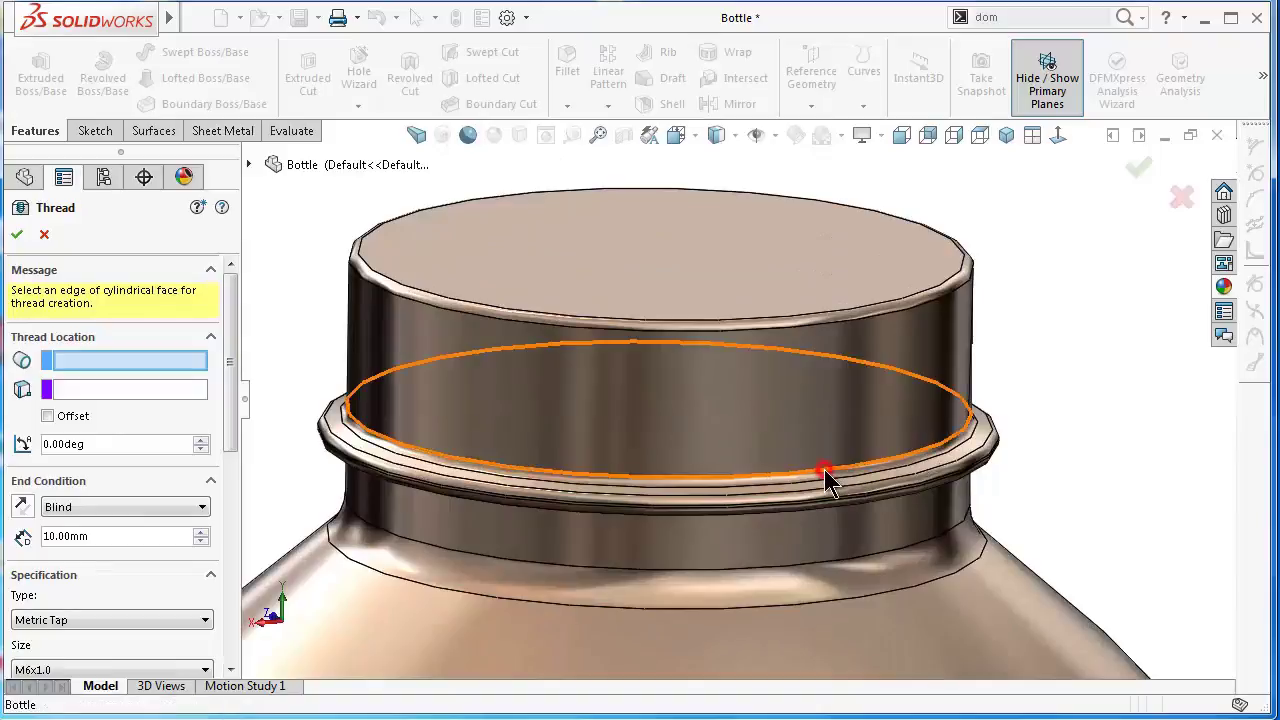
left_click(824, 468)
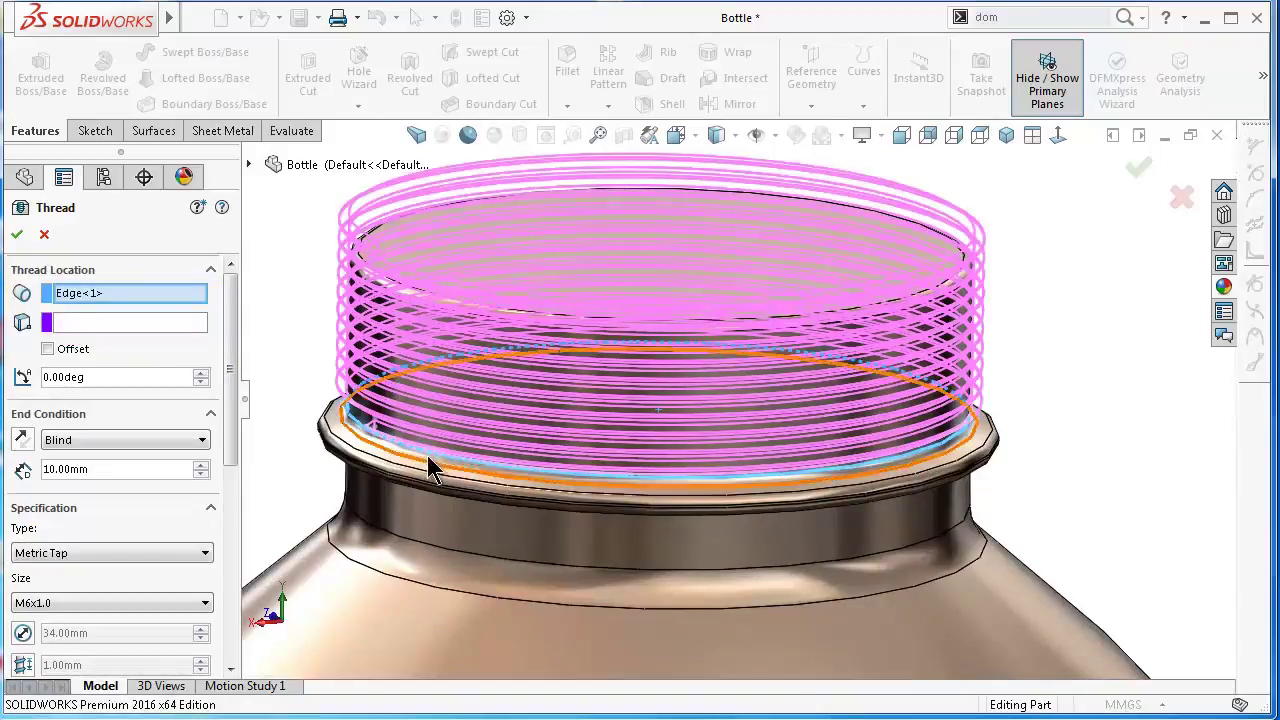
Step: Make it a 10 mm extruded thread of type SP4xx Bottle, size SP400-L-5
left_click_drag(233, 306, 229, 357)
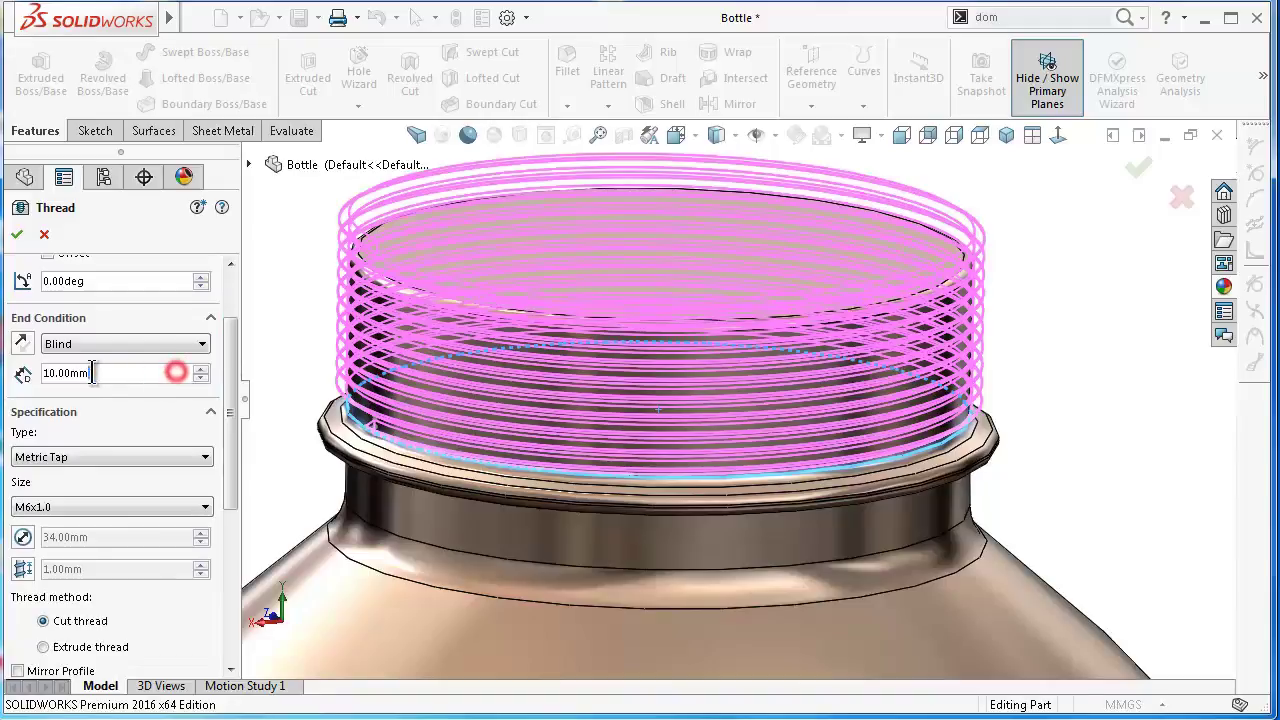
left_click_drag(92, 372, 37, 372)
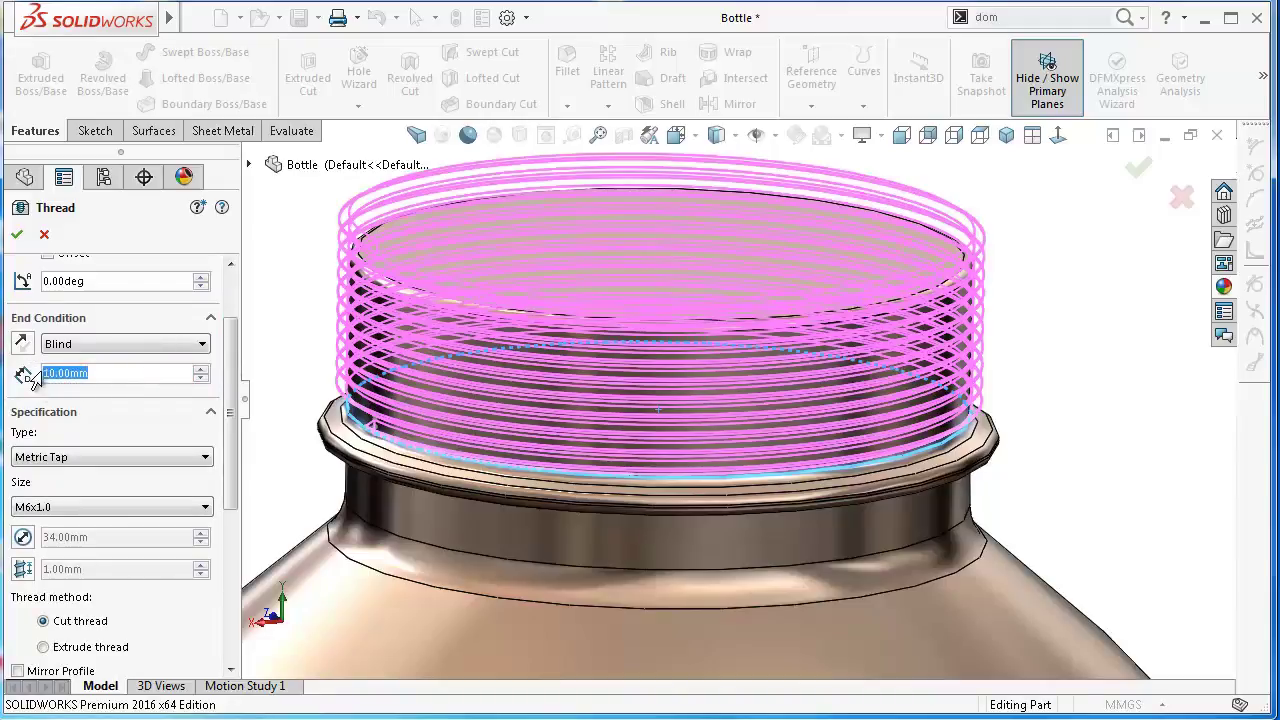
scroll(228, 405, "down", 4)
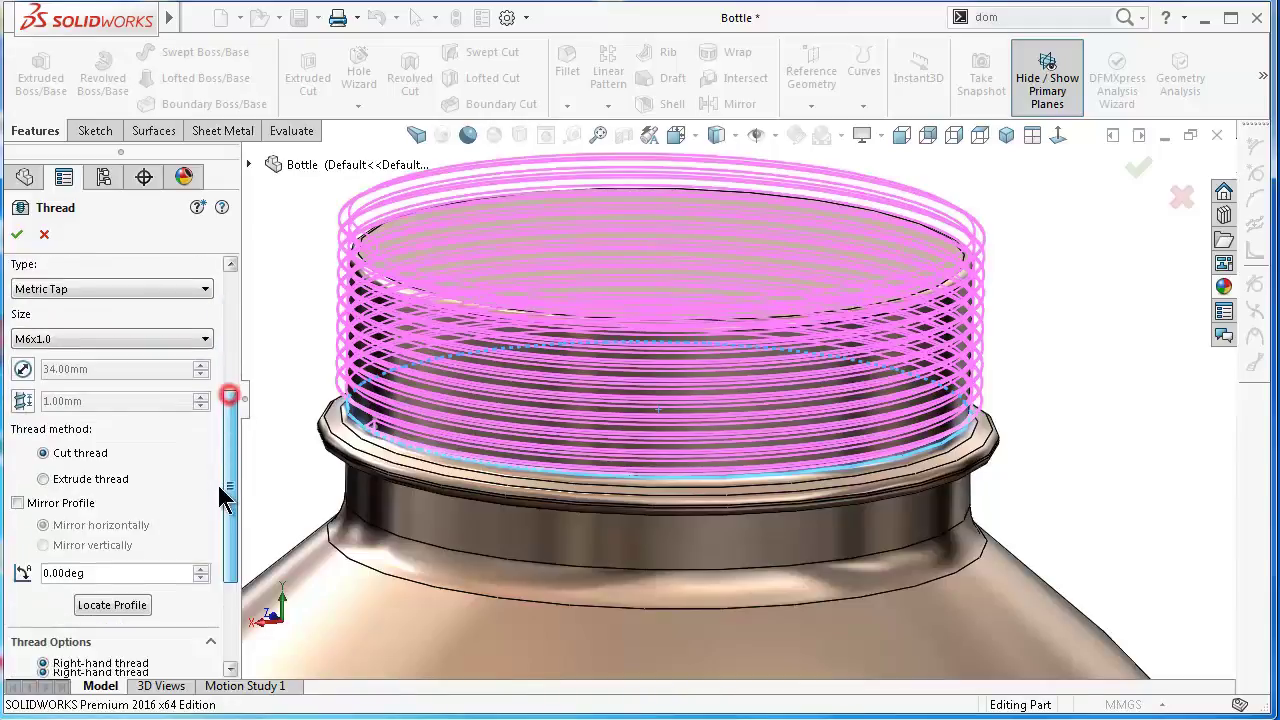
scroll(229, 420, "down", 1)
left_click(90, 433)
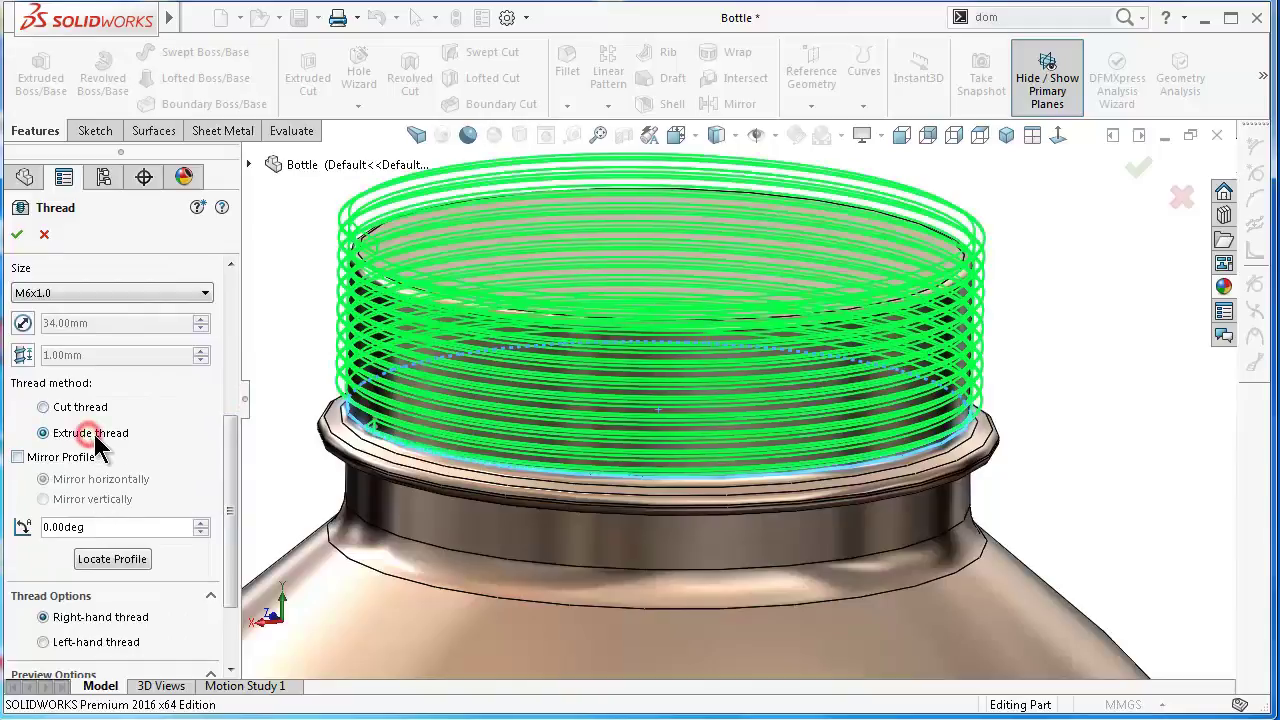
left_click_drag(225, 447, 225, 398)
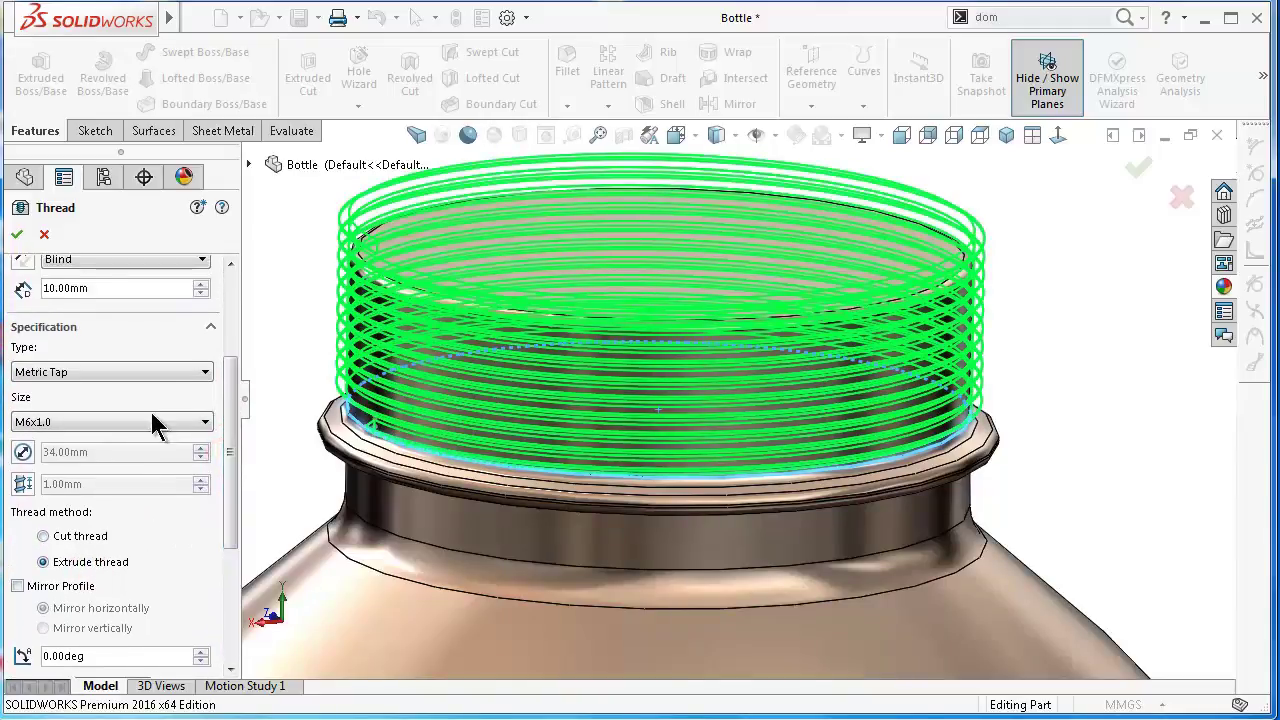
left_click(167, 370)
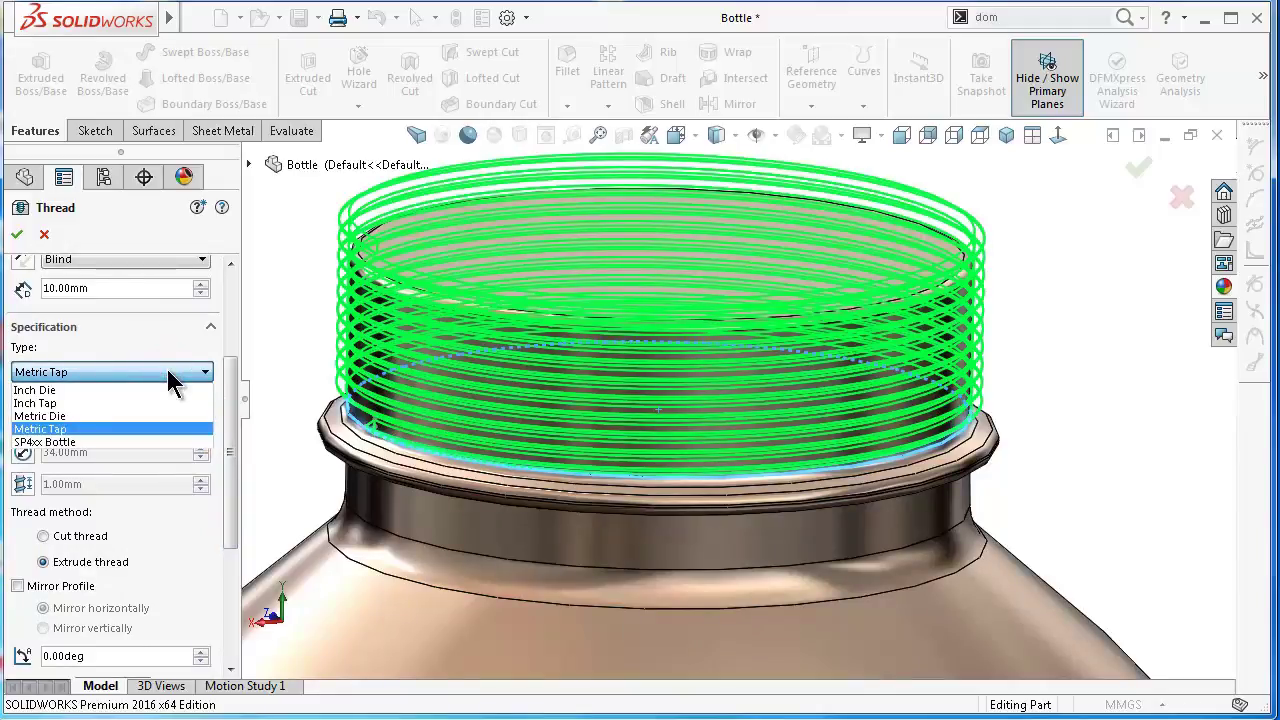
left_click(92, 443)
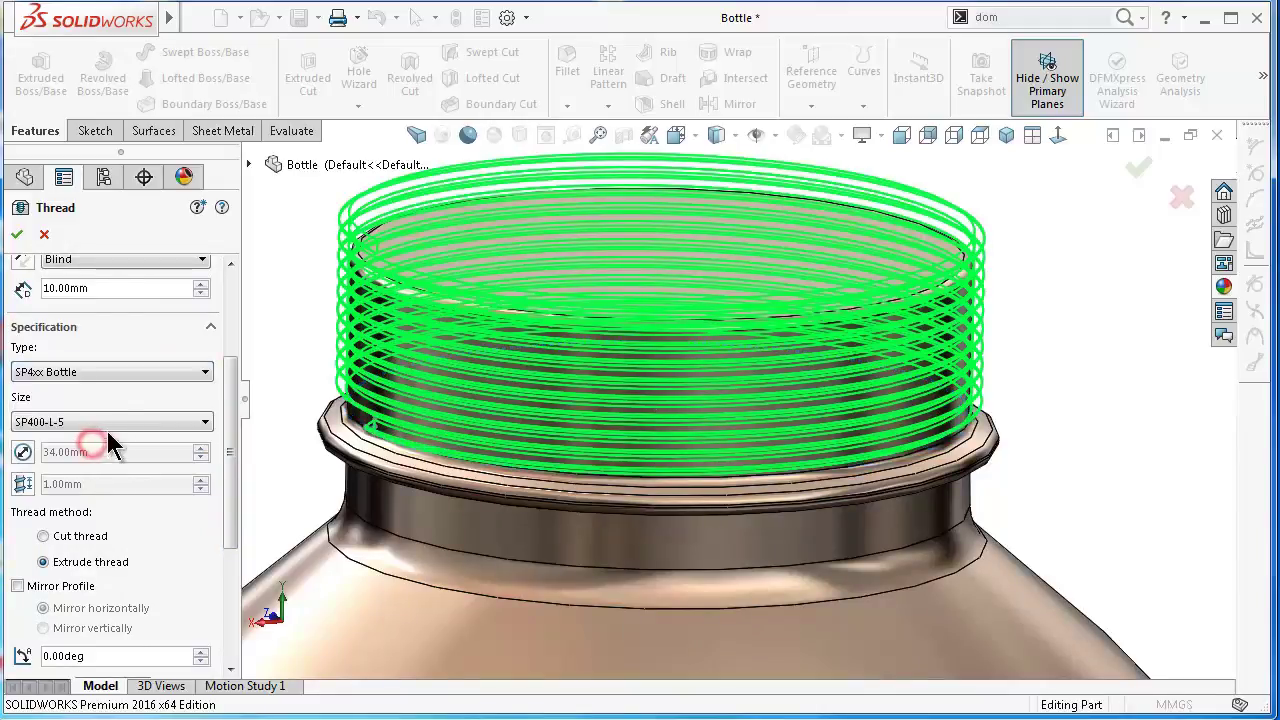
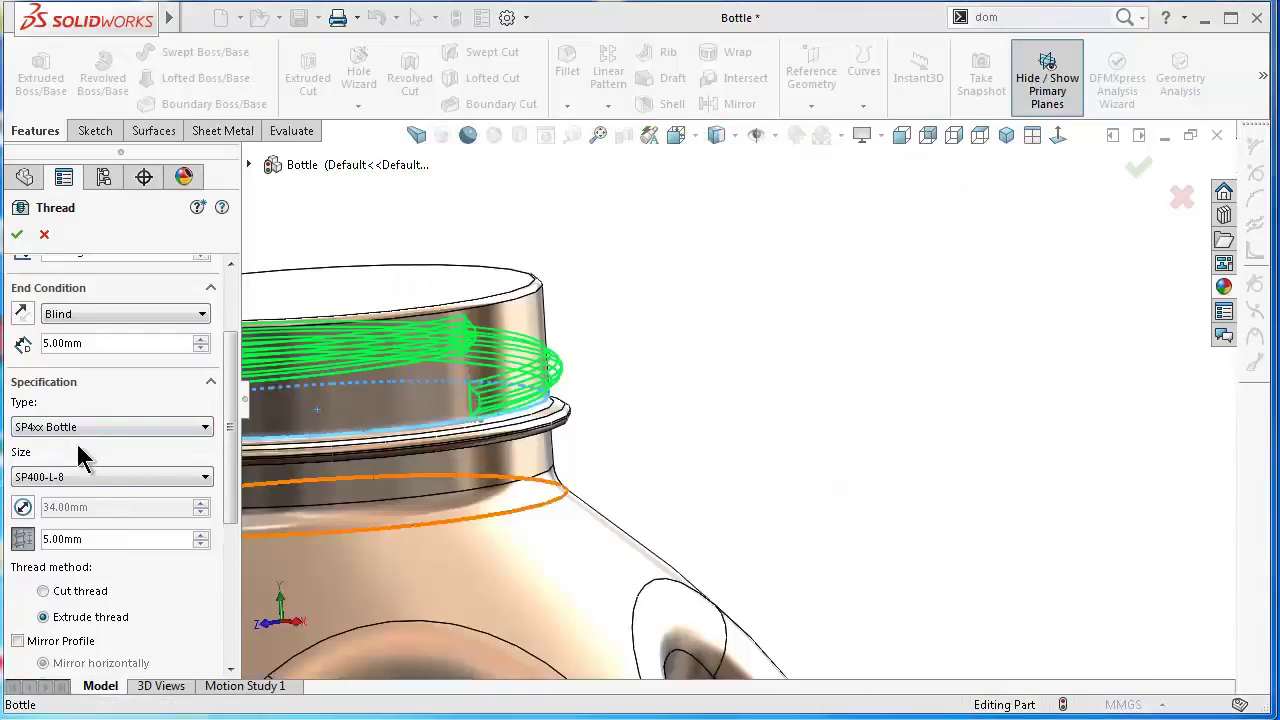
Step: Set the thread size to SP400-M-8 and accept the thread on the bottle neck
left_click(76, 476)
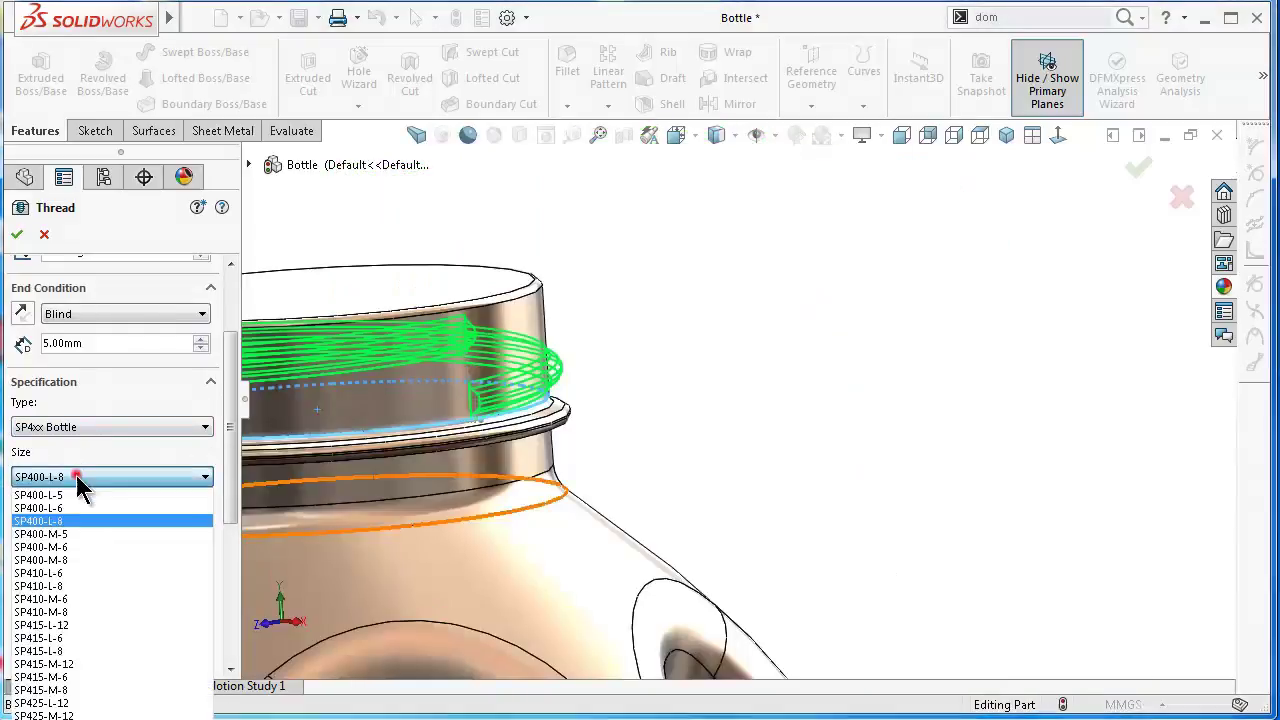
left_click(91, 559)
mouse_move(645, 412)
middle_mouse_down()
mouse_move(531, 461)
mouse_move(543, 448)
mouse_move(527, 373)
middle_mouse_up()
scroll(543, 448, "up", 2)
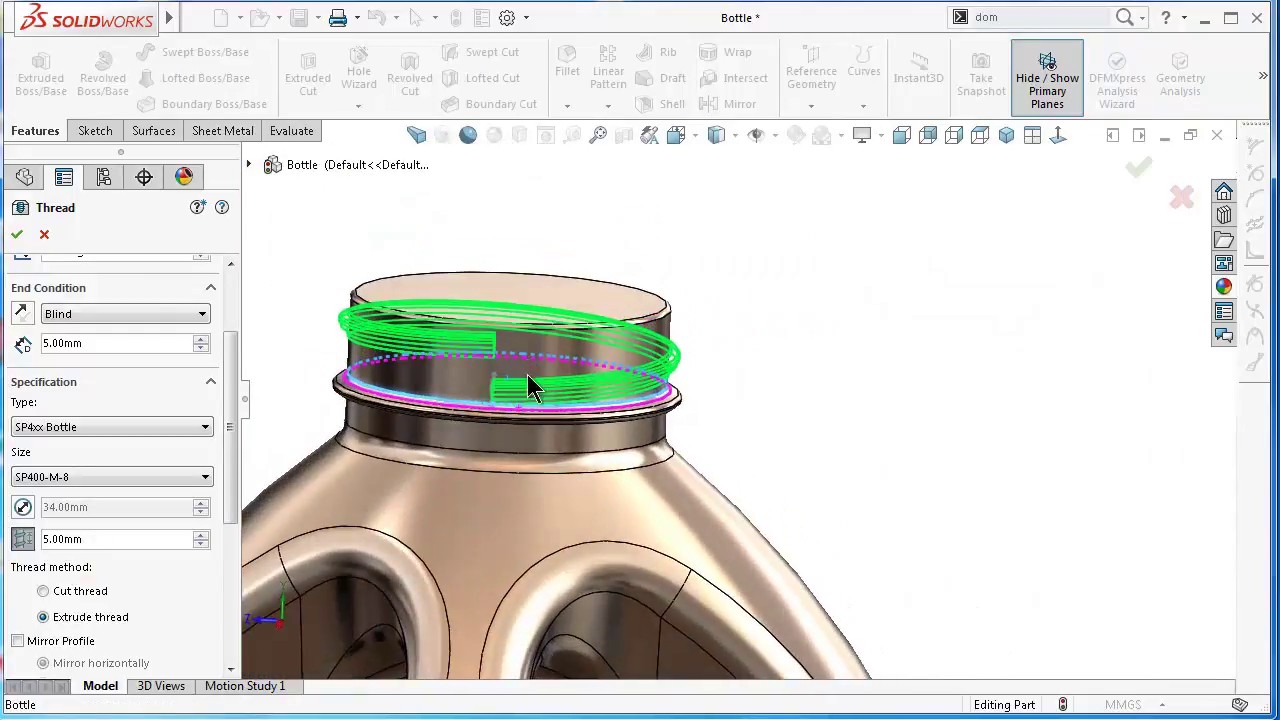
left_click(18, 236)
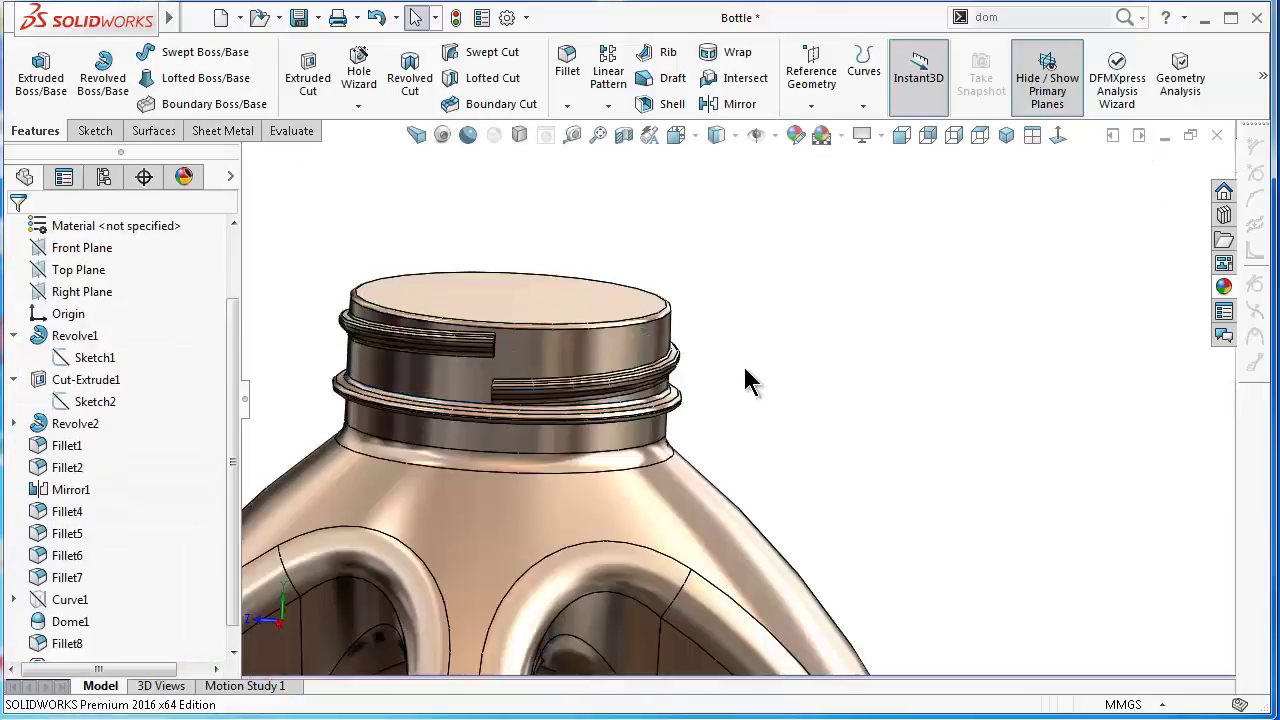
Step: Zoom in on the thread end and select its flat end face
middle_click_drag(745, 362, 510, 362)
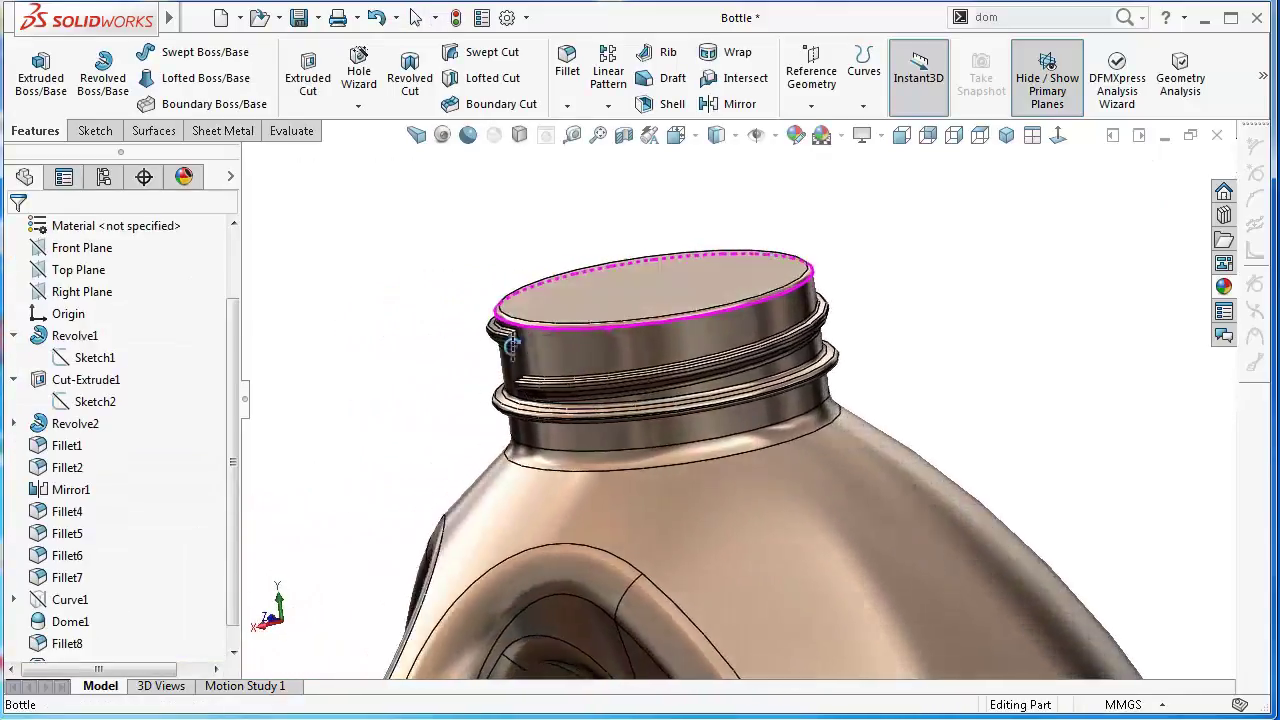
scroll(606, 345, "down", 3)
scroll(594, 357, "down", 3)
scroll(606, 349, "down", 2)
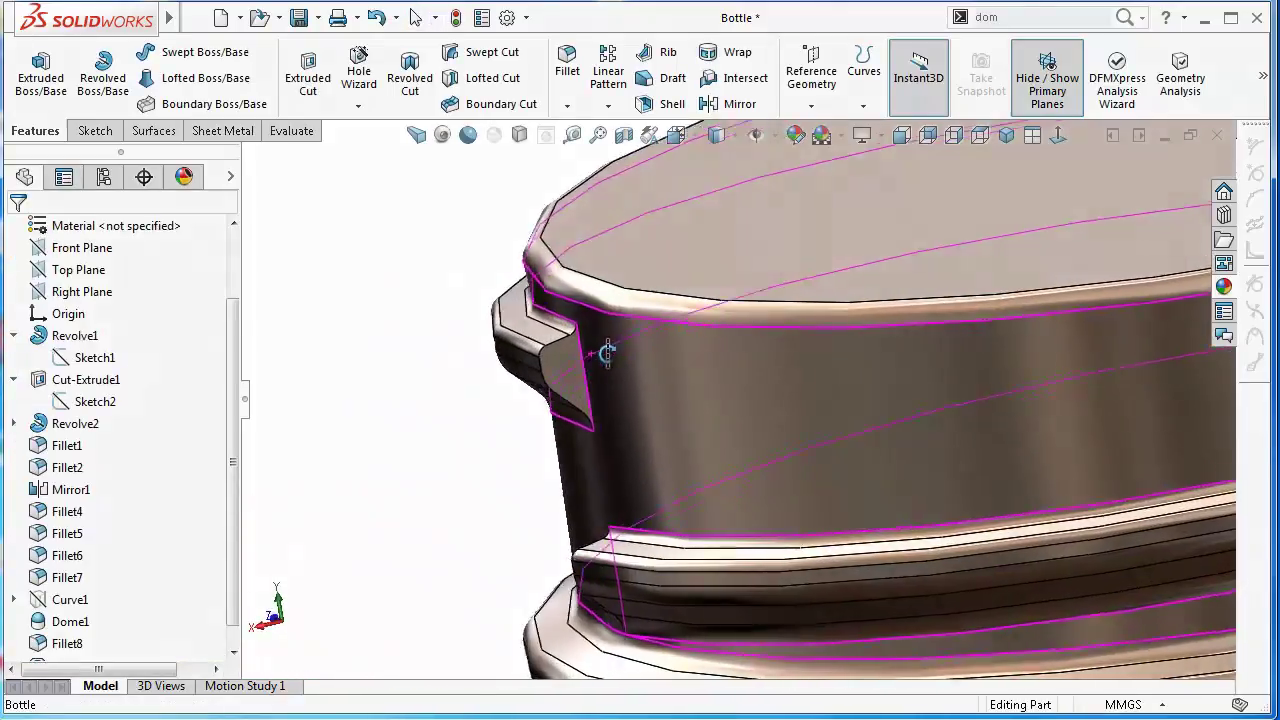
scroll(676, 350, "down", 3)
mouse_move(676, 350)
middle_mouse_down()
mouse_move(712, 360)
mouse_move(586, 337)
middle_mouse_up()
scroll(590, 340, "down", 2)
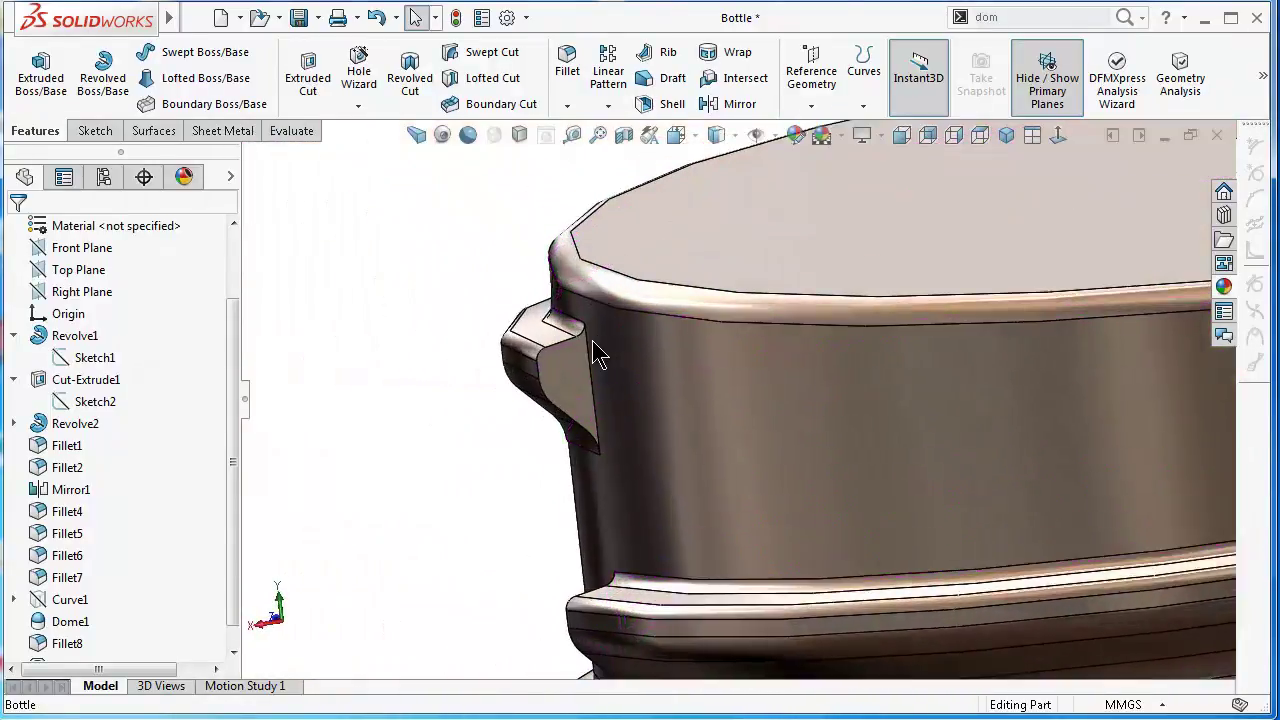
scroll(600, 351, "down", 2)
left_click(580, 395)
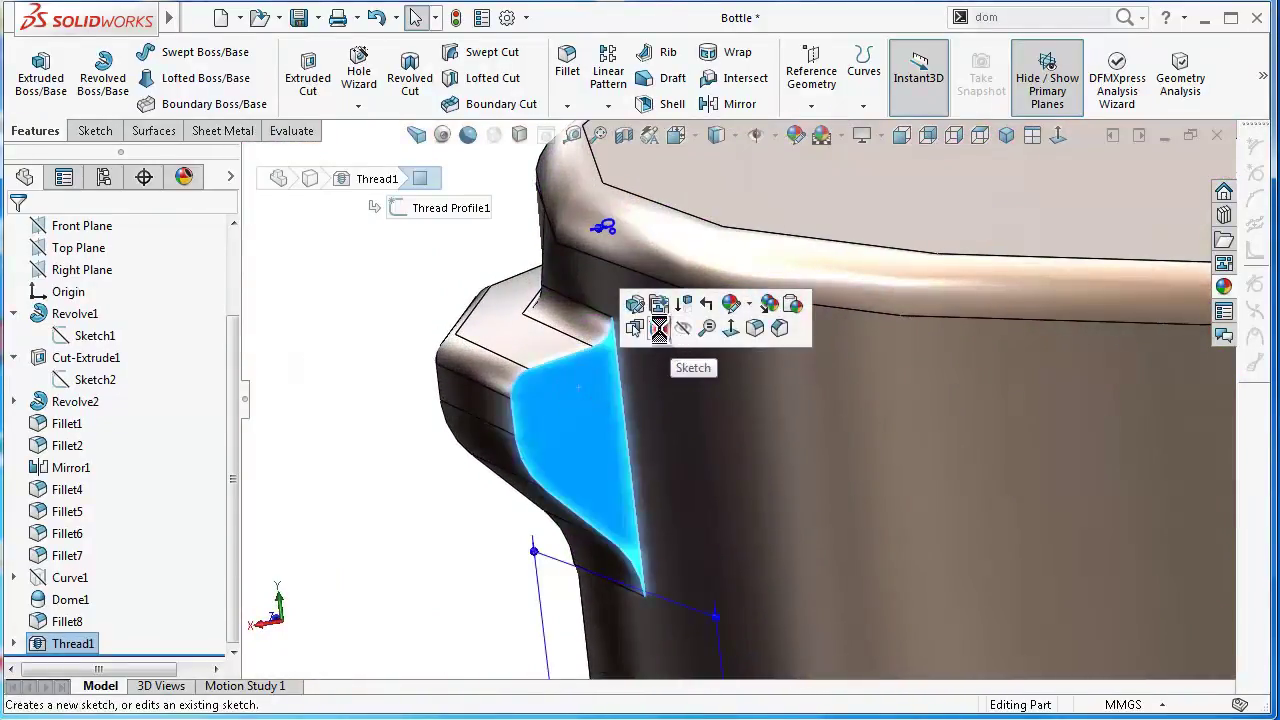
Step: Start a sketch on the thread end face, view it normal, and draw a vertical line
left_click(660, 328)
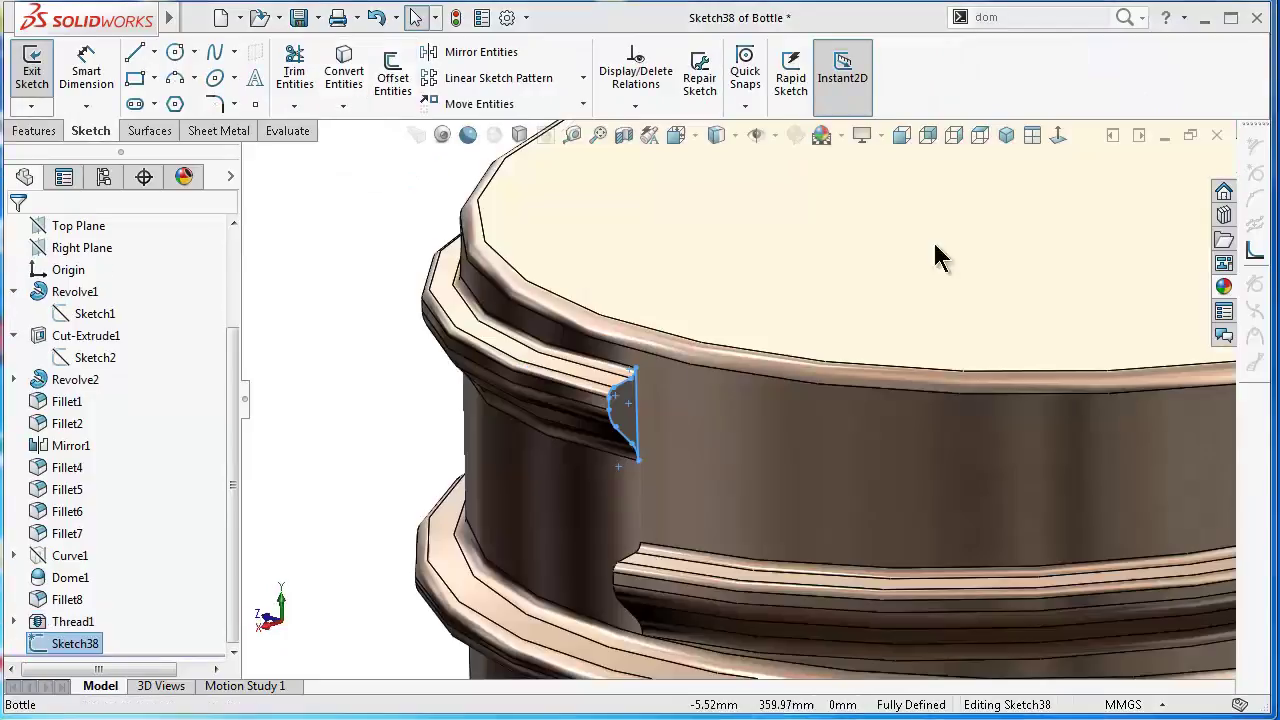
left_click(1057, 137)
scroll(820, 272, "down", 2)
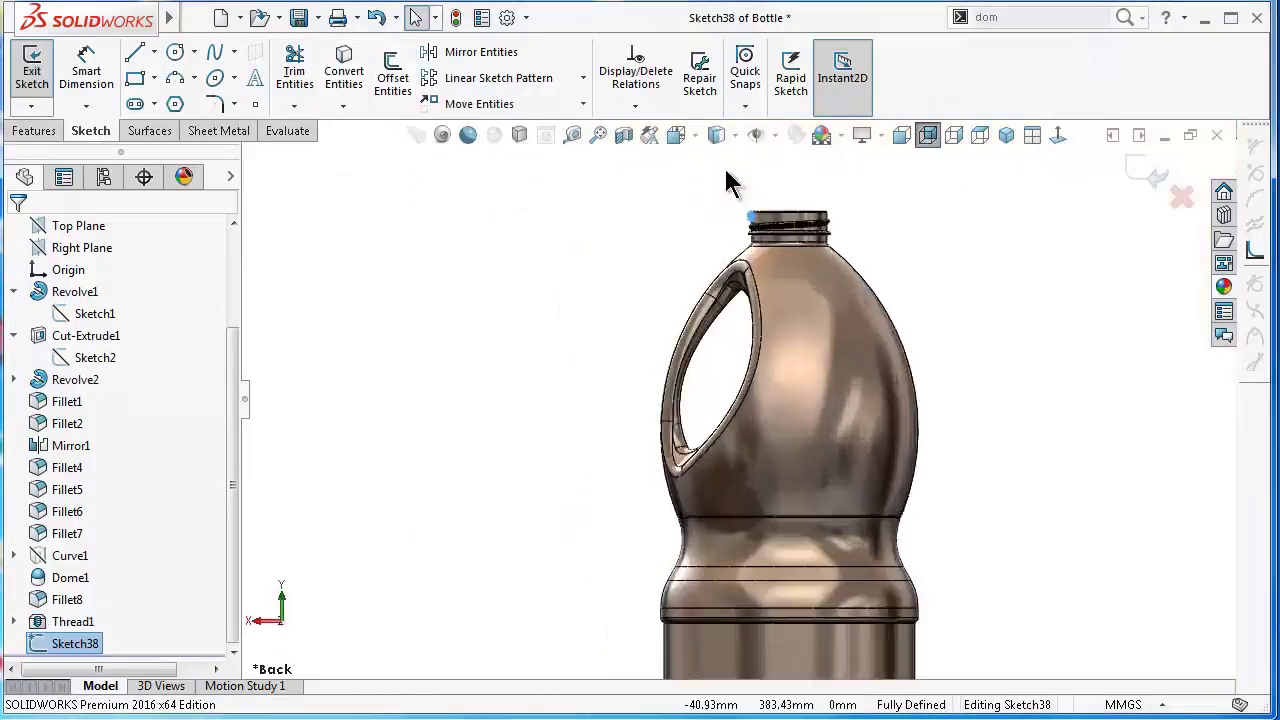
scroll(786, 277, "down", 3)
scroll(800, 329, "down", 1)
scroll(705, 412, "down", 3)
scroll(705, 412, "down", 2)
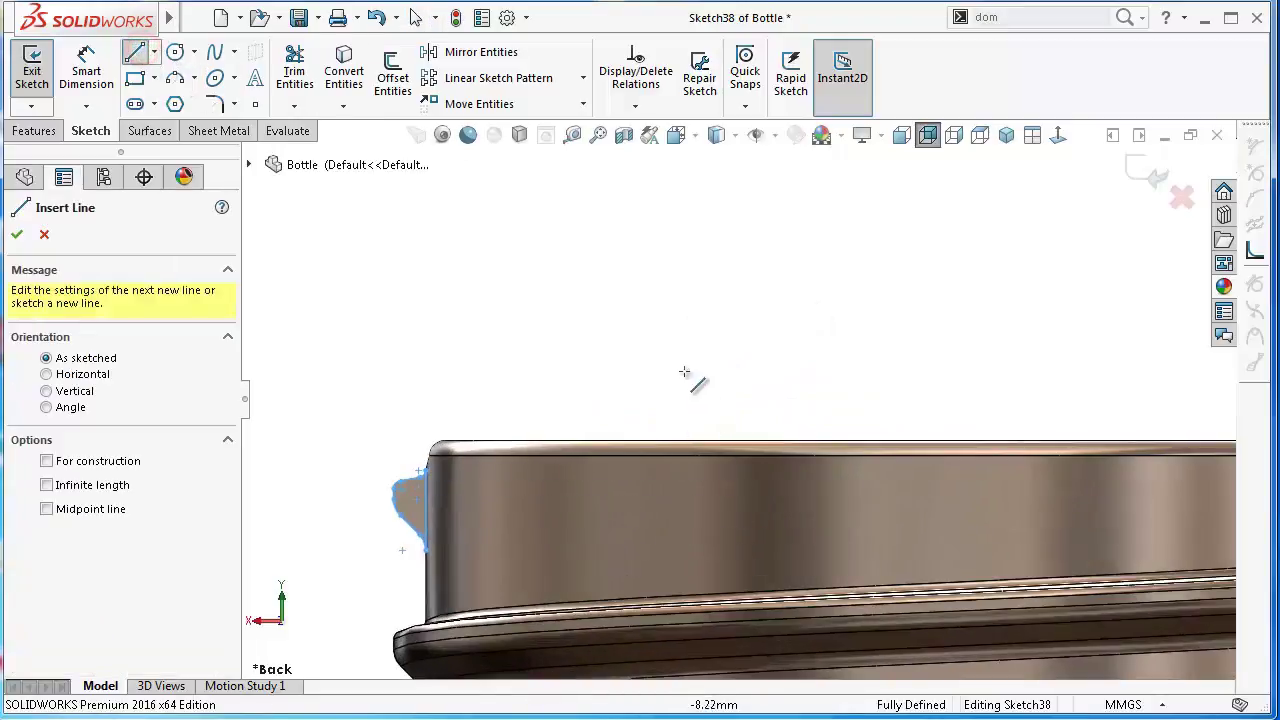
left_click(680, 335)
left_click(680, 560)
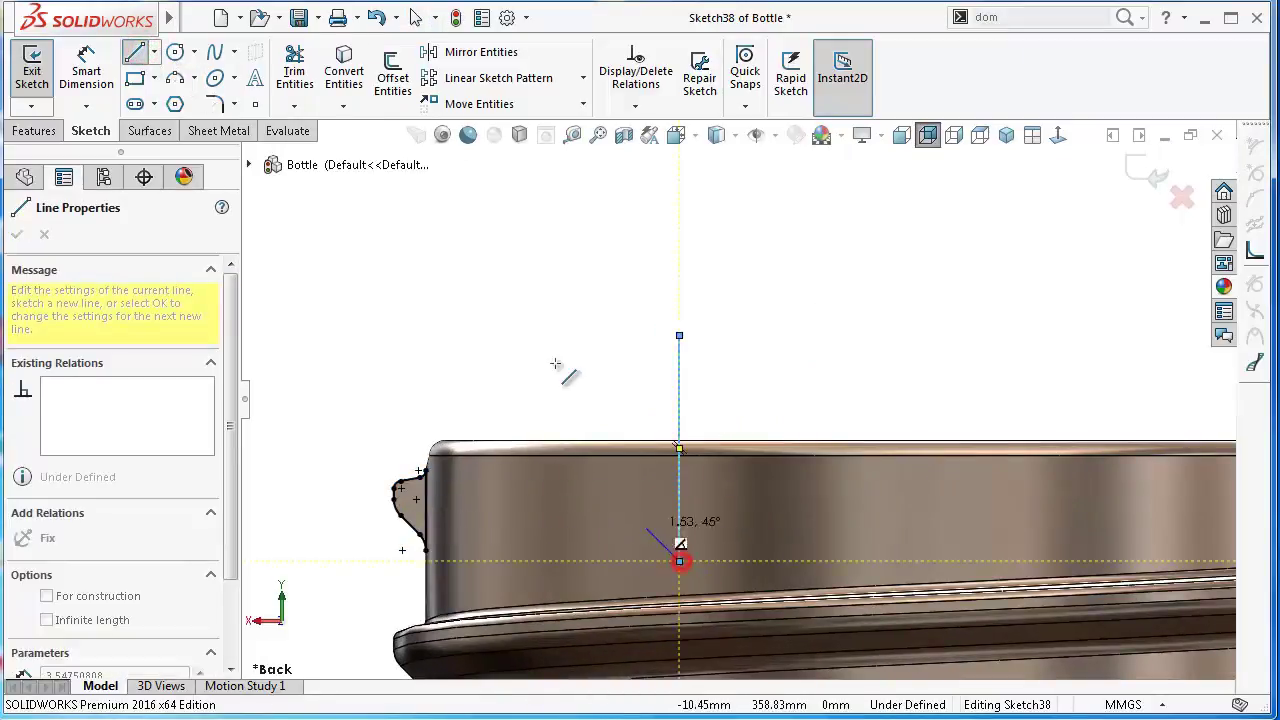
Step: Dimension the vertical line 10 mm from the thread profile edge
right_click_drag(549, 322, 549, 240)
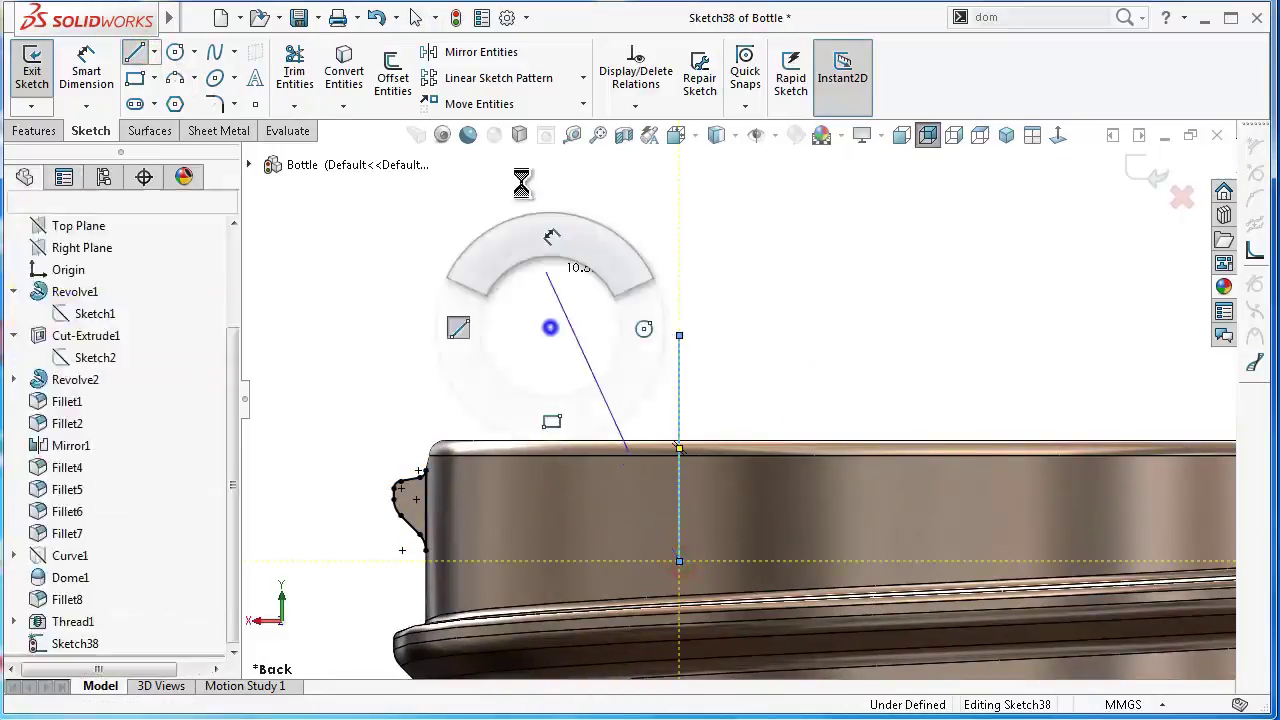
left_click(680, 358)
left_click(430, 497)
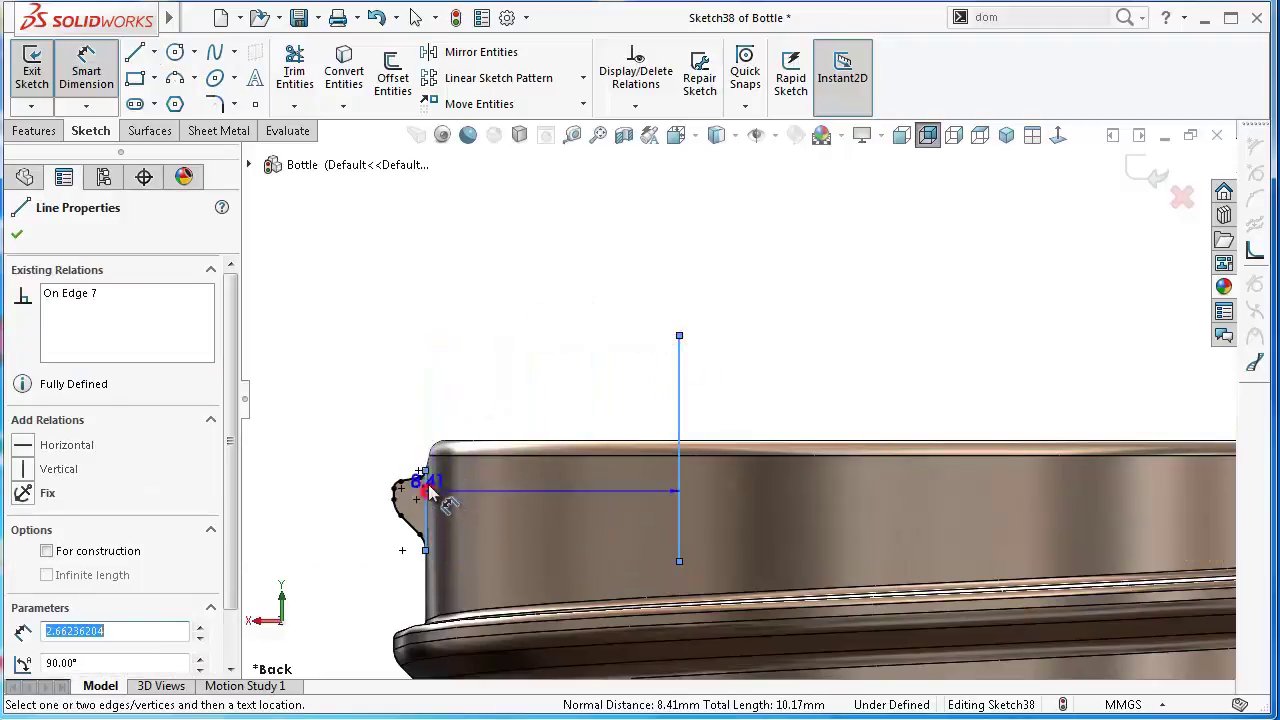
left_click(508, 348)
type("10")
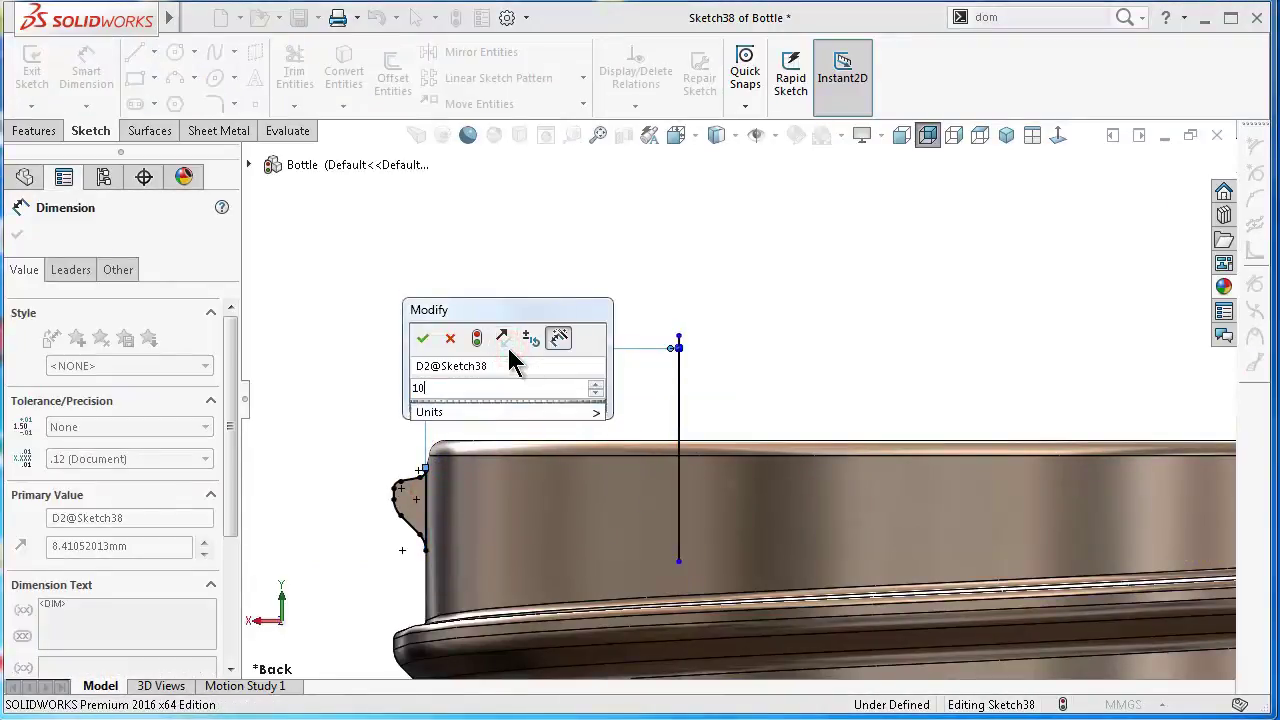
key("Return")
mouse_move(506, 344)
middle_mouse_down()
mouse_move(532, 383)
mouse_move(463, 371)
middle_mouse_up()
left_click(30, 130)
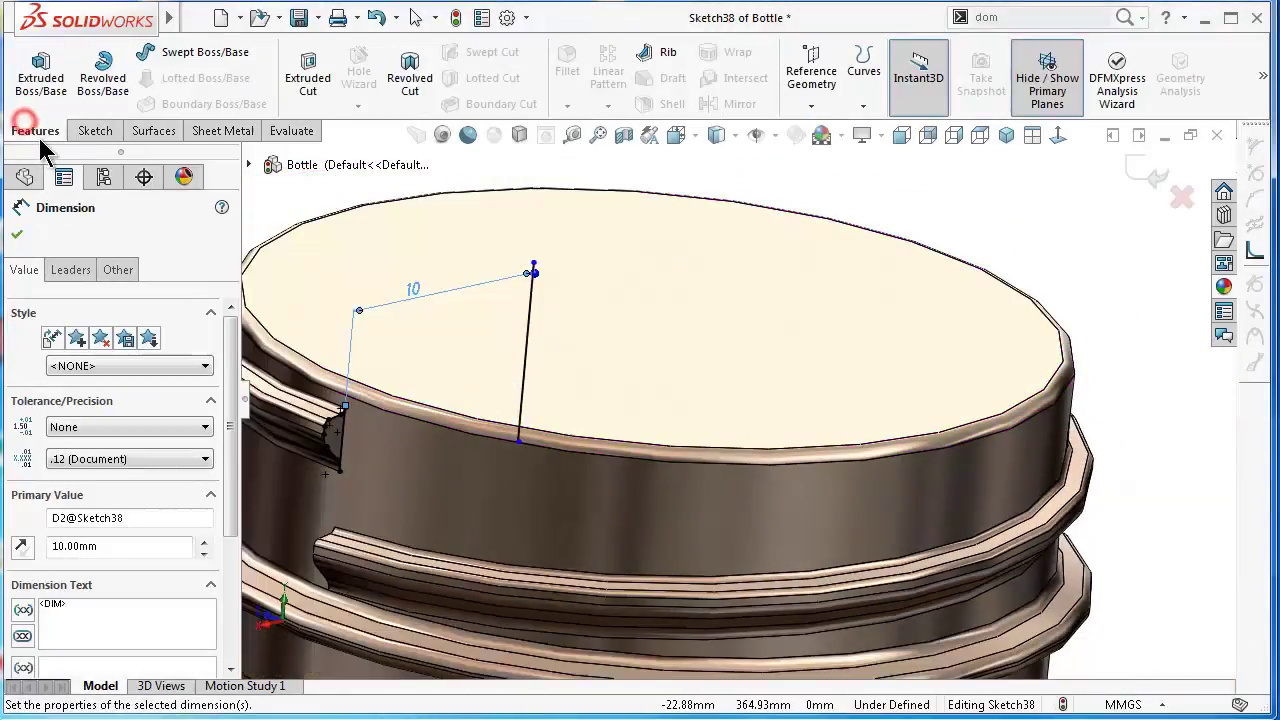
Step: Start a Revolved Boss/Base with Thin Feature off and the wrong contour selection cleared
left_click(102, 75)
scroll(262, 434, "down", 2)
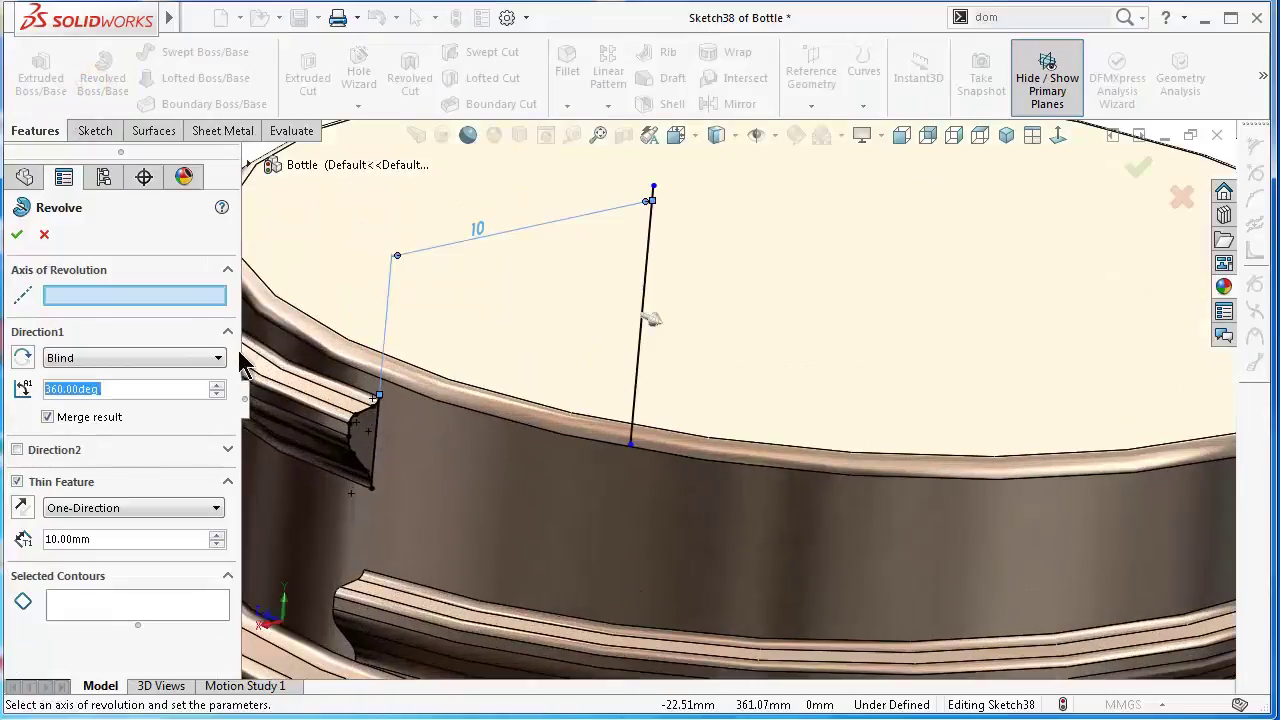
left_click(645, 270)
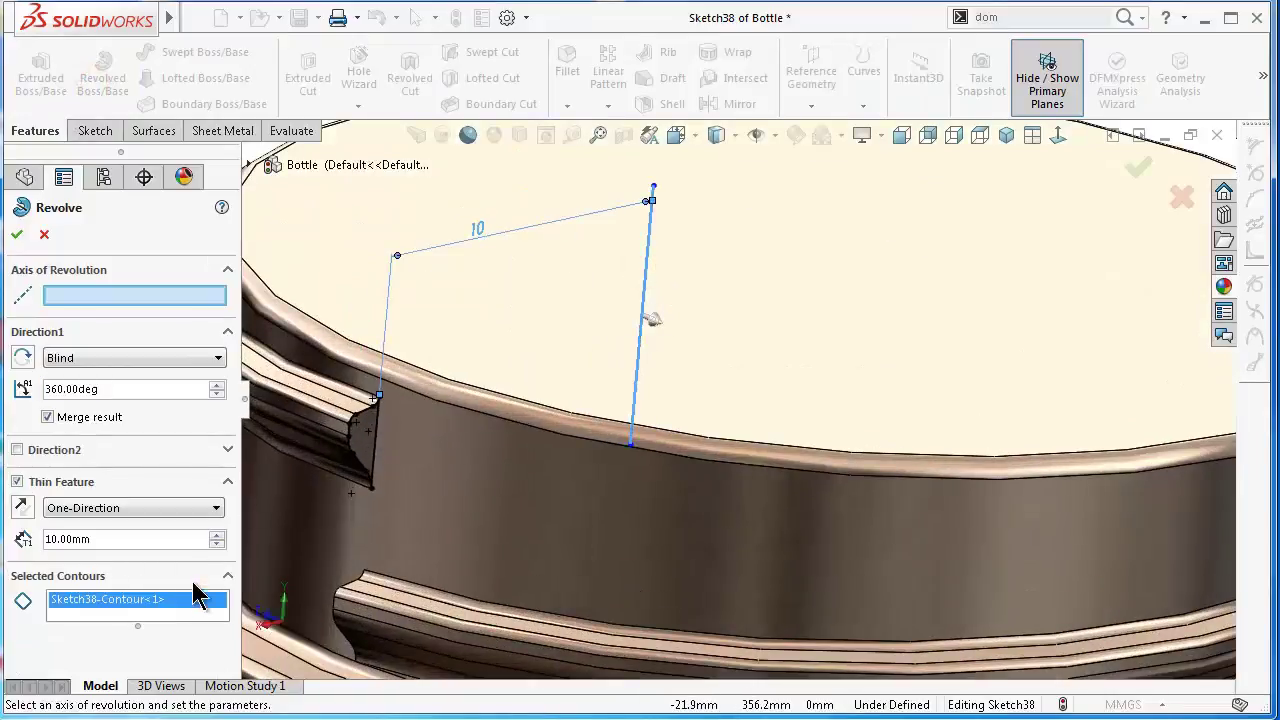
left_click(17, 481)
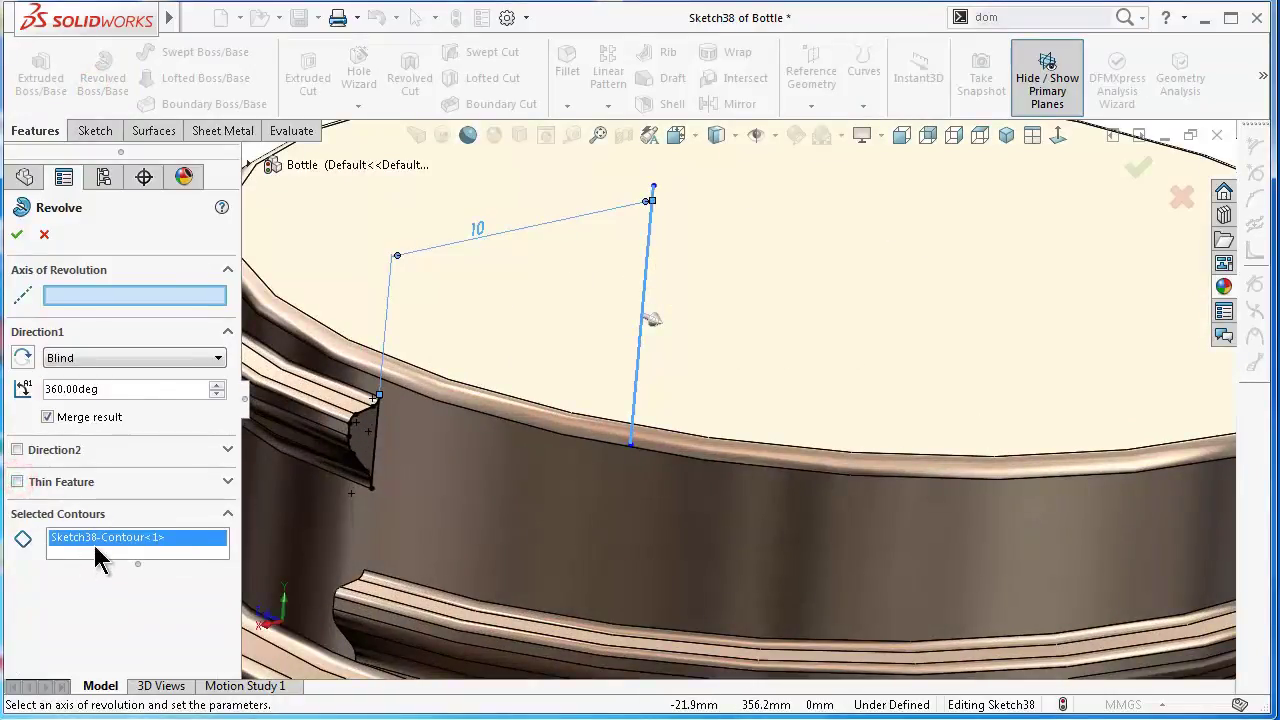
right_click(95, 548)
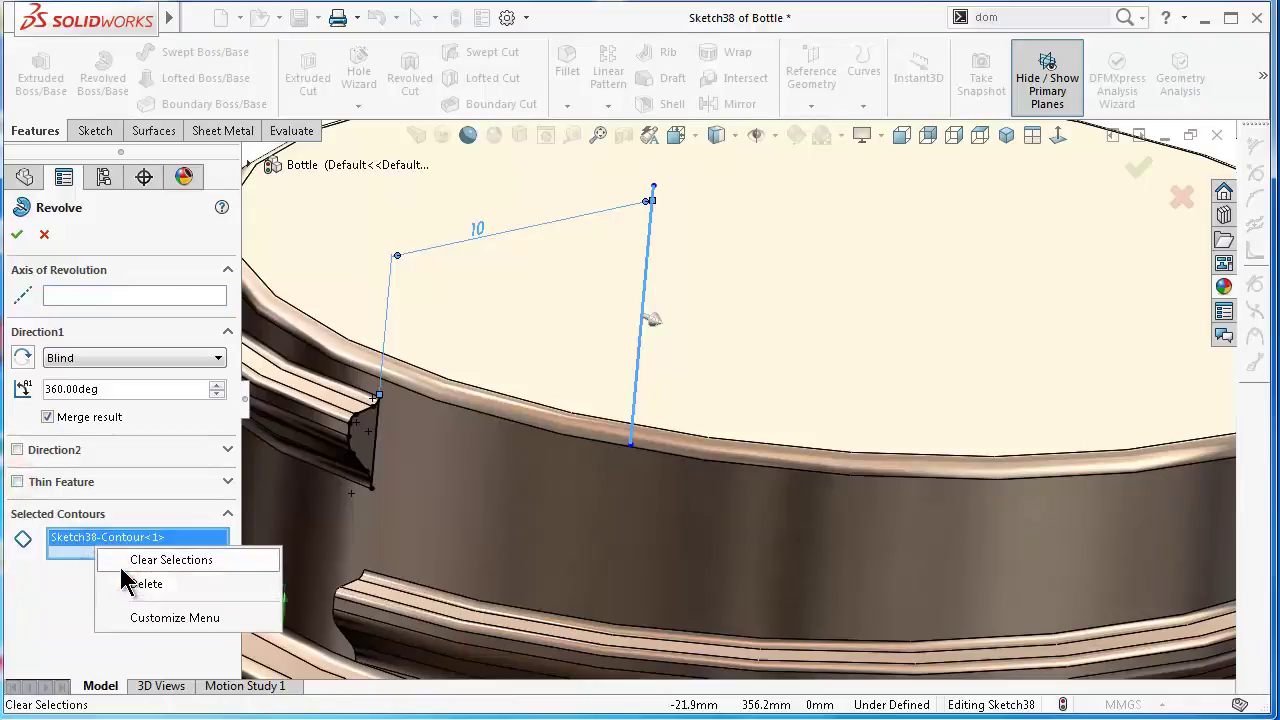
left_click(118, 583)
scroll(360, 470, "down", 2)
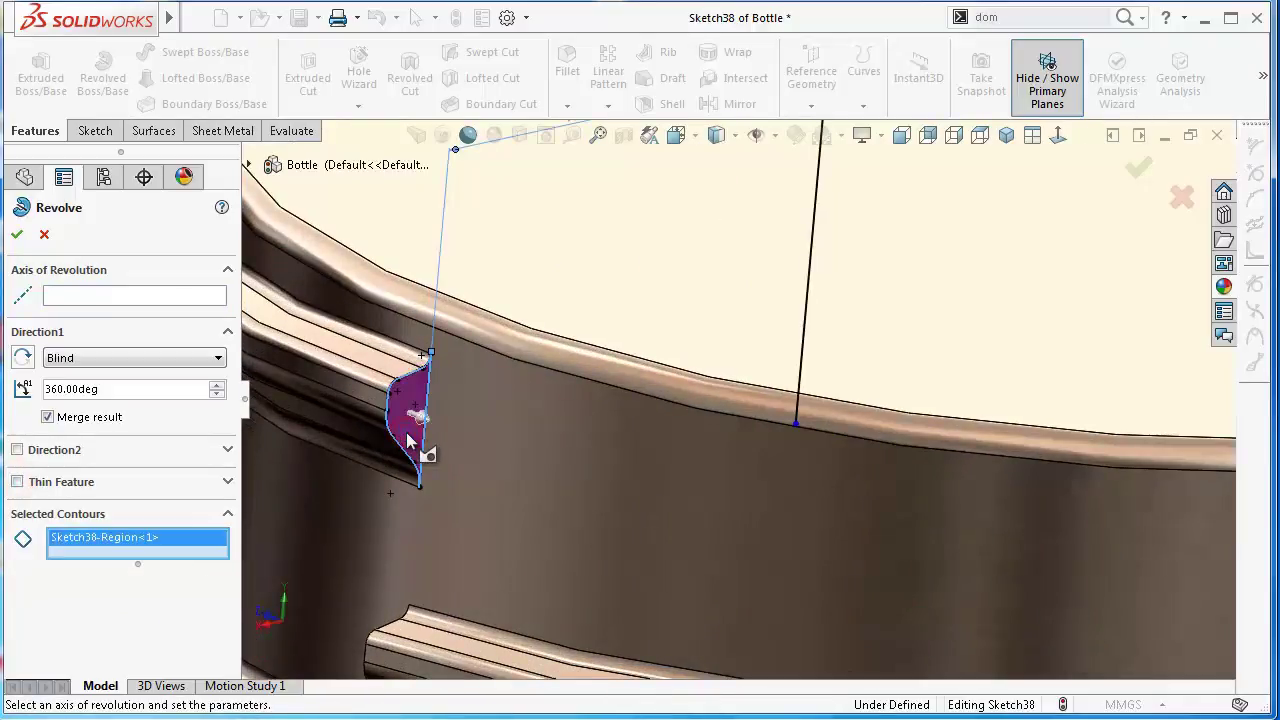
left_click(16, 236)
Step: Revolve the thread end profile 90° about Line25 and accept it
left_click(100, 295)
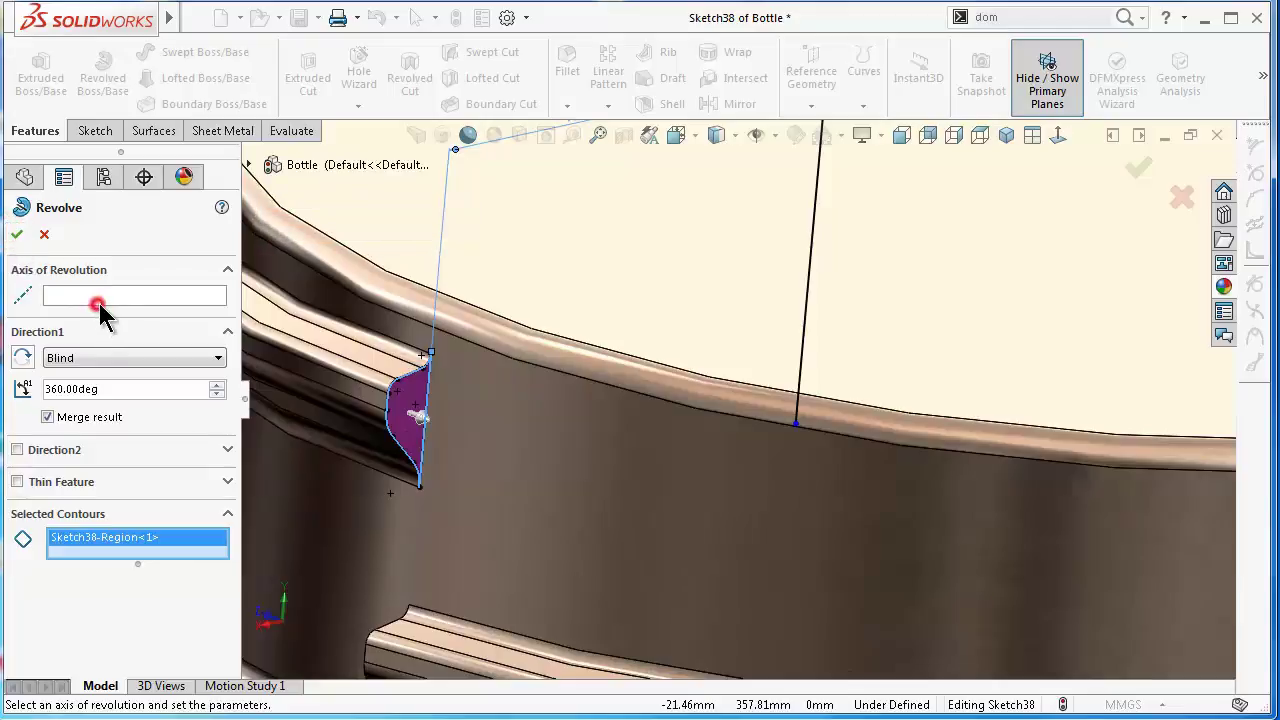
left_click(808, 258)
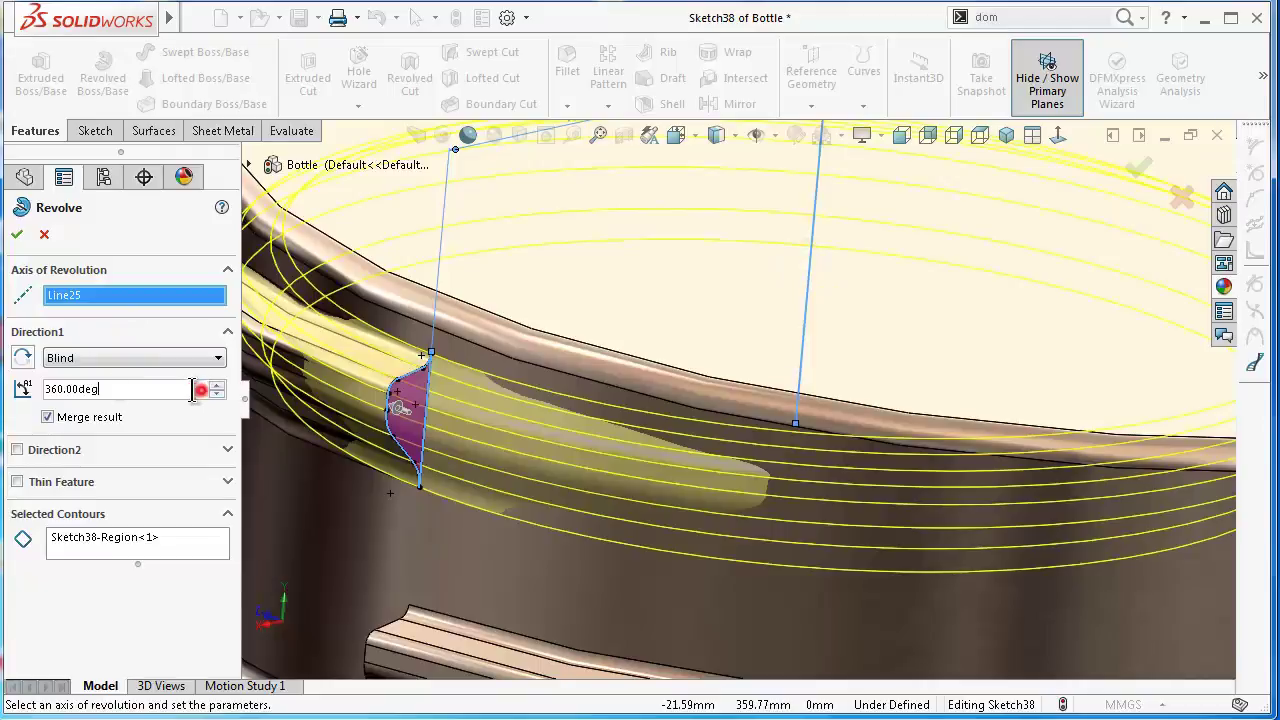
type("90")
key("Return")
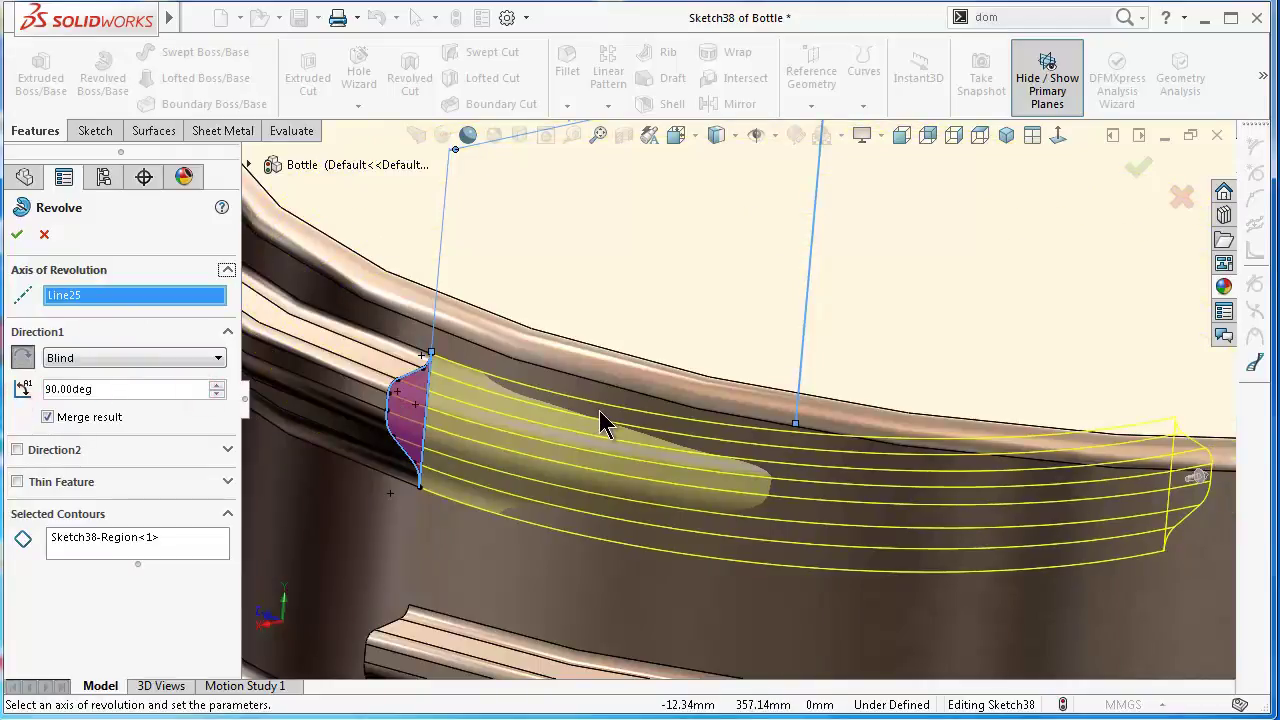
mouse_move(600, 412)
middle_mouse_down()
mouse_move(631, 390)
mouse_move(620, 586)
middle_mouse_up()
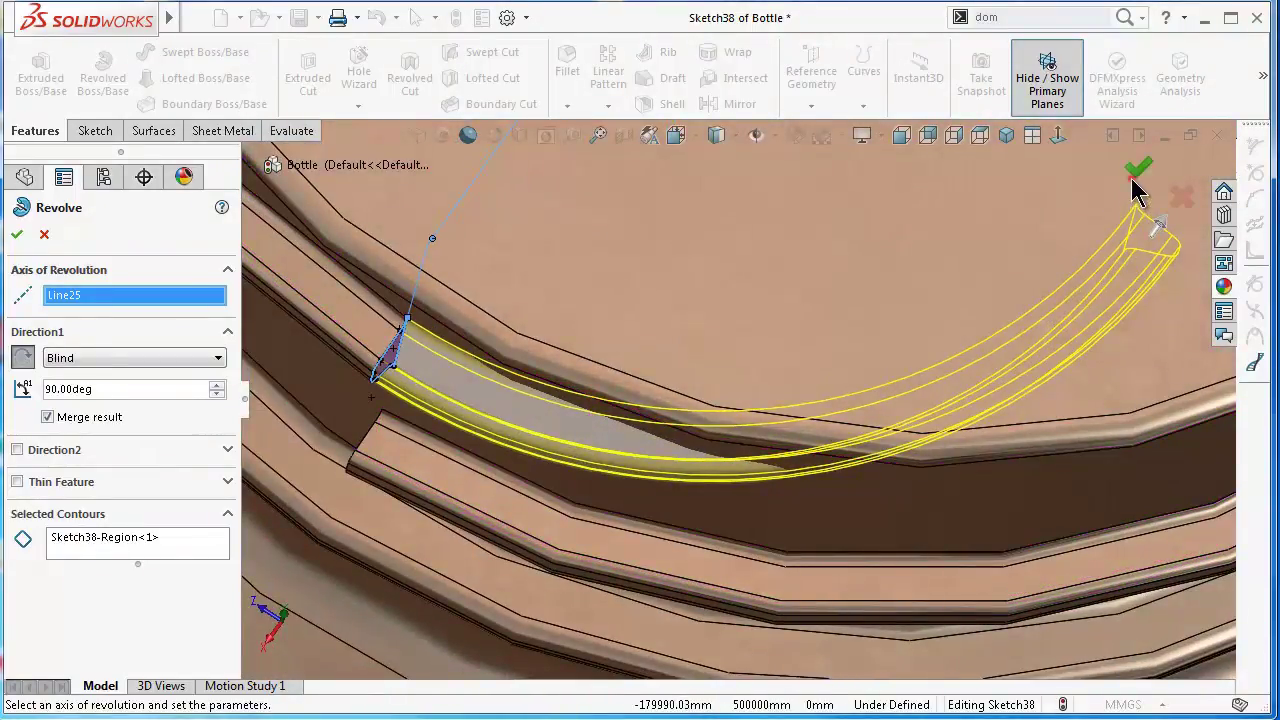
left_click(1138, 170)
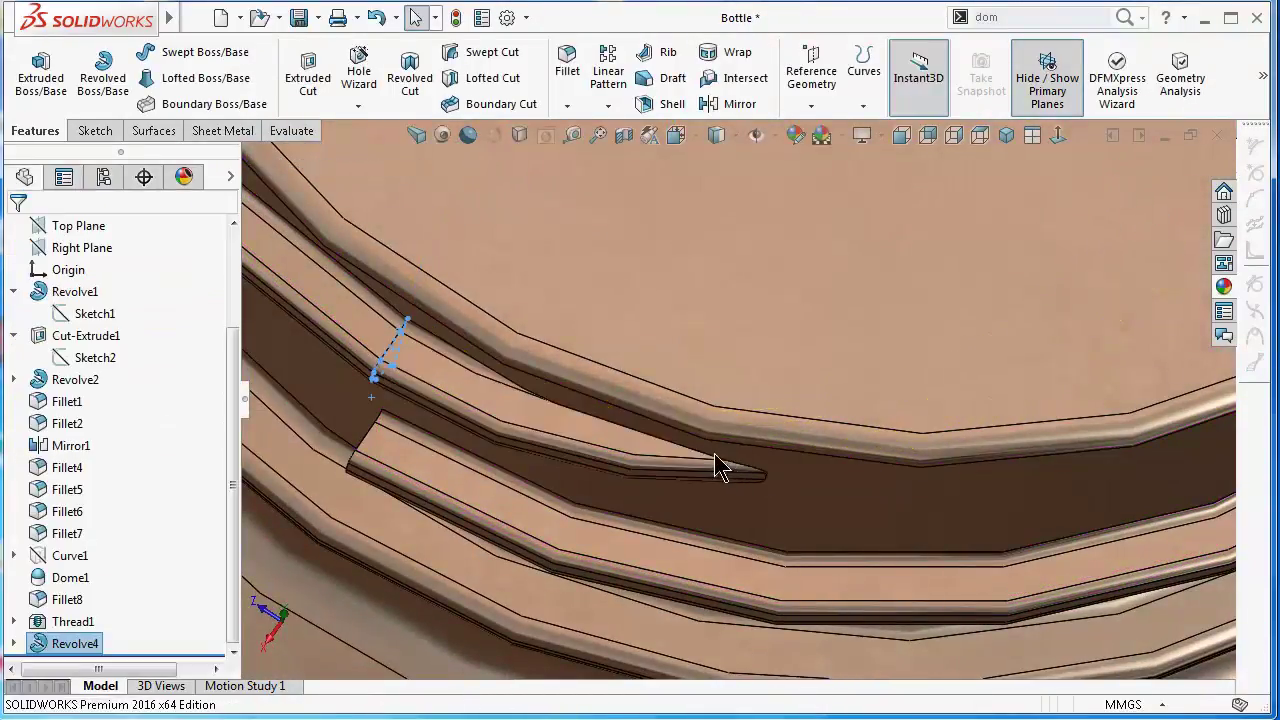
scroll(737, 382, "up", 3)
Step: Hide the edge outlines and select the flat face at the thread's other end
scroll(736, 385, "up", 3)
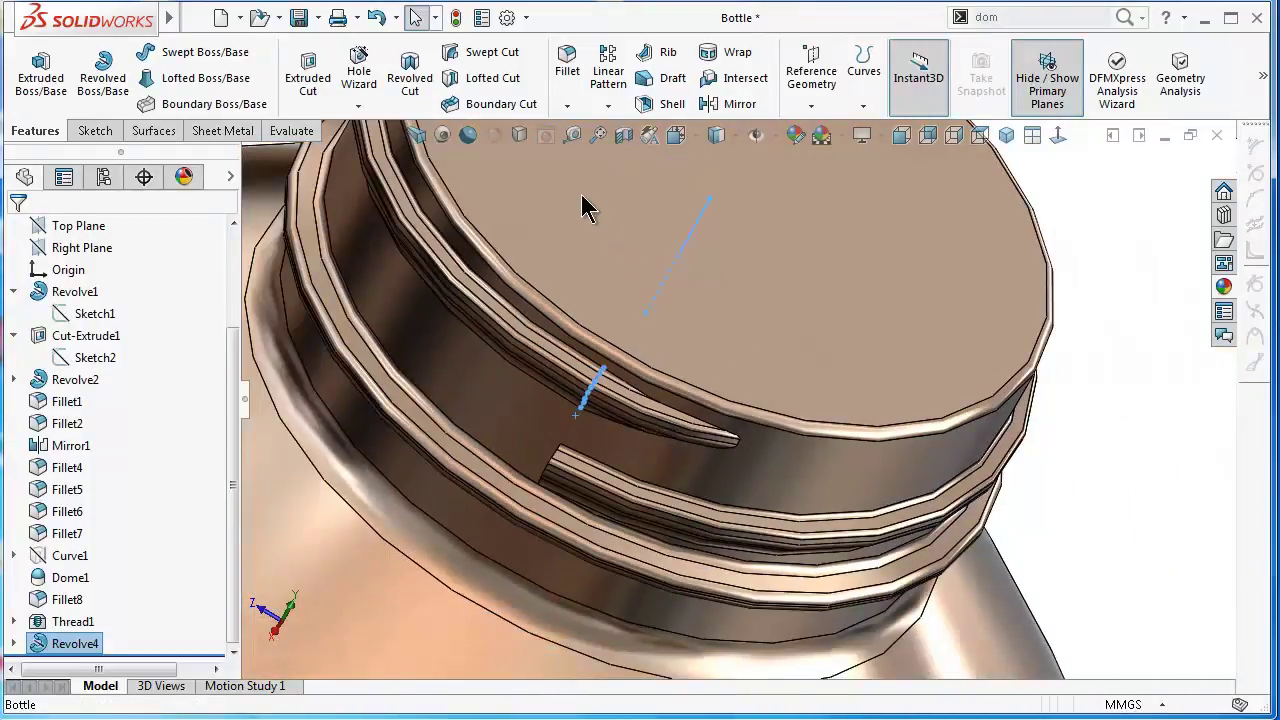
left_click(470, 137)
scroll(648, 365, "up", 3)
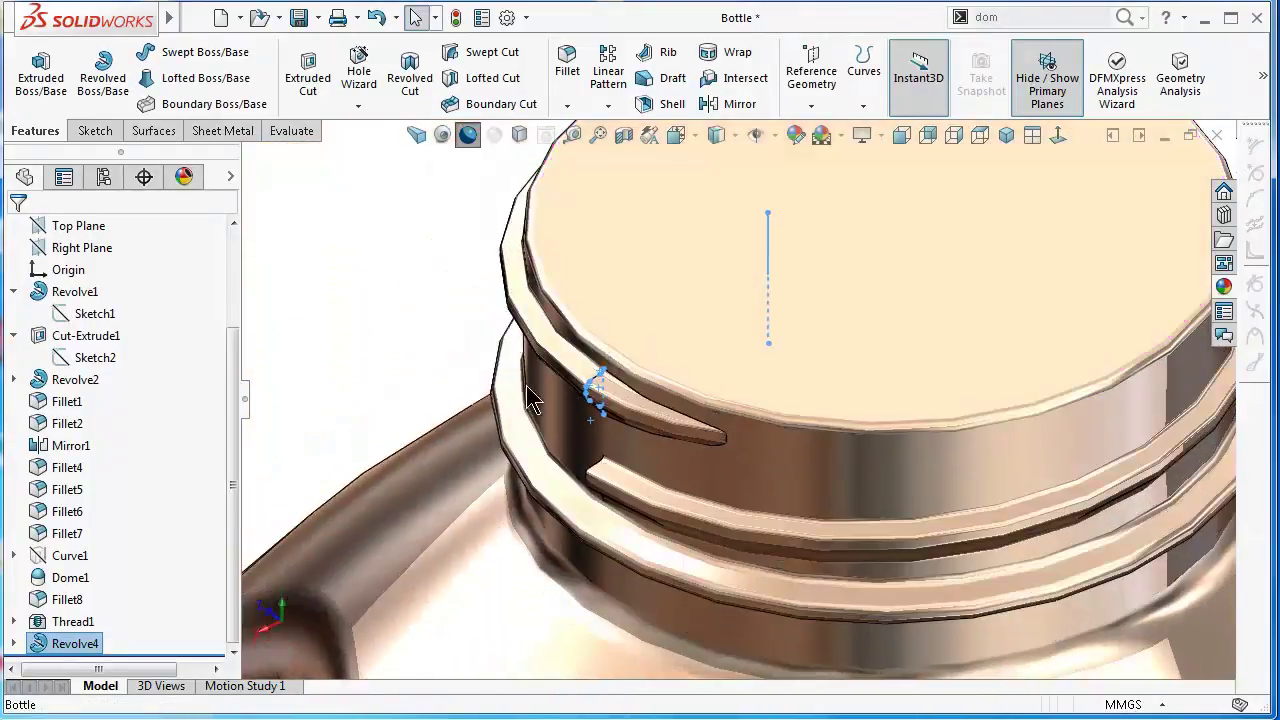
mouse_move(389, 314)
middle_mouse_down()
mouse_move(843, 341)
mouse_move(757, 434)
mouse_move(729, 591)
mouse_move(743, 563)
mouse_move(799, 634)
middle_mouse_up()
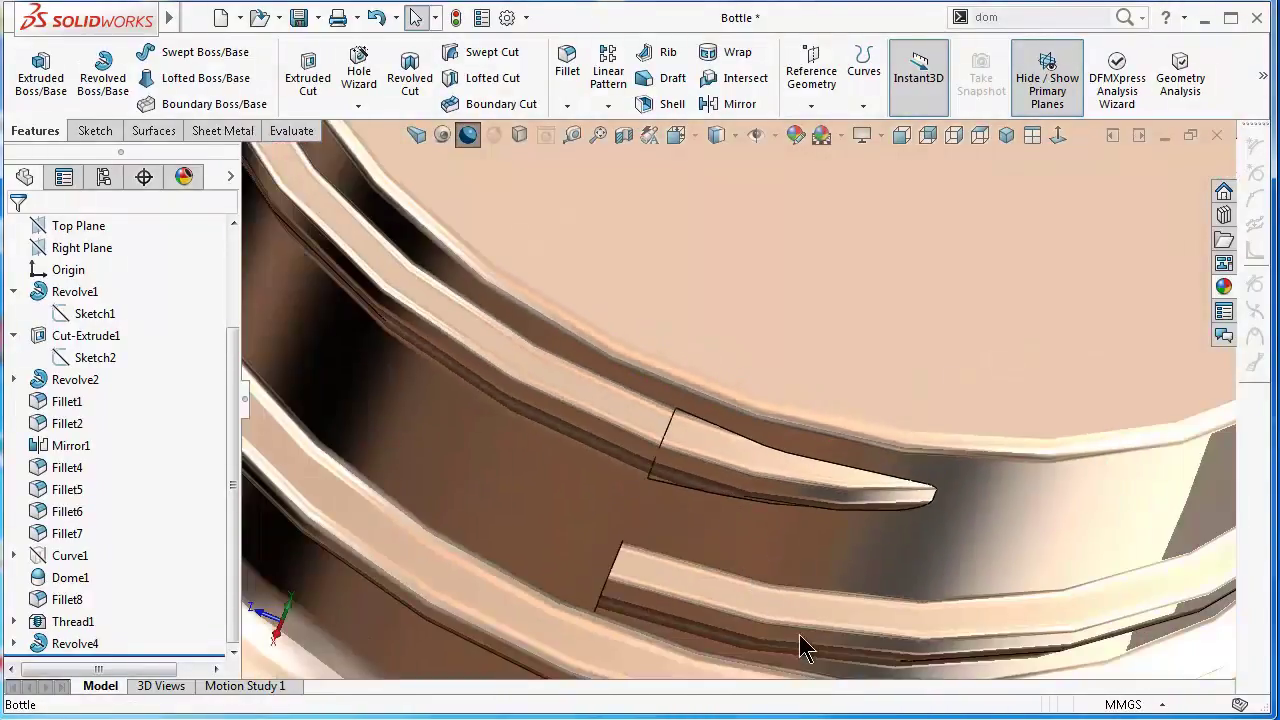
scroll(706, 603, "up", 3)
middle_click_drag(706, 603, 652, 618)
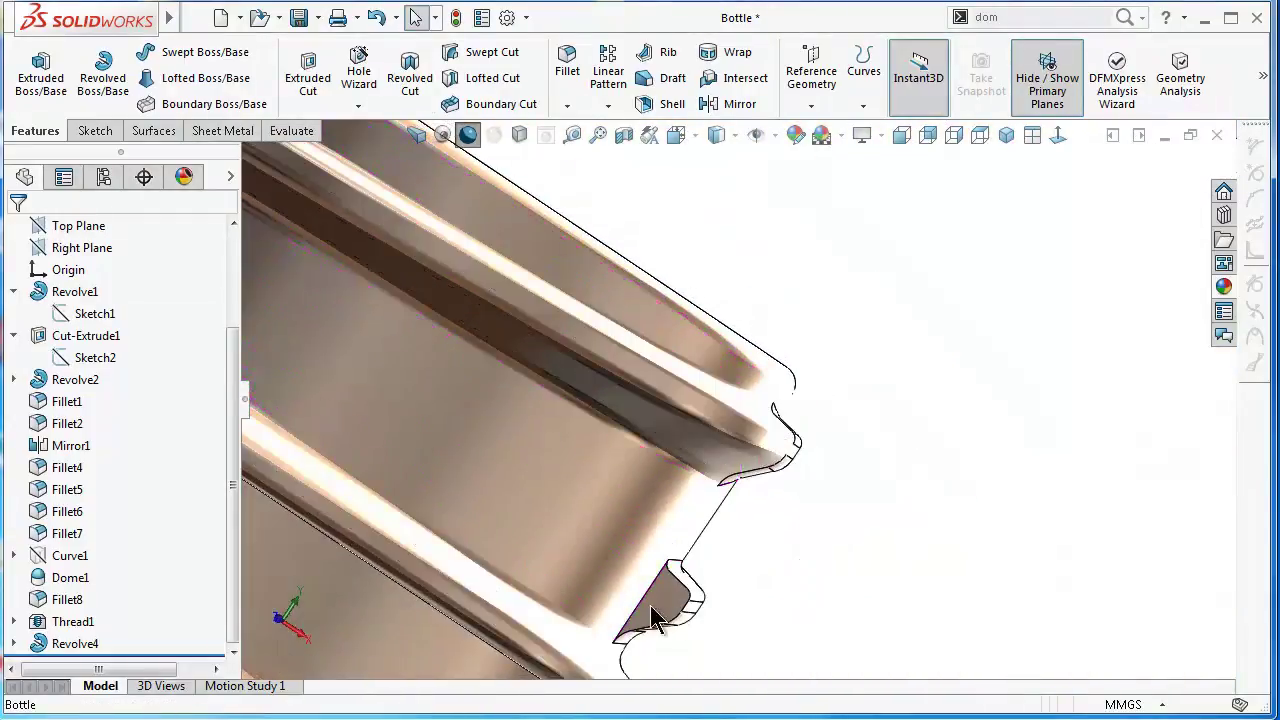
left_click(660, 599)
Step: Sketch on the thread end face, convert its edges, and view it normal
left_click(736, 542)
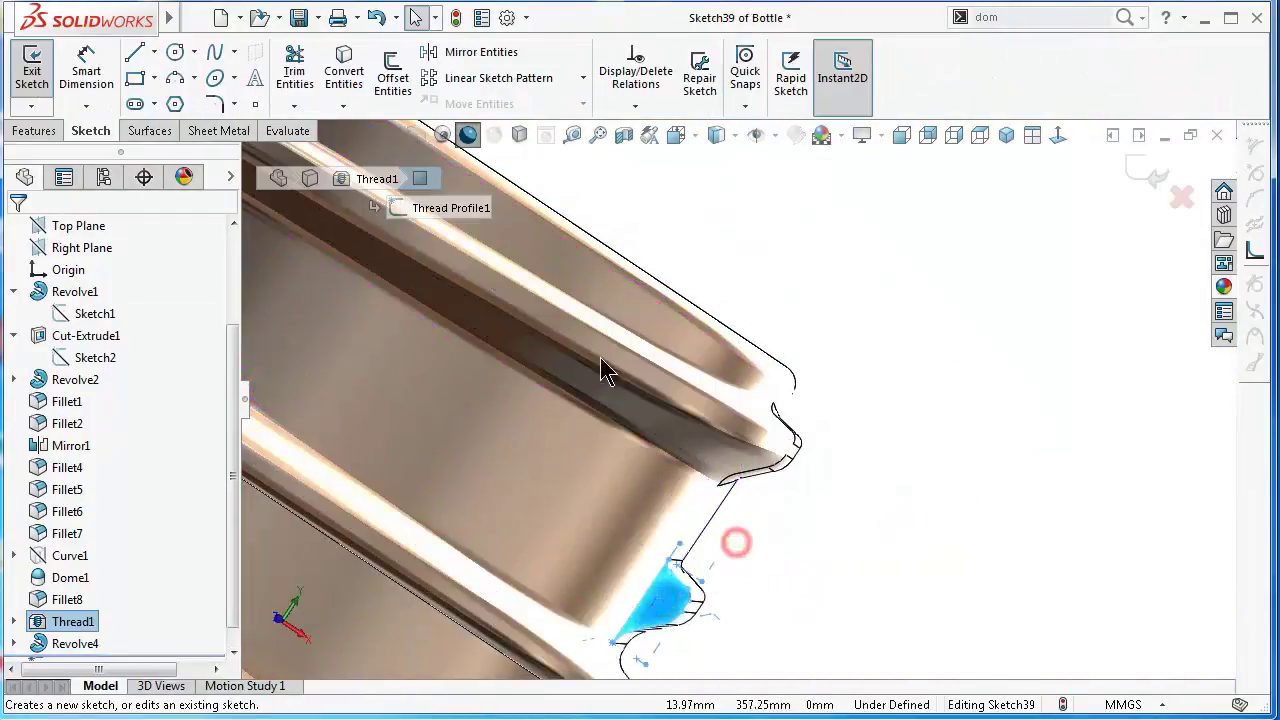
left_click(334, 80)
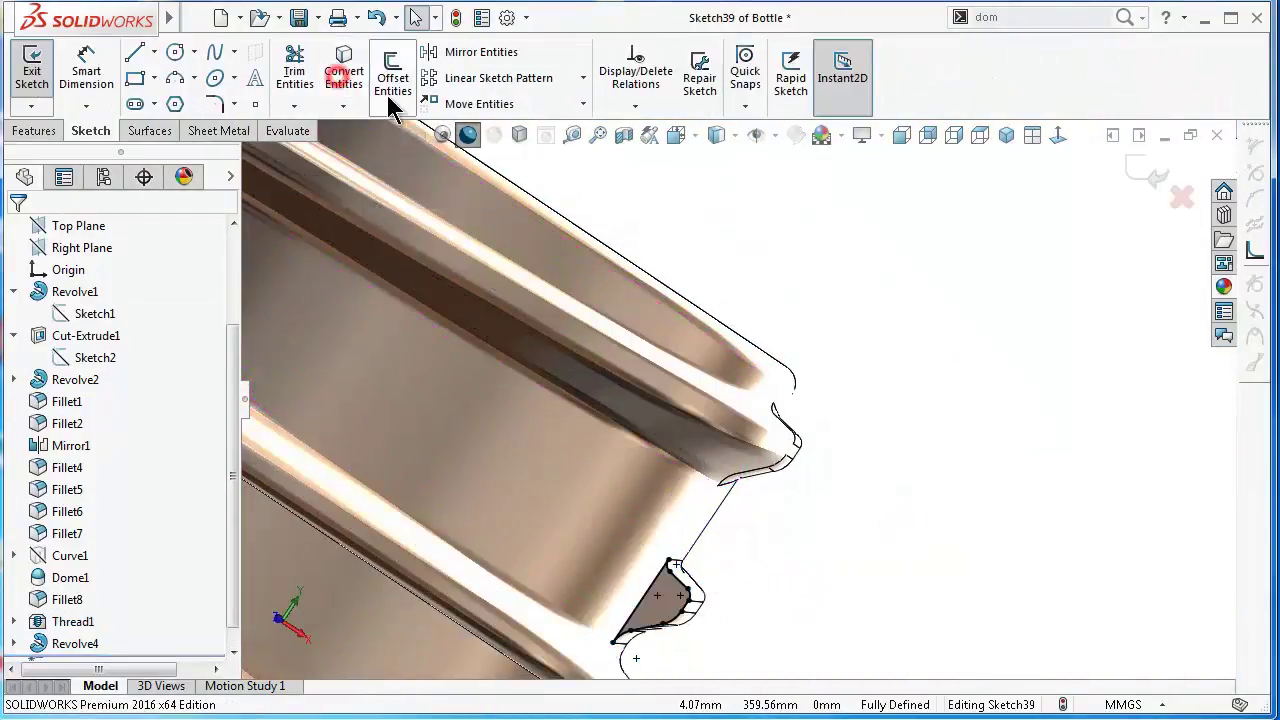
left_click(1058, 135)
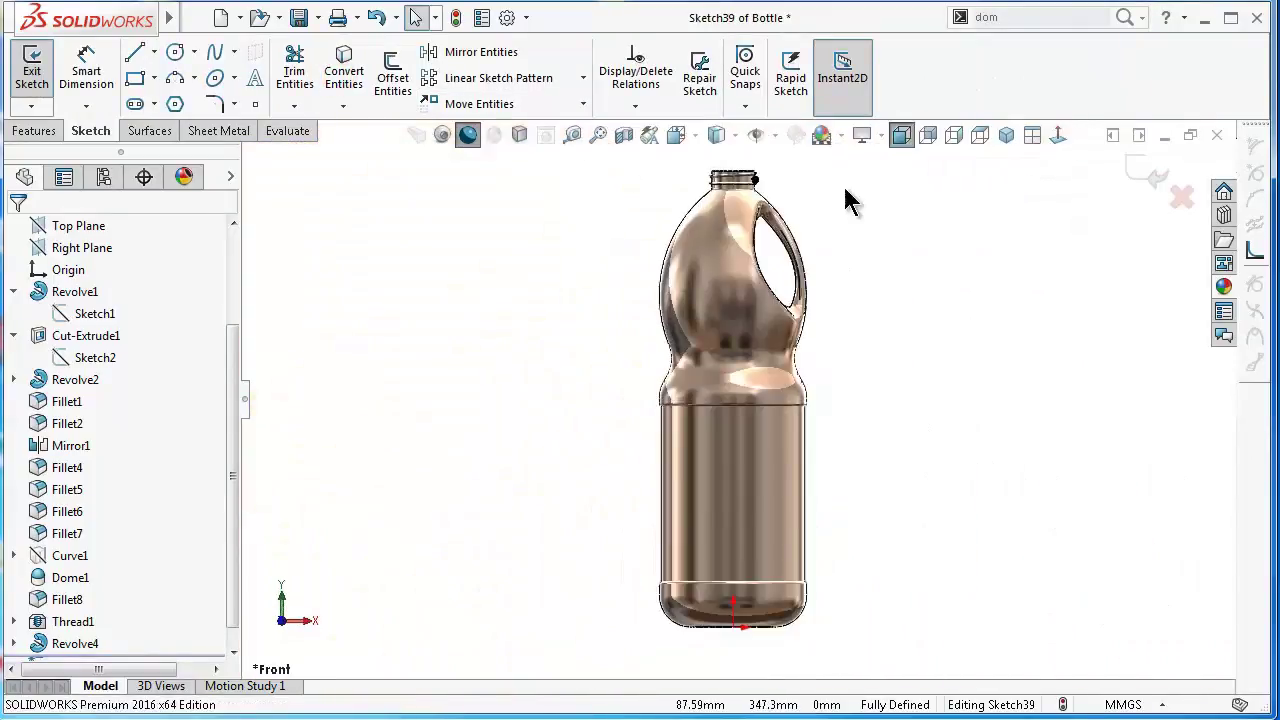
scroll(860, 190, "down", 5)
scroll(426, 280, "down", 5)
scroll(810, 288, "down", 3)
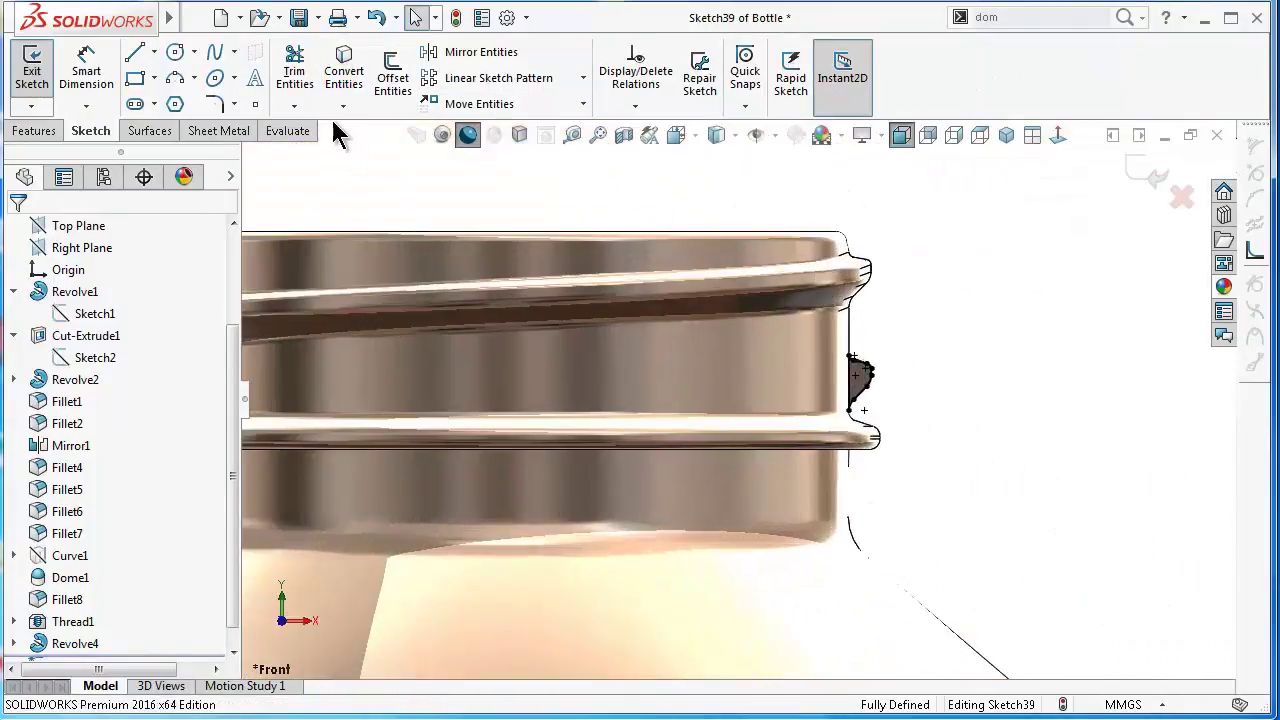
Step: Draw a vertical line from above the neck down into it
left_click(137, 53)
scroll(730, 397, "up", 1)
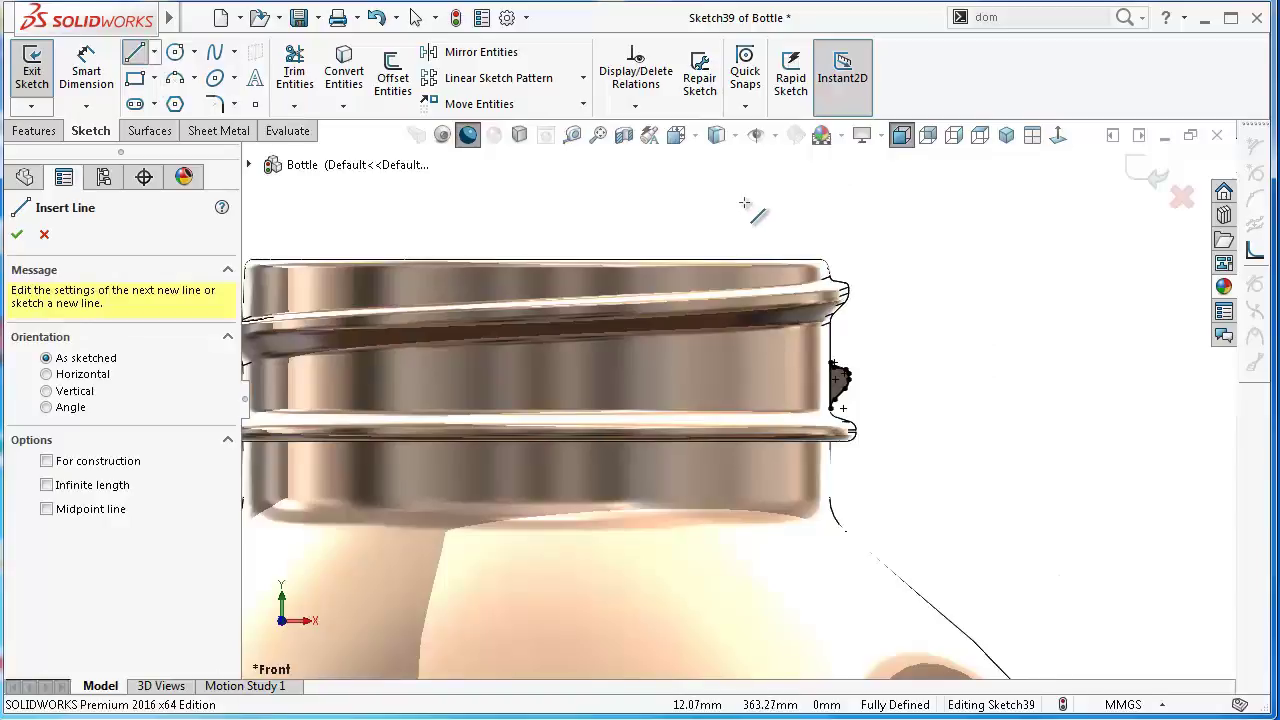
left_click(743, 203)
left_click(742, 393)
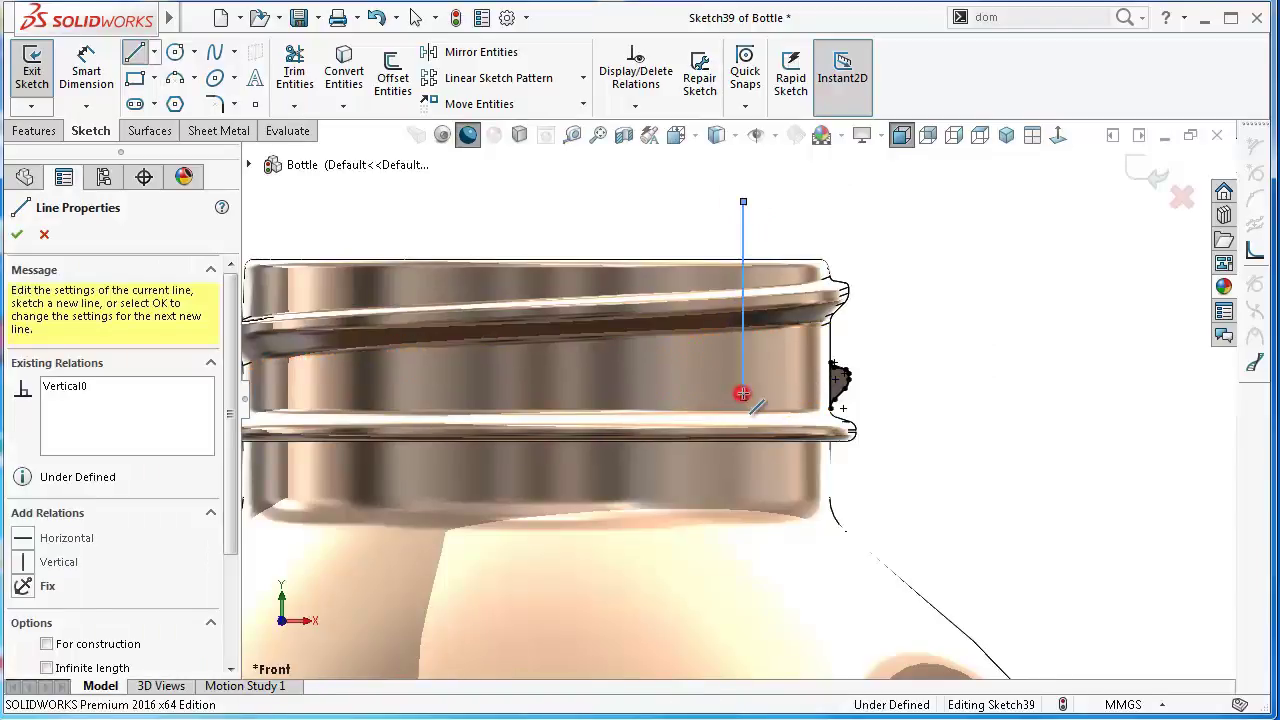
key("Escape")
Step: Dimension the vertical line 10 mm from the neck's outer edge
right_click_drag(942, 411, 860, 303)
scroll(860, 290, "down", 1)
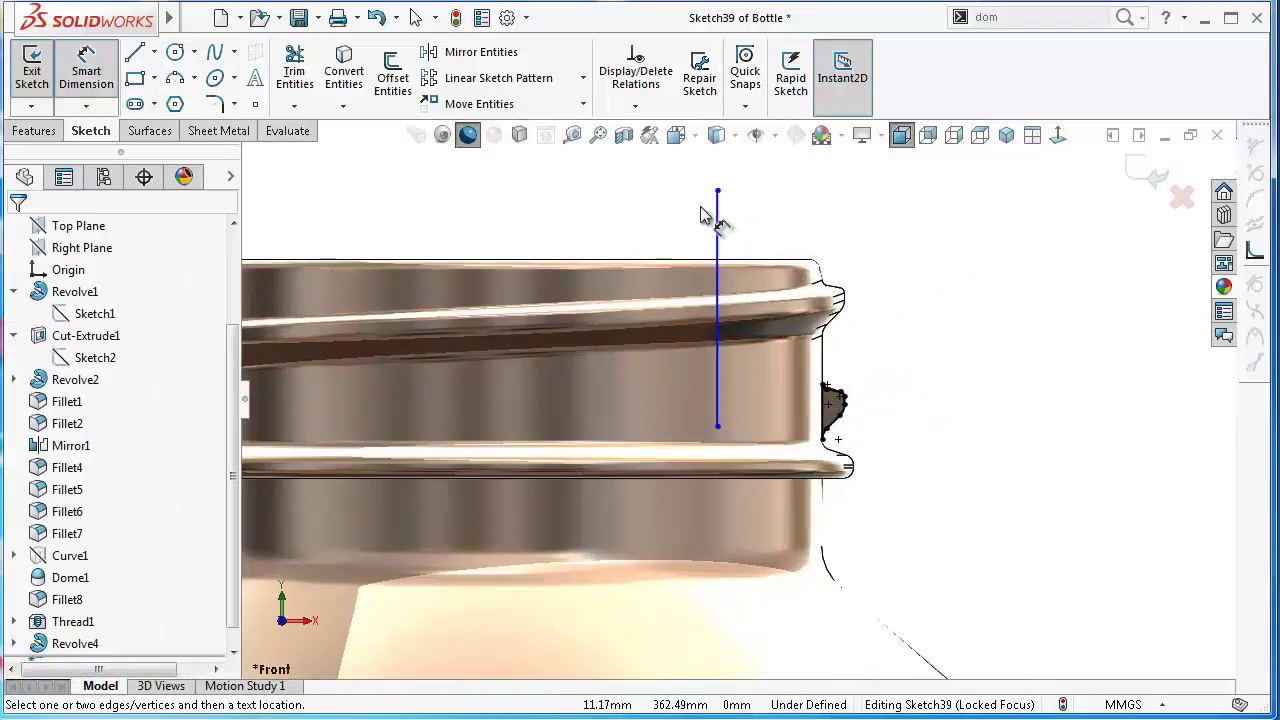
left_click(717, 212)
scroll(843, 349, "down", 1)
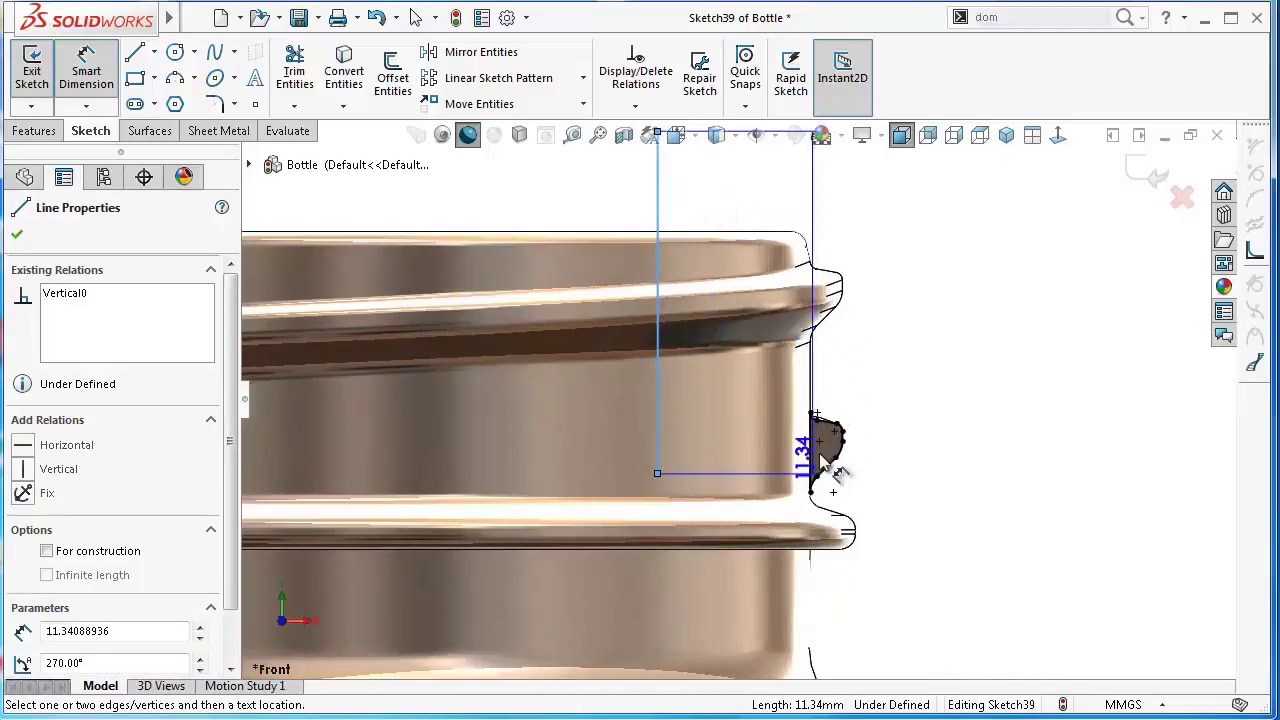
left_click(815, 448)
scroll(810, 360, "up", 1)
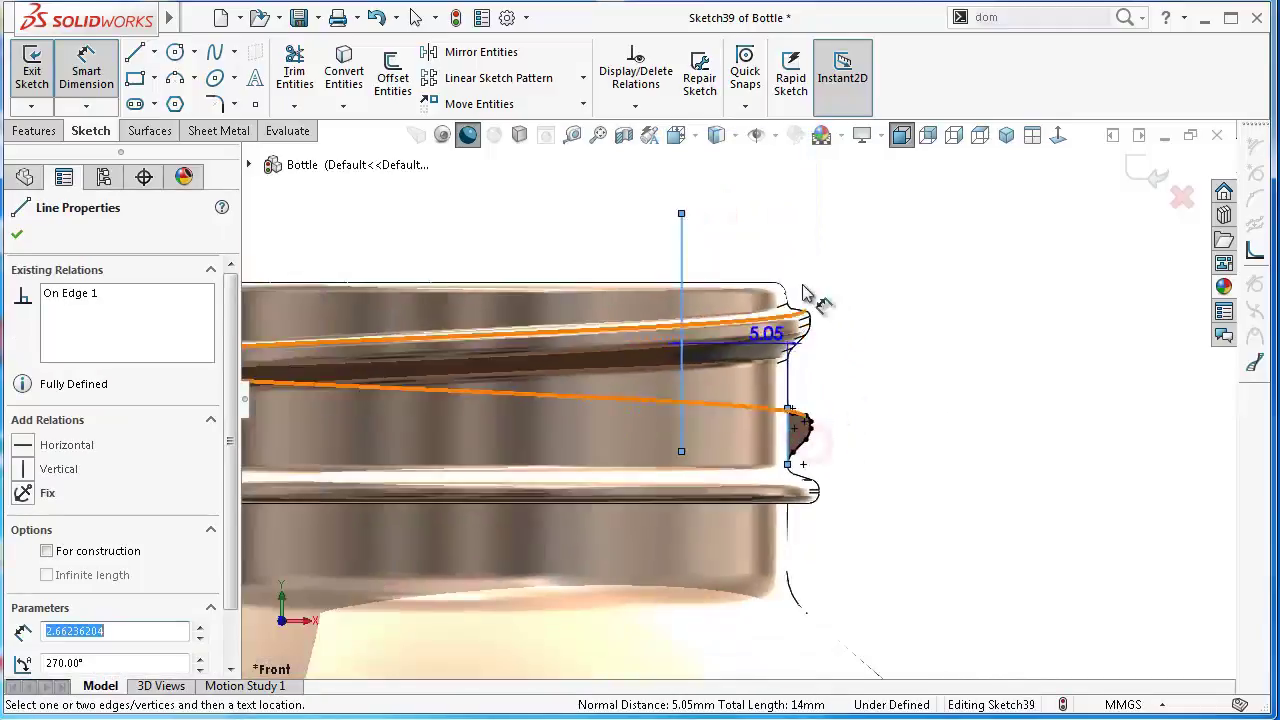
left_click(790, 243)
type("10")
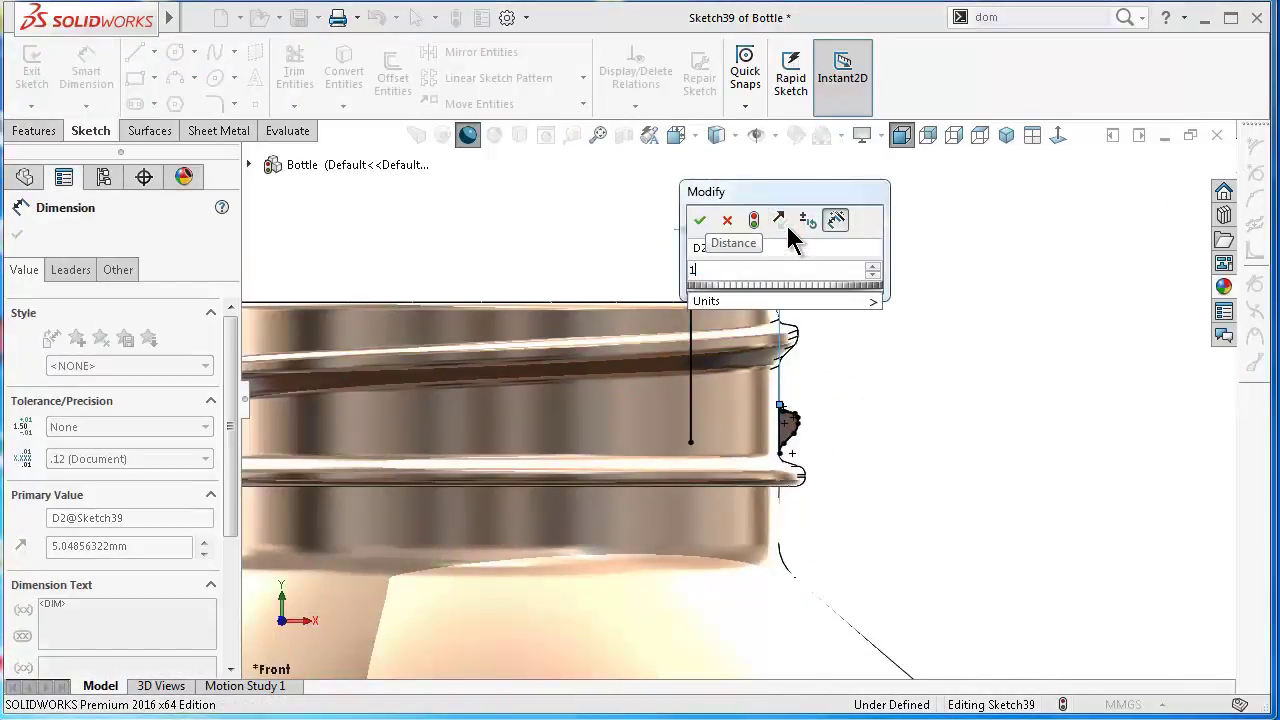
key("Return")
mouse_move(791, 237)
middle_mouse_down()
mouse_move(826, 328)
mouse_move(800, 300)
middle_mouse_up()
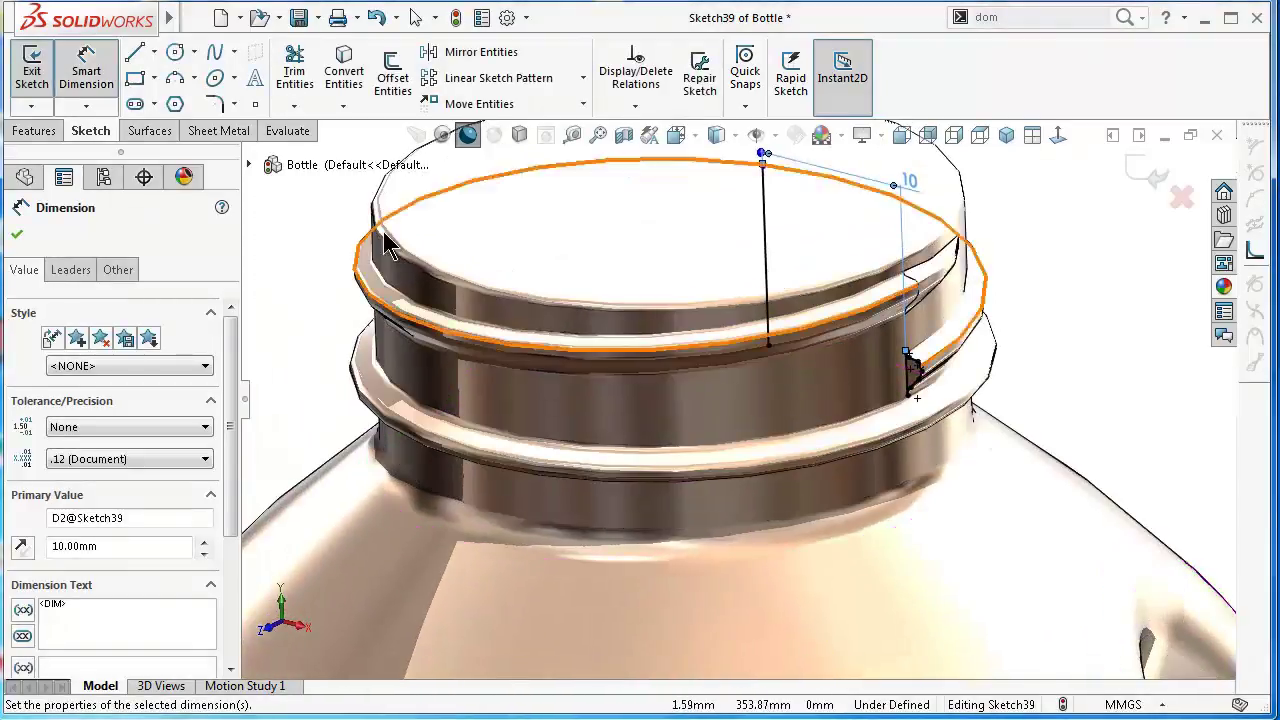
left_click(35, 131)
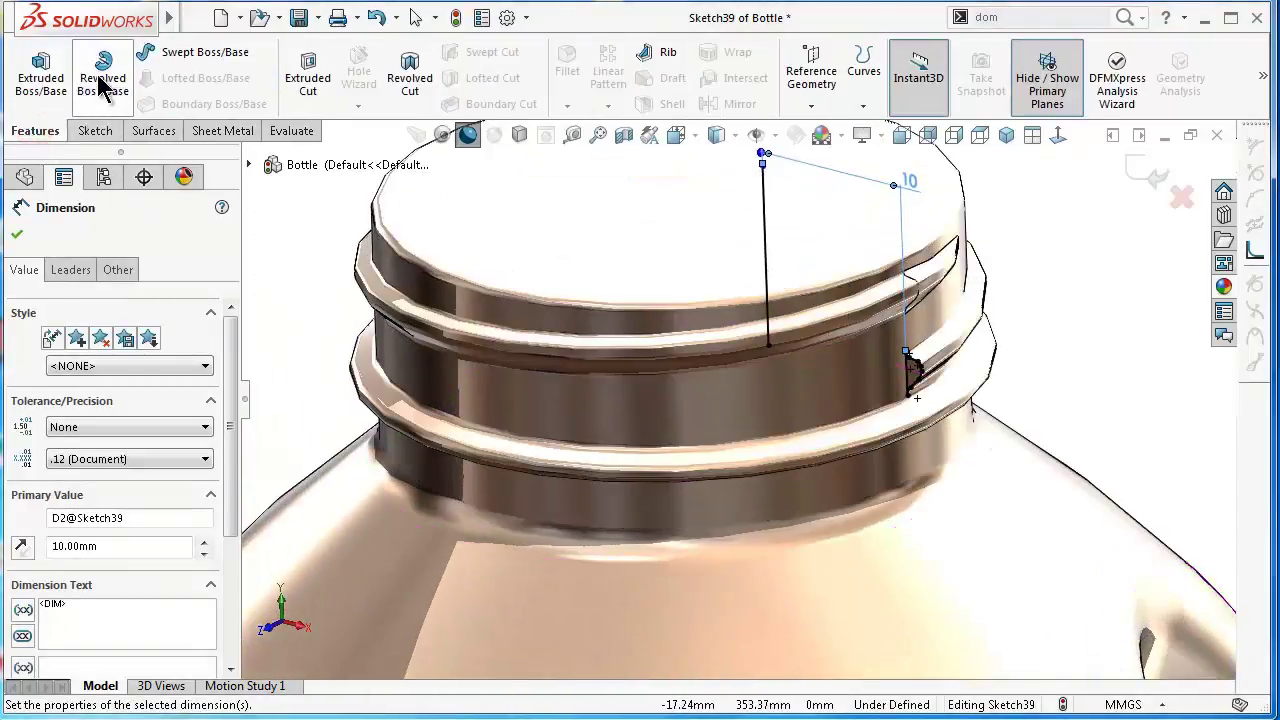
Step: Revolve the thread-end profile region 90° about Line17 with Thin Feature turned off
left_click(102, 78)
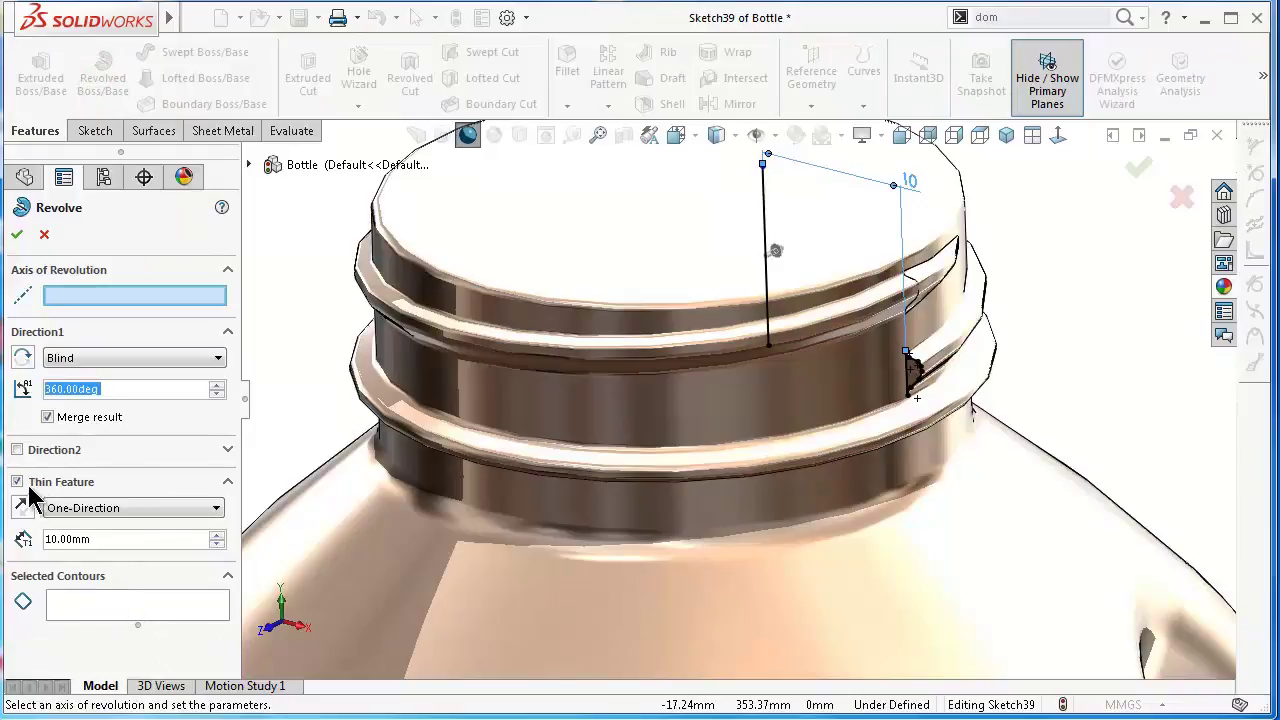
left_click(17, 482)
left_click(100, 540)
scroll(1024, 432, "down", 5)
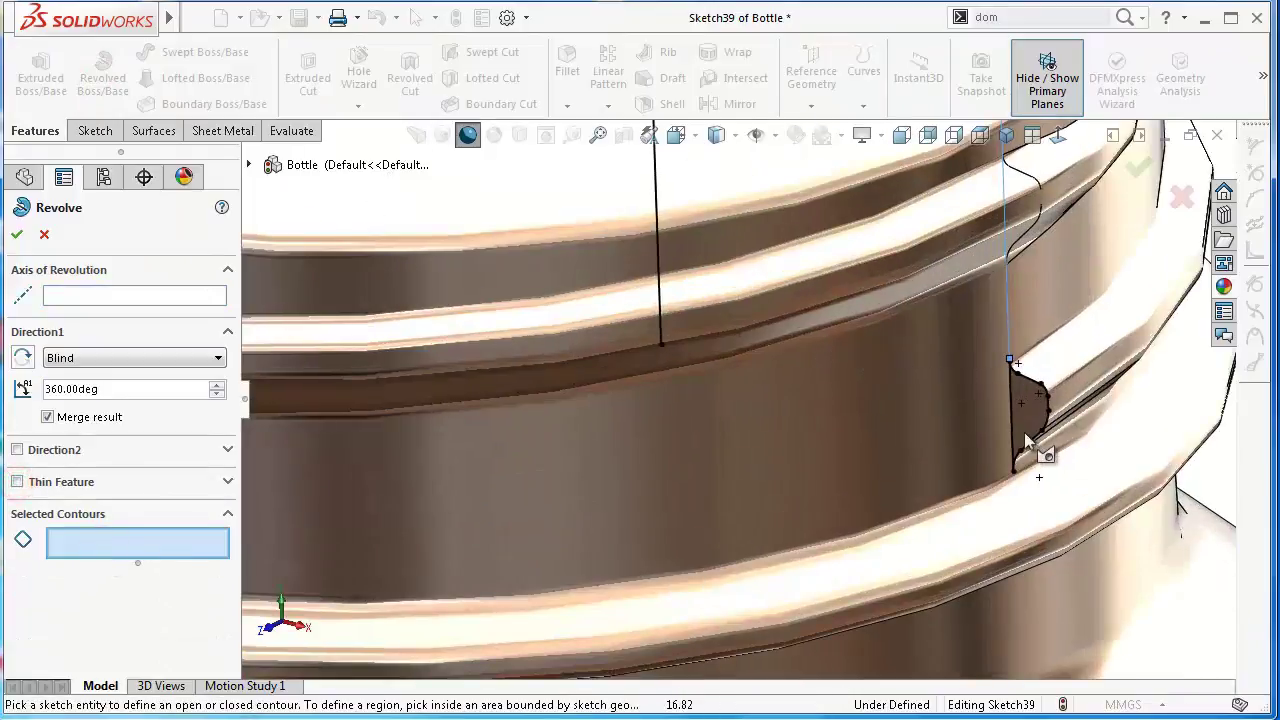
left_click(1027, 430)
left_click(145, 294)
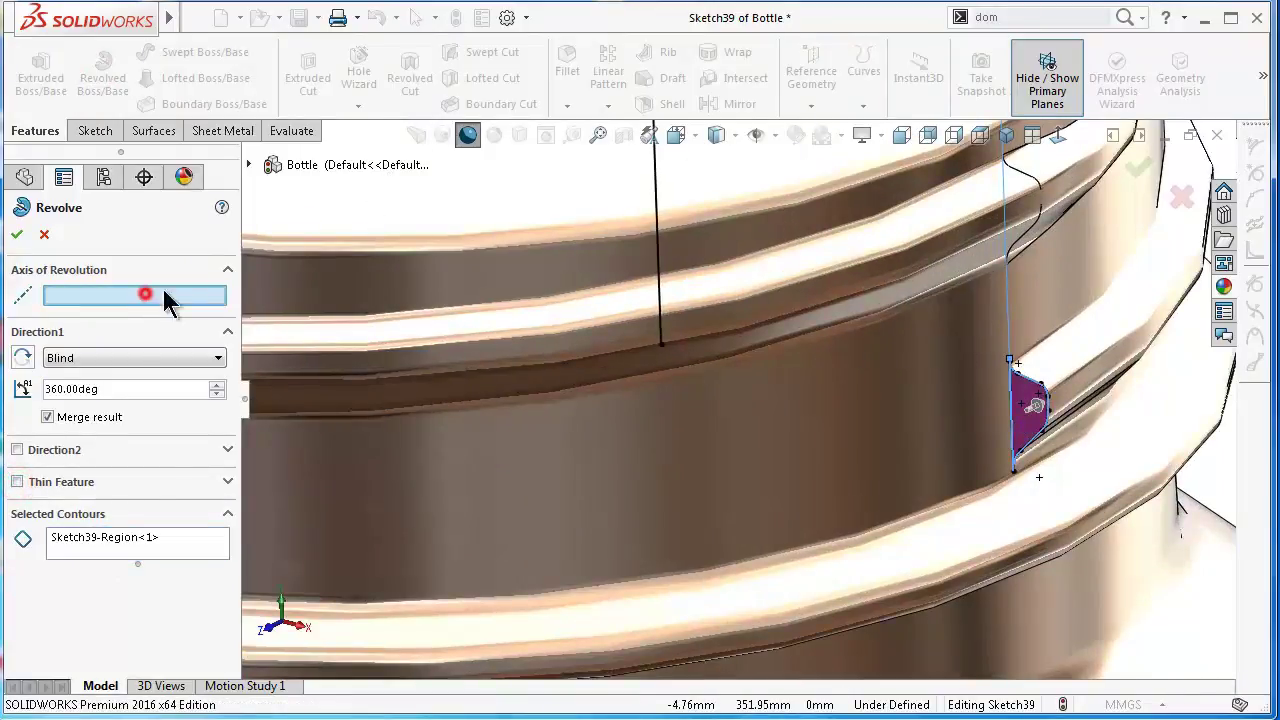
left_click(655, 182)
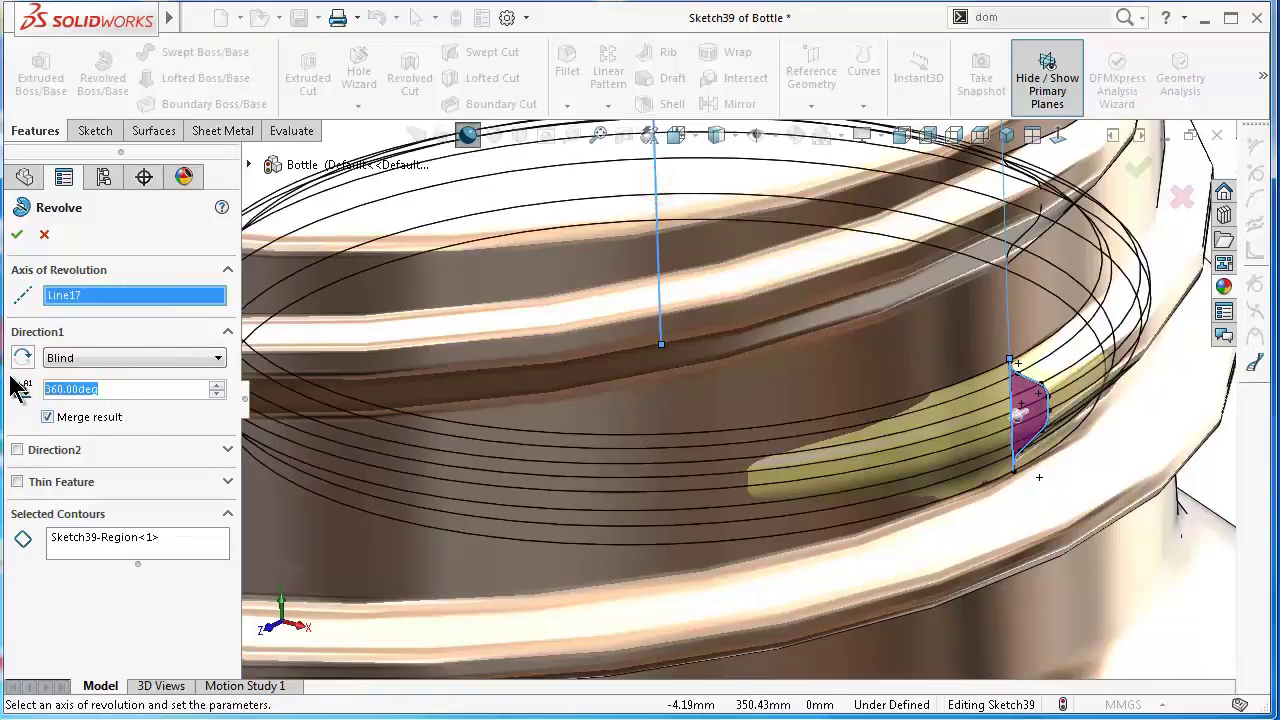
type("90")
left_click(22, 414)
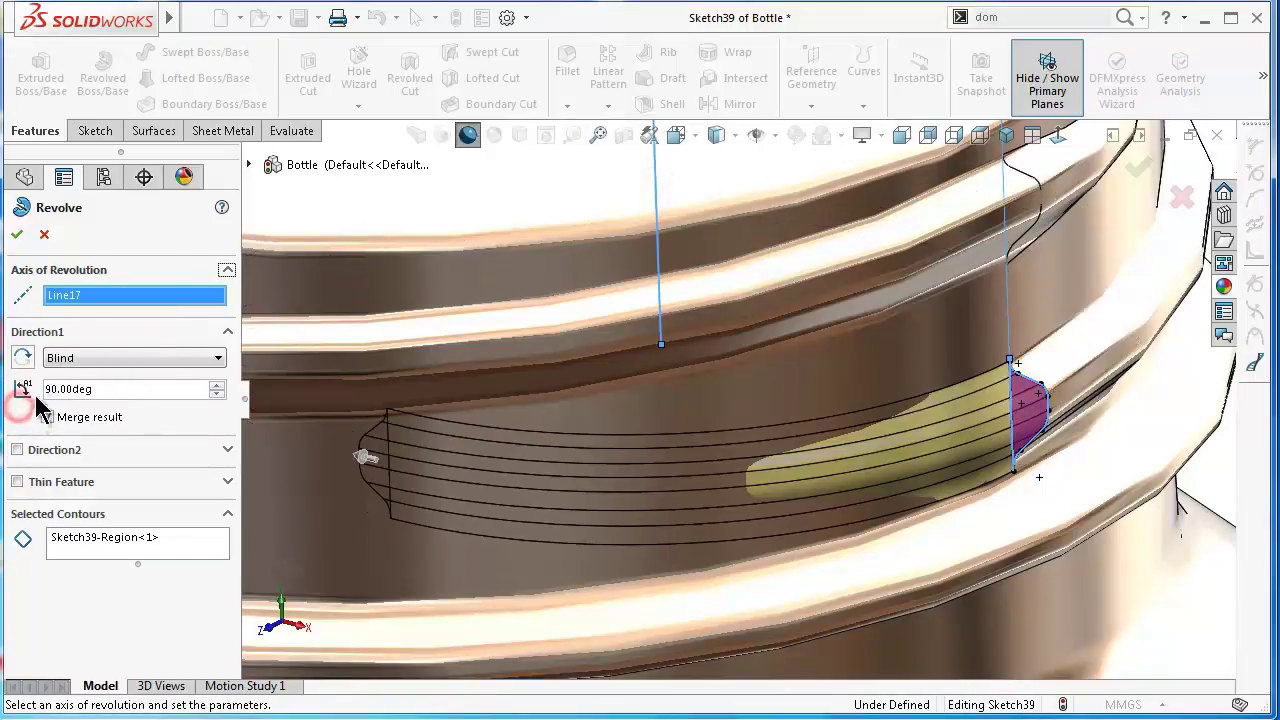
left_click(18, 236)
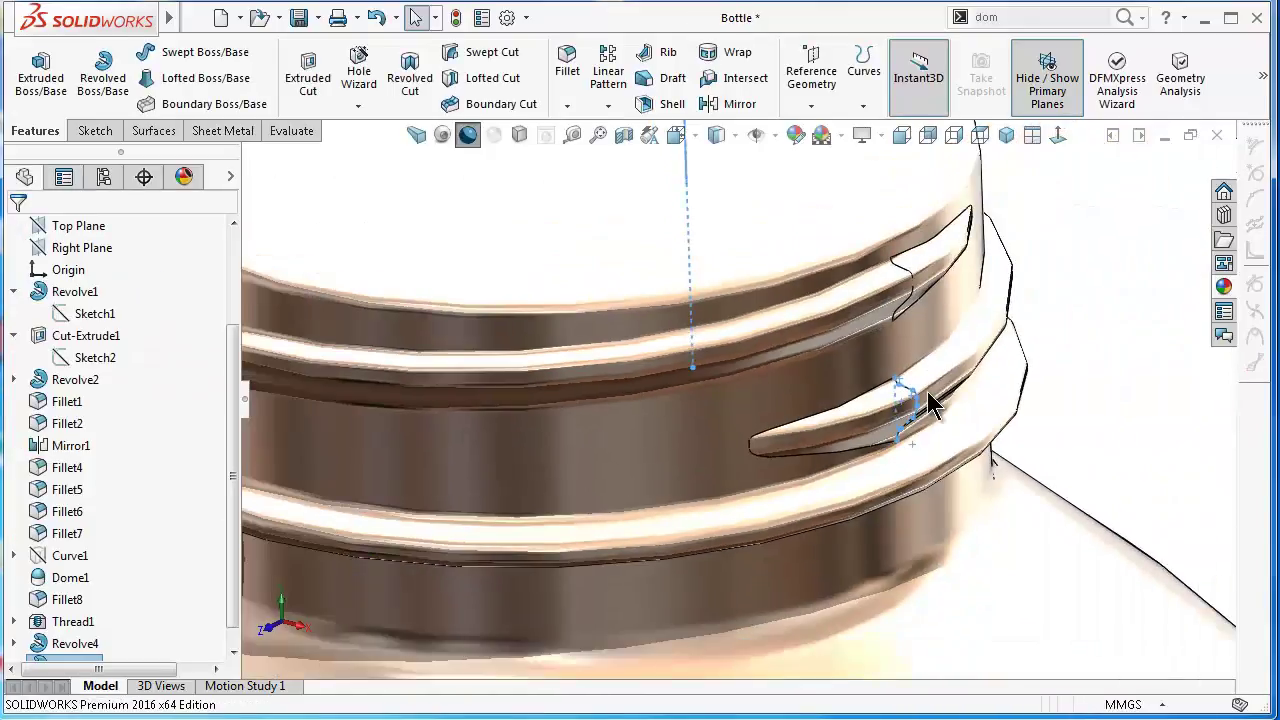
scroll(960, 390, "up", 3)
left_click(1003, 362)
scroll(966, 326, "up", 3)
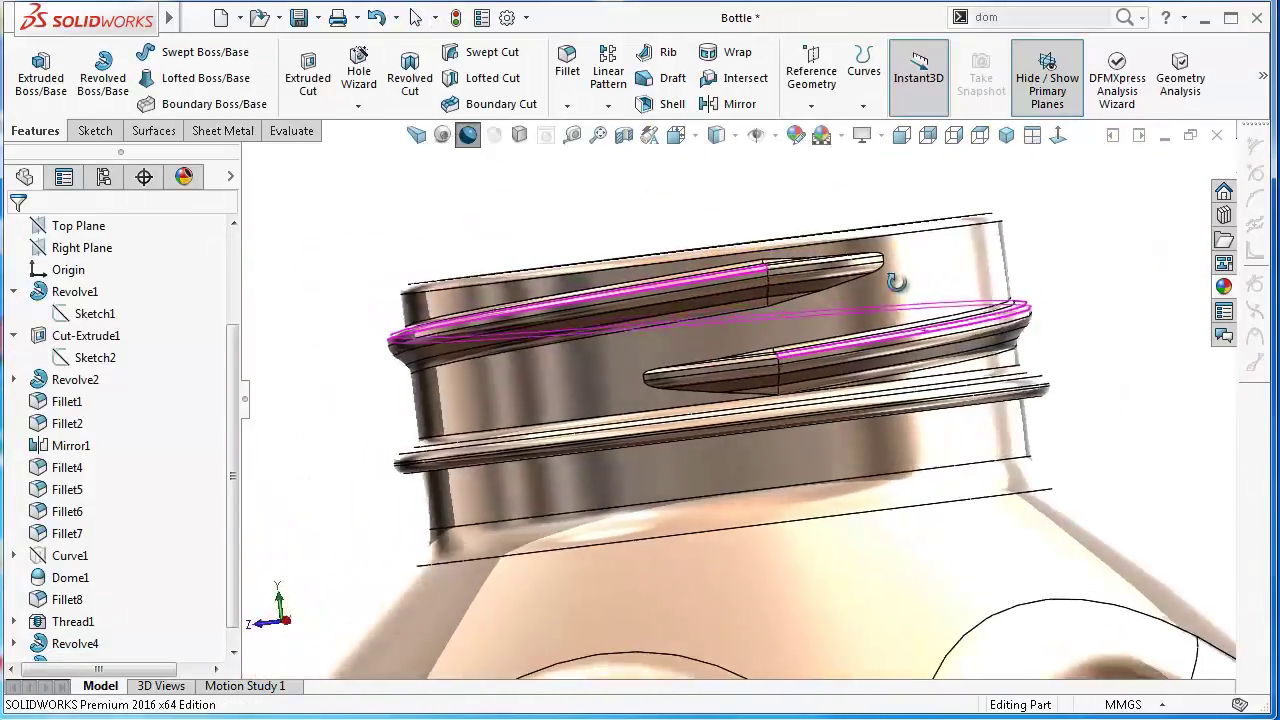
mouse_move(966, 326)
middle_mouse_down()
mouse_move(820, 266)
mouse_move(750, 330)
mouse_move(820, 397)
mouse_move(833, 366)
middle_mouse_up()
scroll(838, 372, "up", 2)
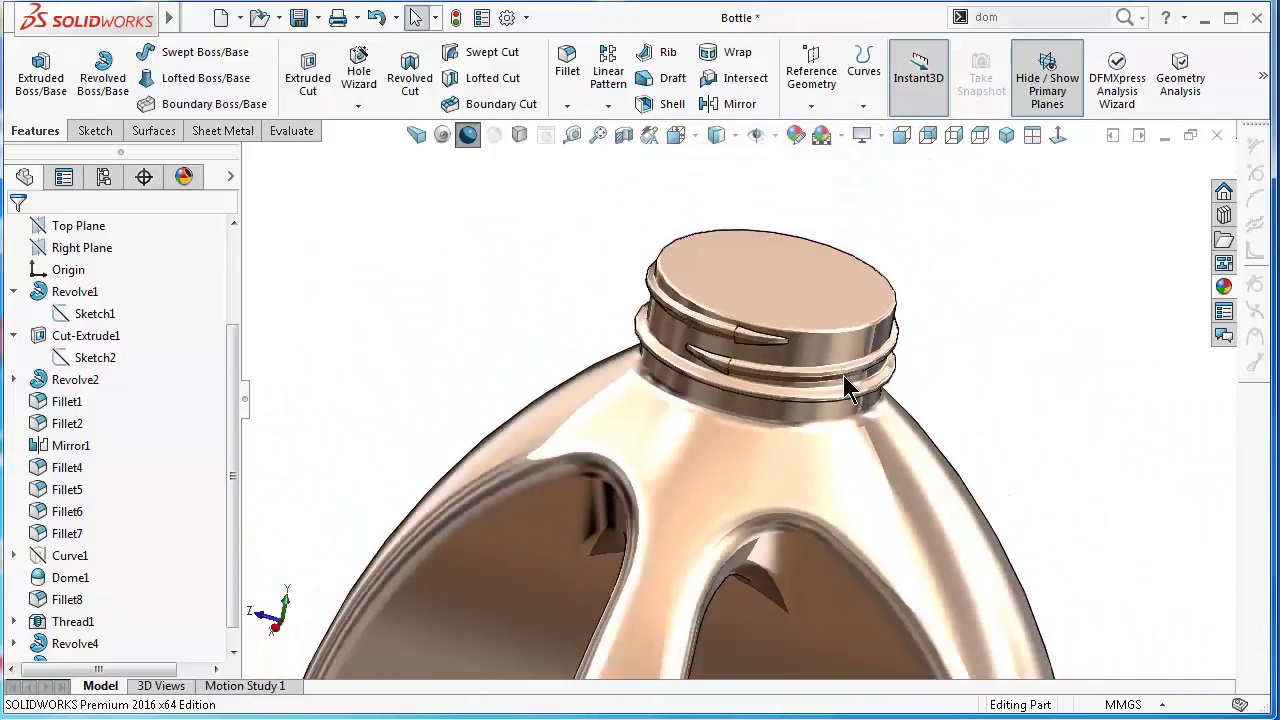
scroll(844, 379, "up", 2)
scroll(845, 382, "up", 1)
scroll(994, 551, "up", 1)
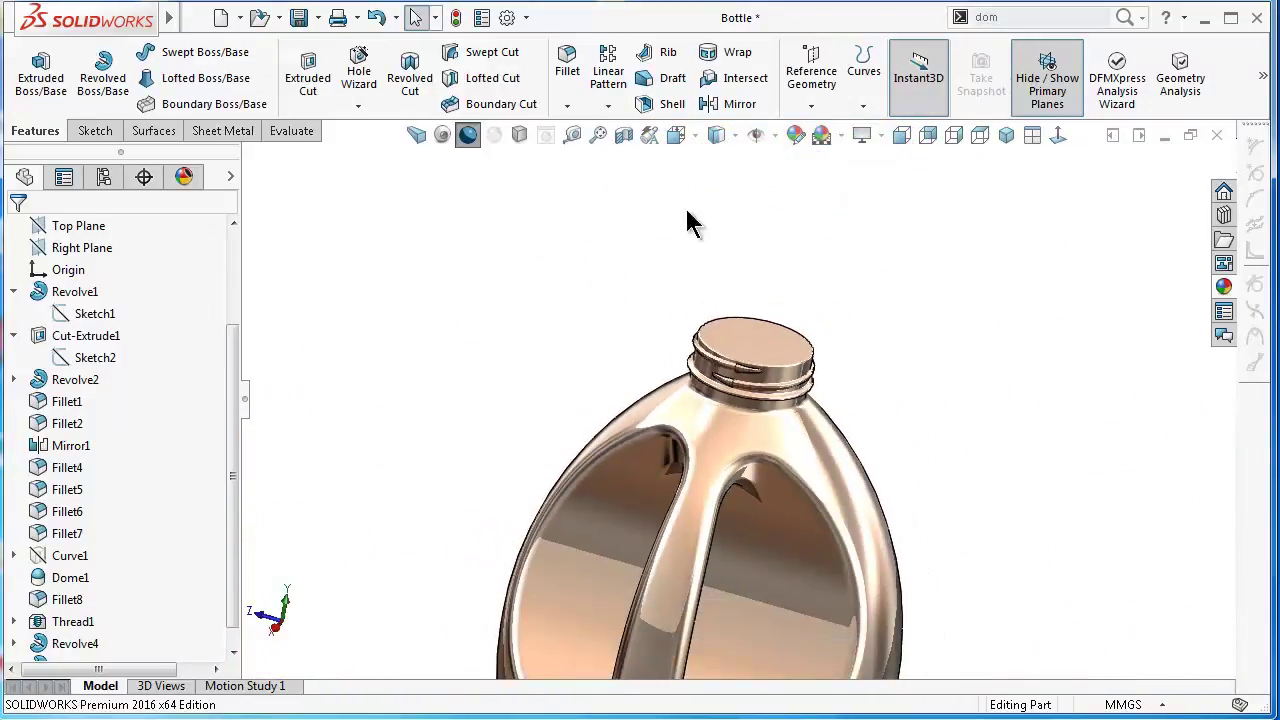
scroll(820, 557, "up", 1)
scroll(857, 543, "up", 1)
mouse_move(857, 543)
middle_mouse_down()
mouse_move(792, 553)
mouse_move(749, 463)
mouse_move(714, 434)
mouse_move(640, 592)
middle_mouse_up()
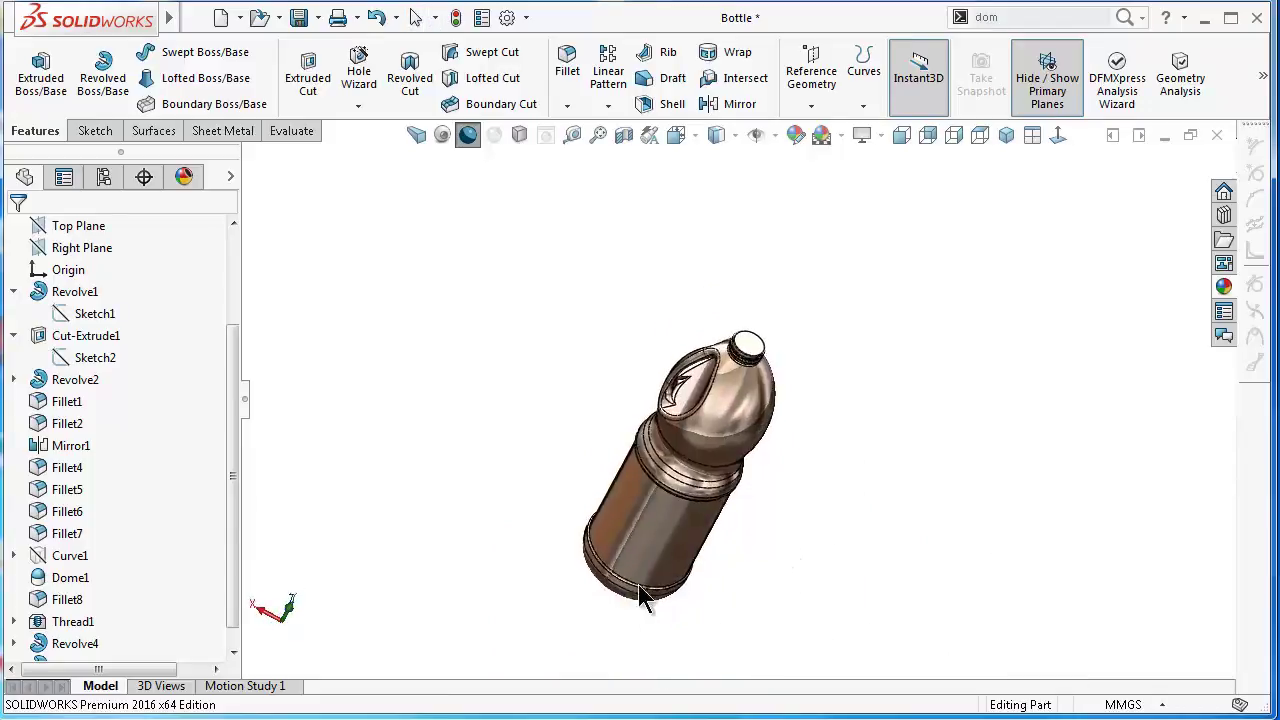
scroll(780, 410, "down", 2)
scroll(757, 286, "down", 2)
middle_click_drag(757, 286, 686, 437)
scroll(672, 330, "down", 2)
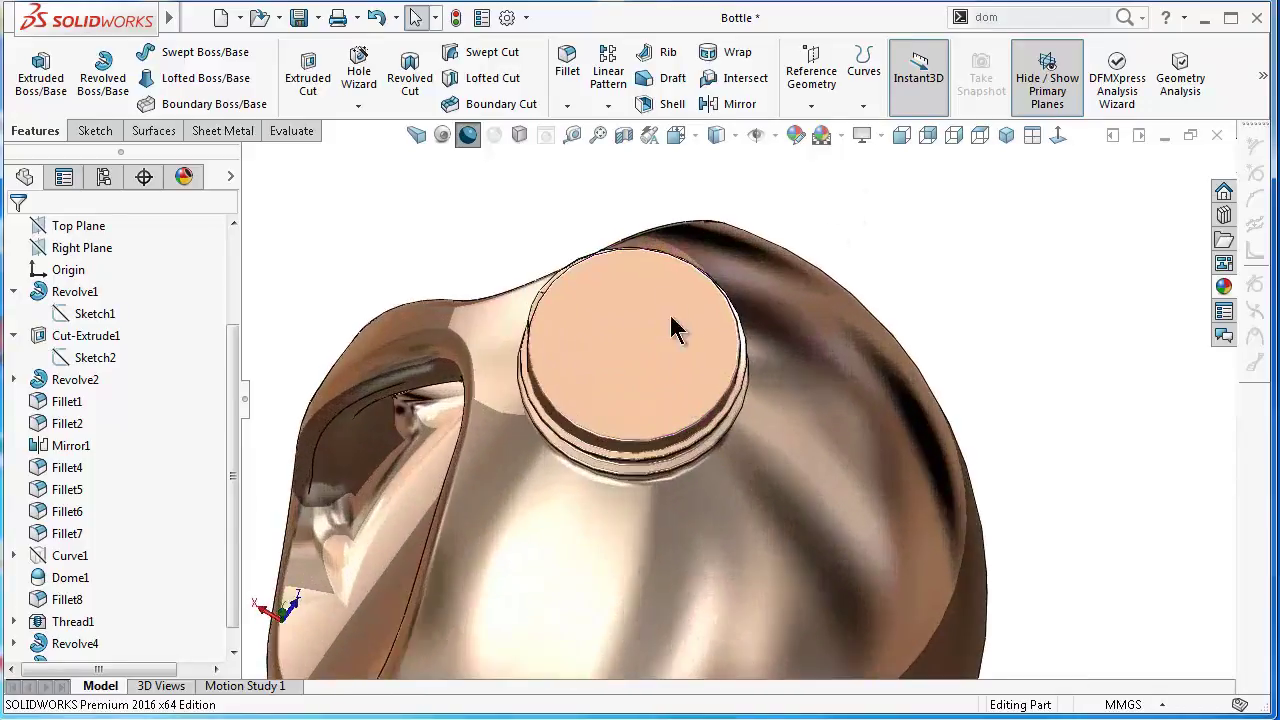
Step: Shell the bottle at 1 mm thickness, removing the neck's top face, and accept the warning
left_click(672, 106)
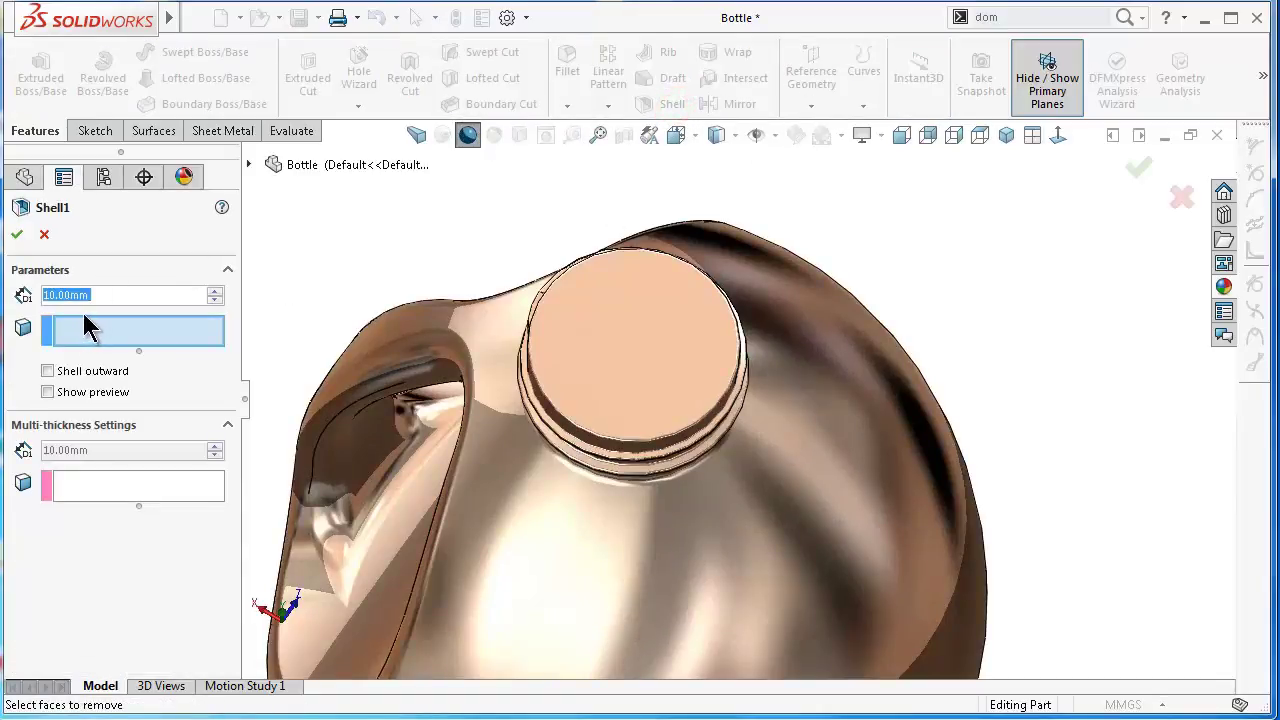
type("1")
key("Return")
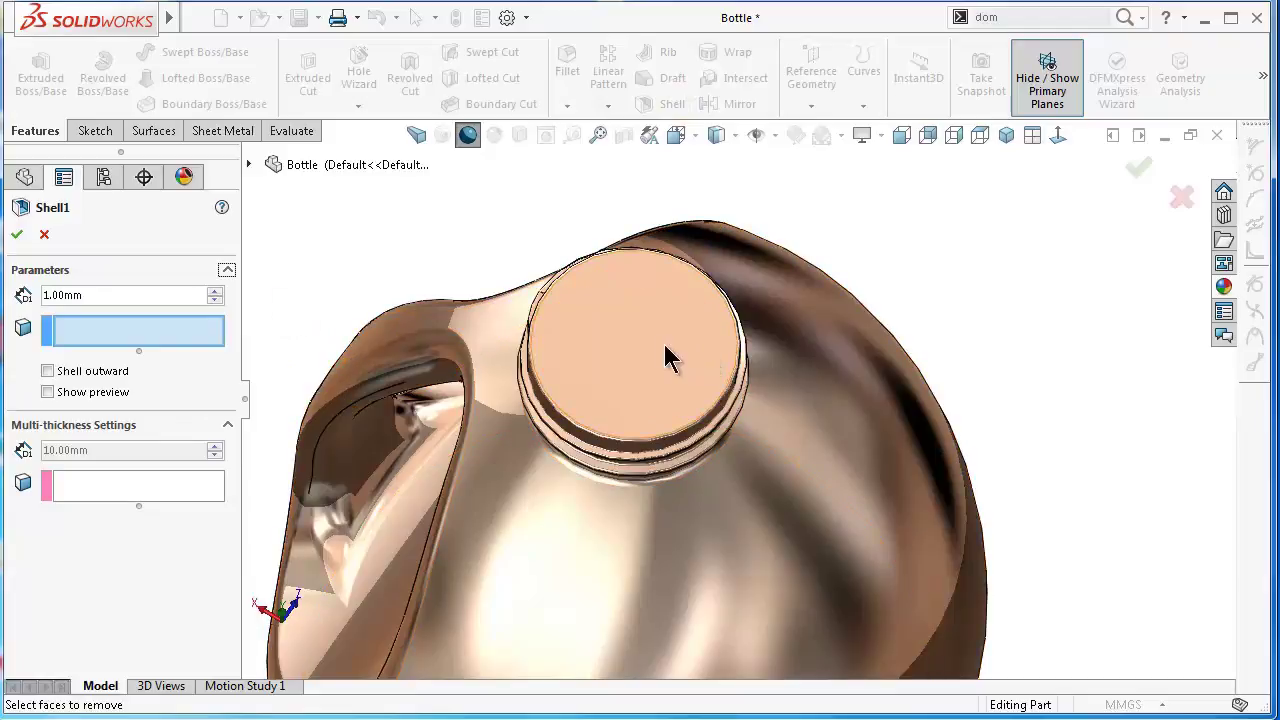
left_click(666, 352)
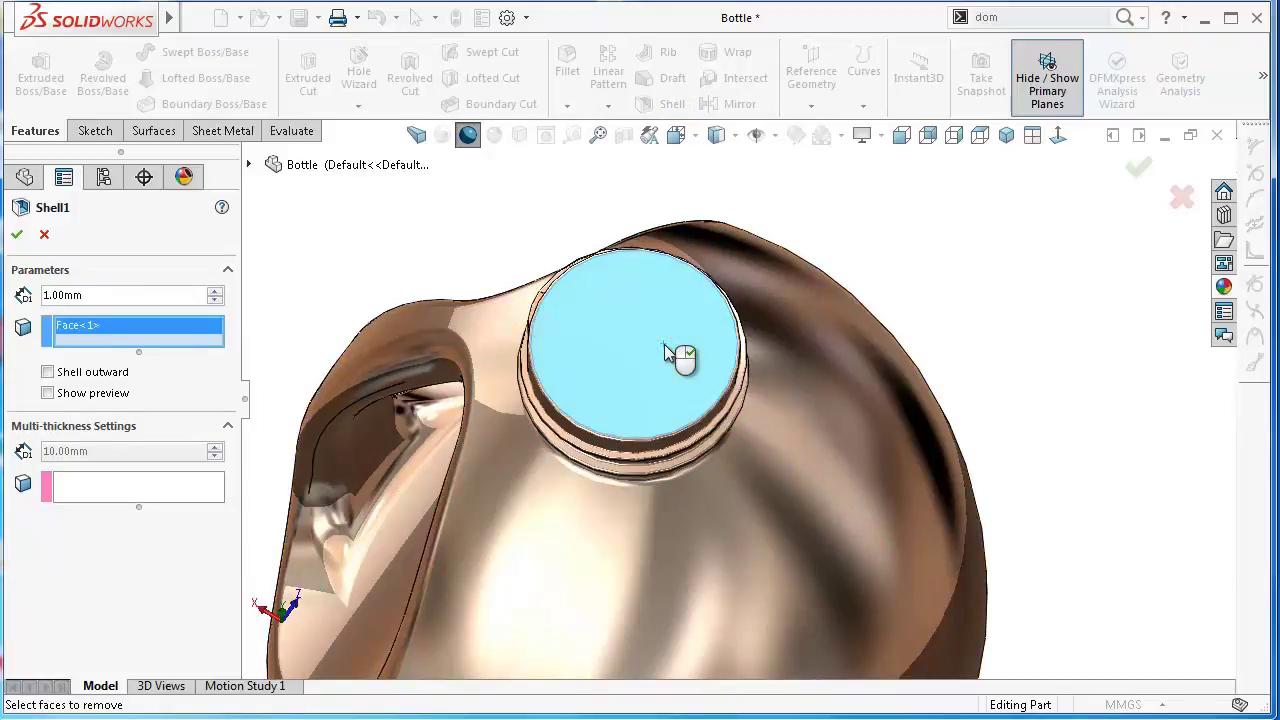
right_click(666, 352)
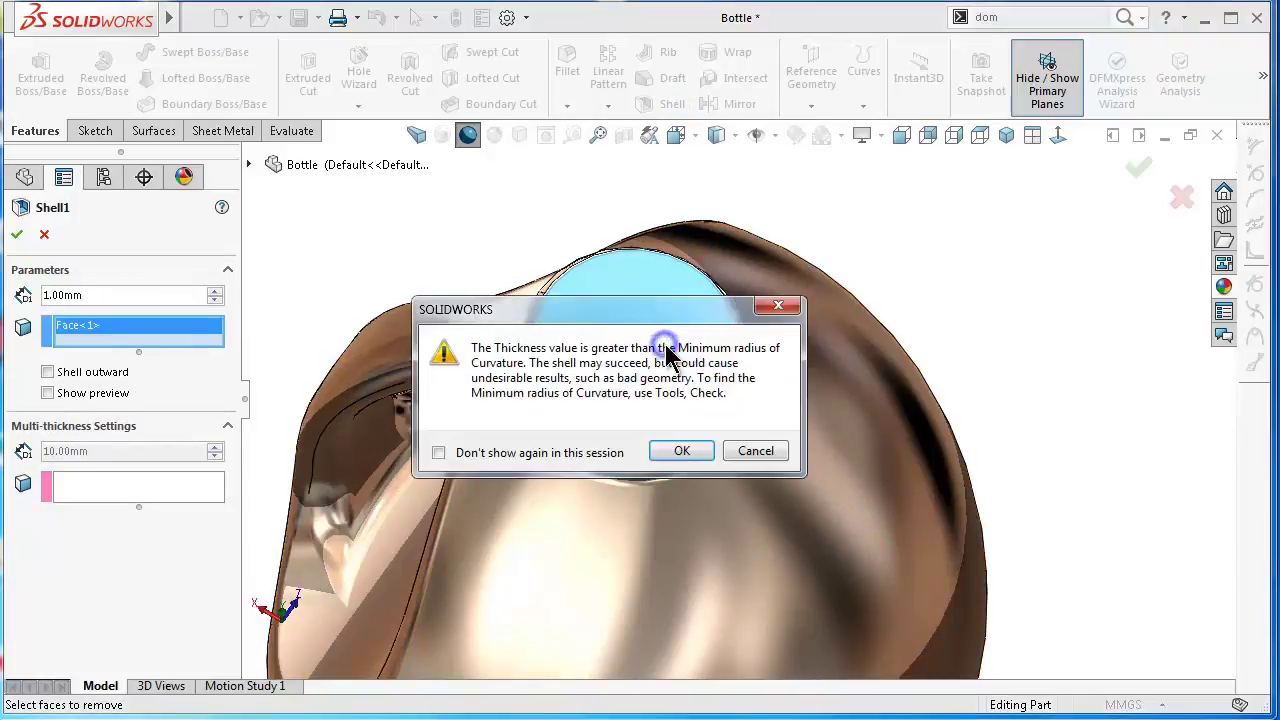
left_click(669, 460)
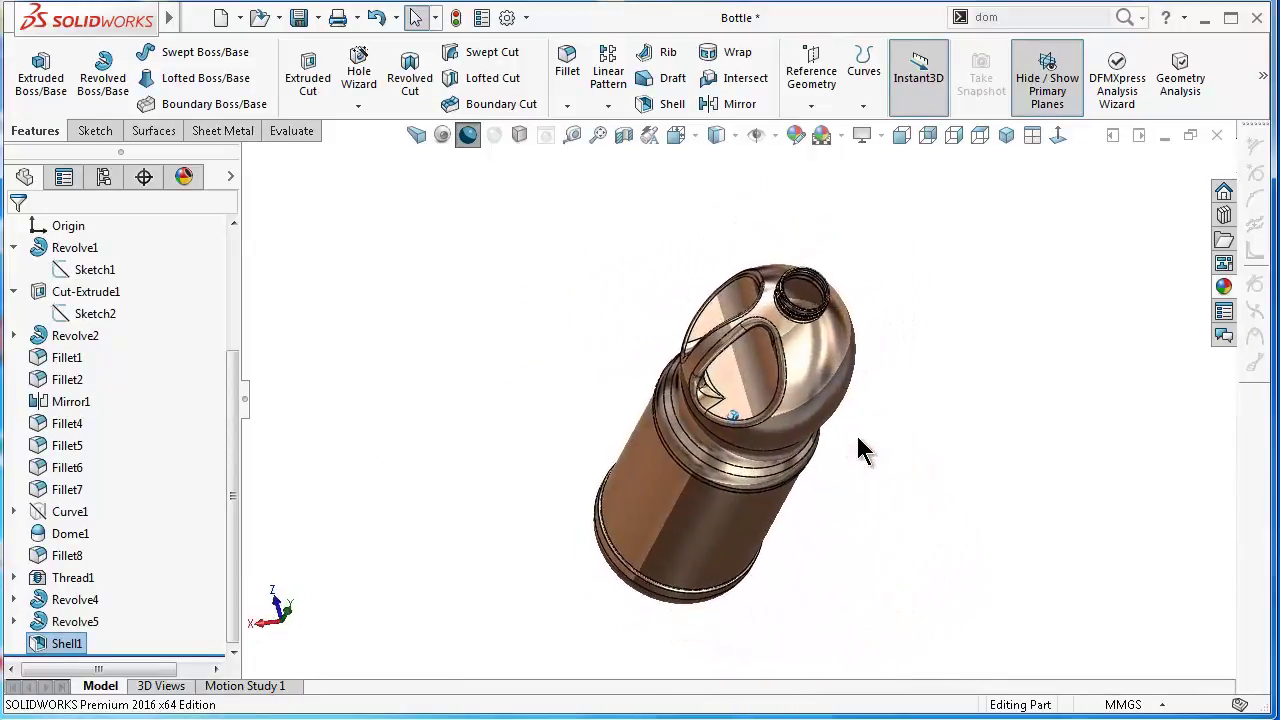
Step: Turn on ambient occlusion and perspective, and briefly check the wall with a section view
left_click(712, 138)
left_click(720, 178)
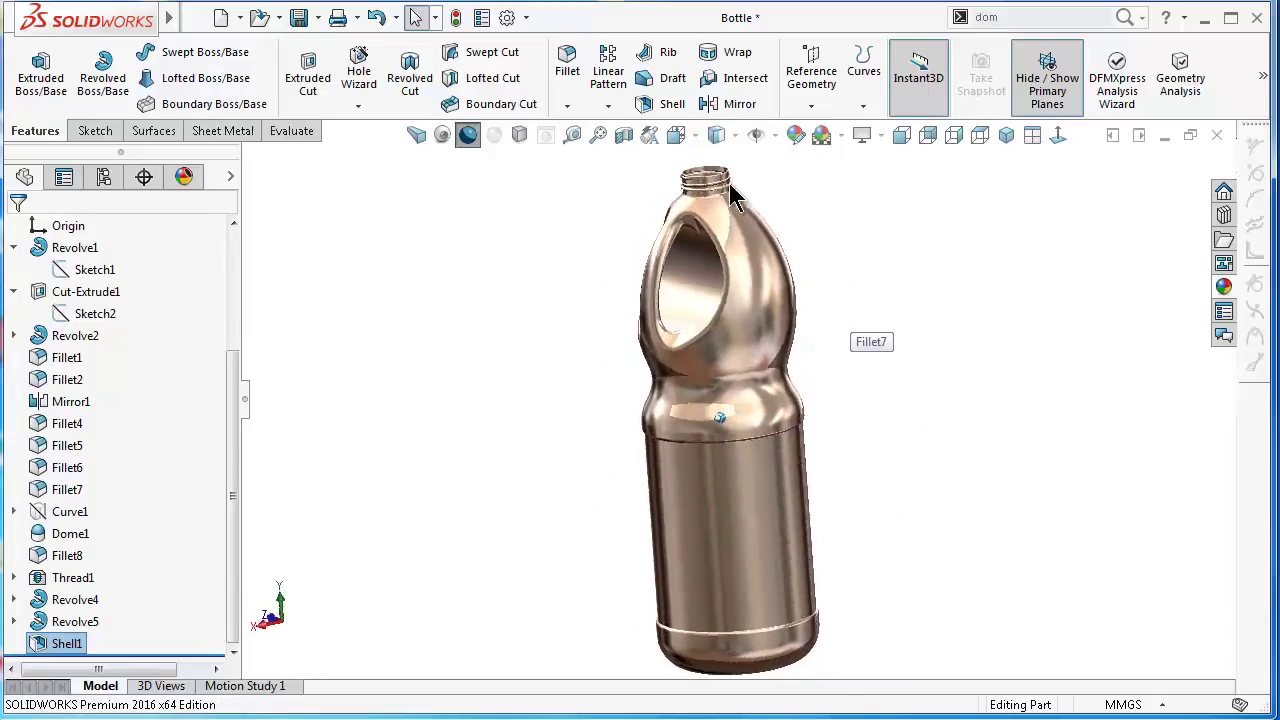
left_click(446, 134)
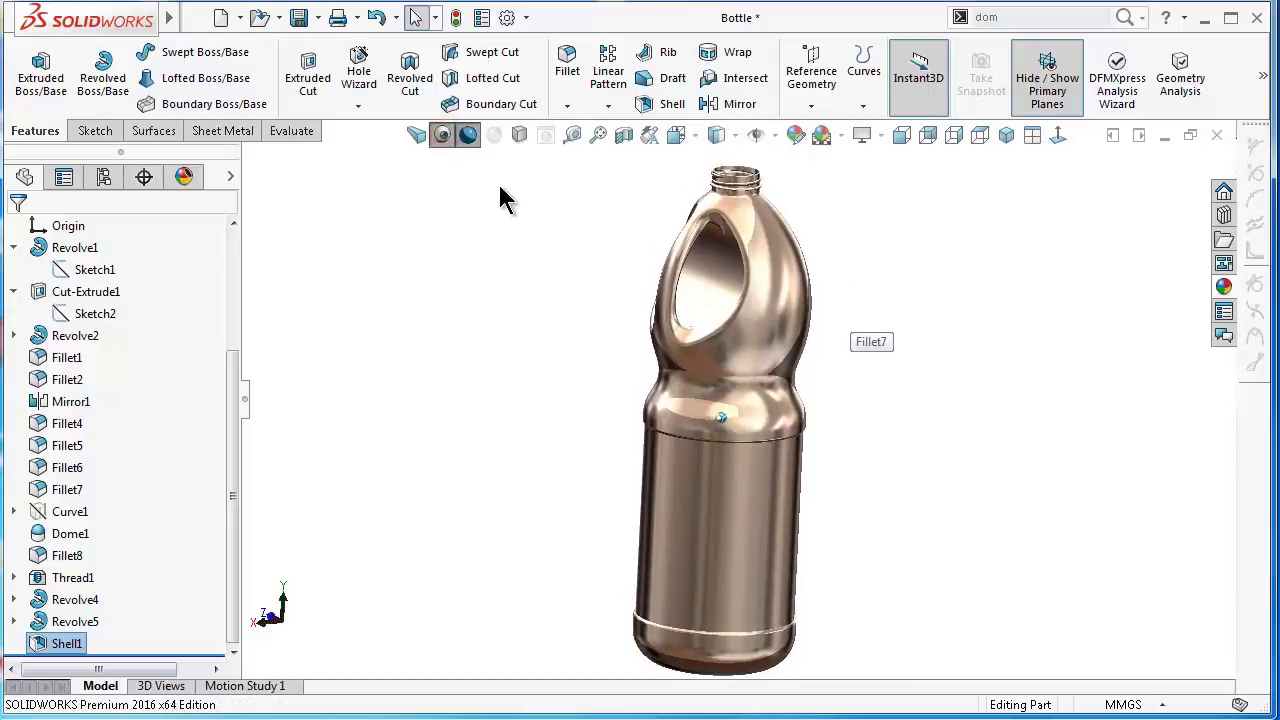
left_click(417, 136)
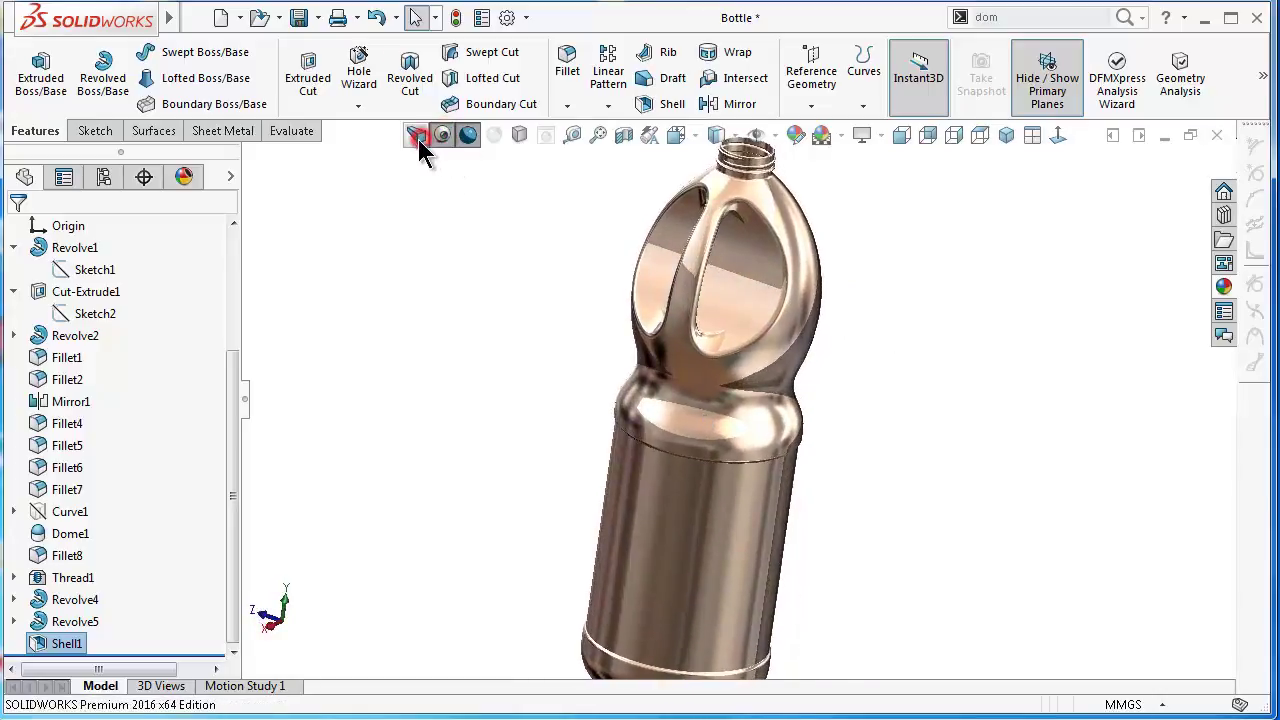
left_click(650, 135)
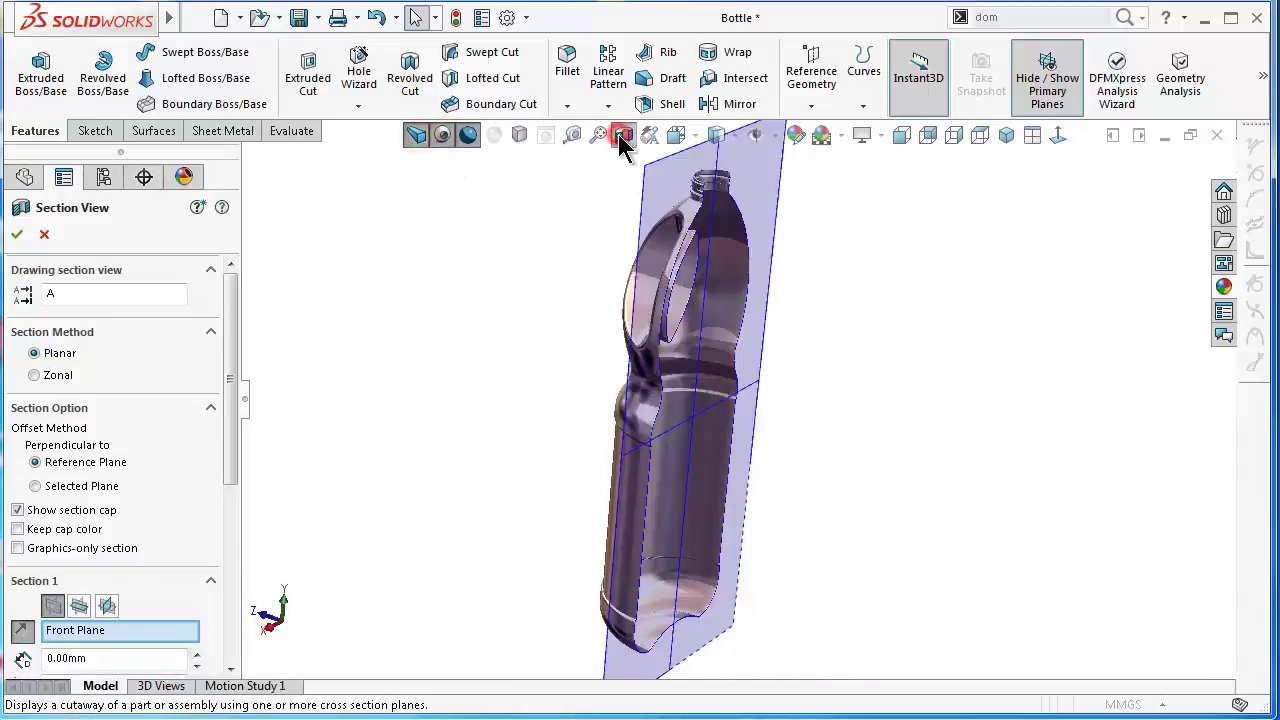
left_click(1137, 170)
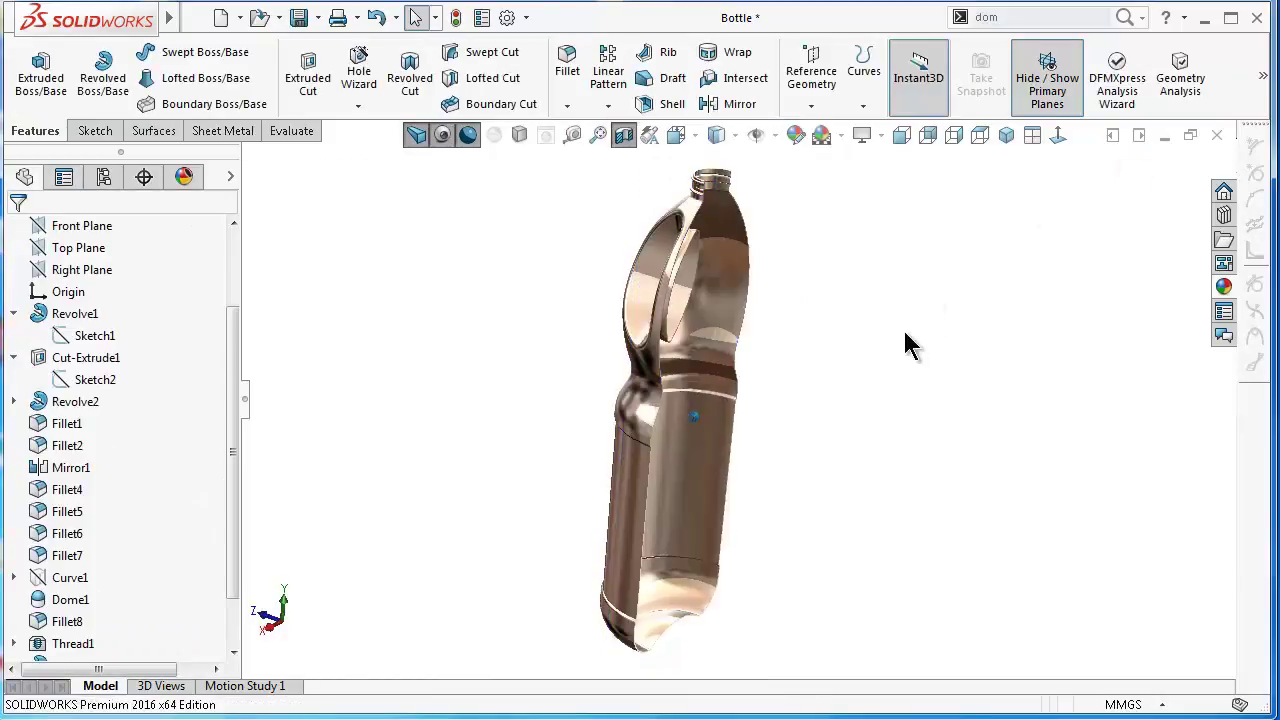
Step: Rotate and zoom around the hollow bottle to inspect its neck and handle
scroll(729, 277, "down", 3)
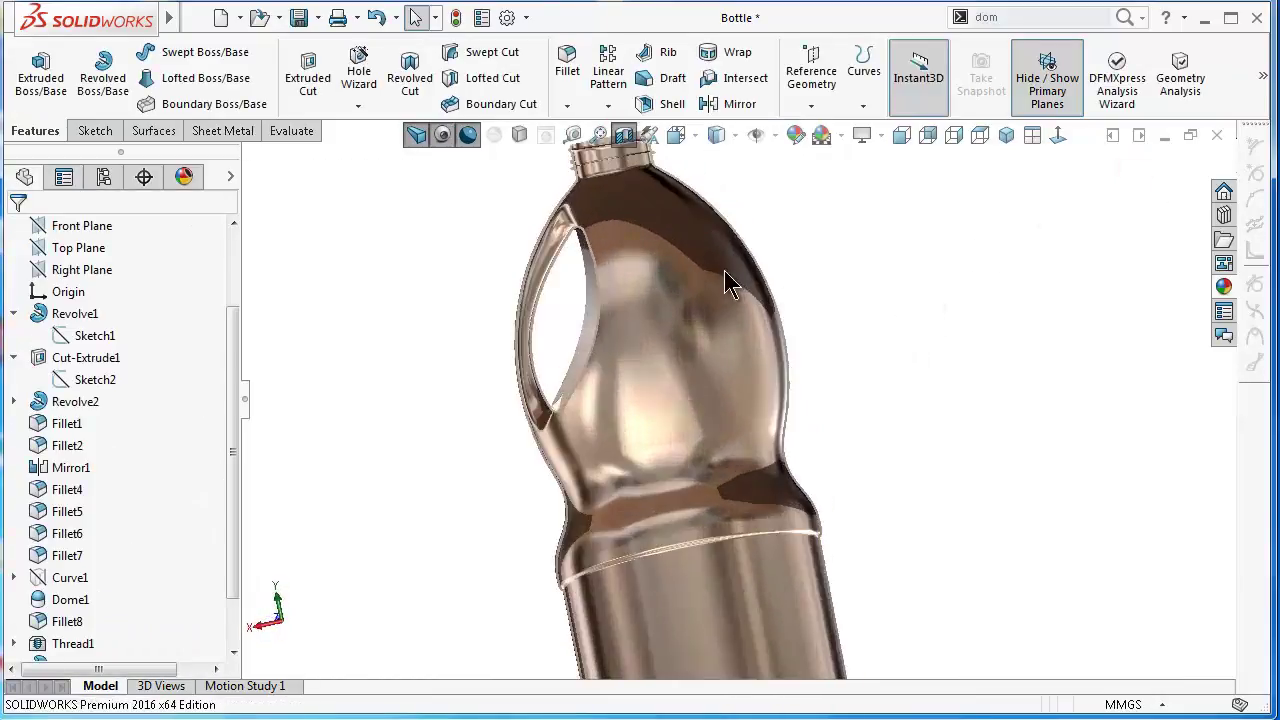
scroll(651, 286, "down", 3)
middle_click_drag(616, 296, 822, 370)
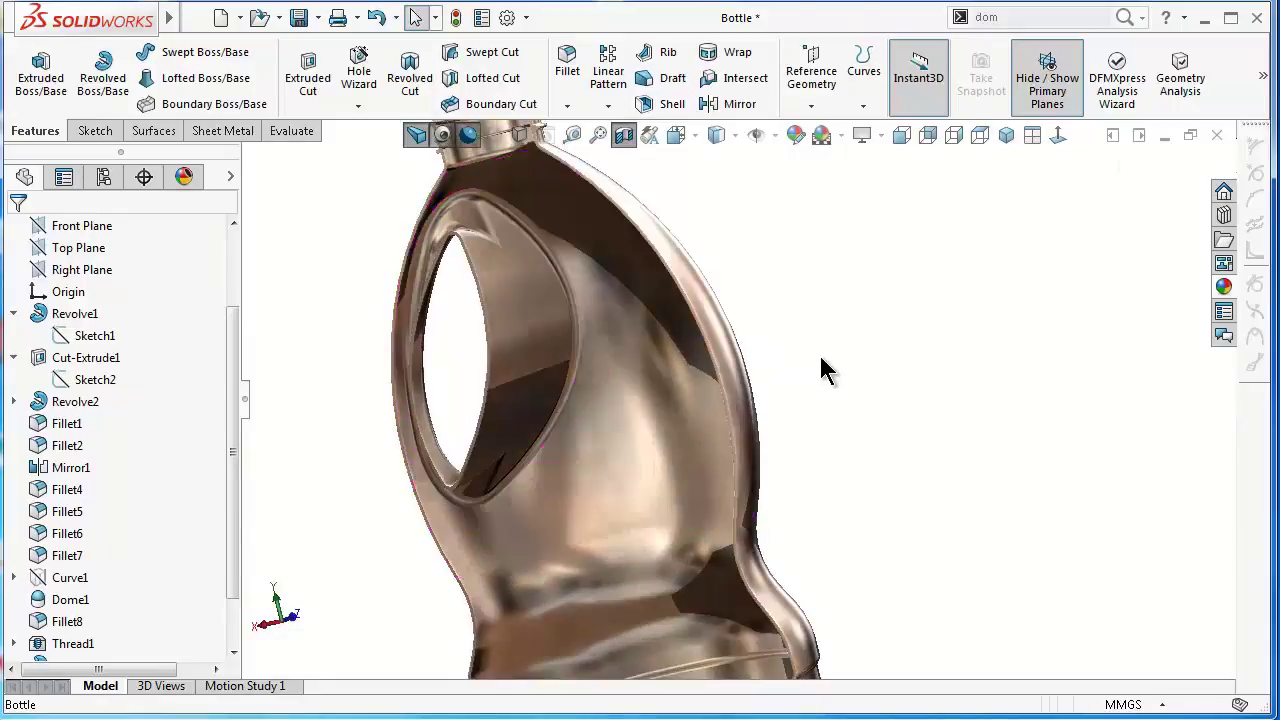
key("Down")
key("Down")
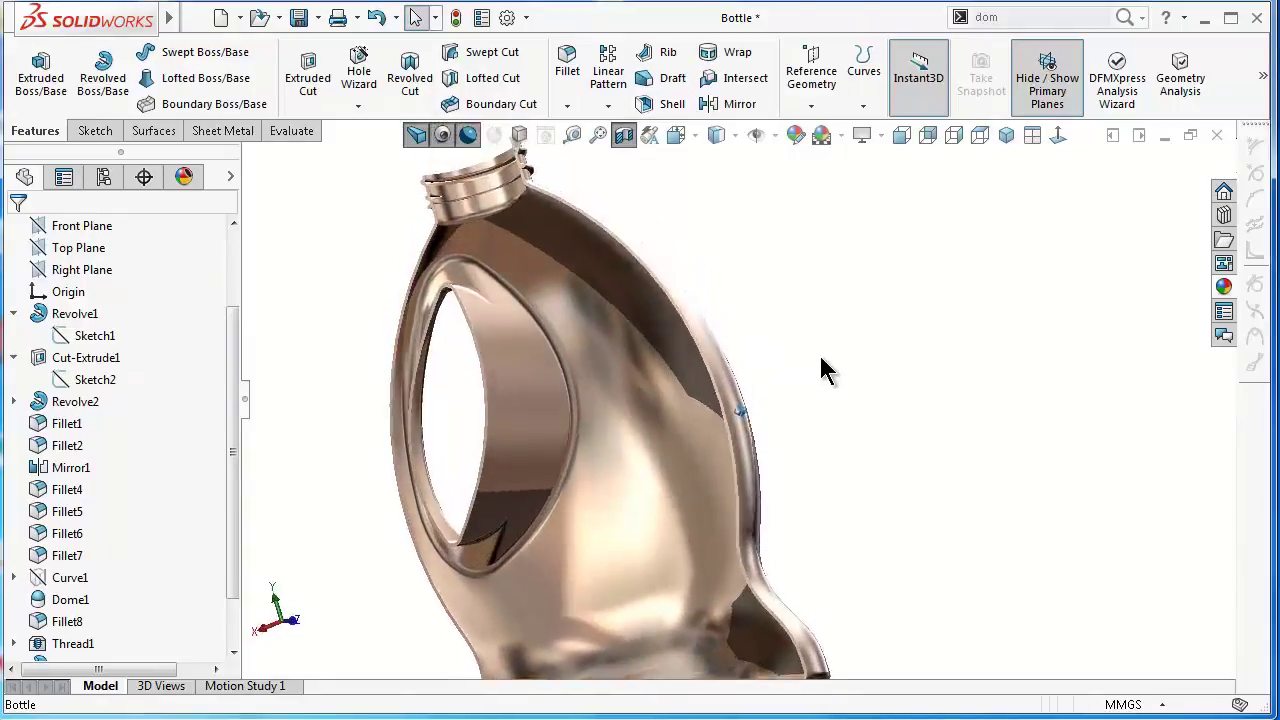
key("Down")
key("Down")
key("Down")
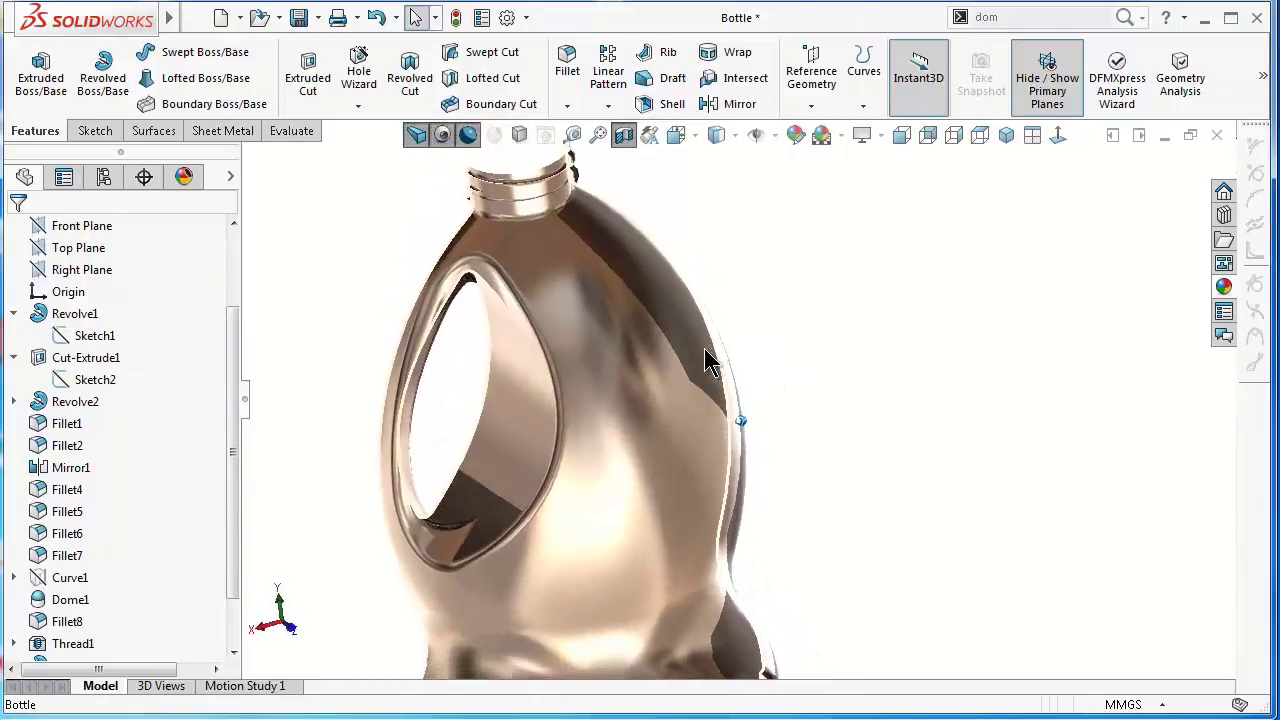
key("Down")
scroll(660, 410, "up", 2)
scroll(640, 500, "up", 2)
scroll(675, 585, "up", 2)
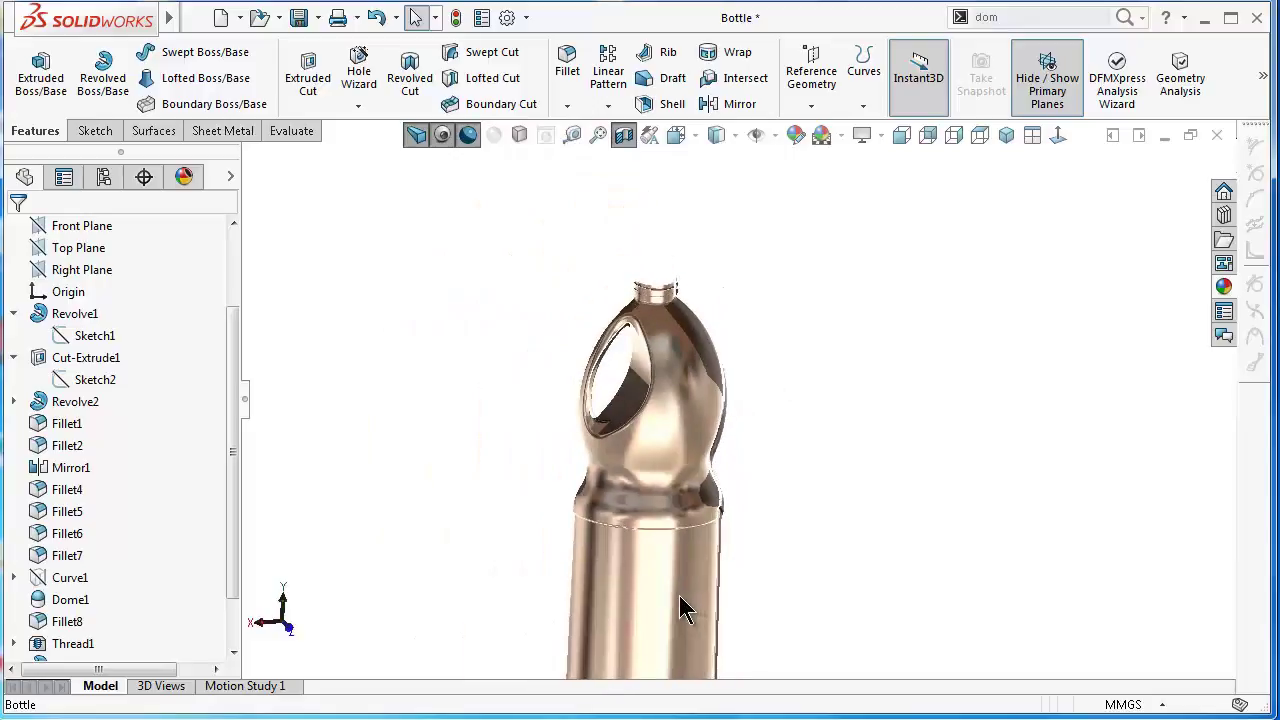
scroll(700, 615, "up", 2)
key("shift+z")
key("alt+Right")
key("alt+Right")
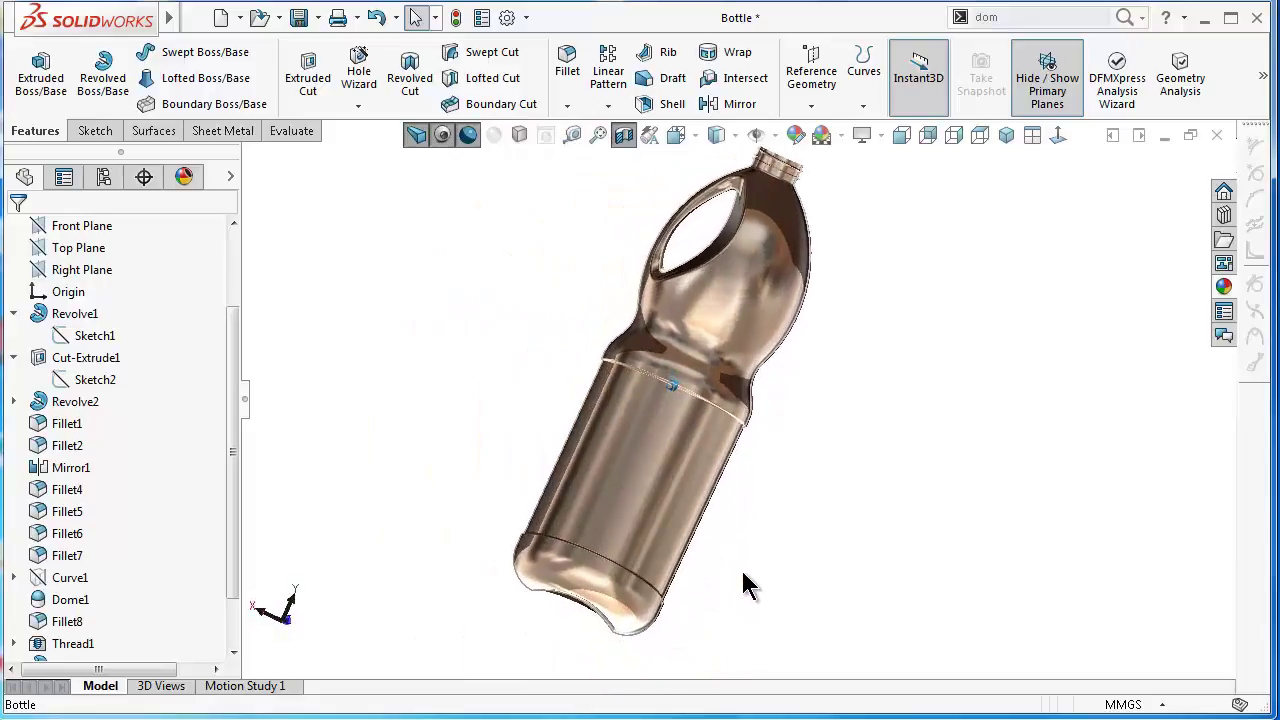
key("alt+Right")
key("Left")
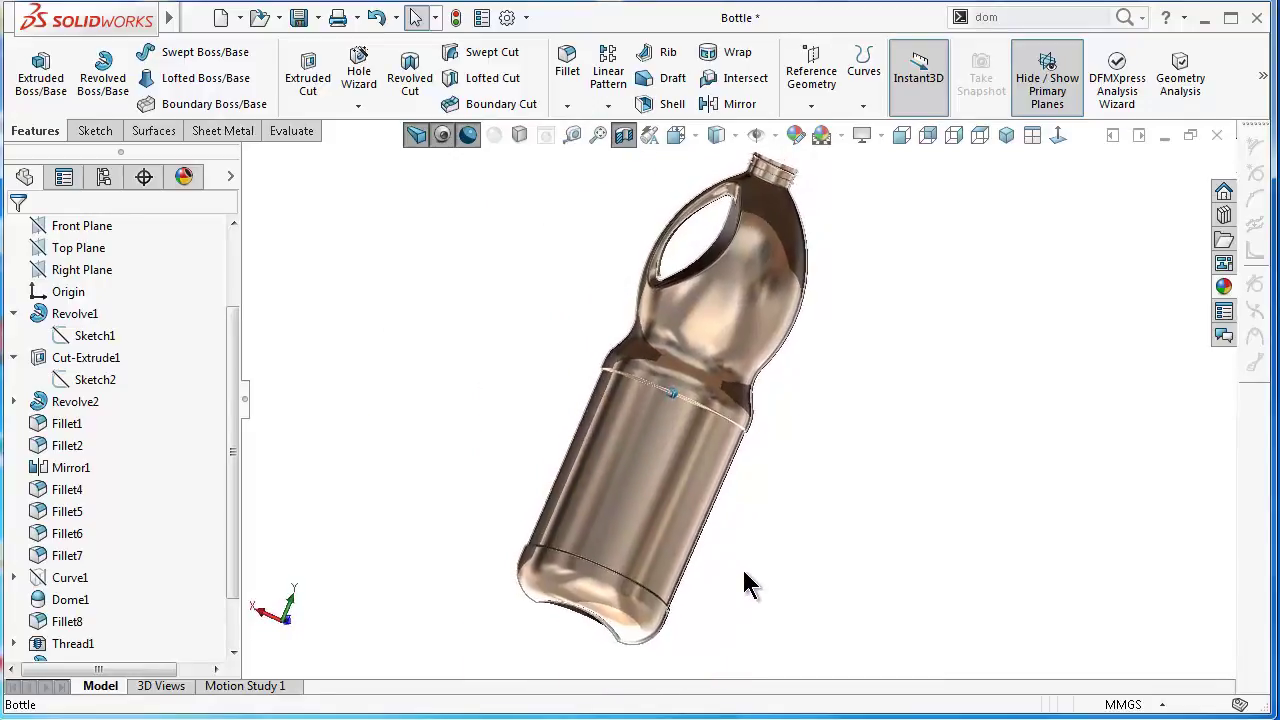
key("Left")
key("Left")
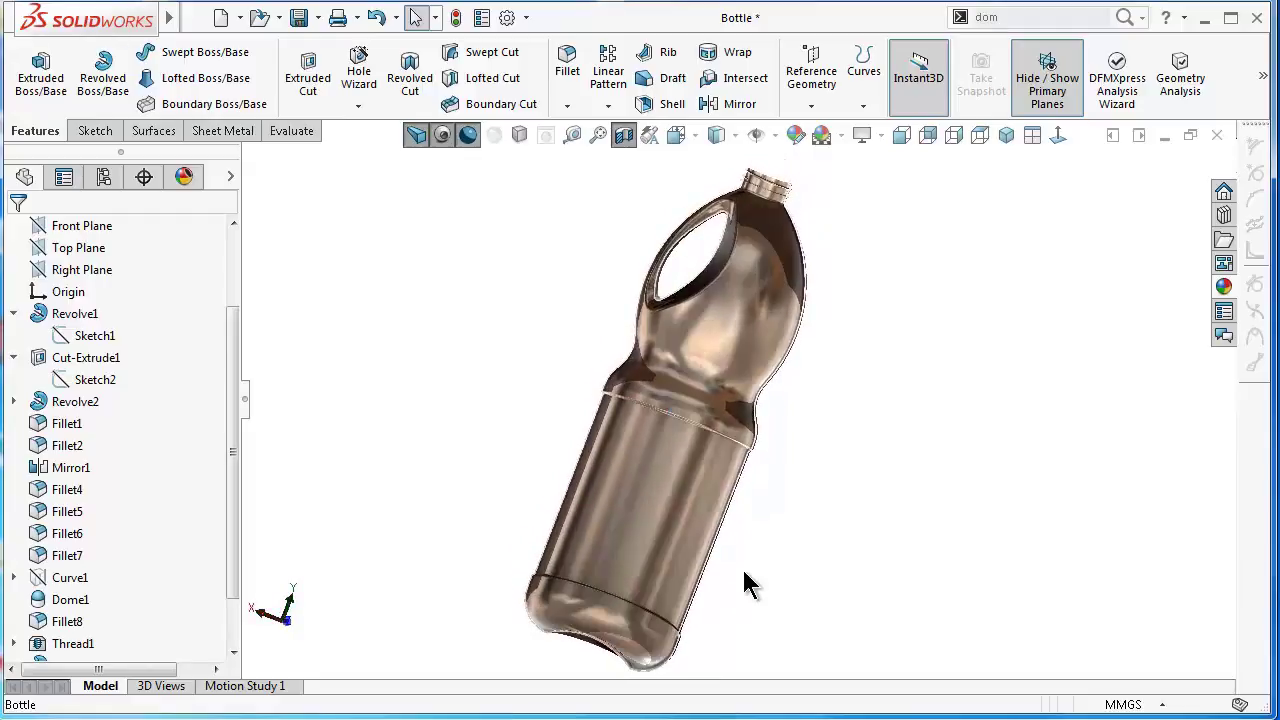
key("Left")
key("Left")
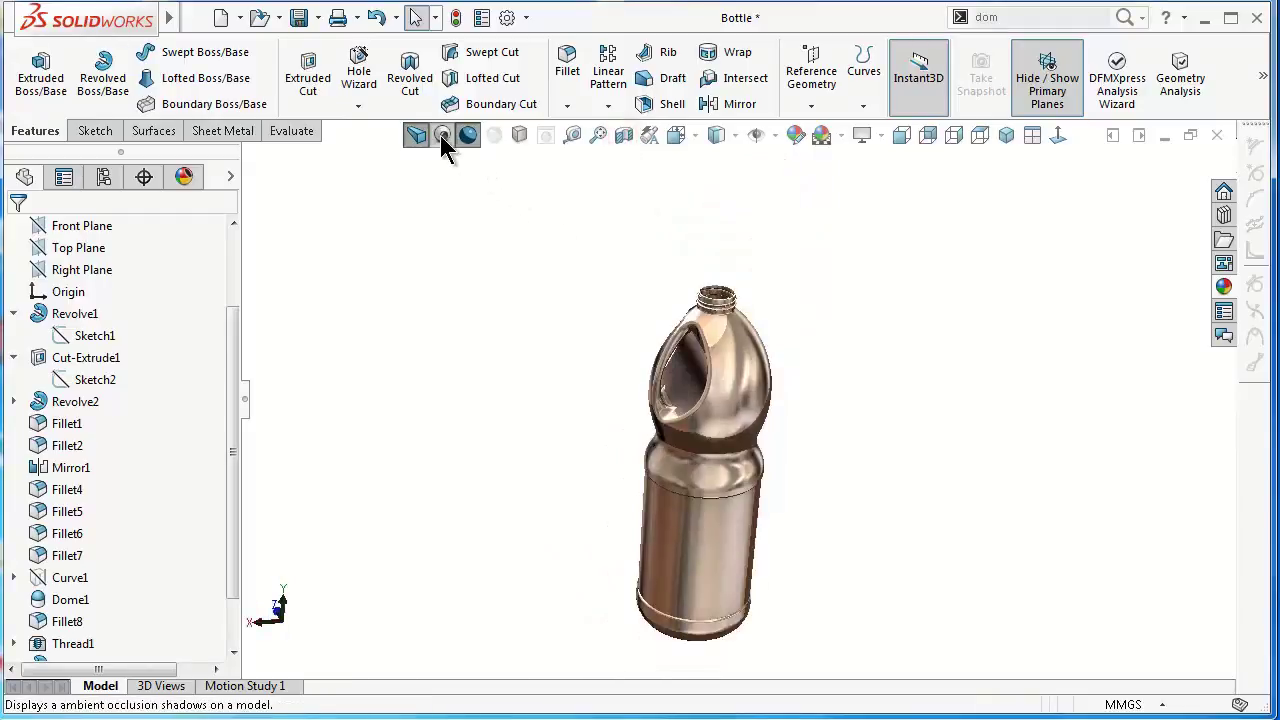
Step: Turn the handle opening toward the viewer and enable Shadows In Shaded Mode
scroll(660, 350, "down", 2)
scroll(694, 356, "down", 3)
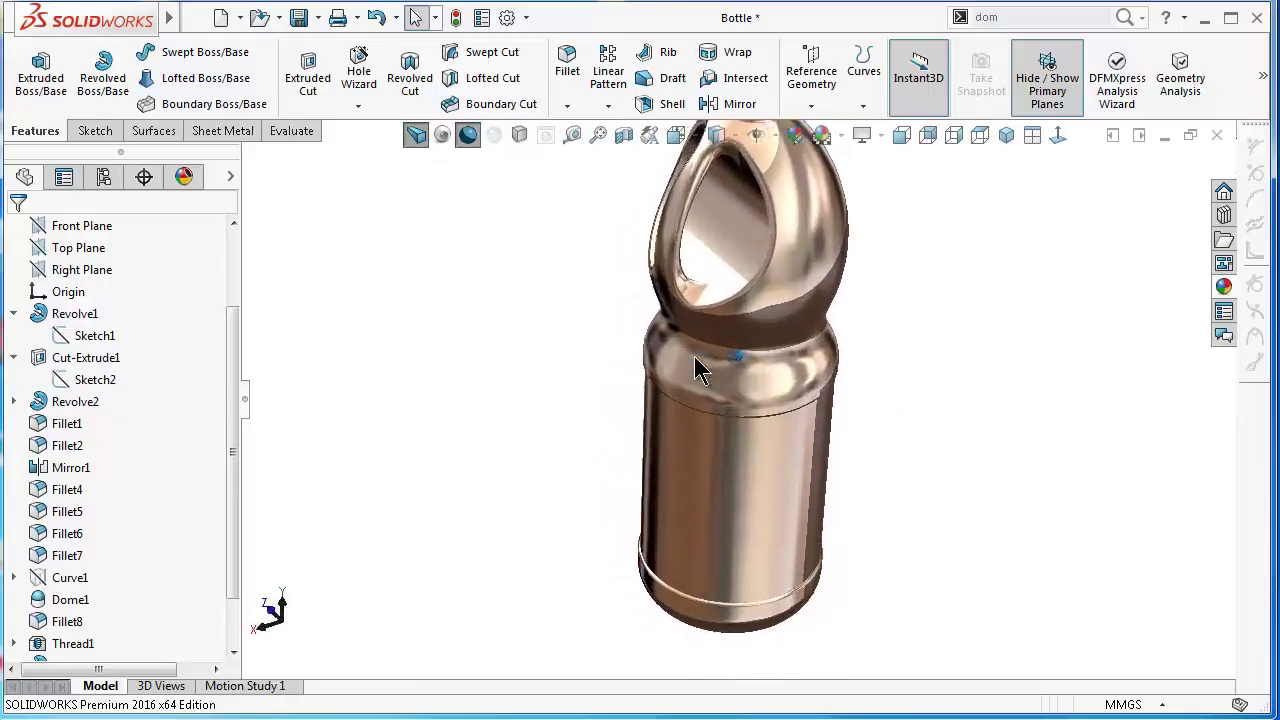
scroll(796, 296, "down", 2)
scroll(797, 286, "up", 2)
key("Up")
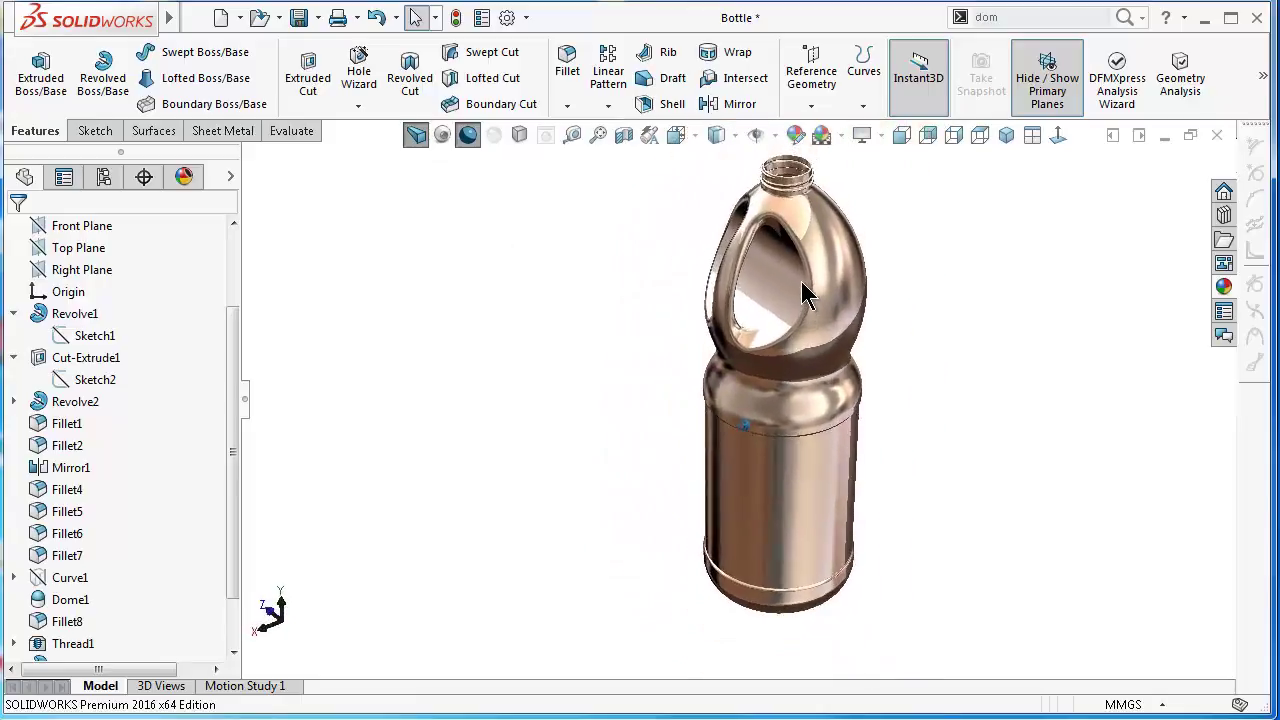
key("Left")
scroll(801, 283, "down", 1)
key("Left")
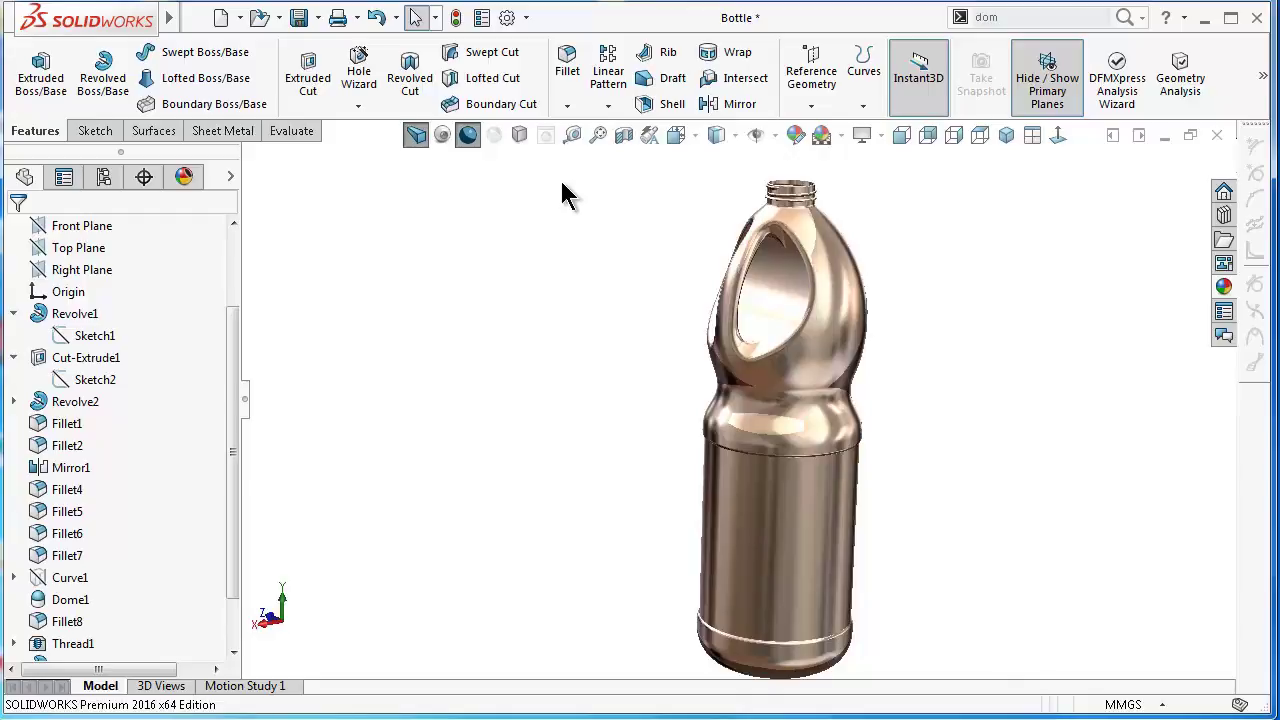
left_click(520, 135)
Step: Collapse the FeatureManager tree and rotate the view to face the handle opening
key("Left")
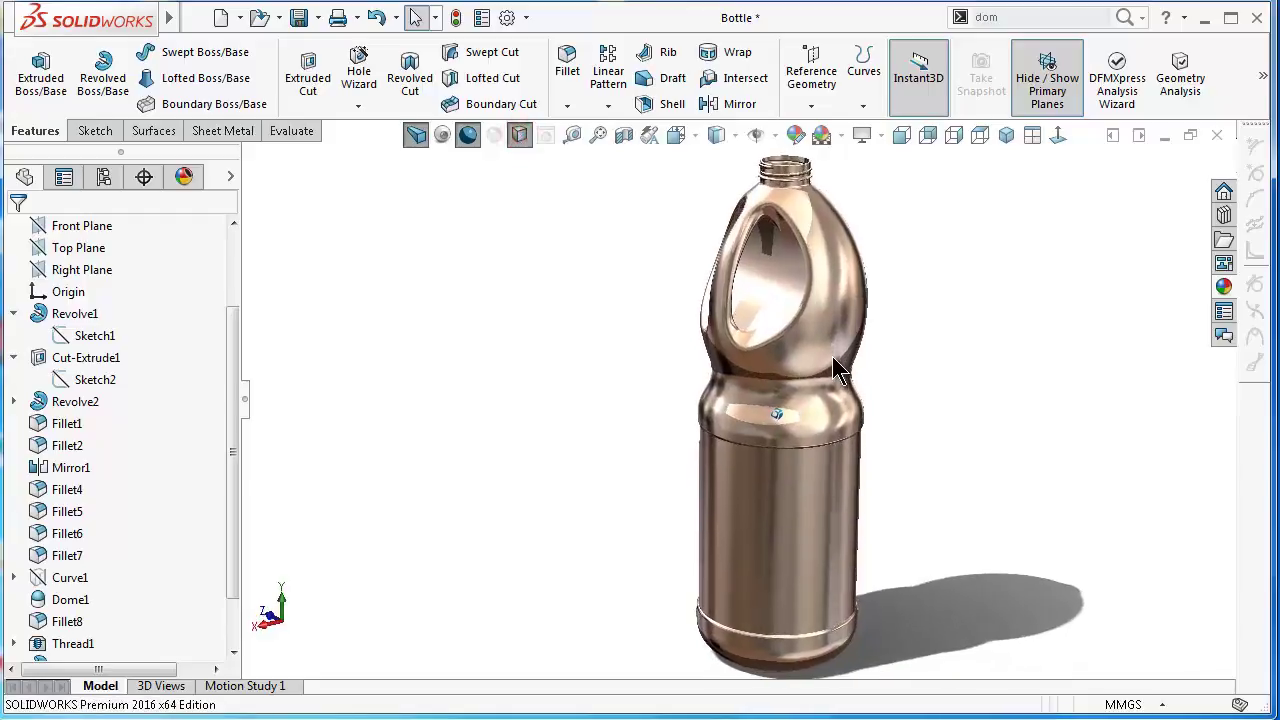
key("Left")
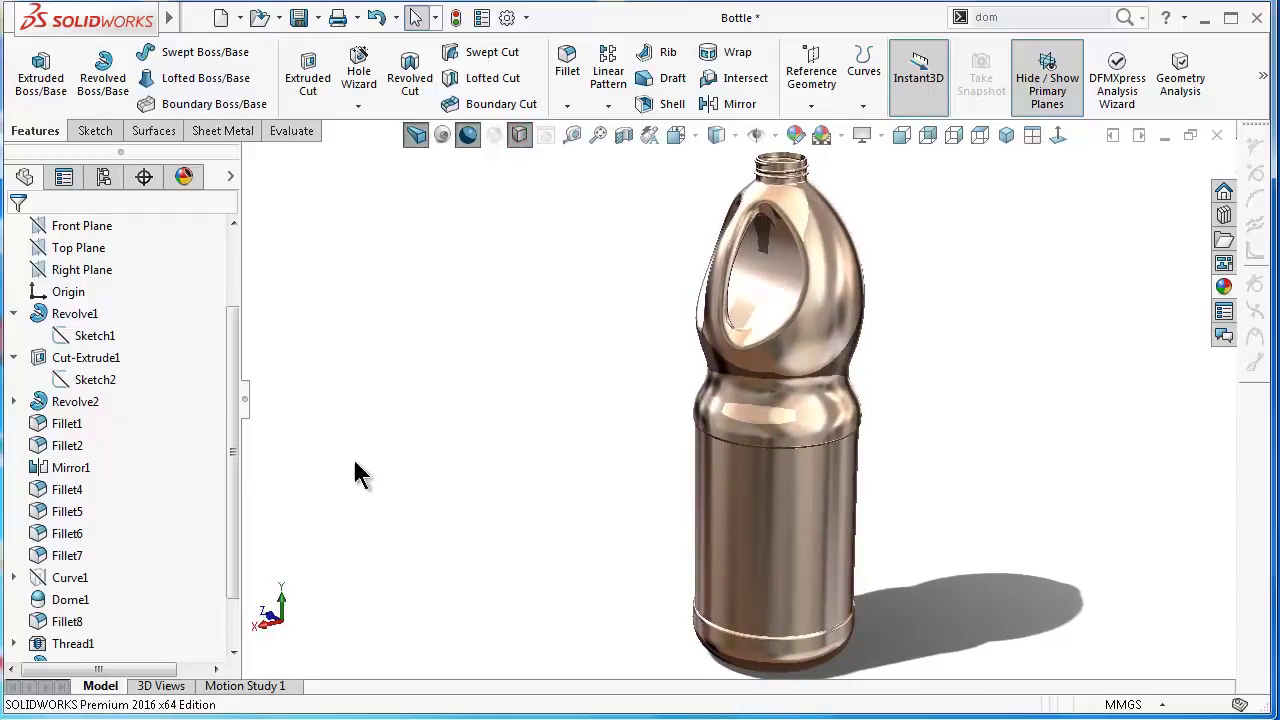
left_click(262, 413)
key("Left")
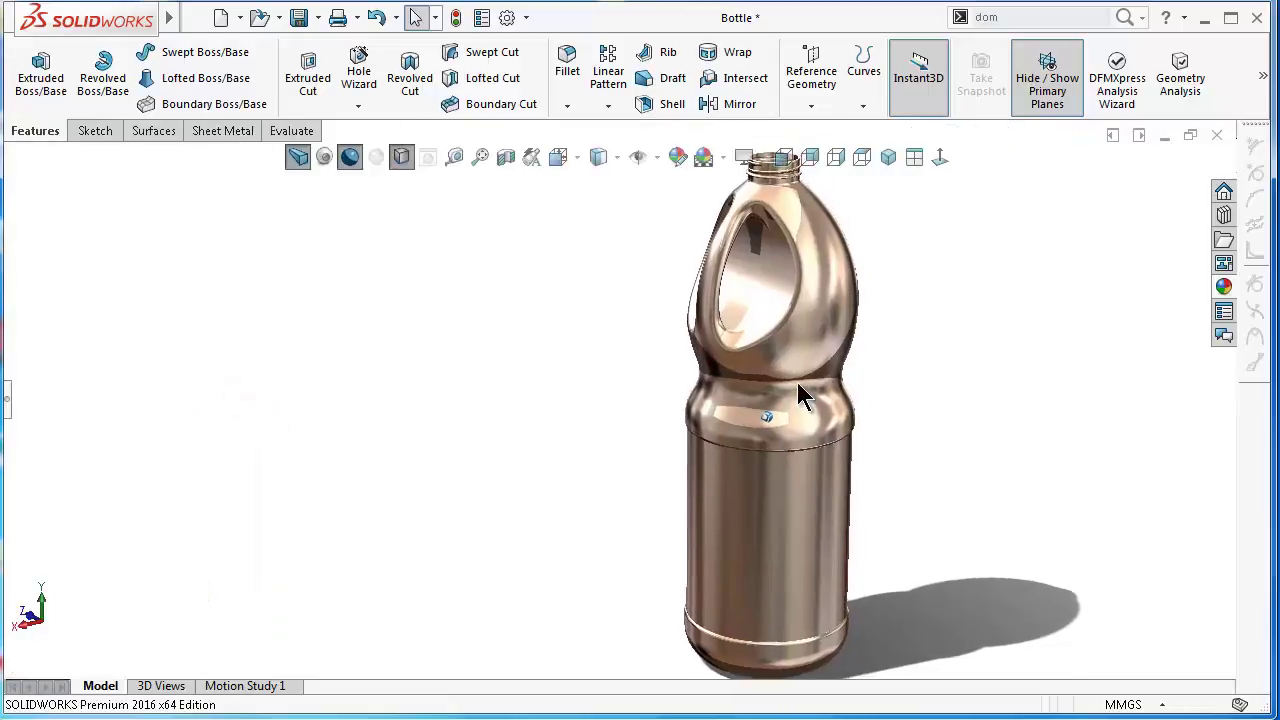
key("Left")
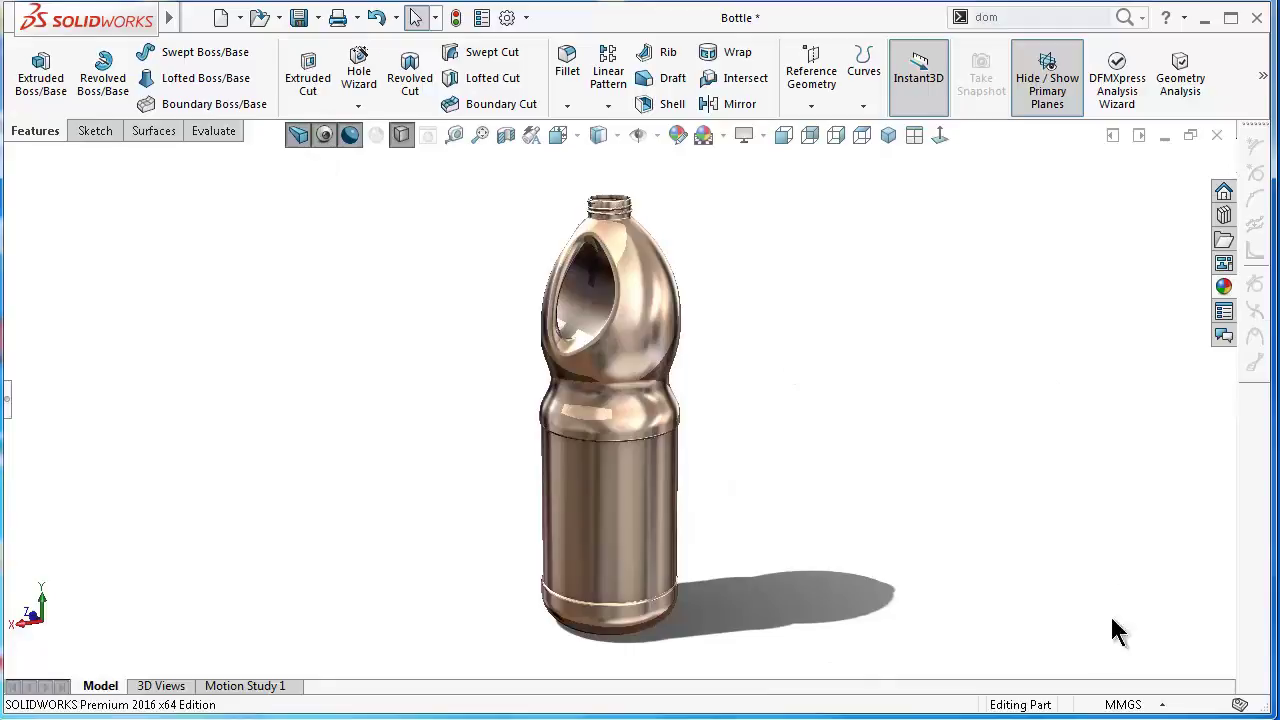
Step: Apply dark grey medium gloss plastic to the whole bottle
left_click(1224, 286)
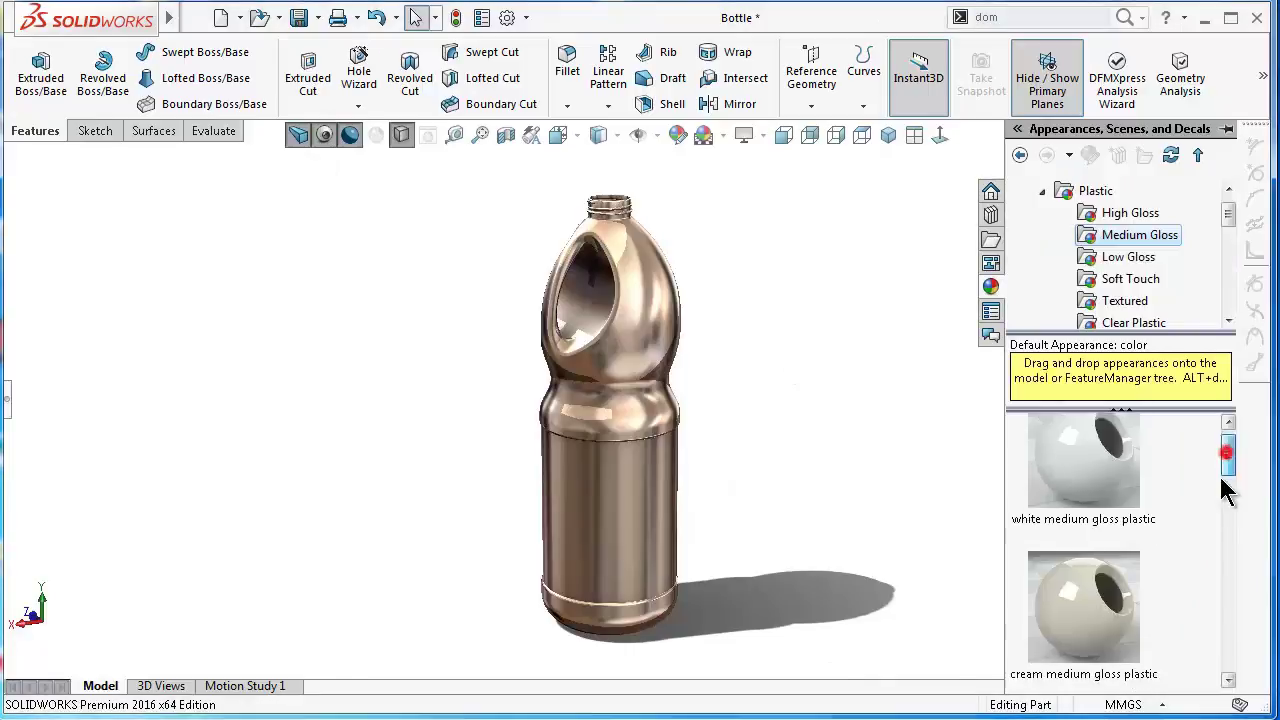
left_click_drag(1224, 462, 1210, 557)
double_click(1085, 460)
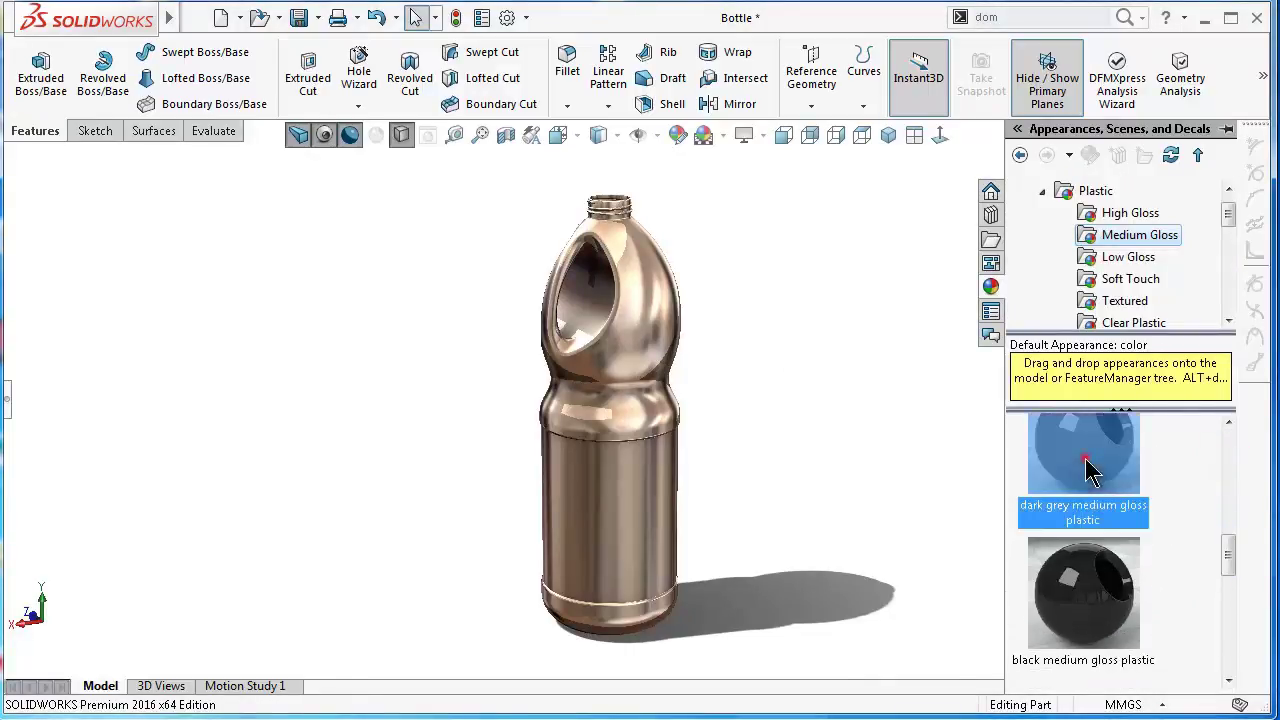
left_click(811, 440)
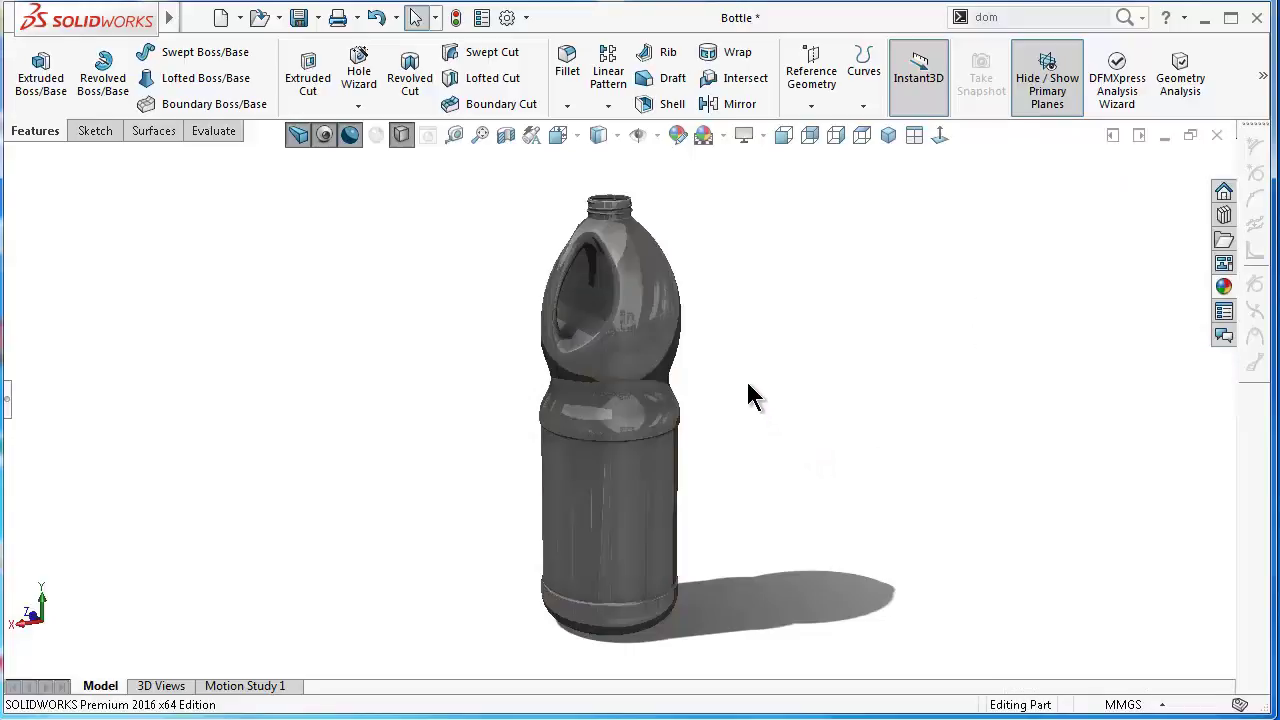
Step: Make the lower cylindrical body face red medium gloss plastic
scroll(745, 378, "down", 2)
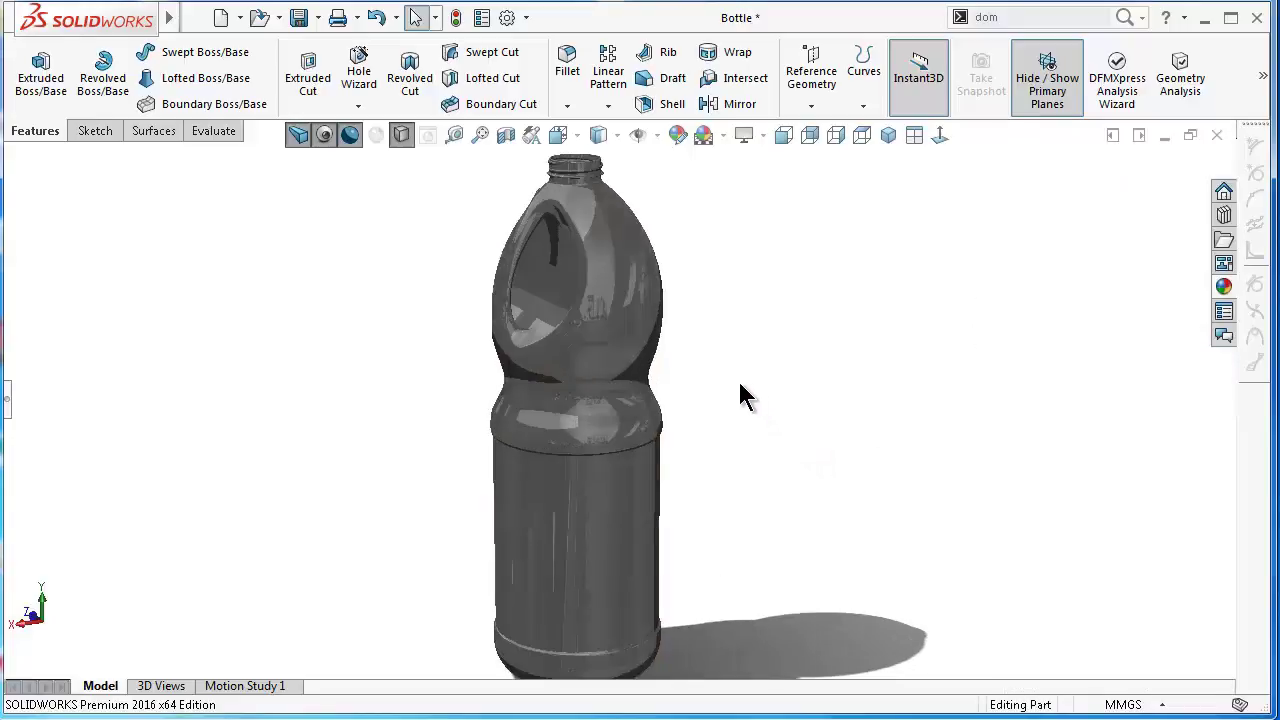
left_click(630, 547)
left_click(1224, 286)
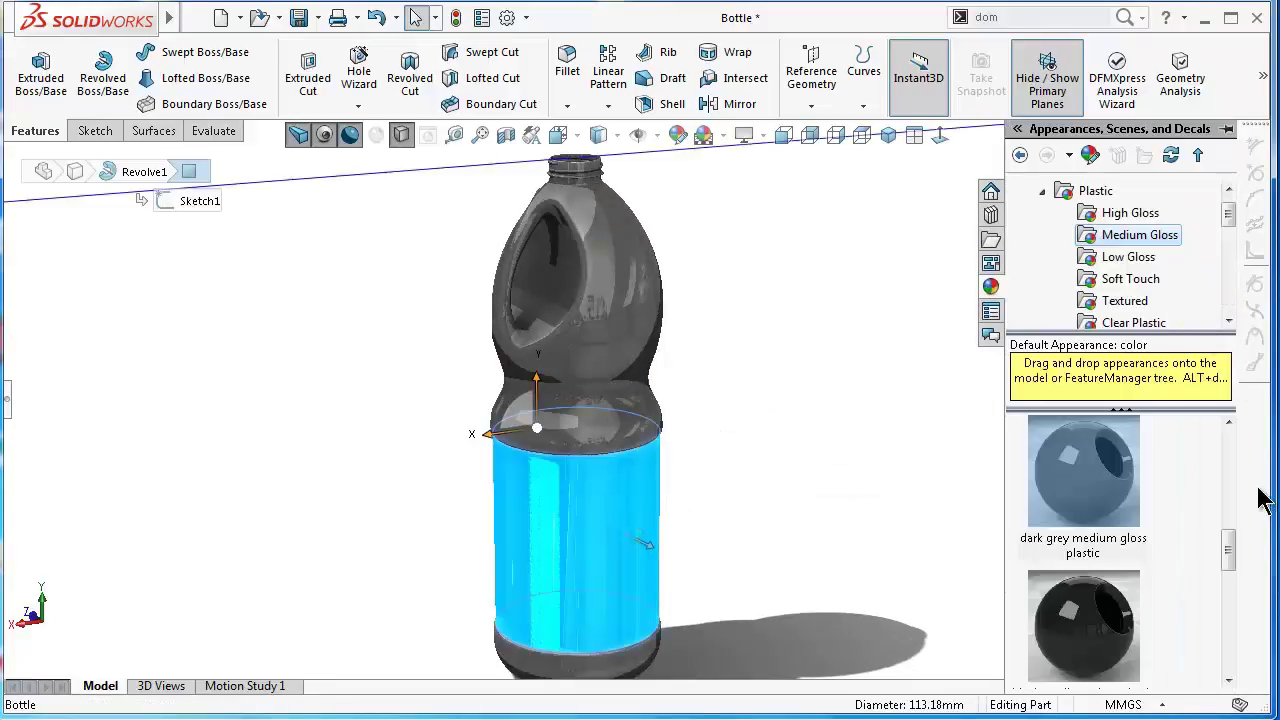
left_click_drag(1228, 550, 1232, 612)
double_click(1075, 590)
left_click(843, 515)
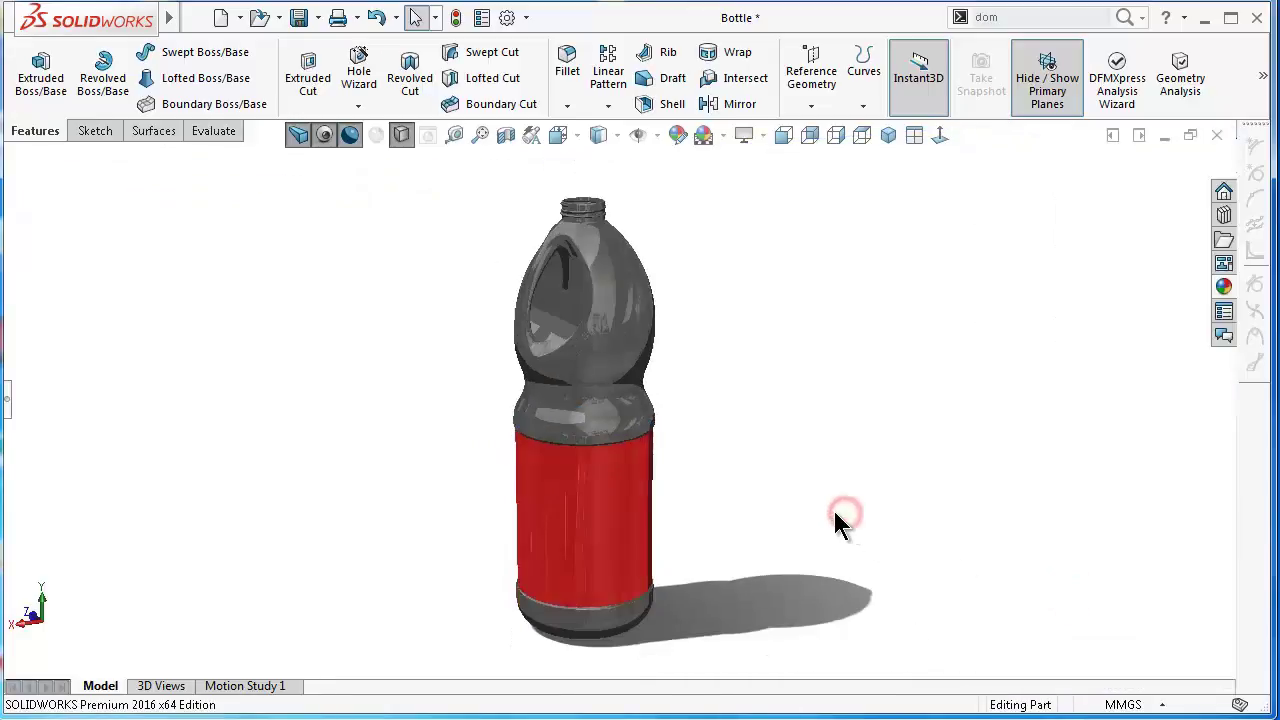